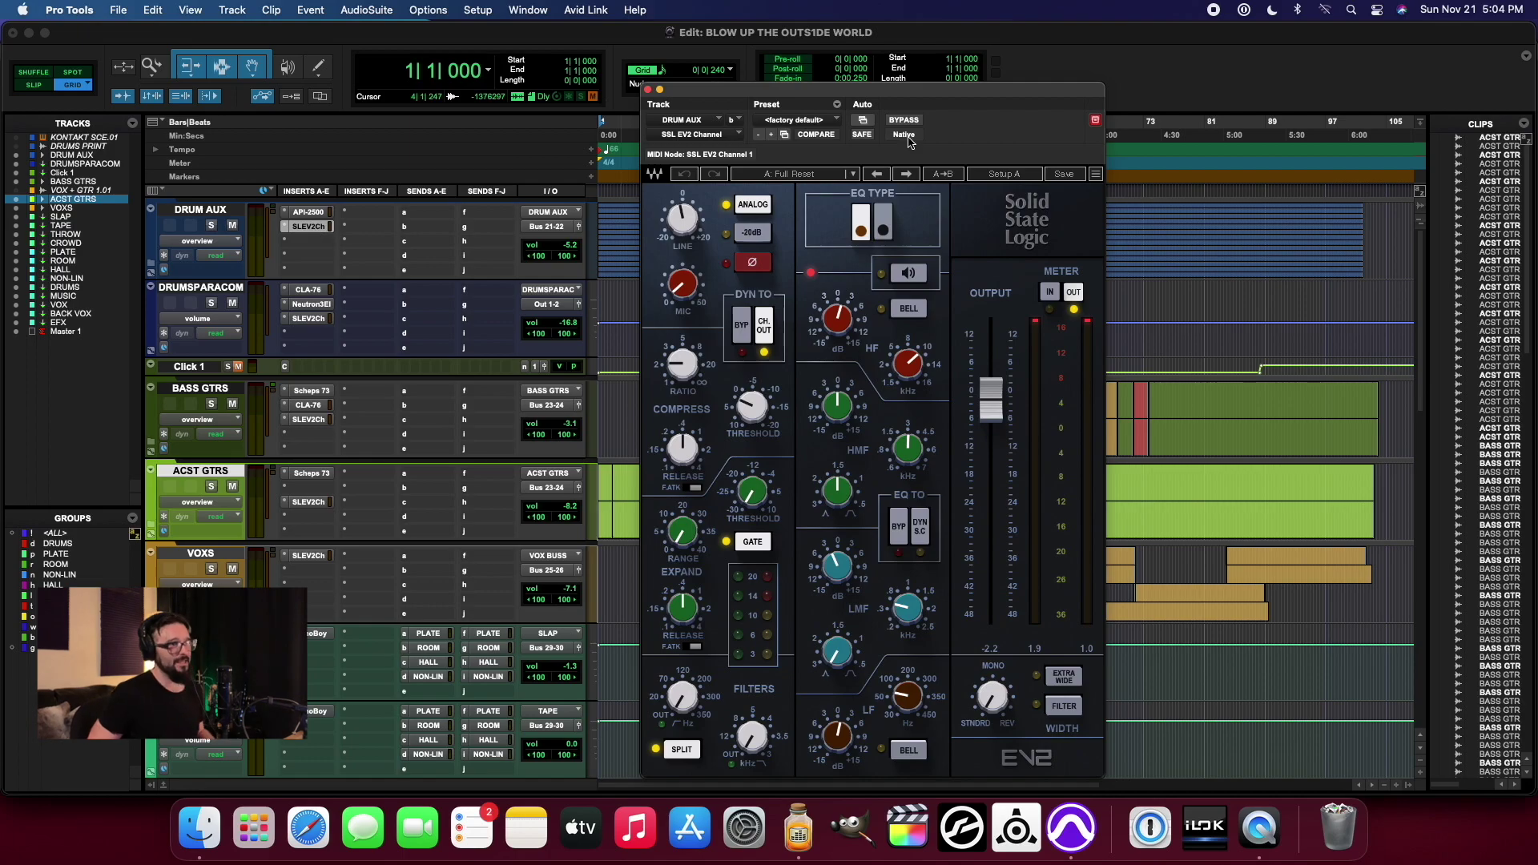
Step: Reposition the DRUM AUX SSL EV2 plugin window and compare its black and brown EQ types, ending on brown
left_click_drag(918, 96, 814, 55)
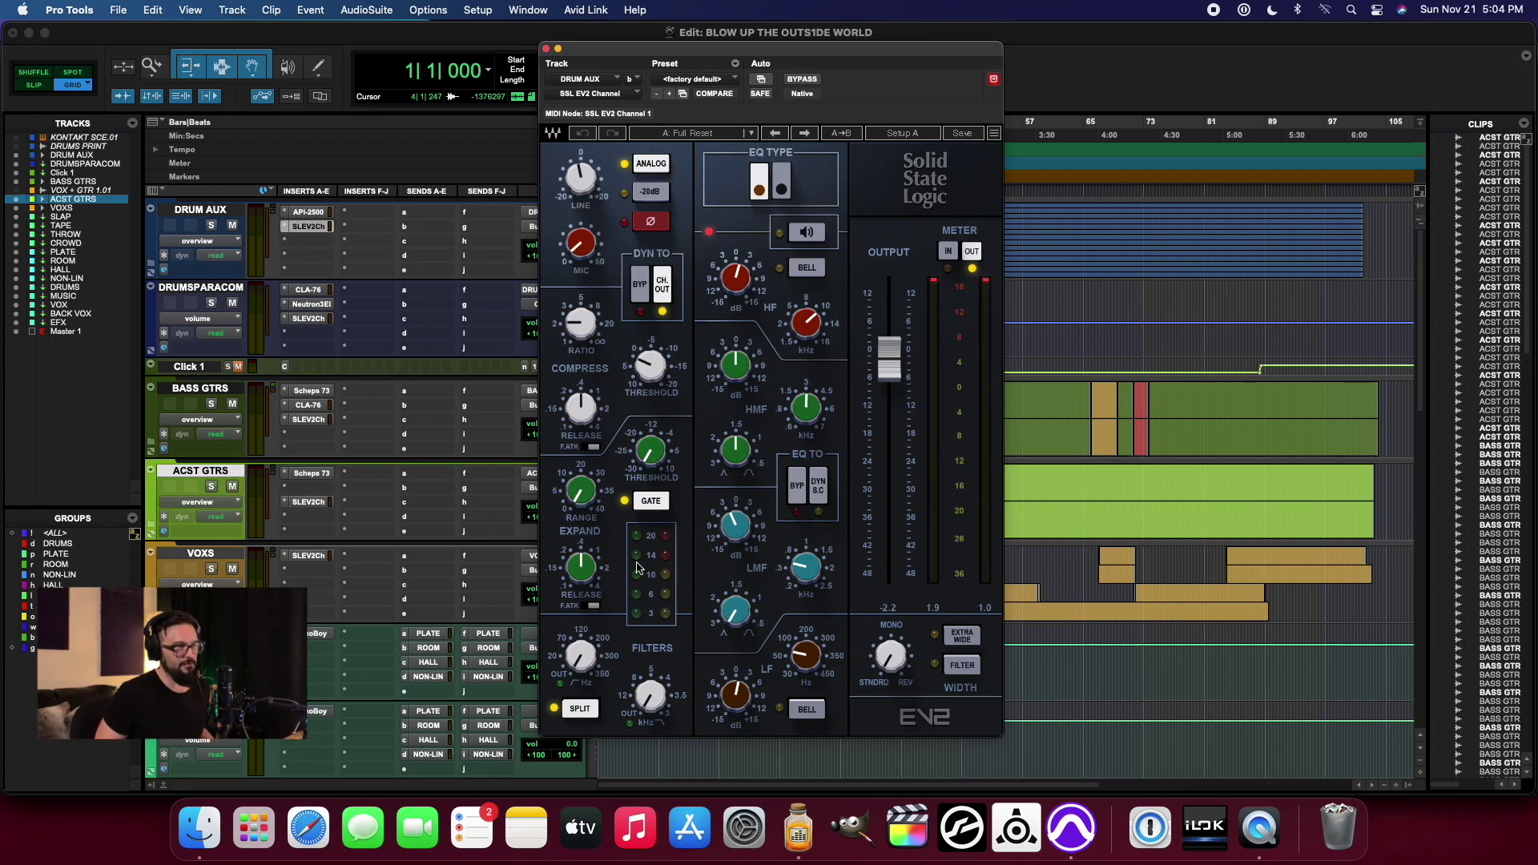
left_click(752, 184)
left_click(753, 184)
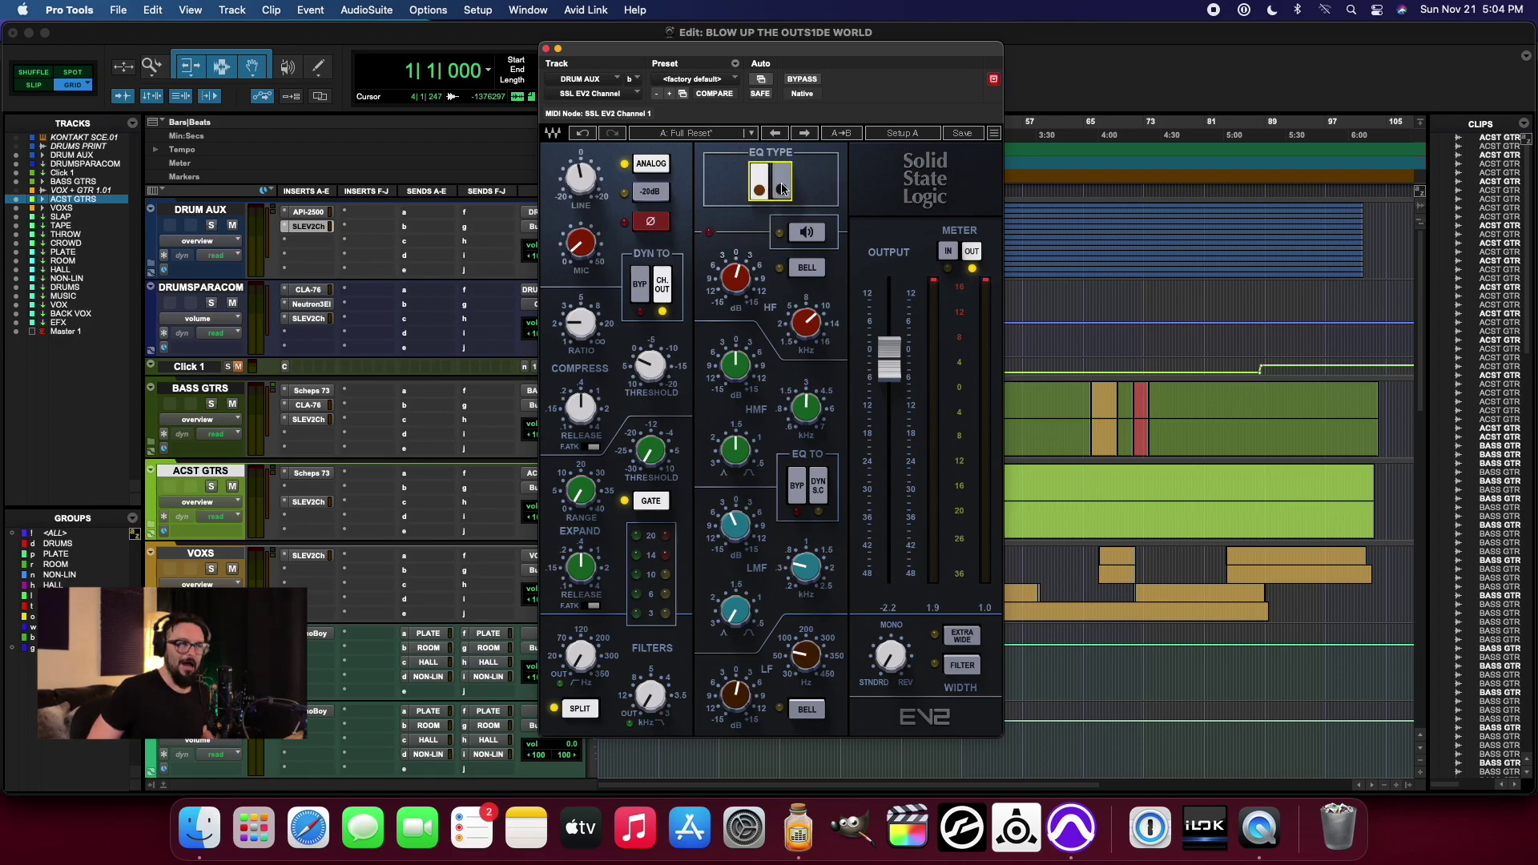
left_click(783, 189)
left_click(757, 192)
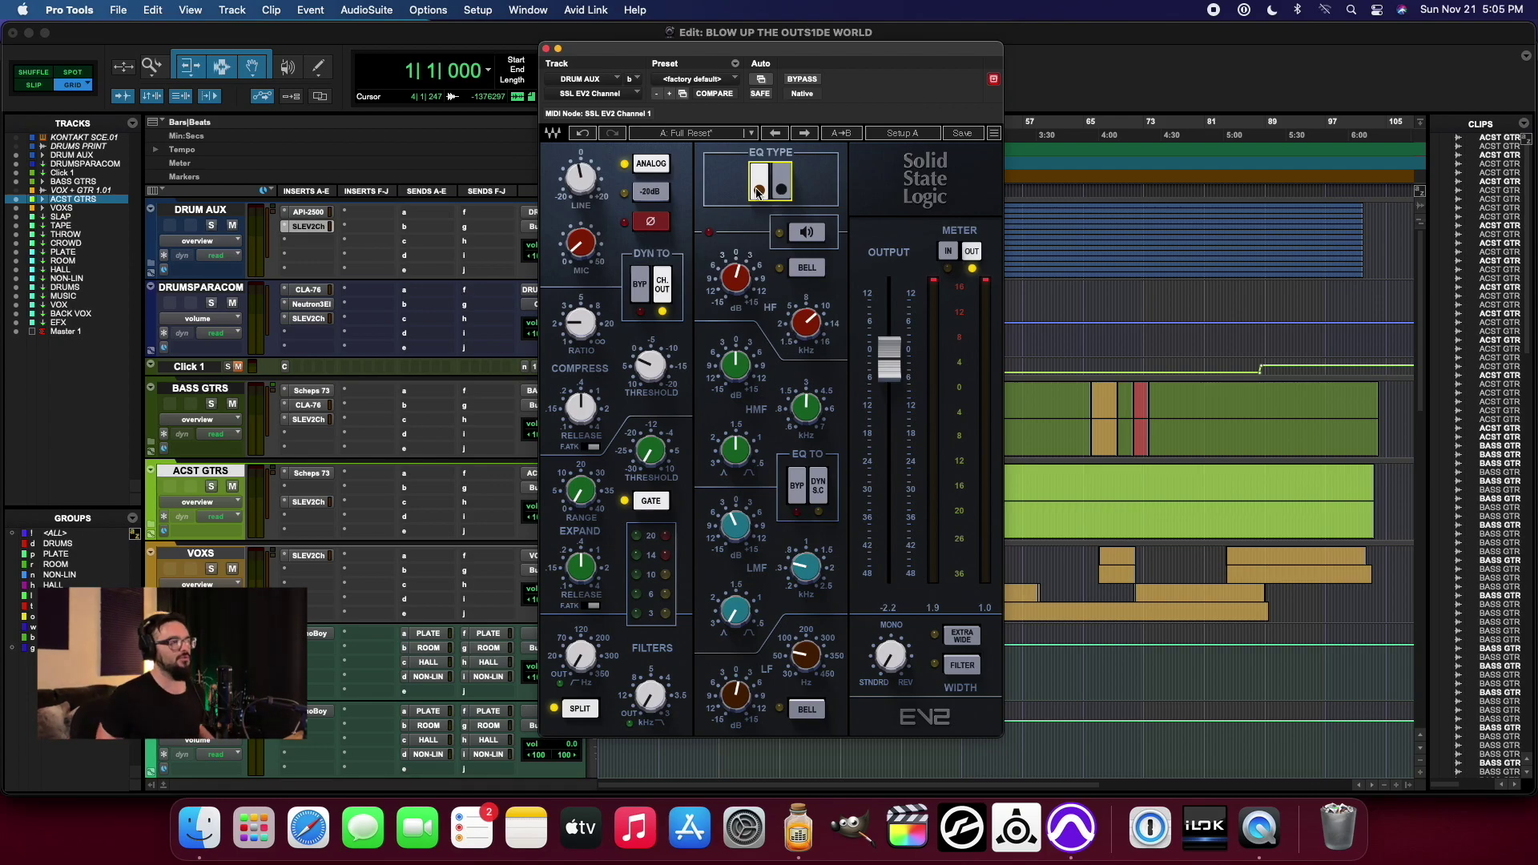
left_click(783, 190)
left_click(758, 192)
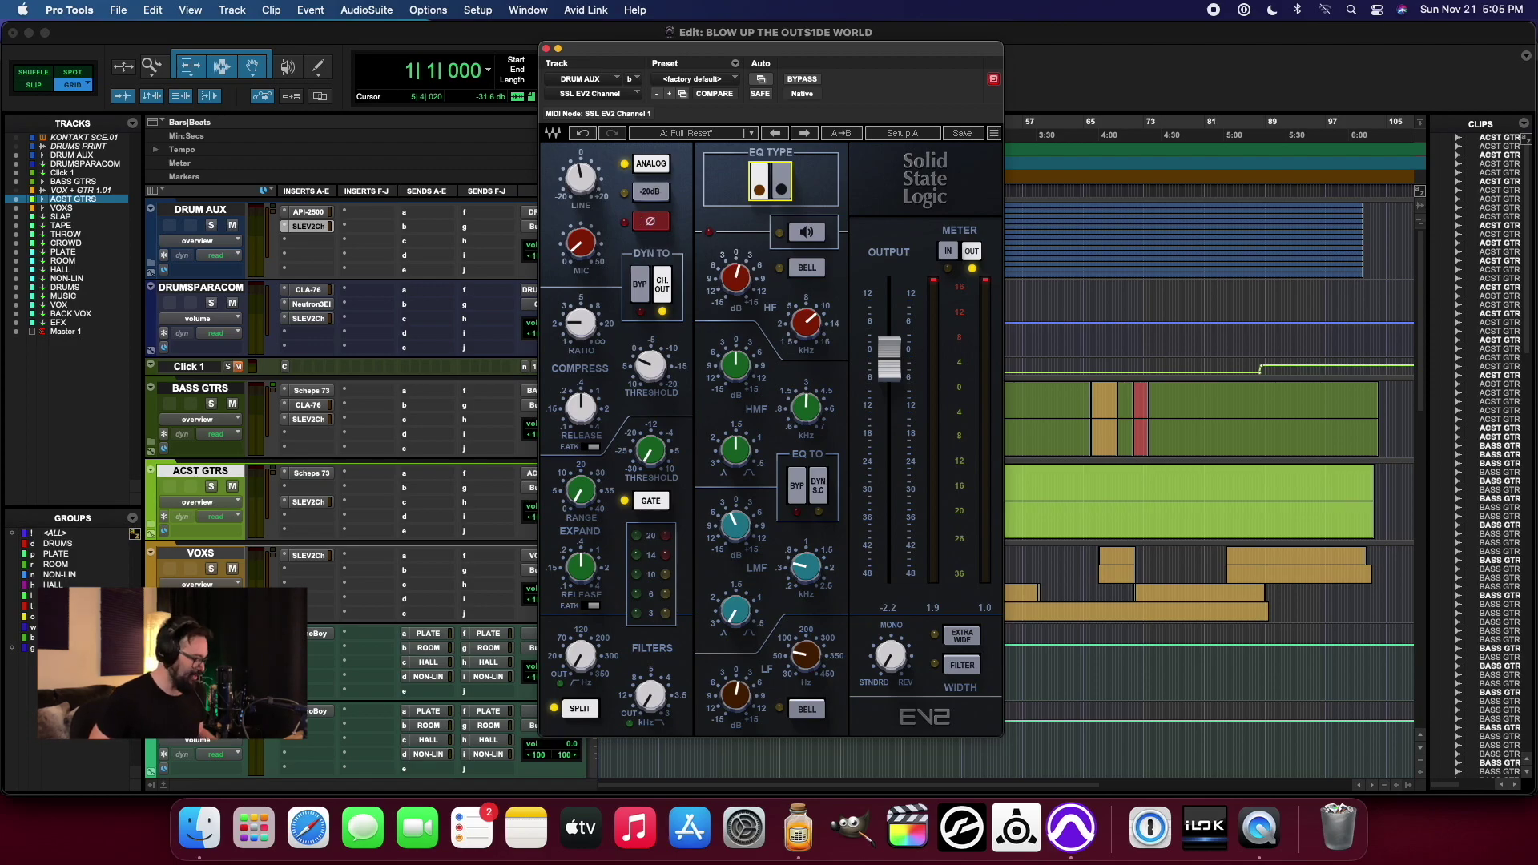
Step: Examine the line and mic gain controls, and switch the EQ type to black and back to brown
left_click_drag(580, 245, 580, 241)
left_click(584, 184)
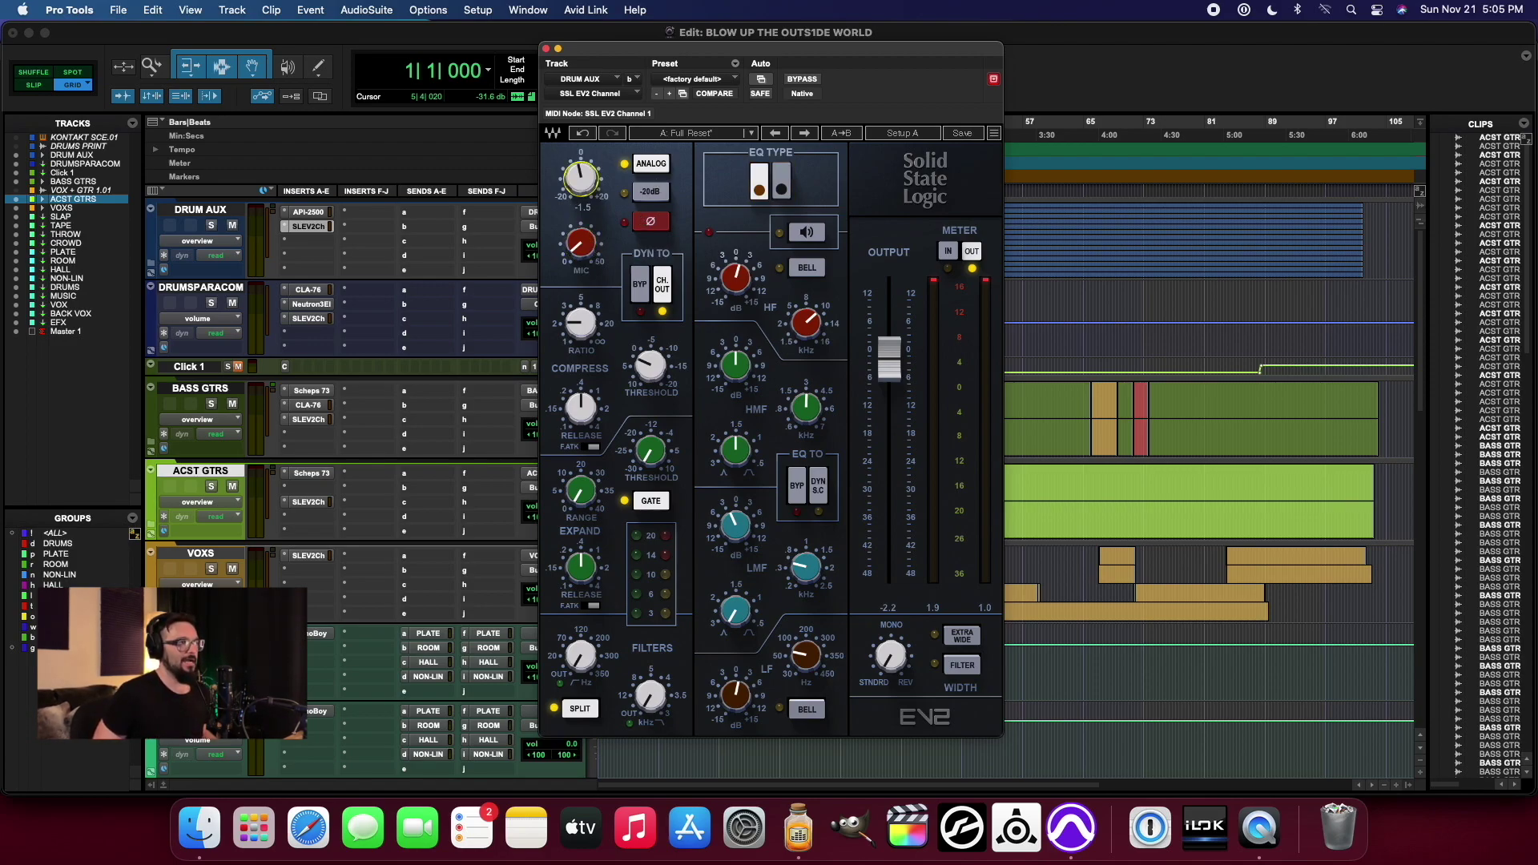
left_click(579, 245)
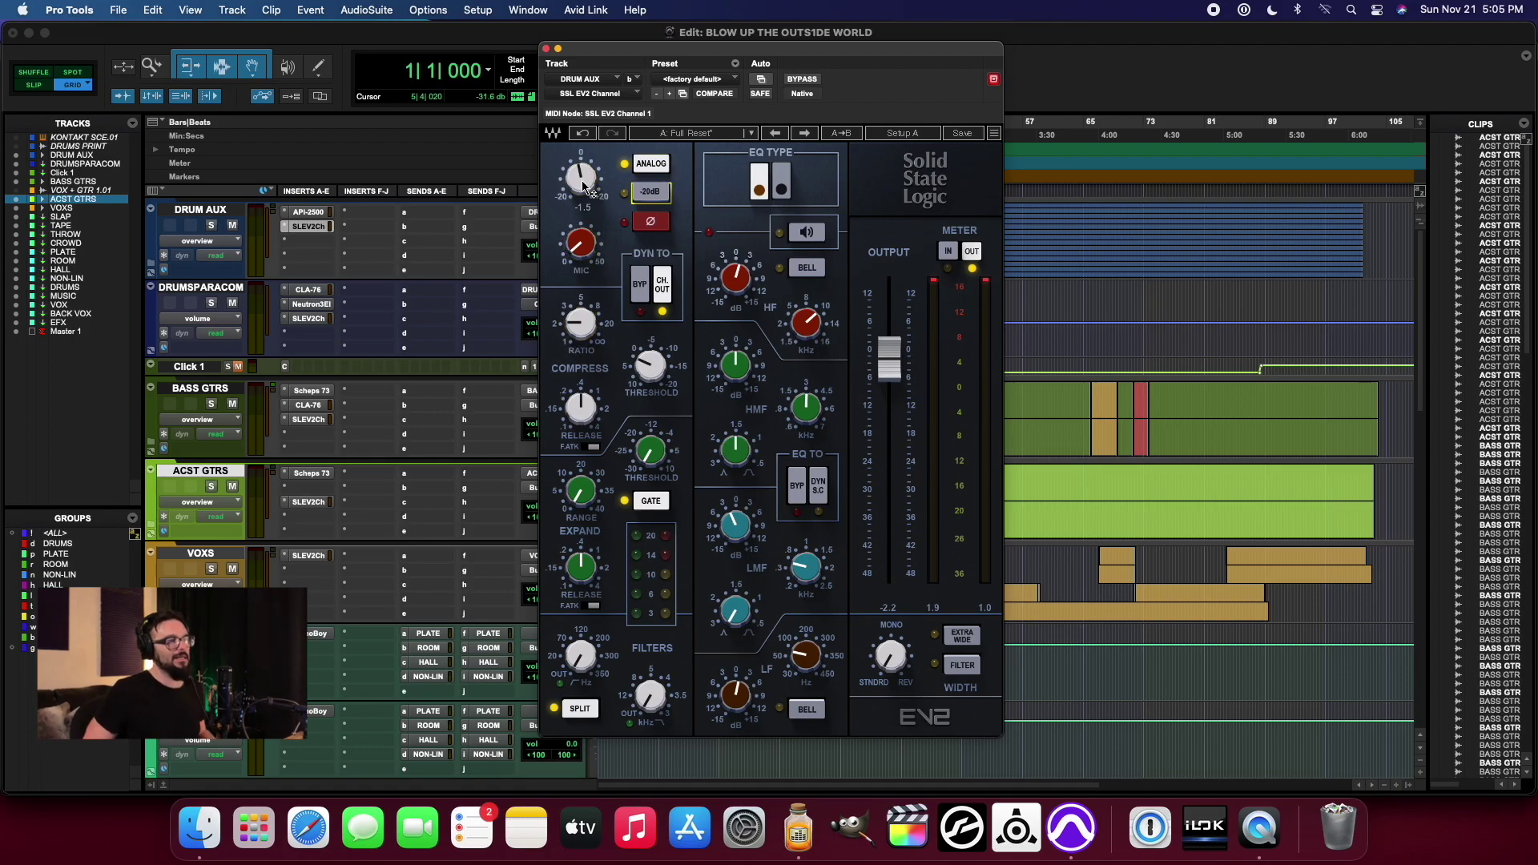
key("F1")
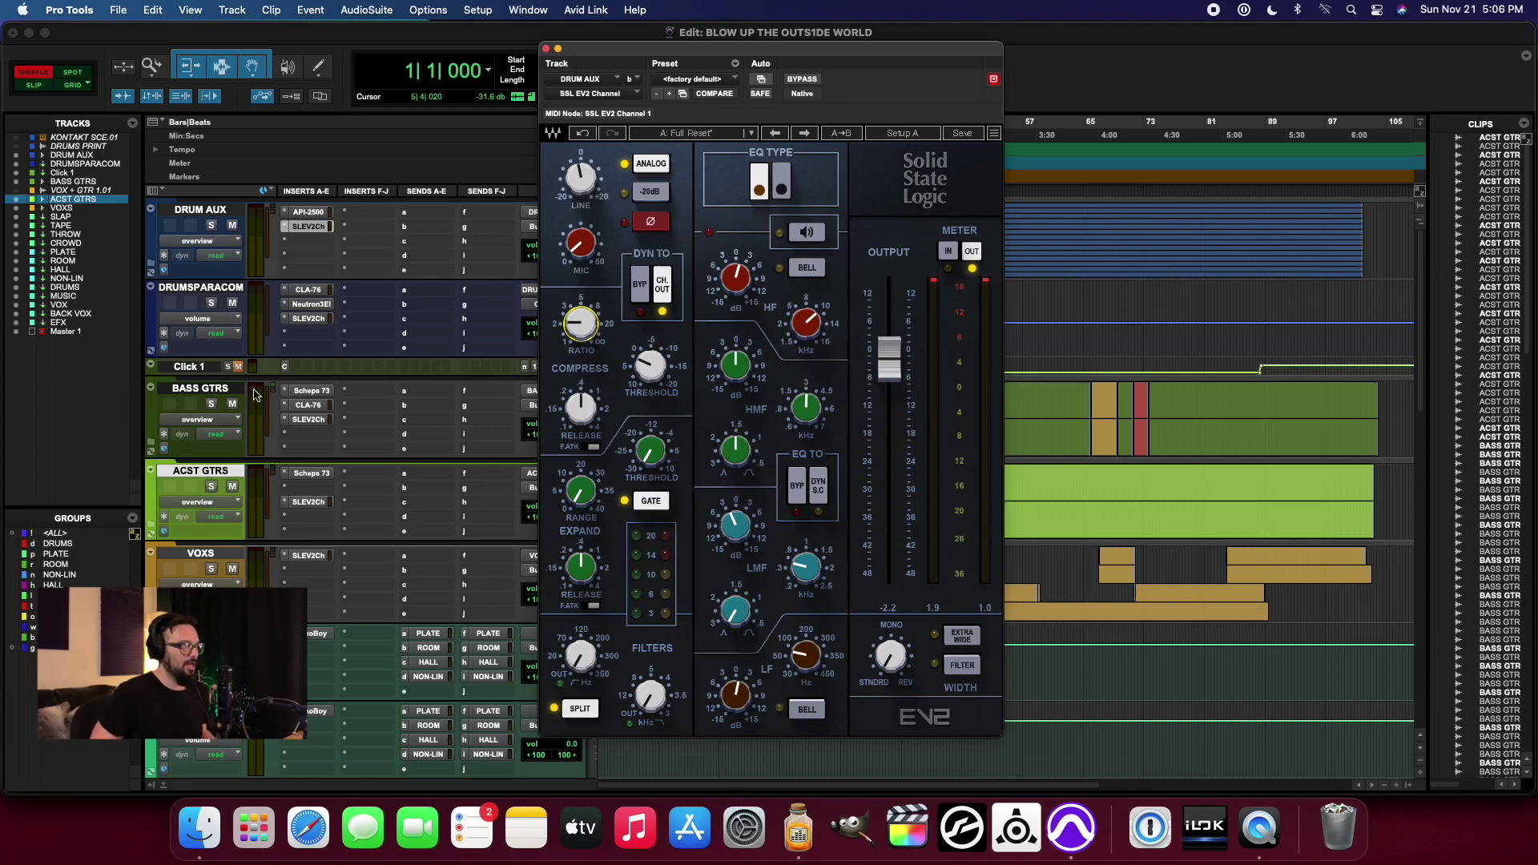
left_click(782, 190)
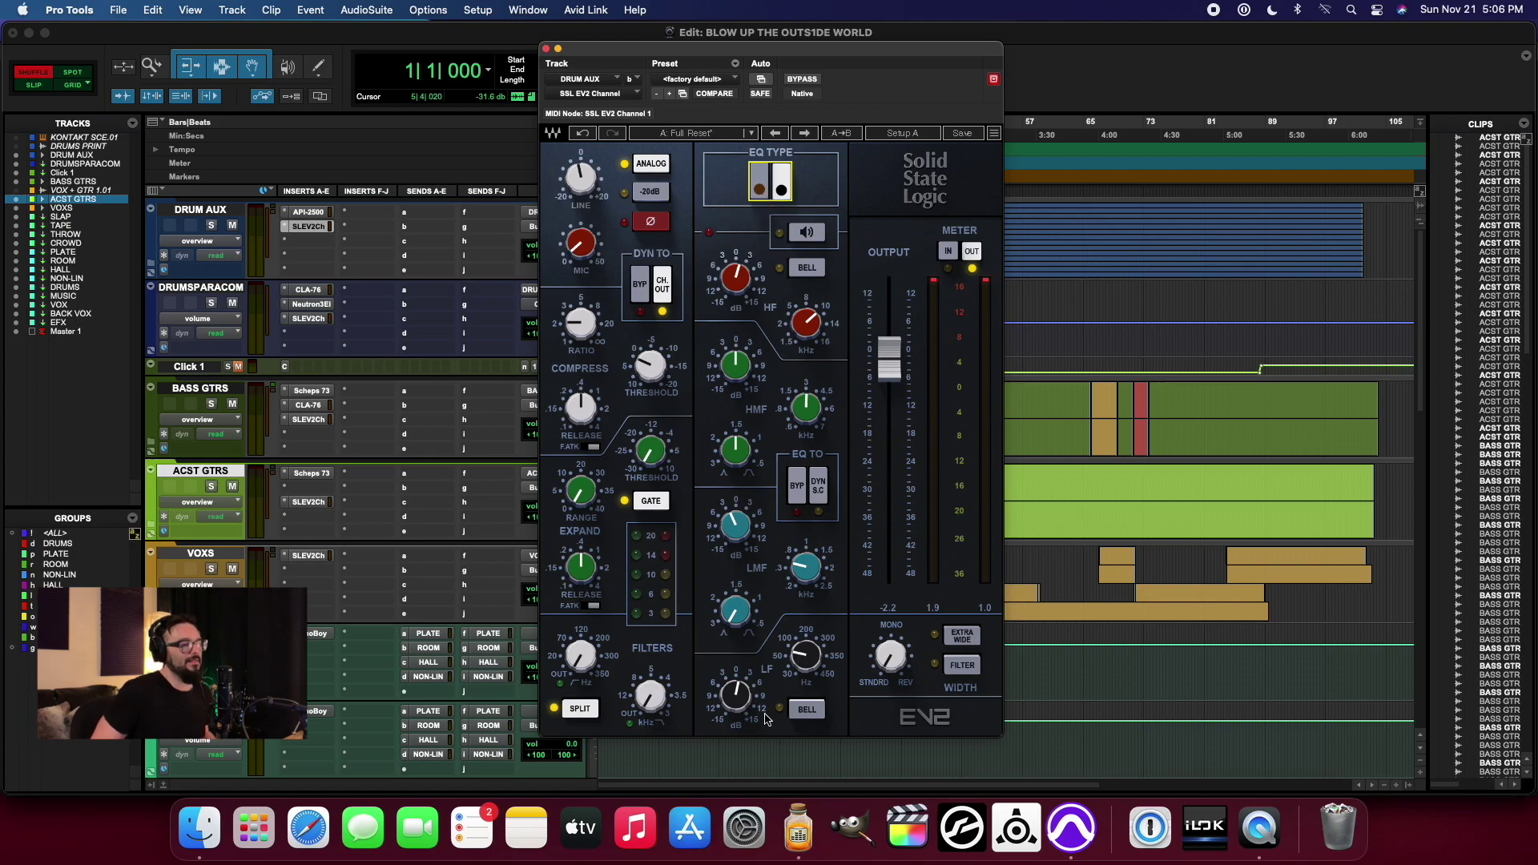
left_click(761, 184)
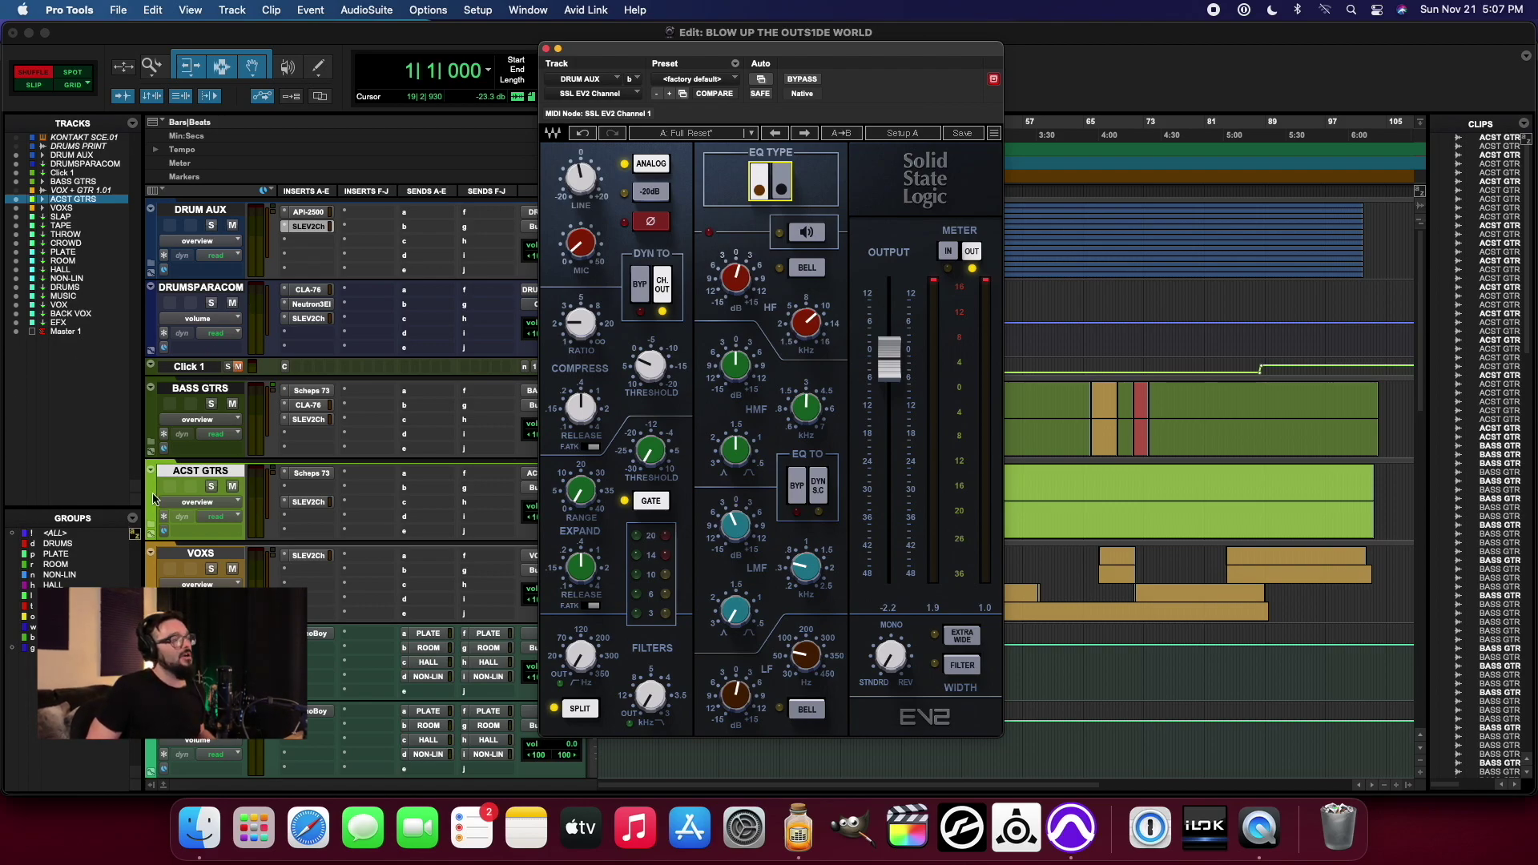
Step: Expand the DRUM AUX folder and solo all of its tracks with the DRUMS group enabled
left_click(67, 544)
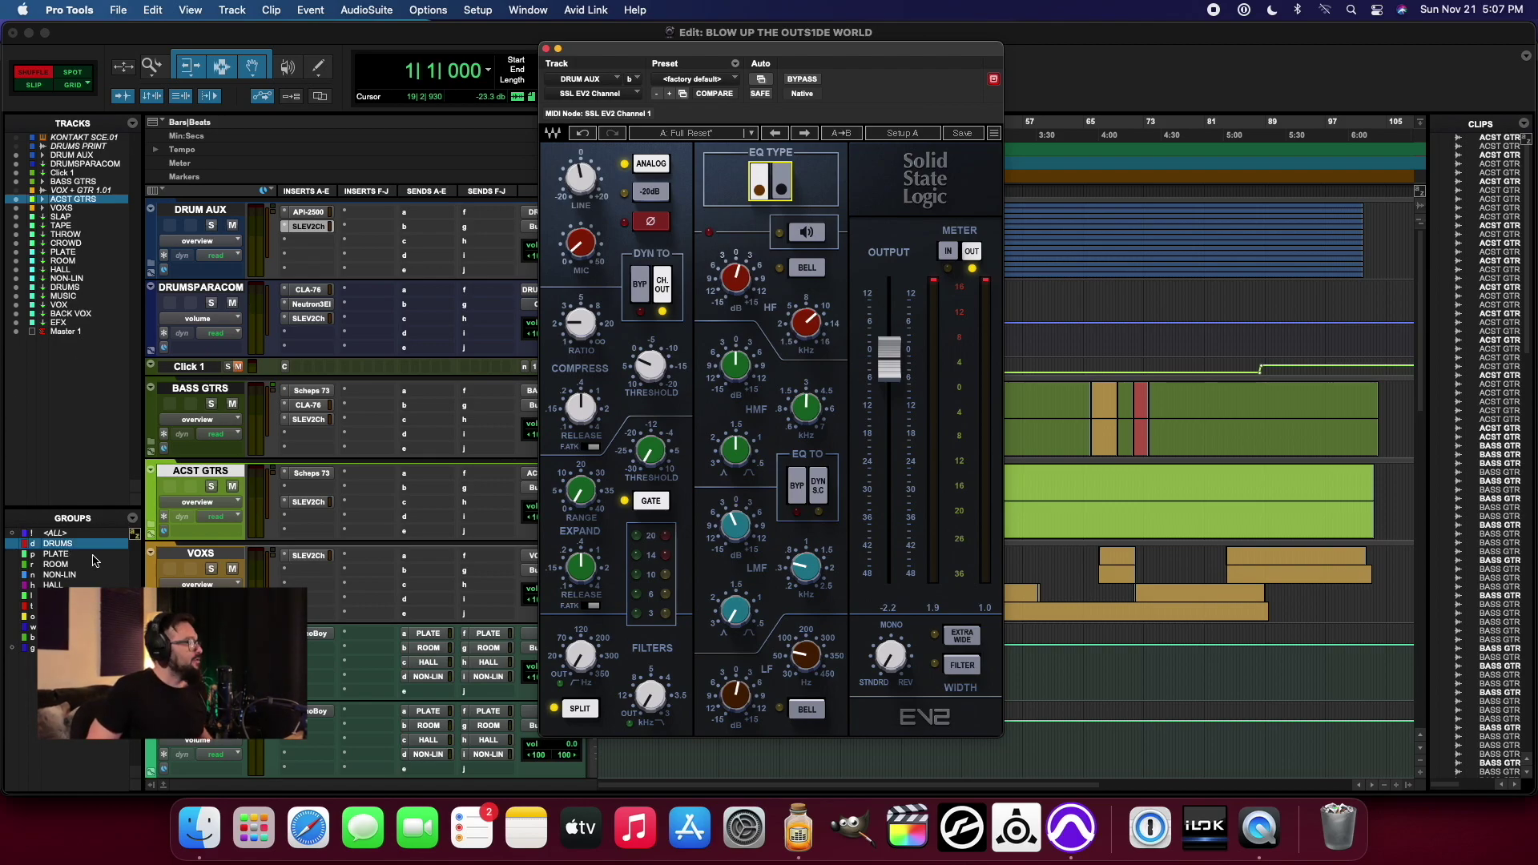
left_click(151, 265)
left_click(223, 303)
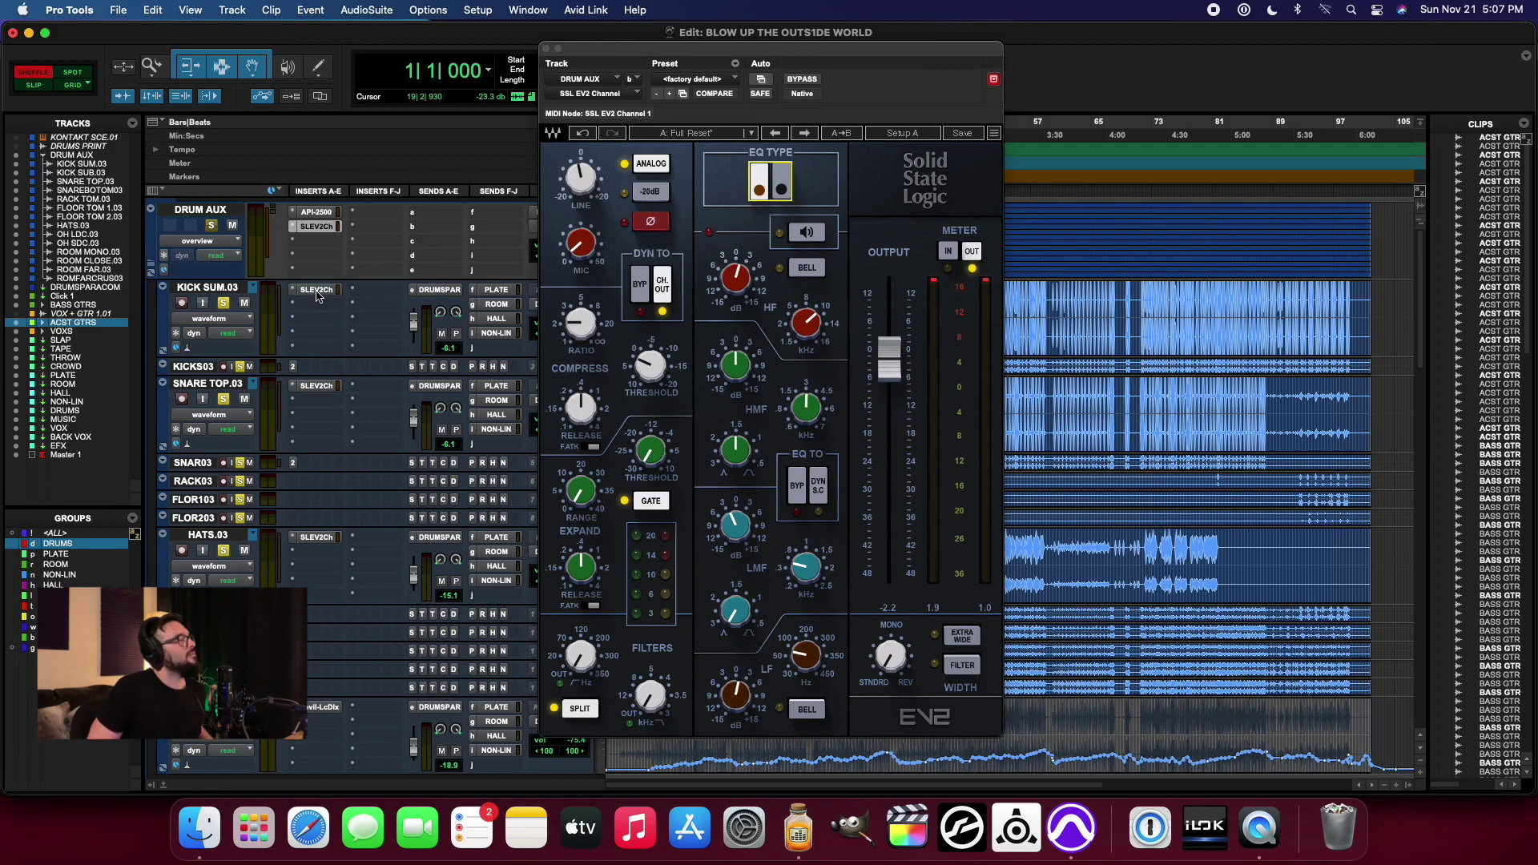
left_click(208, 287)
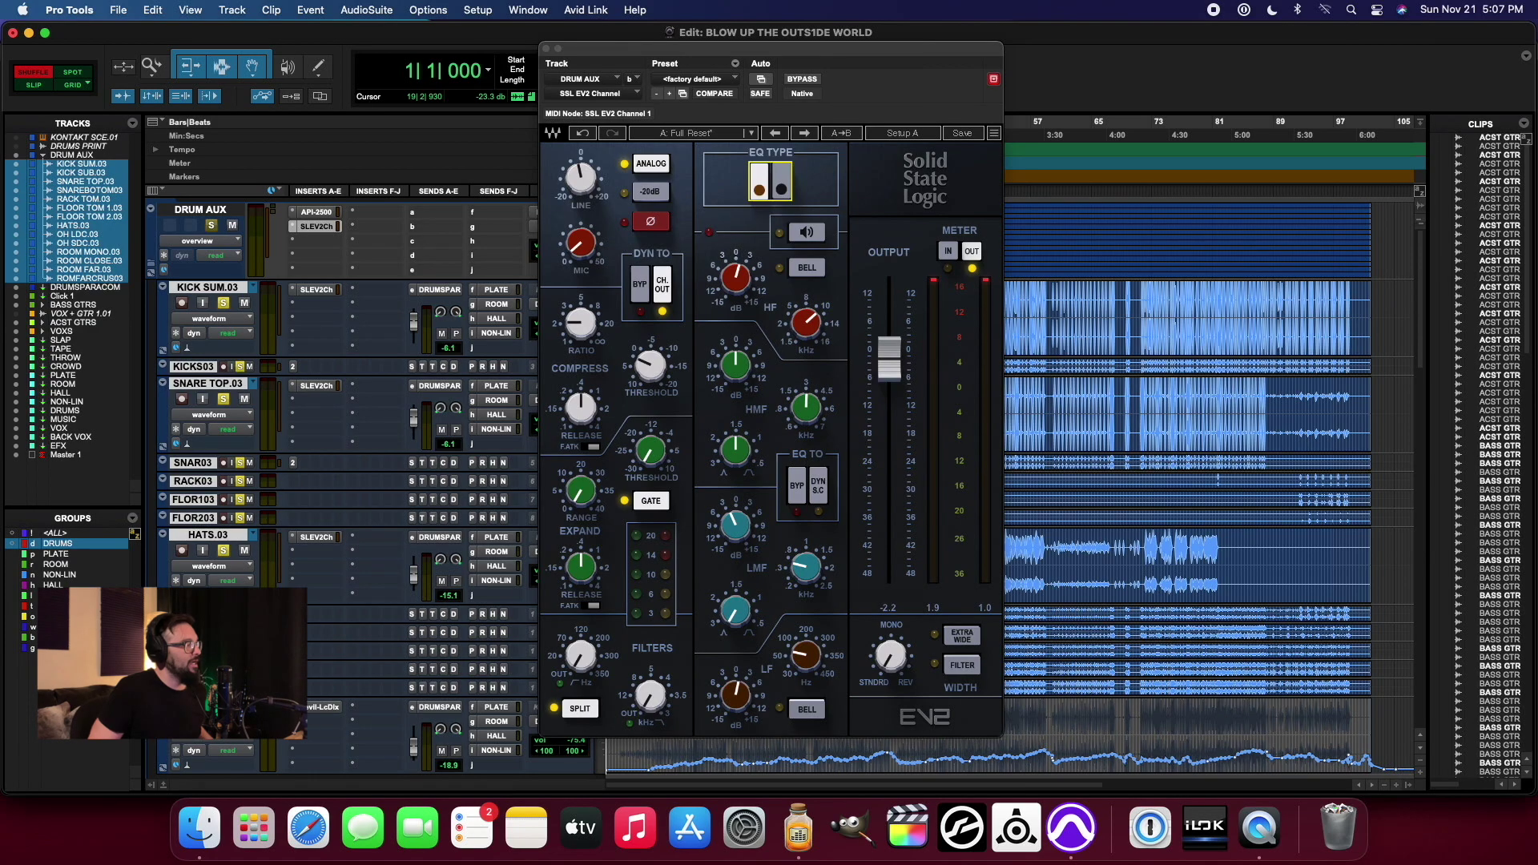
Step: View the SSL EV2 Channel on KICK SUM.03 beside the DRUM AUX one, and close both plugin windows
left_click(329, 290)
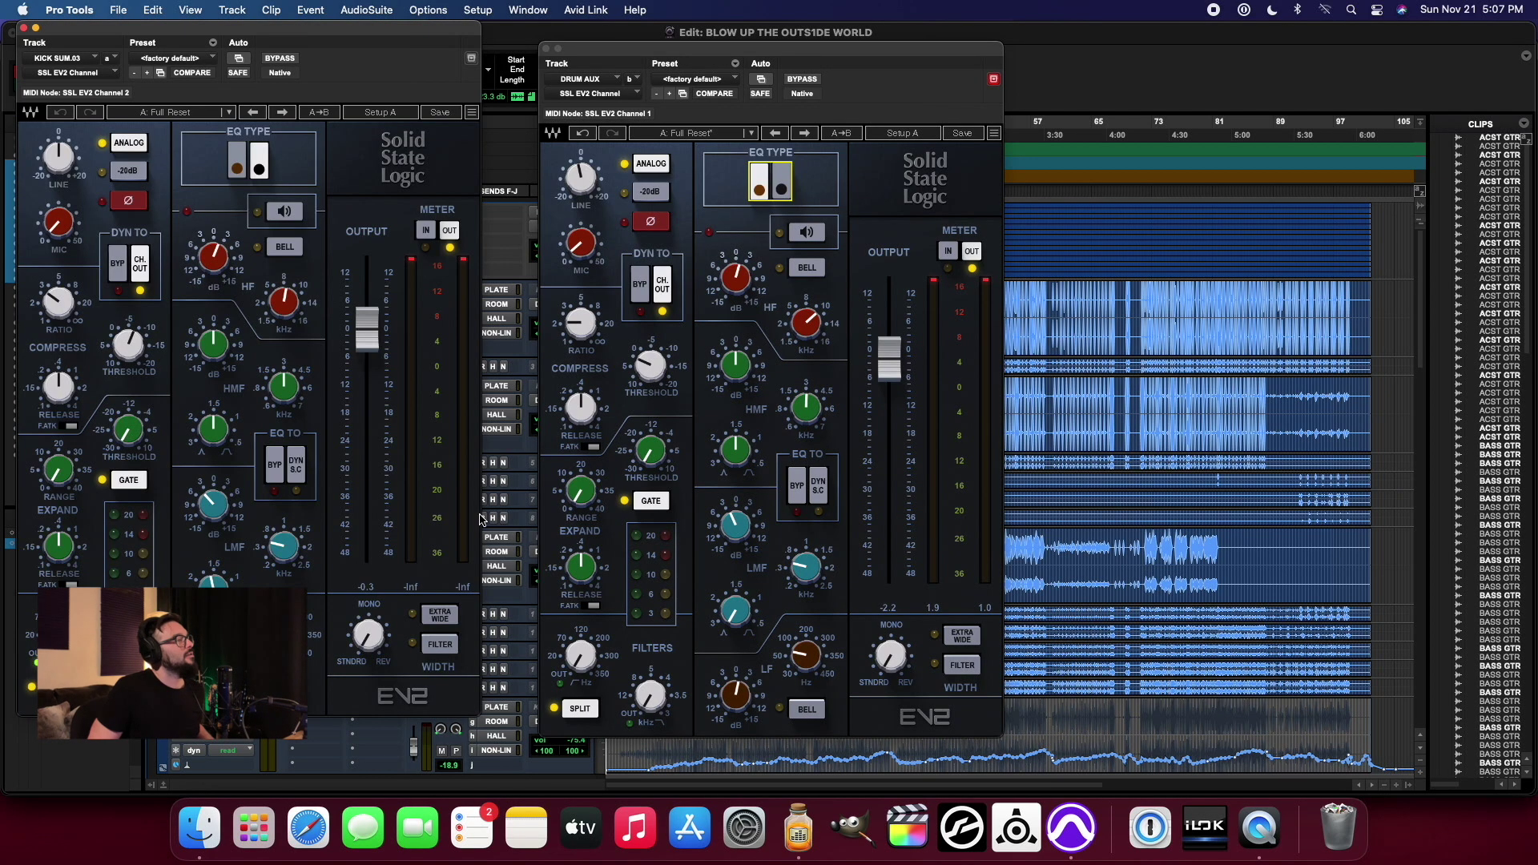
left_click_drag(76, 24, 244, 24)
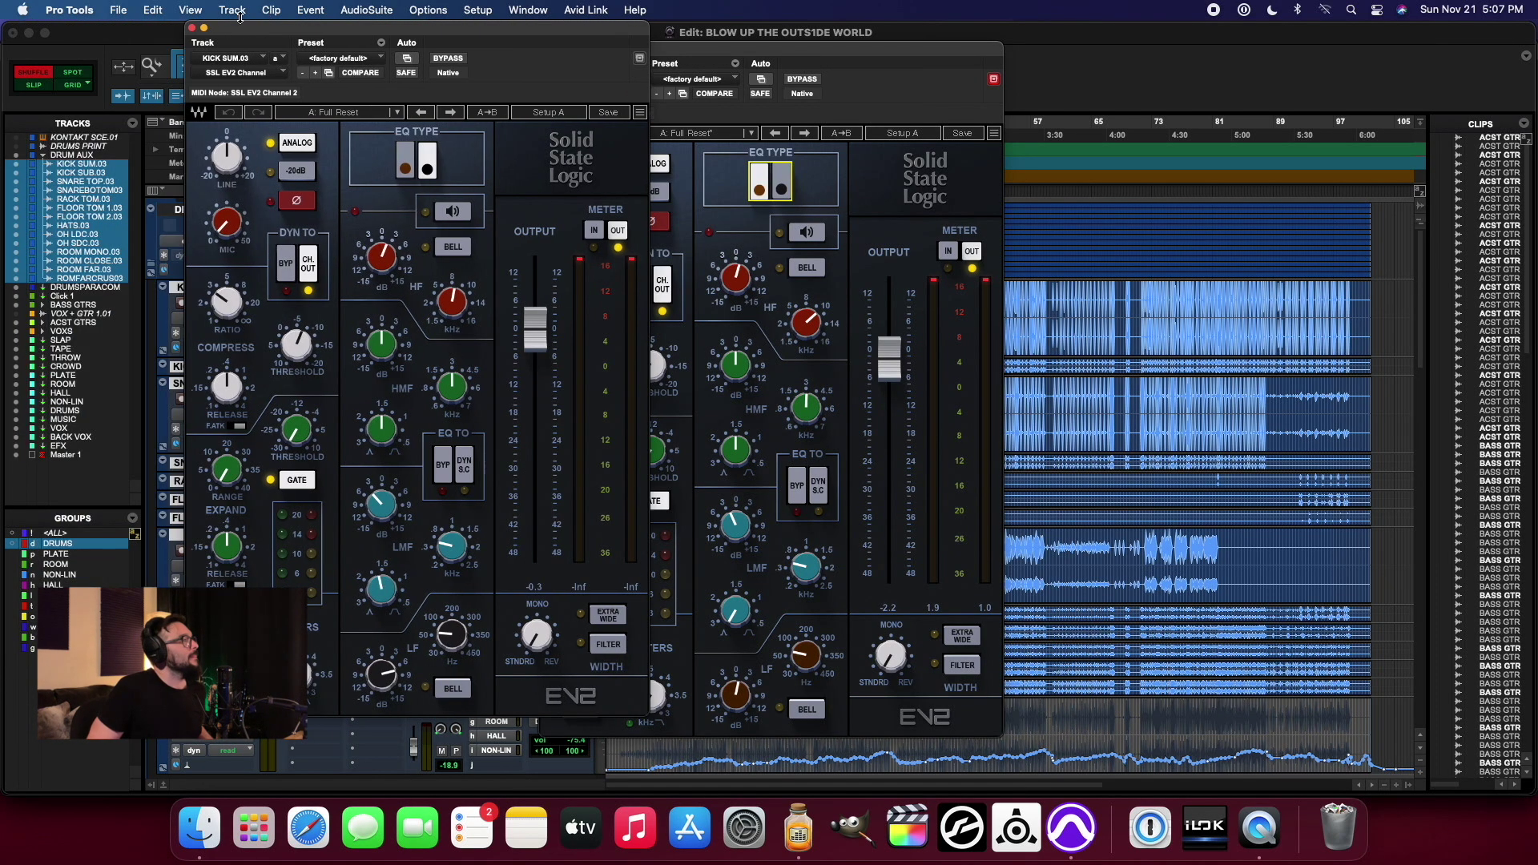
left_click(192, 28)
left_click(546, 48)
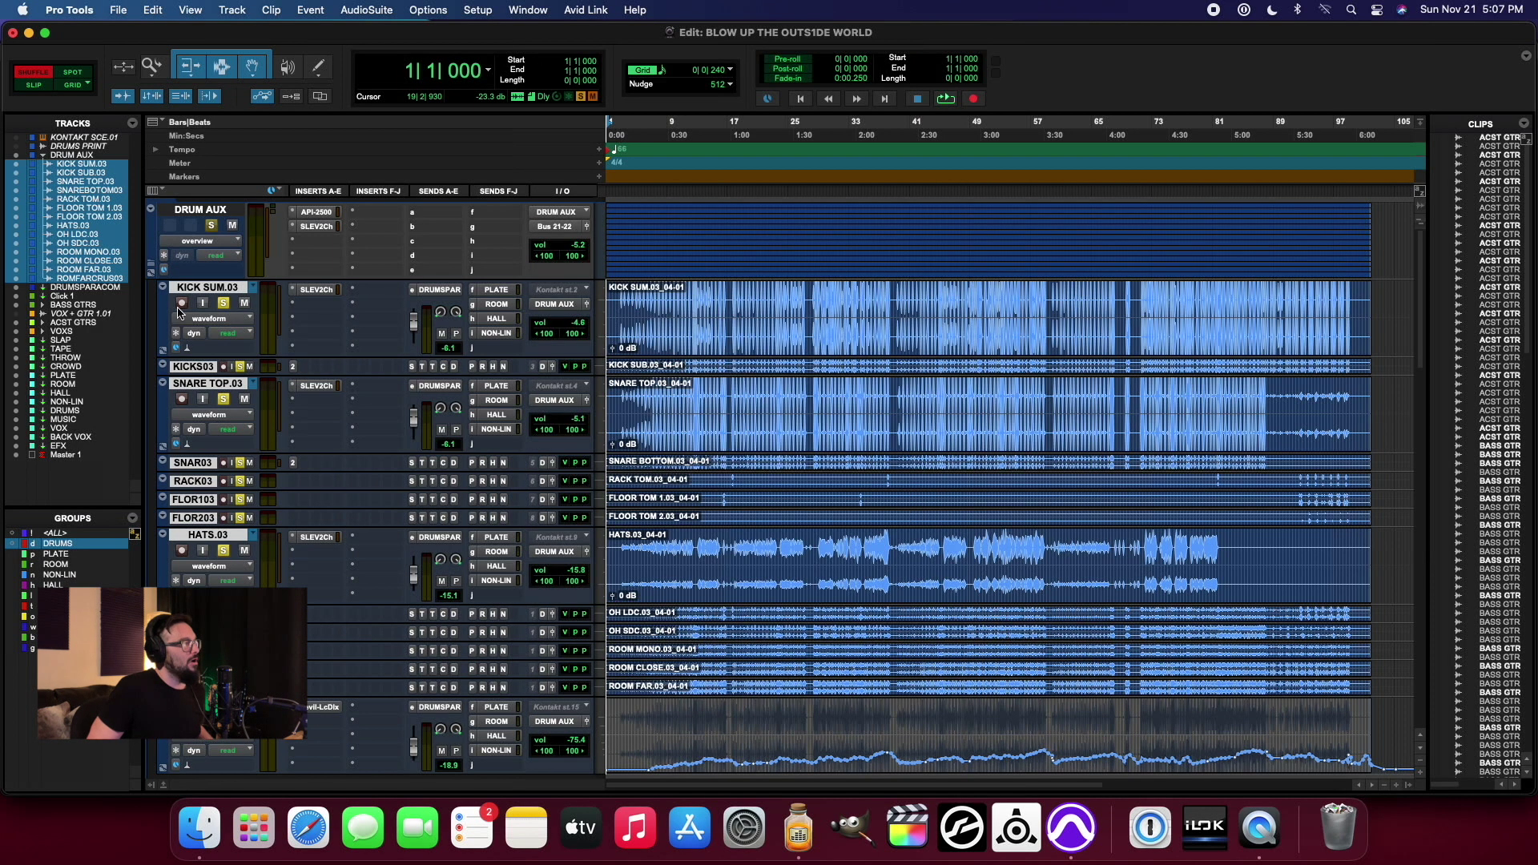
Step: Go through the inserts of the DRUM AUX folder's tracks and bypass their SSL EV2 Channel plugins
scroll(190, 309, "down", 2)
scroll(190, 305, "up", 2)
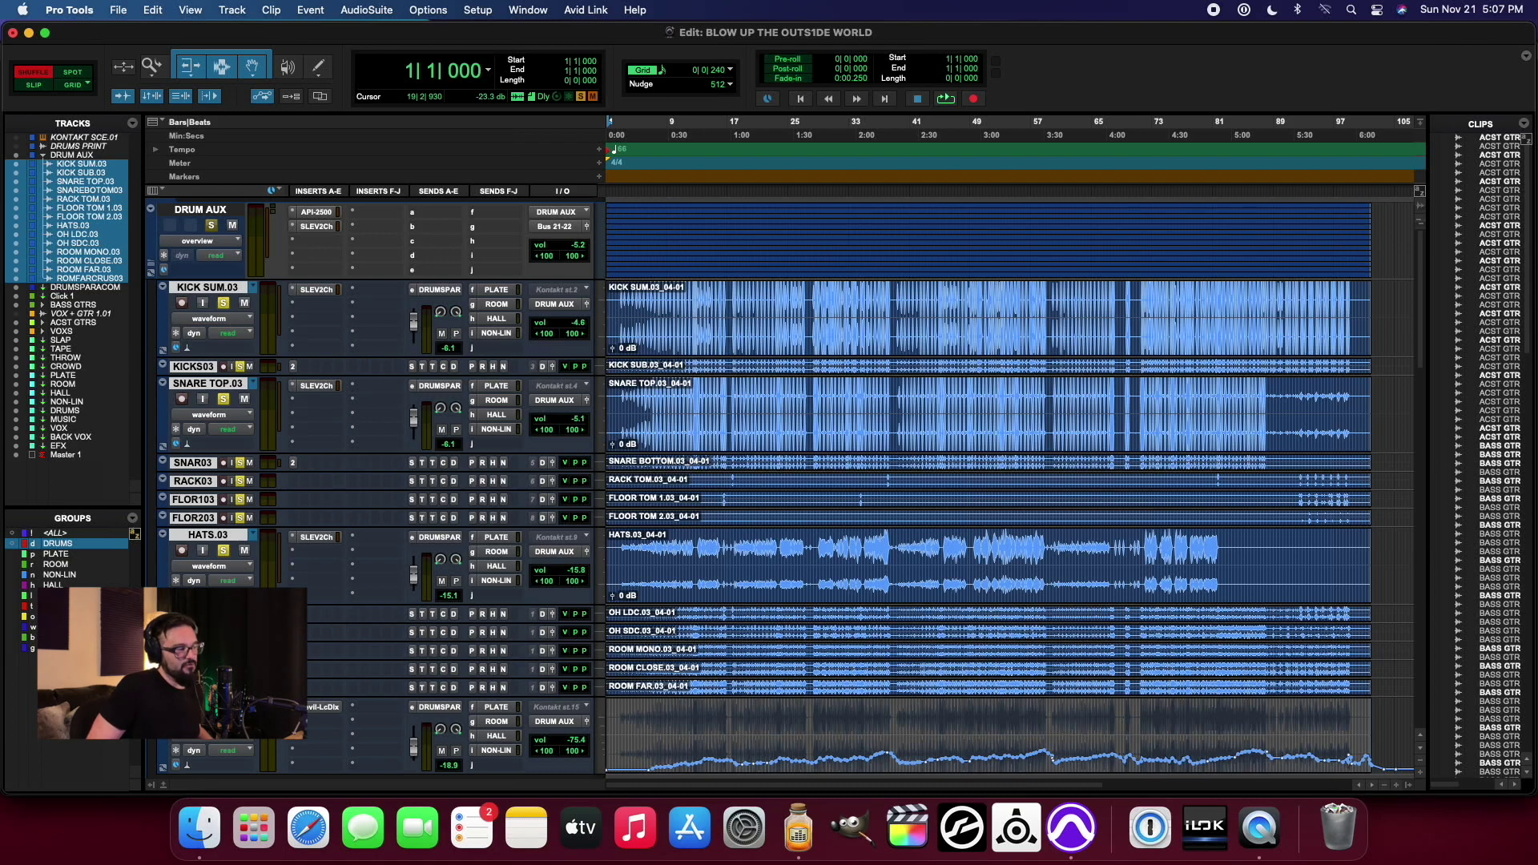
scroll(202, 550, "down", 5)
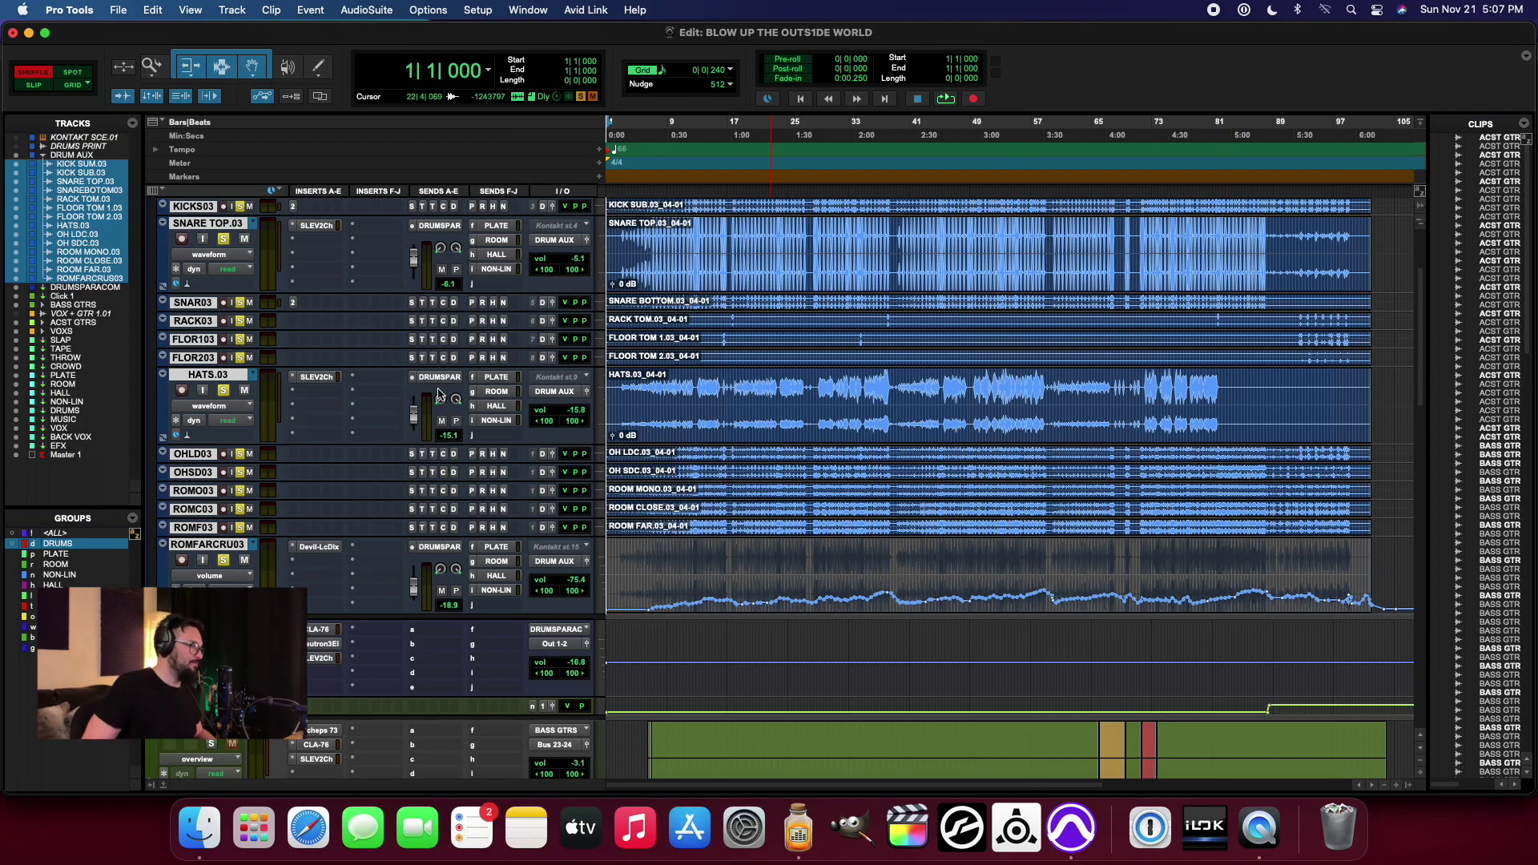
scroll(438, 393, "up", 3)
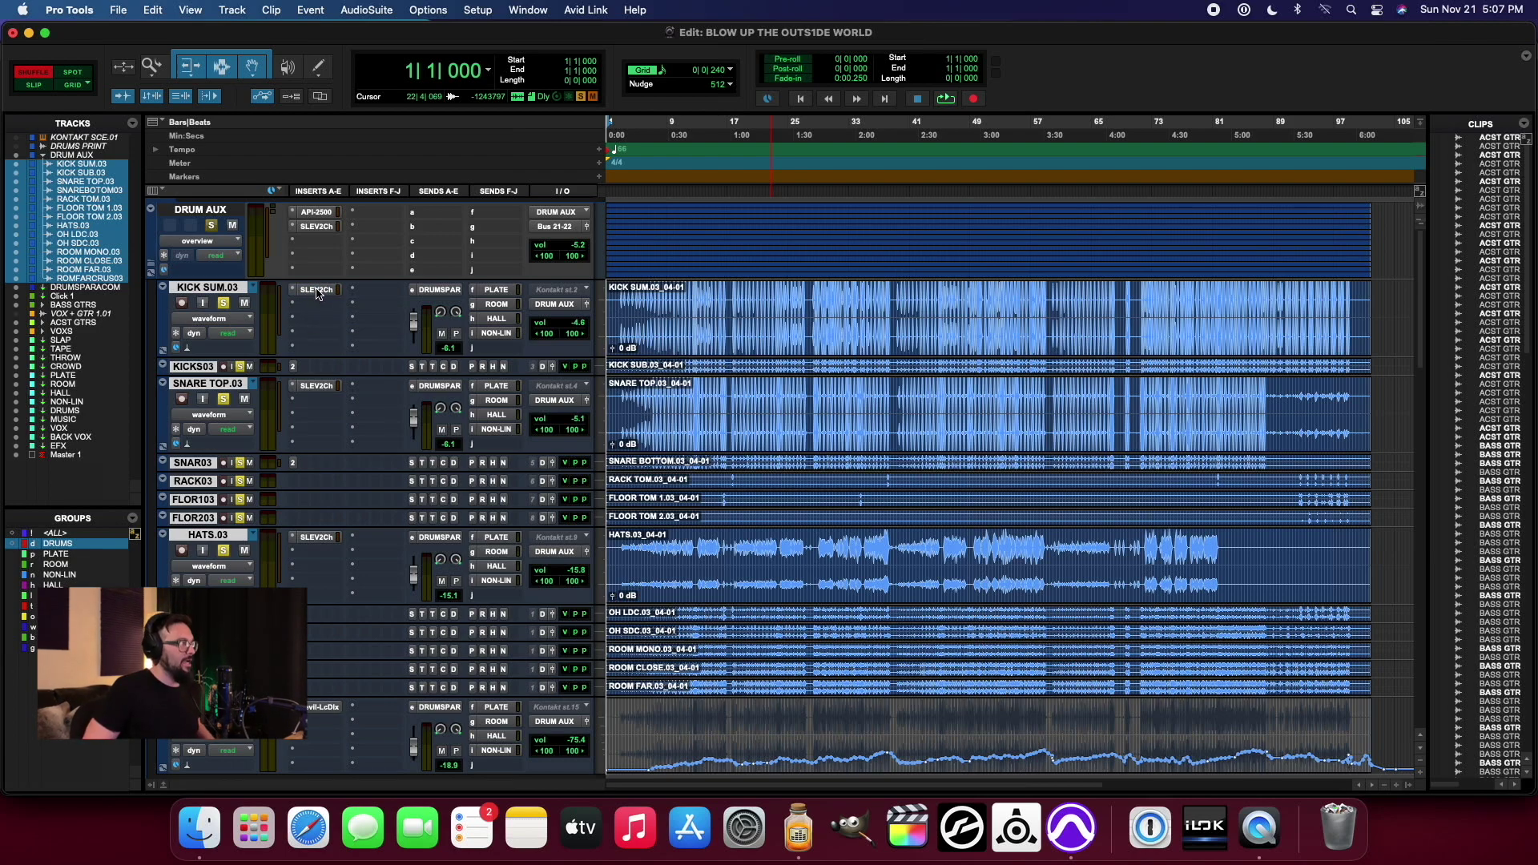
scroll(321, 596, "down", 3)
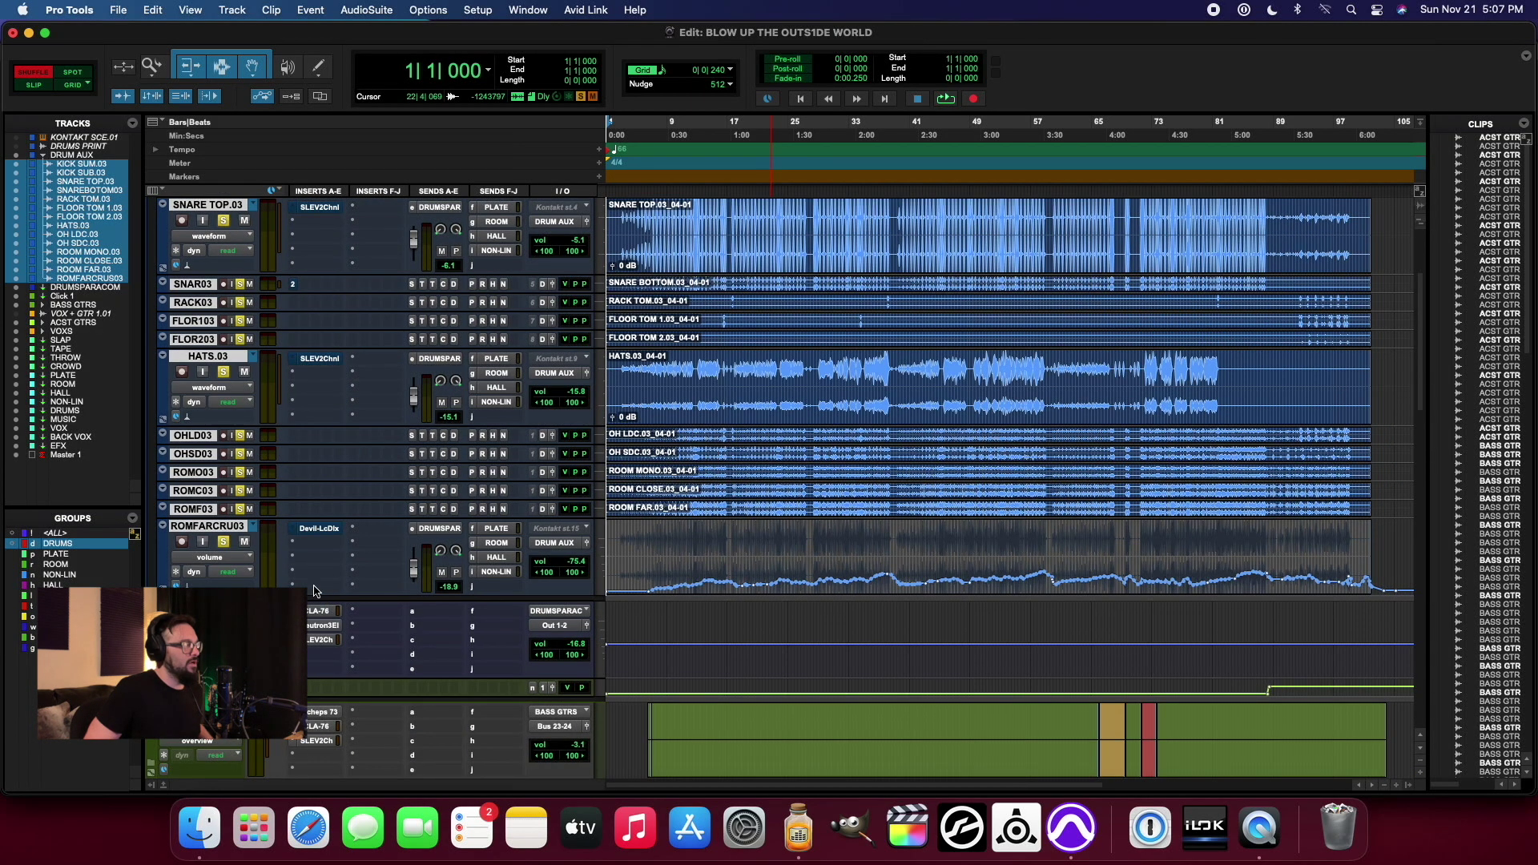
scroll(322, 609, "up", 3)
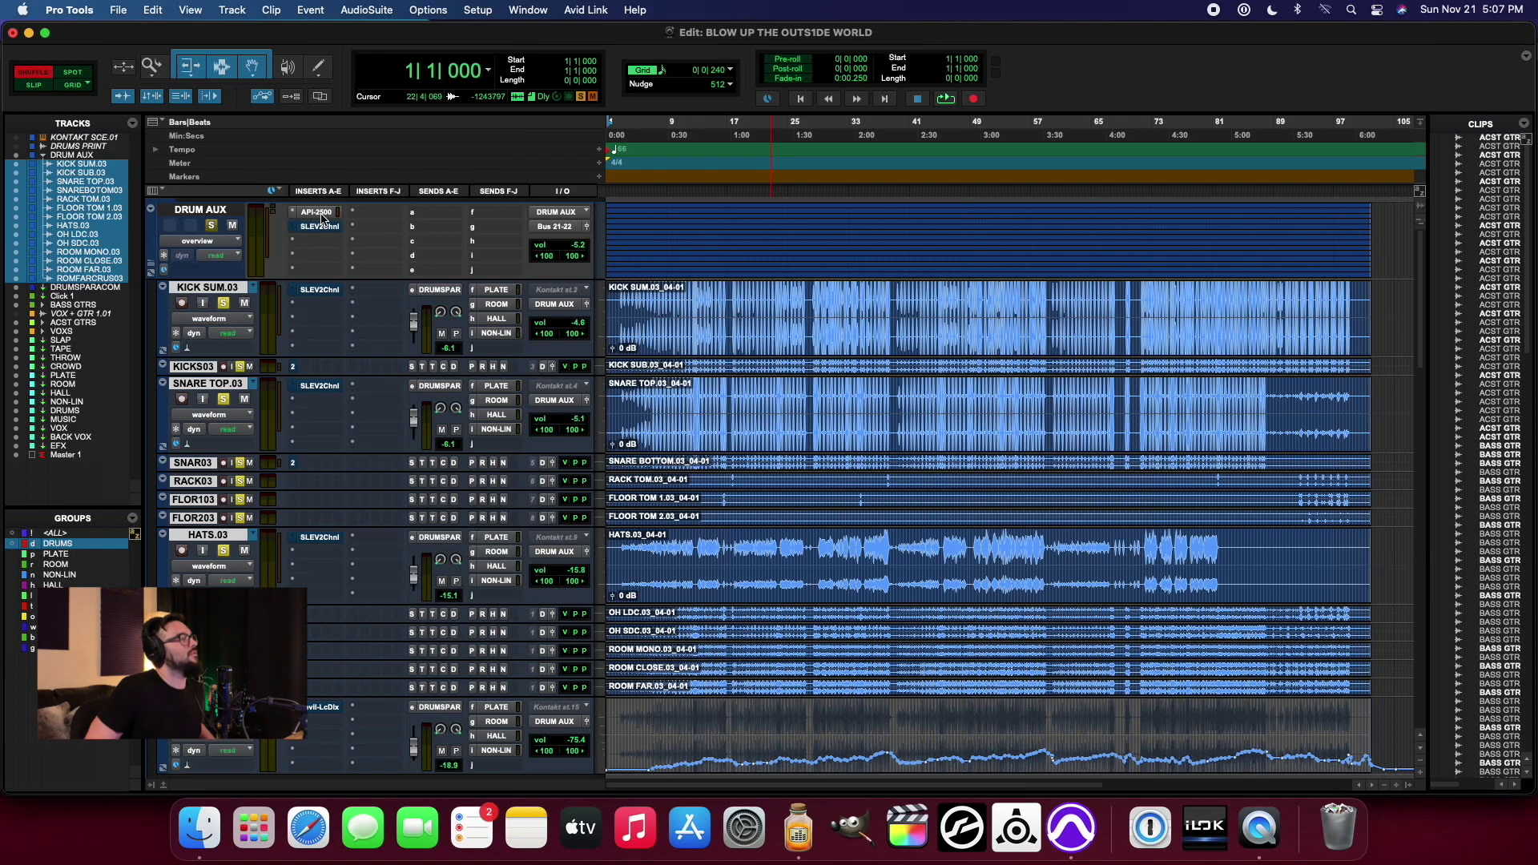
Step: Start playback from bar 3 and open the Lindell 80 Bus plugin on the DRUMS bus track
key("space")
left_click(623, 133)
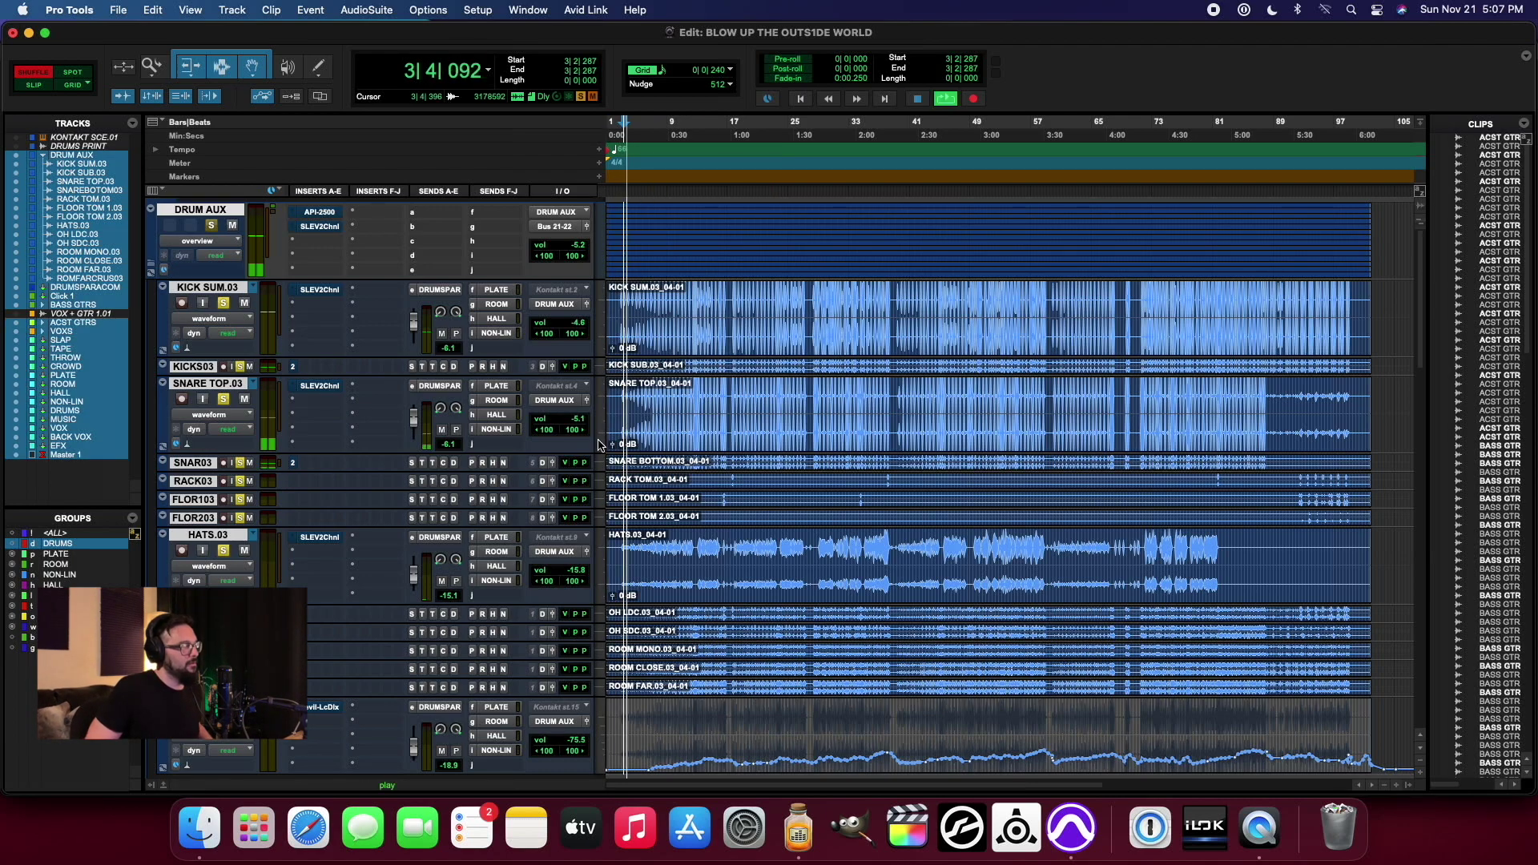
scroll(431, 563, "down", 5)
scroll(431, 563, "down", 10)
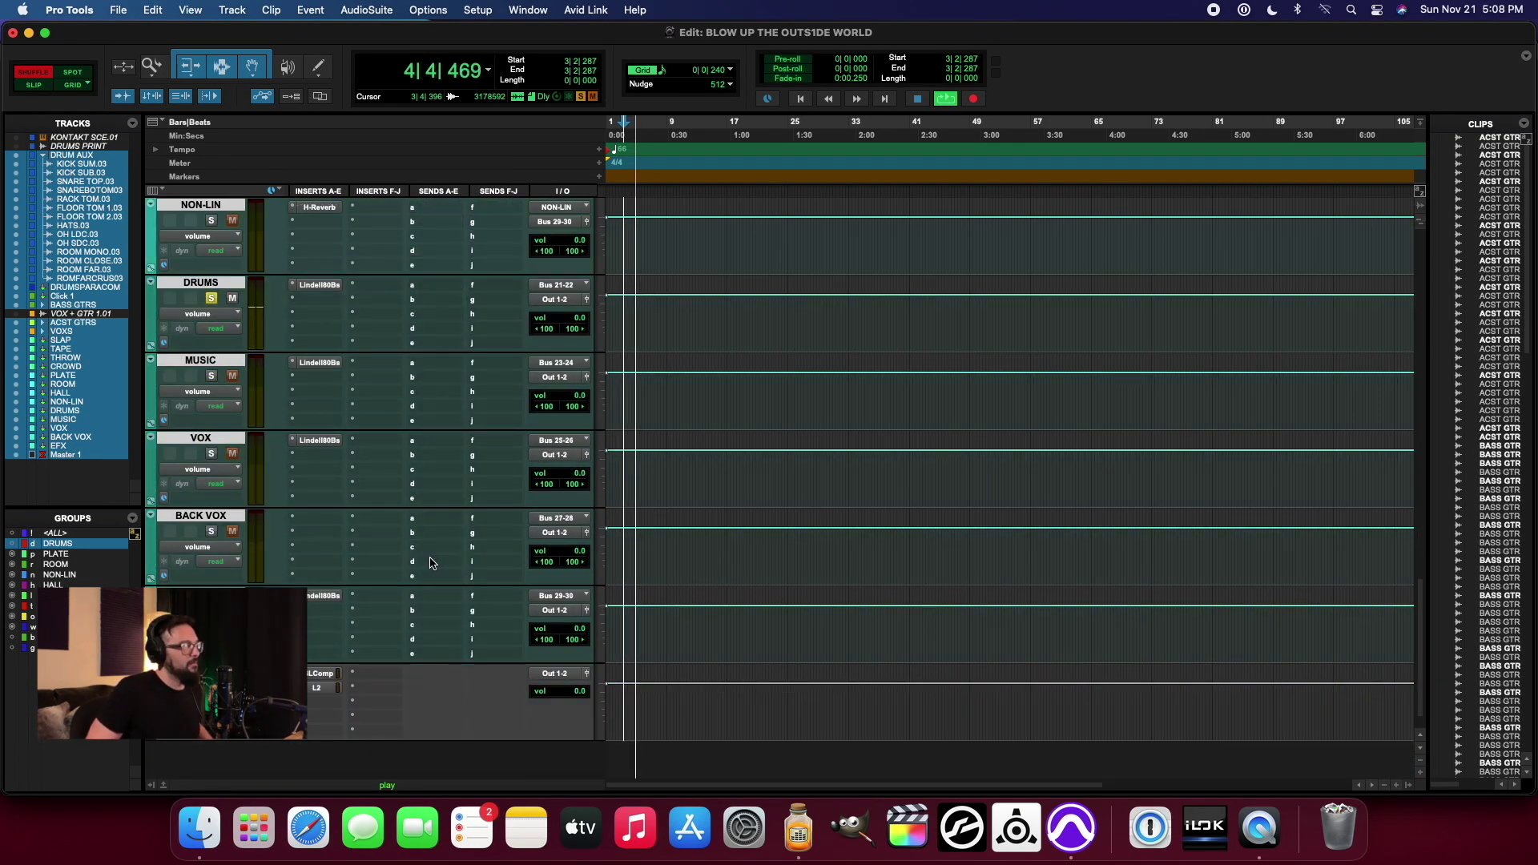
left_click(320, 285)
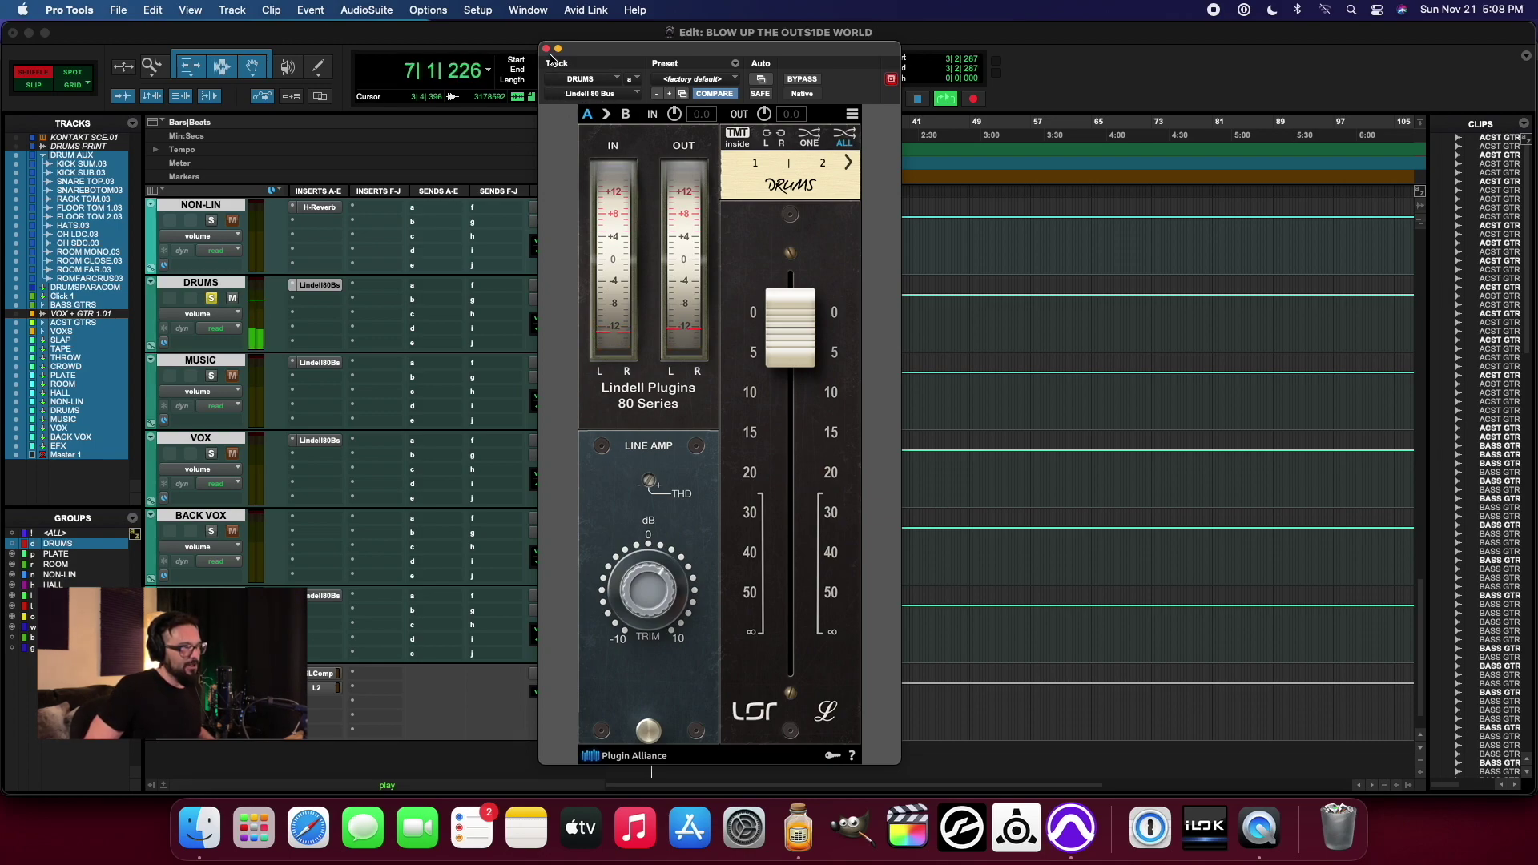
Step: Compare the drums with and without the Lindell 80 Bus by toggling its bypass, leave it active and close it
left_click(802, 80)
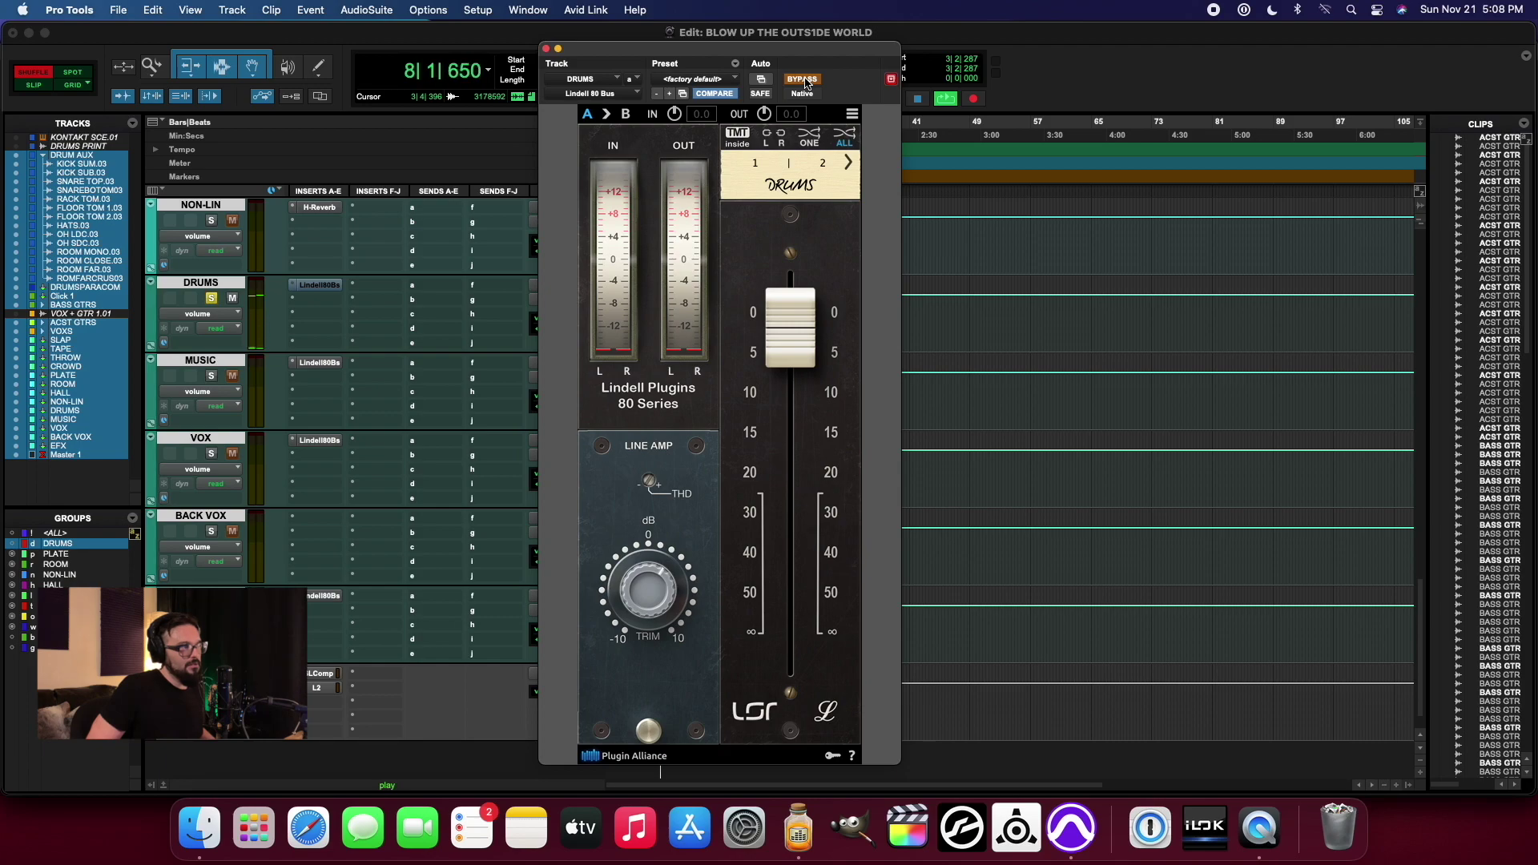
left_click(803, 80)
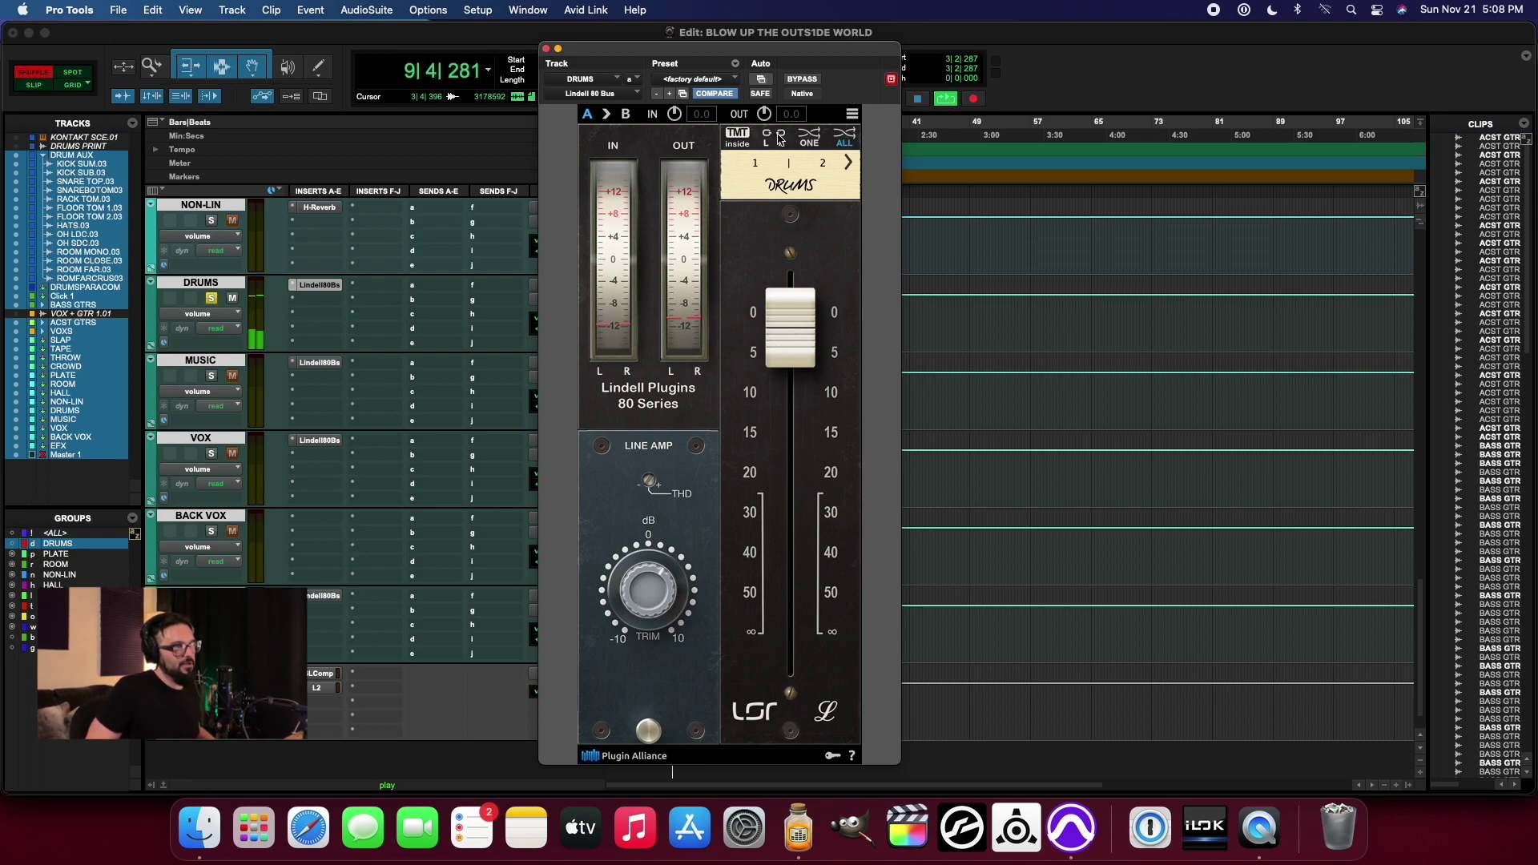
left_click(802, 80)
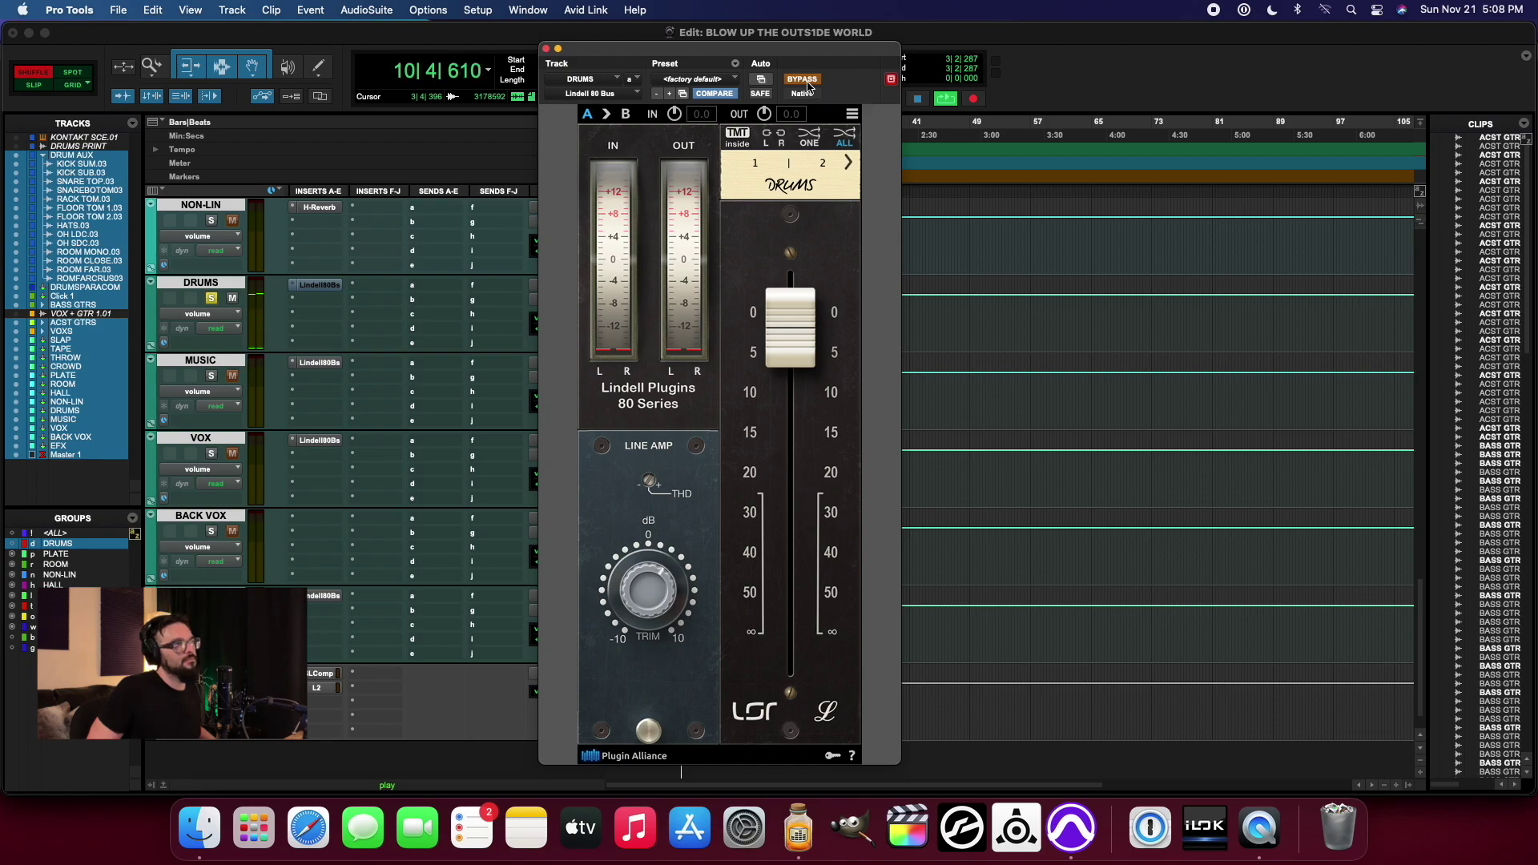
left_click(805, 80)
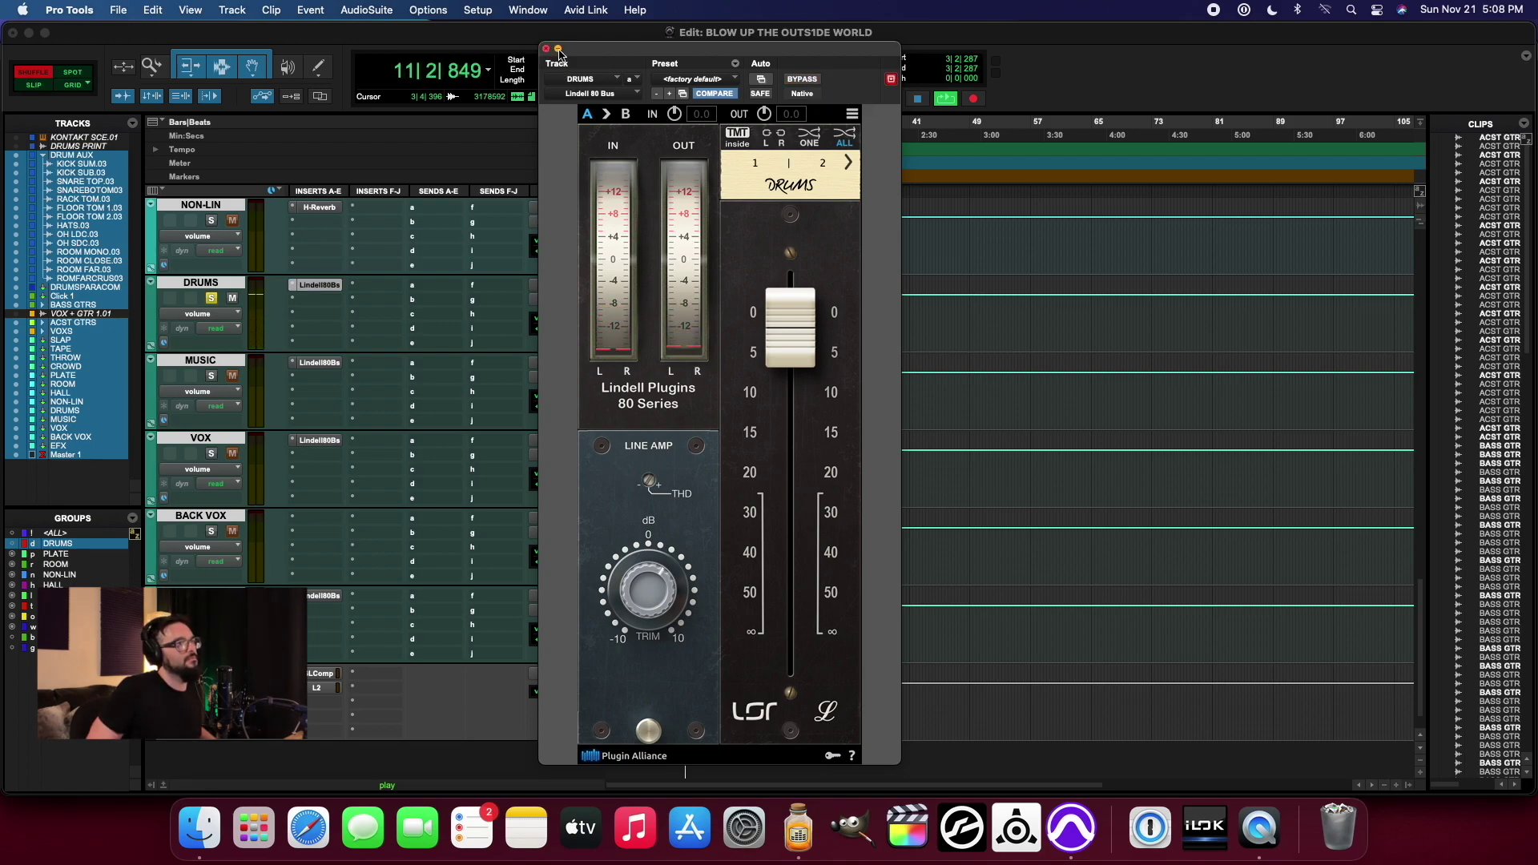
left_click(806, 81)
left_click(809, 82)
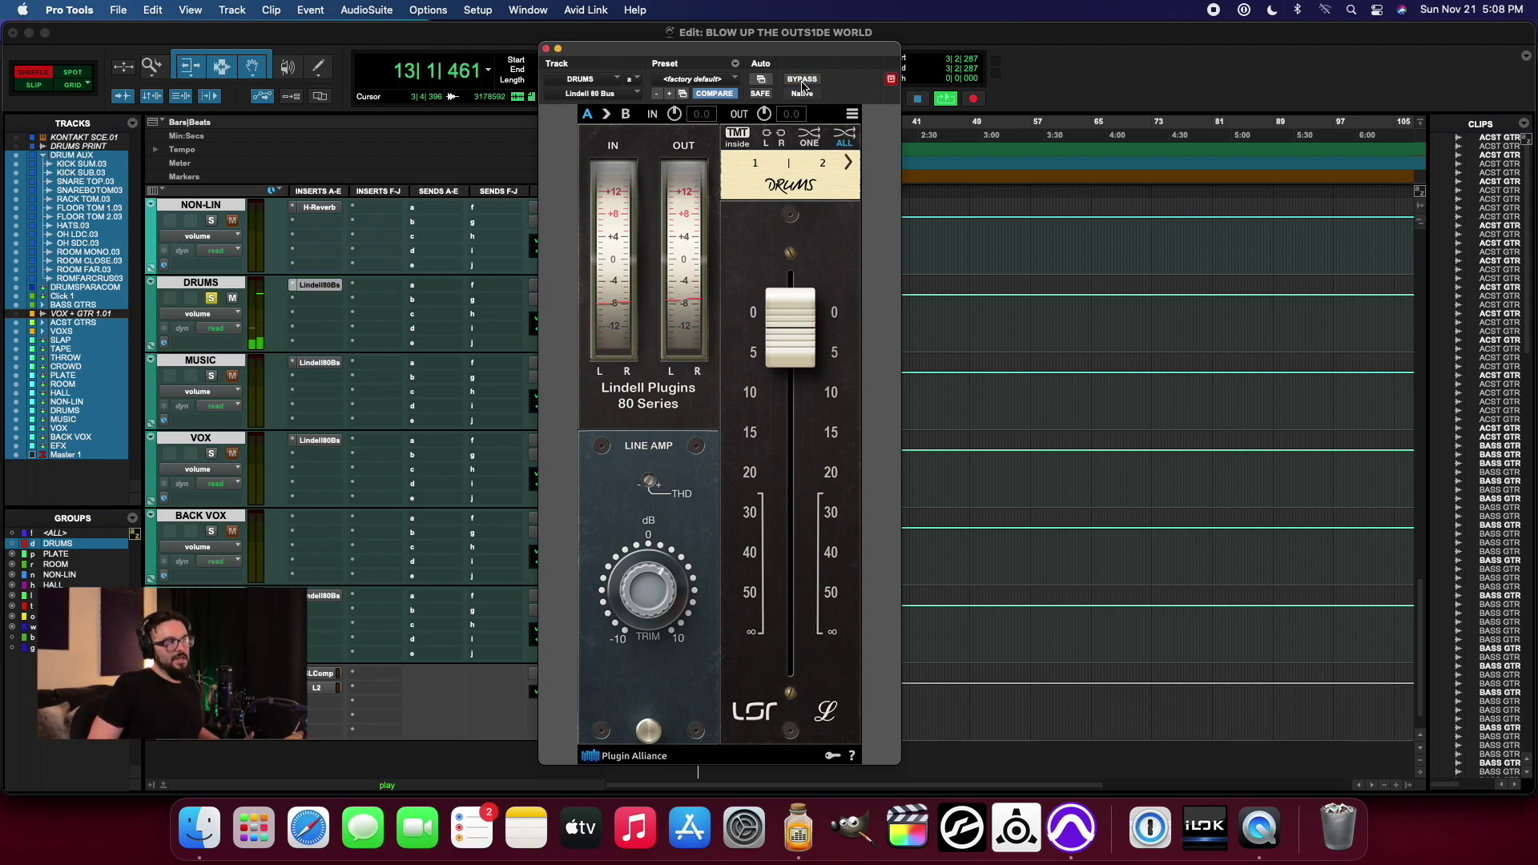
left_click(545, 49)
Step: Set the edit mode to Grid and reopen the SSL EV2 Channel plugin on the DRUM AUX track
scroll(315, 255, "up", 15)
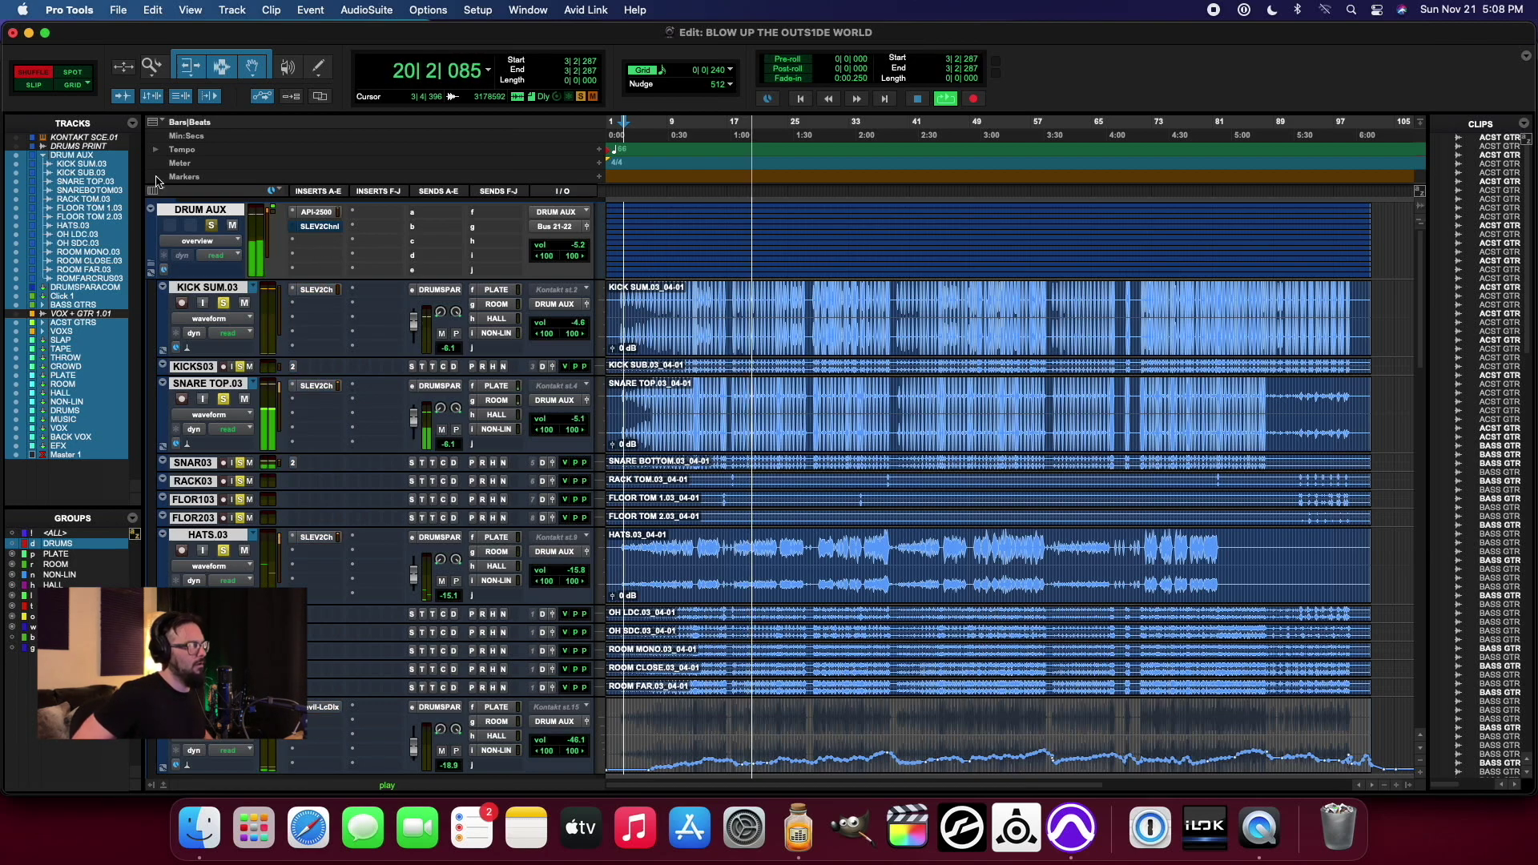
left_click(75, 85)
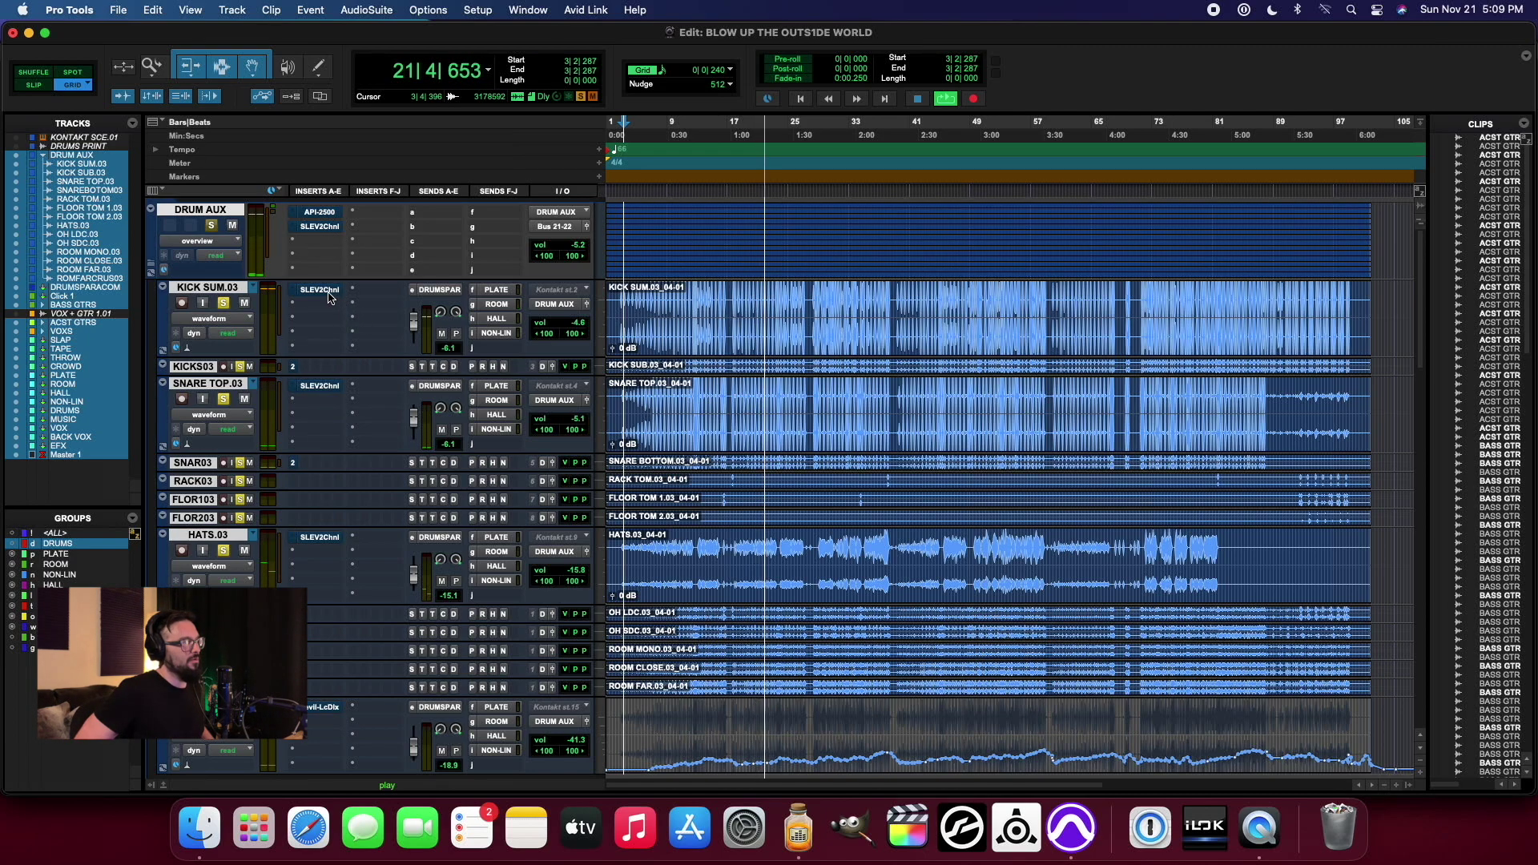
left_click(320, 227)
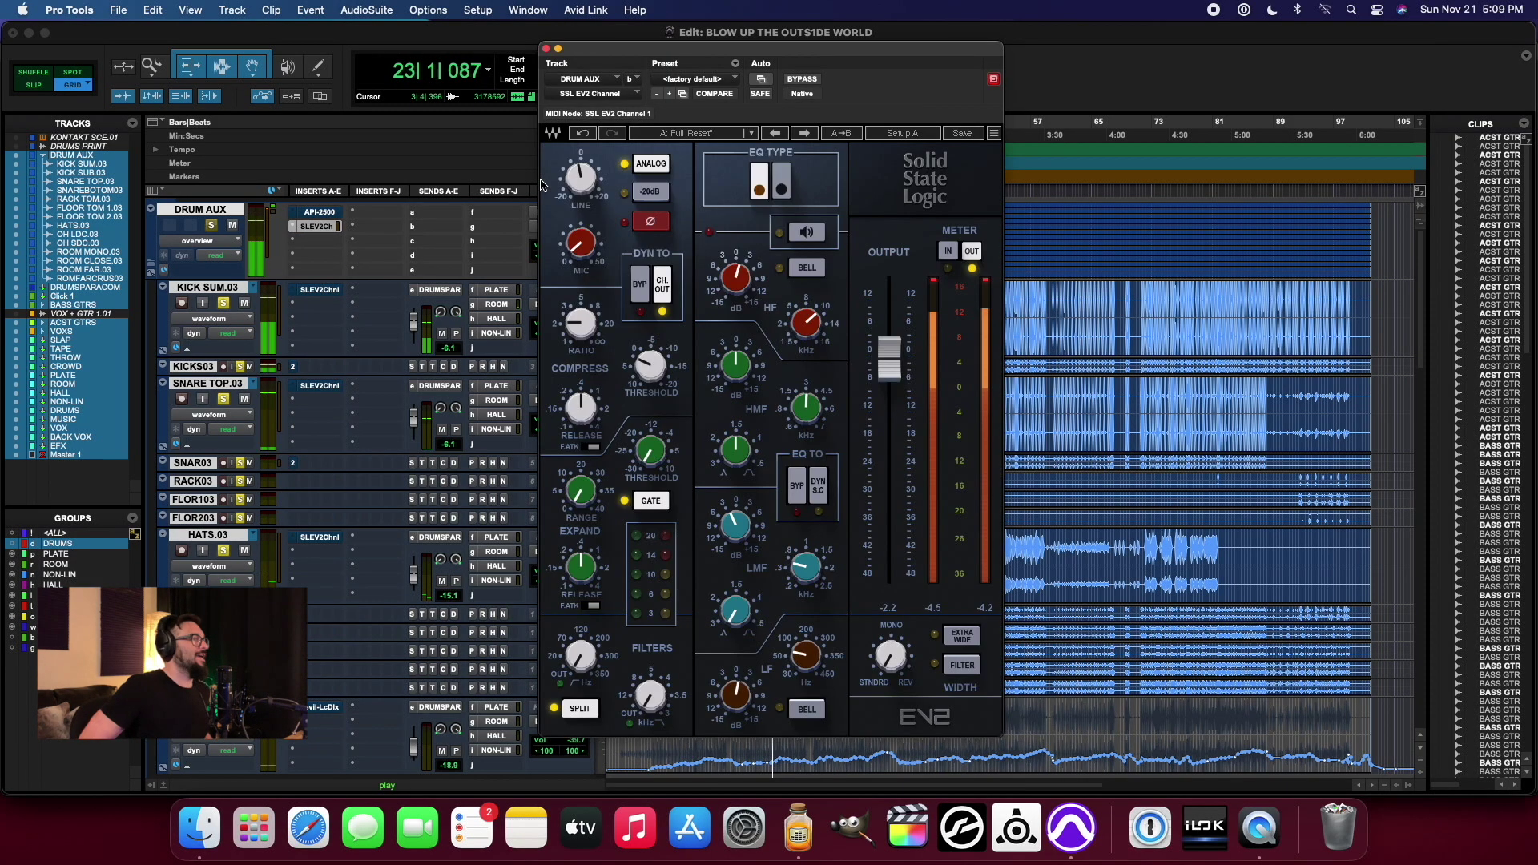
left_click_drag(700, 51, 728, 60)
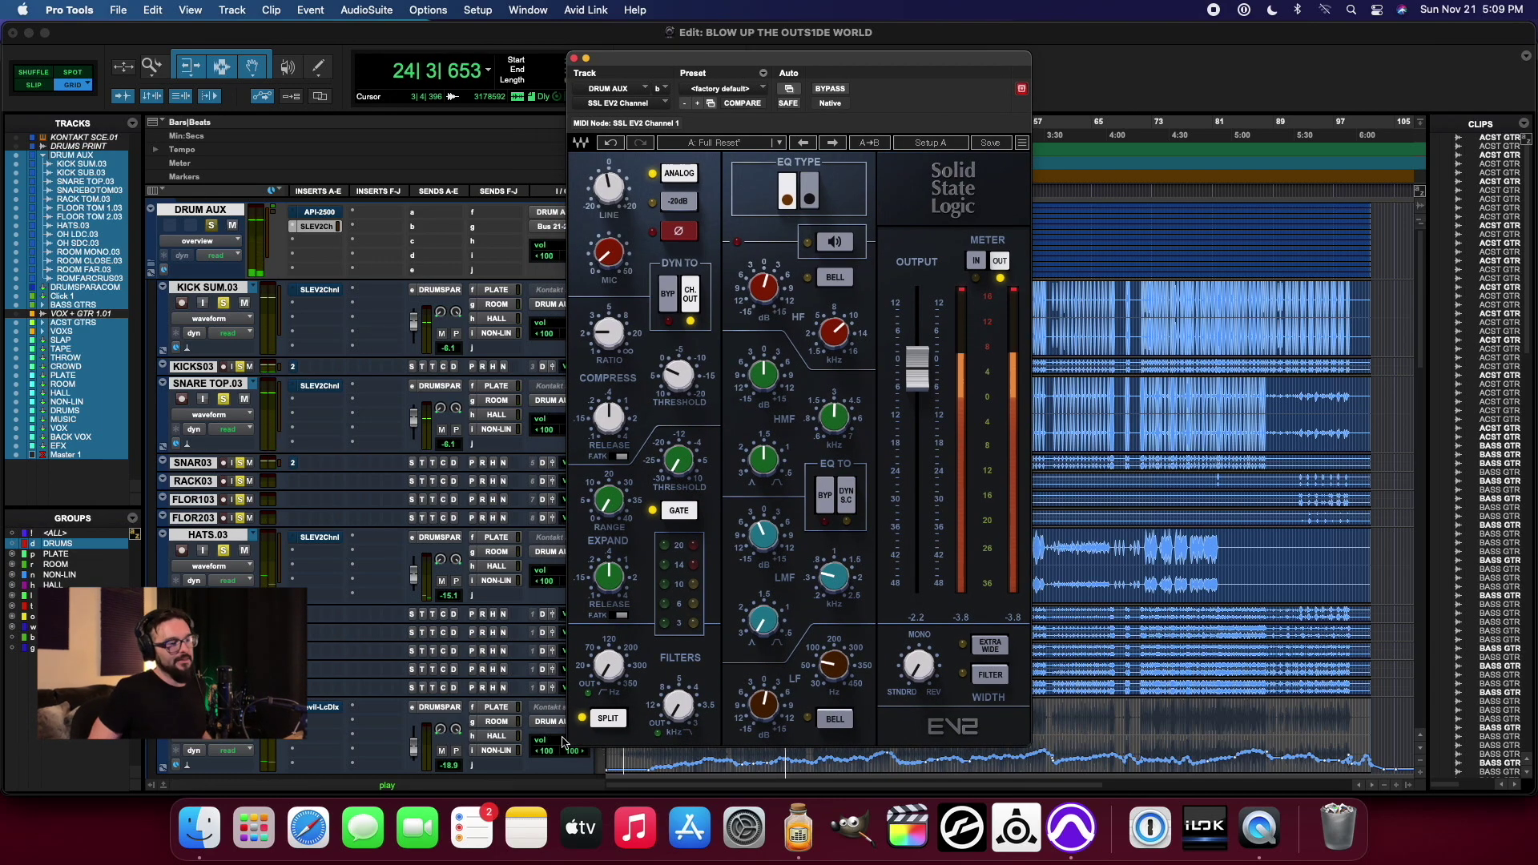
Step: Check the LF and LMF frequency settings of the DRUM AUX SSL EV2 Channel during playback
mouse_move(822, 661)
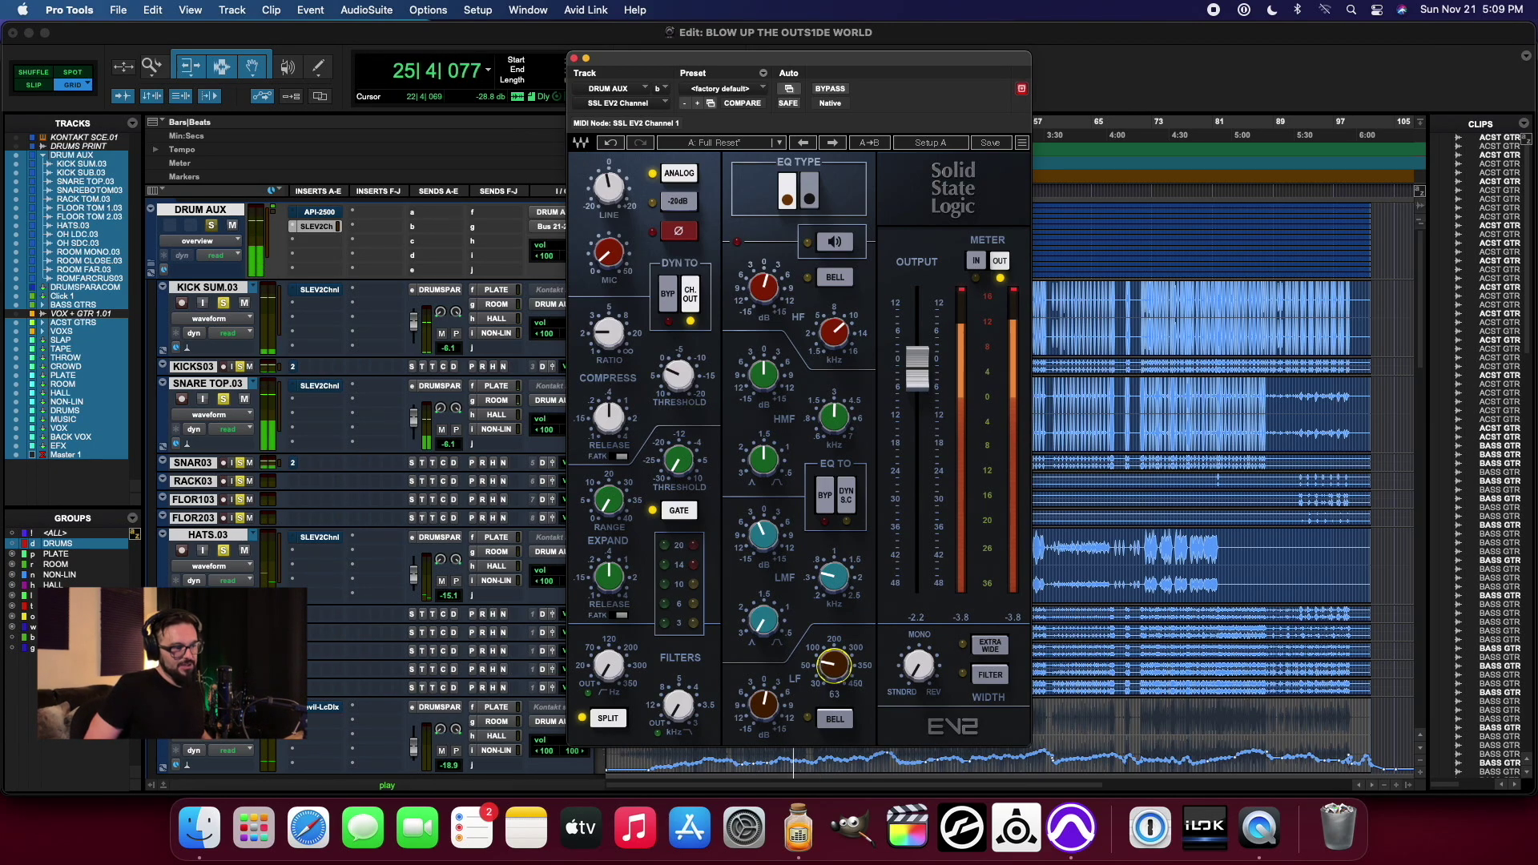
left_click_drag(831, 664, 832, 666)
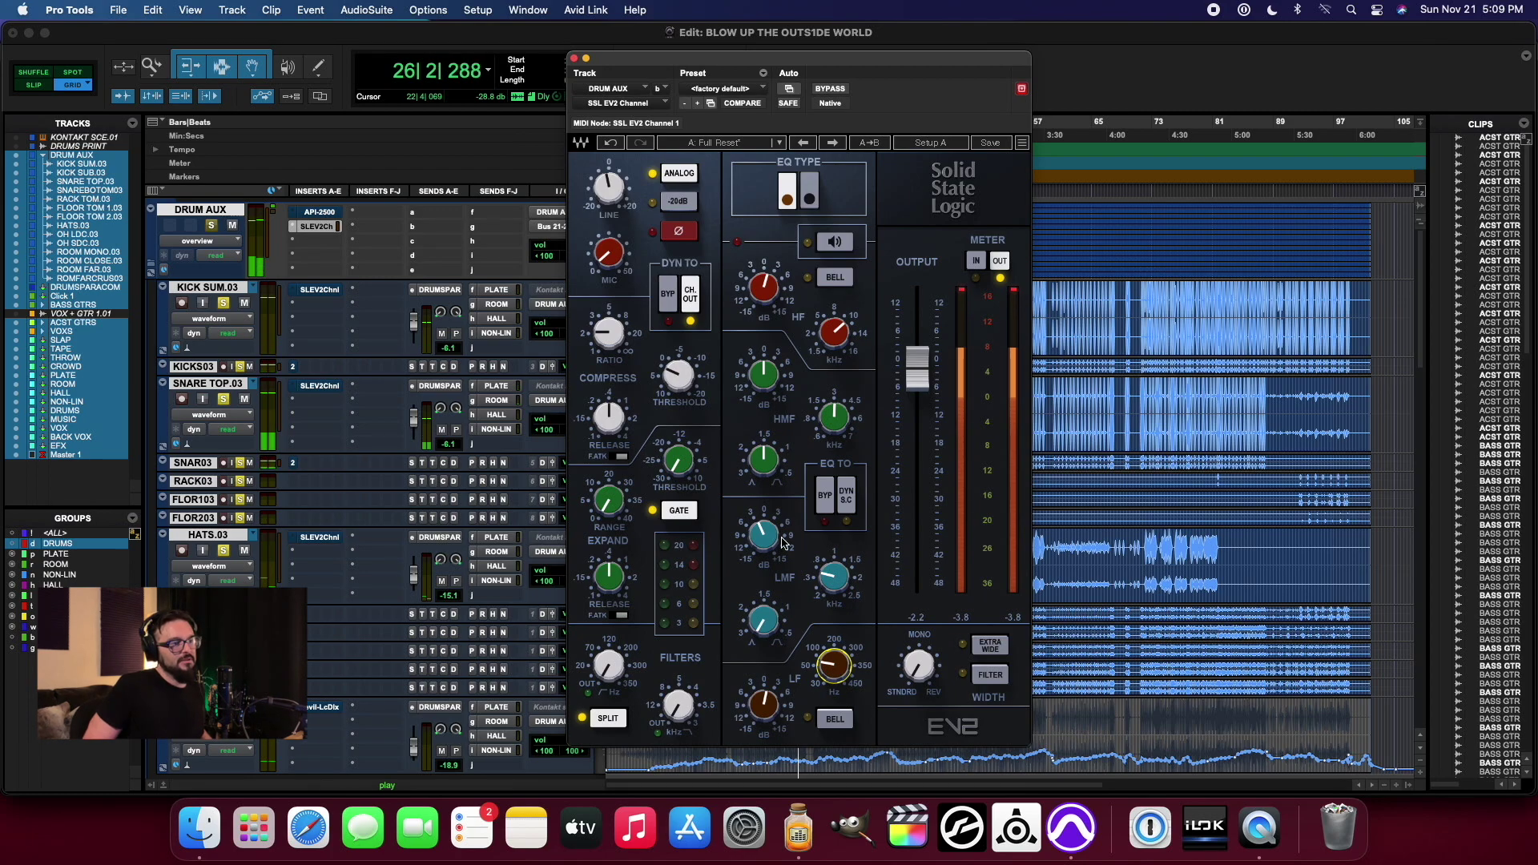
mouse_move(841, 586)
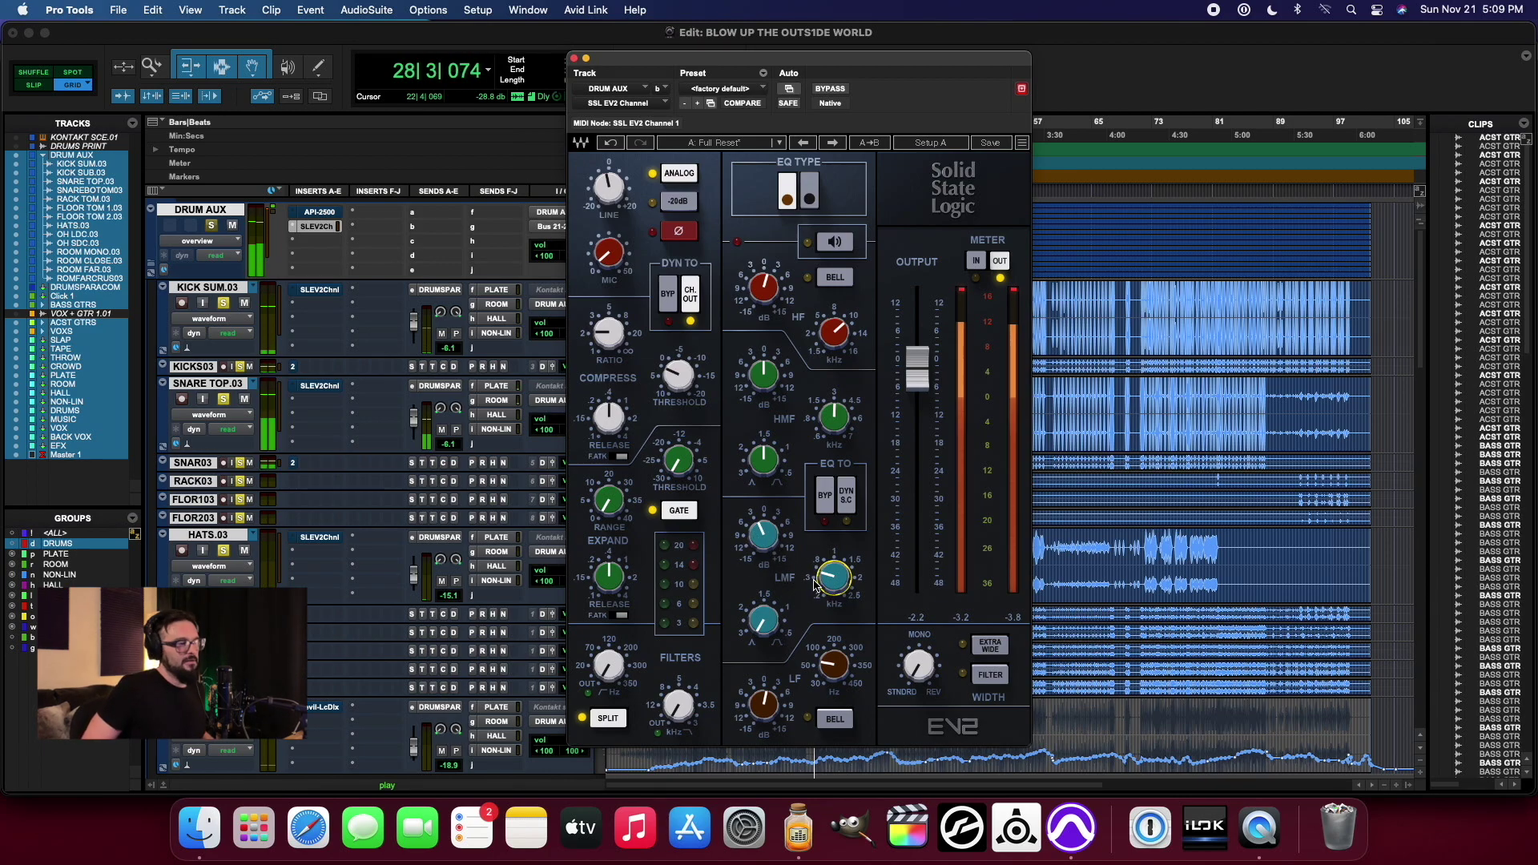
Step: Check the HF frequency and mic settings of the DRUM AUX SSL EV2 Channel, toggling the plugin's bypass to compare the drums
left_click(842, 335)
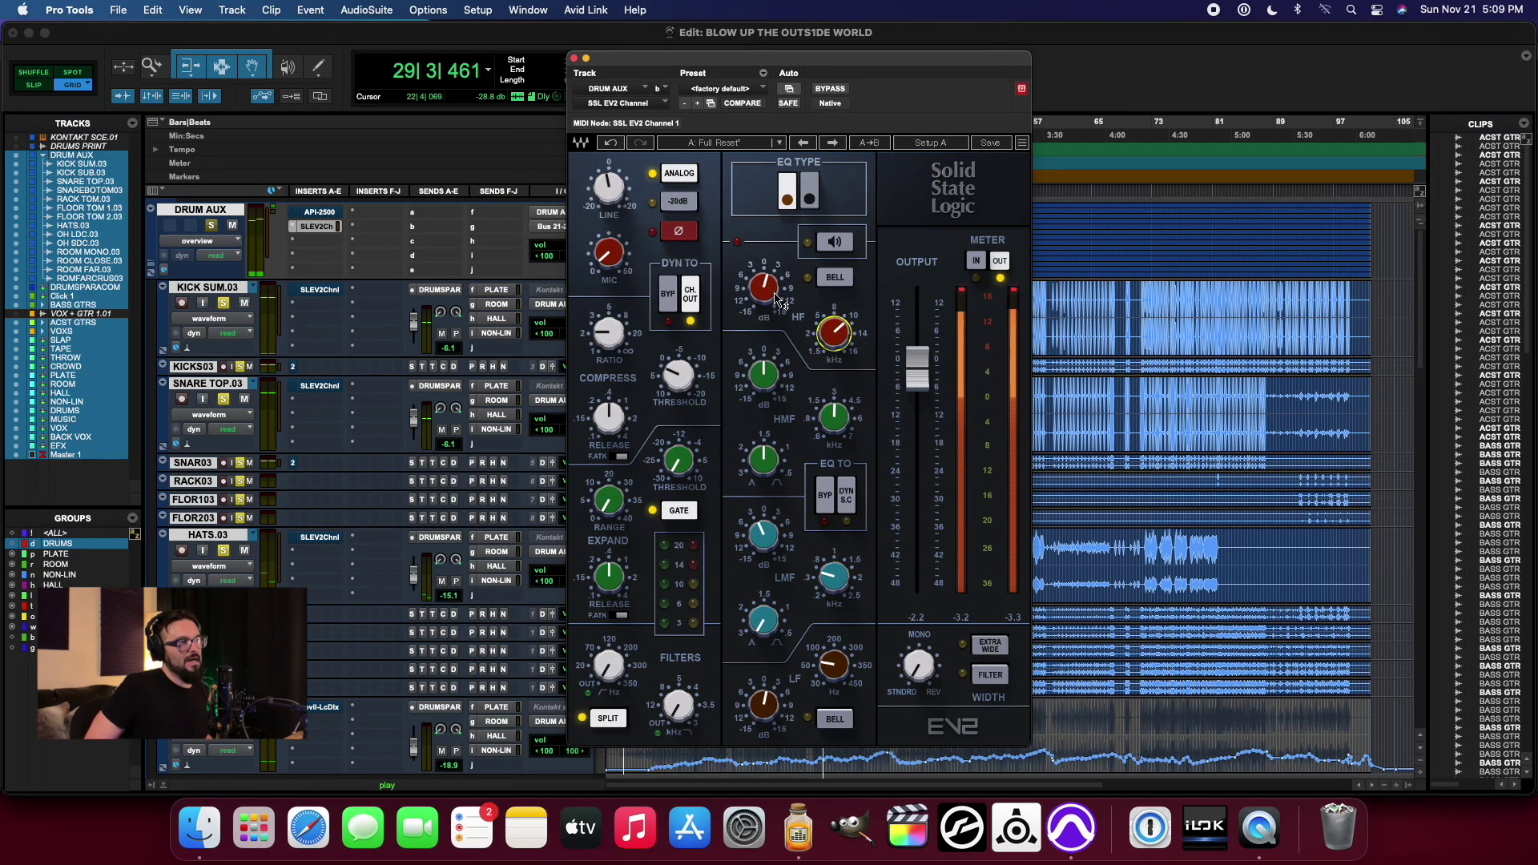
left_click(606, 255)
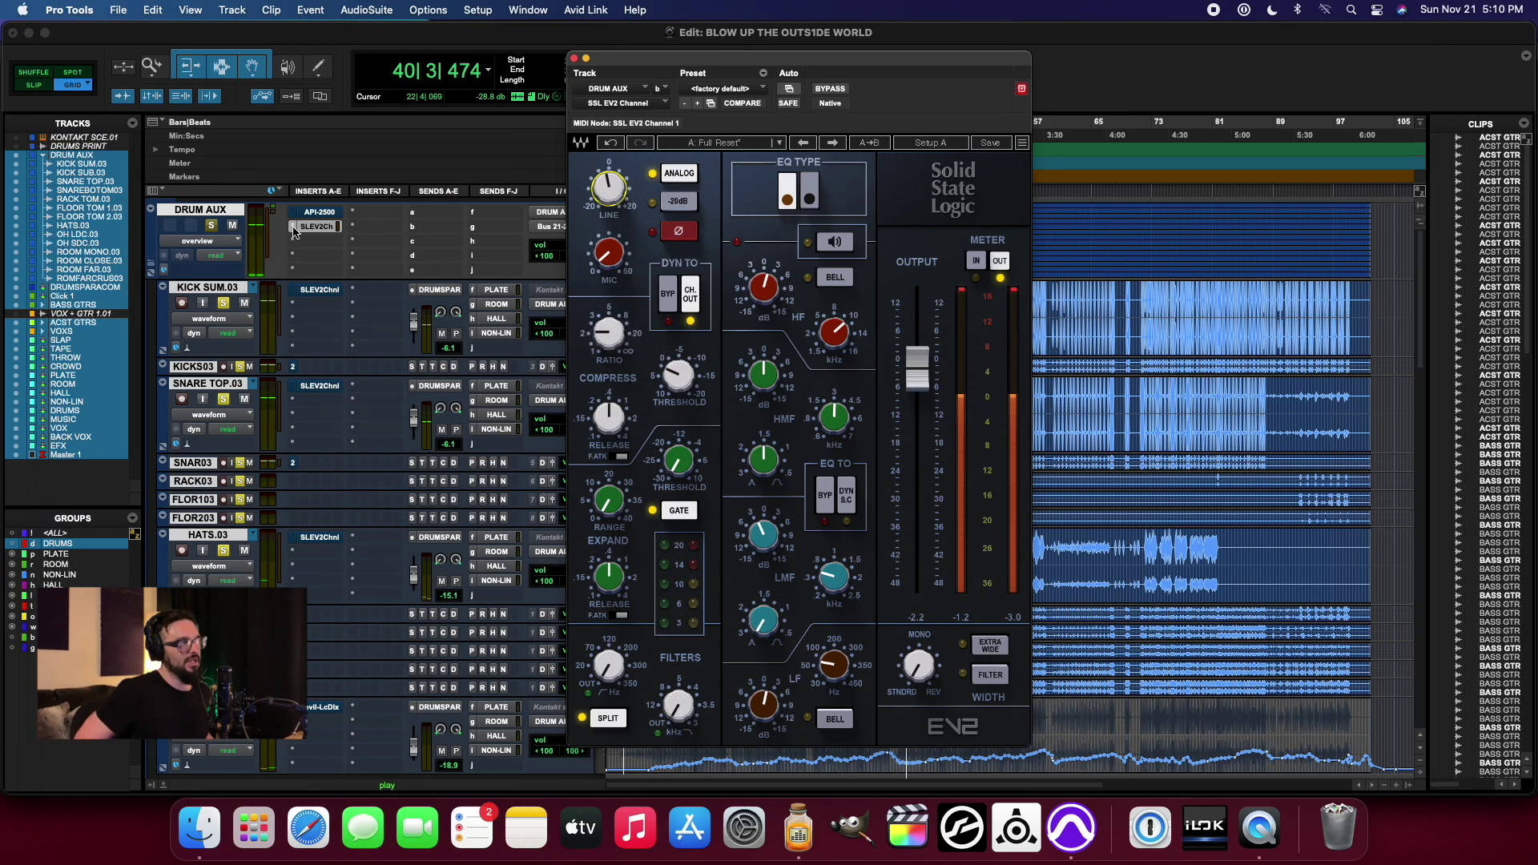
left_click(319, 228, "super")
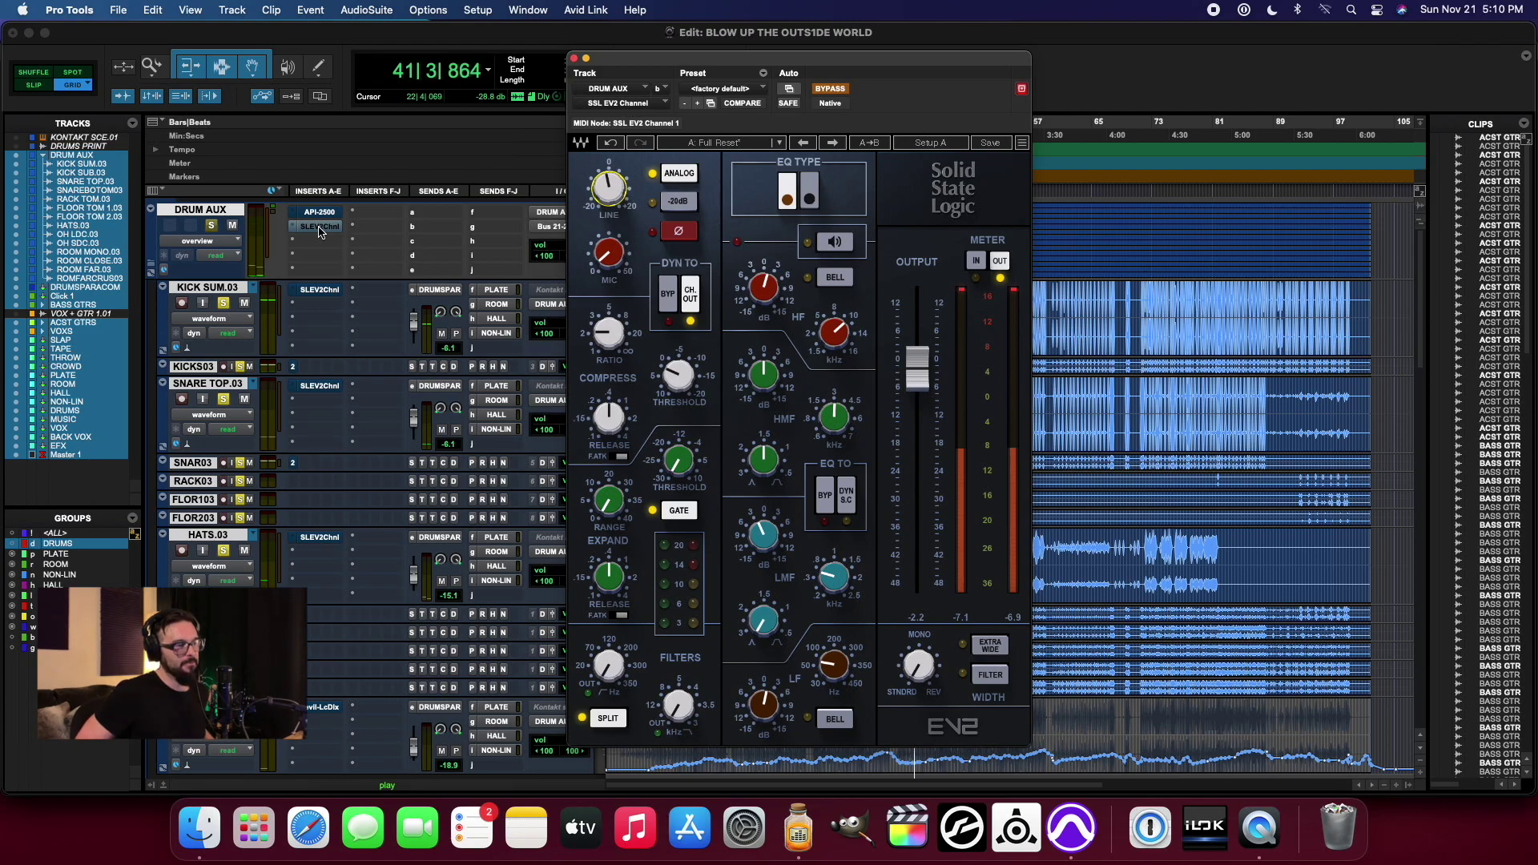
left_click(320, 229, "super")
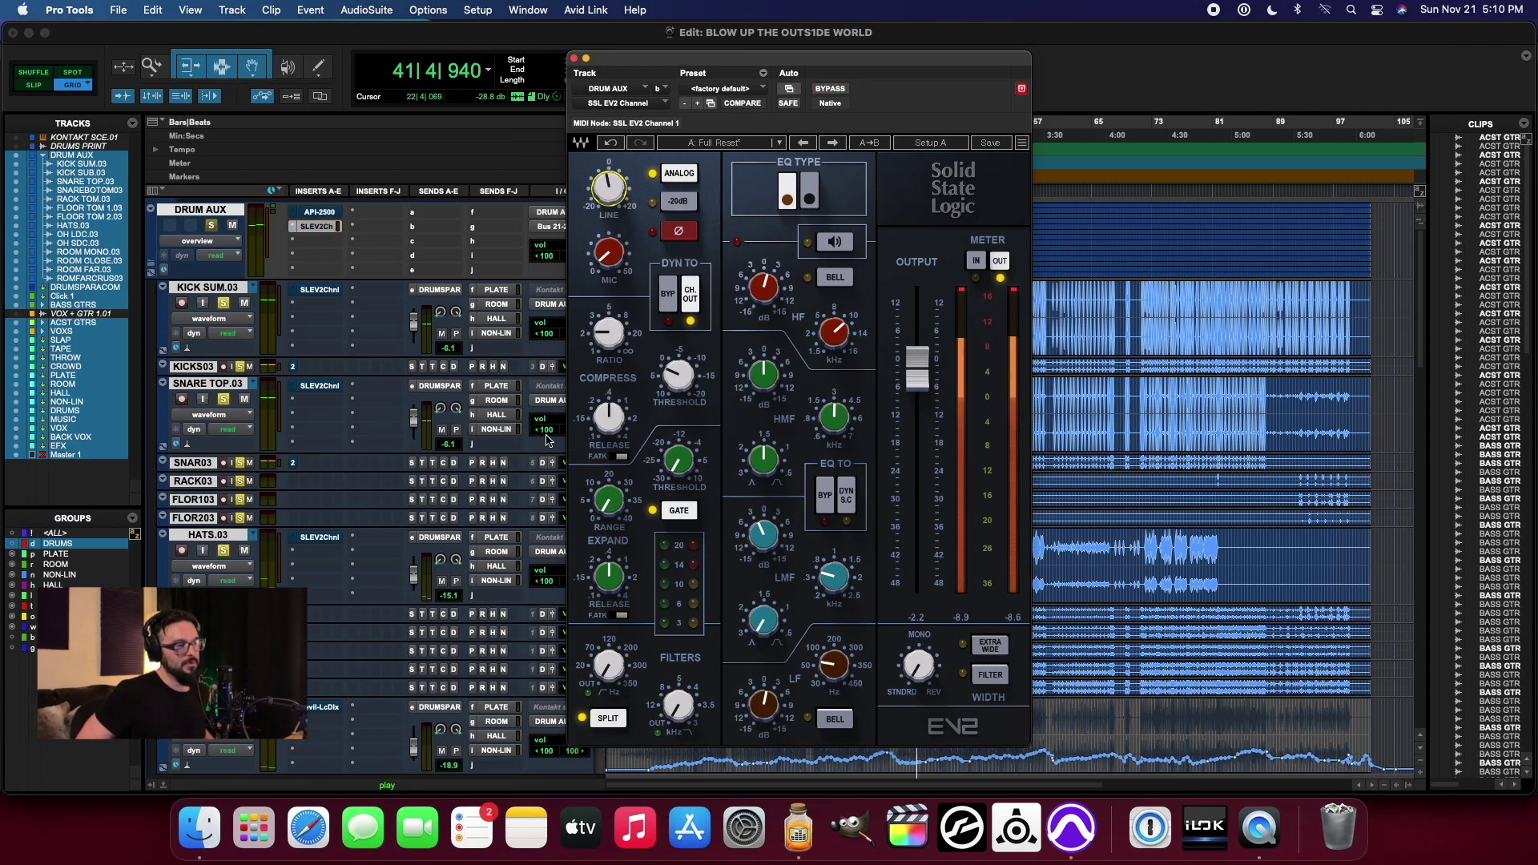
mouse_move(678, 376)
left_click(320, 226, "super")
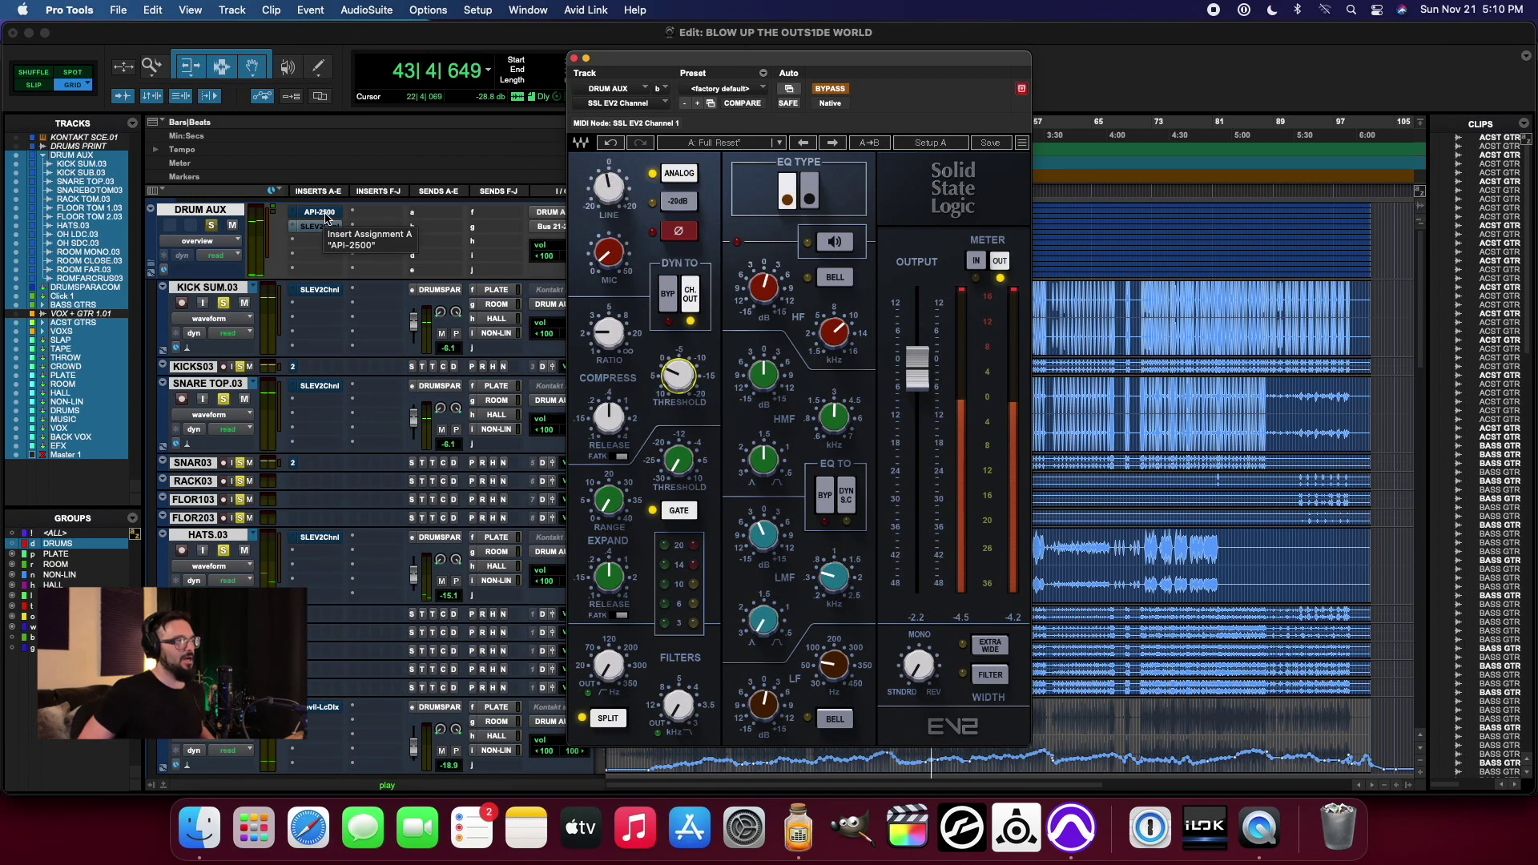
Step: Open the API-2500 on the DRUM AUX track, compare the drums using its bypass and return to the SSL EV2 Channel
left_click(324, 212)
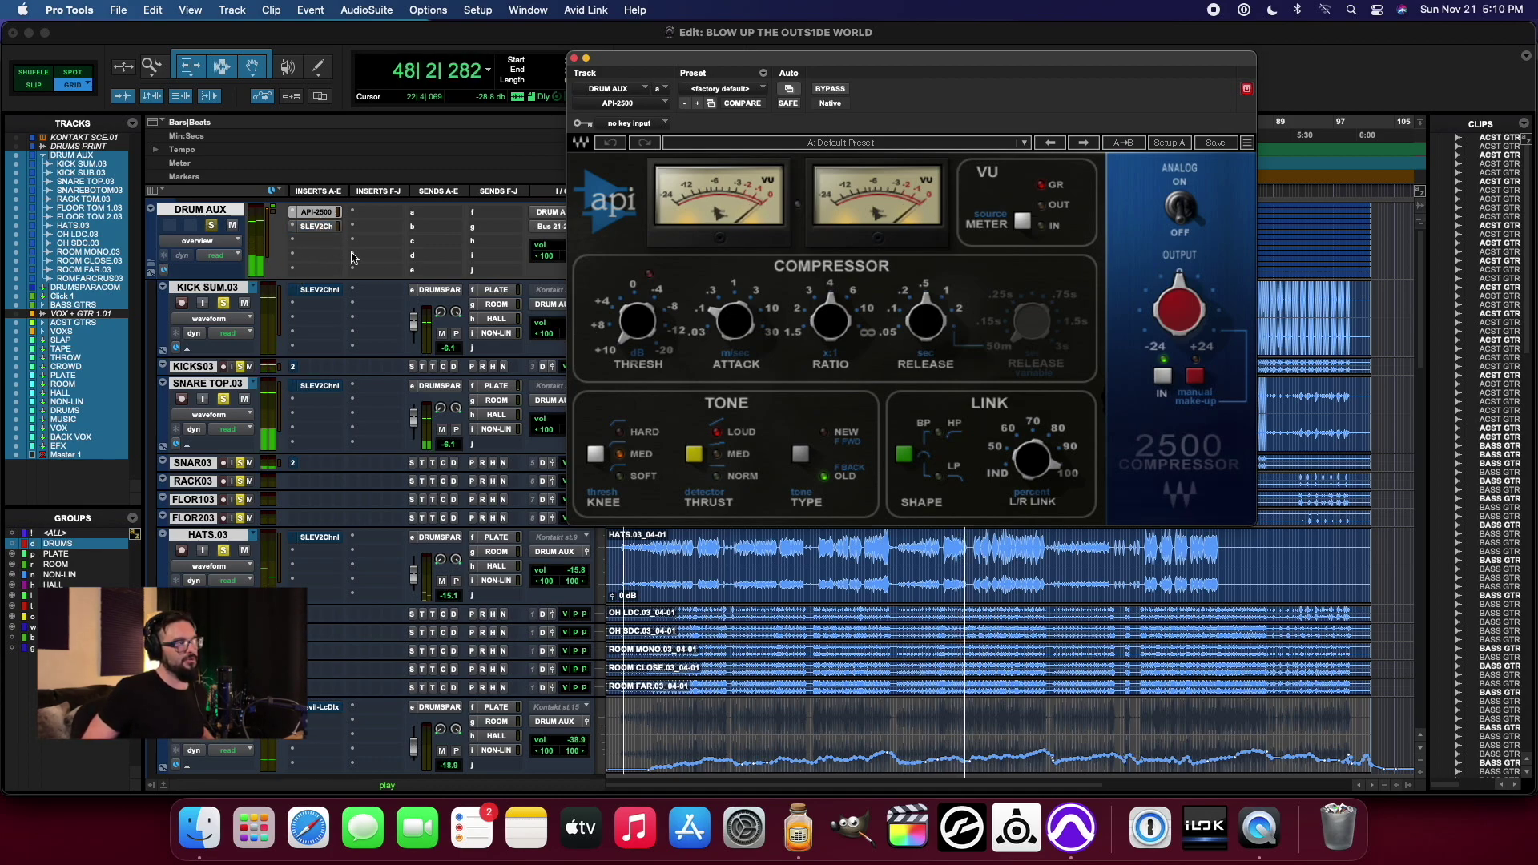
left_click(314, 212, "super")
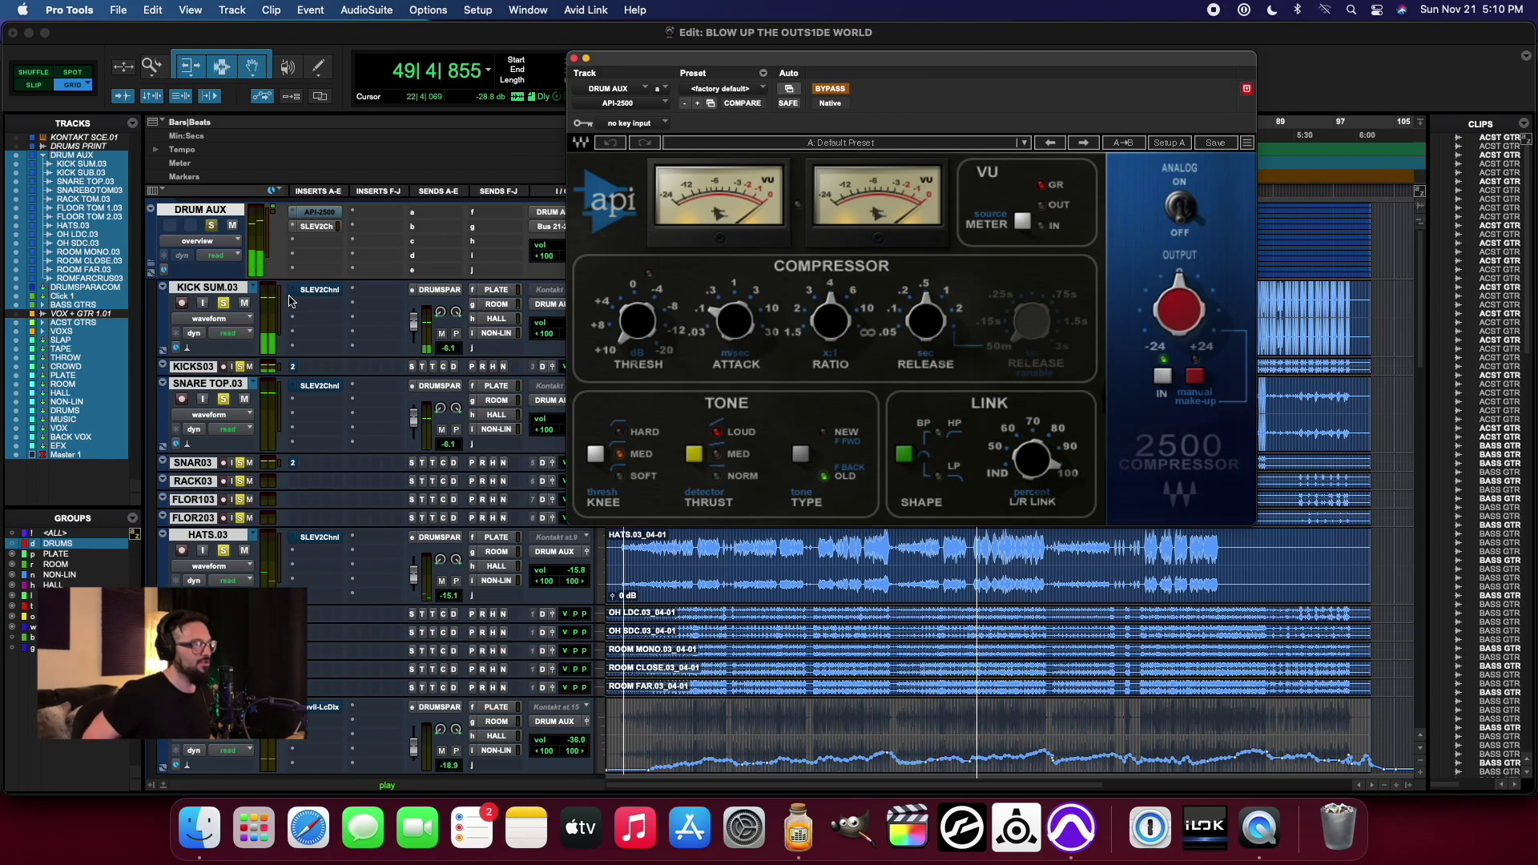
left_click(316, 227)
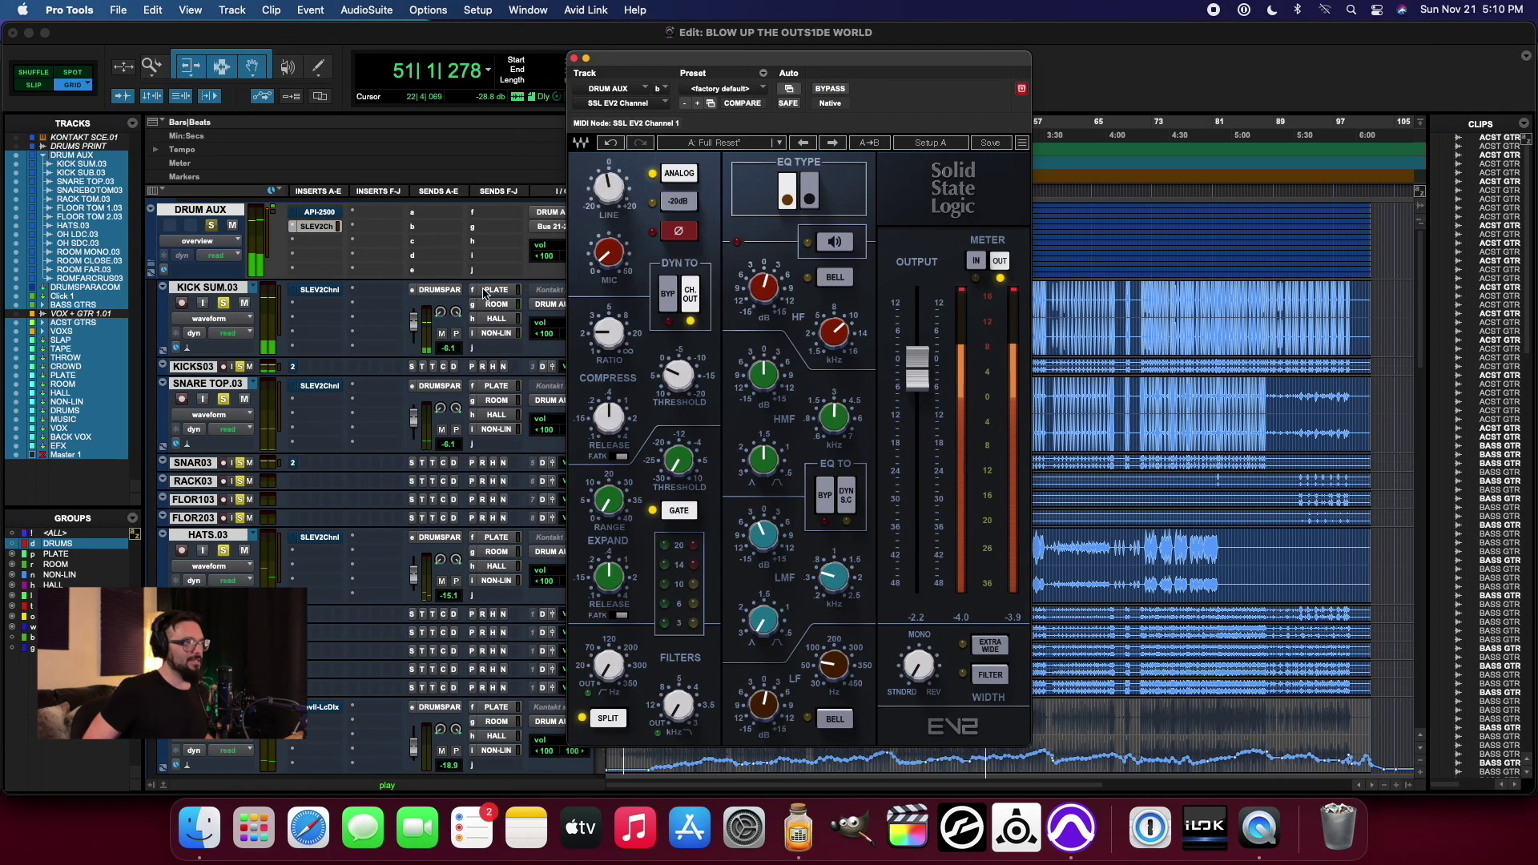
Step: View the KICK SUM.03 SSL EV2 Channel, return to the DRUM AUX one and compare the drums with it bypassed and active
left_click(325, 293)
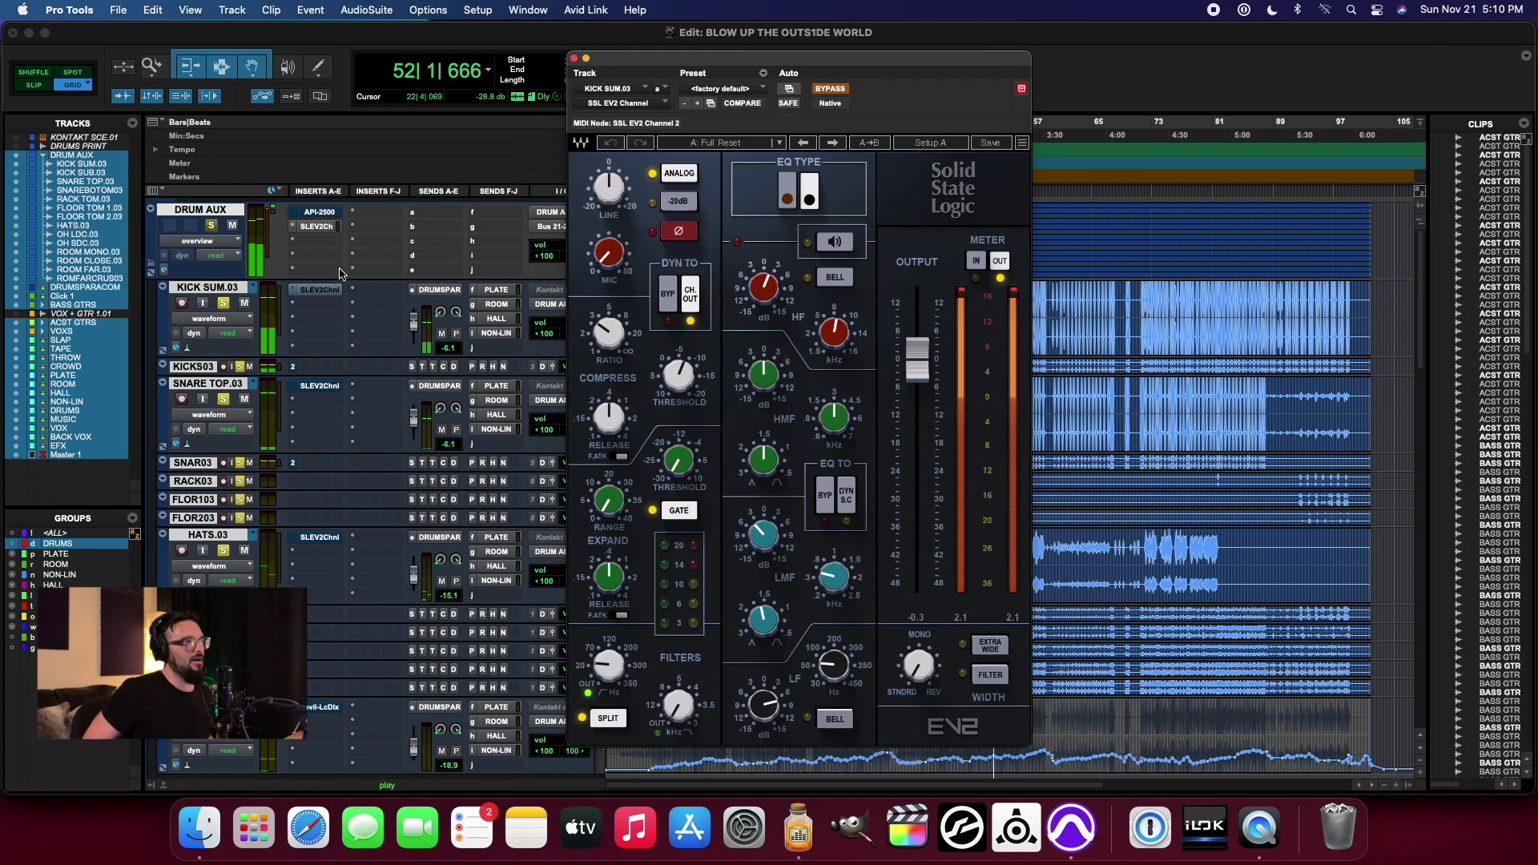
left_click(315, 227)
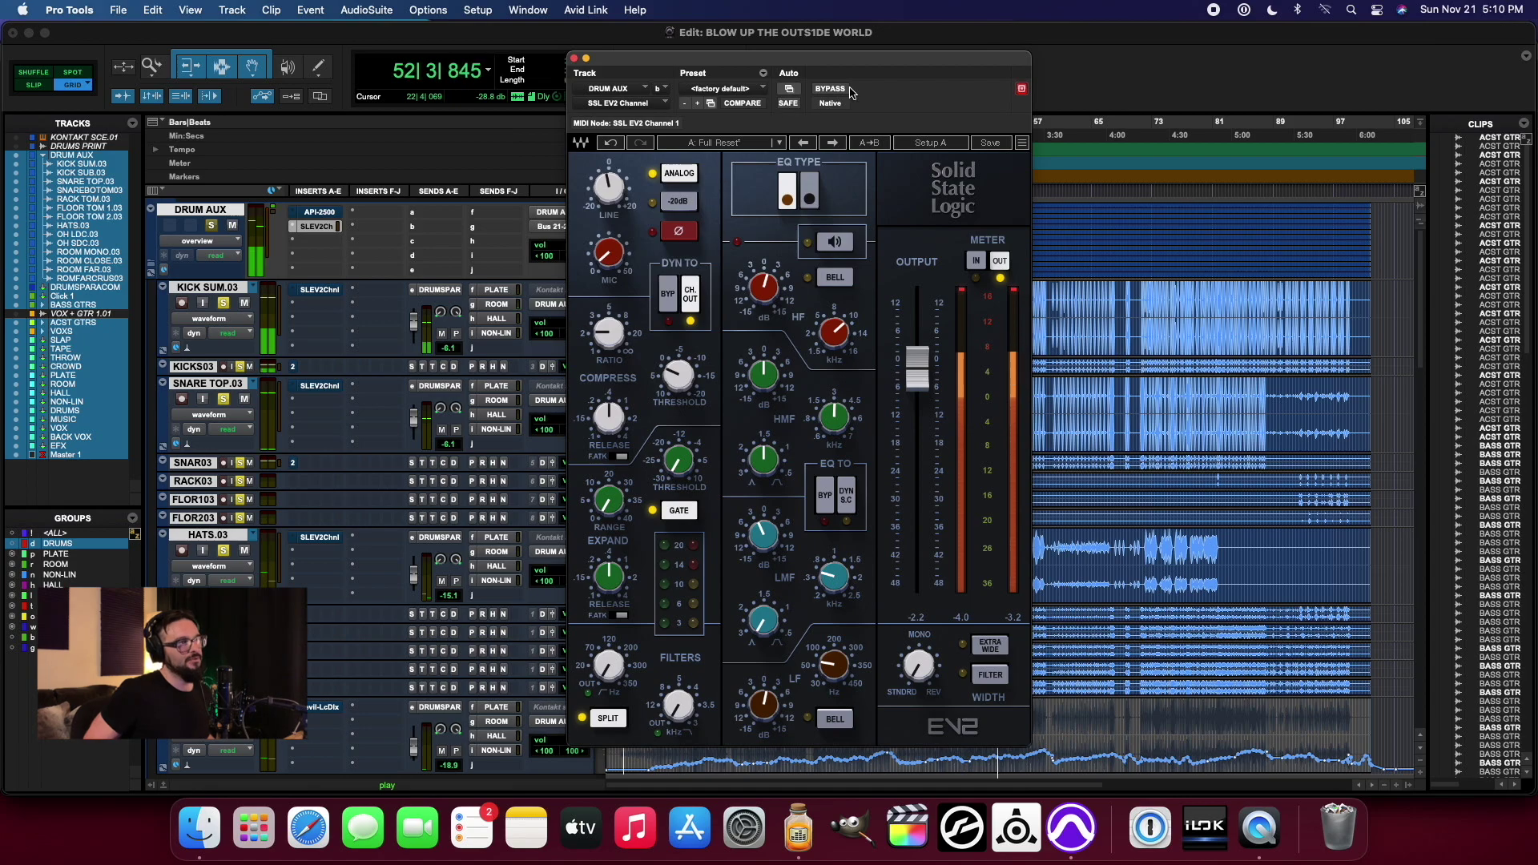
left_click(833, 89)
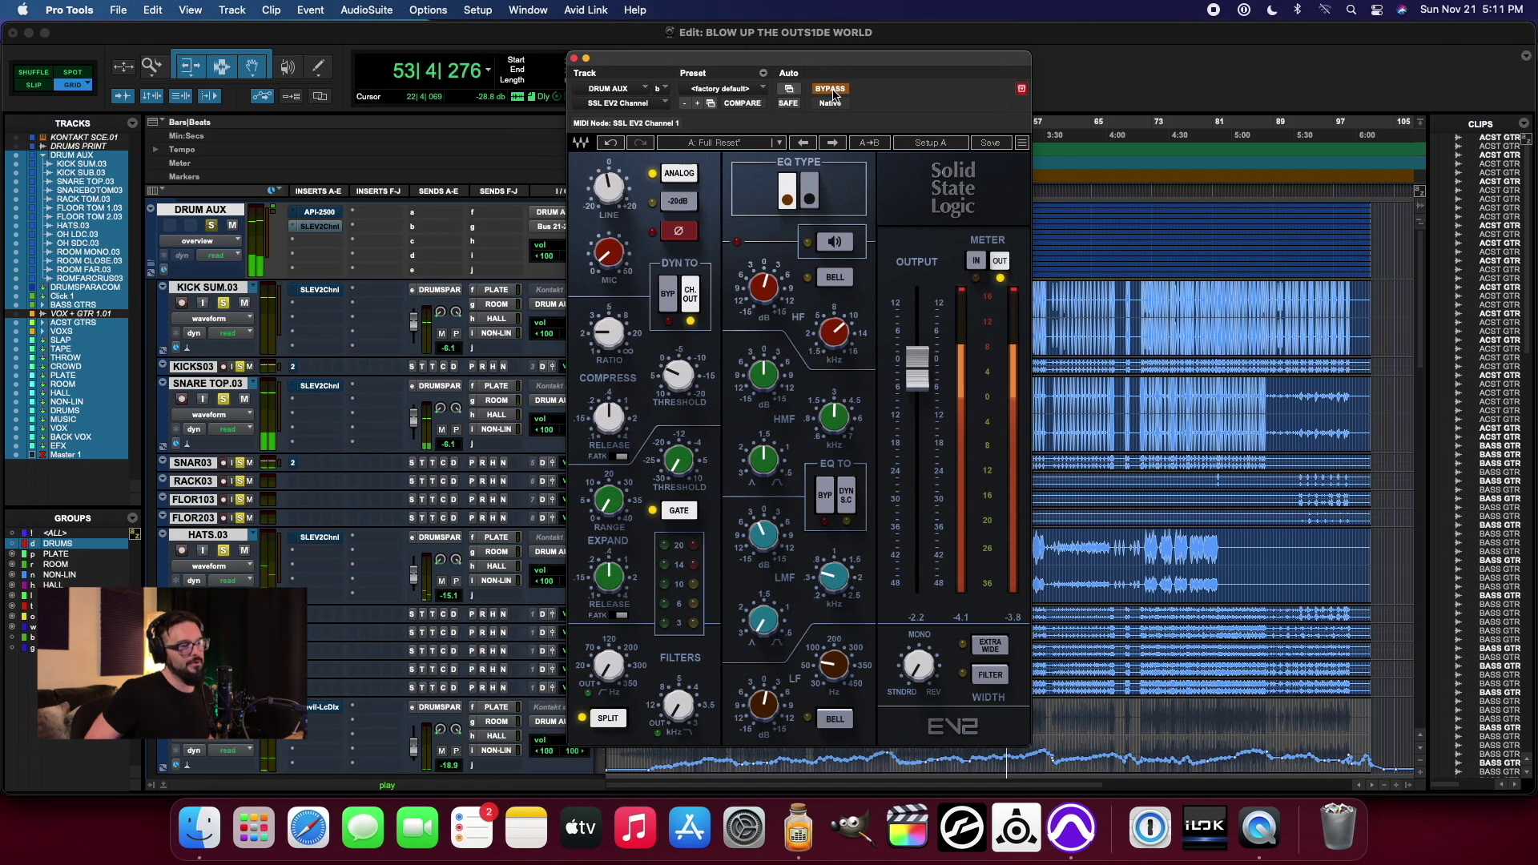
left_click(833, 90)
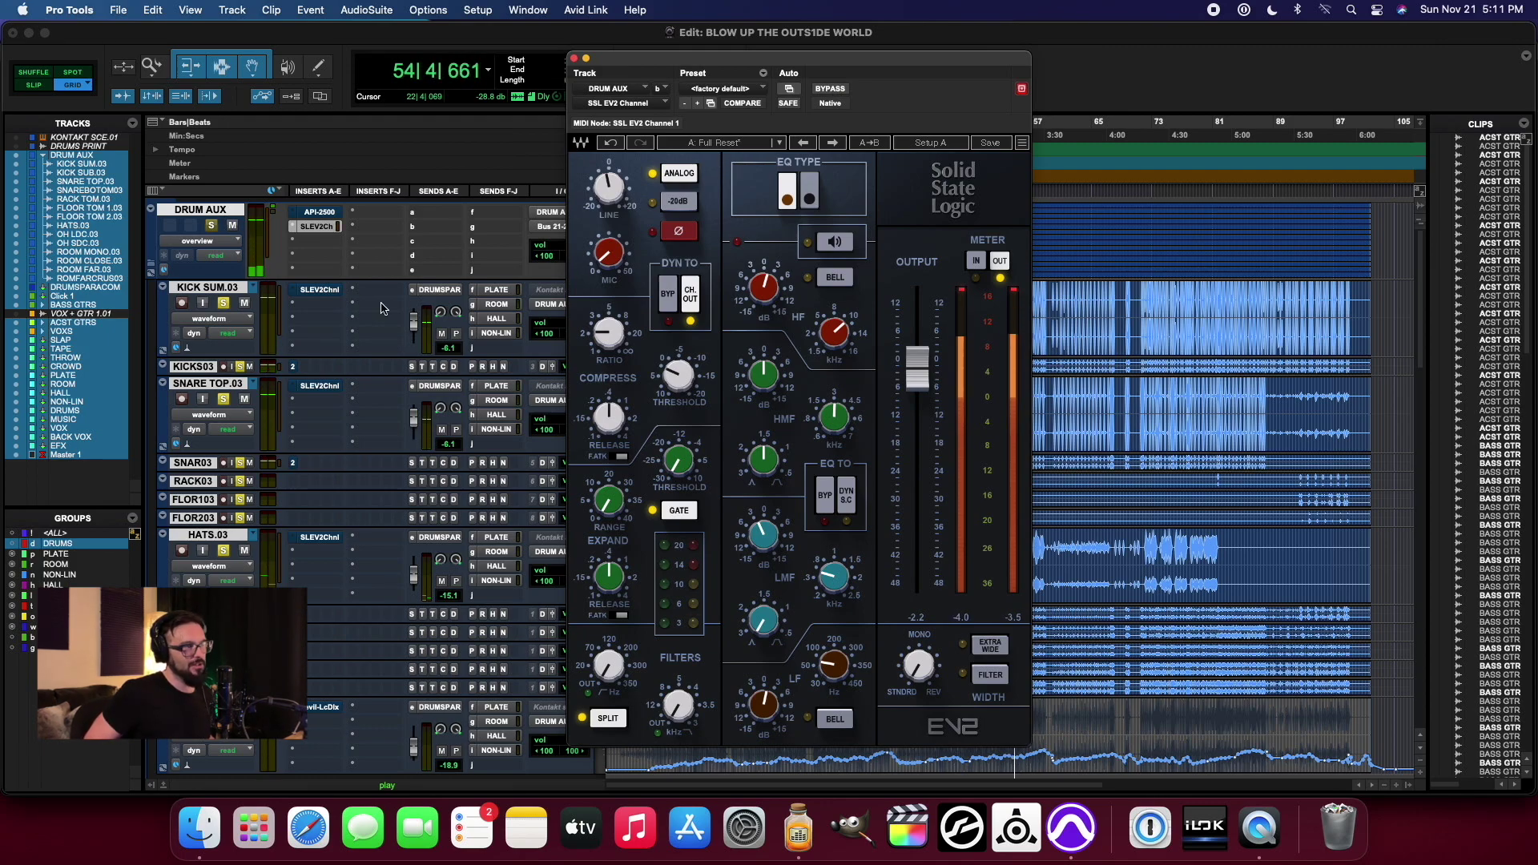
Step: Open the SSL EV2 Channel windows of KICK SUM.03 and SNARE TOP.03 together and arrange them side by side
left_click(319, 290)
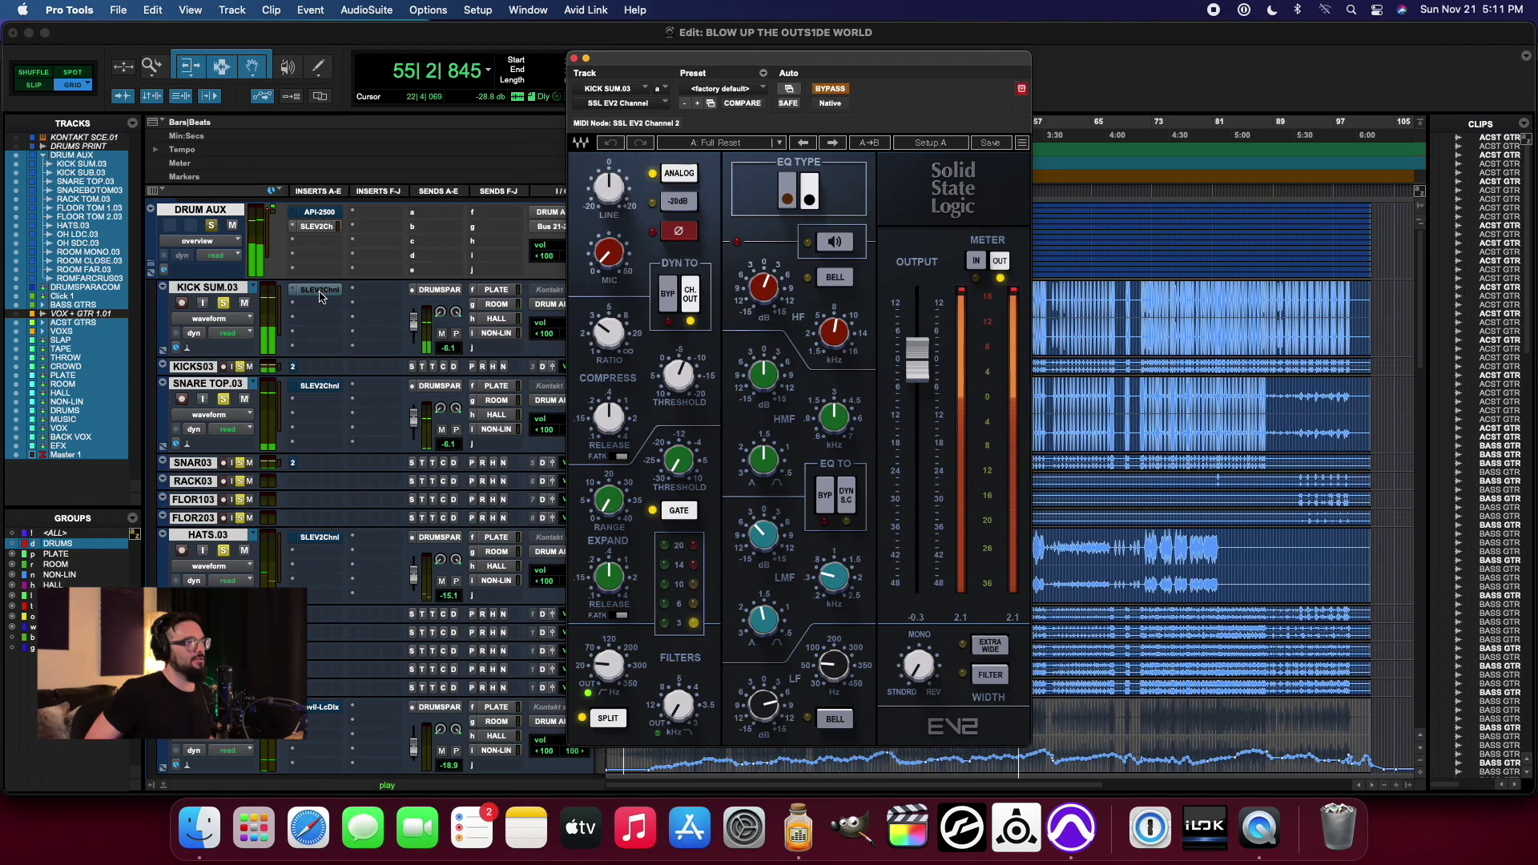
left_click(208, 385)
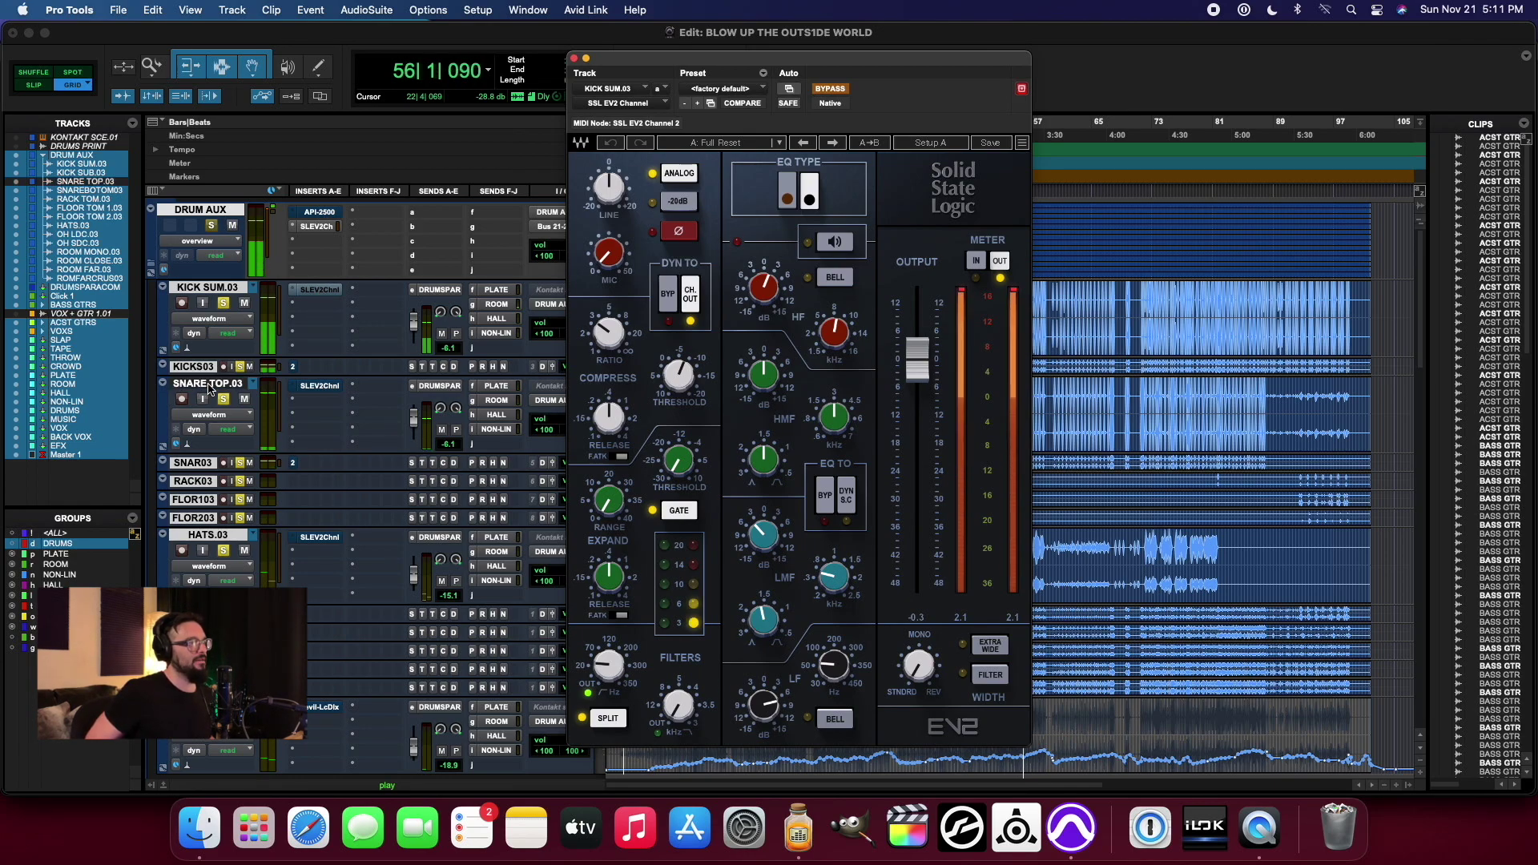
left_click(319, 385, "shift")
left_click_drag(365, 36, 1089, 86)
left_click_drag(705, 64, 487, 66)
left_click_drag(940, 88, 1015, 66)
Step: Toggle the bypass of the KICK SUM.03 and SNARE TOP.03 SSL EV2 Channels to compare their sound, leaving both active
left_click(617, 93)
left_click(617, 92)
left_click(617, 92)
left_click(1079, 93)
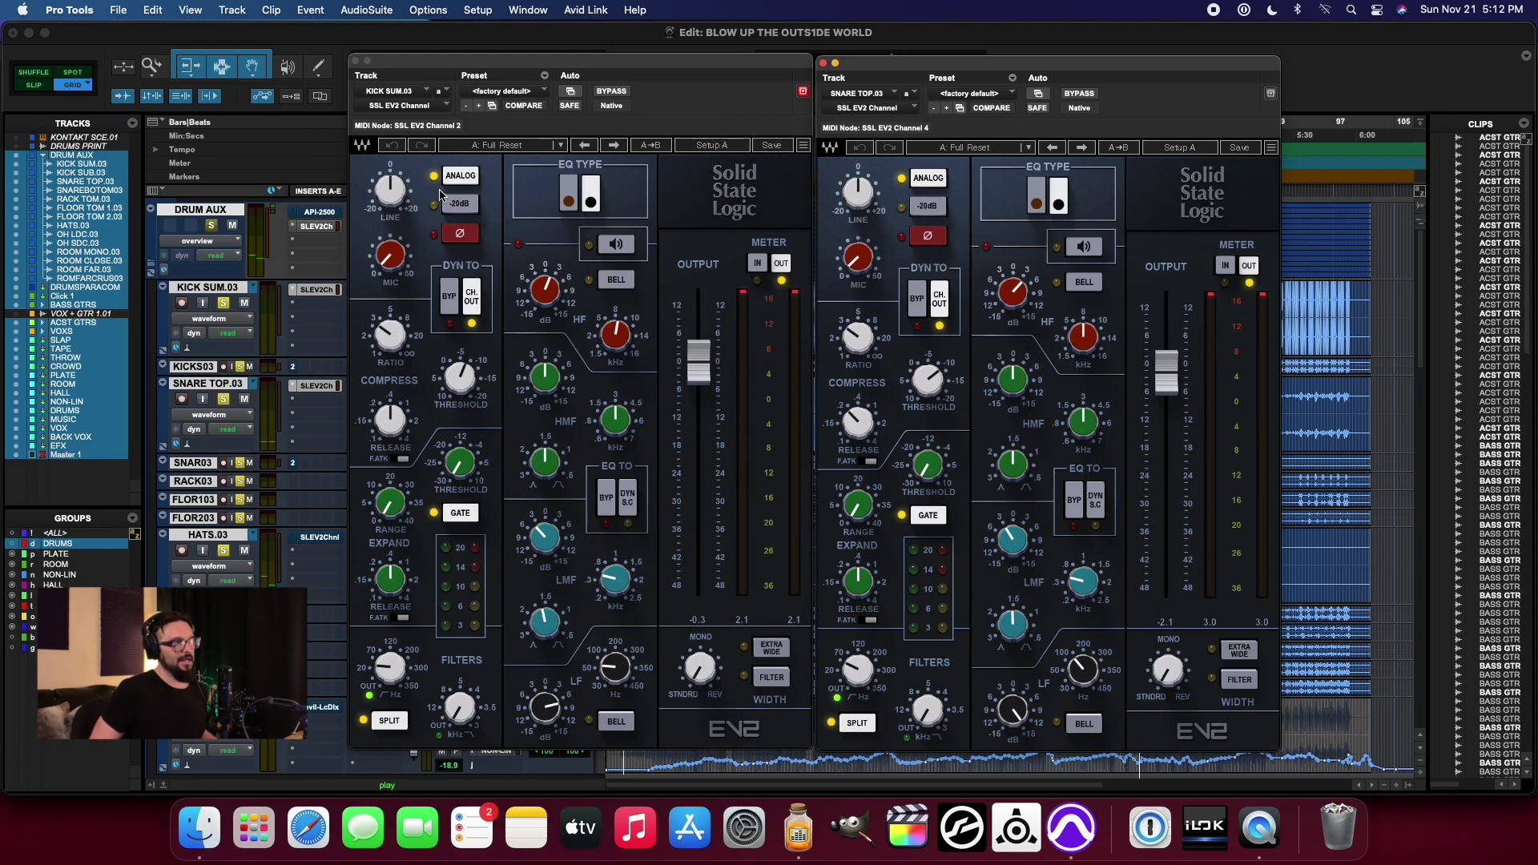
Step: Check the kick channel's Analog switch and bypass both EV2 plugins for comparison, reactivating only the KICK SUM.03 one
left_click(473, 178)
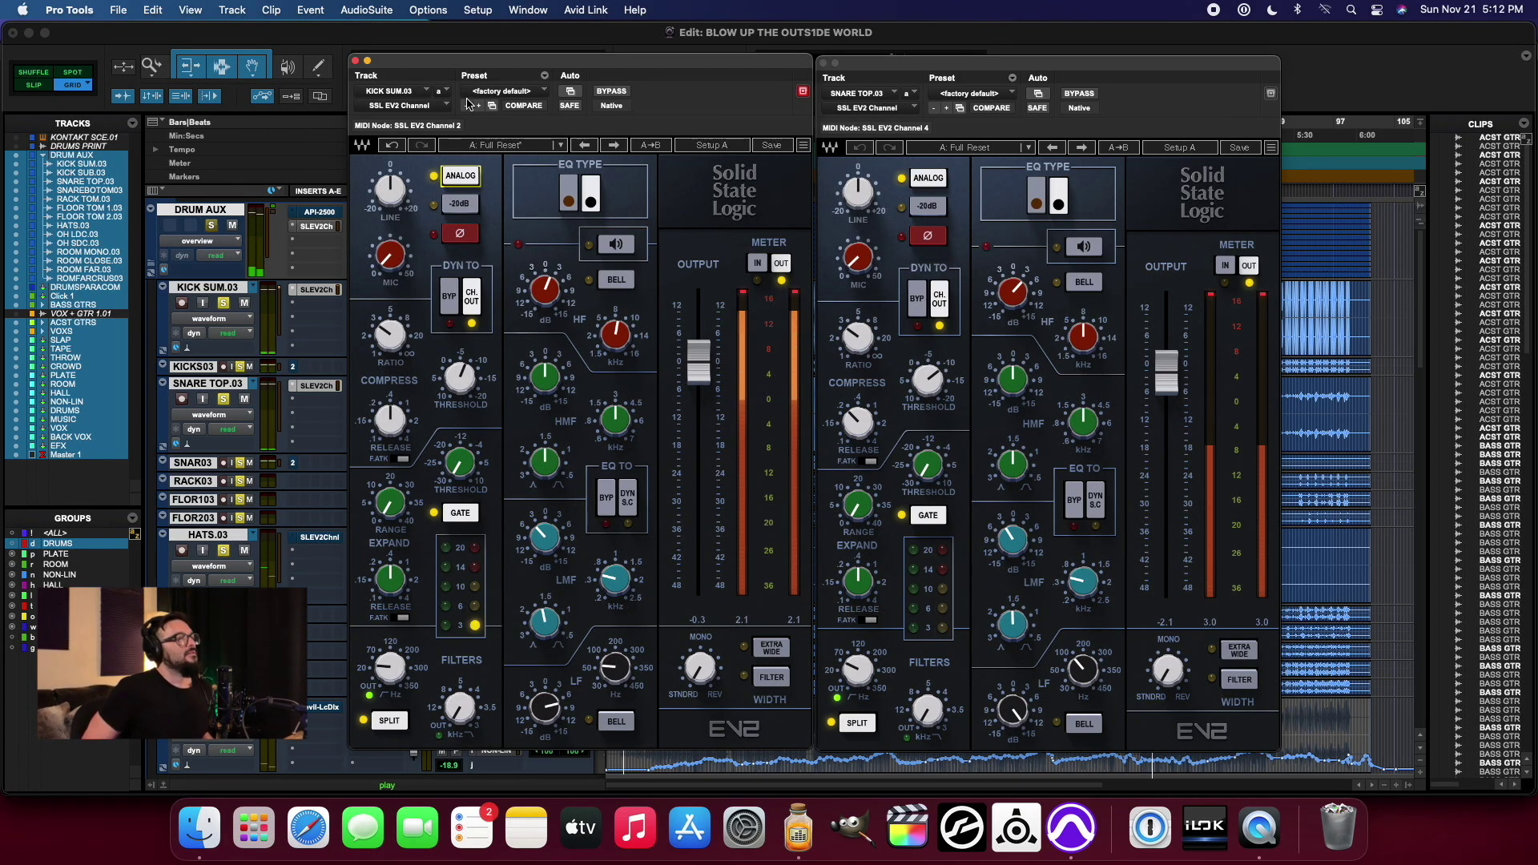
left_click(613, 92)
left_click(1084, 94)
left_click(1081, 94)
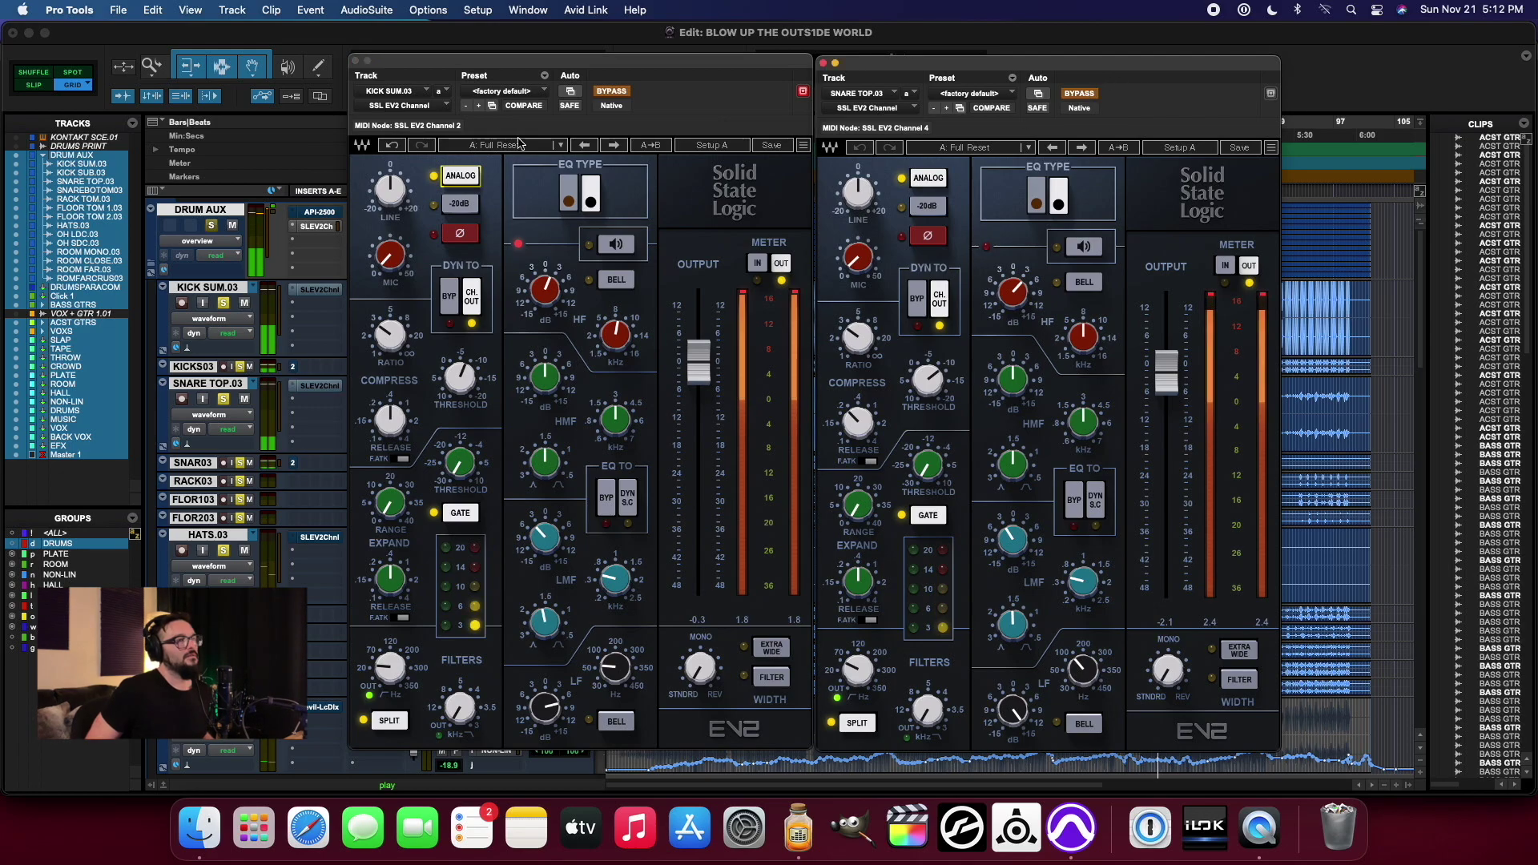
left_click(615, 94)
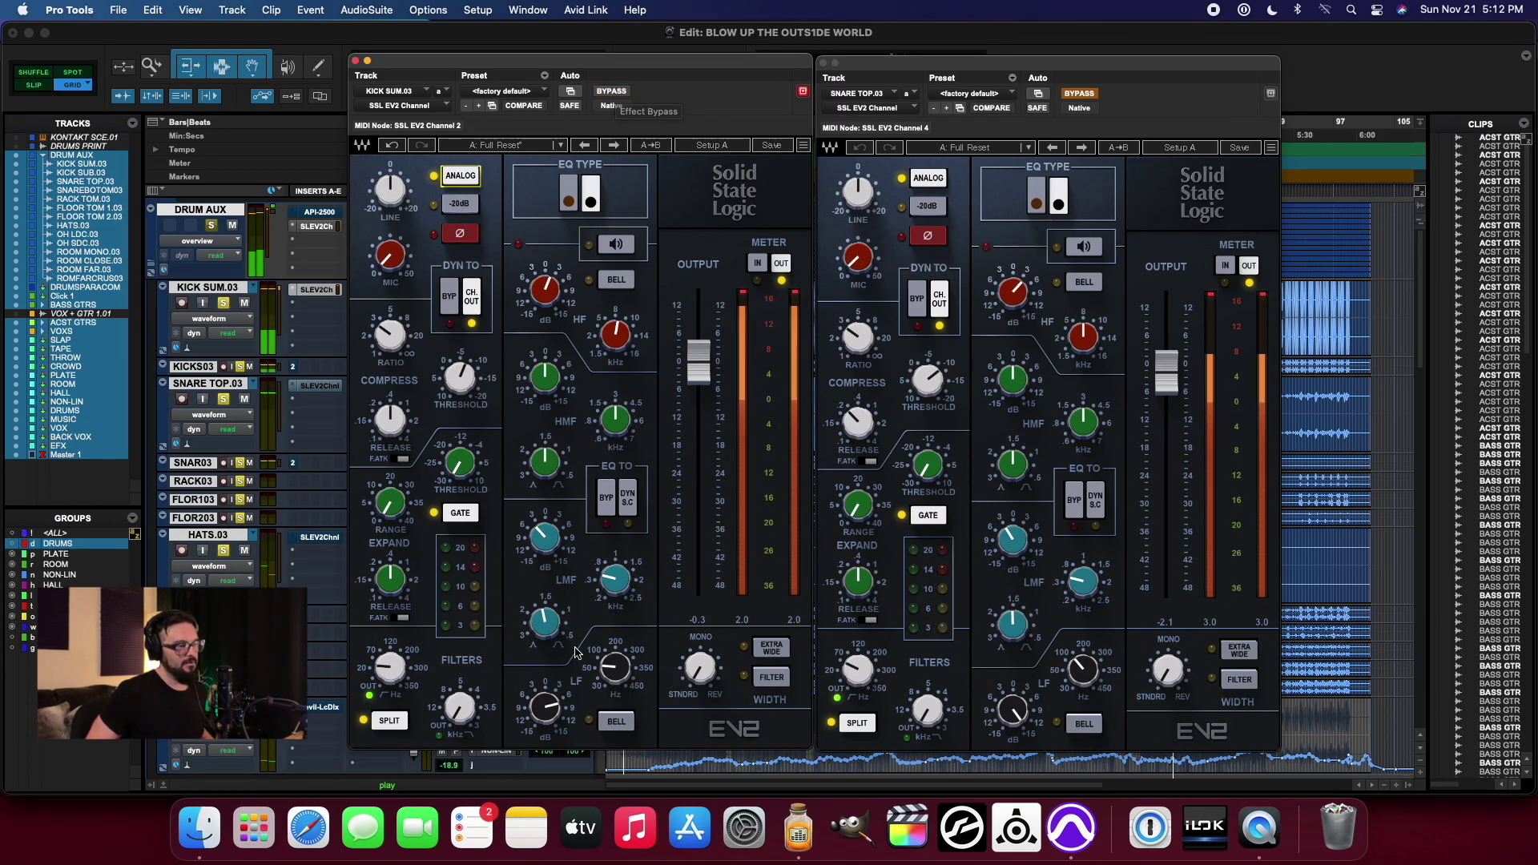
Step: Check the LF gain and frequency of the KICK SUM.03 channel and set its high-pass filter to 24.0 Hz
left_click_drag(539, 725, 540, 704)
left_click(620, 675)
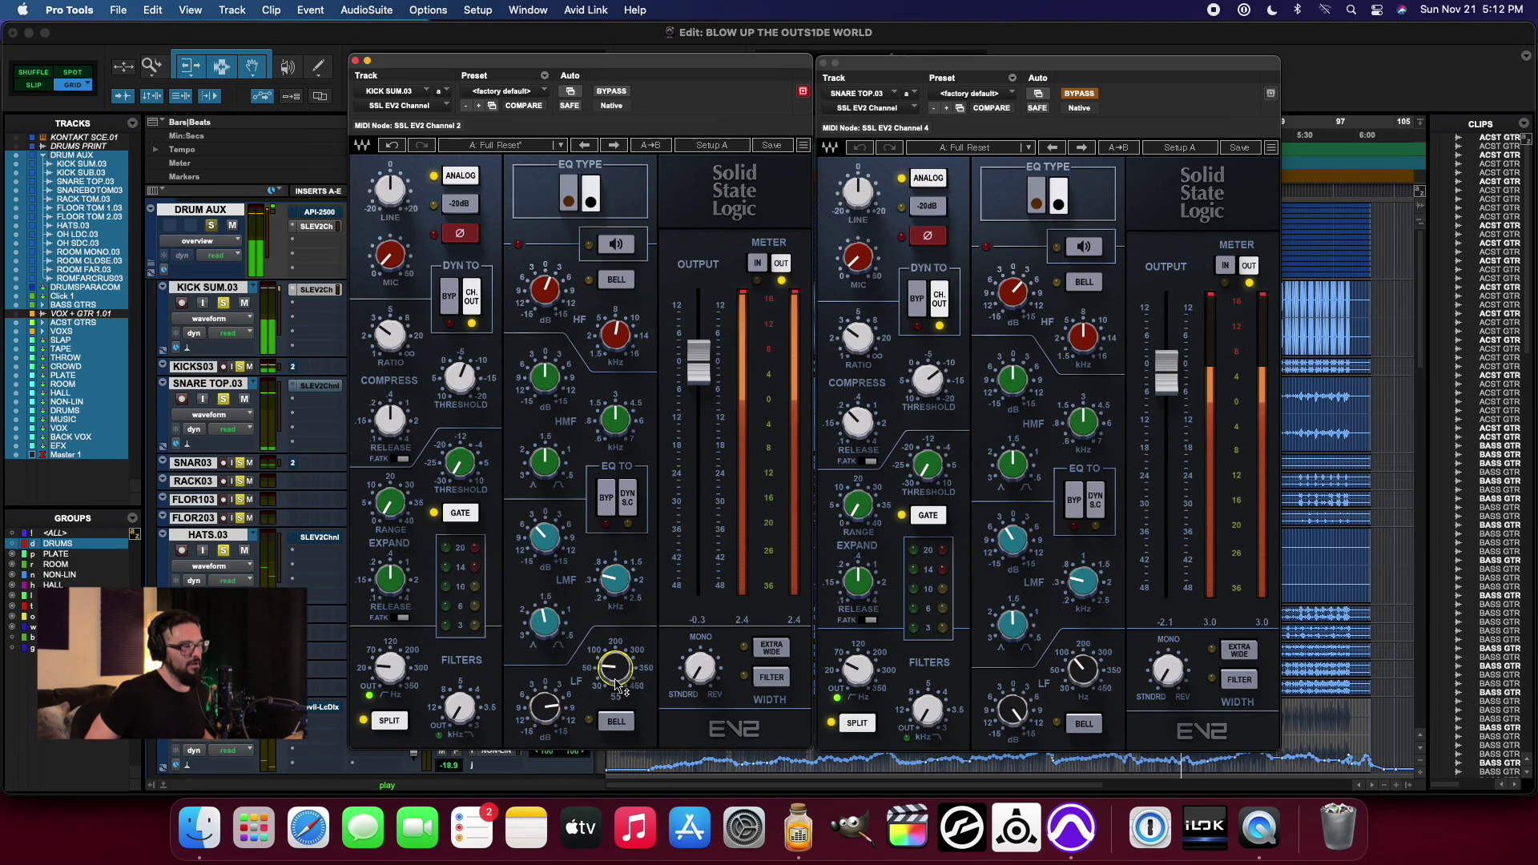
left_click(391, 677)
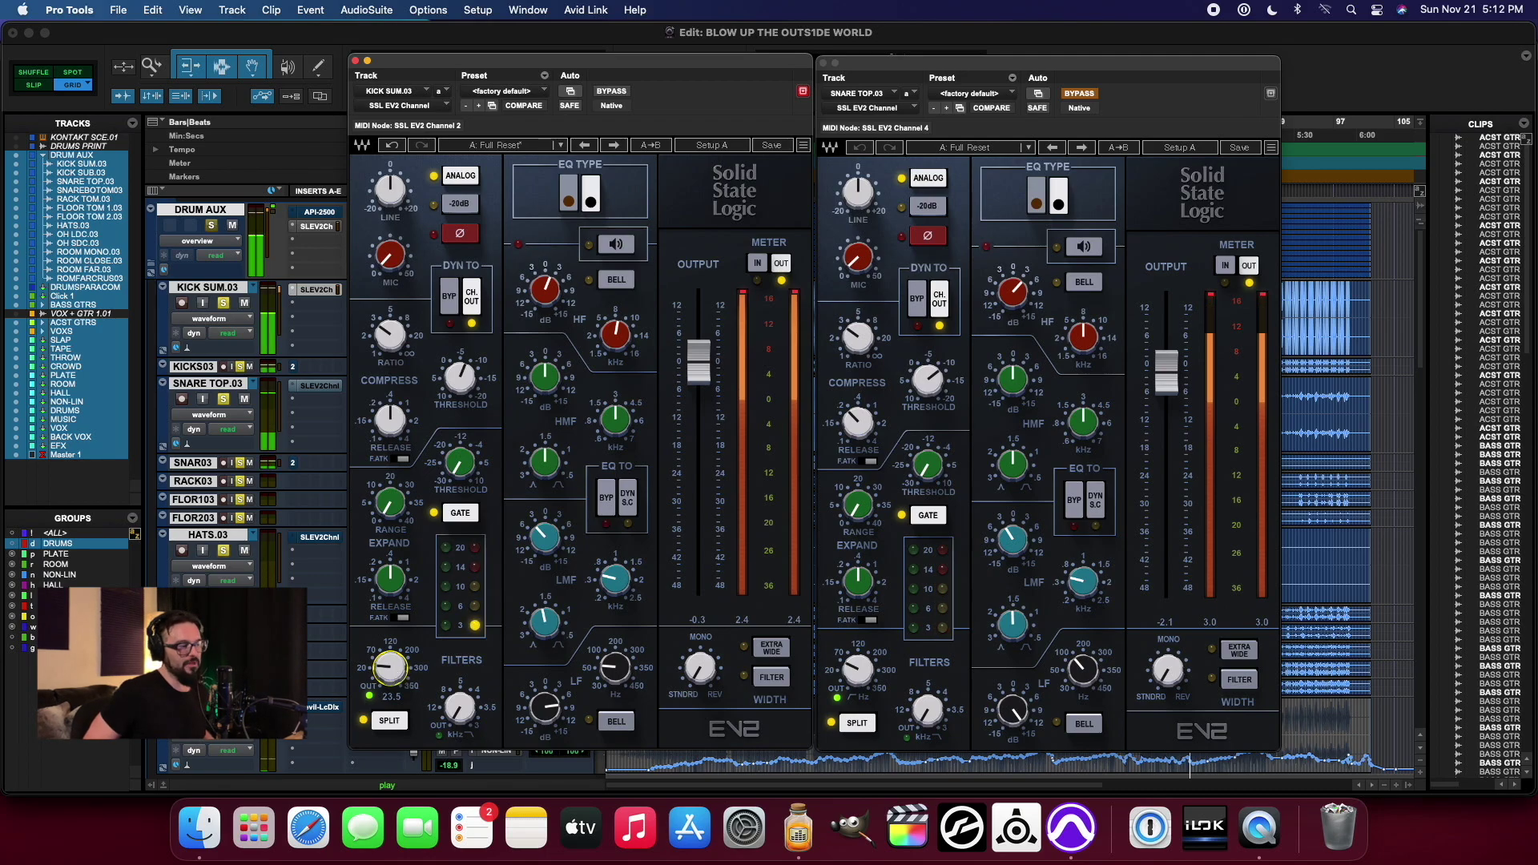
left_click_drag(391, 675, 391, 673)
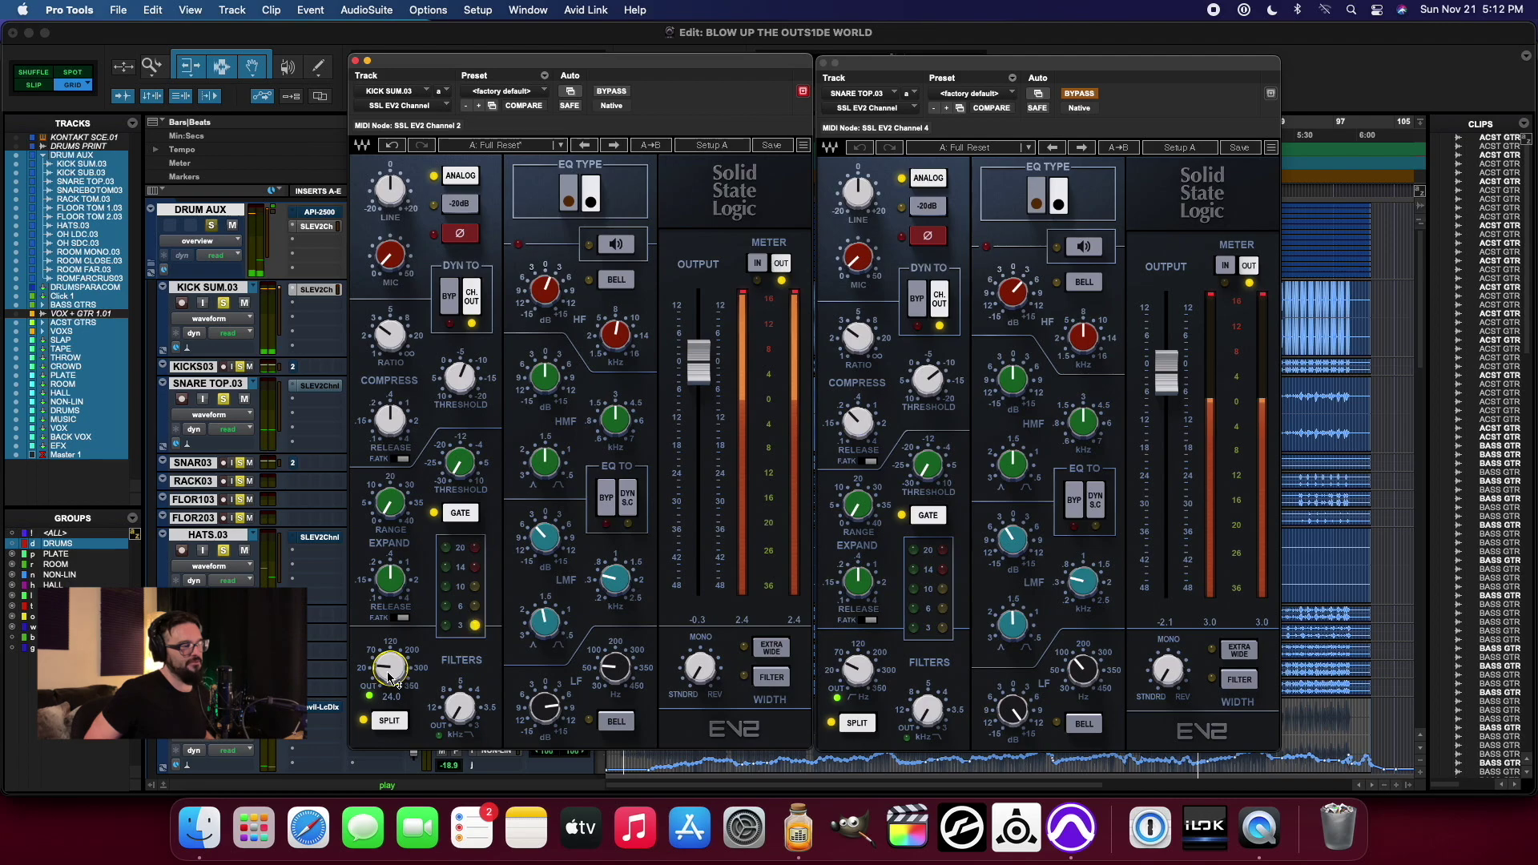
Step: Check the compressor threshold and mic level of the KICK SUM.03 channel and set its output to -0.4 dB
left_click(471, 384)
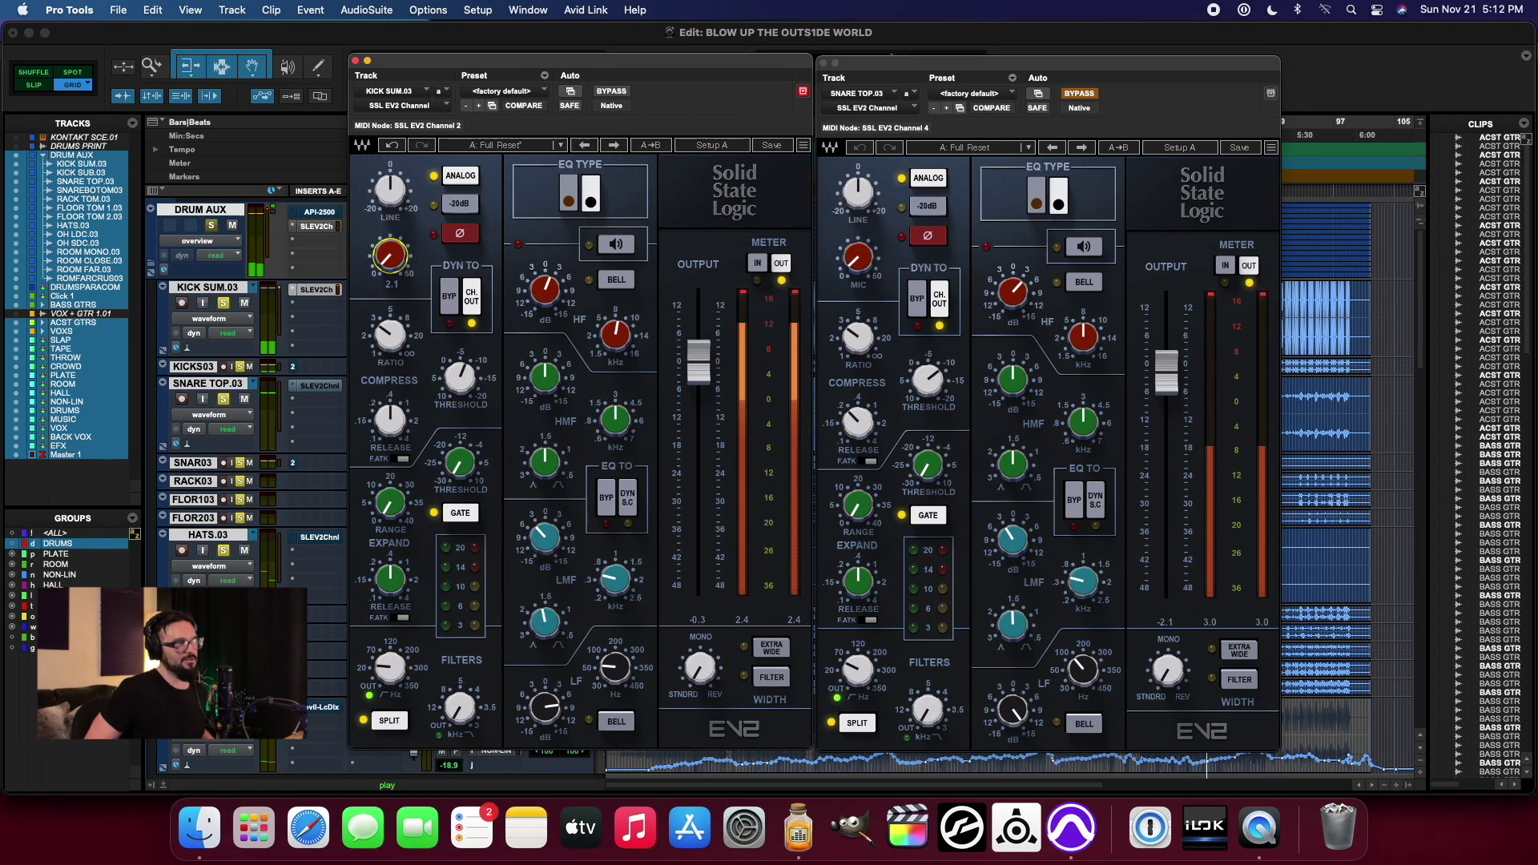
left_click(697, 376)
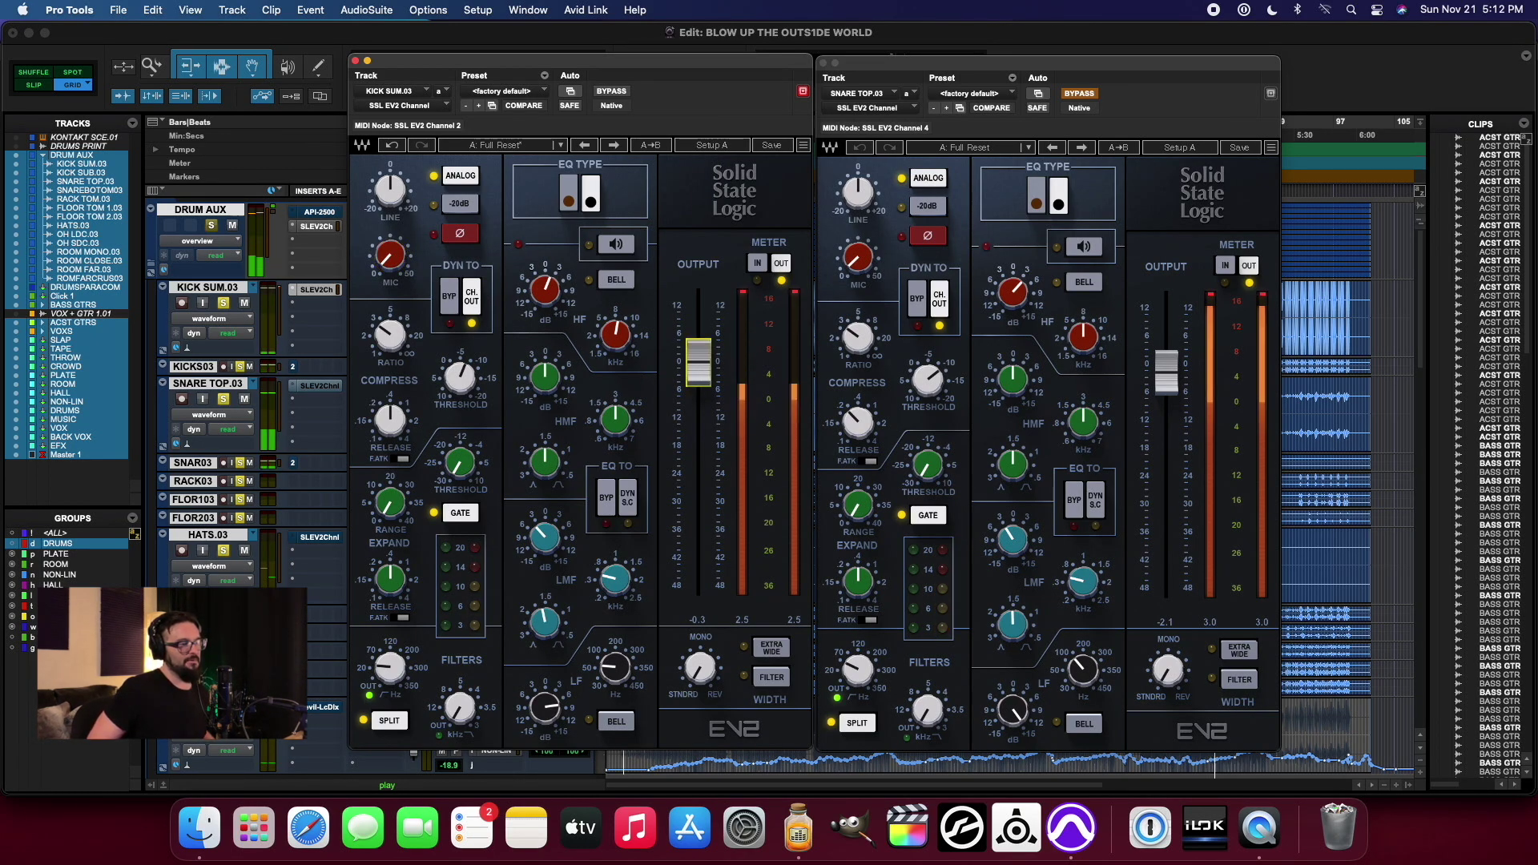
left_click(390, 257)
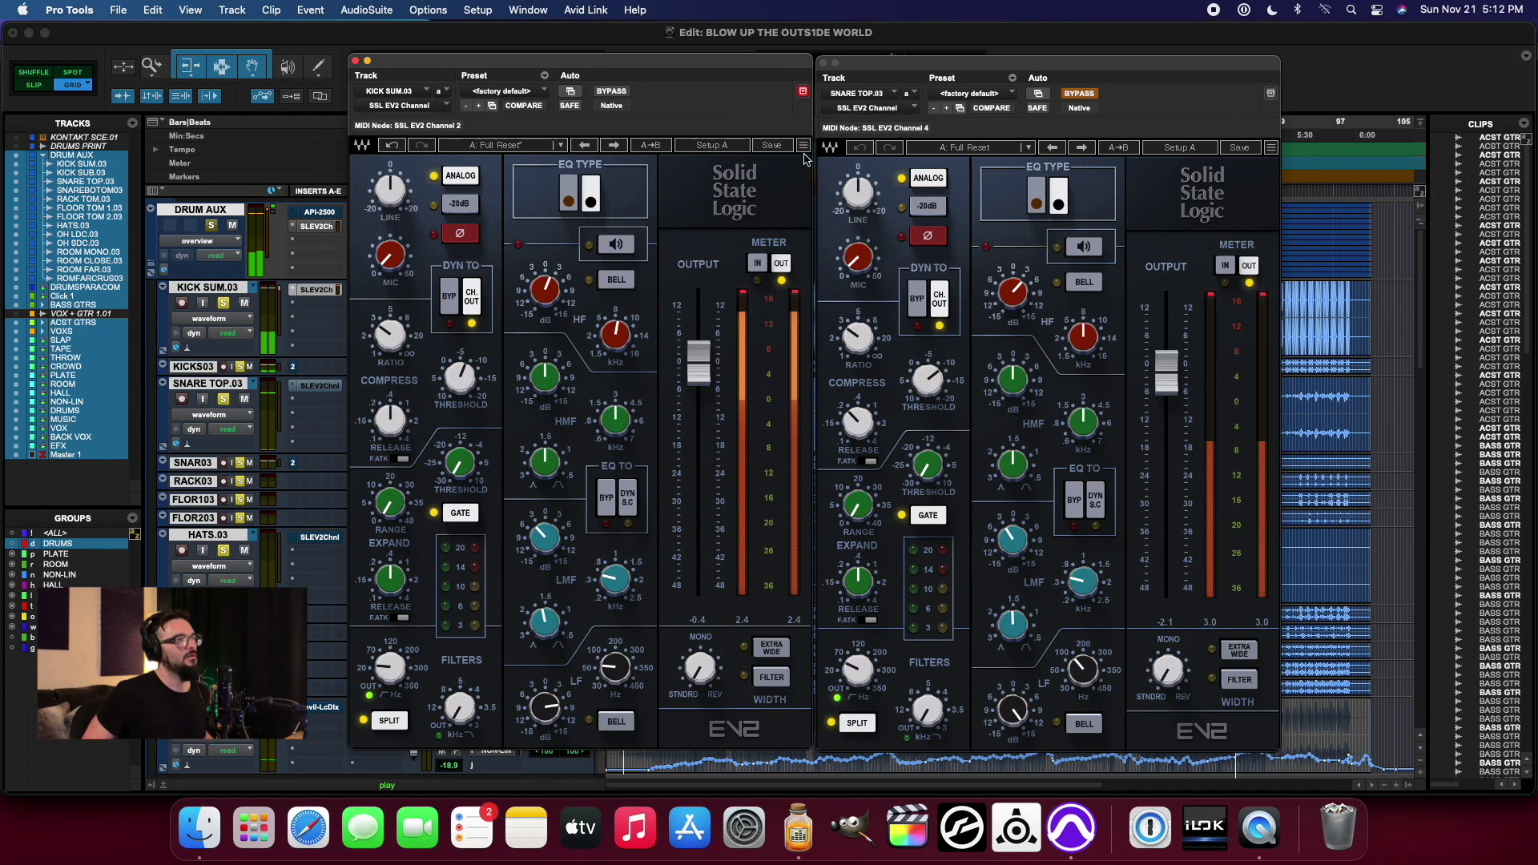
Step: Compare the kick using the plugin bypass, reactivate the SNARE TOP.03 SSL EV2 Channel and close the snare's plugin window
left_click(612, 91)
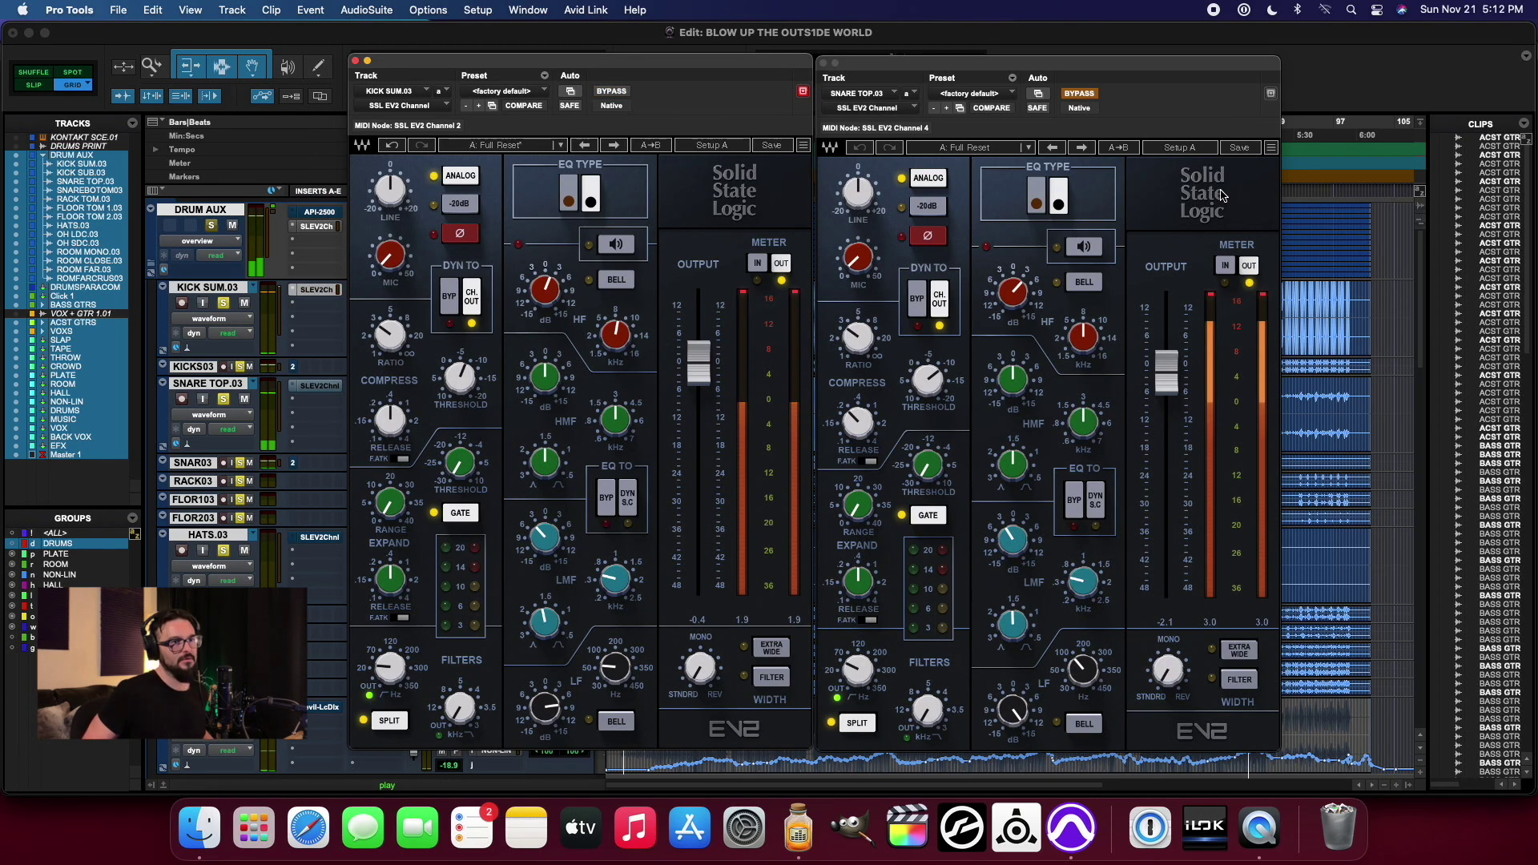
left_click(1079, 94)
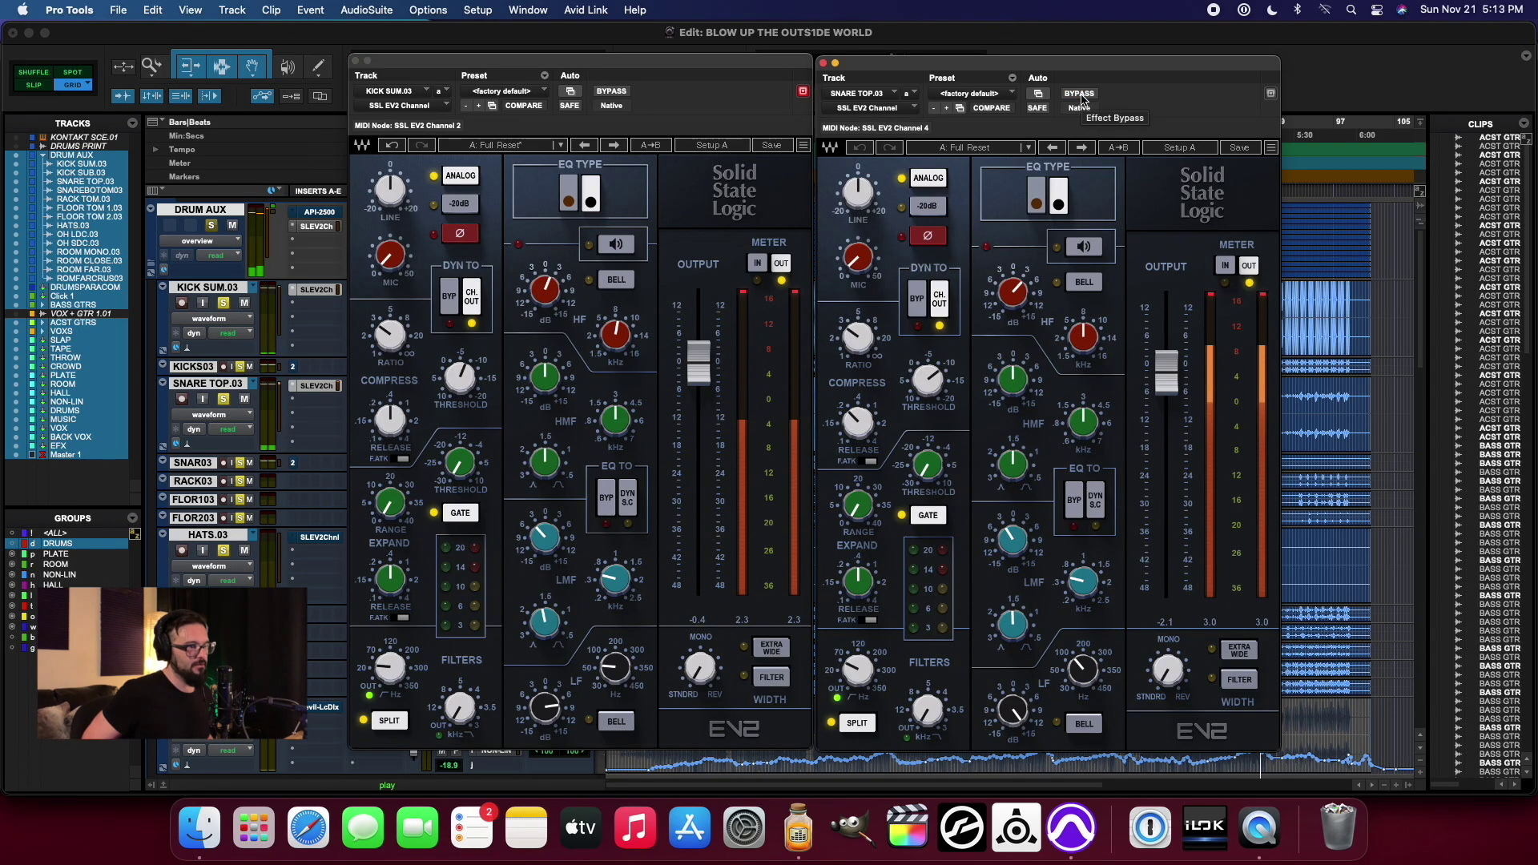
left_click(824, 63)
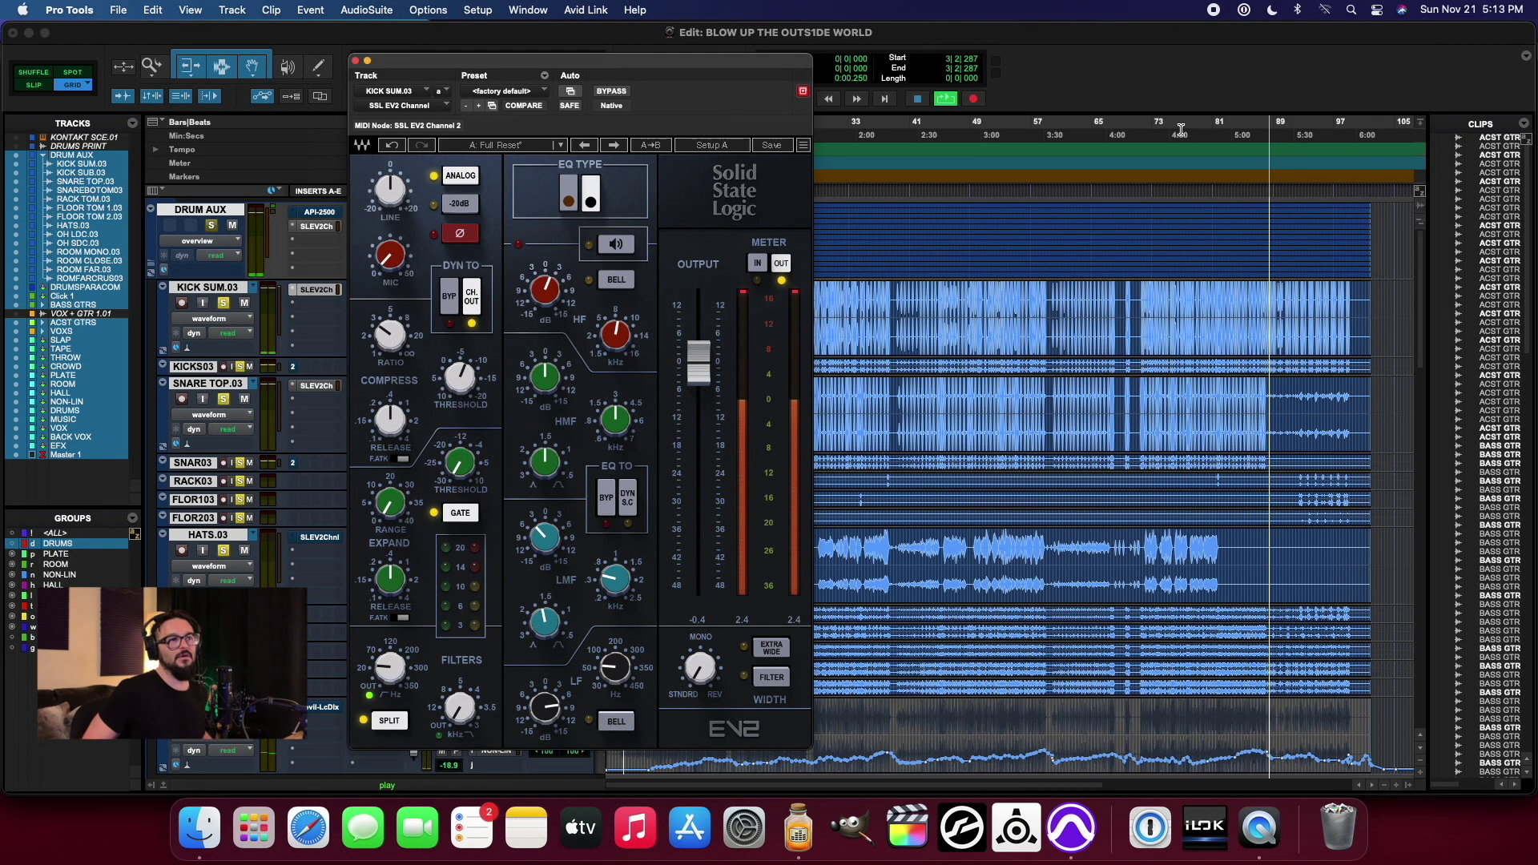
Step: Select the drum section from about bar 72 to bar 87 and play it
left_click_drag(1142, 401, 1267, 400)
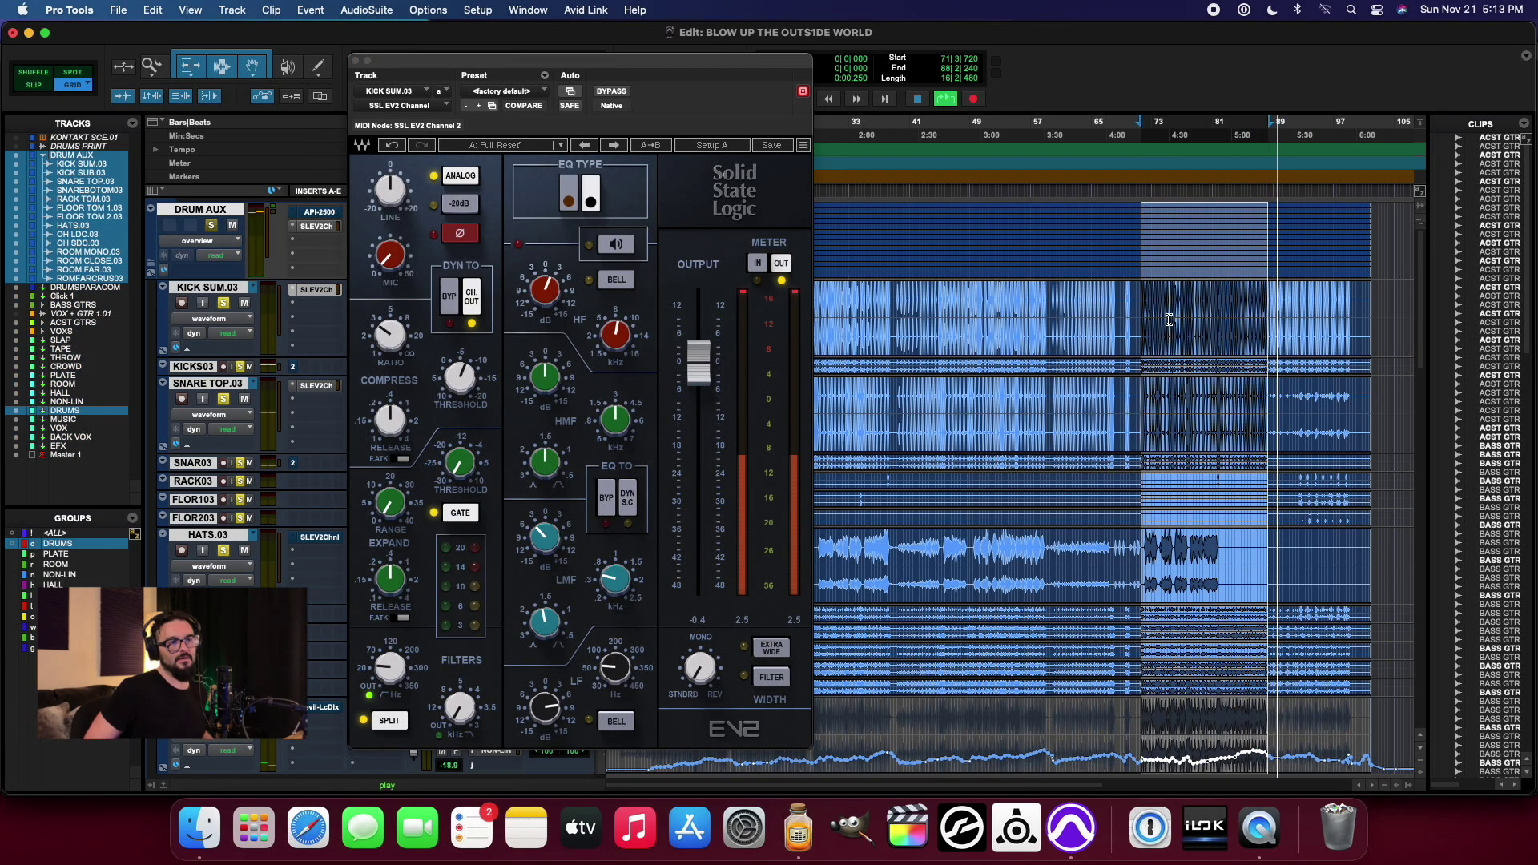
left_click_drag(1148, 337, 1261, 362)
key("space")
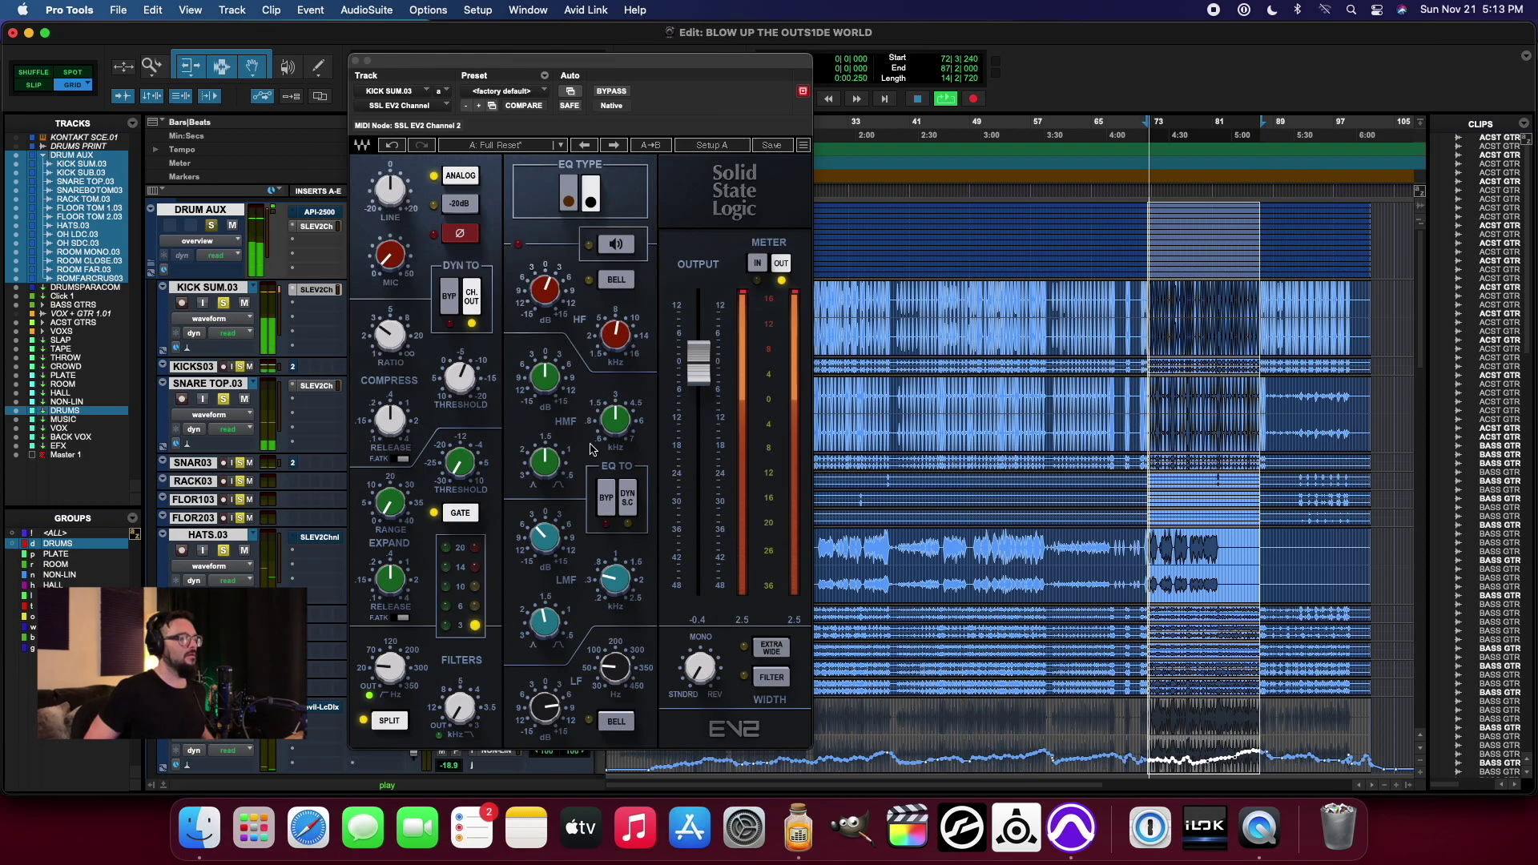
Step: Reopen the SNARE TOP.03 SSL EV2 Channel beside the kick's and compare the snare with the plugin bypassed and active
left_click(307, 385)
left_click_drag(189, 22, 962, 64)
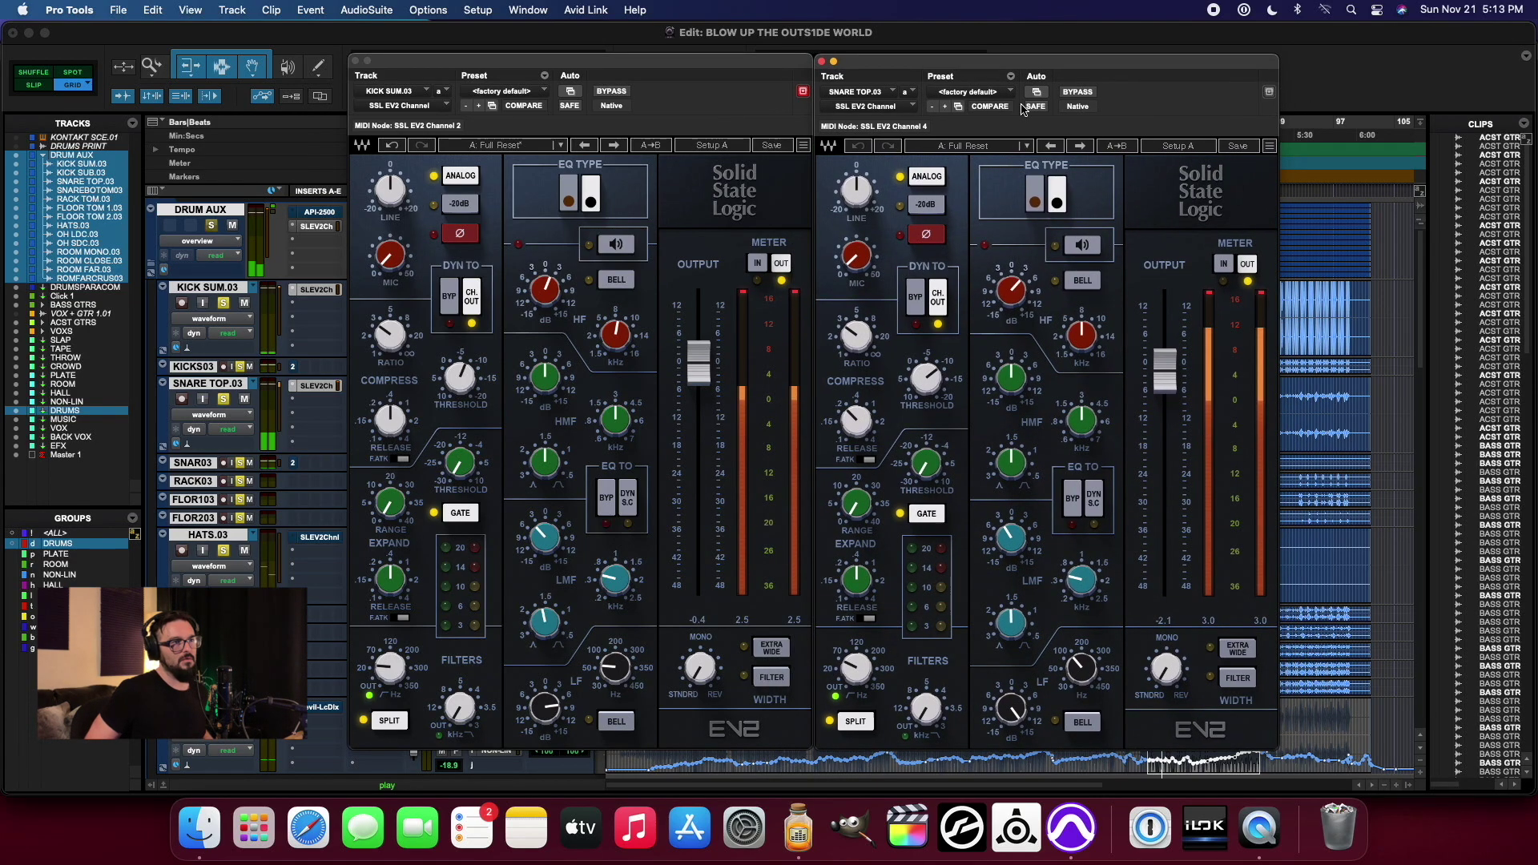
left_click(1077, 92)
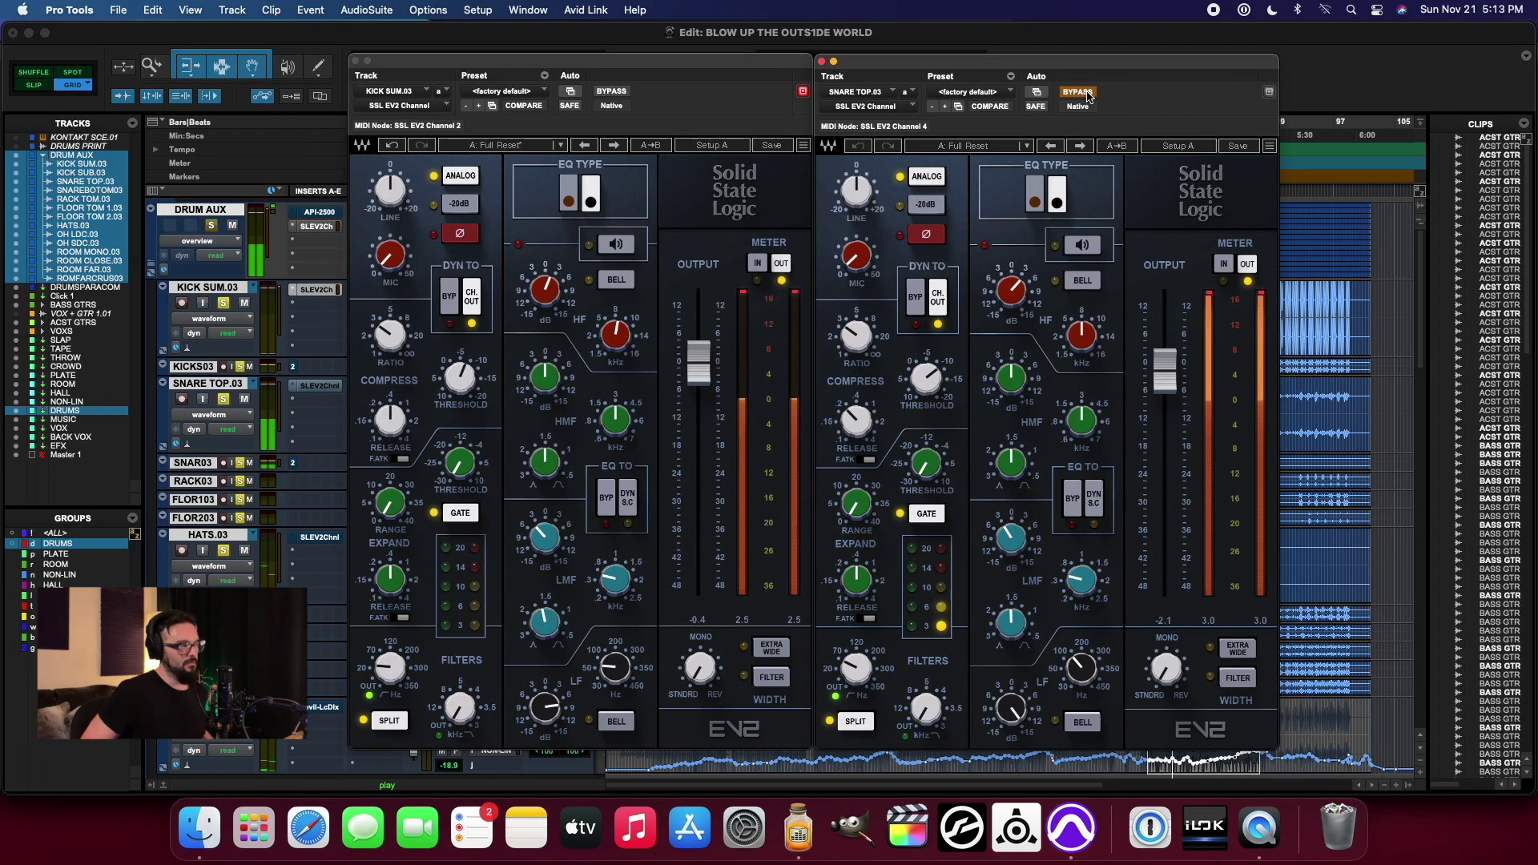
left_click(1078, 93)
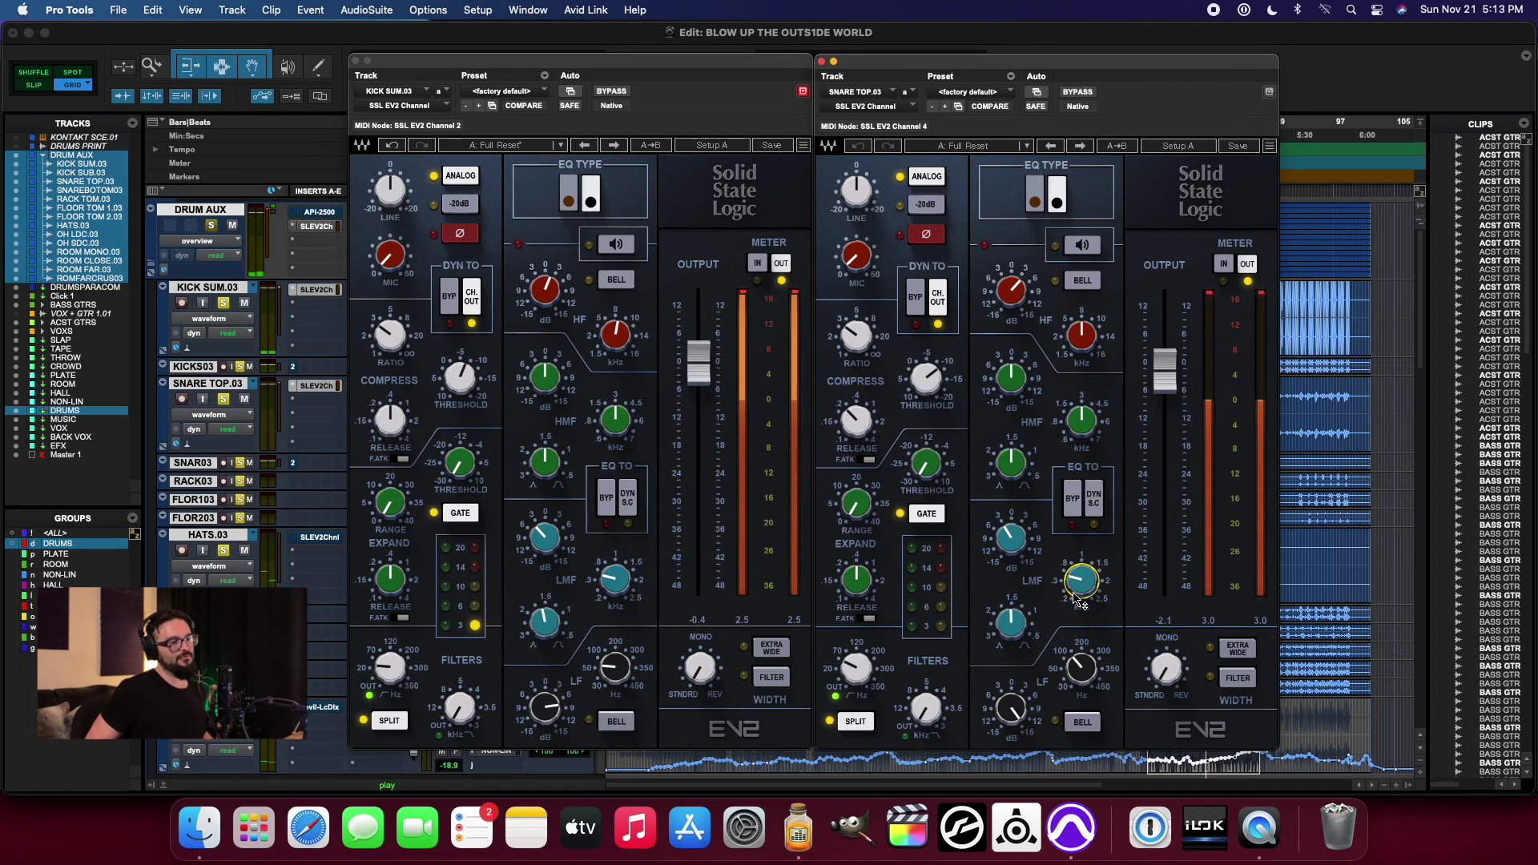
Step: Lower the LMF gain slightly on the SNARE TOP.03 SSL EV2 Channel and fine-tune the LMF frequency around 0.45 kHz
left_click_drag(1010, 538, 1019, 548)
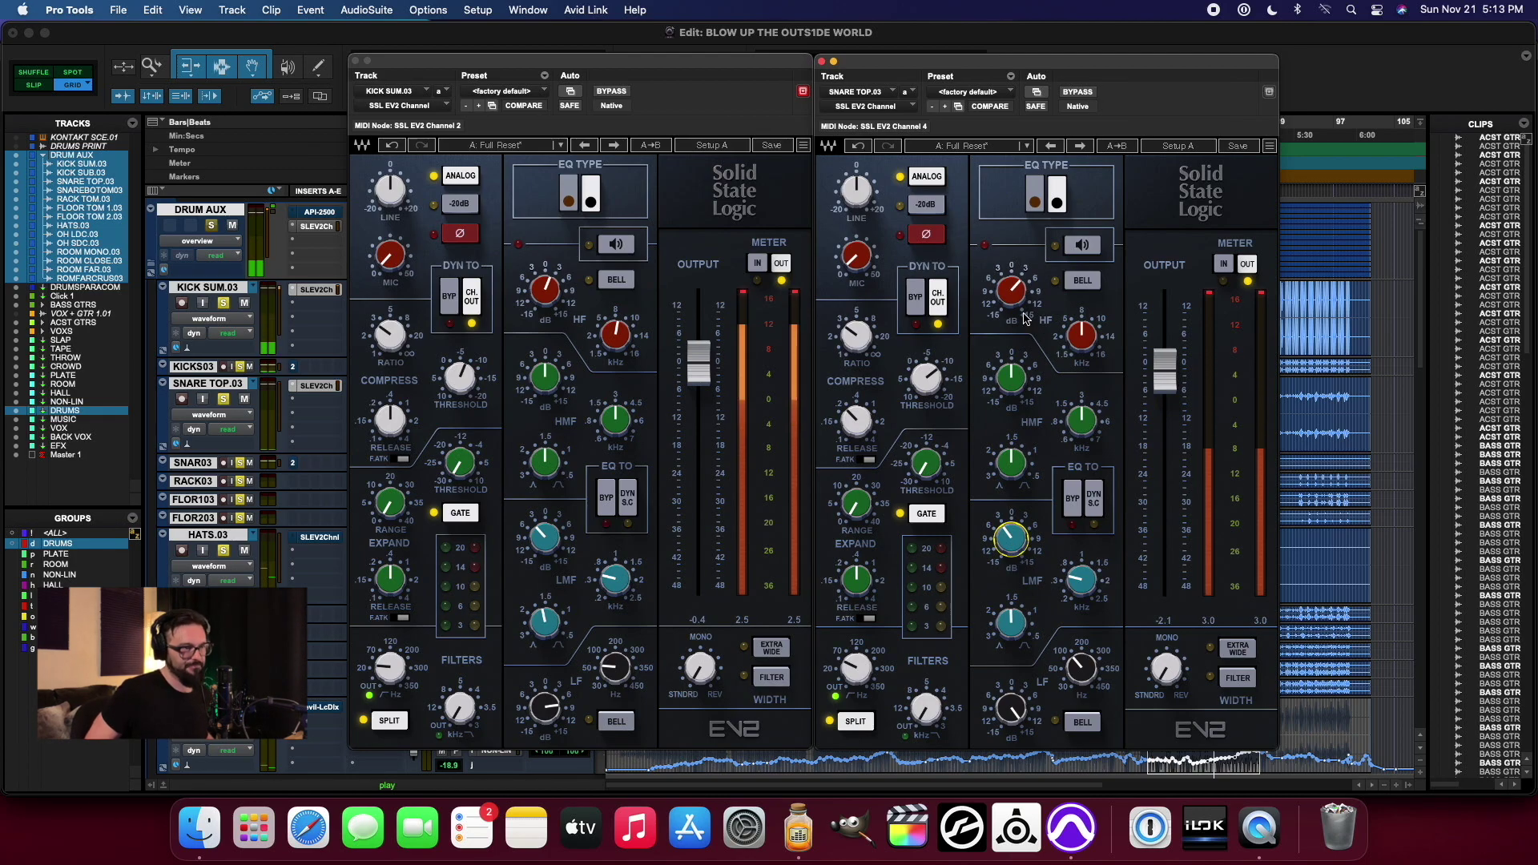
mouse_move(1081, 580)
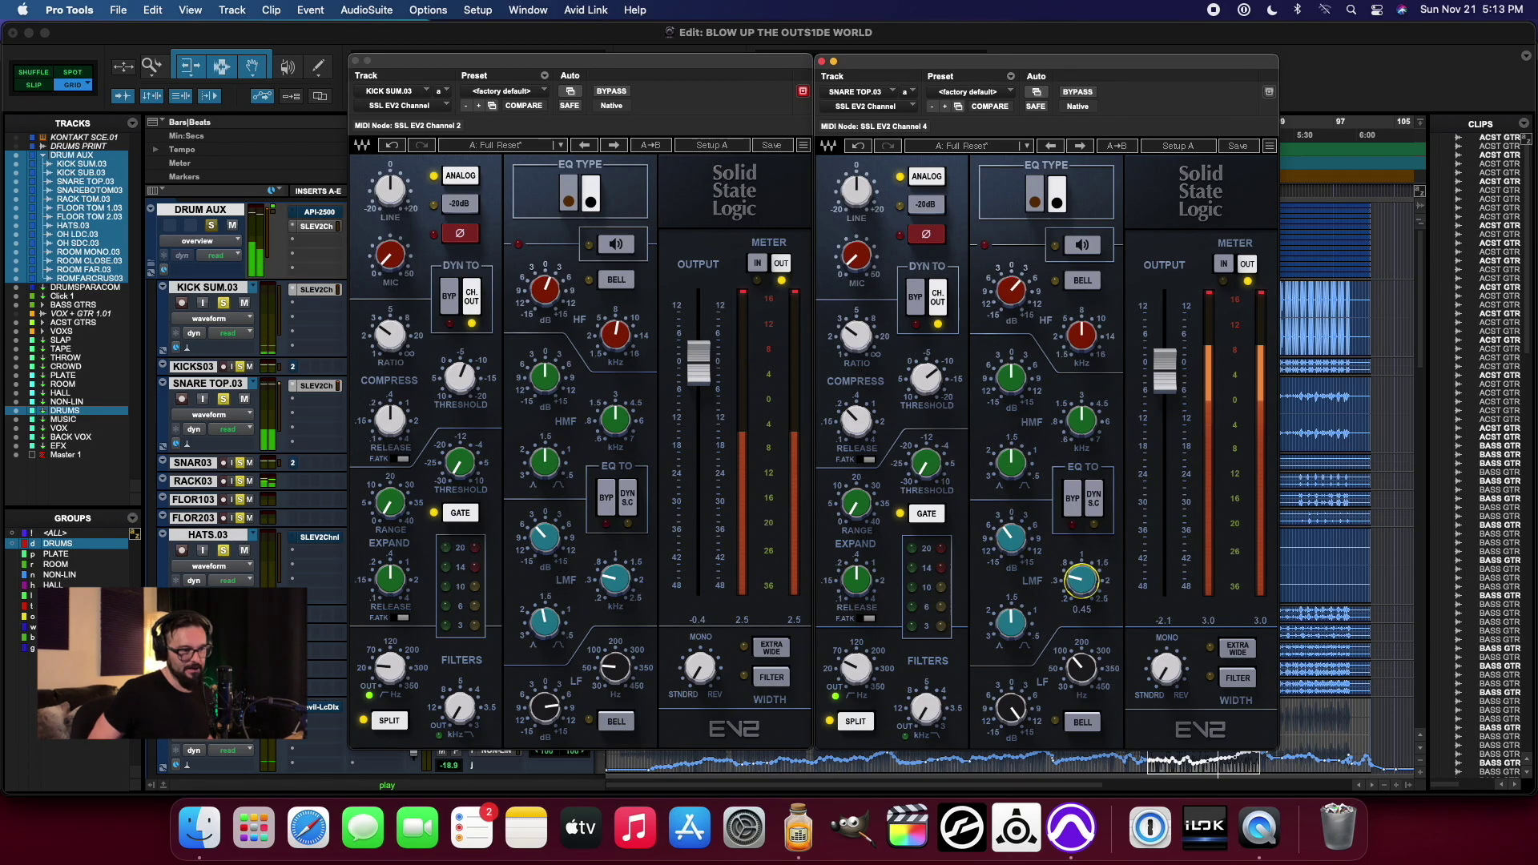
left_click_drag(1081, 580, 1074, 583)
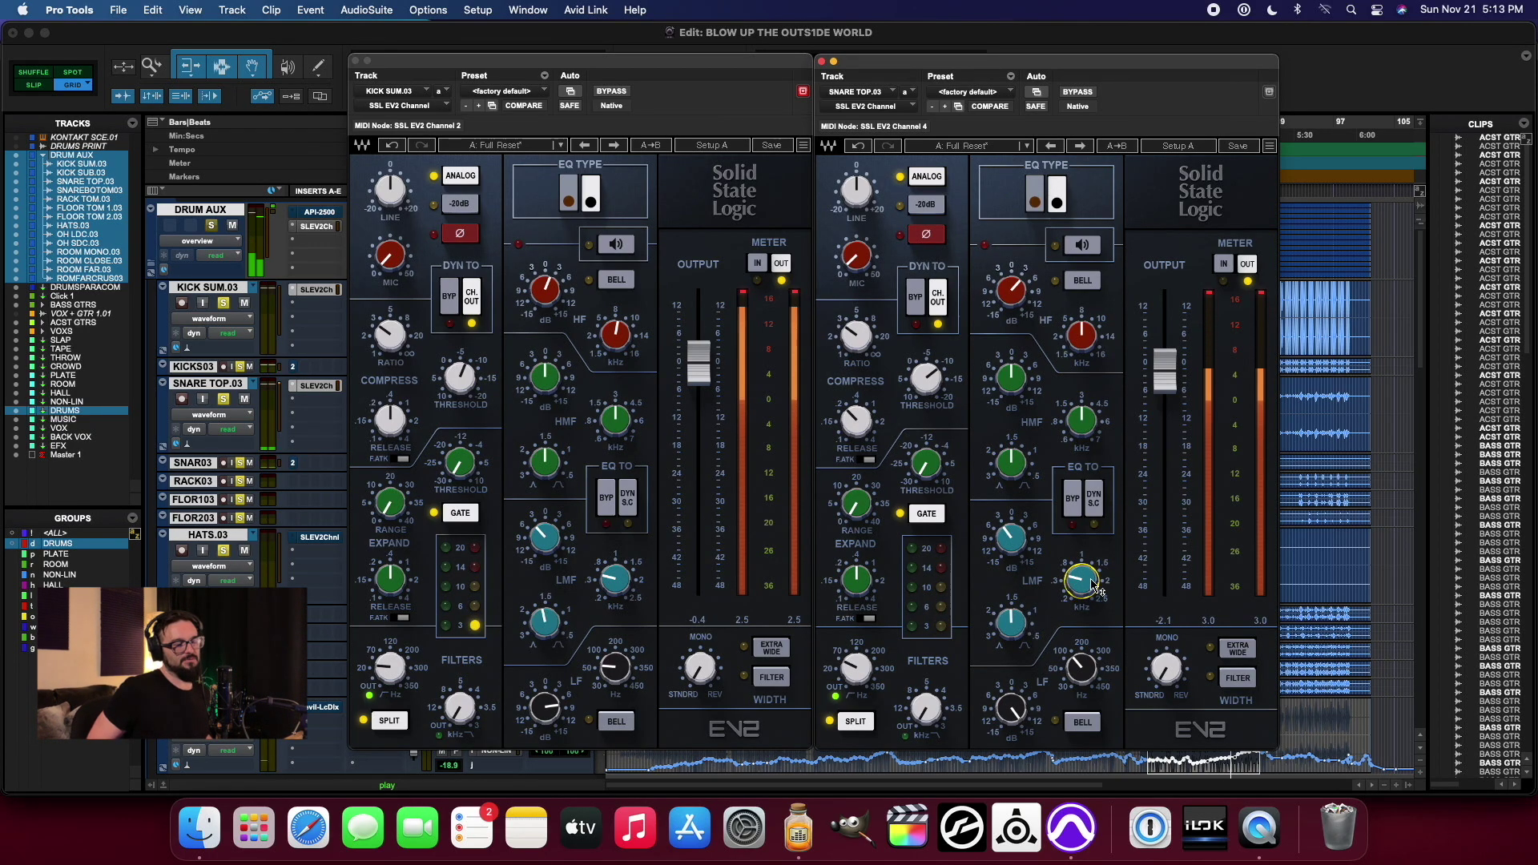
Step: Review the snare's LMF, HF and mic controls, compare kick and snare with both channel plugins bypassed and active, and close both plugin windows
mouse_move(1081, 590)
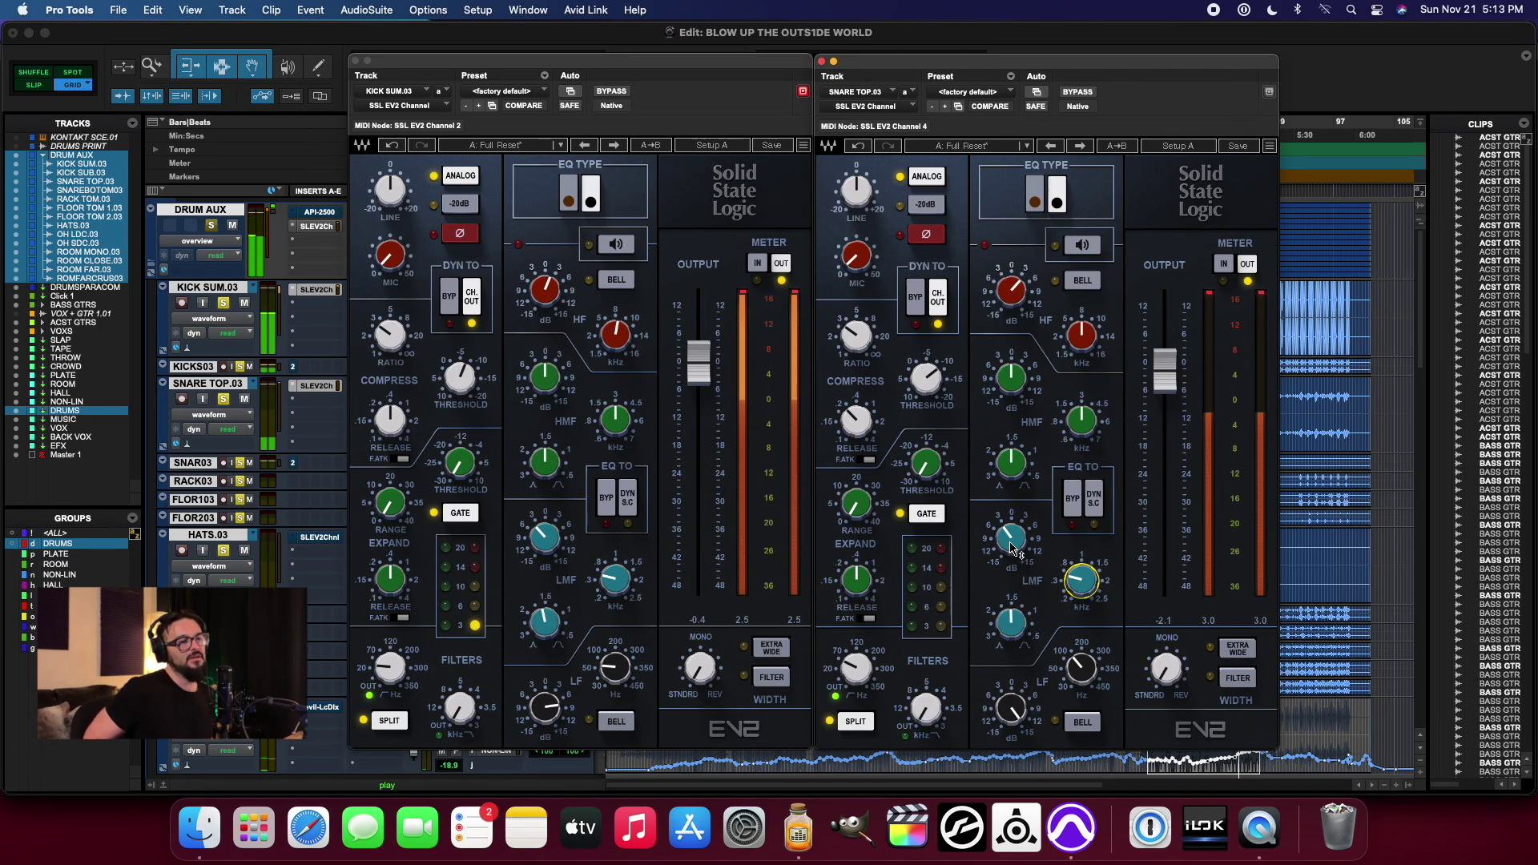
mouse_move(1010, 301)
mouse_move(1095, 337)
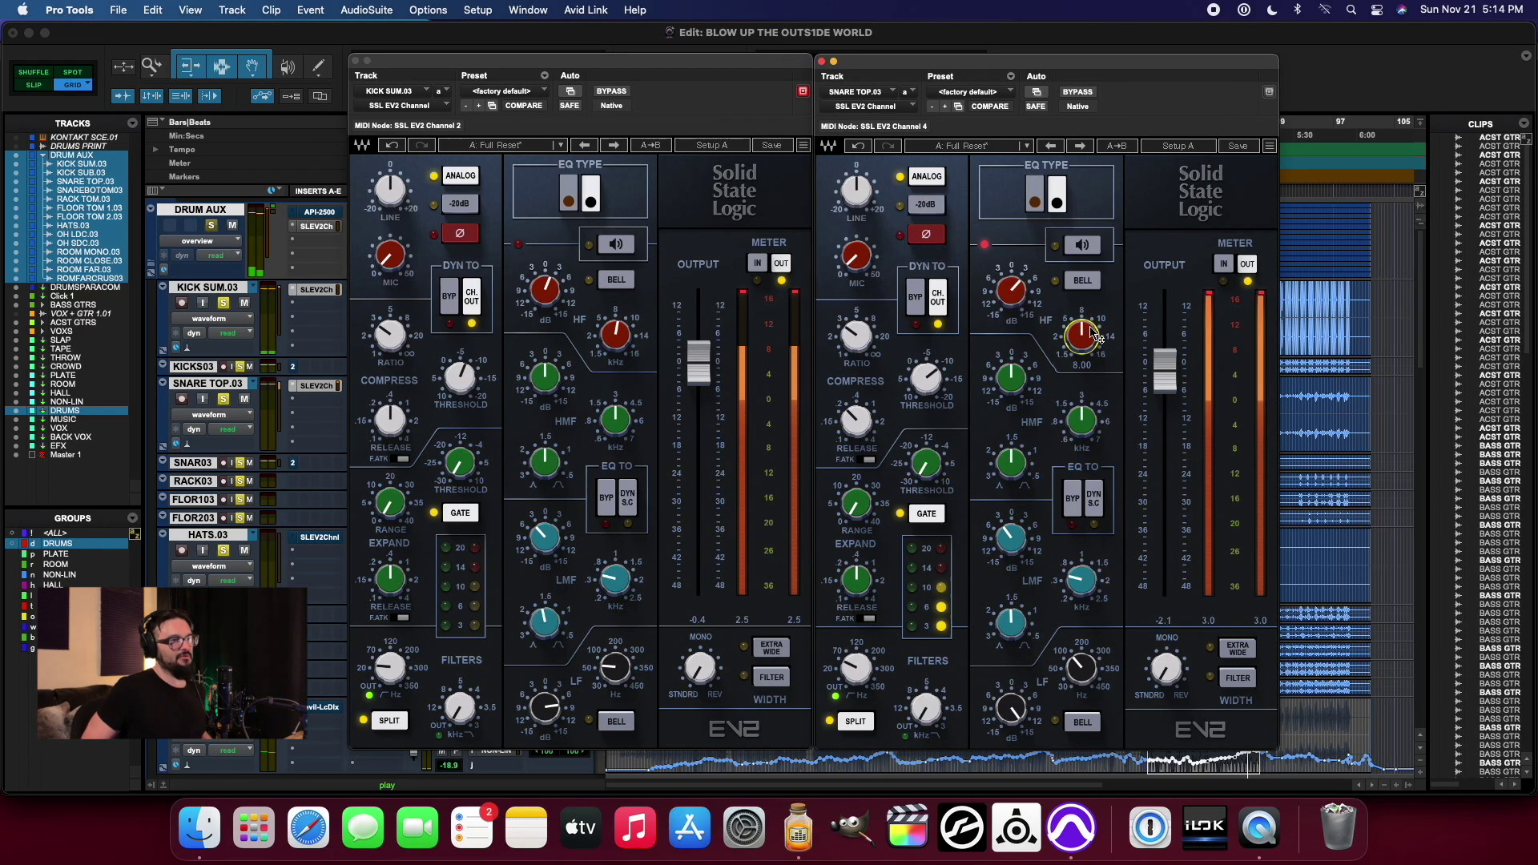
mouse_move(855, 255)
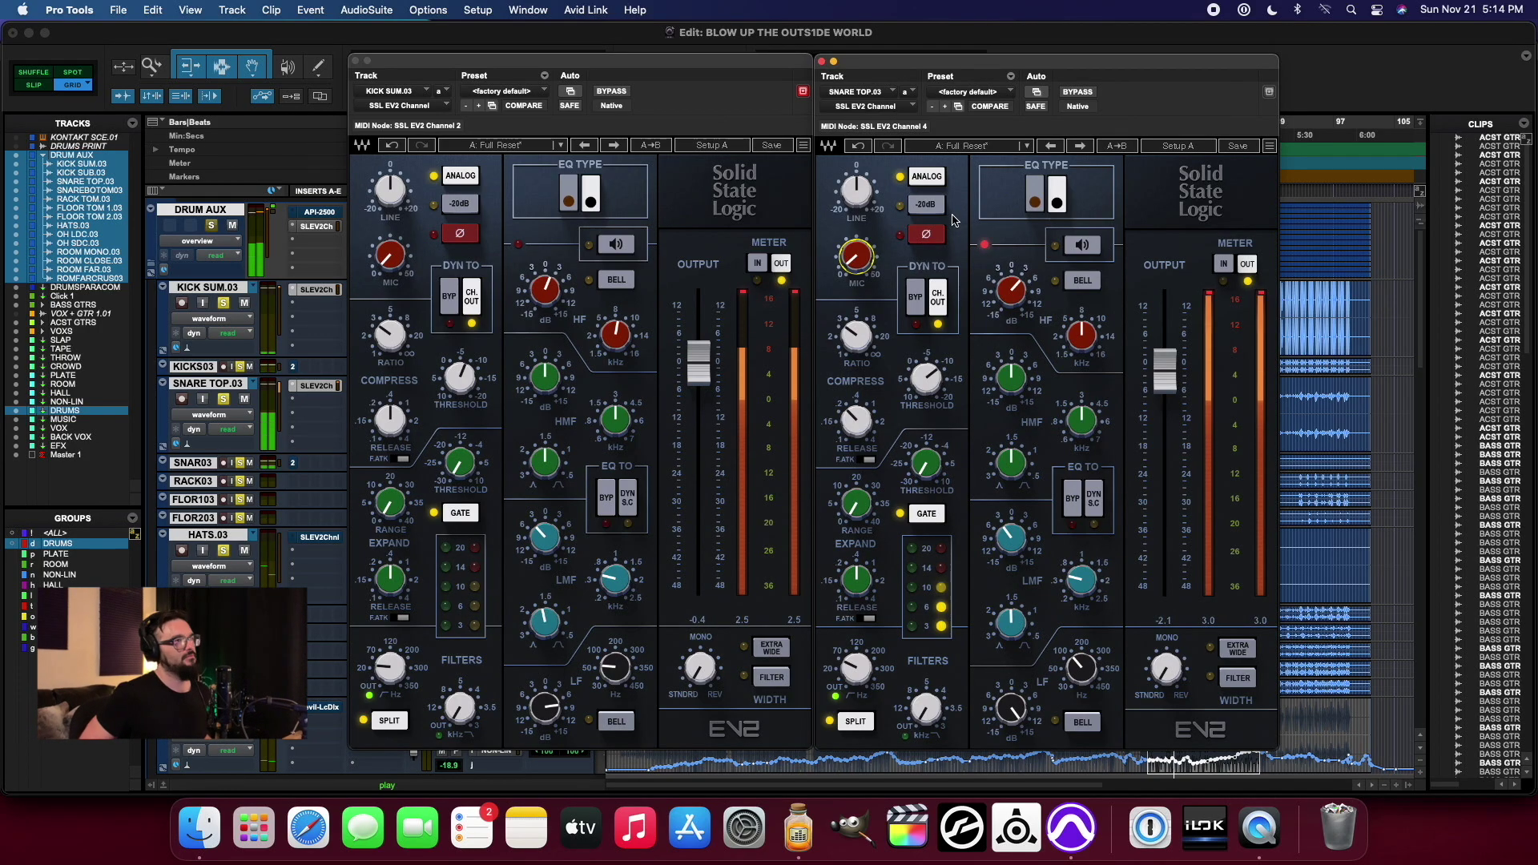
left_click(612, 91)
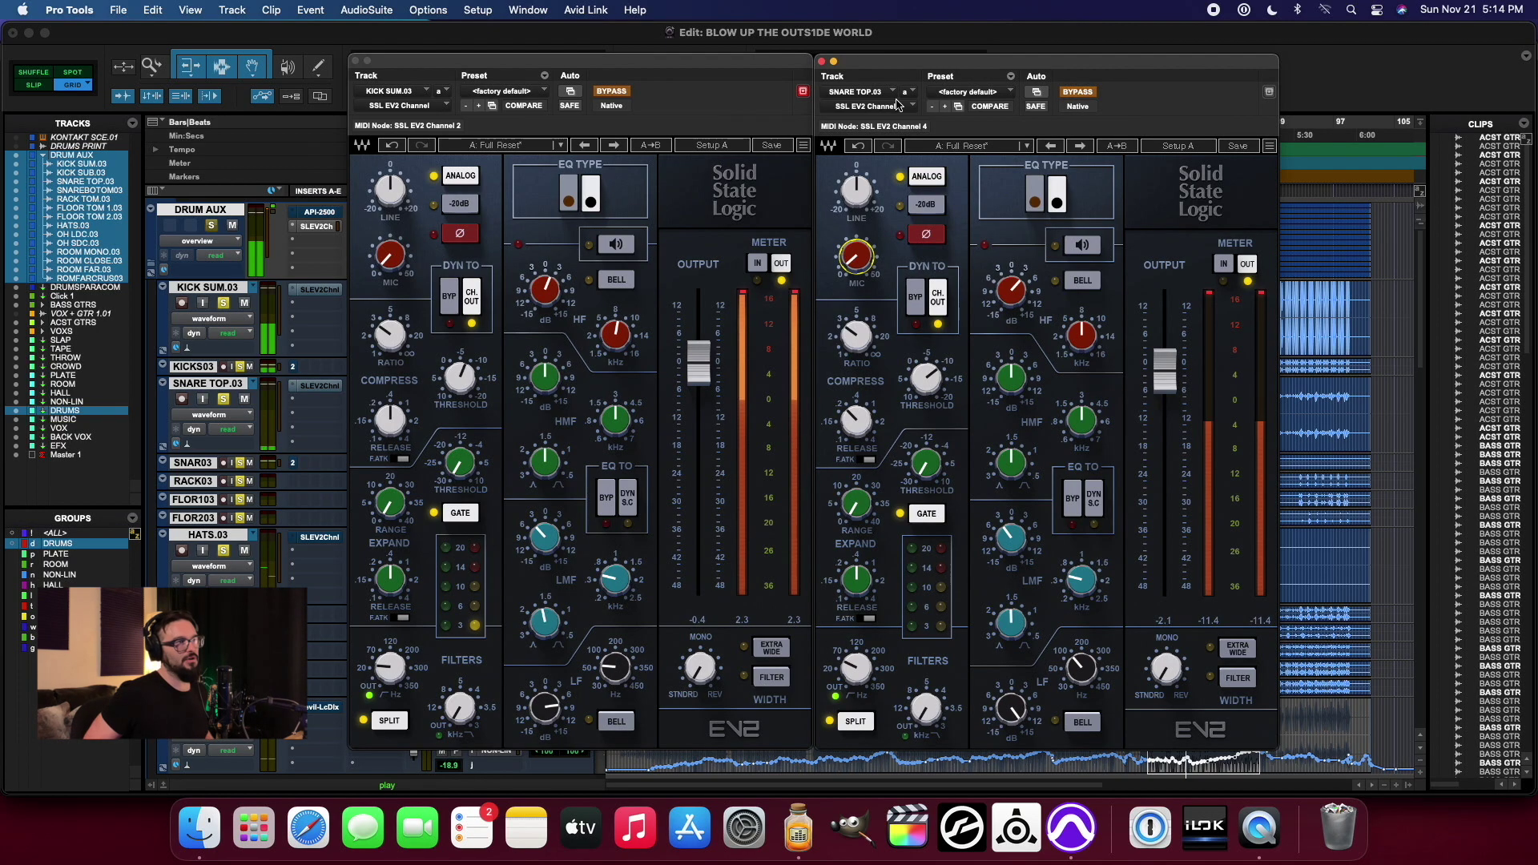
left_click(617, 95)
left_click(1087, 95)
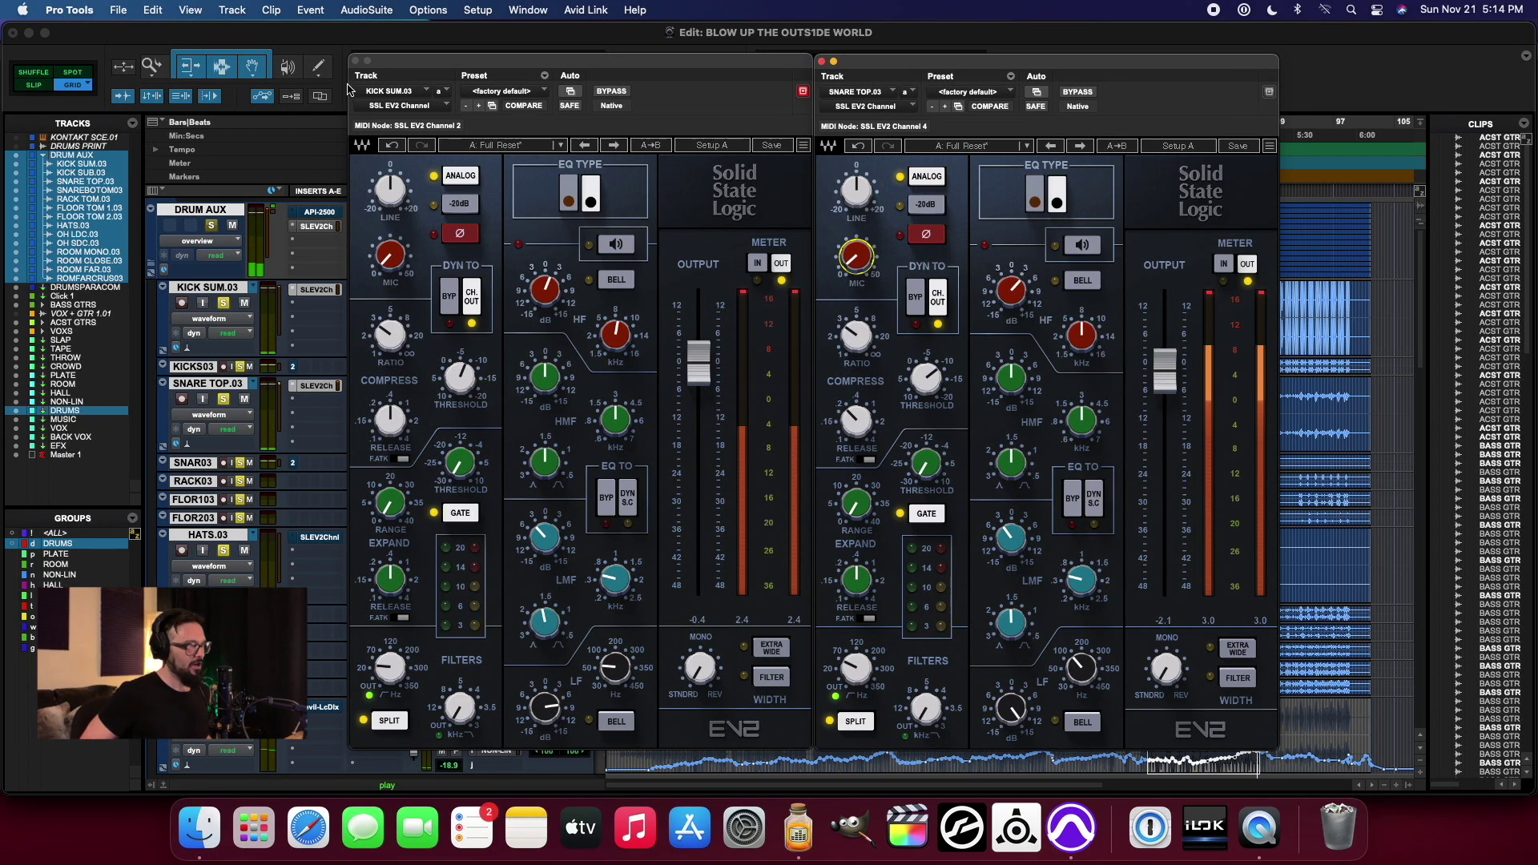
left_click(357, 61)
left_click(822, 61)
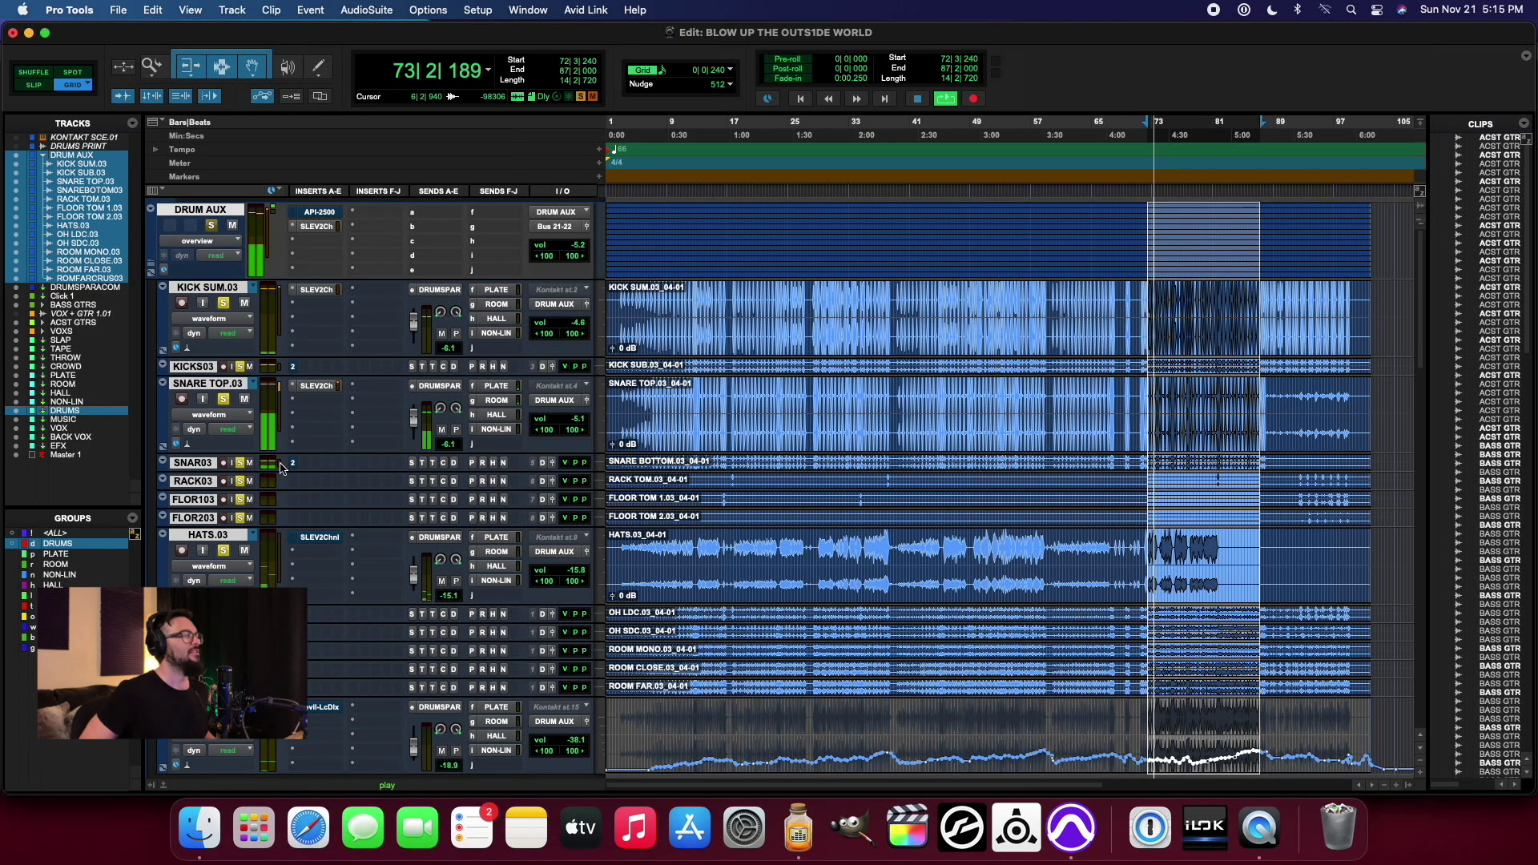
Step: Select only the SNARE BOTTOM.03 track and place its SSL EV2 Channel window beside the one from SNARE TOP.03
left_click(203, 463, "super")
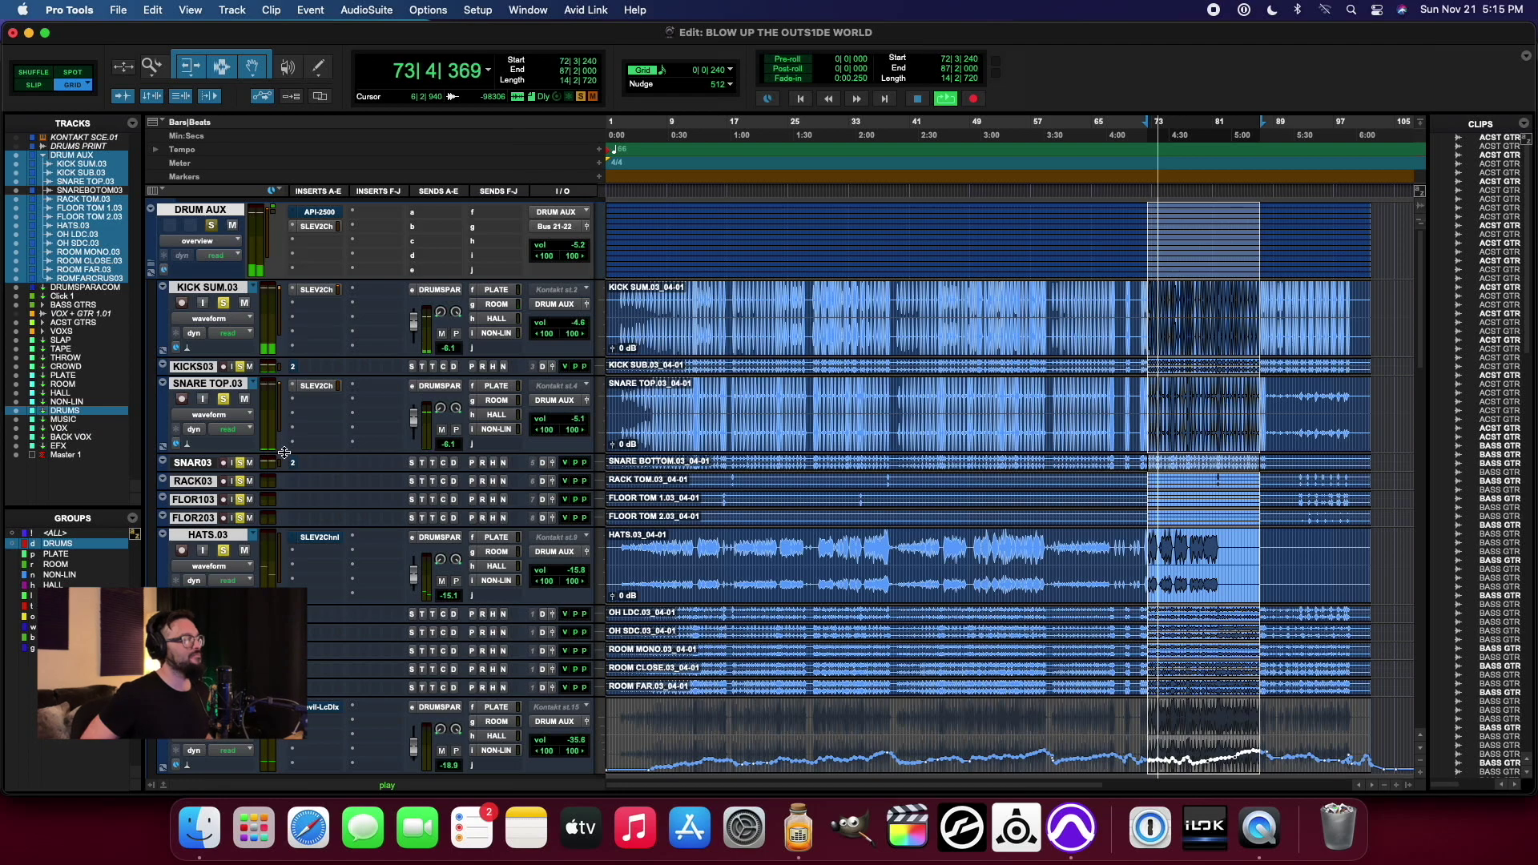
left_click(204, 463)
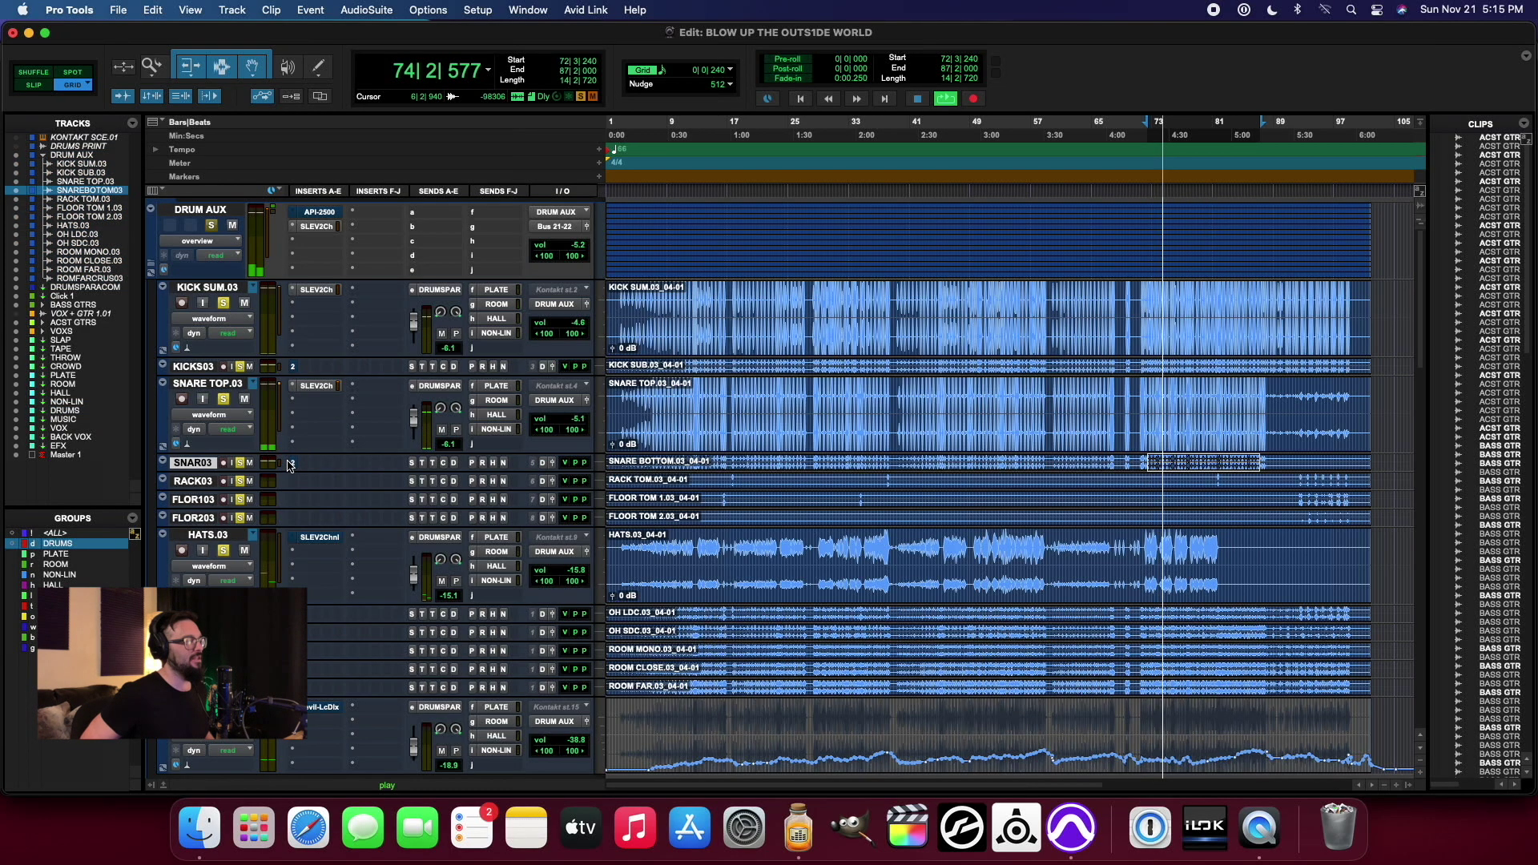
left_click(293, 463)
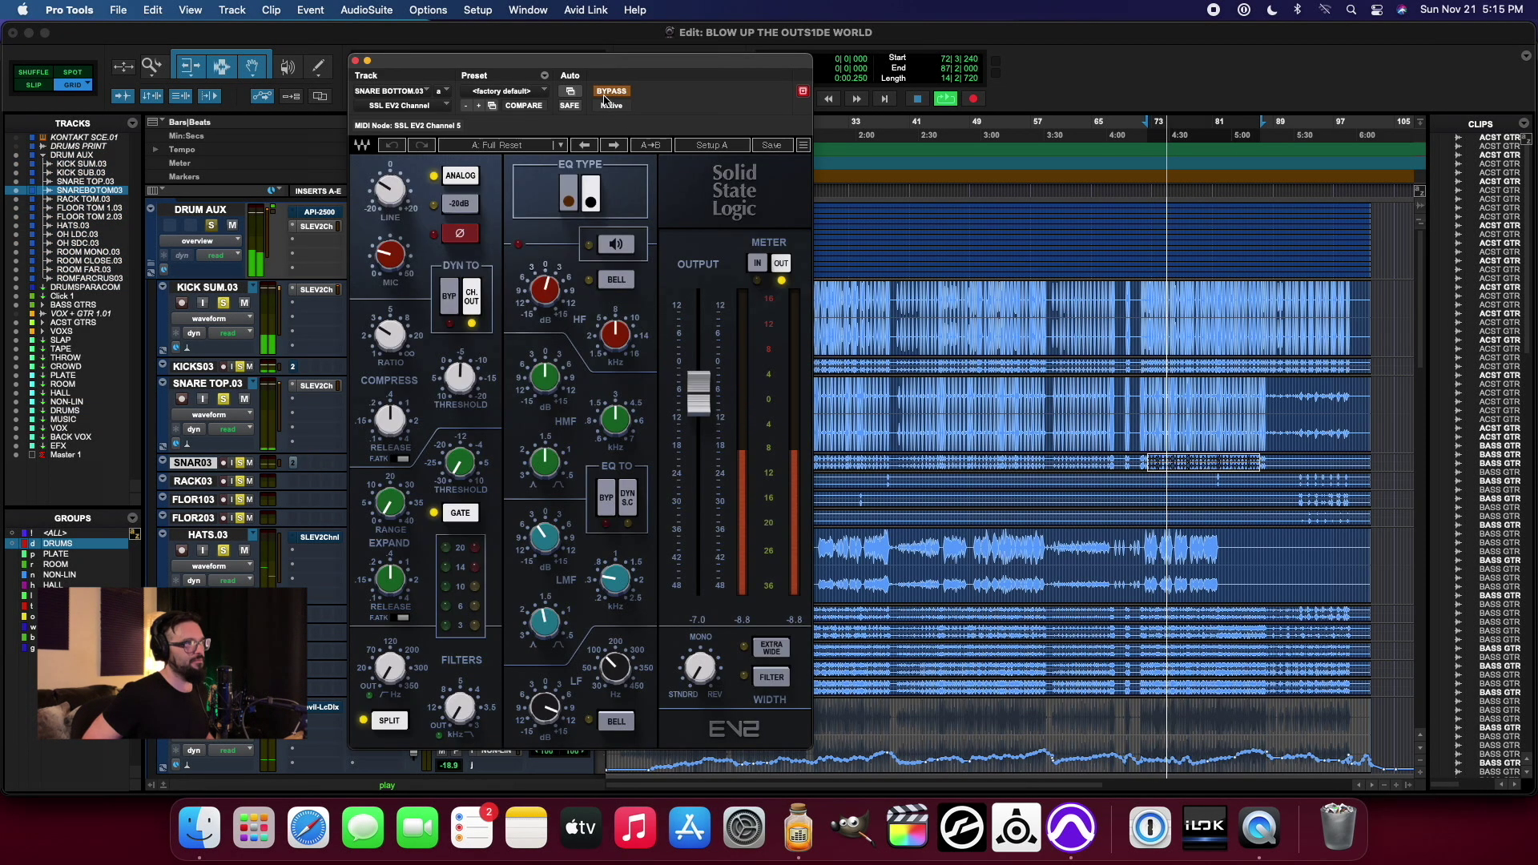
left_click_drag(603, 69, 1031, 67)
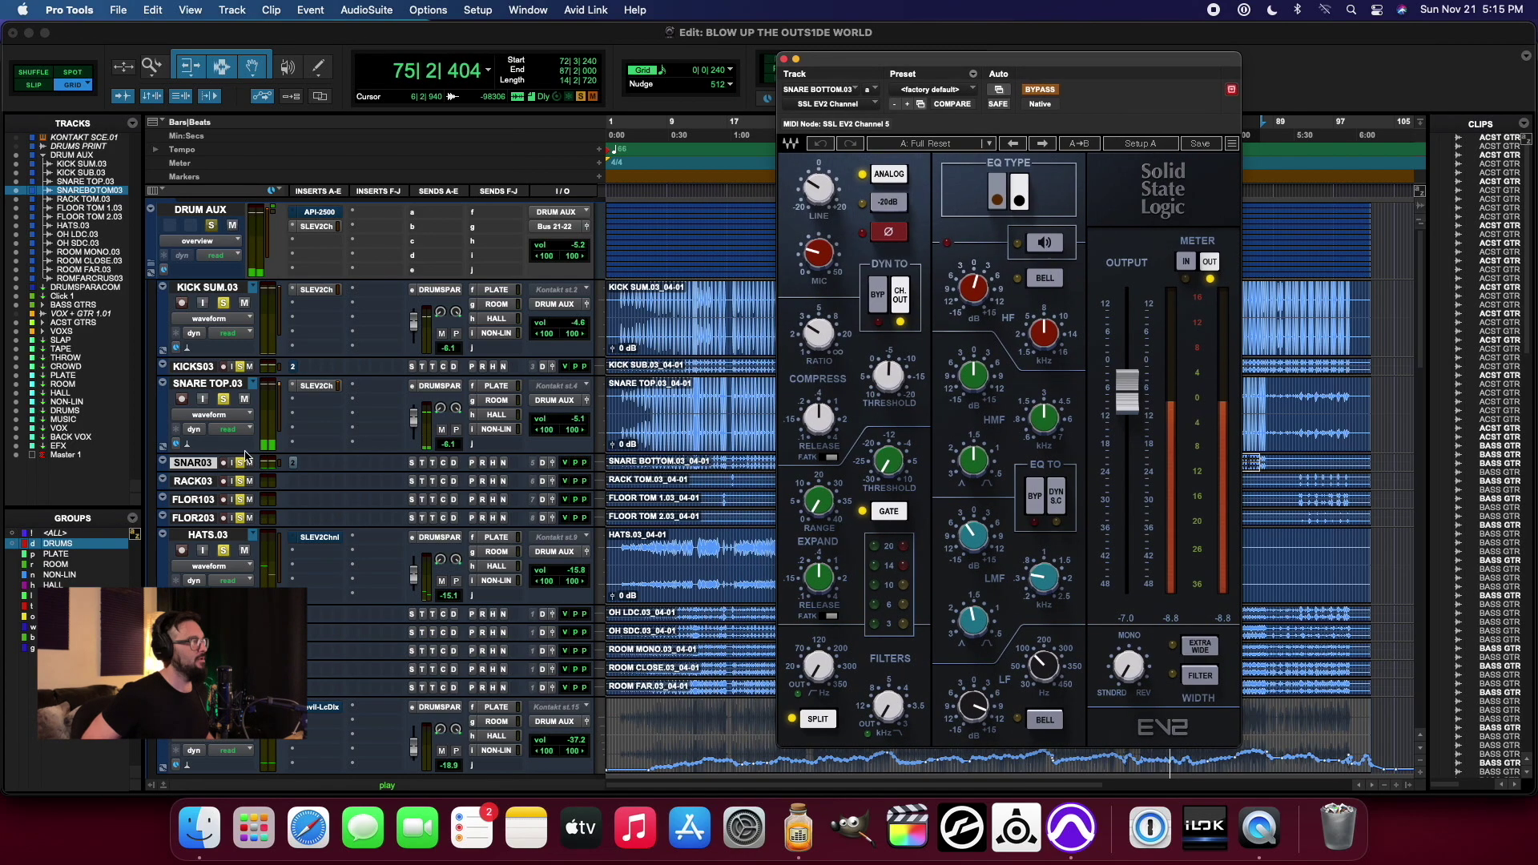
left_click(319, 388)
left_click_drag(328, 34, 624, 64)
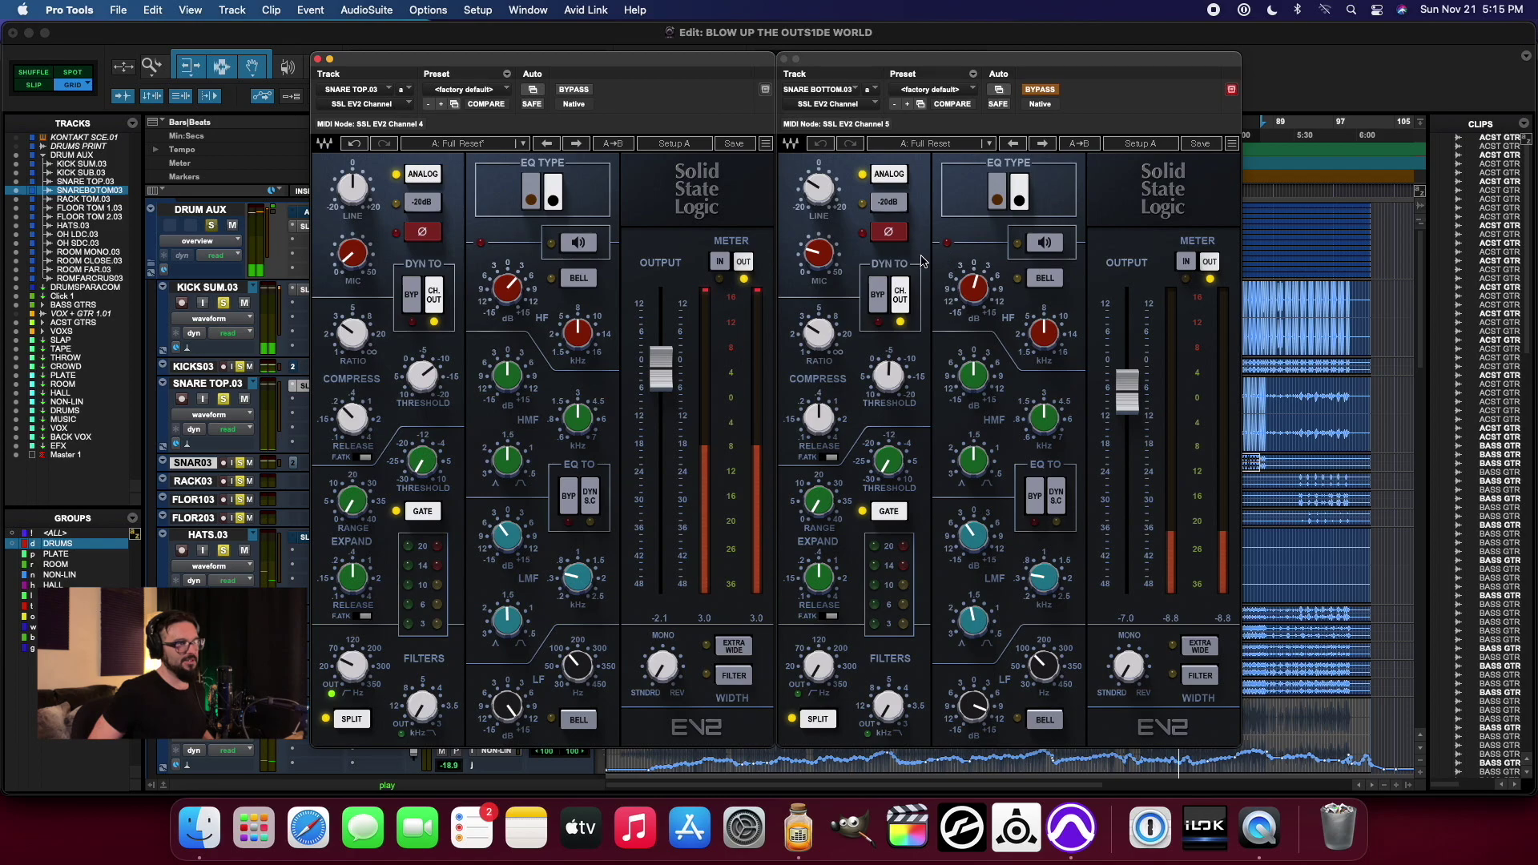
Step: Take the SNARE BOTTOM.03 SSL EV2 Channel out of bypass and close both snare plugin windows
left_click(818, 267)
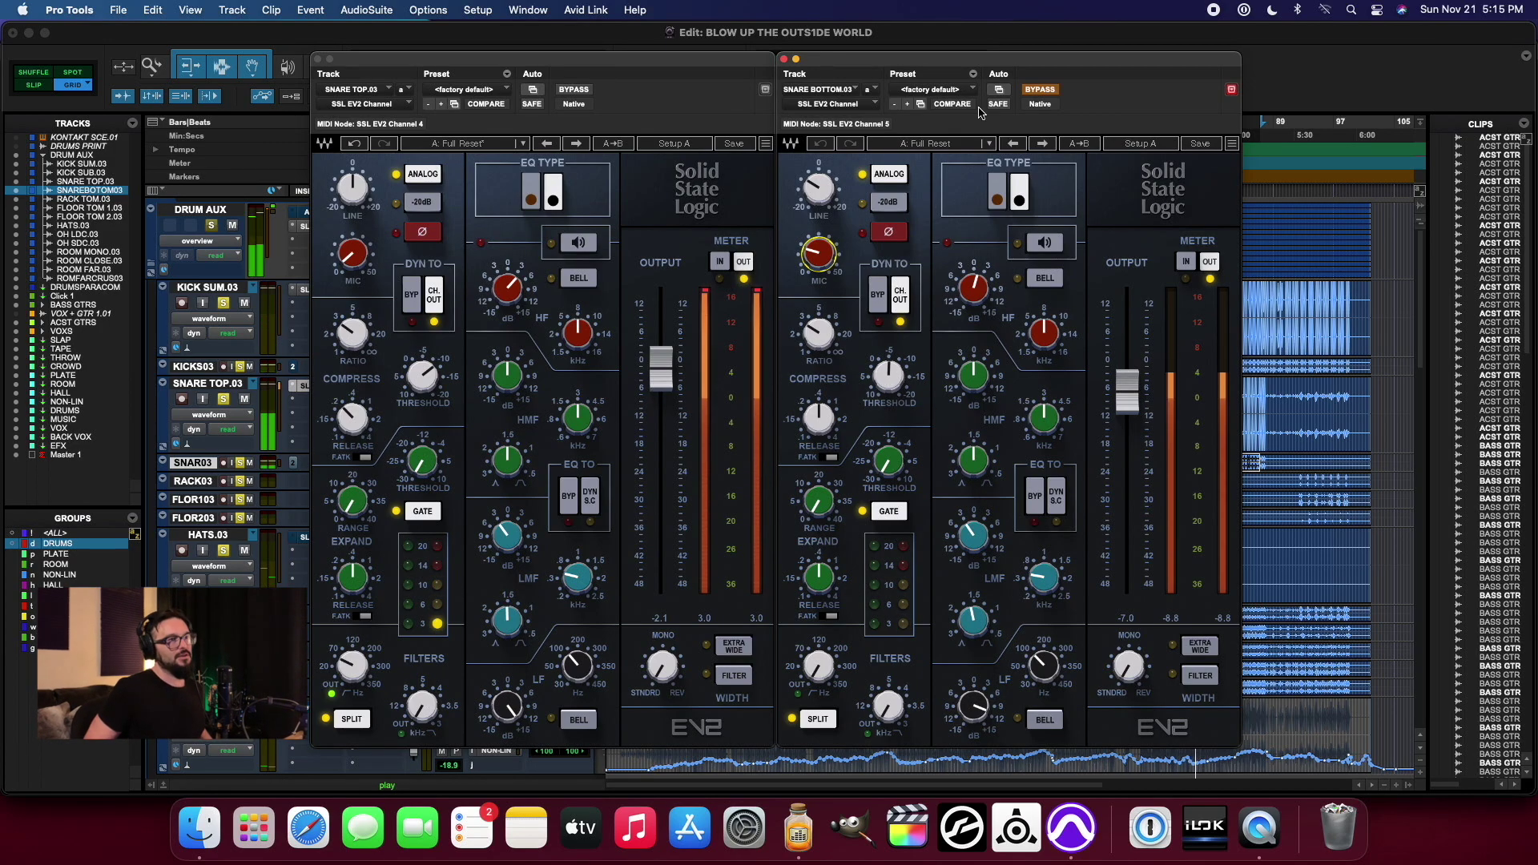
left_click(1040, 90)
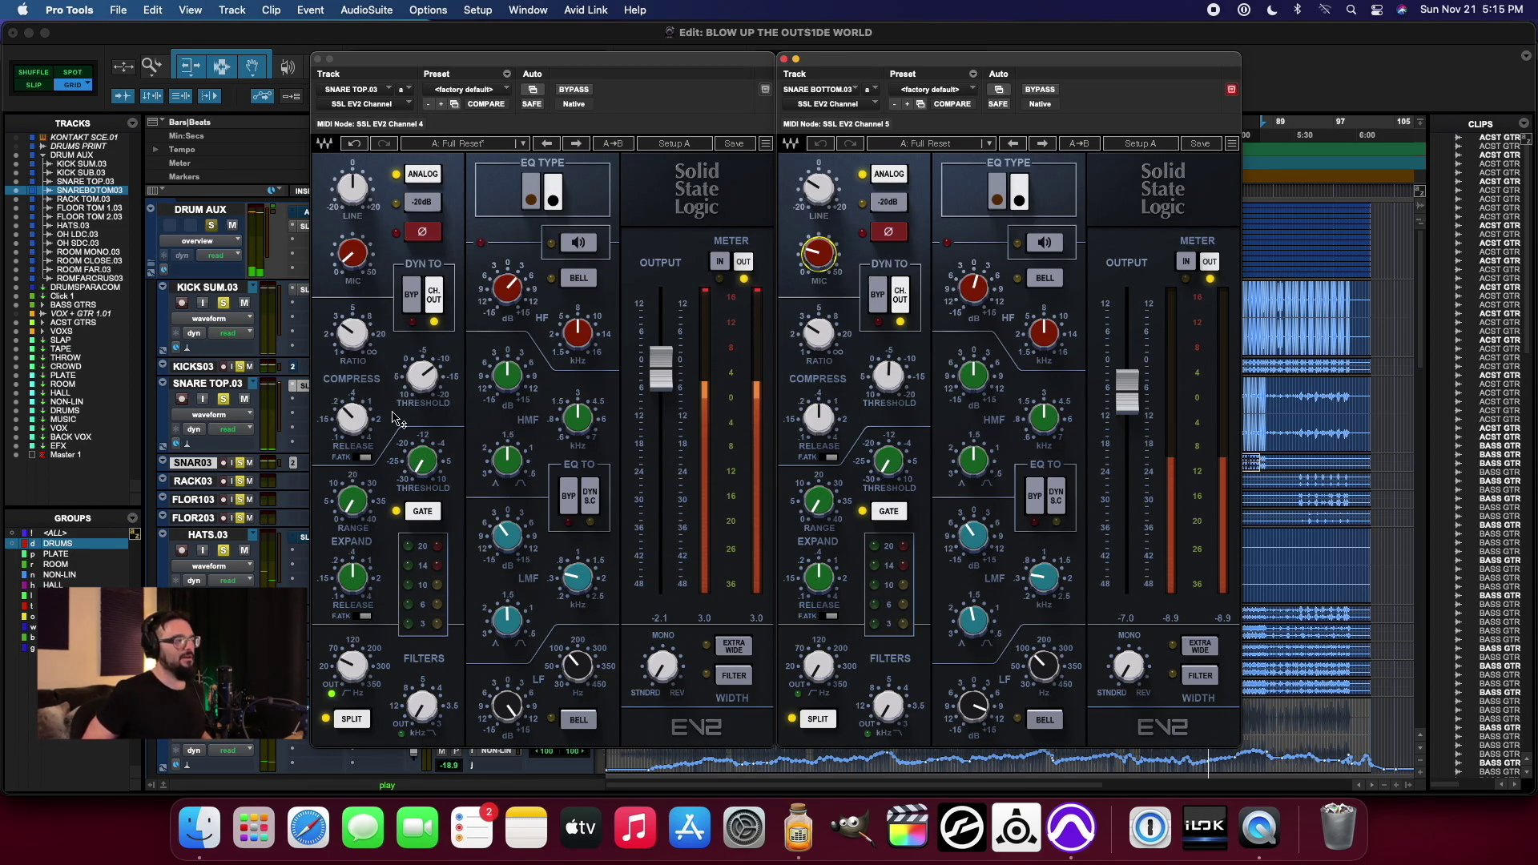
left_click(318, 60)
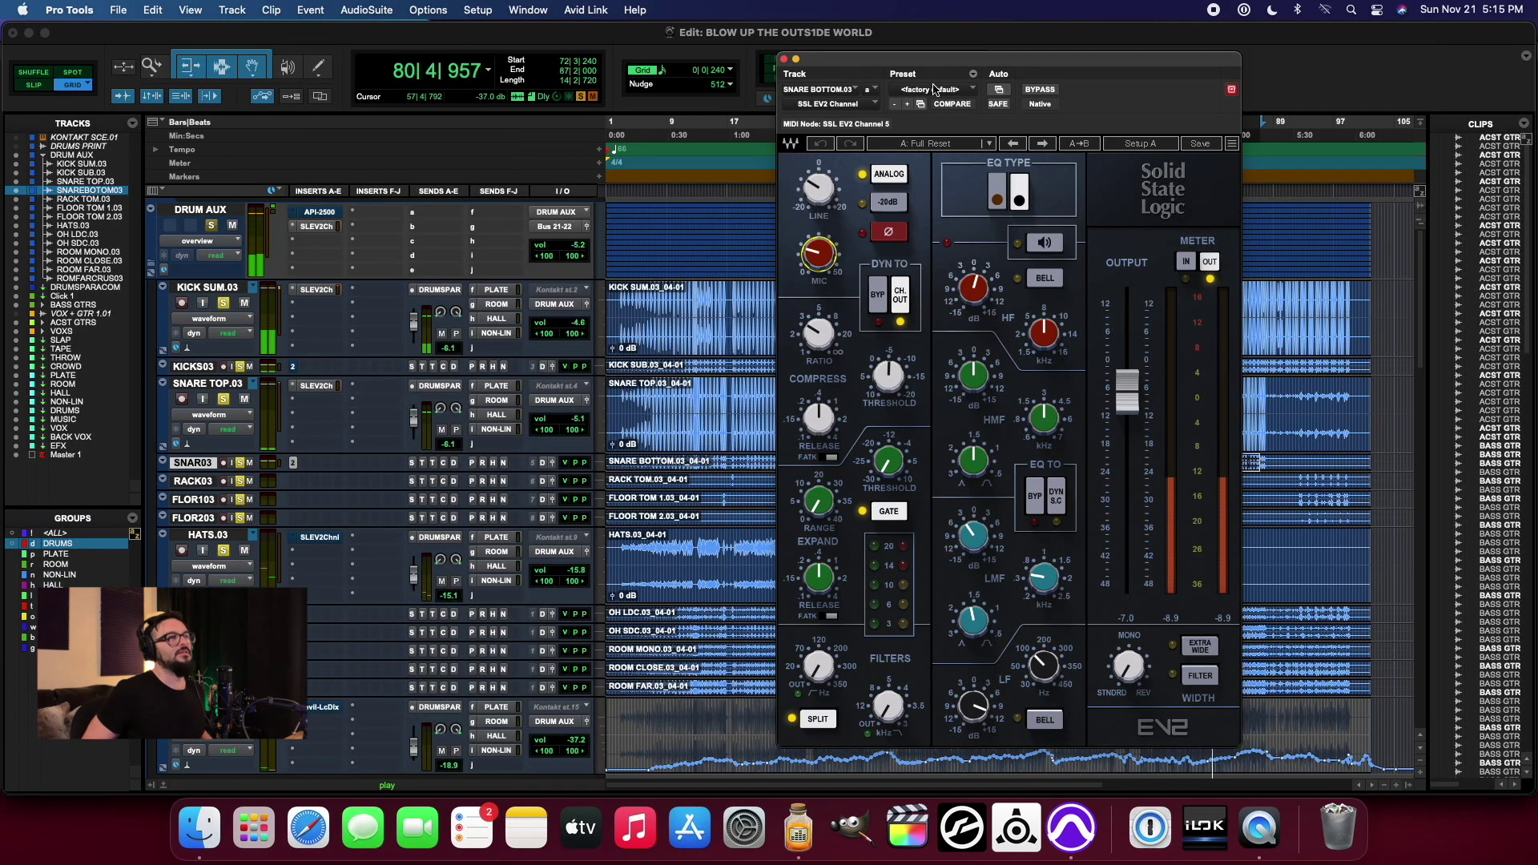
left_click(786, 60)
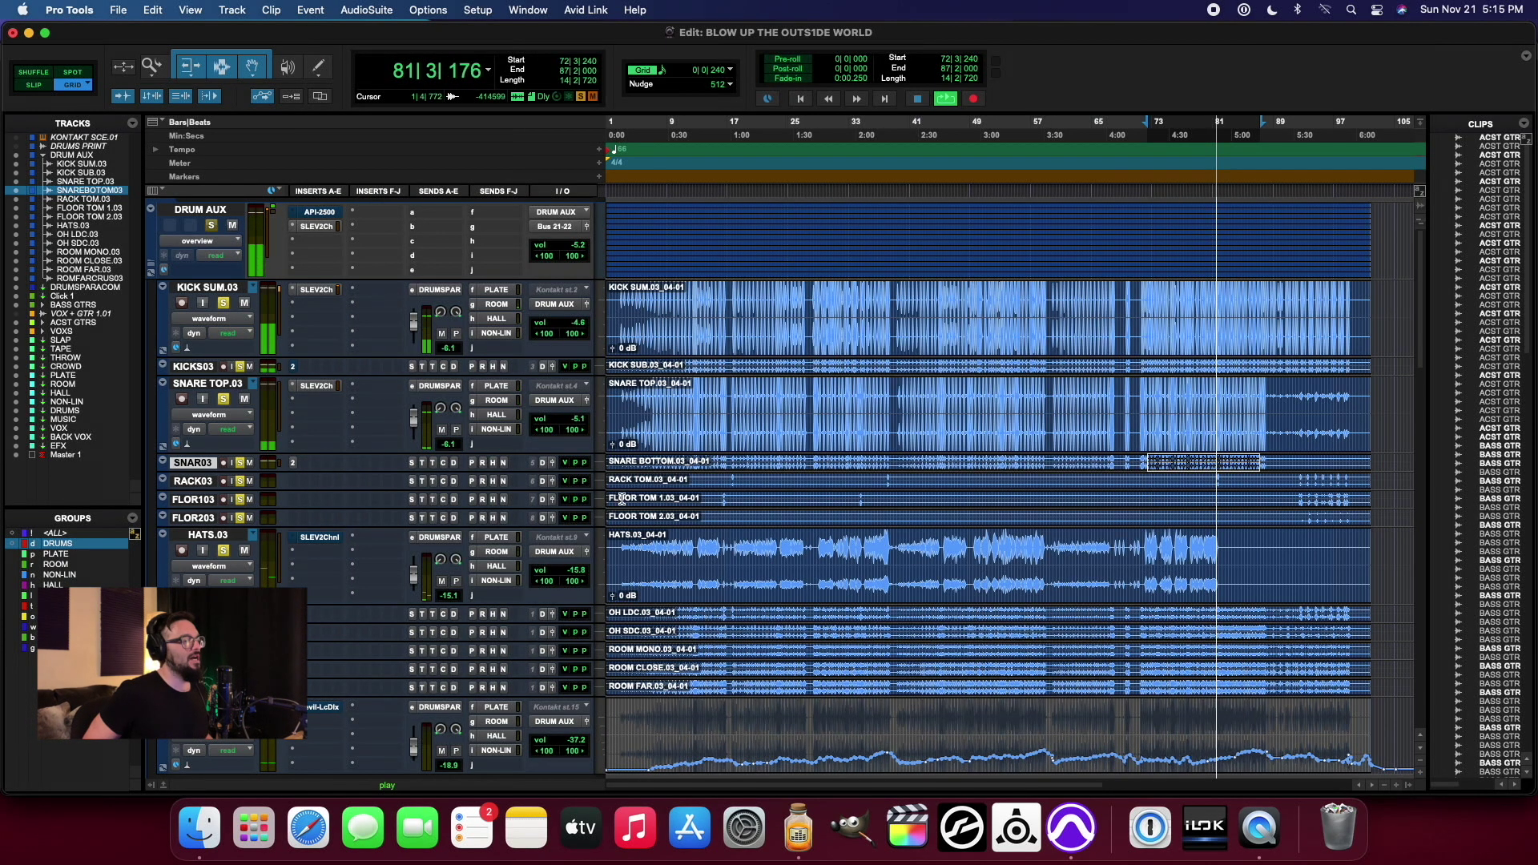
Step: Select the RACK TOM.03 track and reduce all the drum tracks to a compact height
left_click(564, 469)
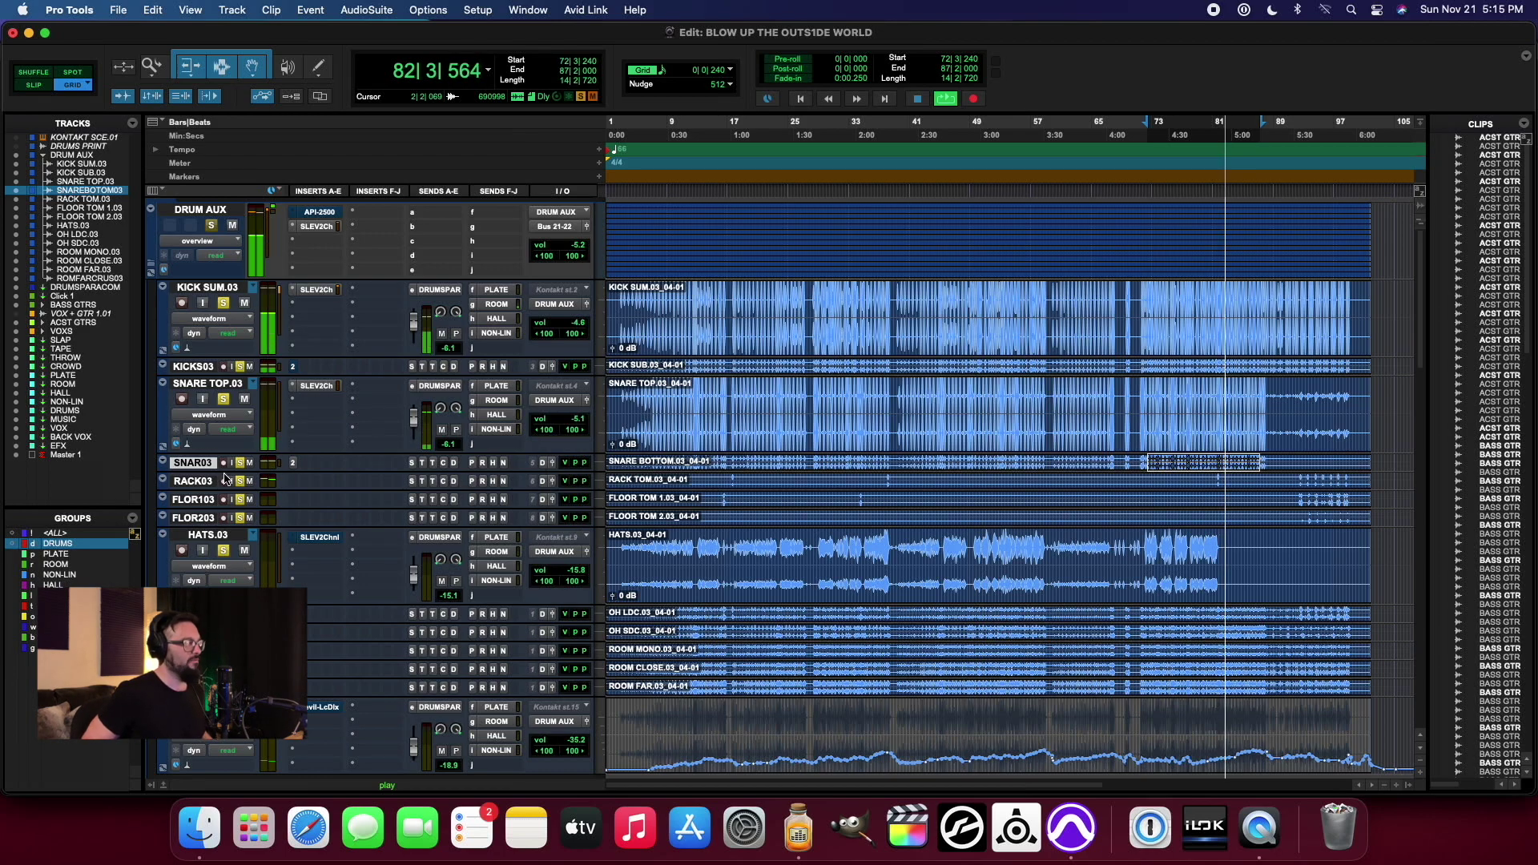
left_click(193, 481)
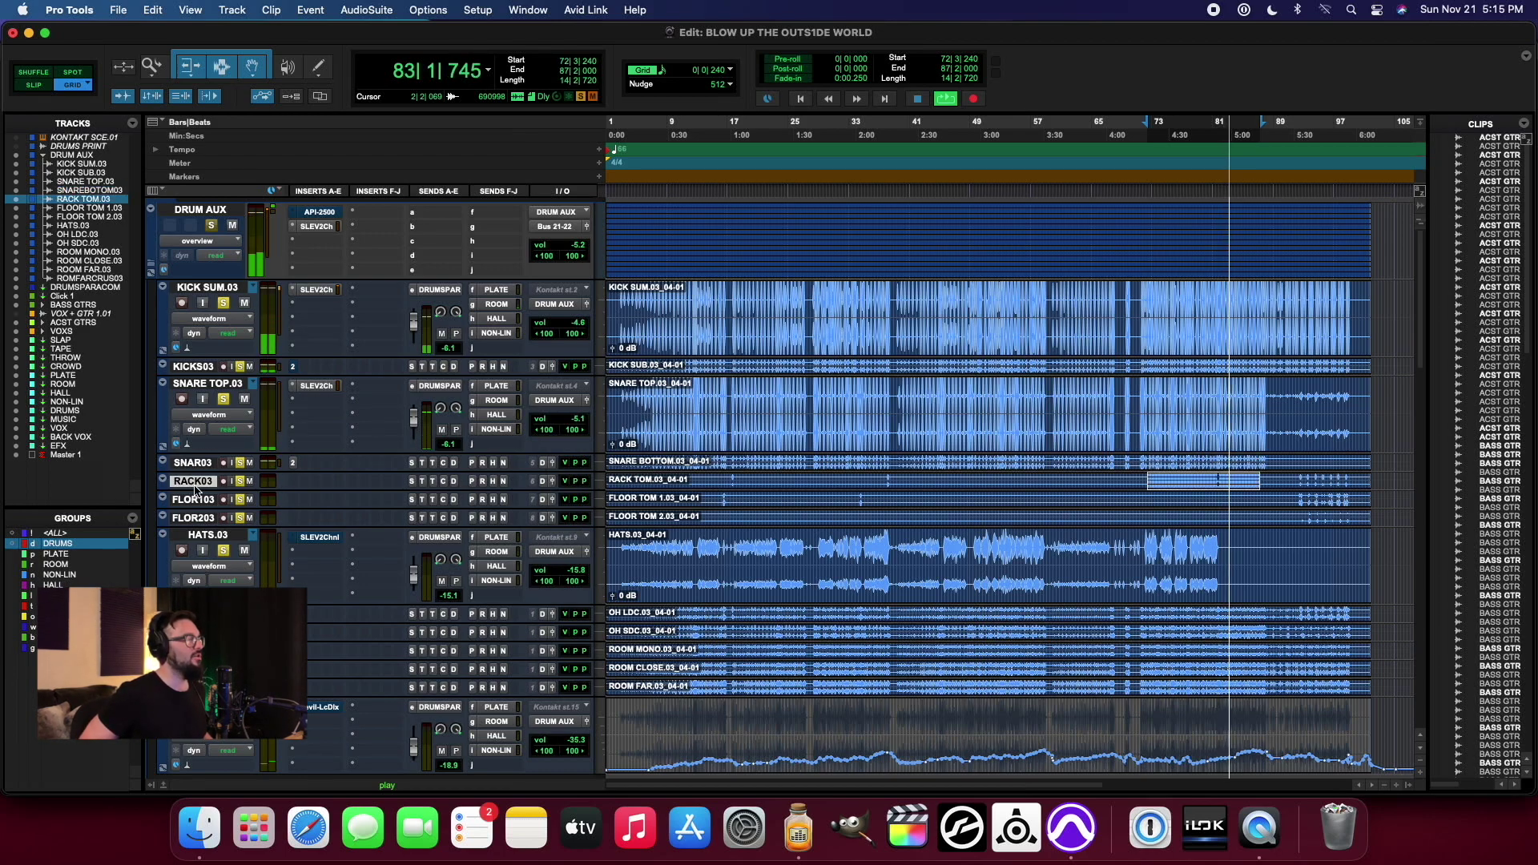
left_click(180, 506)
left_click(199, 524)
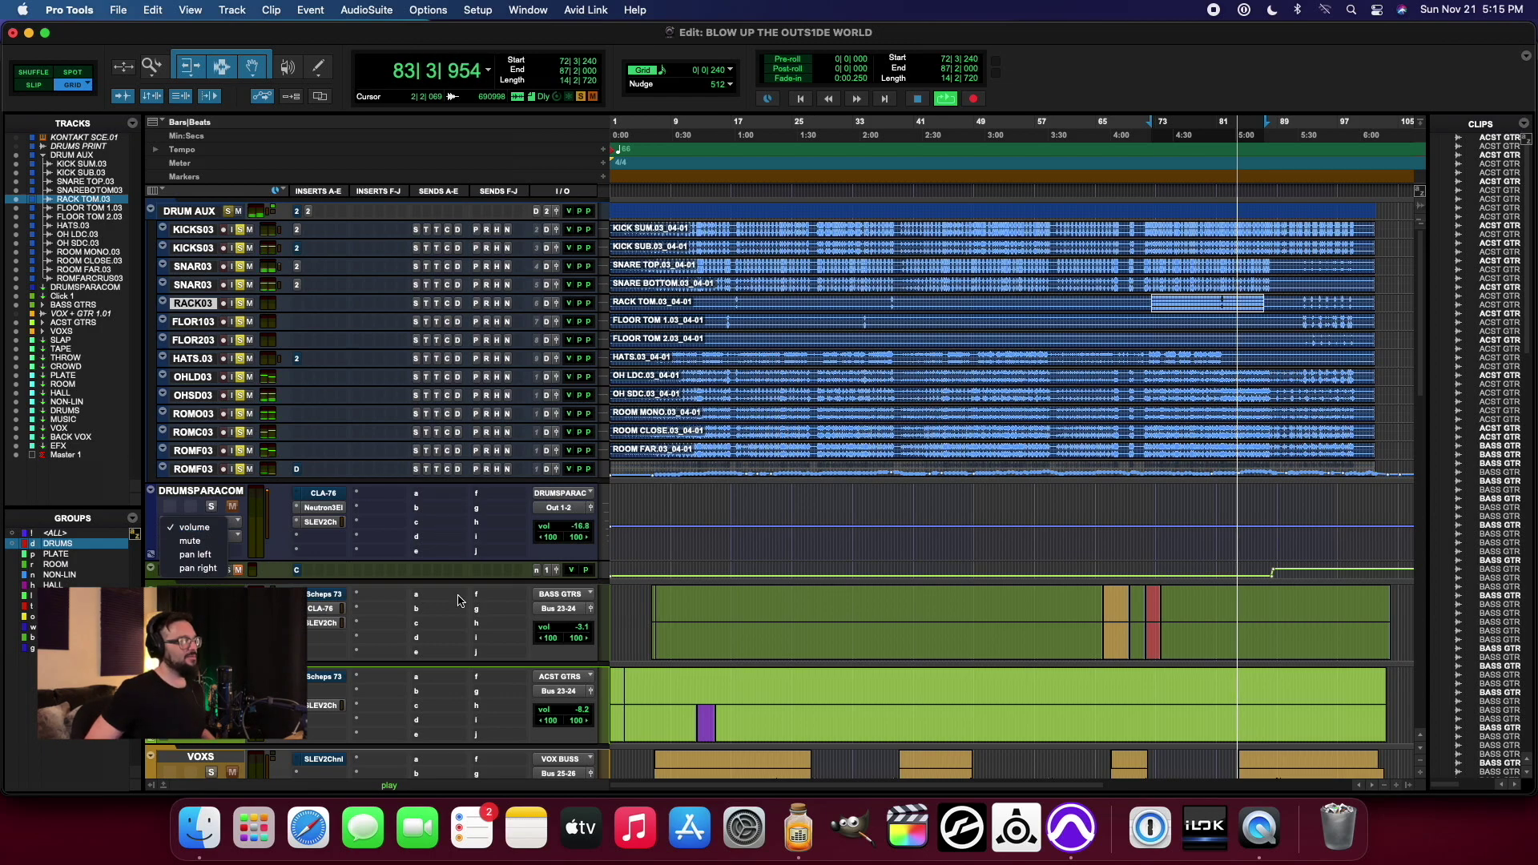
Step: Activate the SSL EV2 Channel on KICK SUB.03 and place its window beside the KICK SUM.03 plugin window
left_click(296, 250)
left_click(1042, 90)
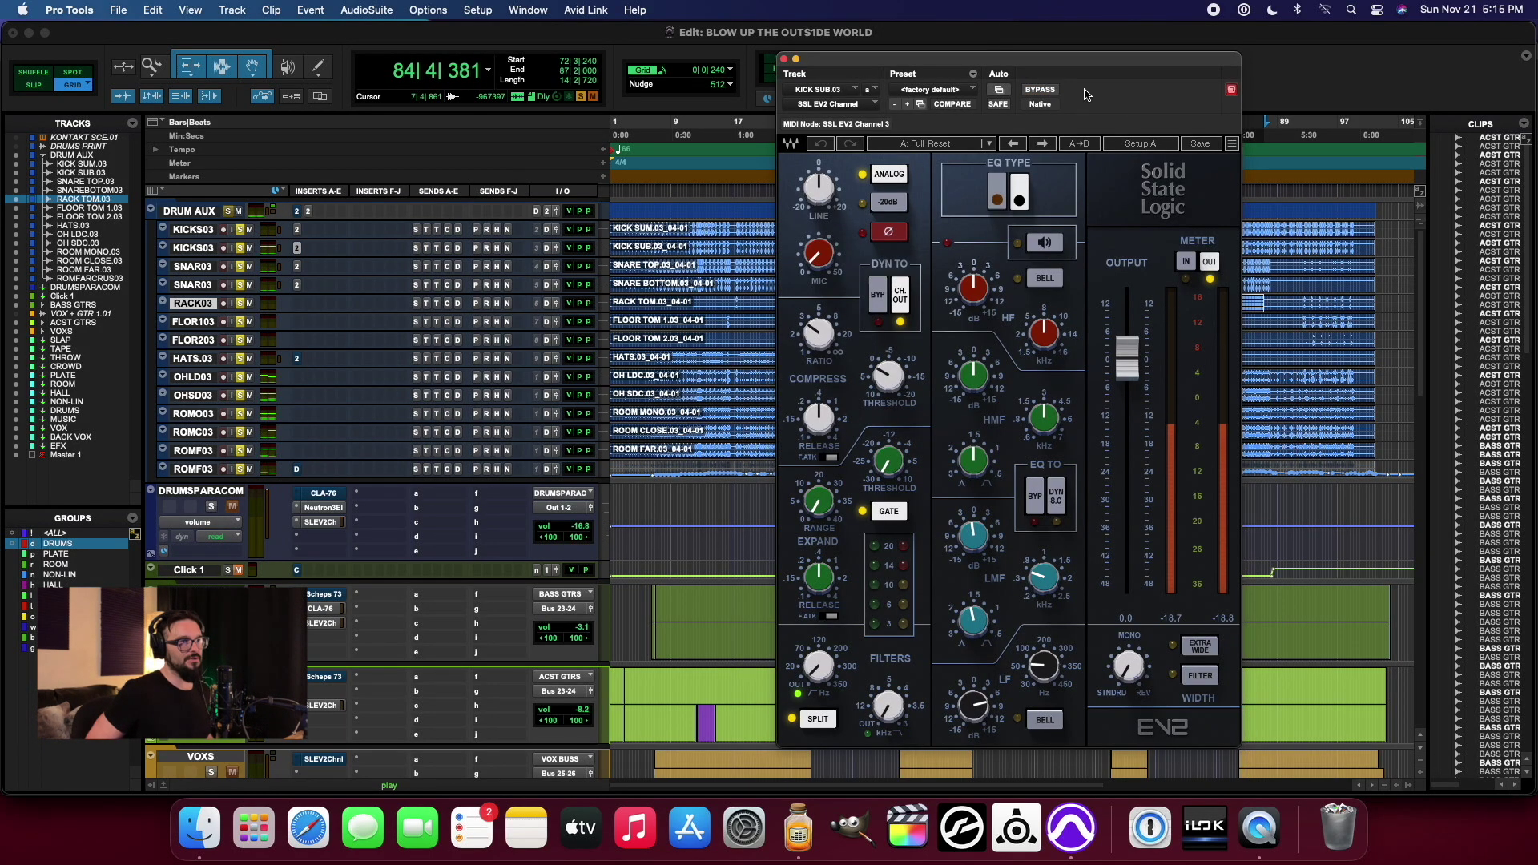
left_click(297, 230)
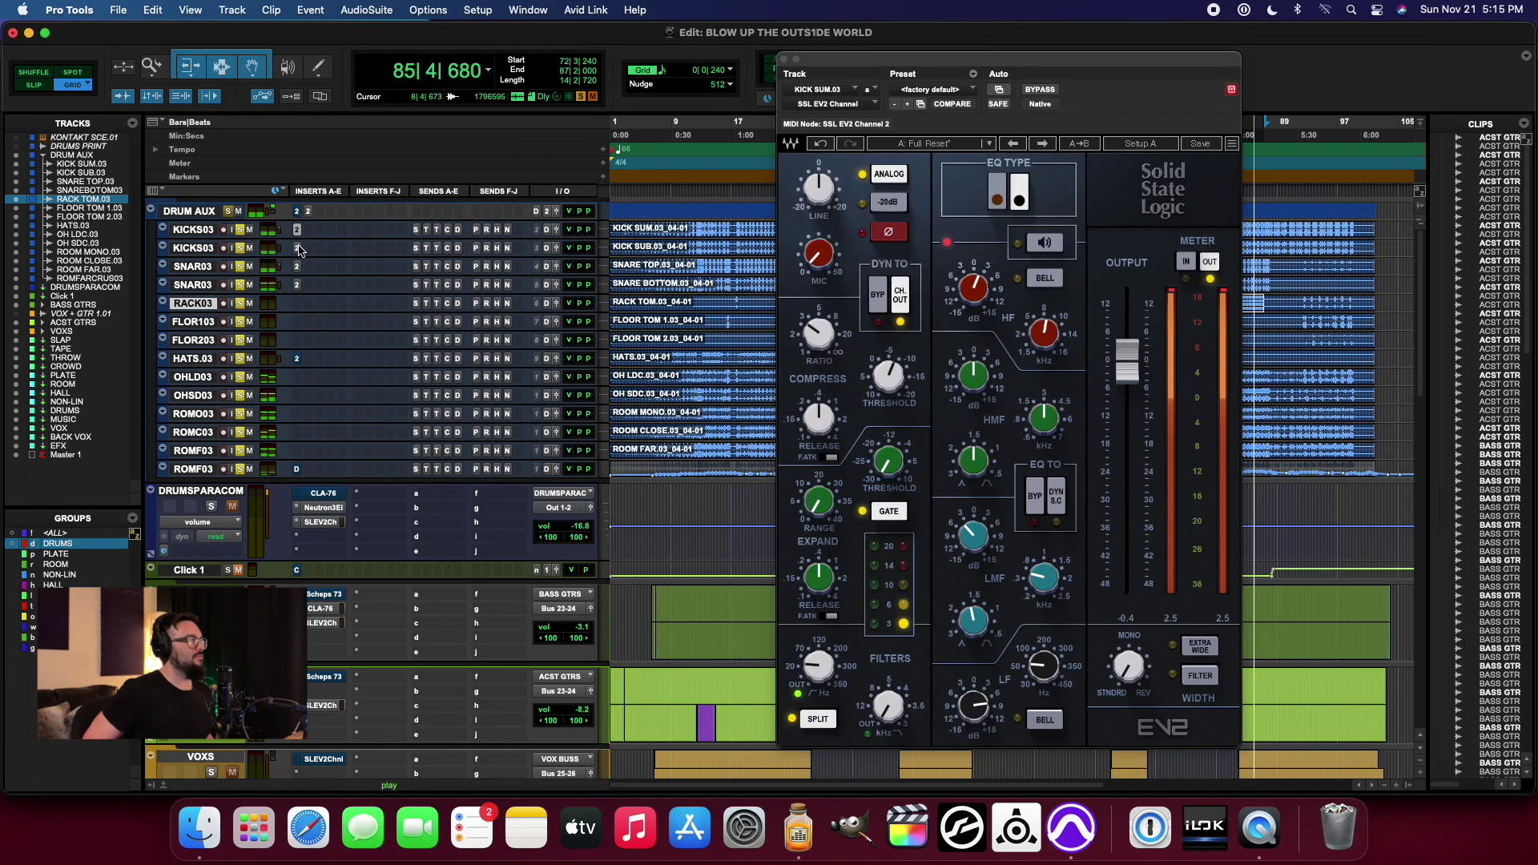
left_click(297, 249, "shift")
left_click_drag(395, 27, 700, 63)
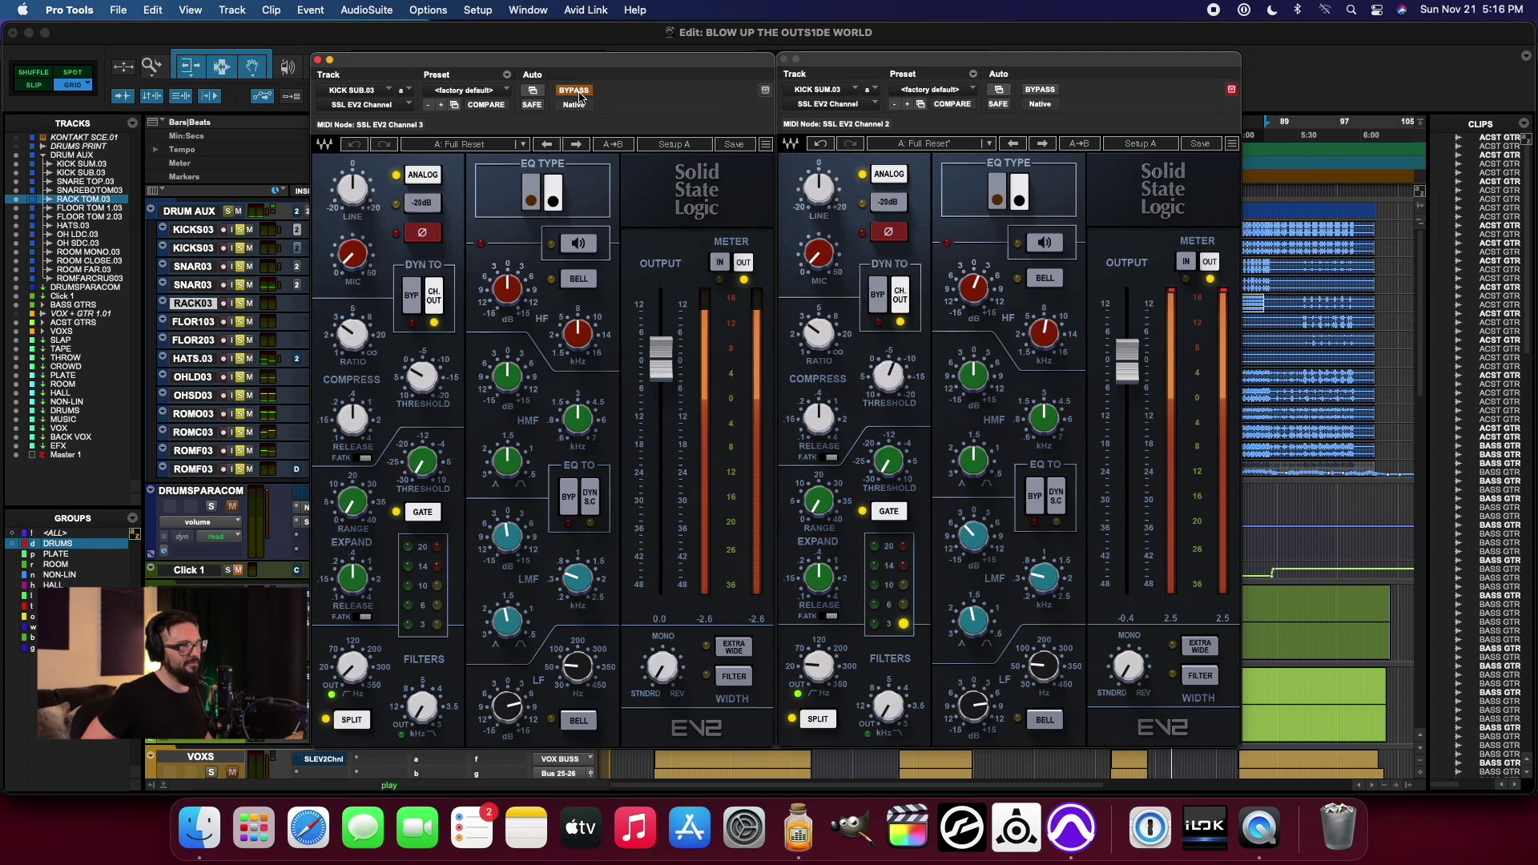
Step: Compare the KICK SUB.03 SSL EV2 Channel bypassed and active, leave it active and close both kick plugin windows
left_click(577, 91)
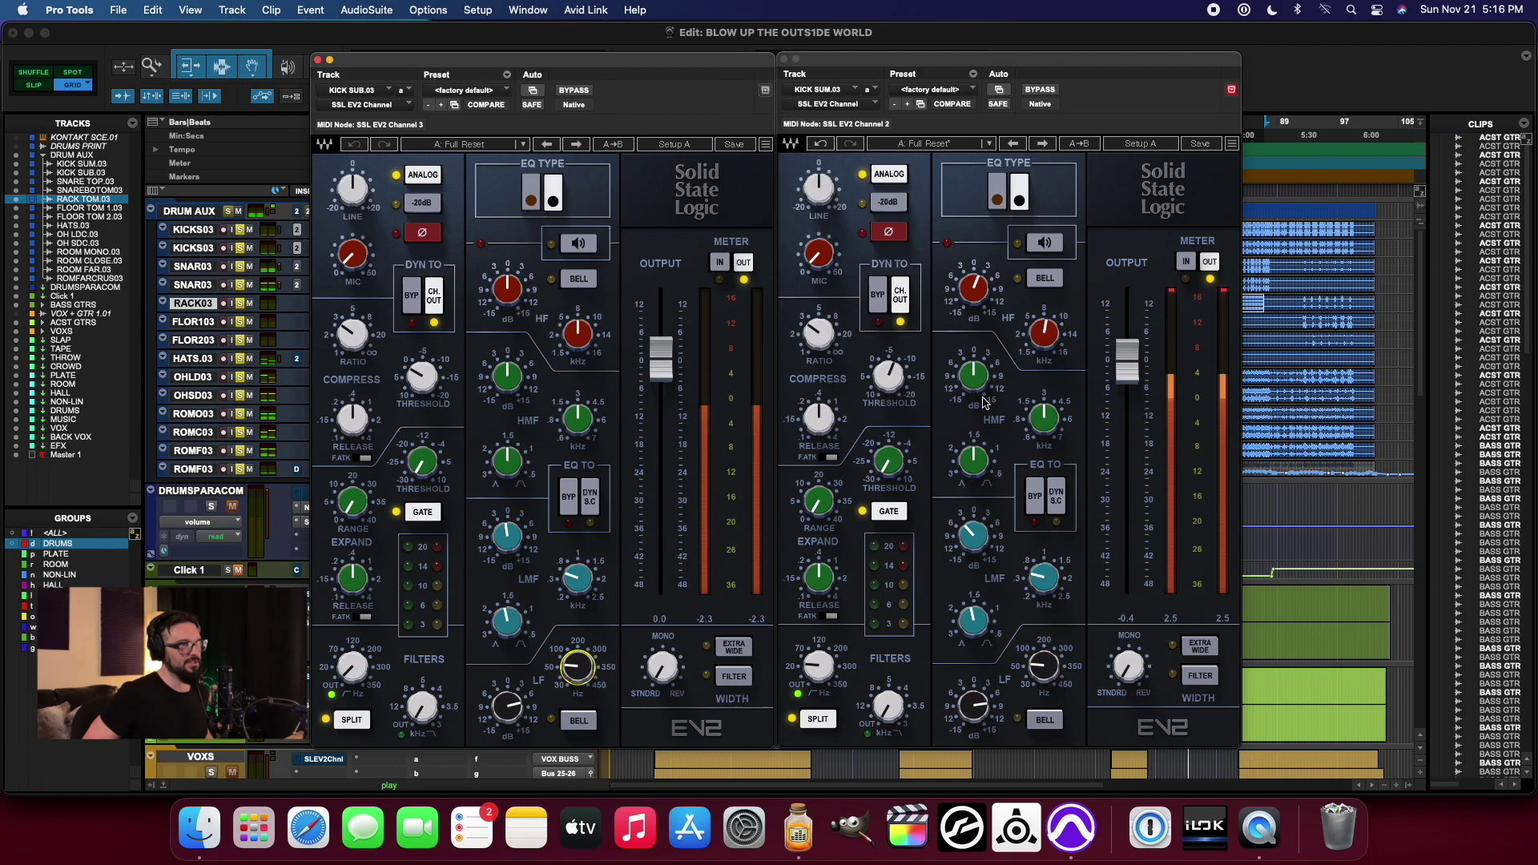
left_click(318, 60)
left_click(783, 60)
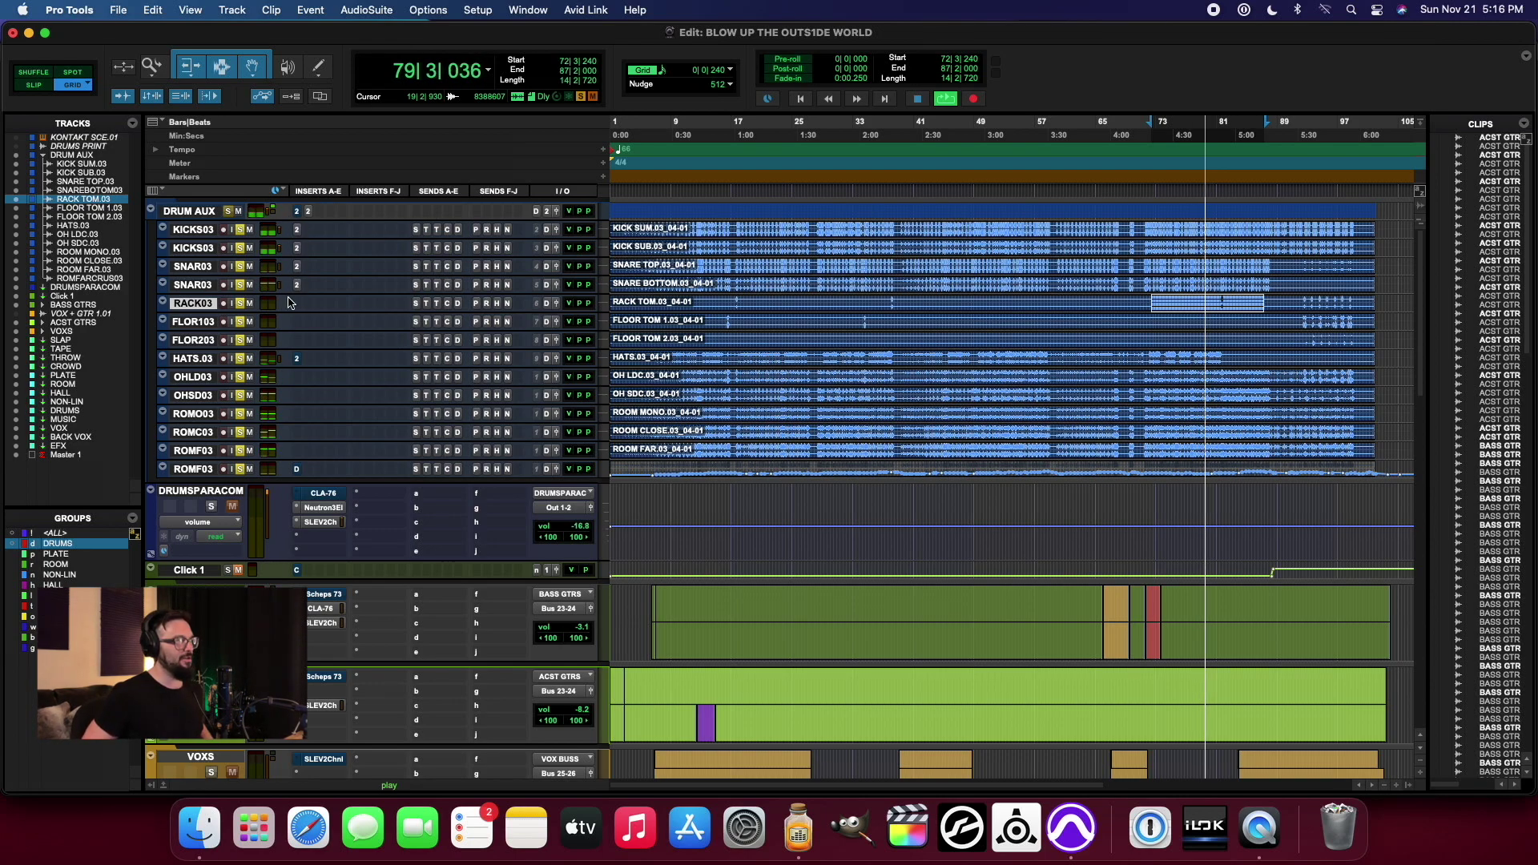
Step: Open and activate the SSL EV2 Channel on HATS.03, move its window off the timeline and play the drums from about bar 45
left_click(297, 360)
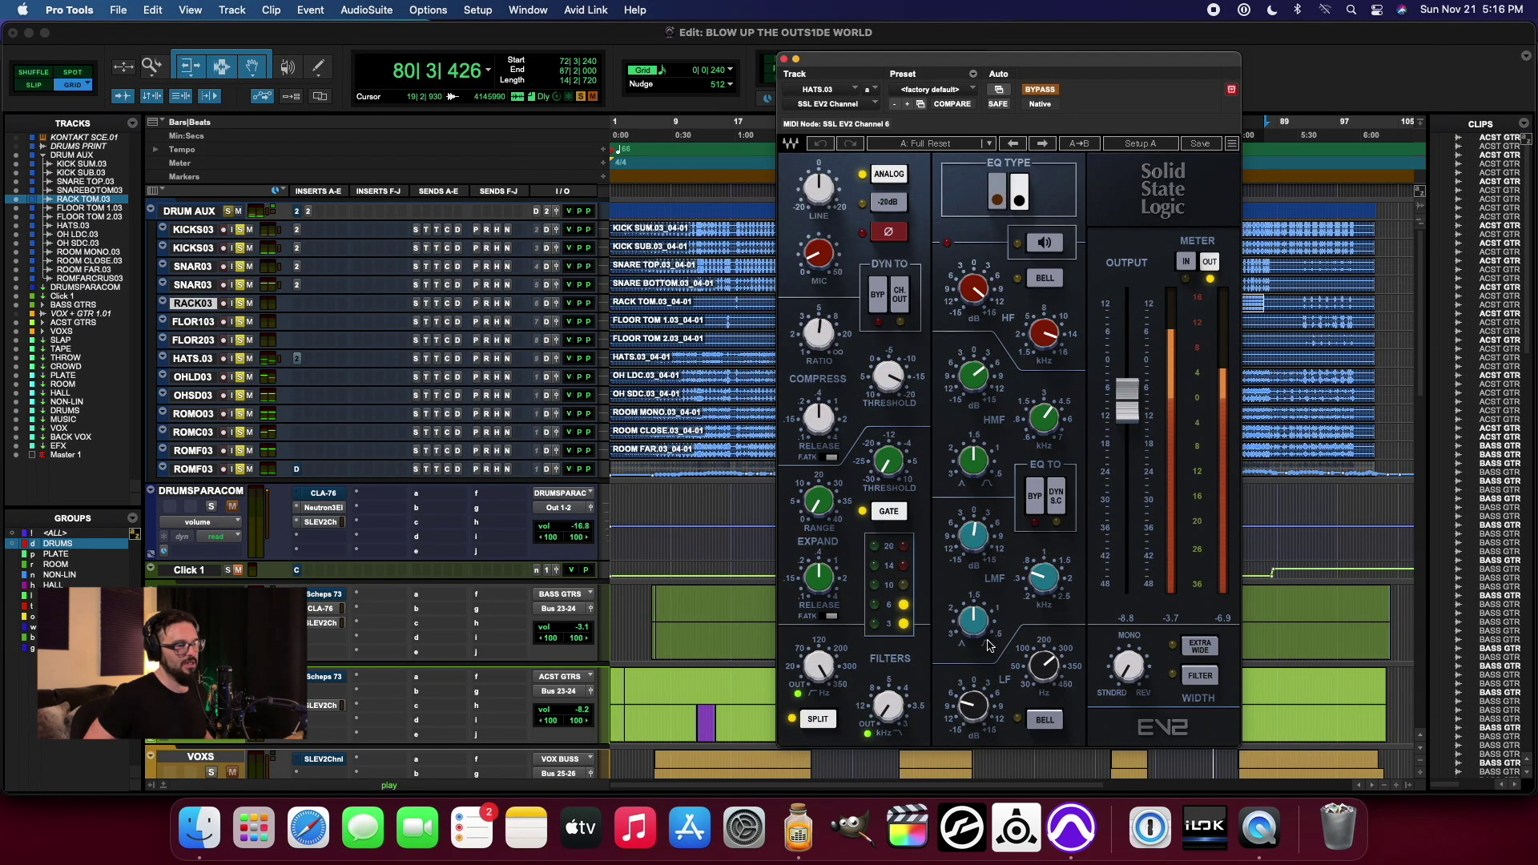
mouse_move(815, 676)
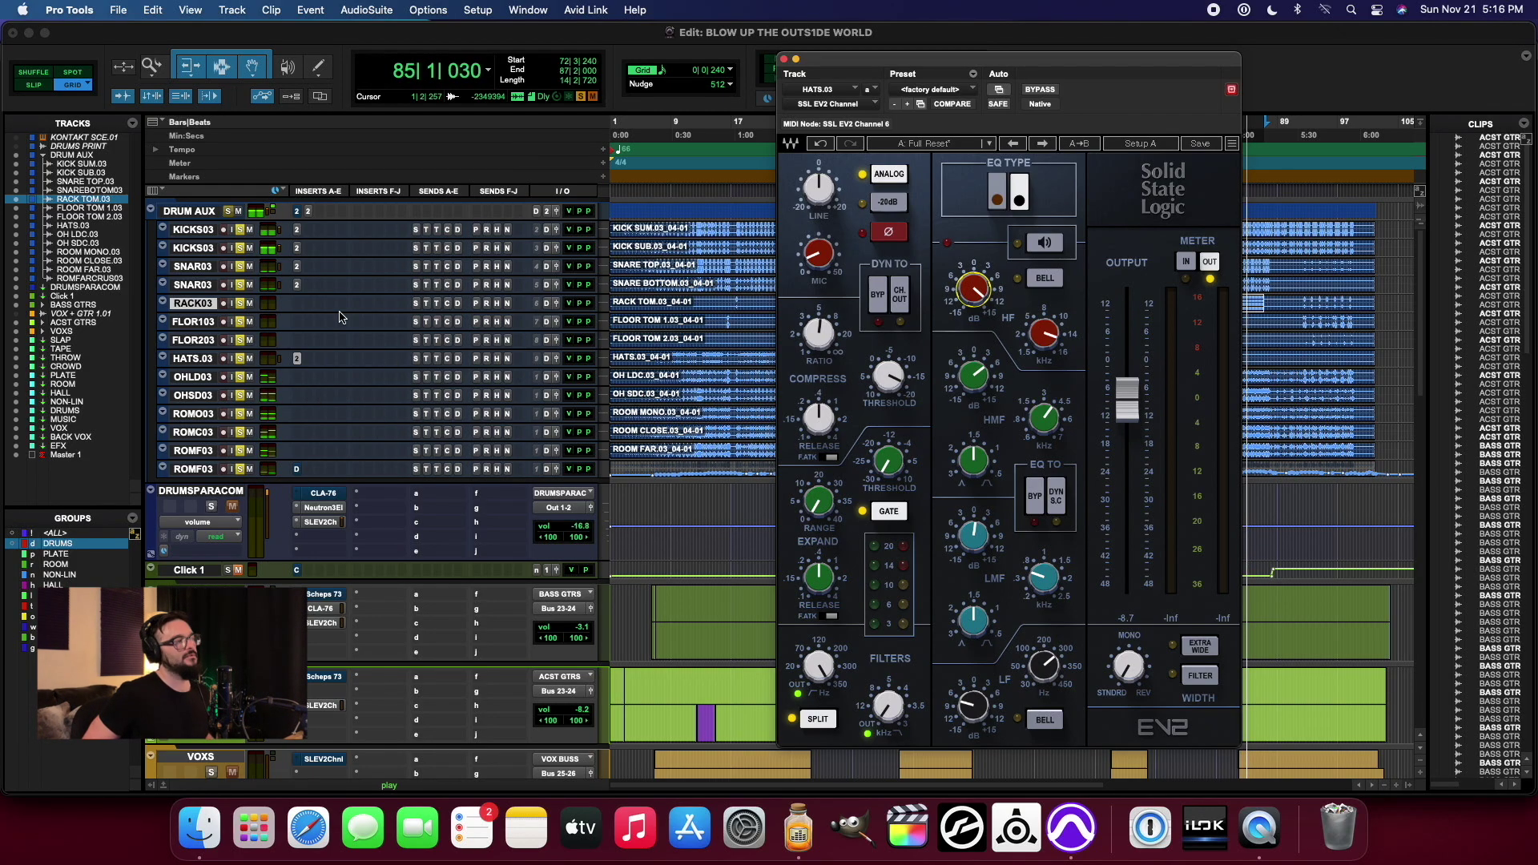
left_click_drag(1087, 61, 699, 88)
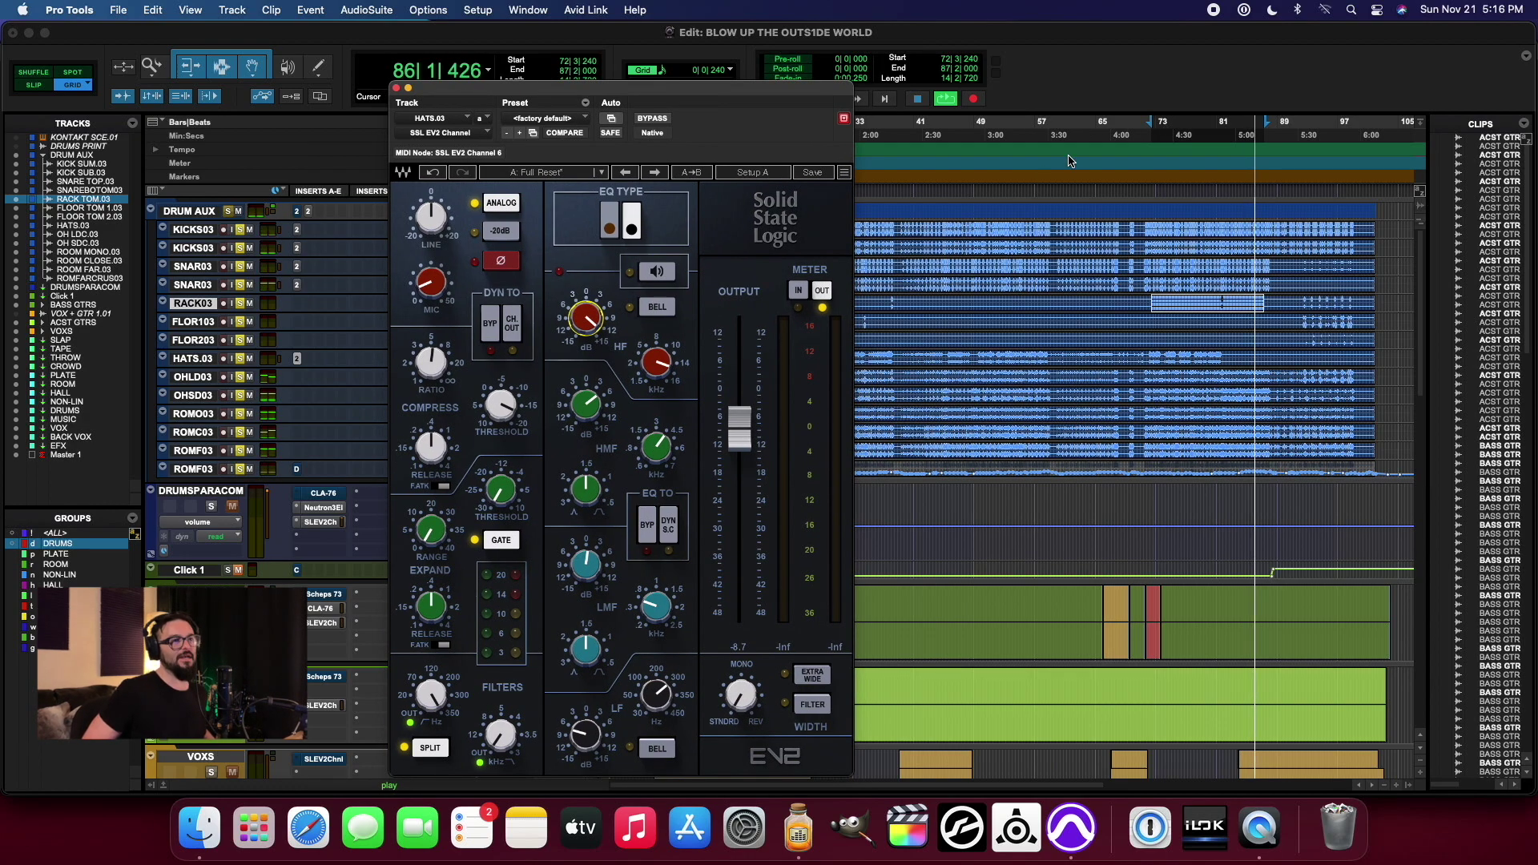
left_click(952, 138)
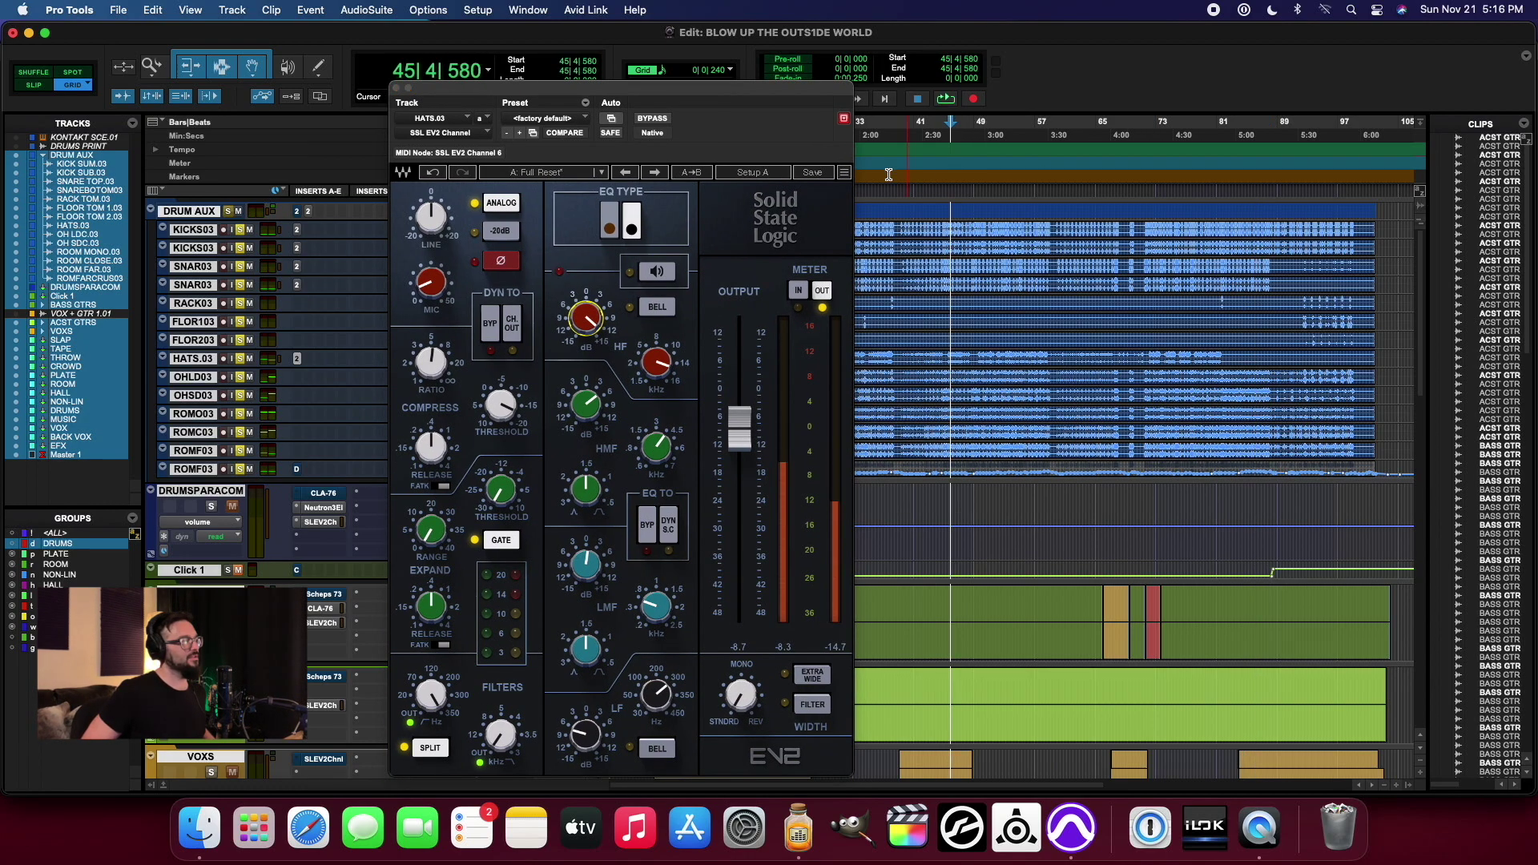
left_click(803, 137)
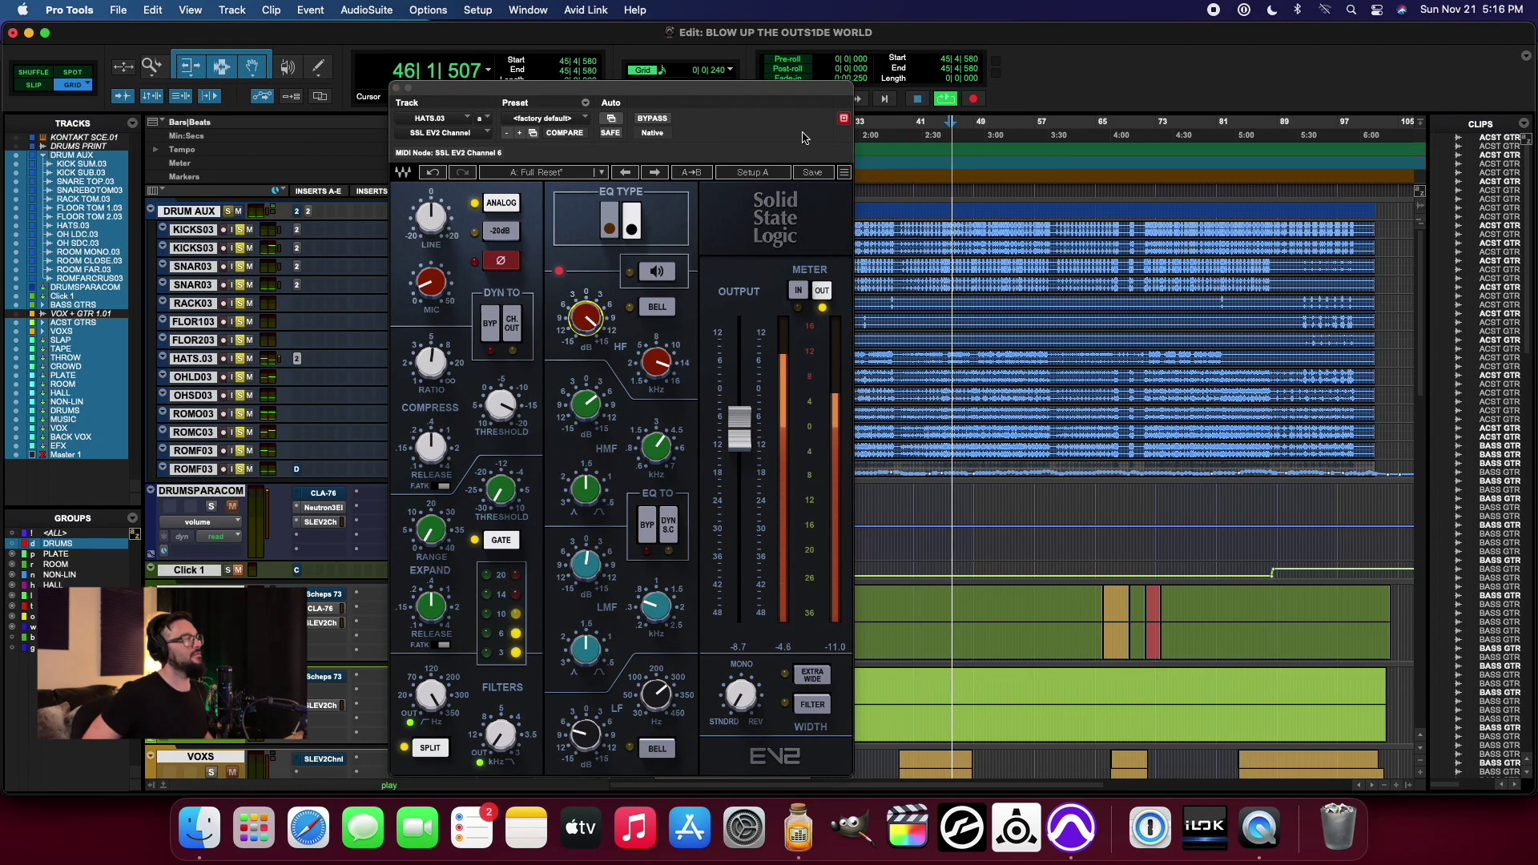
Step: Compare the hats with the HATS.03 plugin bypassed and active, replaying from about bar 44, and close its window with the plugin active
left_click(651, 118)
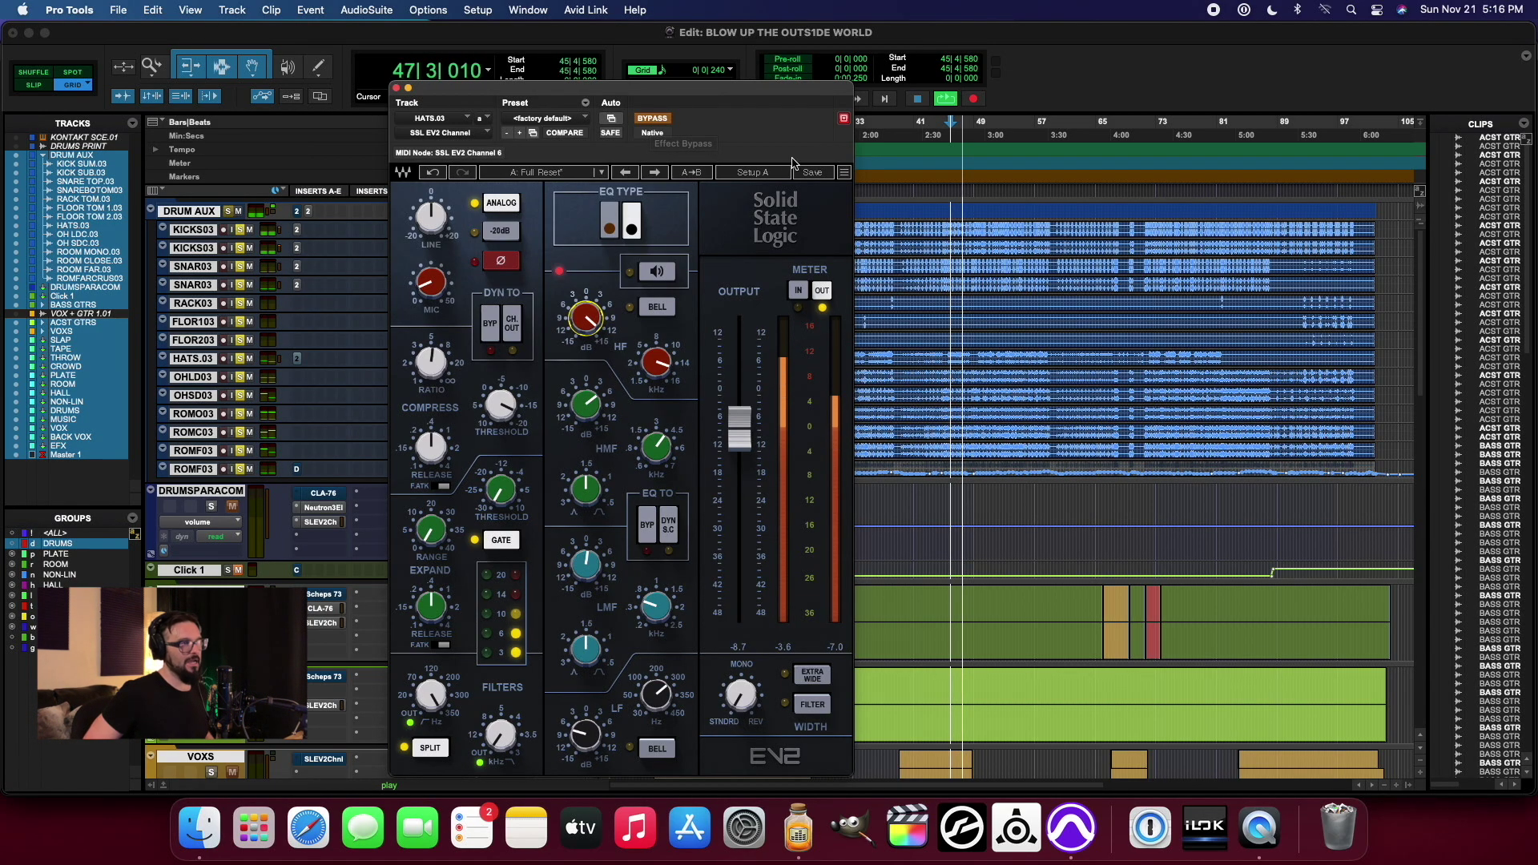
left_click(651, 118)
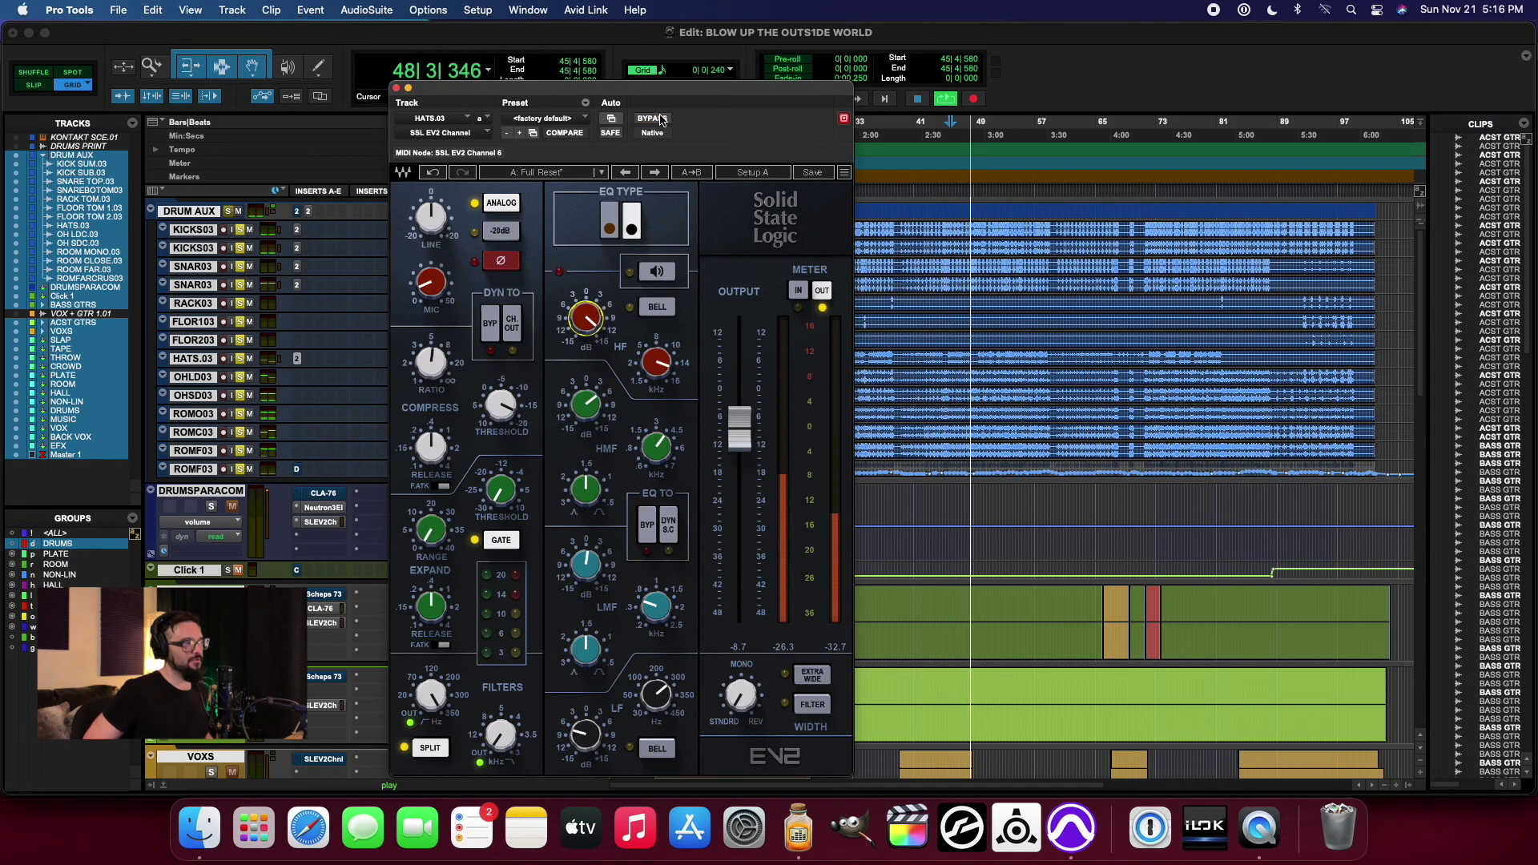
left_click(940, 120)
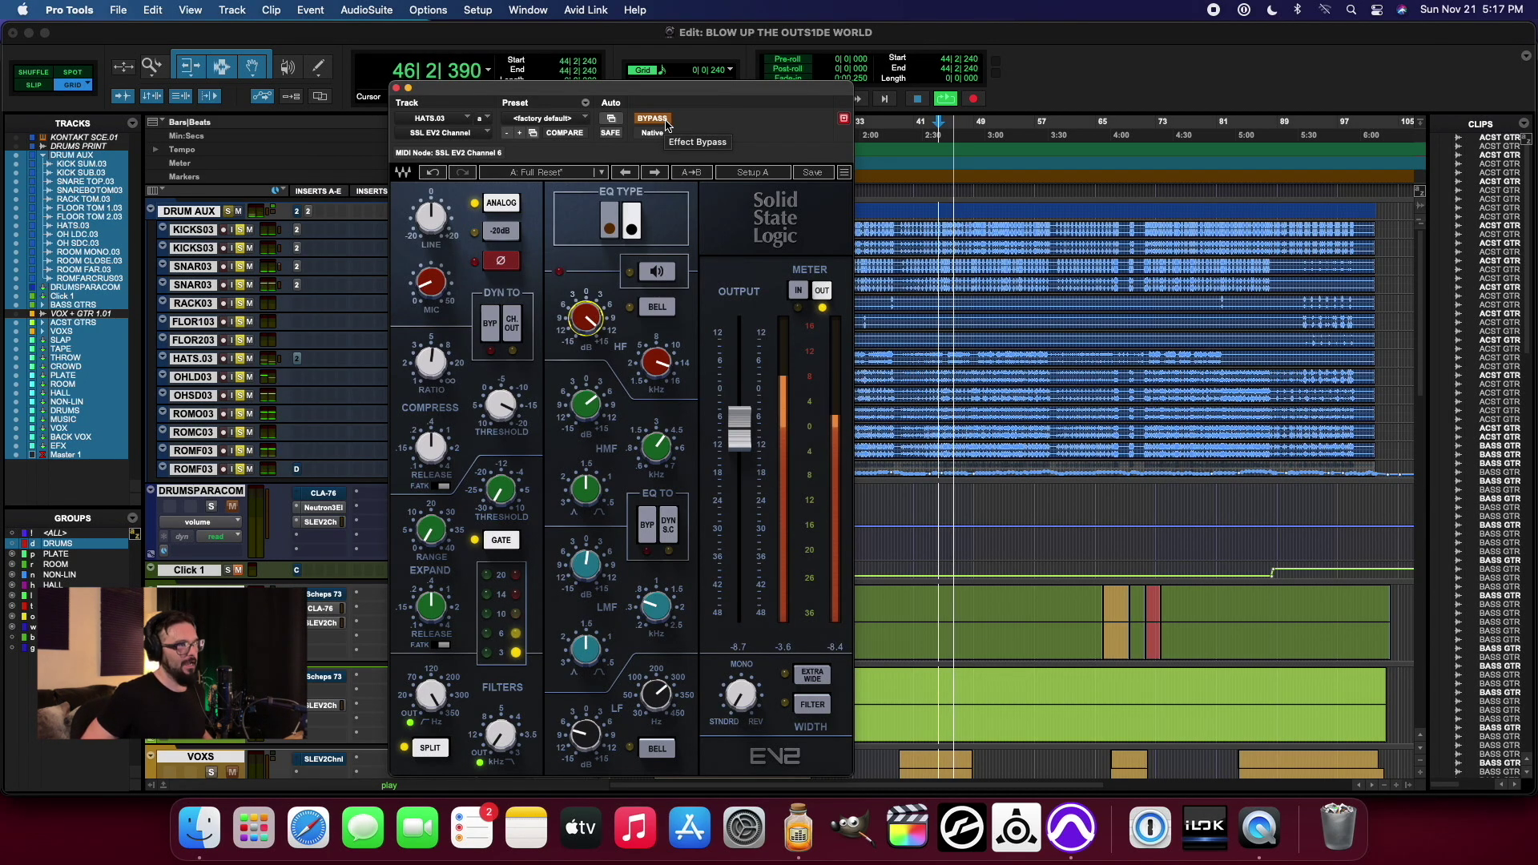
left_click(652, 118)
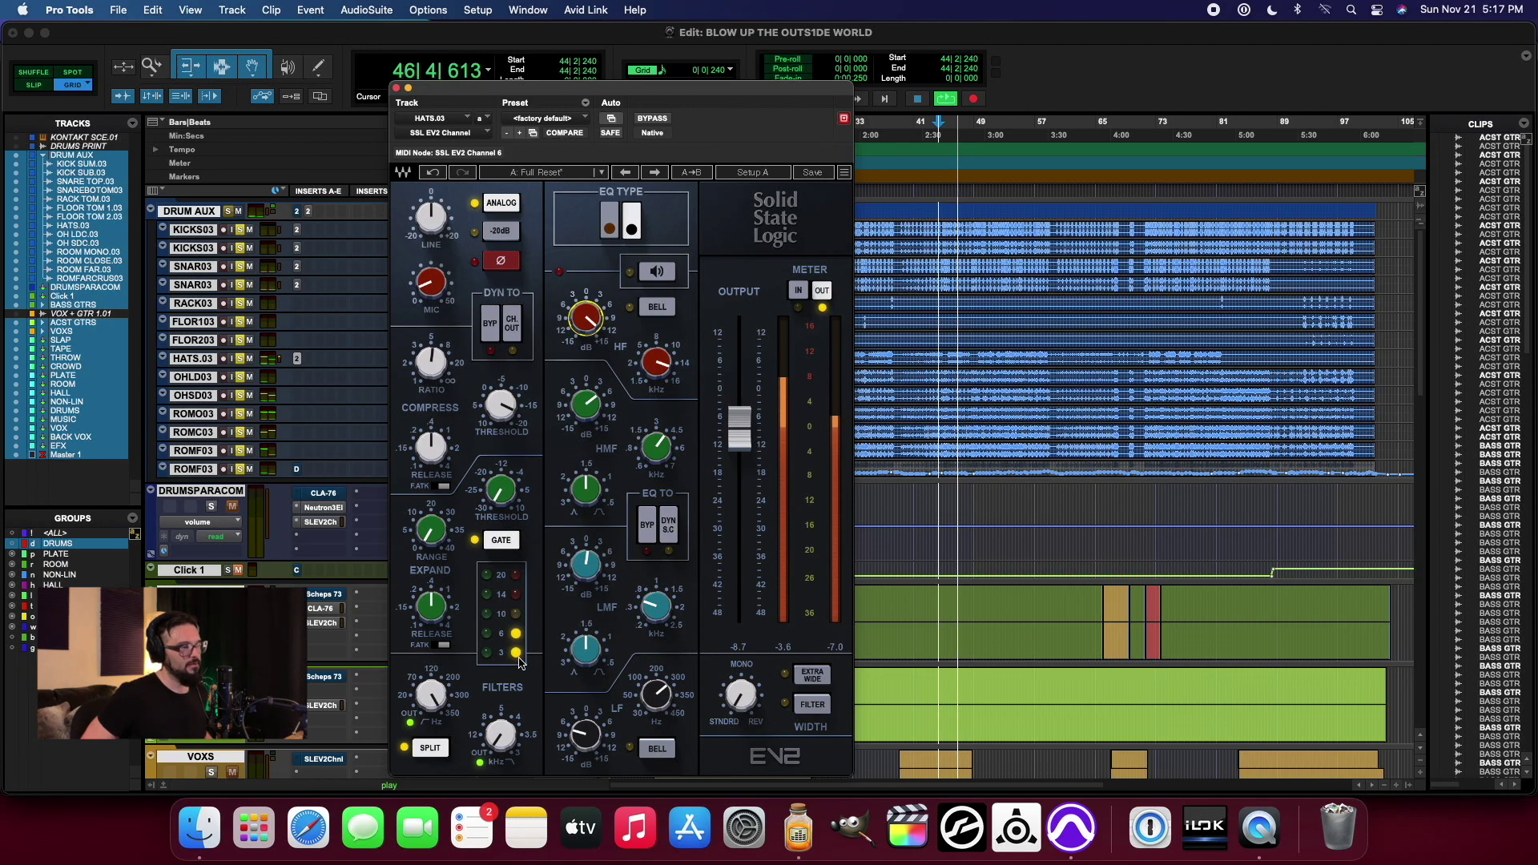
left_click(395, 88)
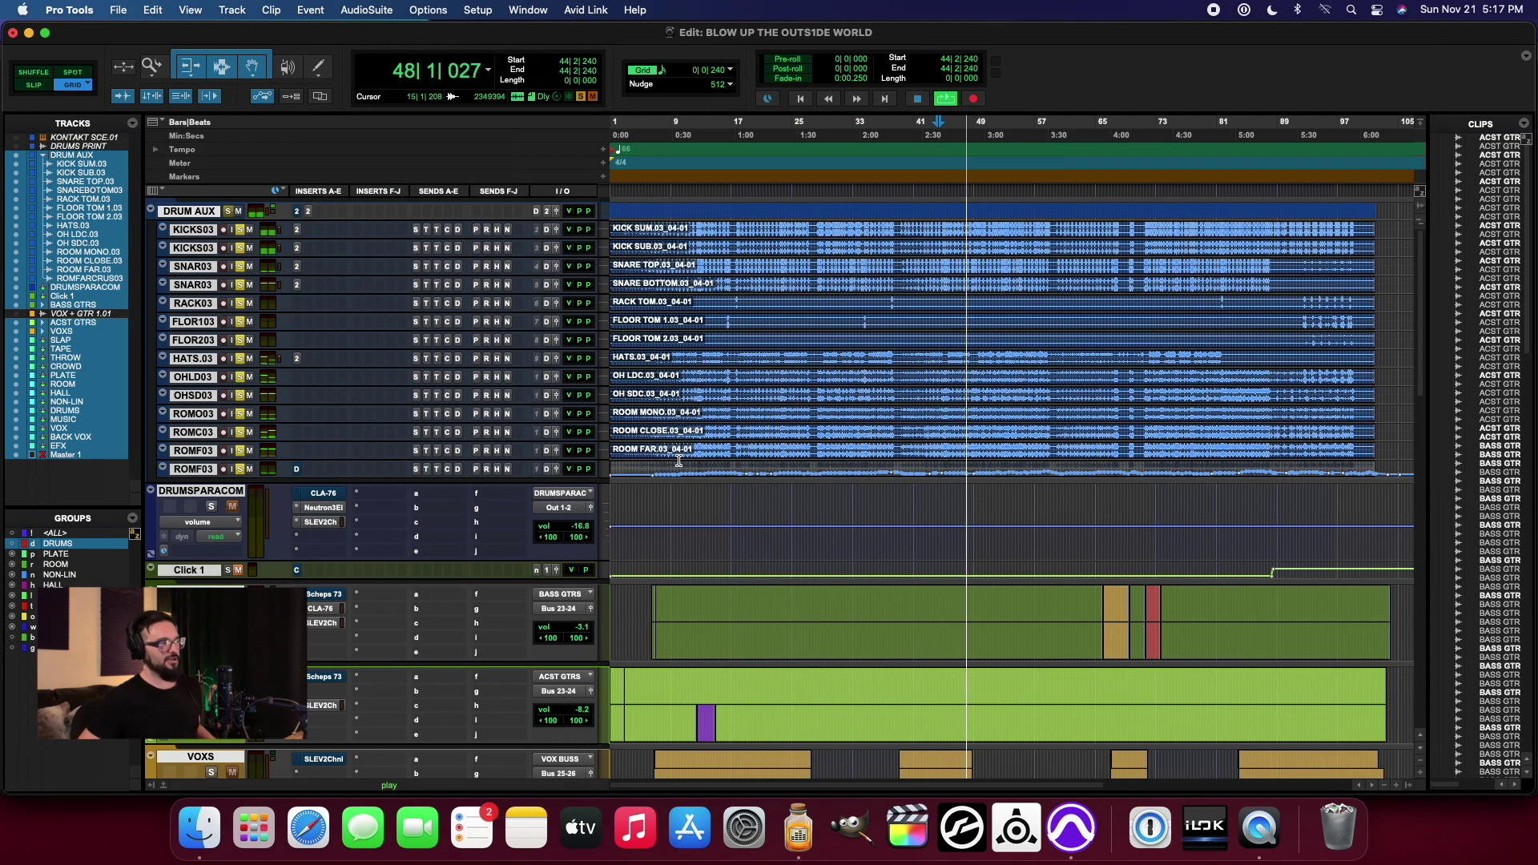
Step: Open Devil-Loc Deluxe on the crushed far room track, take it out of bypass and close its window
left_click(297, 469)
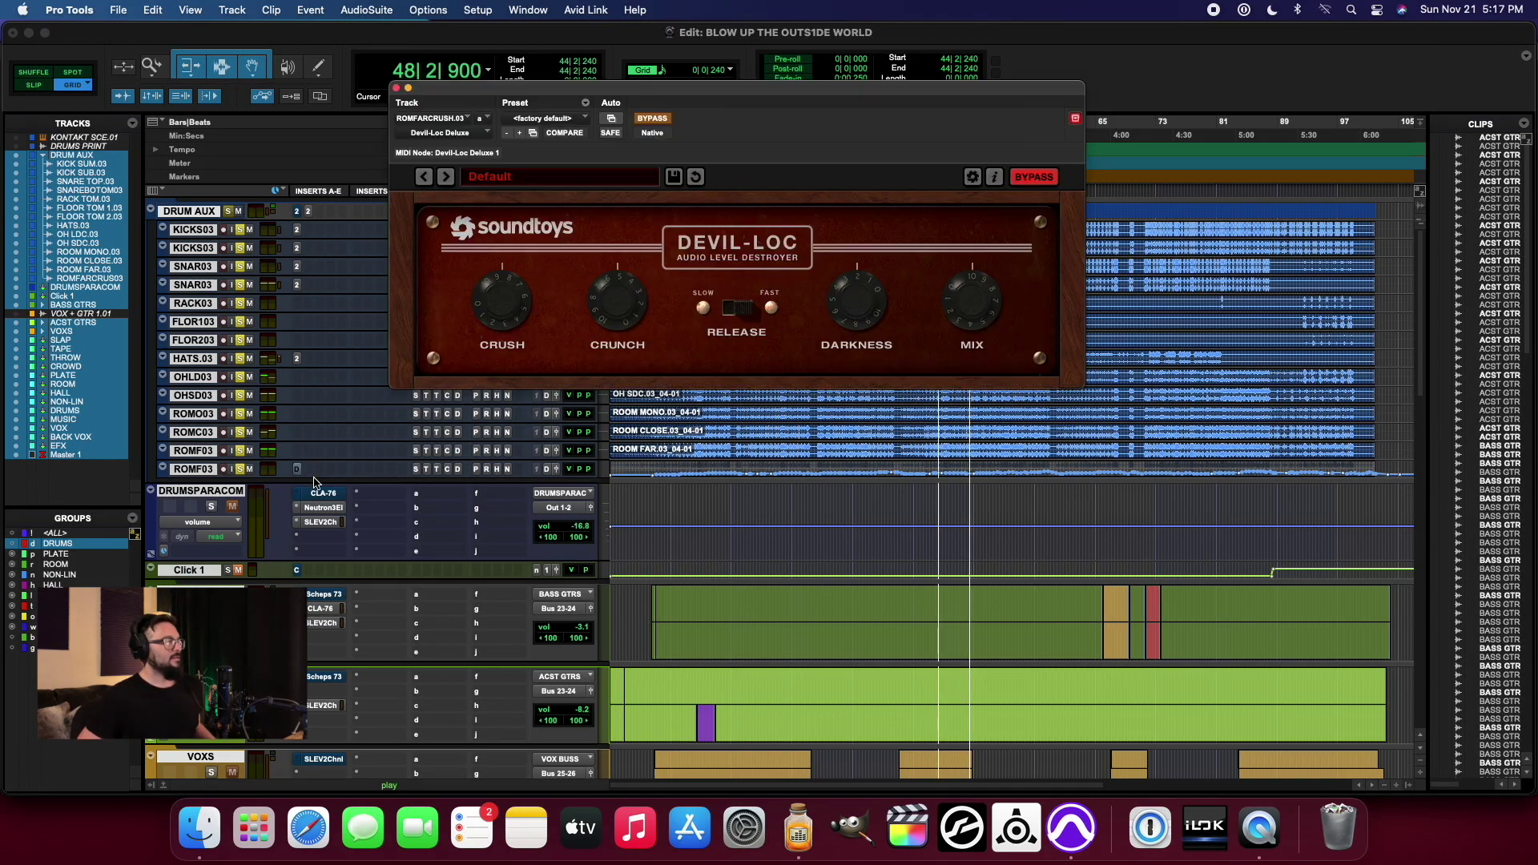
left_click(652, 118)
left_click(396, 88)
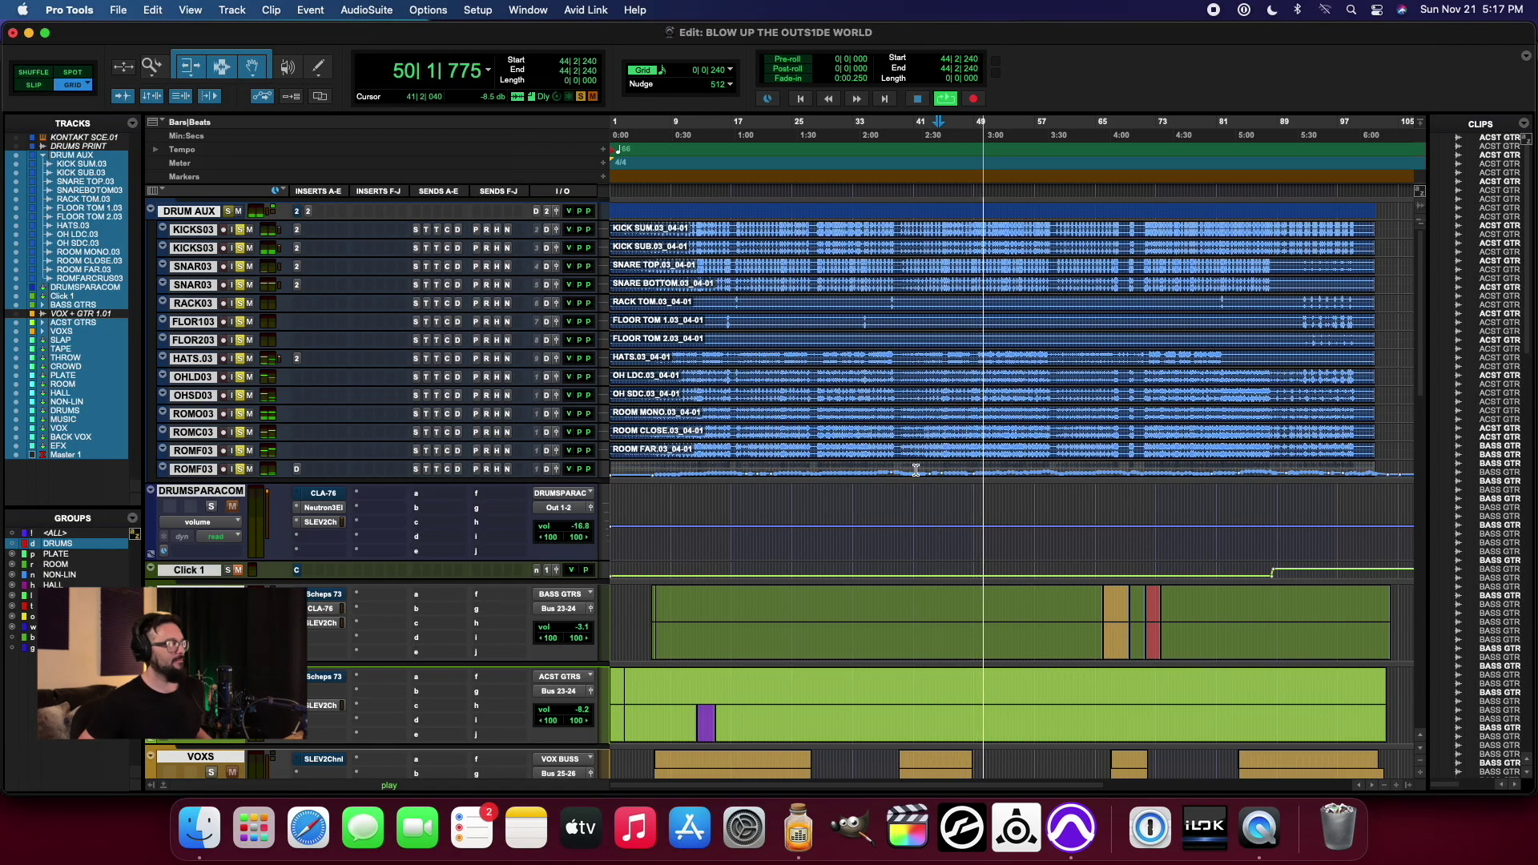
Step: Open the API-2500 compressor on DRUM AUX, take it out of bypass and close its window
left_click(297, 211)
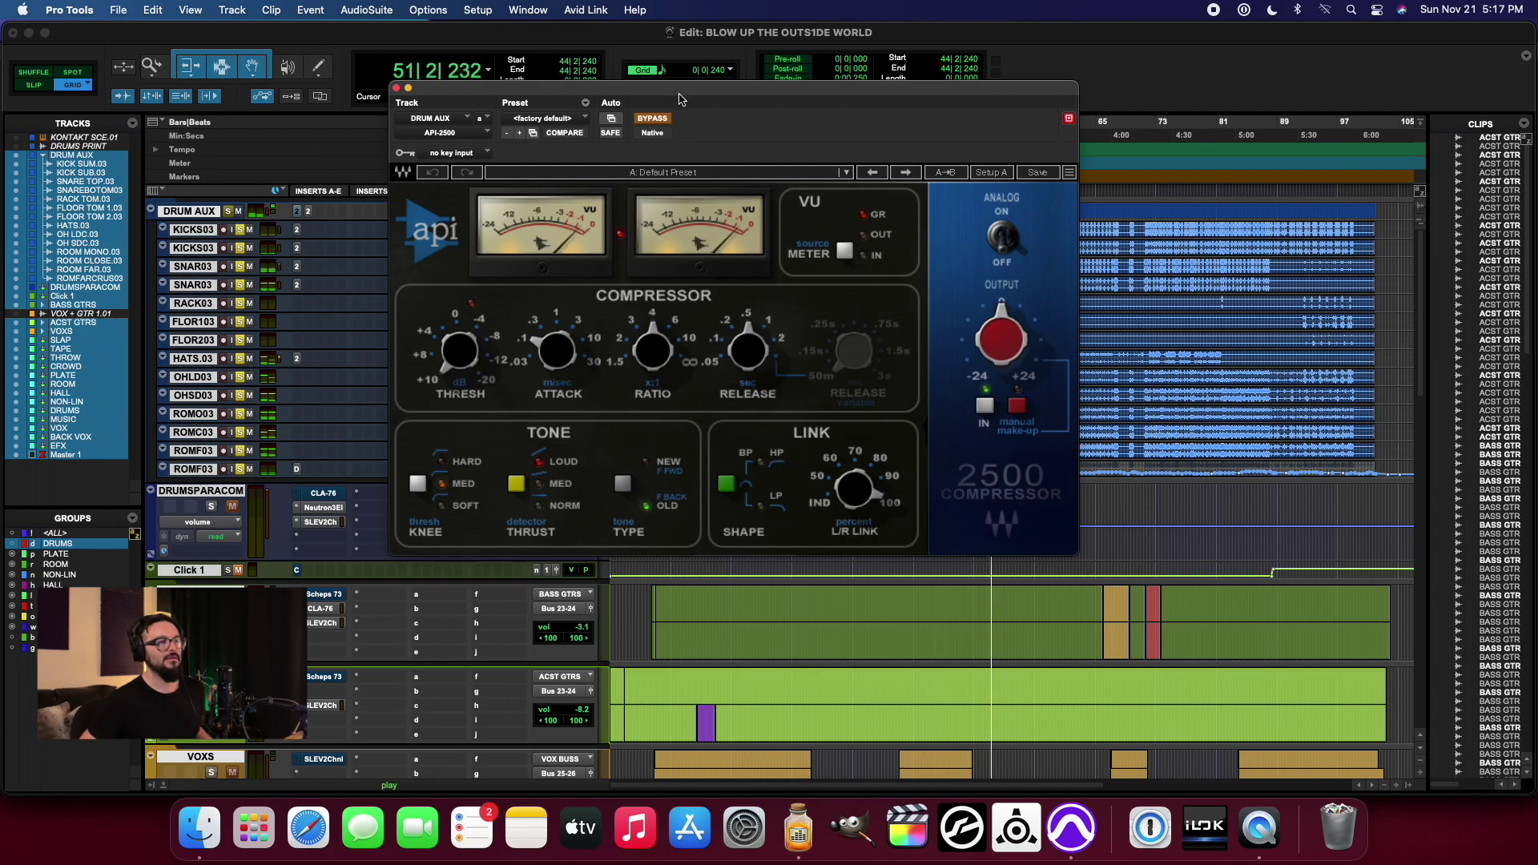
left_click(653, 118)
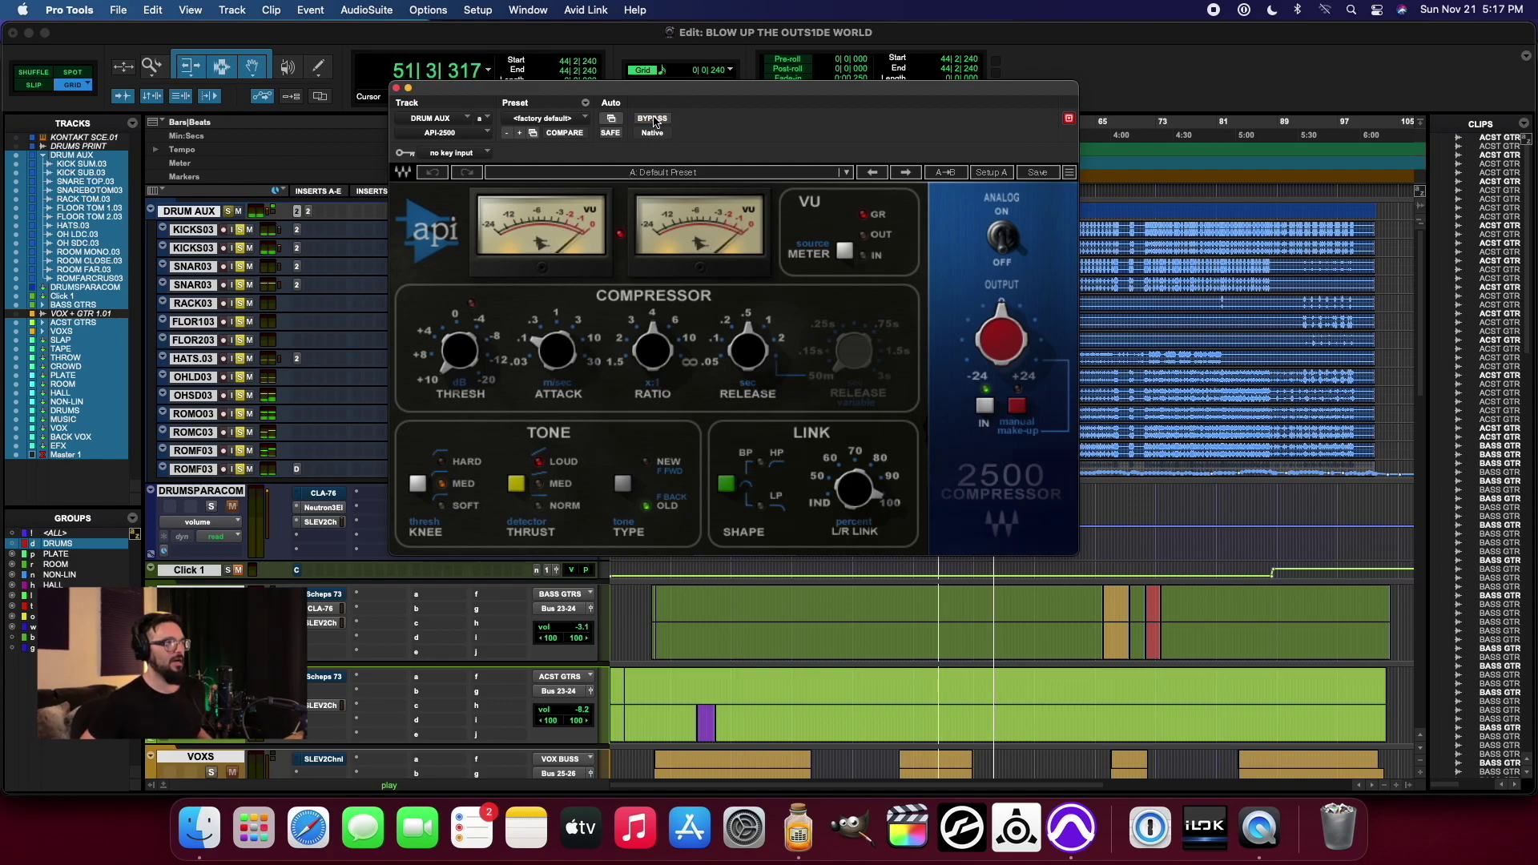
left_click(395, 88)
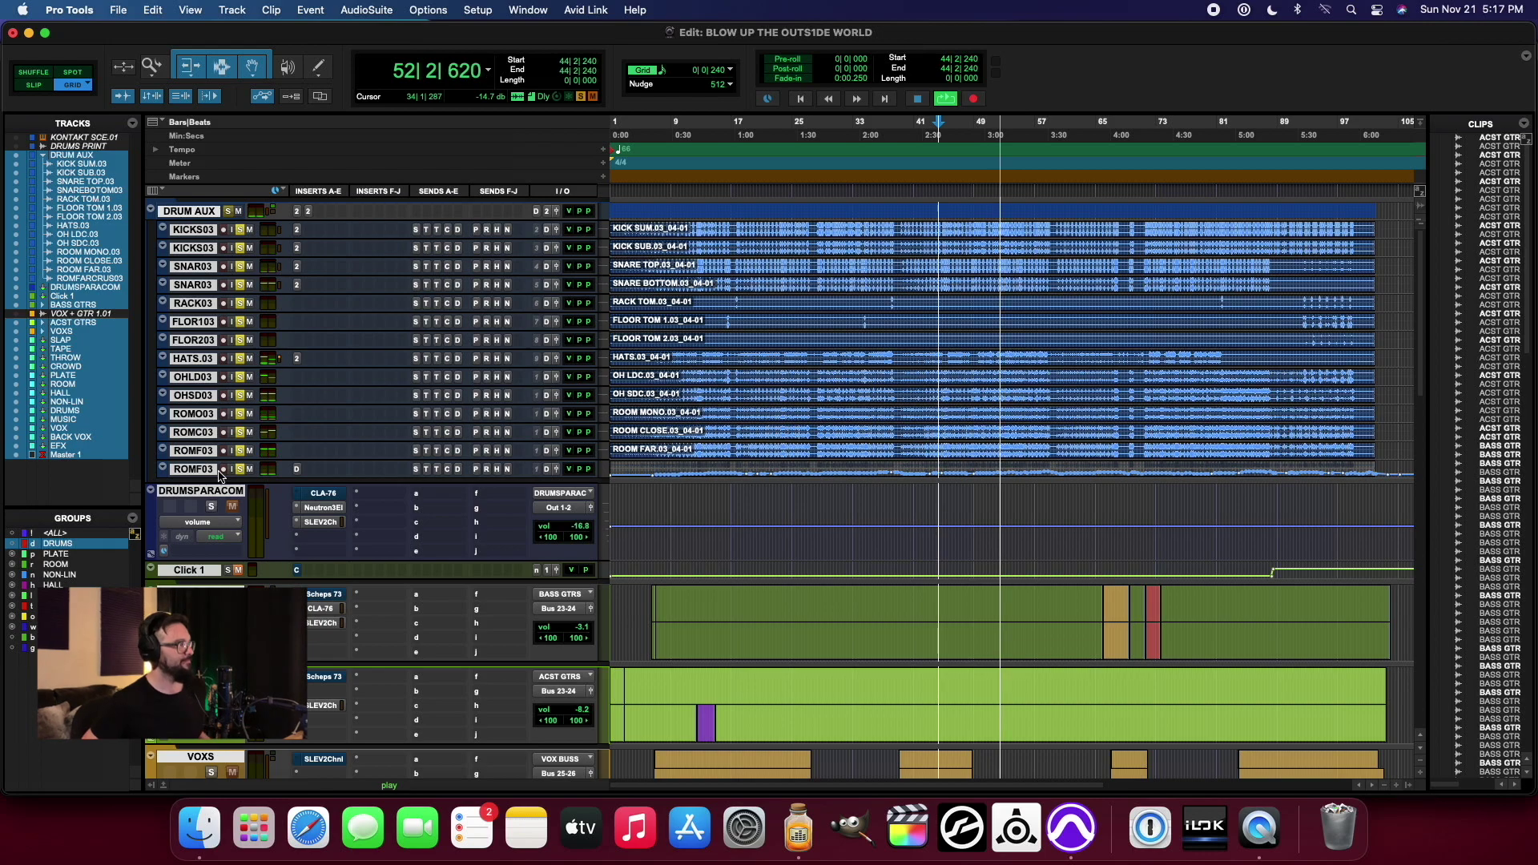
Step: Enlarge the DRUM AUX track height and collapse its folder to hide the individual drum tracks
left_click(198, 213)
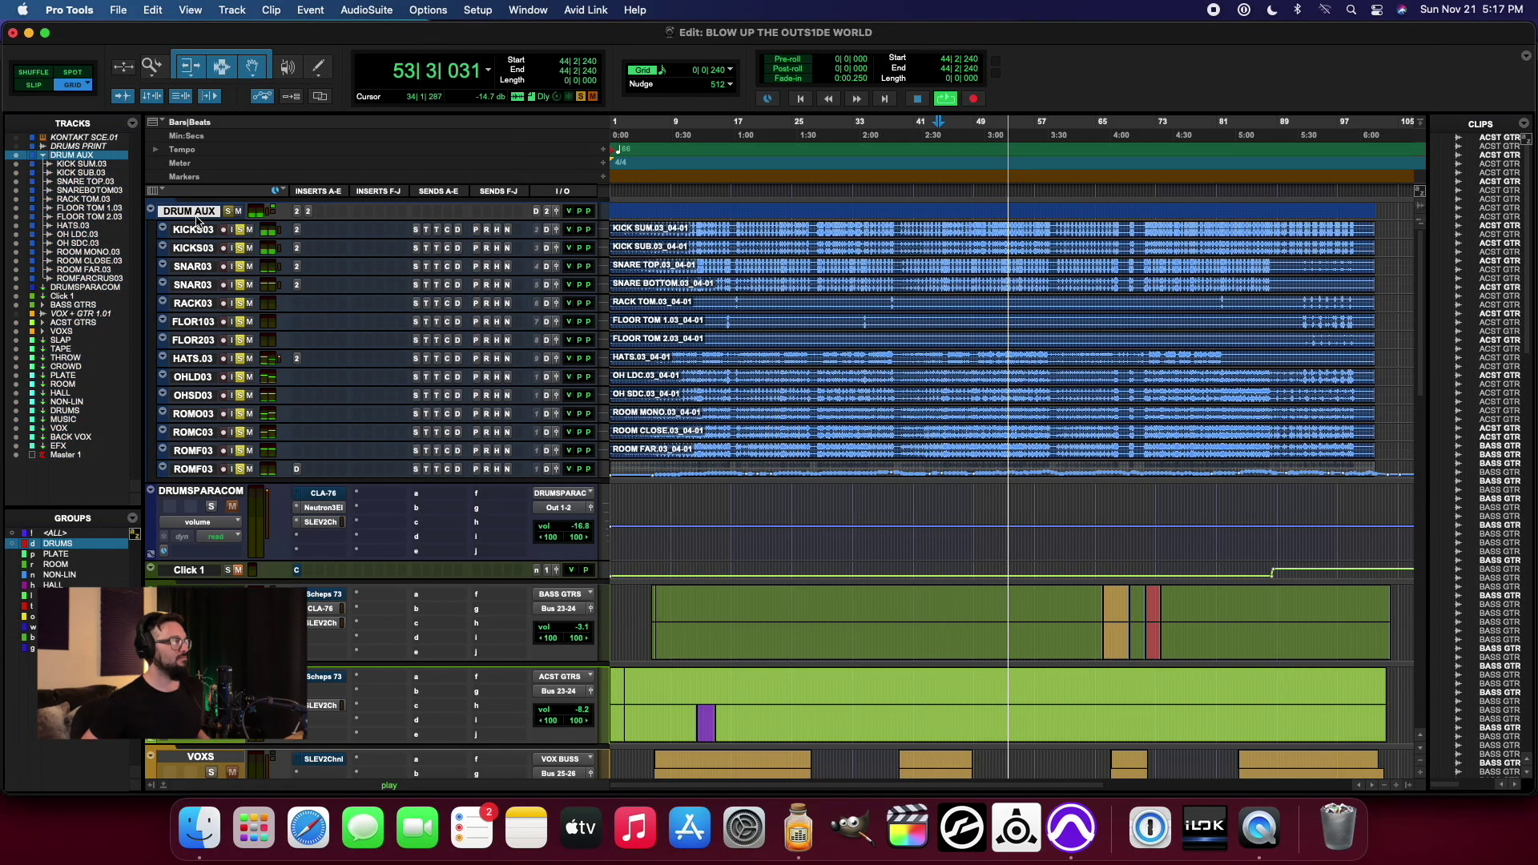
mouse_move(197, 218)
left_mouse_down()
mouse_move(202, 269)
mouse_move(196, 215)
left_mouse_up()
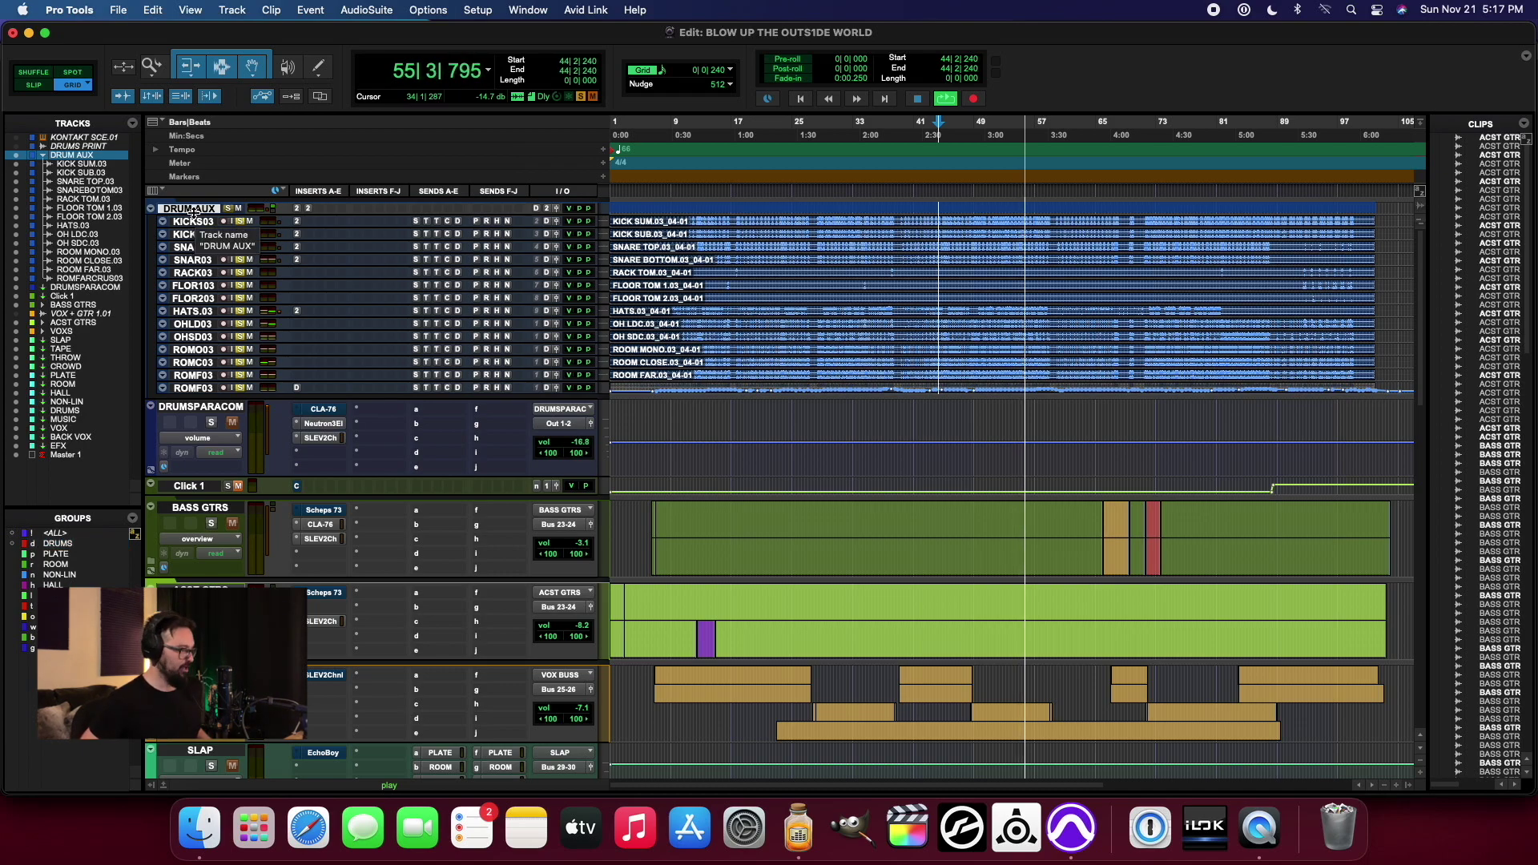
key("d")
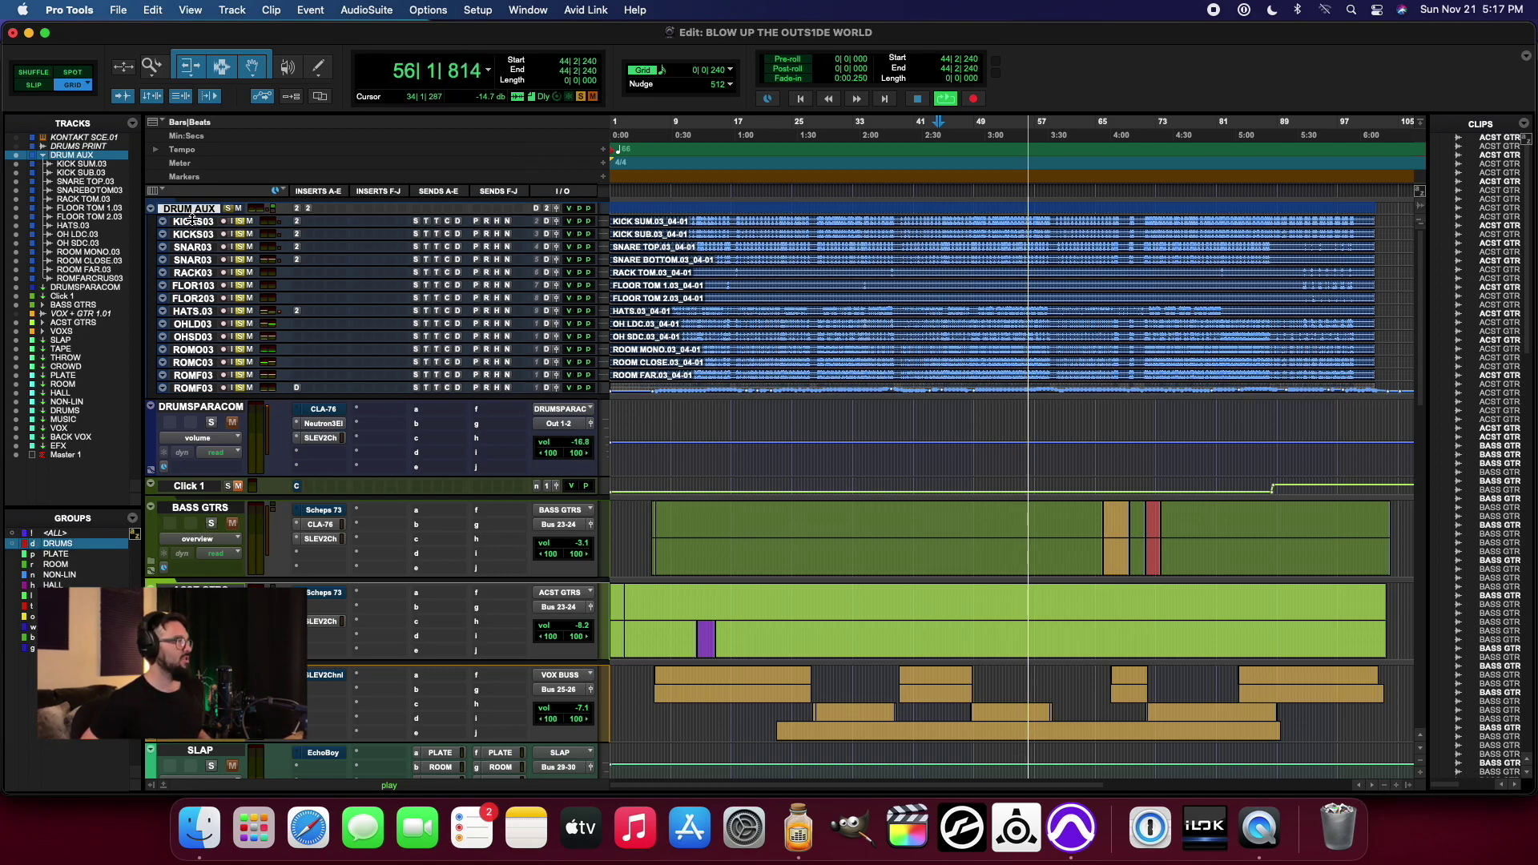
left_click_drag(193, 218, 192, 224)
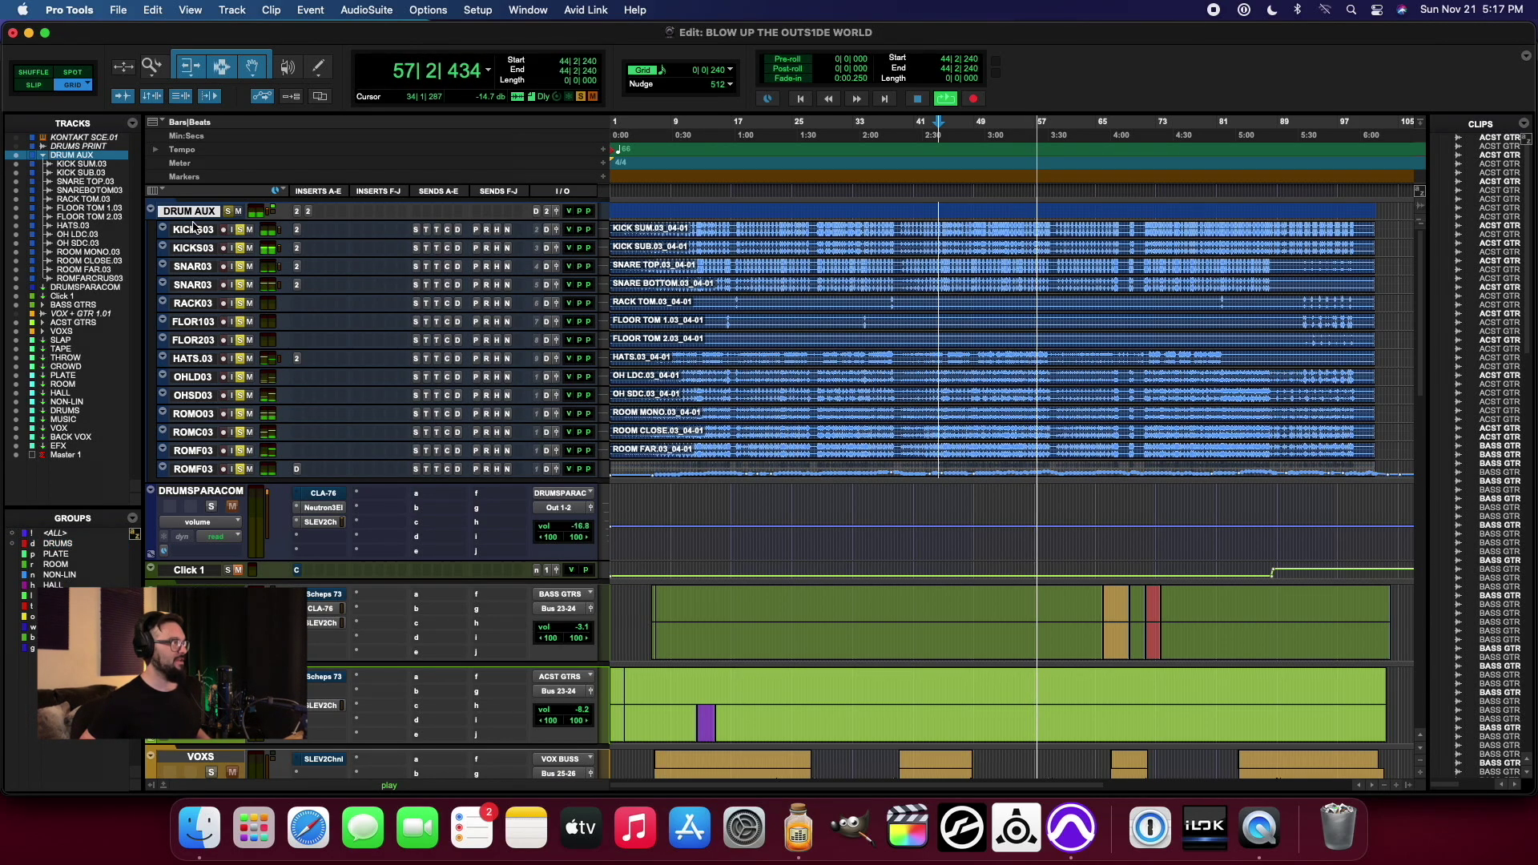
mouse_move(192, 253)
left_mouse_down()
mouse_move(201, 313)
mouse_move(199, 278)
left_mouse_up()
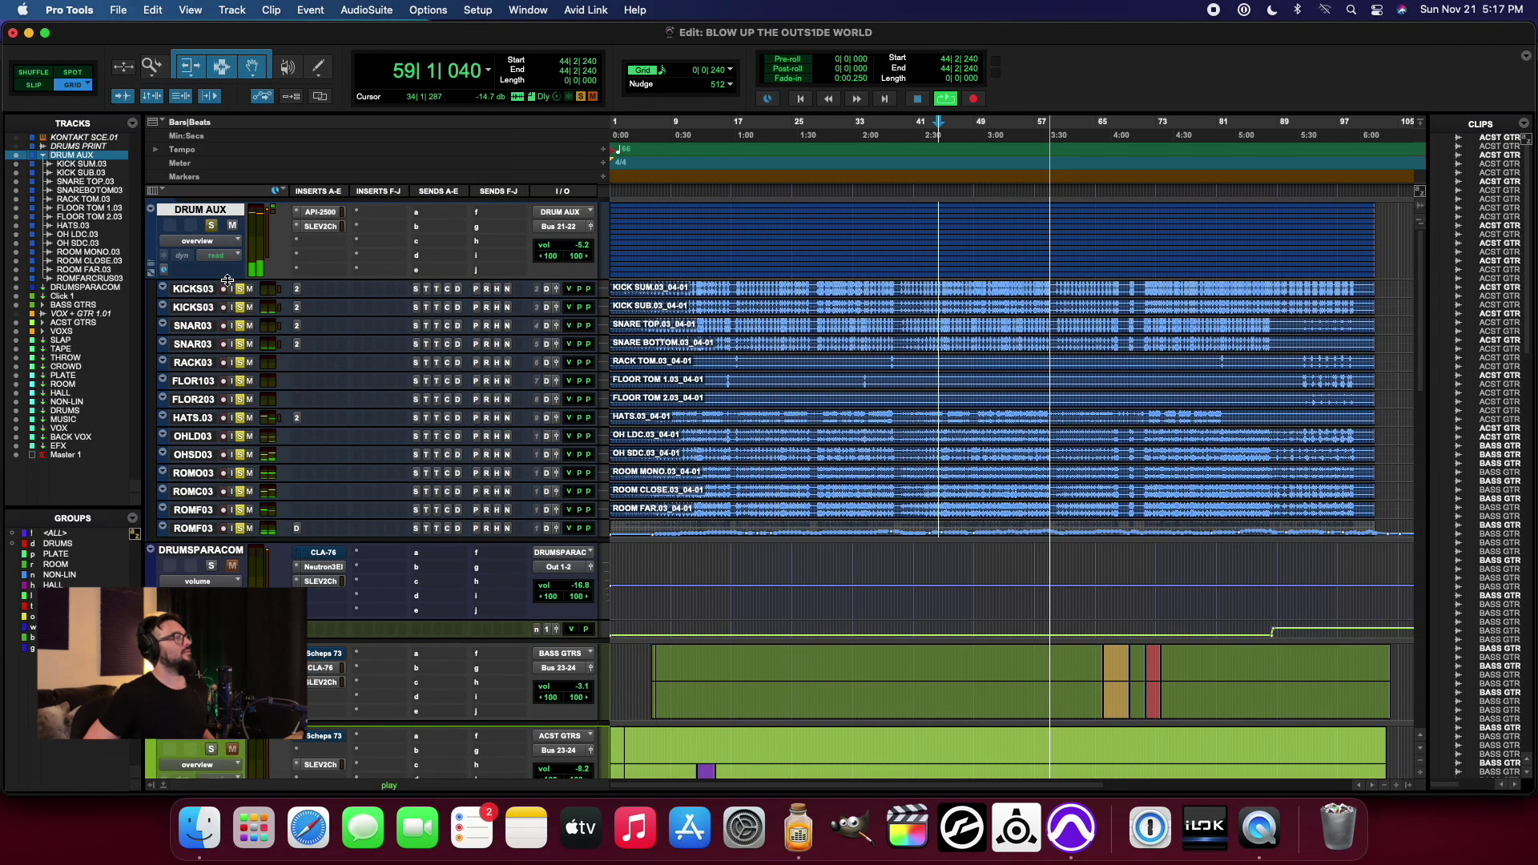
left_click(207, 288)
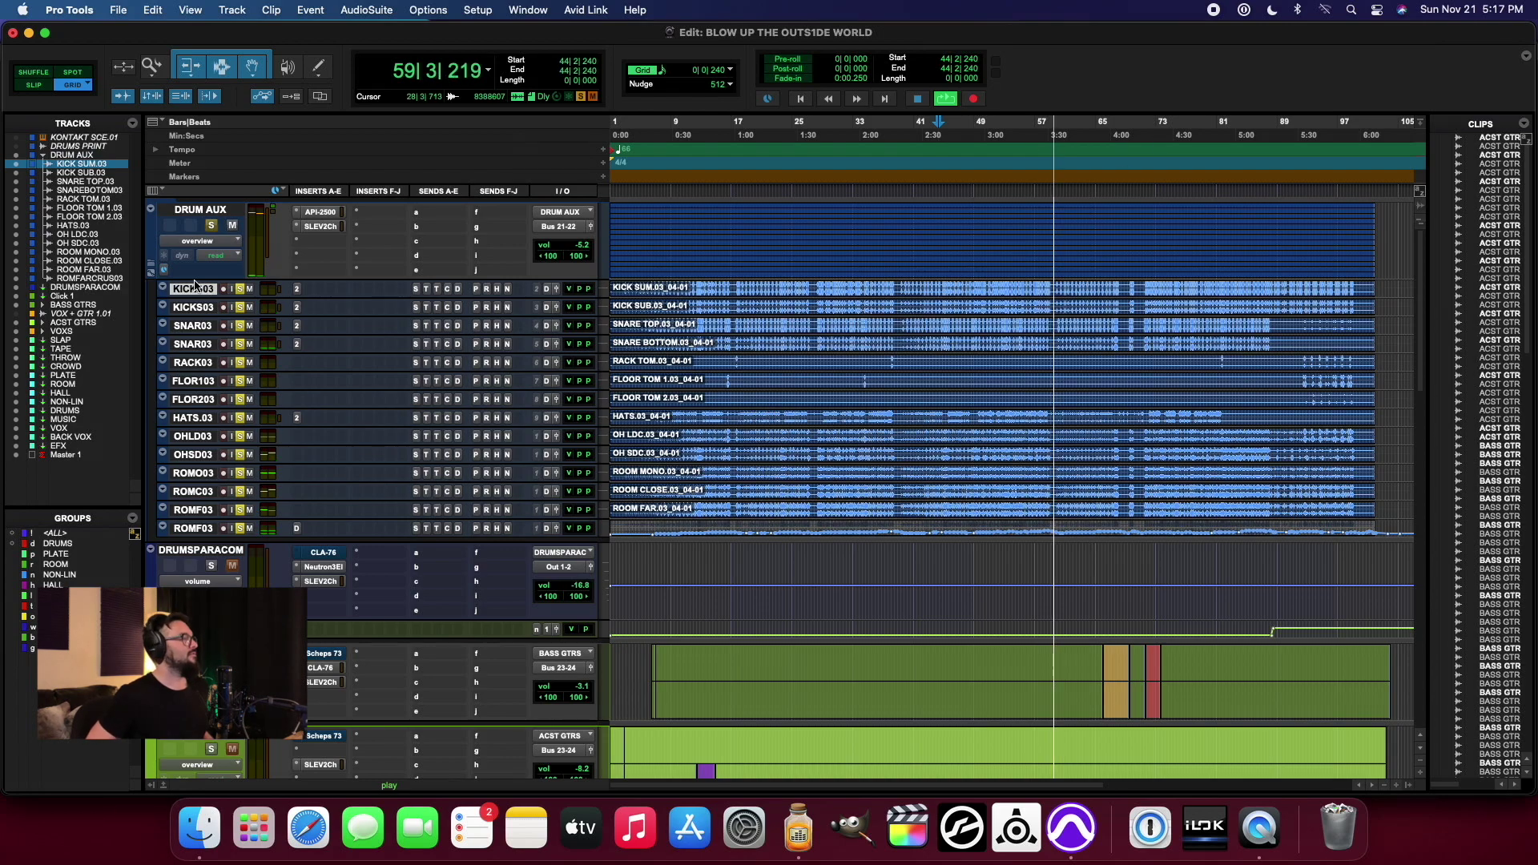
left_click(150, 266)
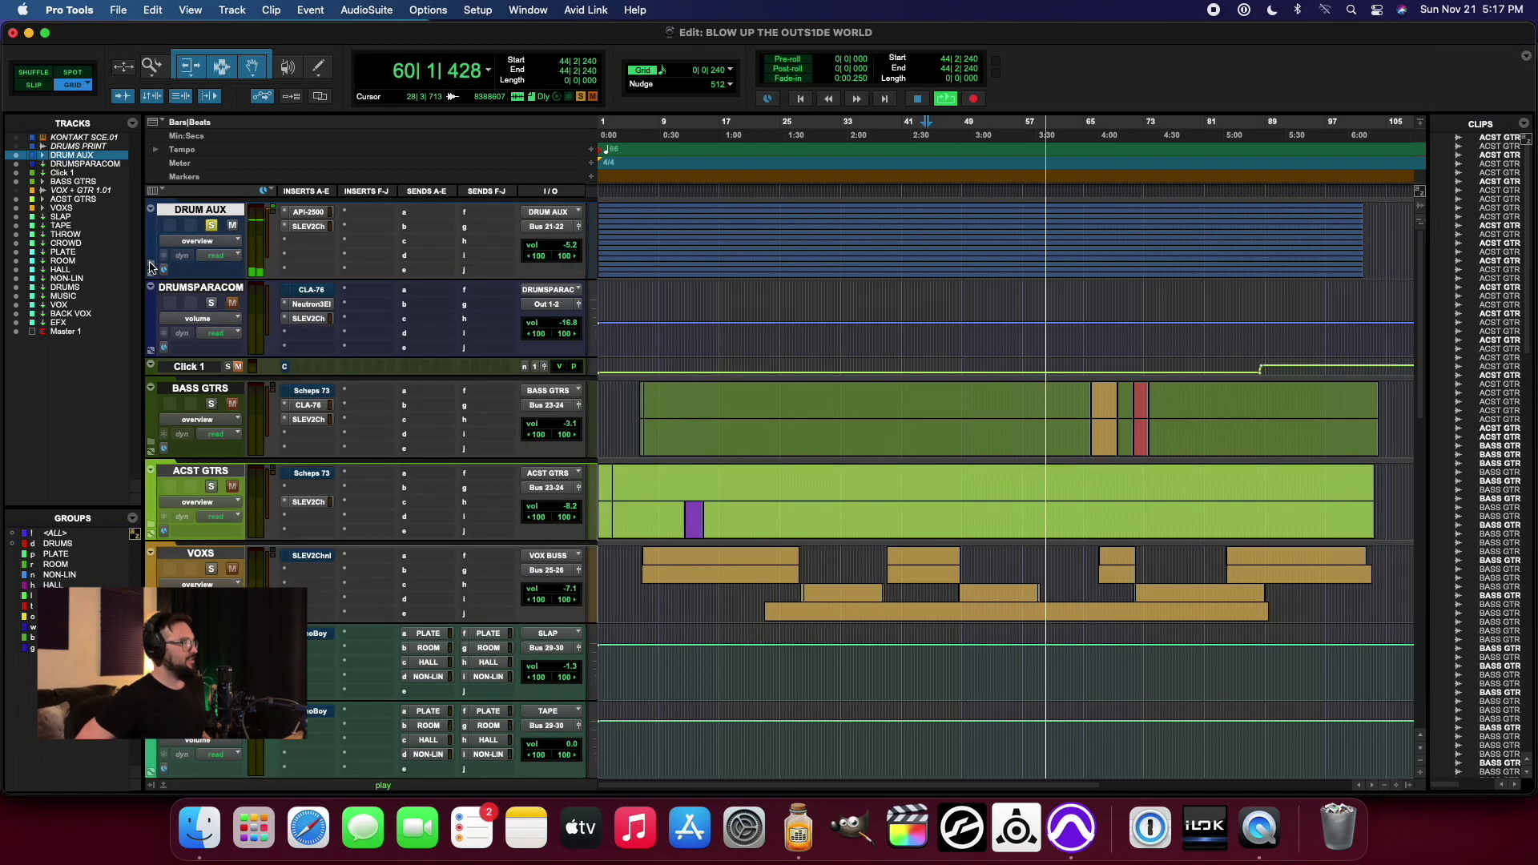
Step: Isolate the DRUMSPARACOM parallel bus by soloing it and muting DRUM AUX, with its CLA-76 compressor open
left_click(205, 289)
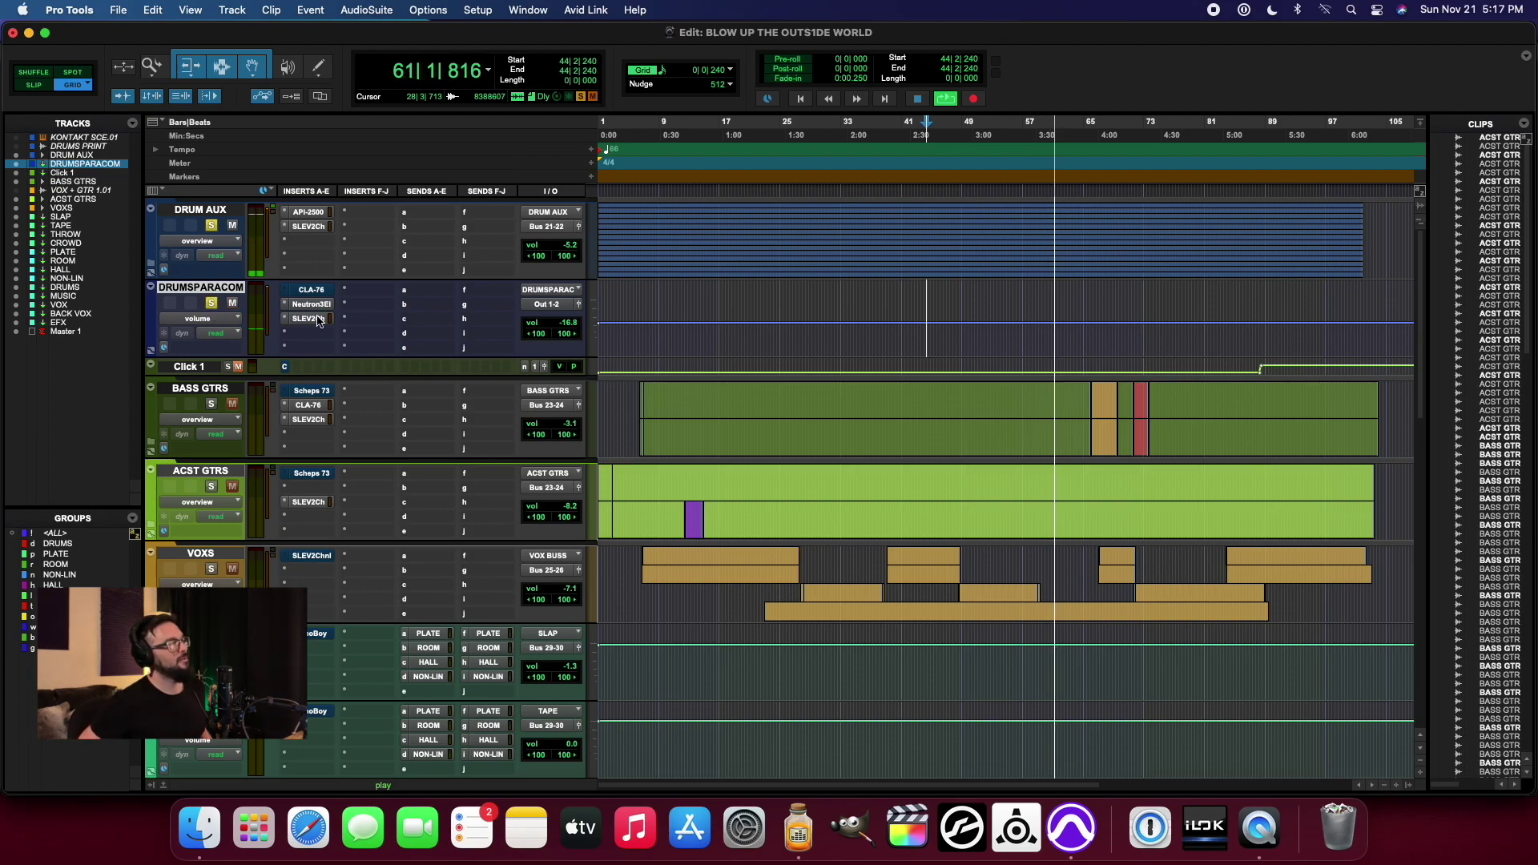
left_click(309, 290)
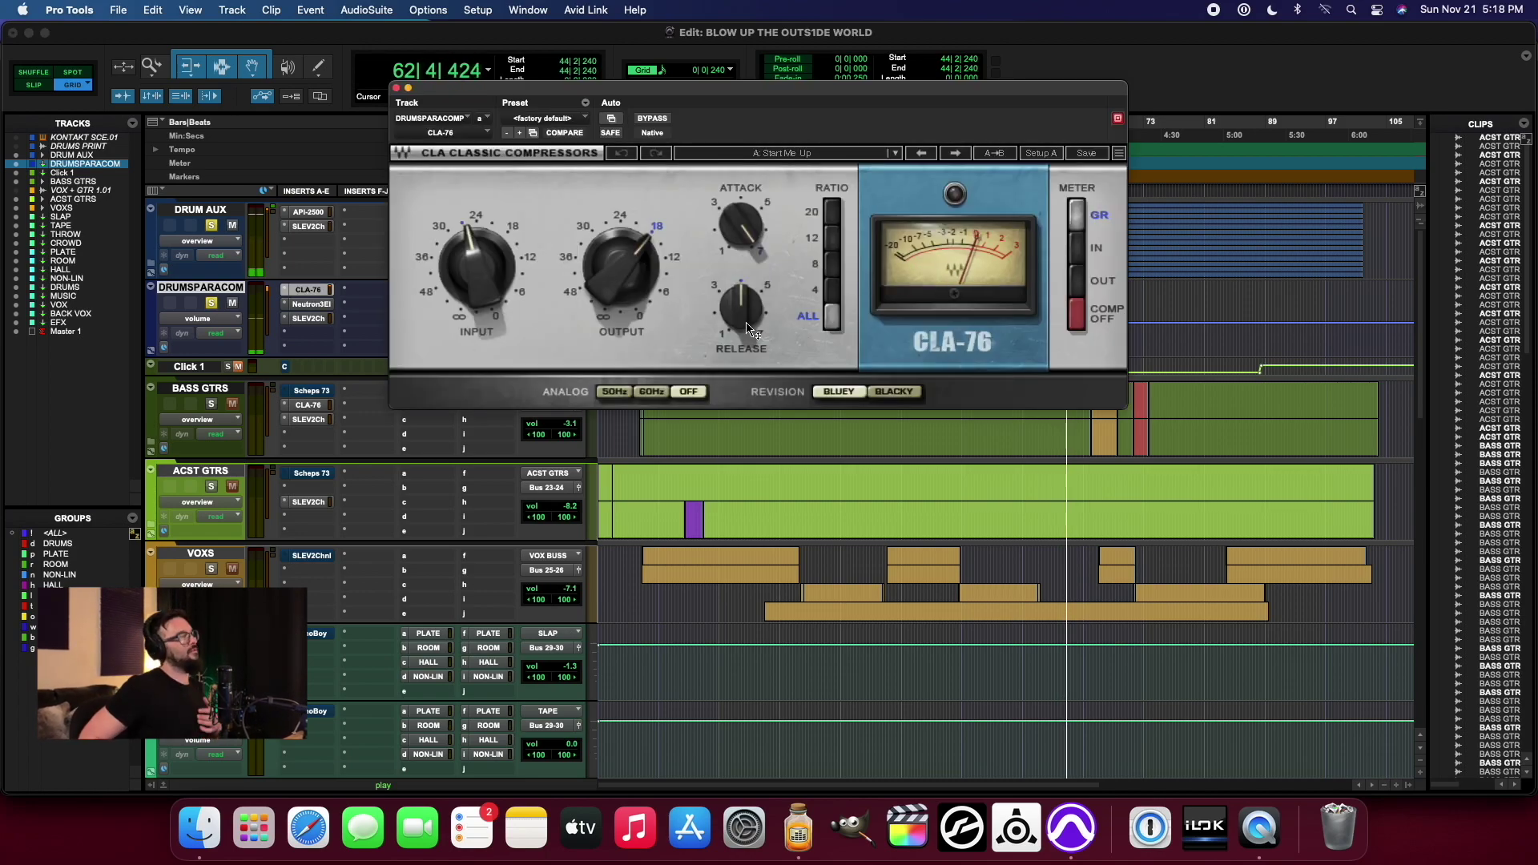
left_click(234, 224)
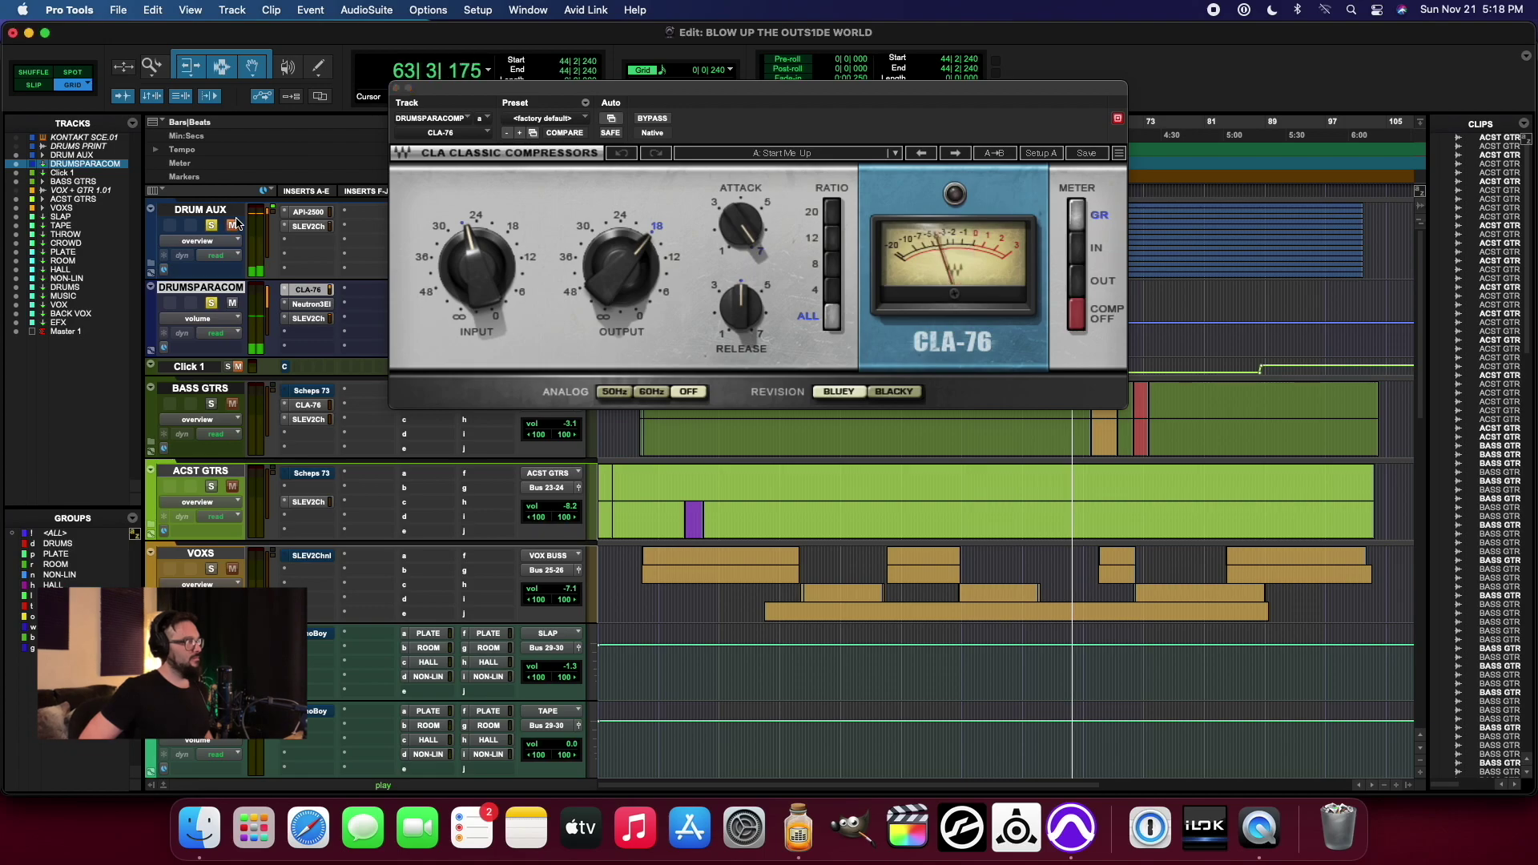
Step: Review DRUMSPARACOM's CLA-76 and Neutron 3 Elements settings, dismissing the preset manager and ending on the Transient Shaper module
left_click(313, 304)
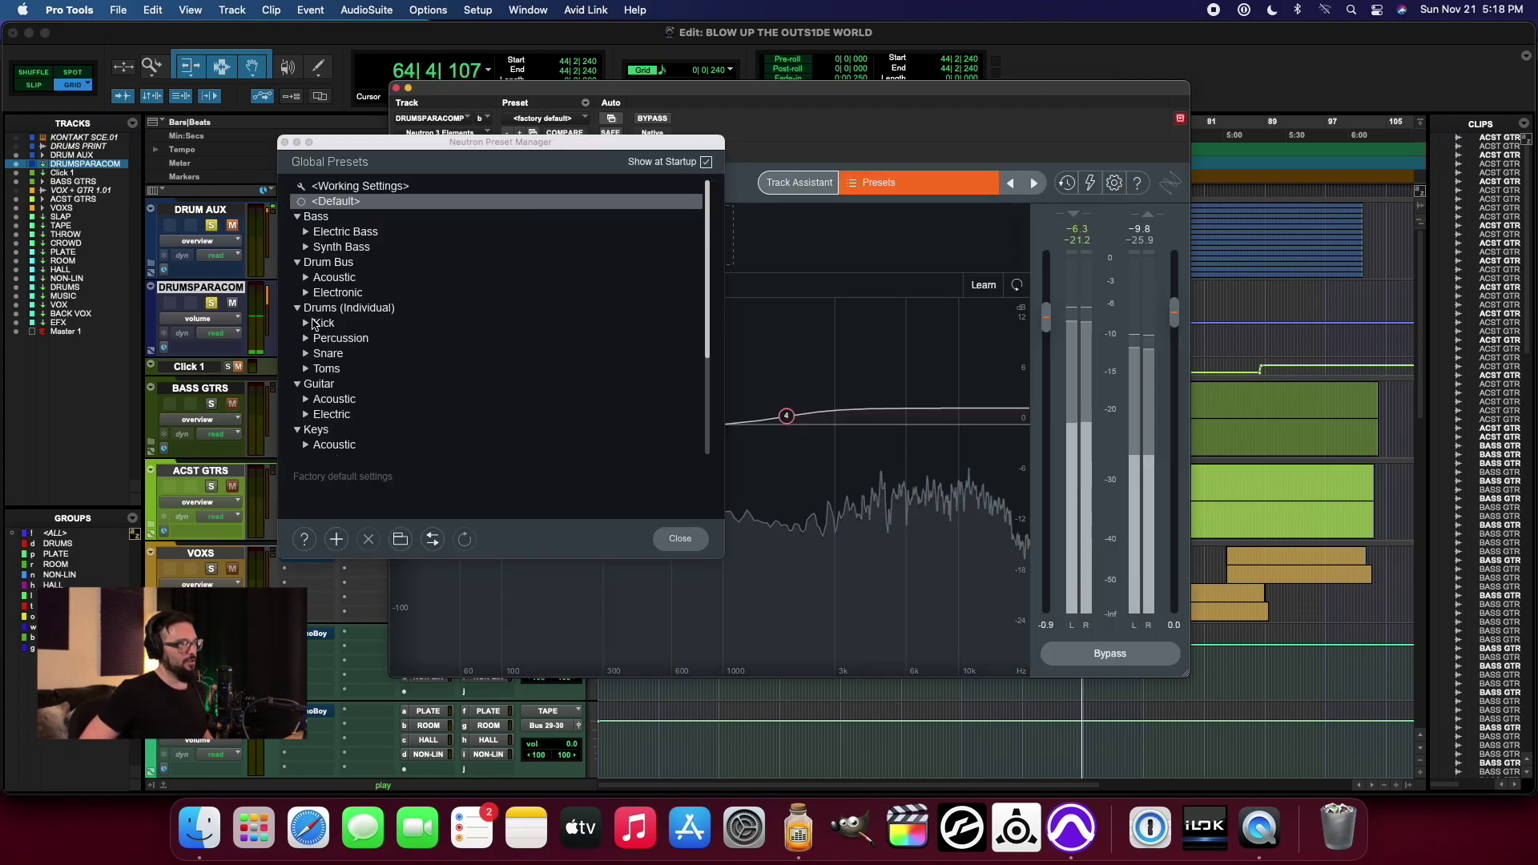
left_click(285, 143)
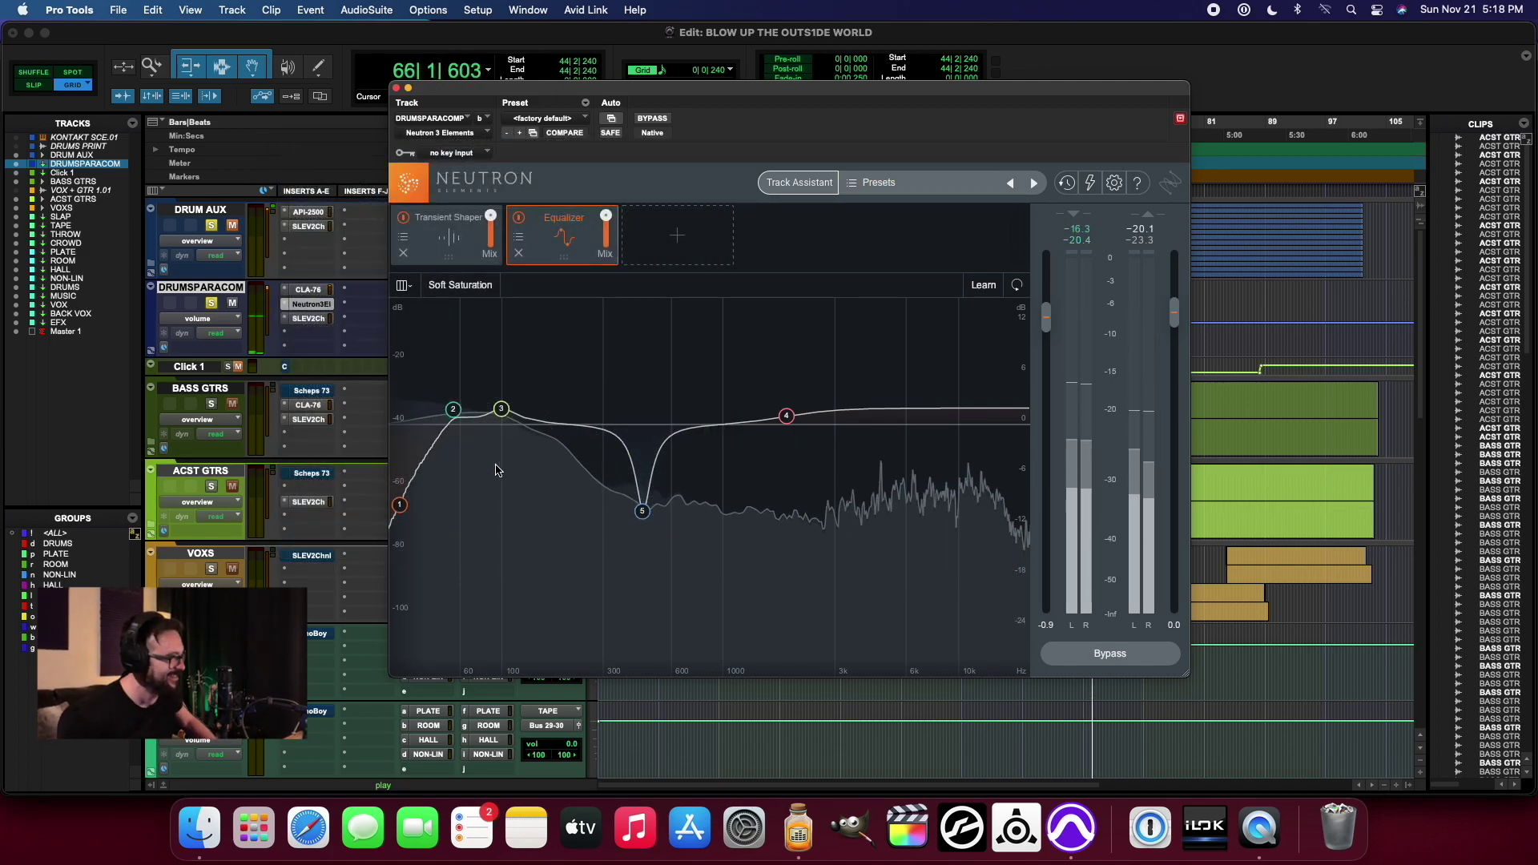
left_click(308, 290)
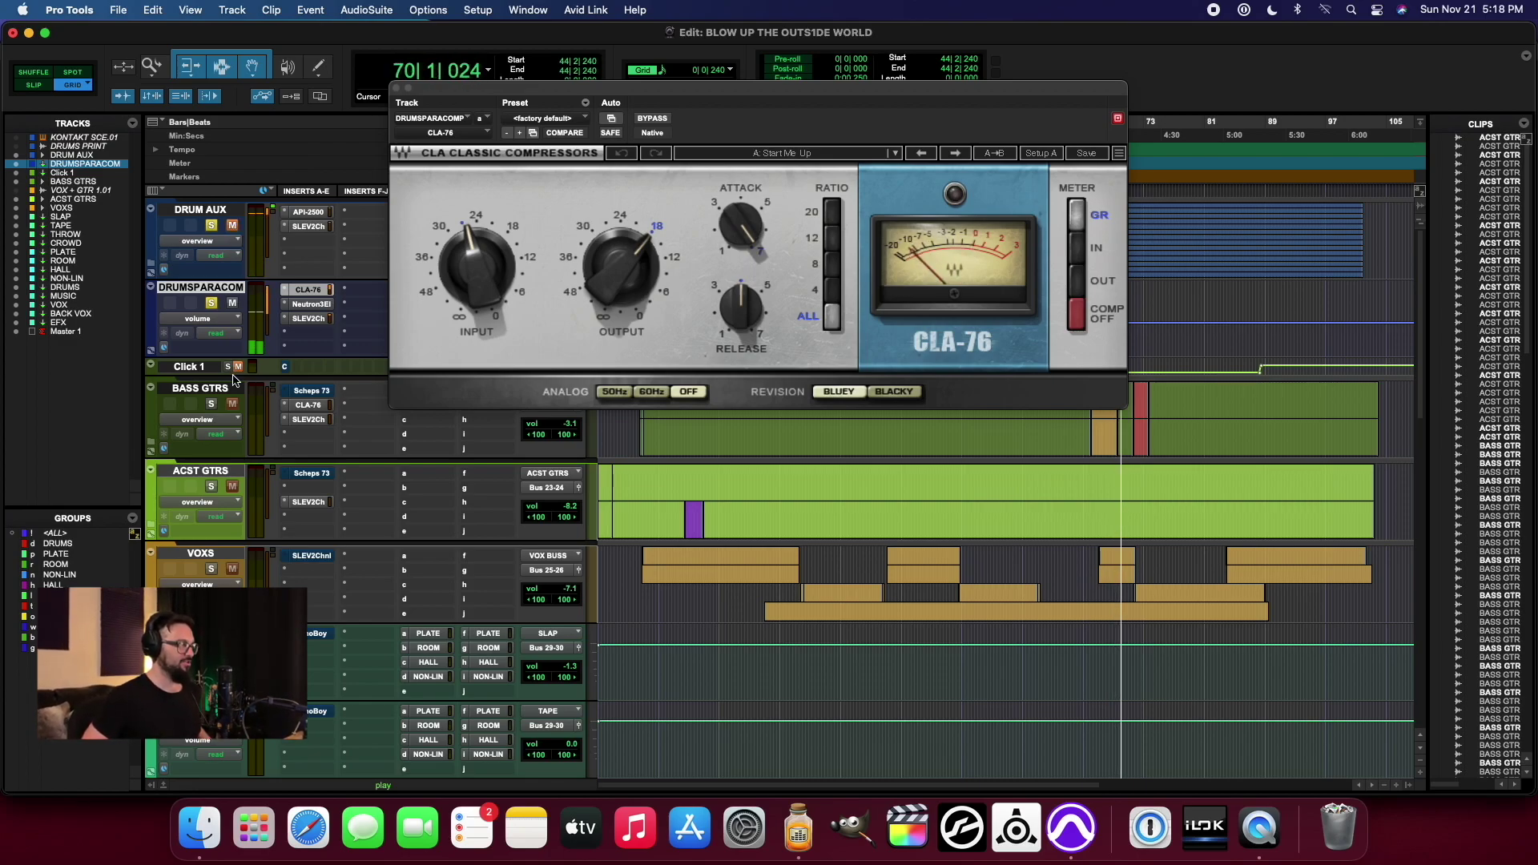
left_click(308, 305)
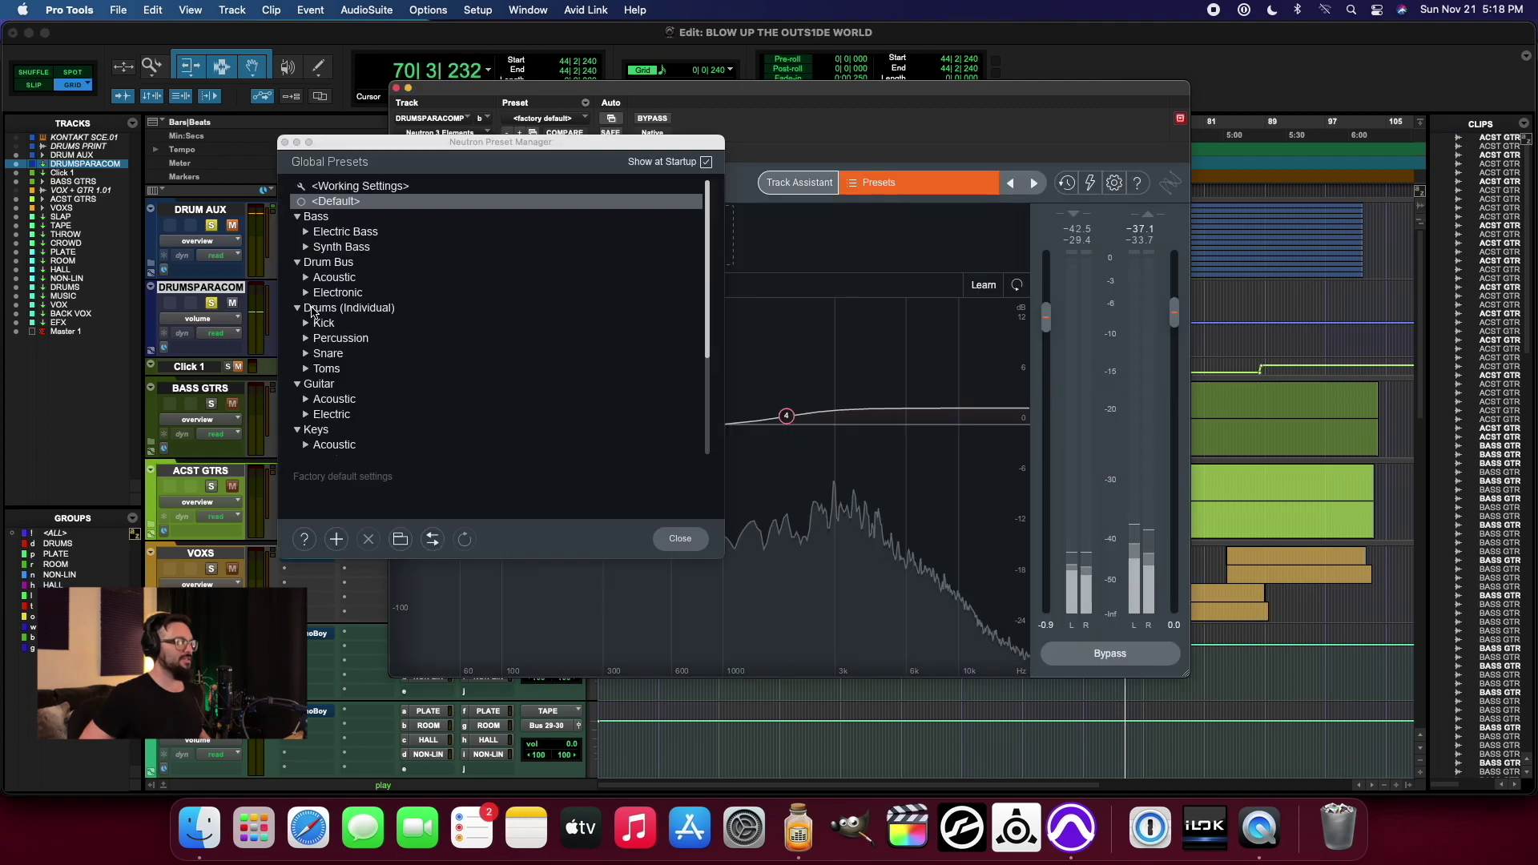
left_click(282, 149)
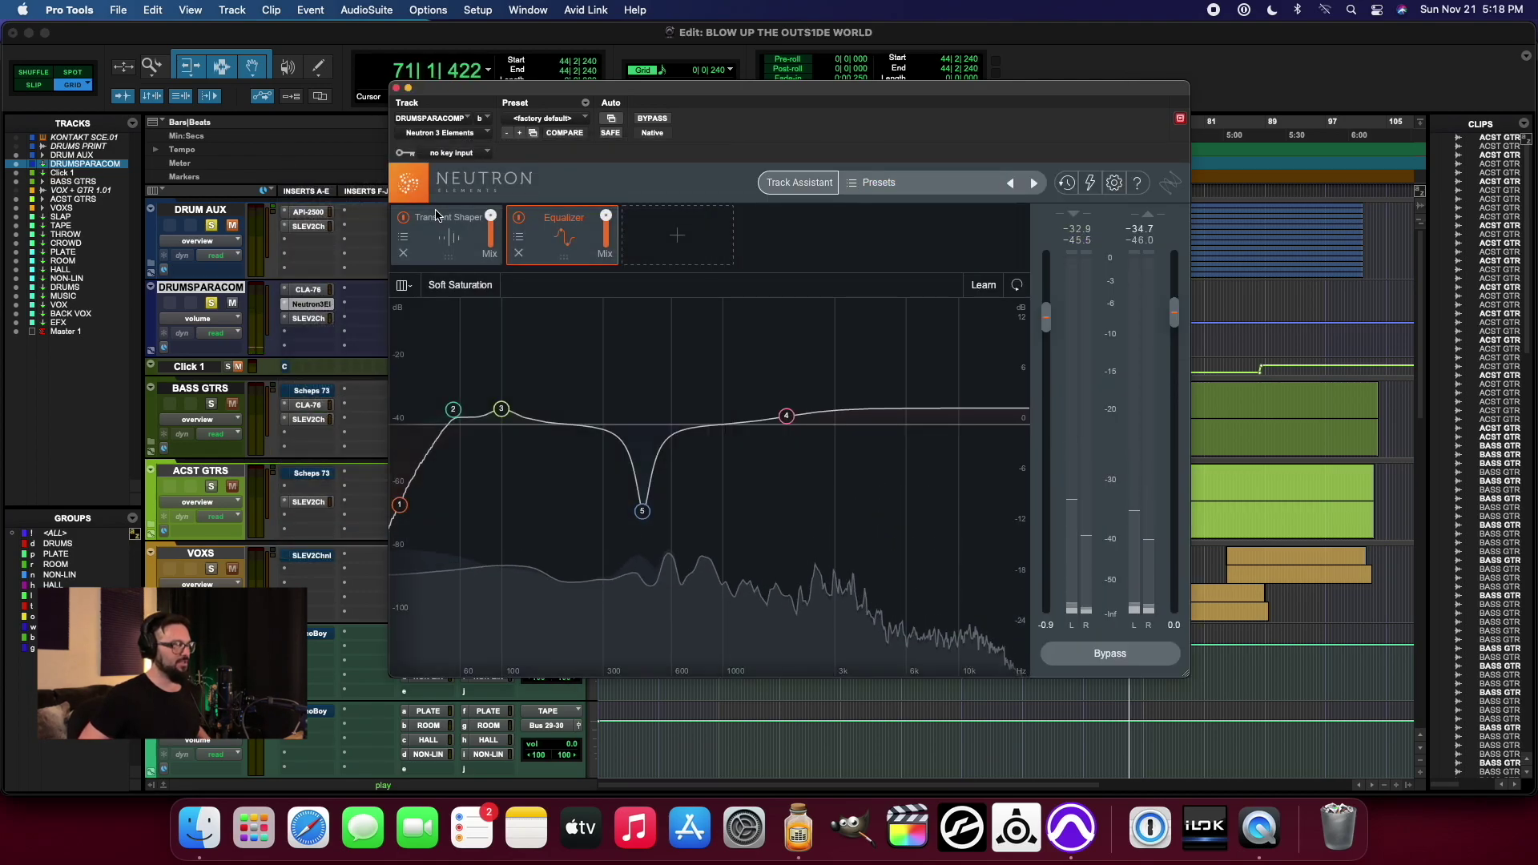
left_click(447, 234)
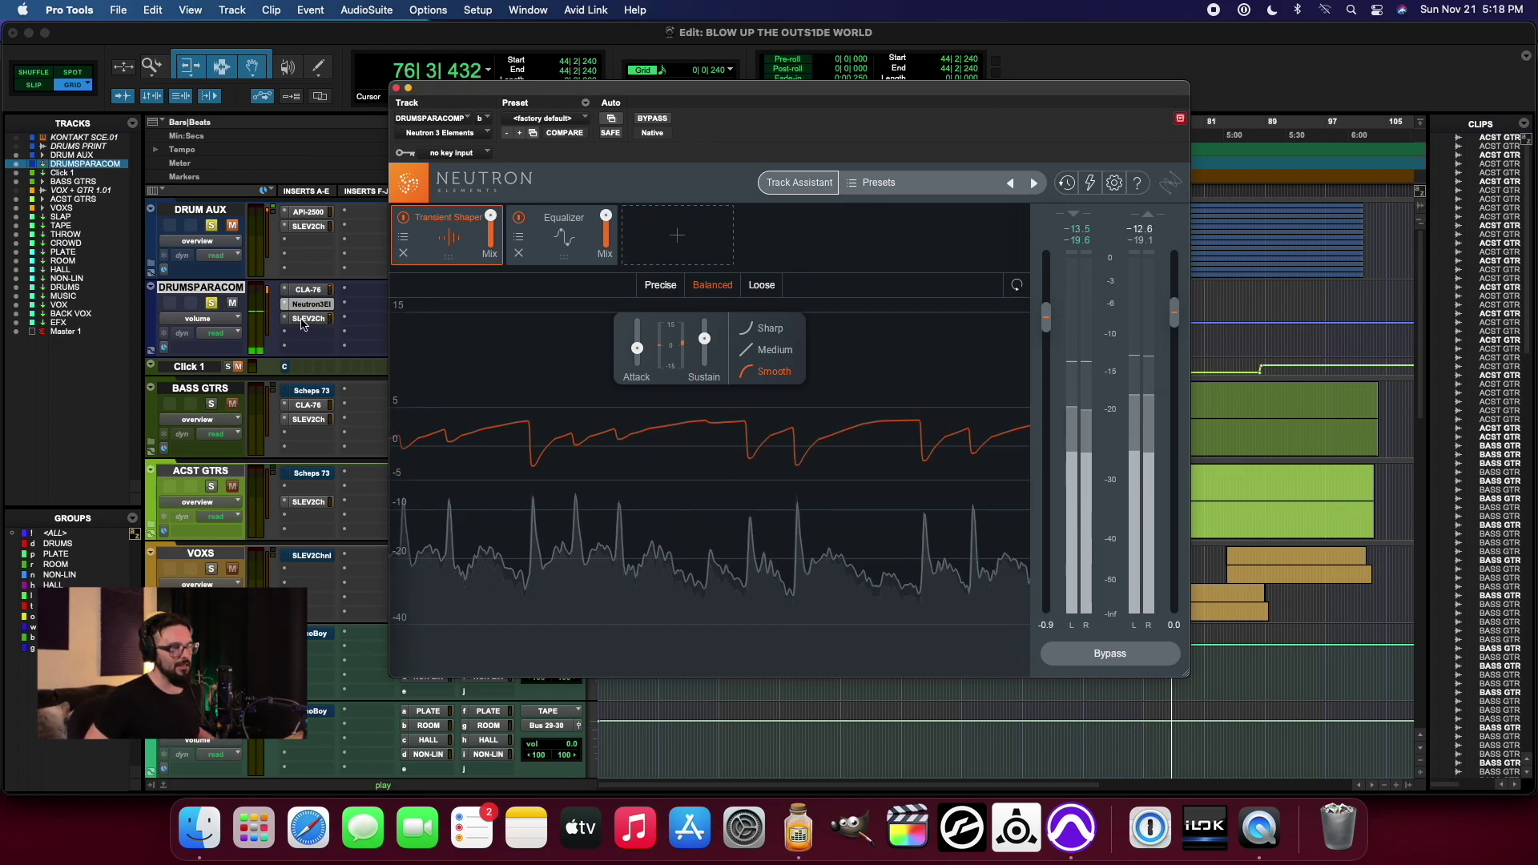
Step: Unmute DRUM AUX to hear it together with the parallel bus, and look over the remaining tracks in the session
left_click(233, 227)
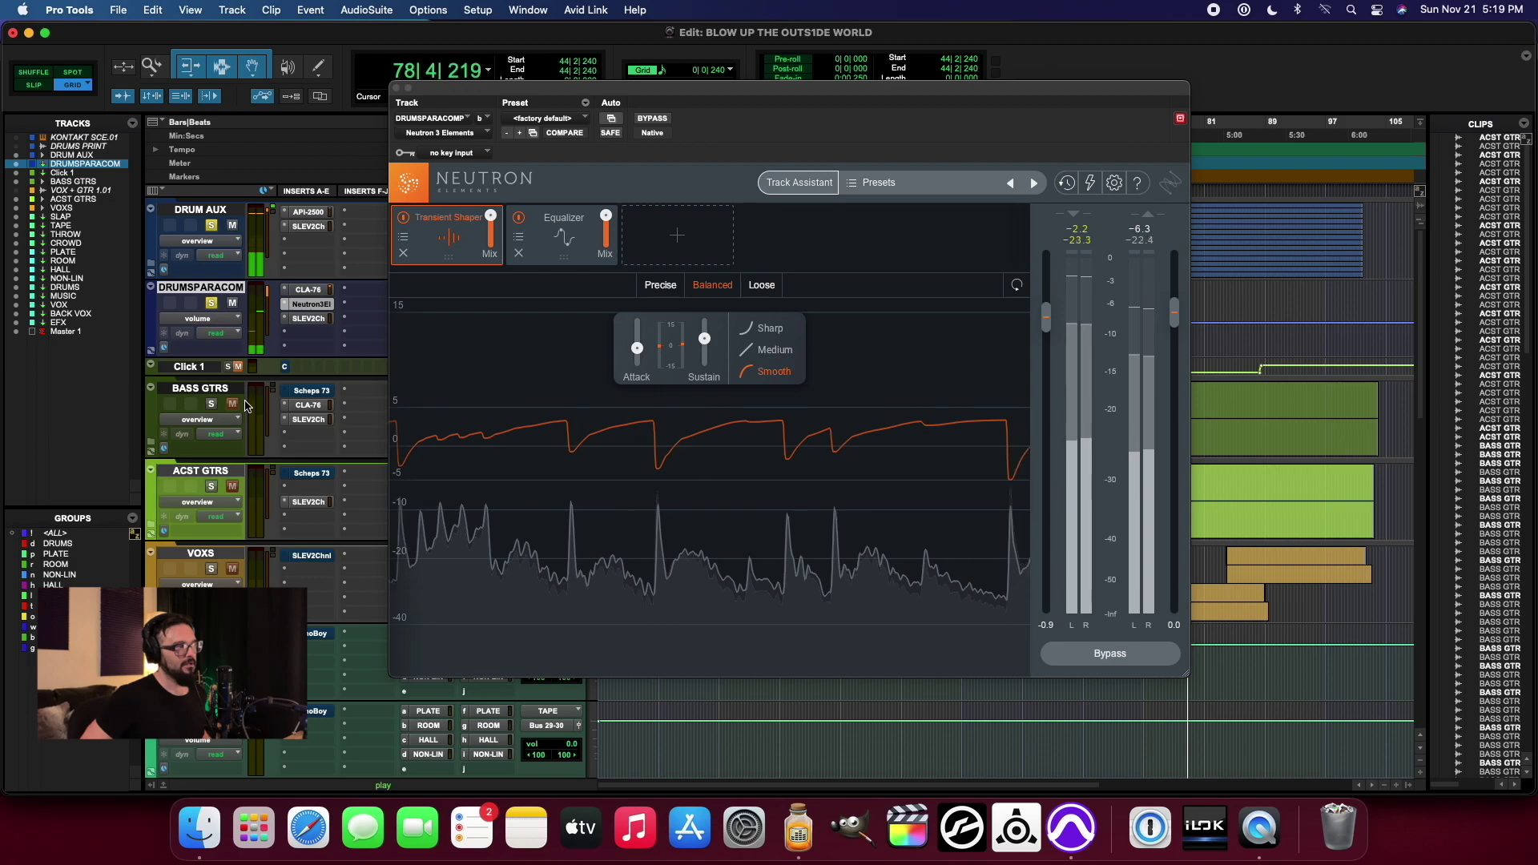
scroll(293, 252, "down", 10)
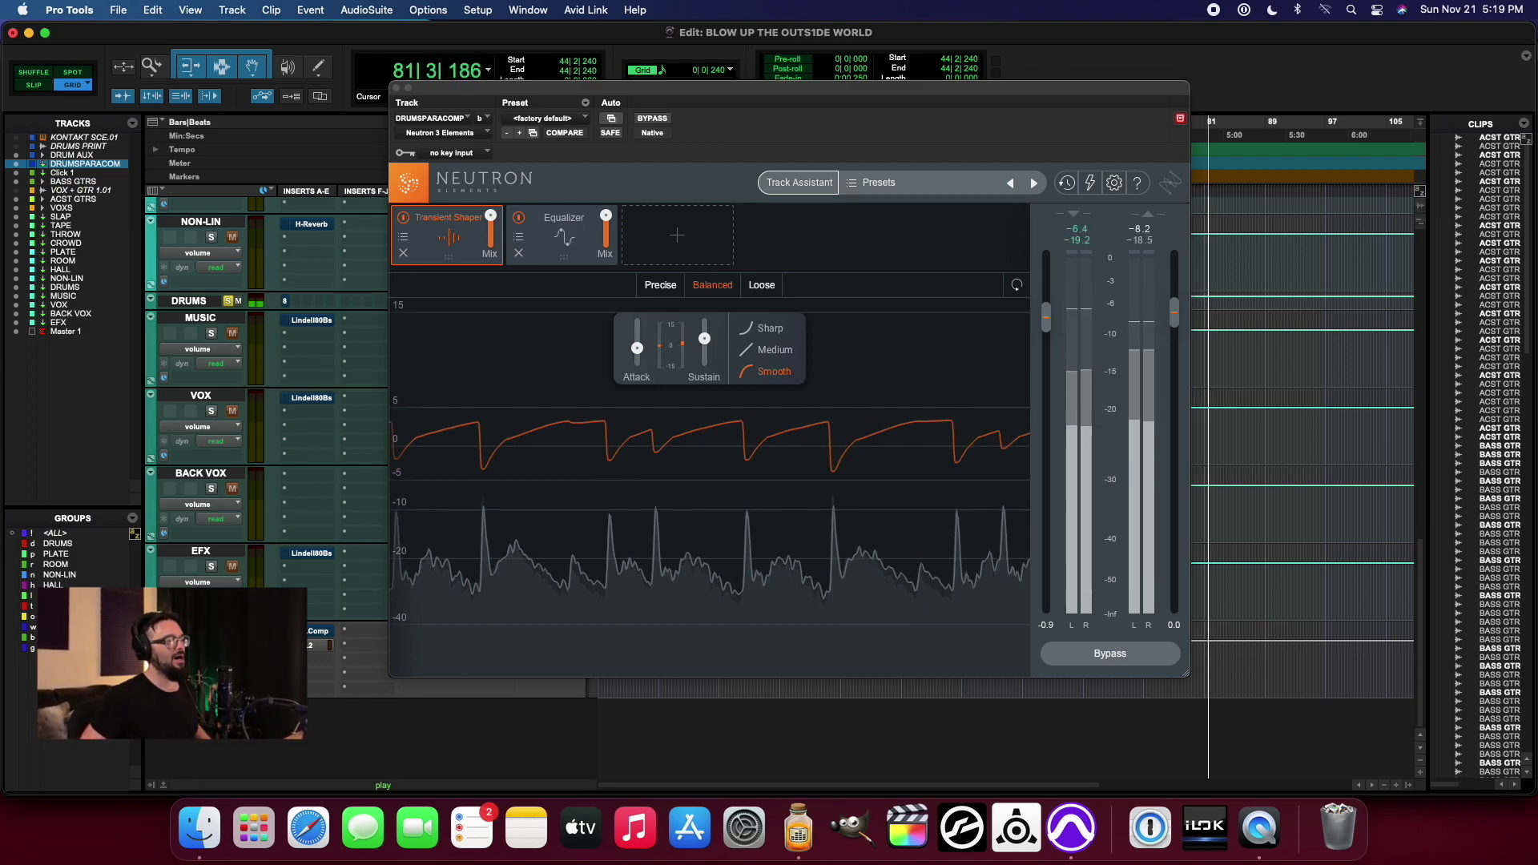
scroll(239, 233, "up", 10)
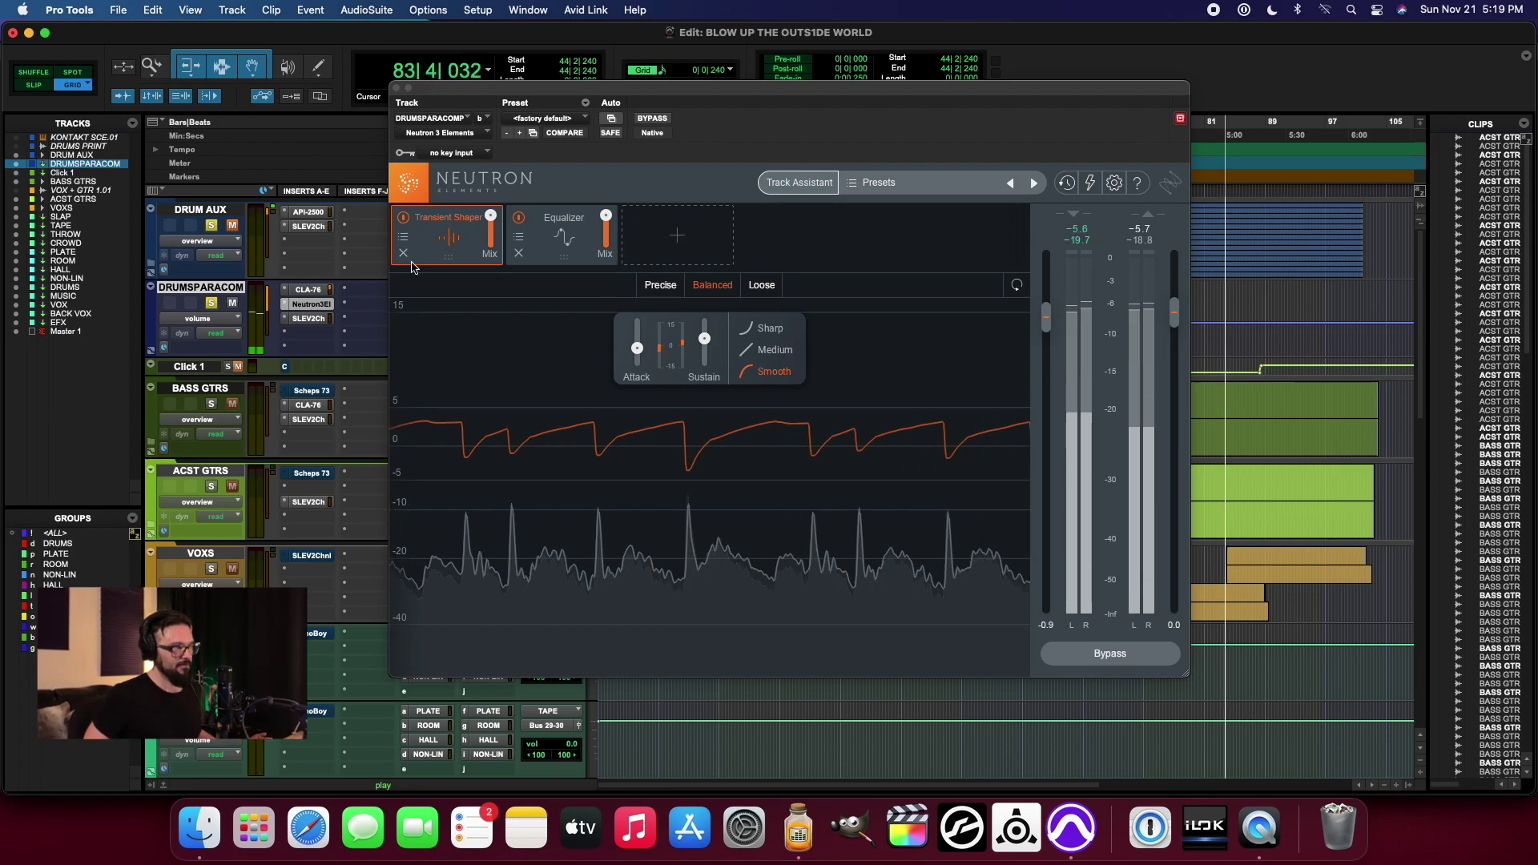
Step: Recheck DRUMSPARACOM's CLA-76, and inspect Neutron's Equalizer bands 5 and 4 without the preset manager
left_click(308, 290)
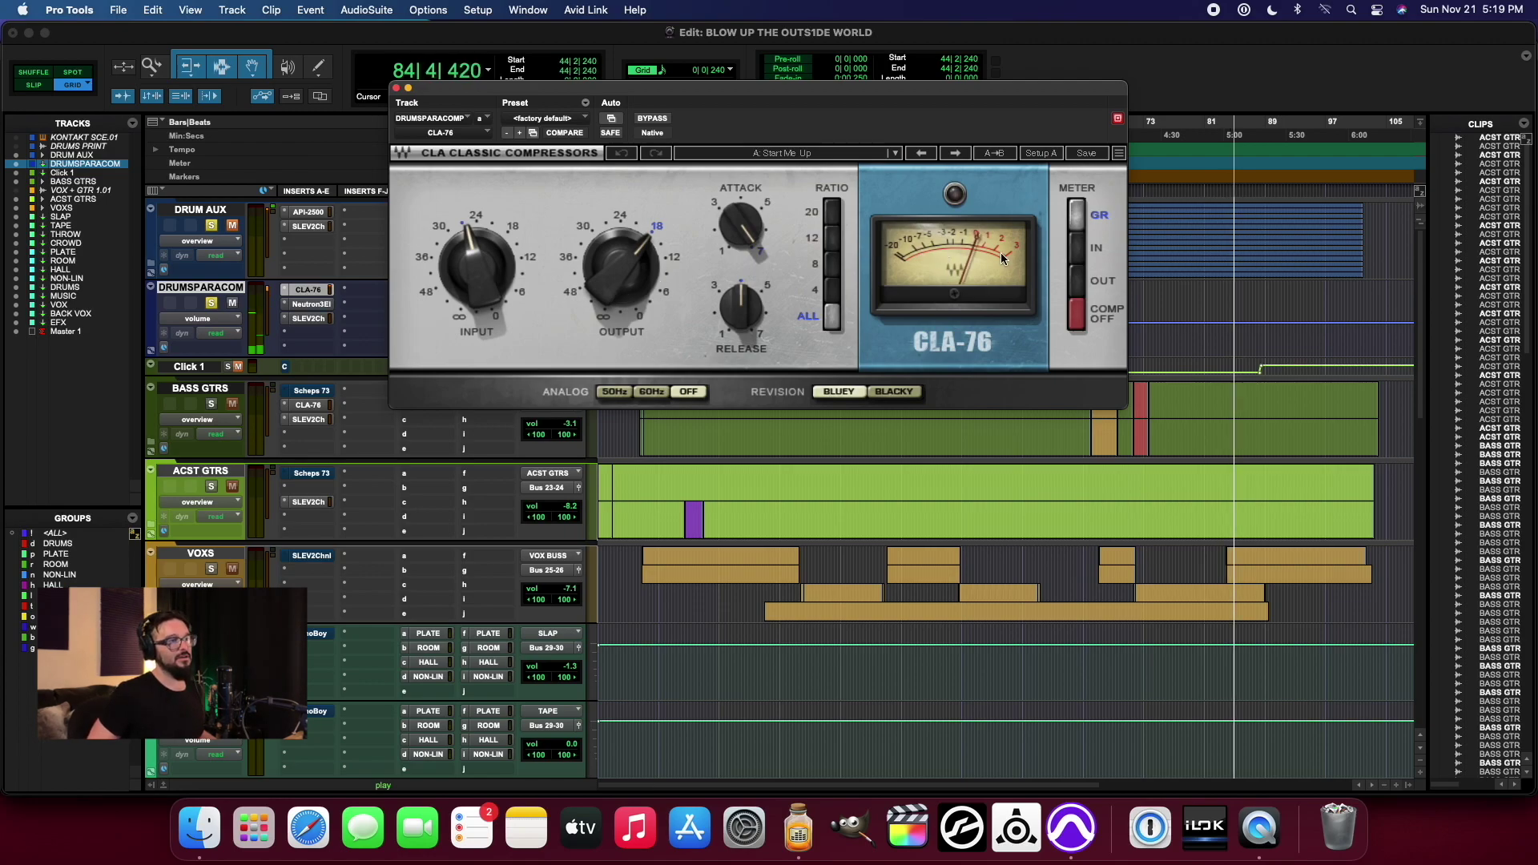
left_click(311, 304)
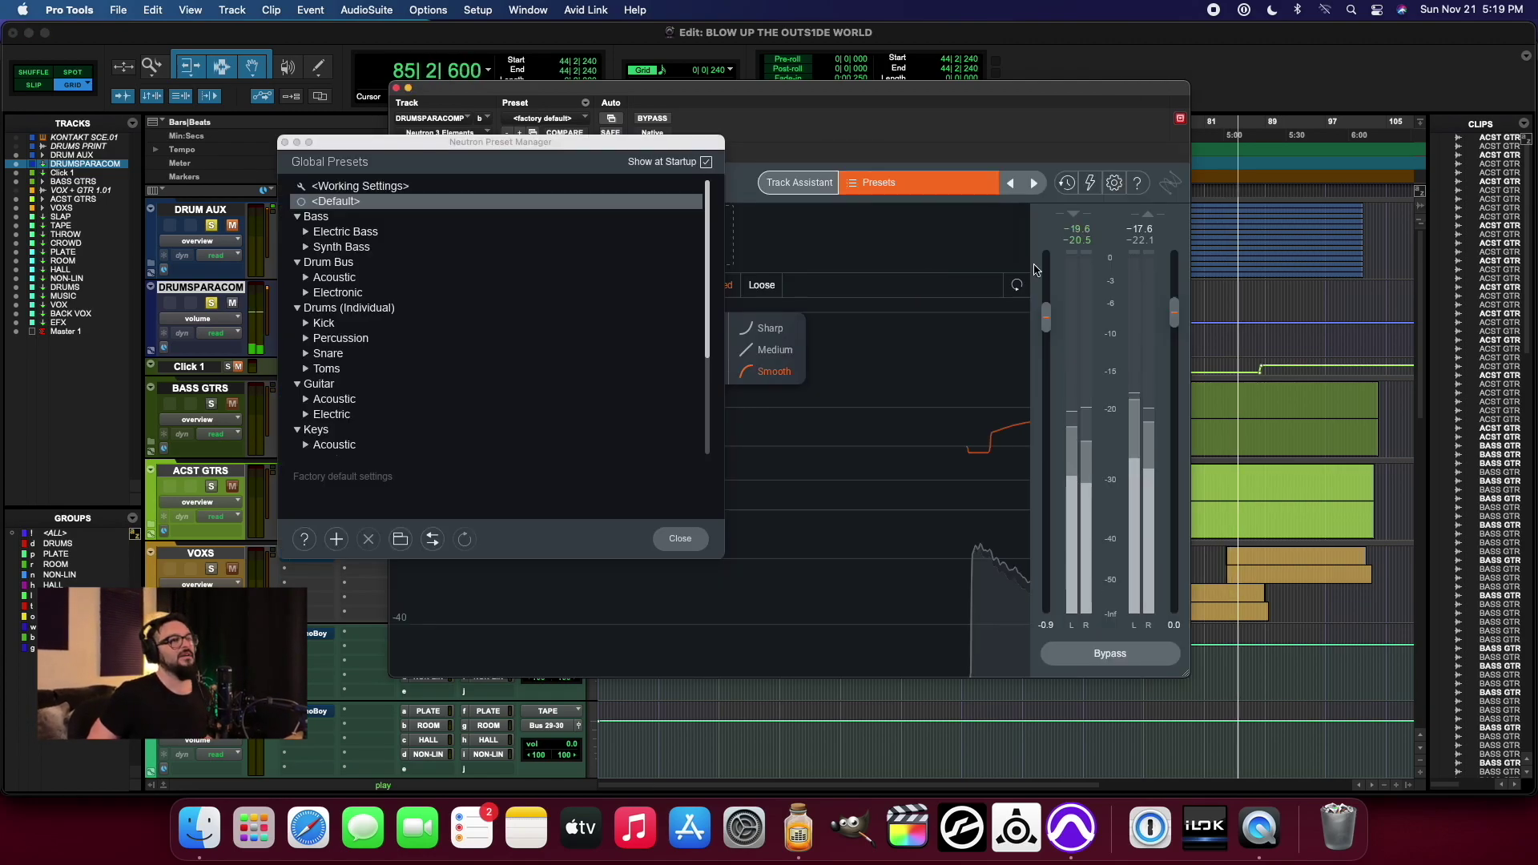
left_click(284, 142)
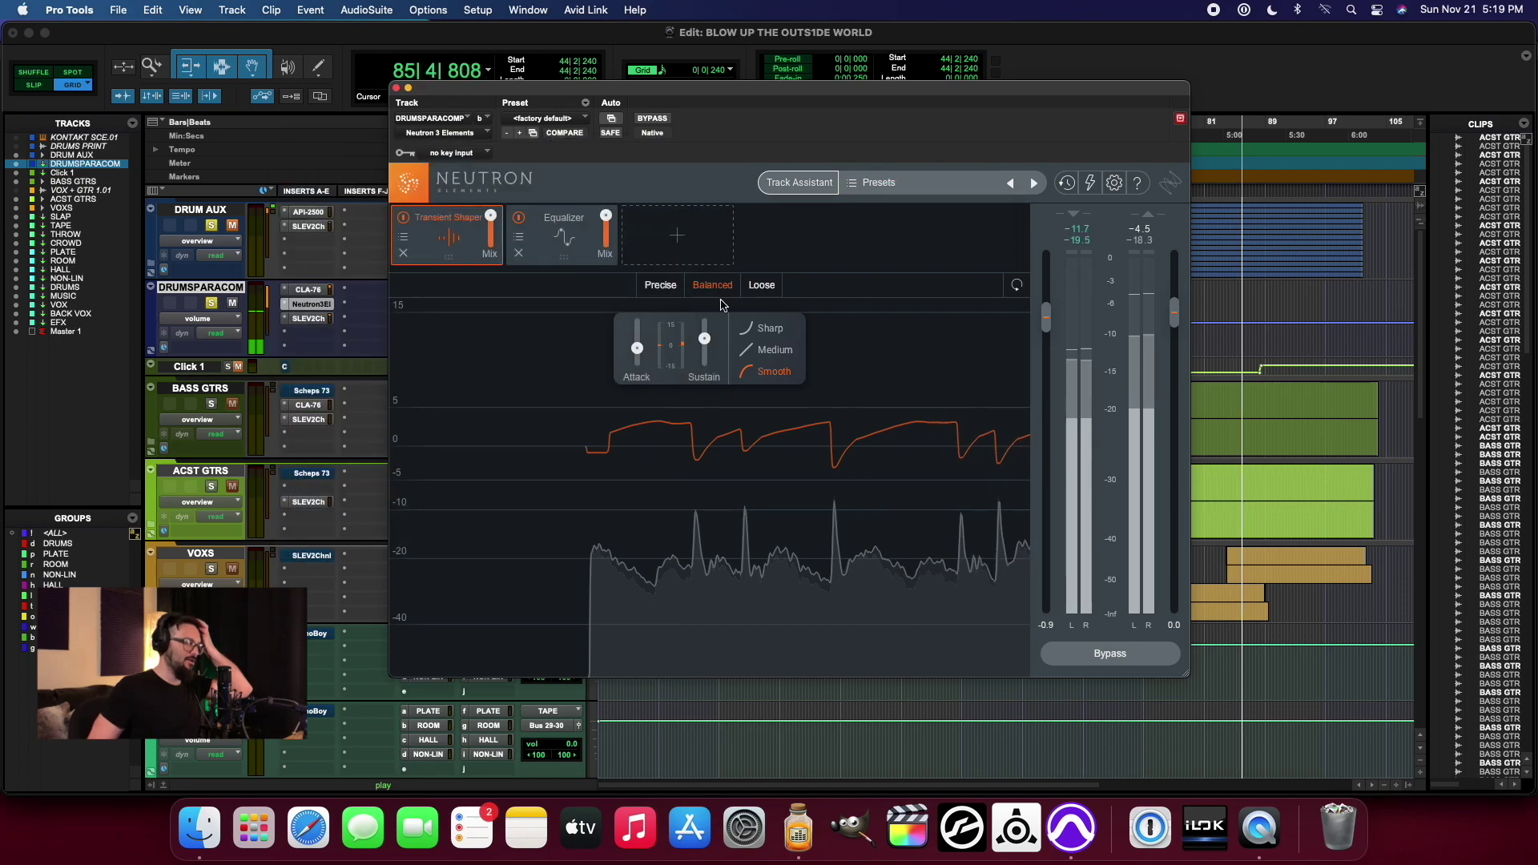
left_click(567, 235)
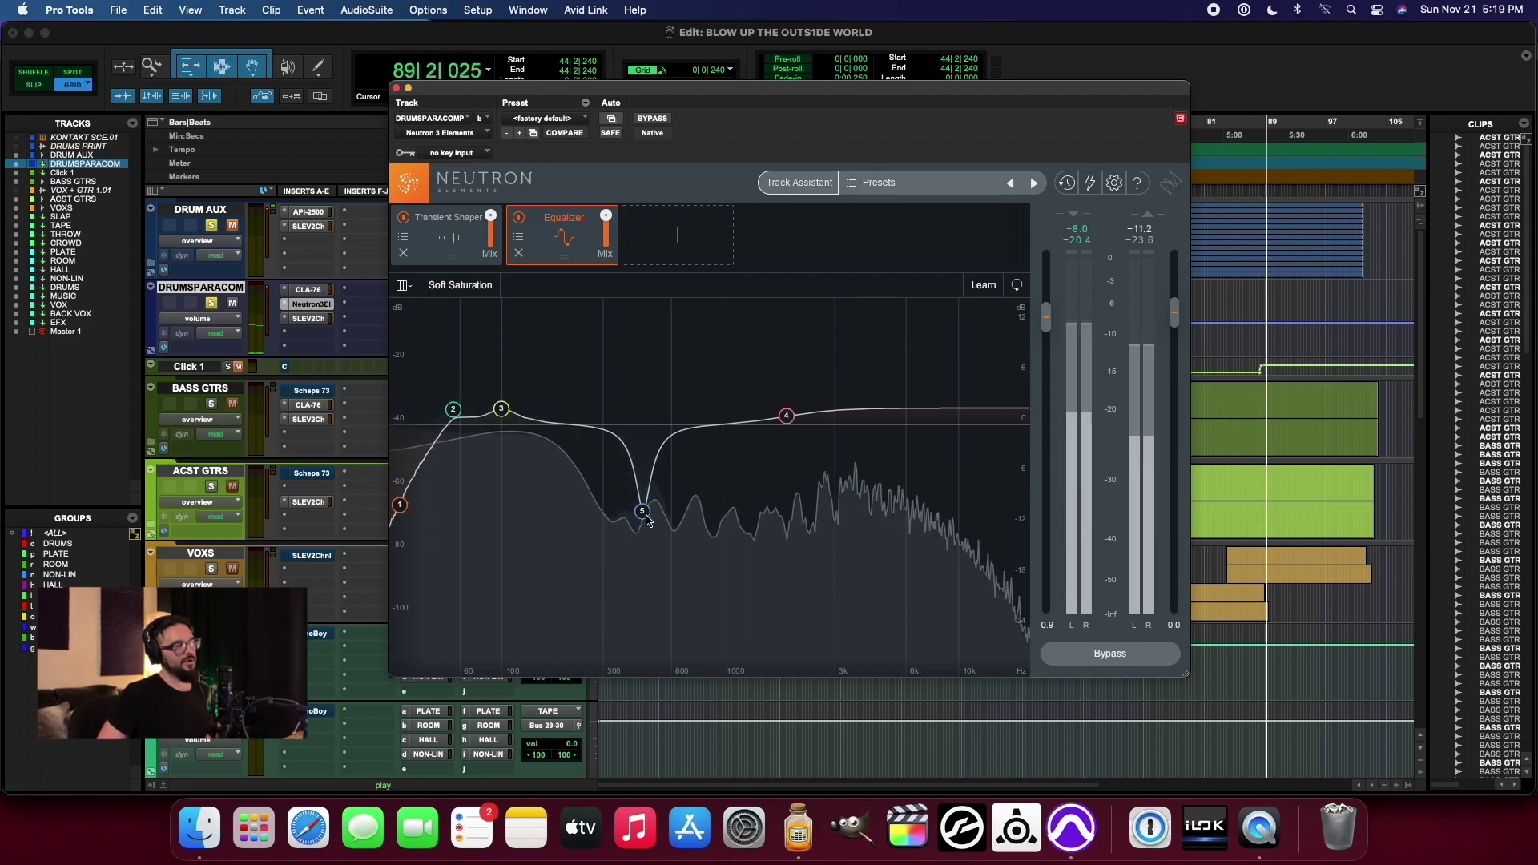
left_click(642, 513)
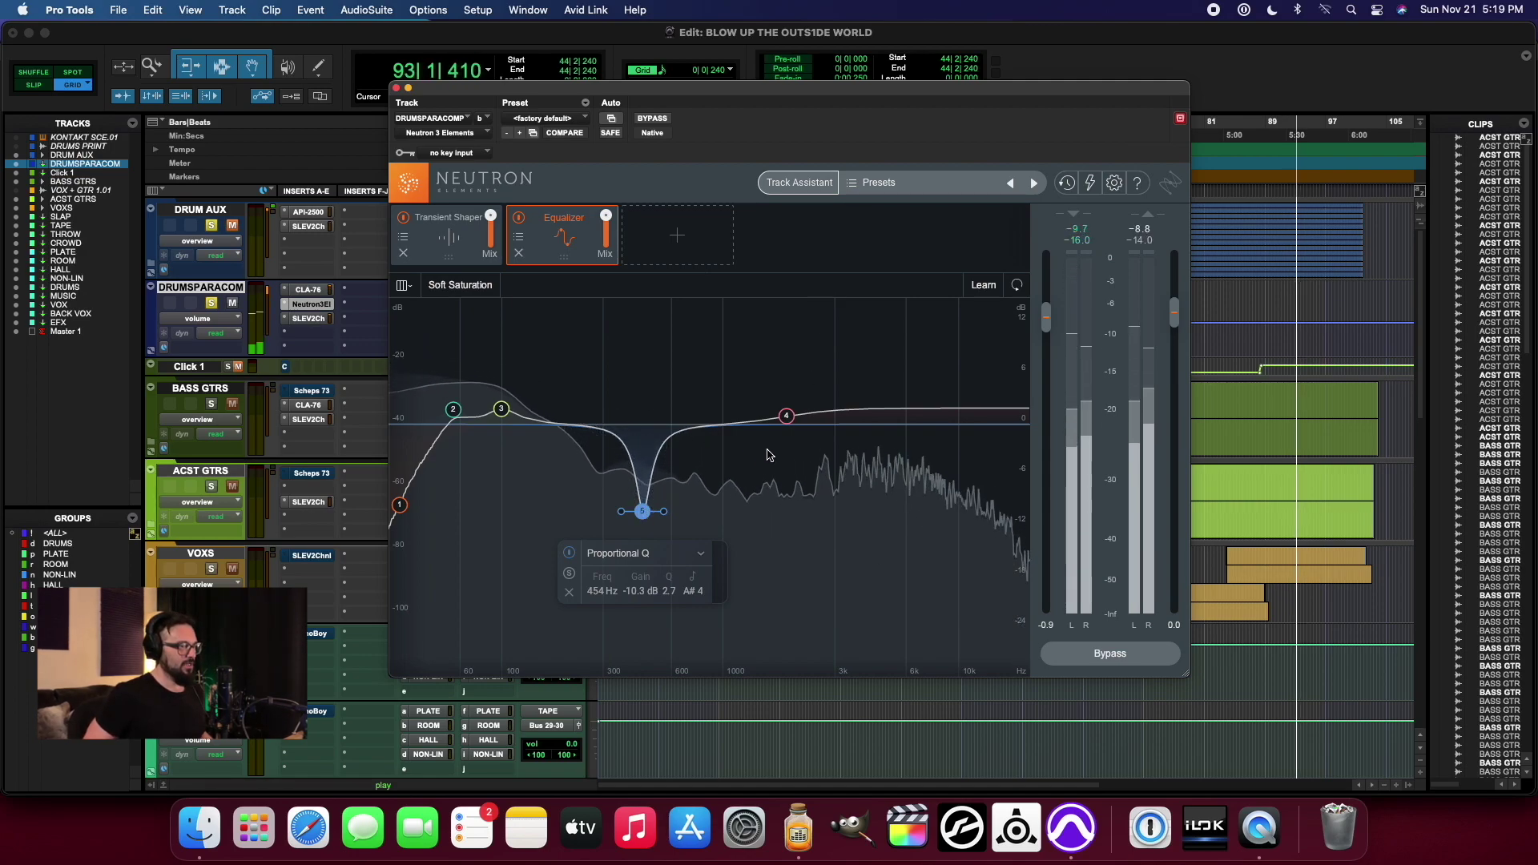
left_click(786, 415)
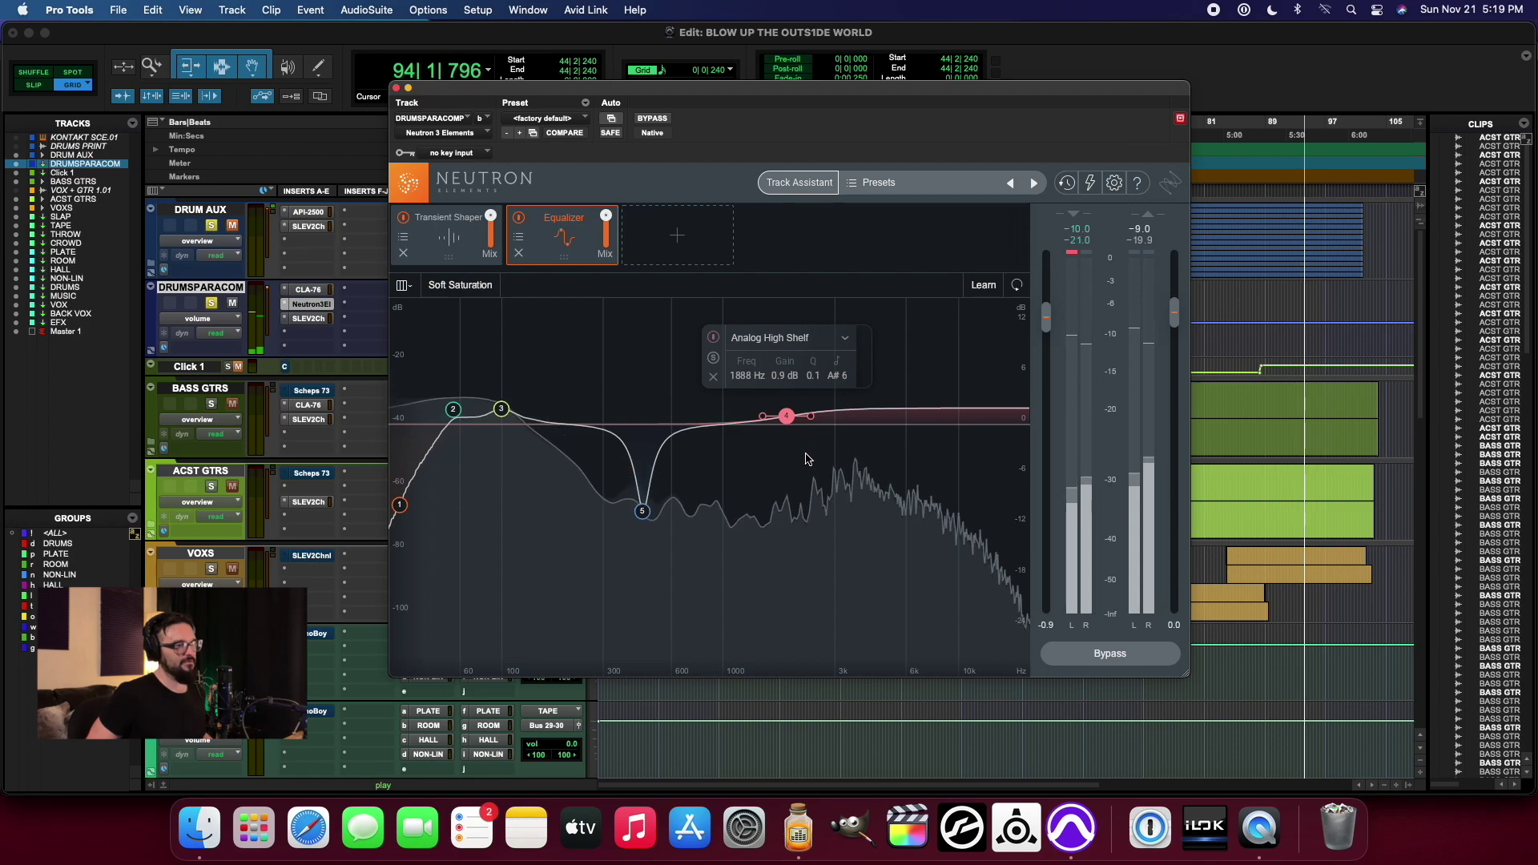
Step: Review the mic gain and the LF, LMF and HF EQ settings of DRUMSPARACOM's SSL EV2 Channel, and close its window
left_click(309, 319)
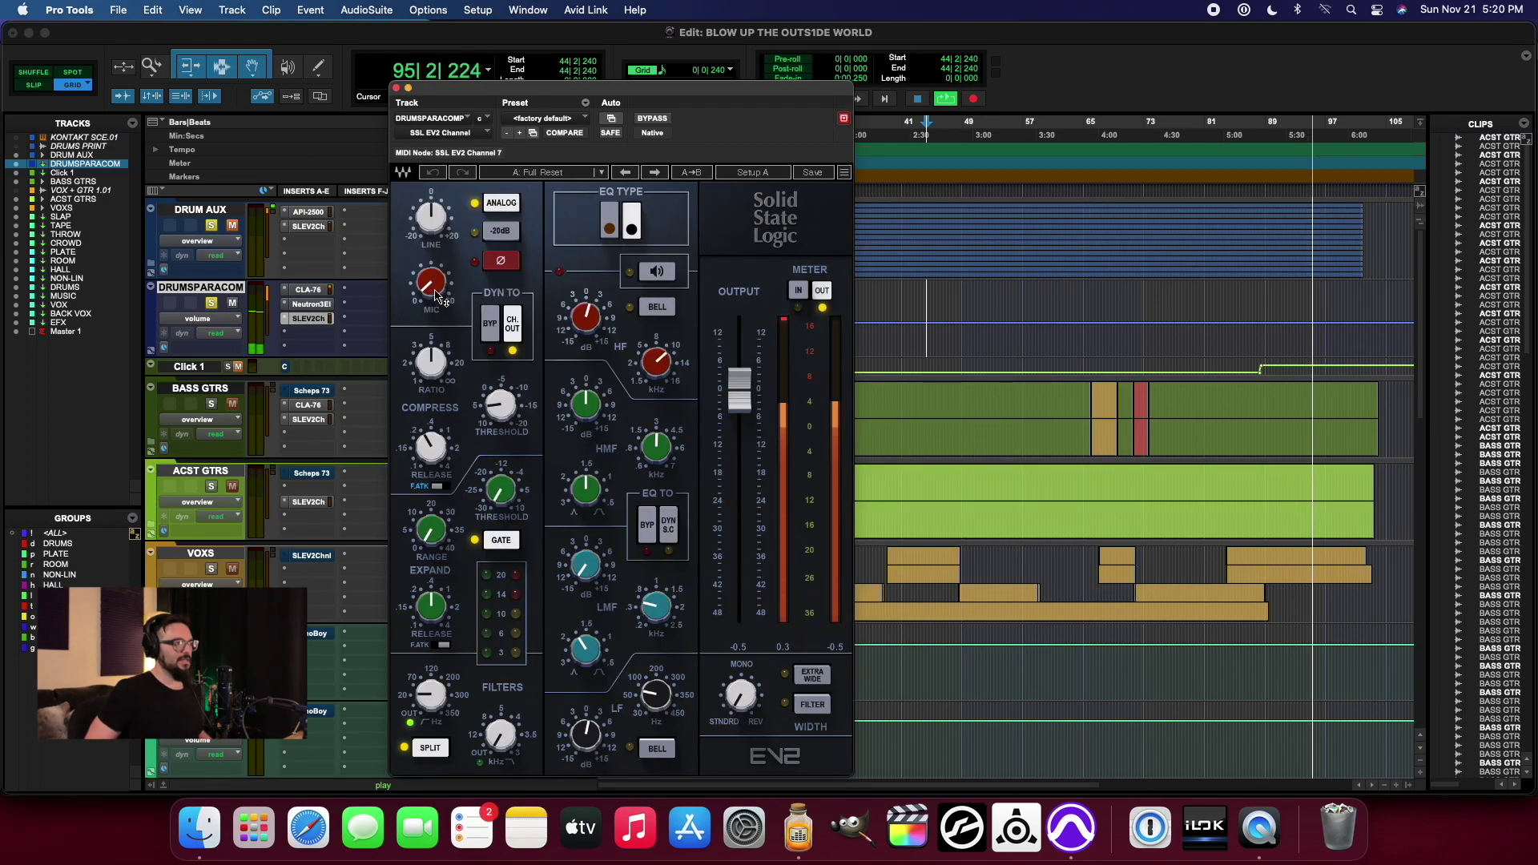
left_click_drag(433, 291, 432, 285)
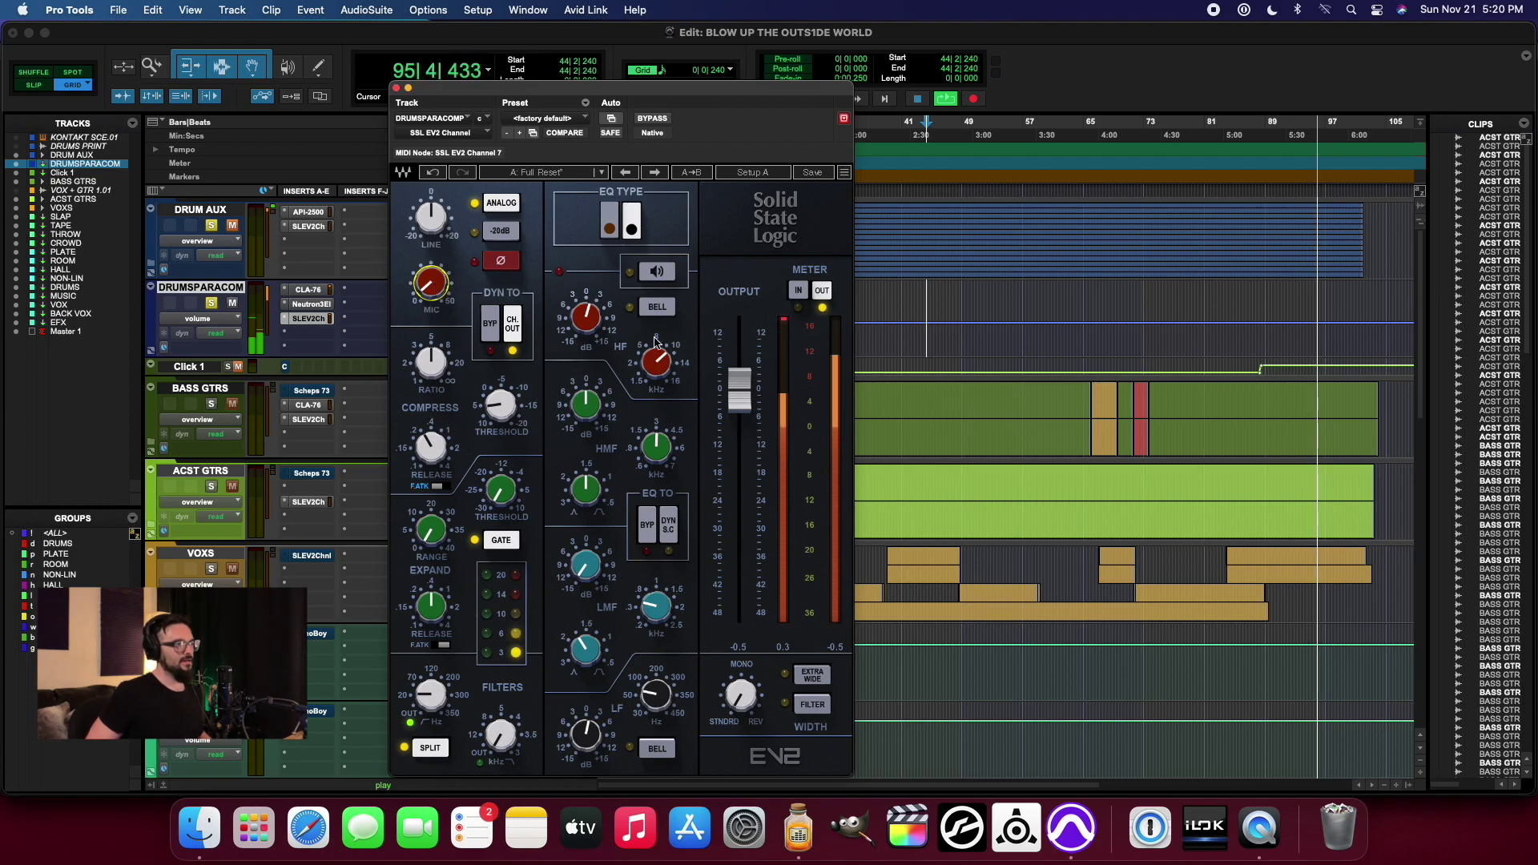
left_click_drag(586, 736, 587, 732)
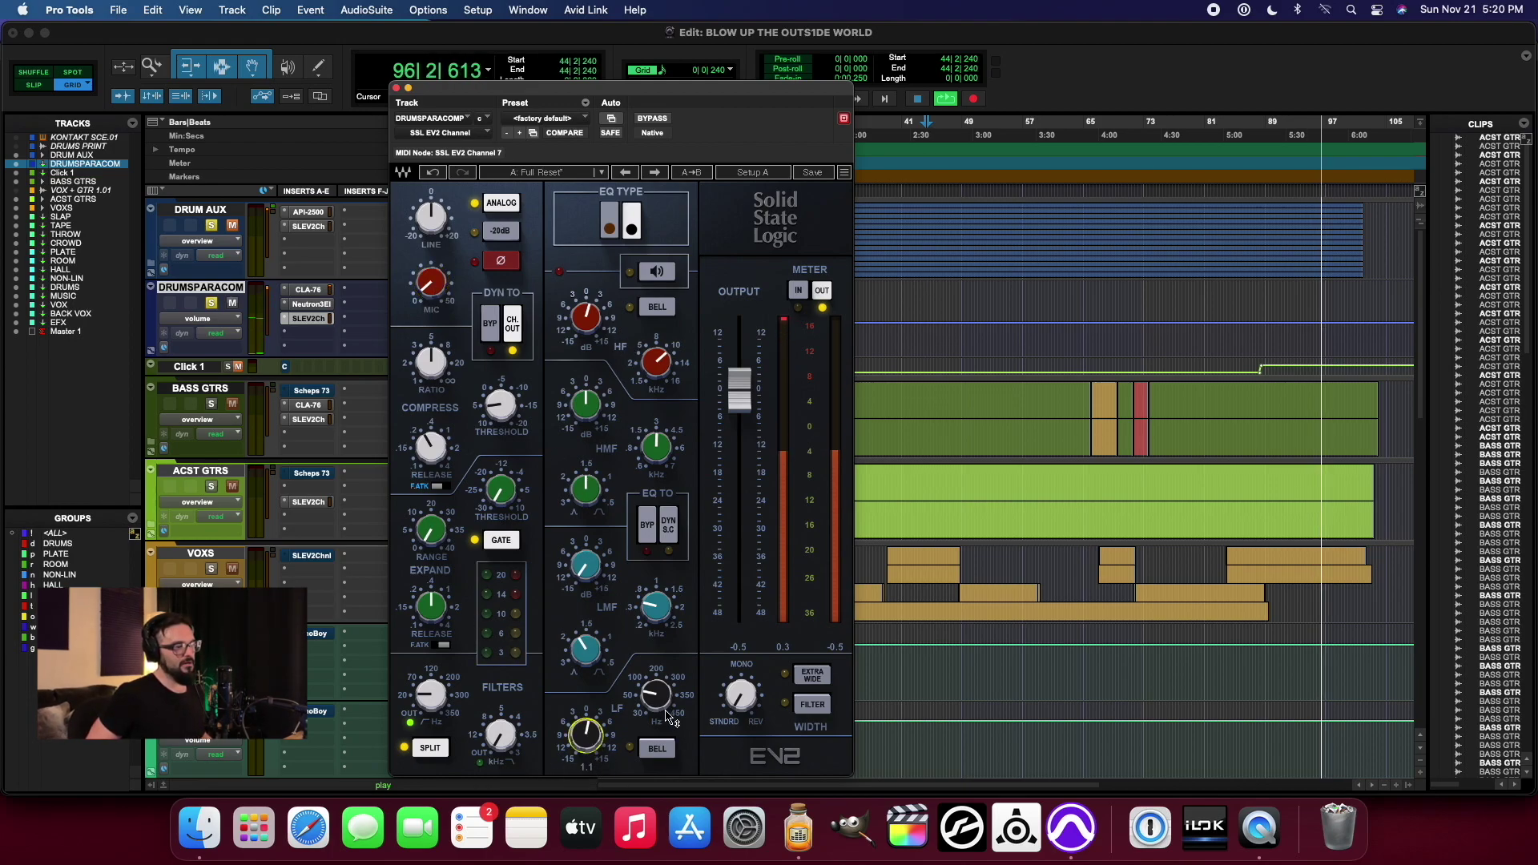
left_click(670, 609)
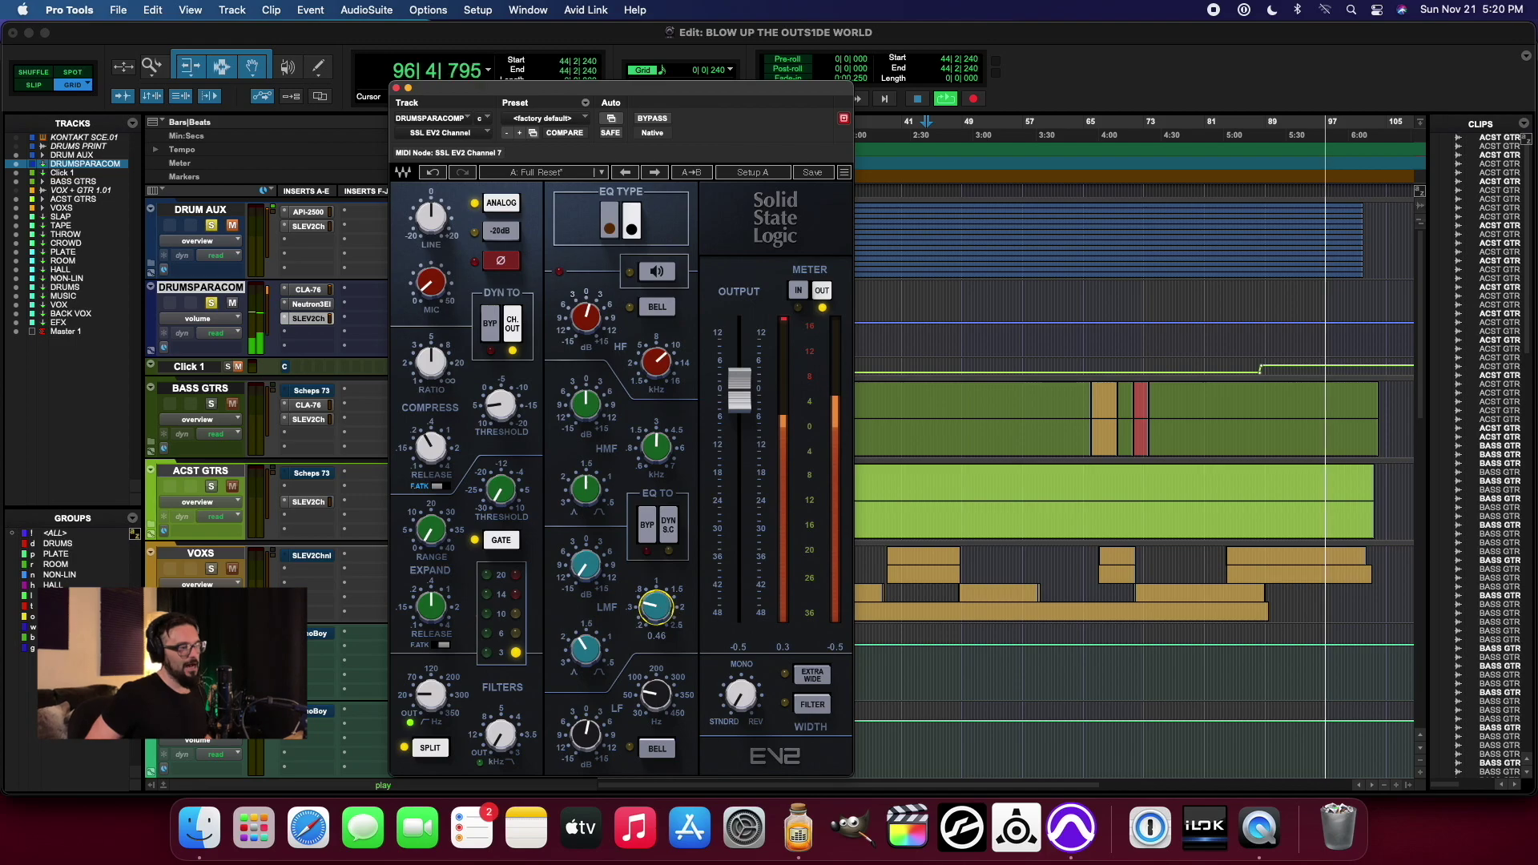
left_click(596, 570)
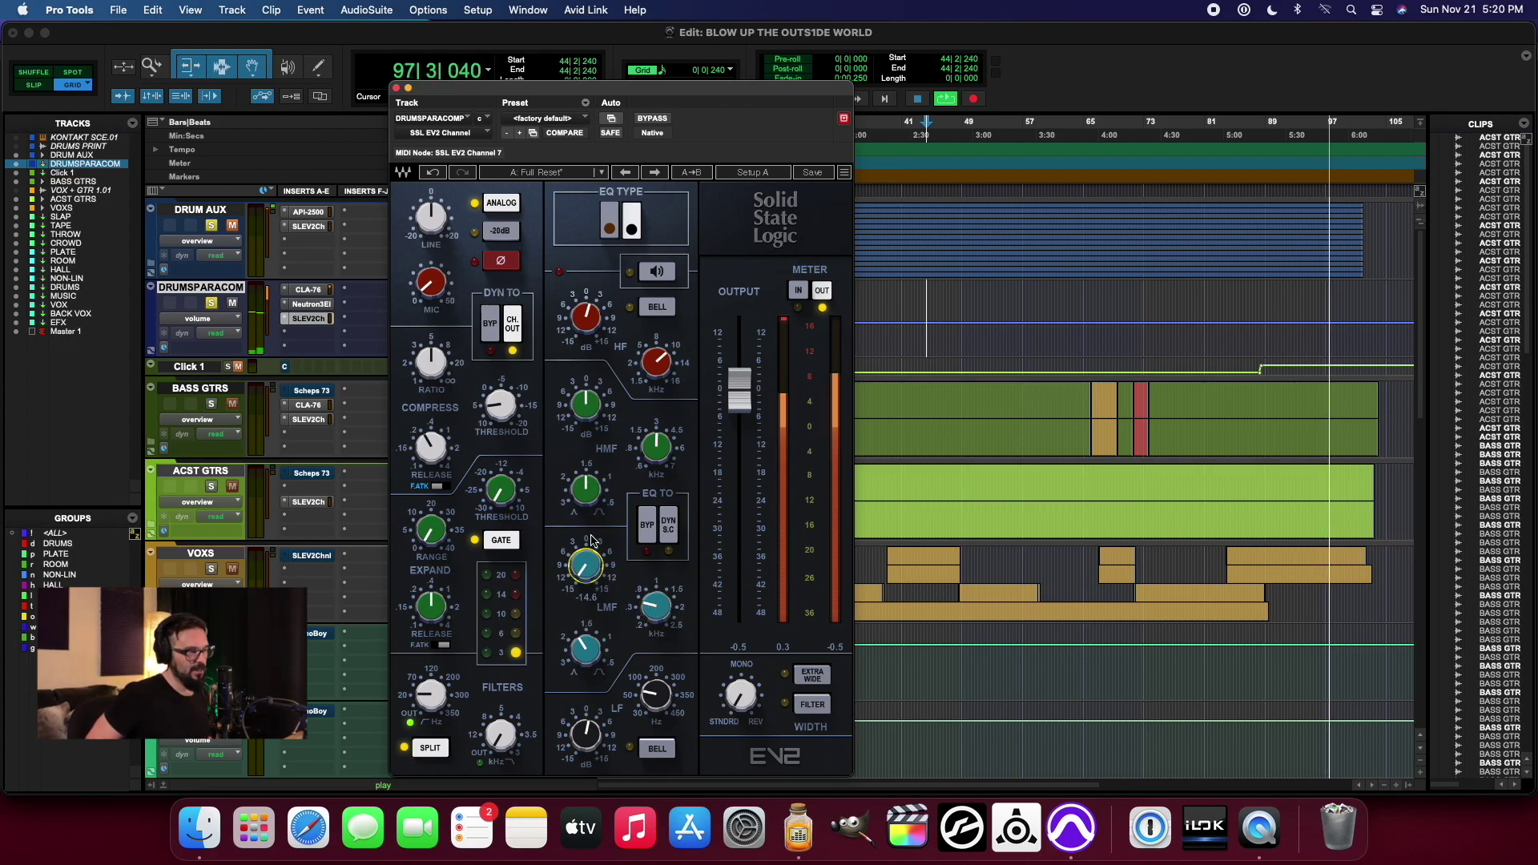
left_click(596, 322)
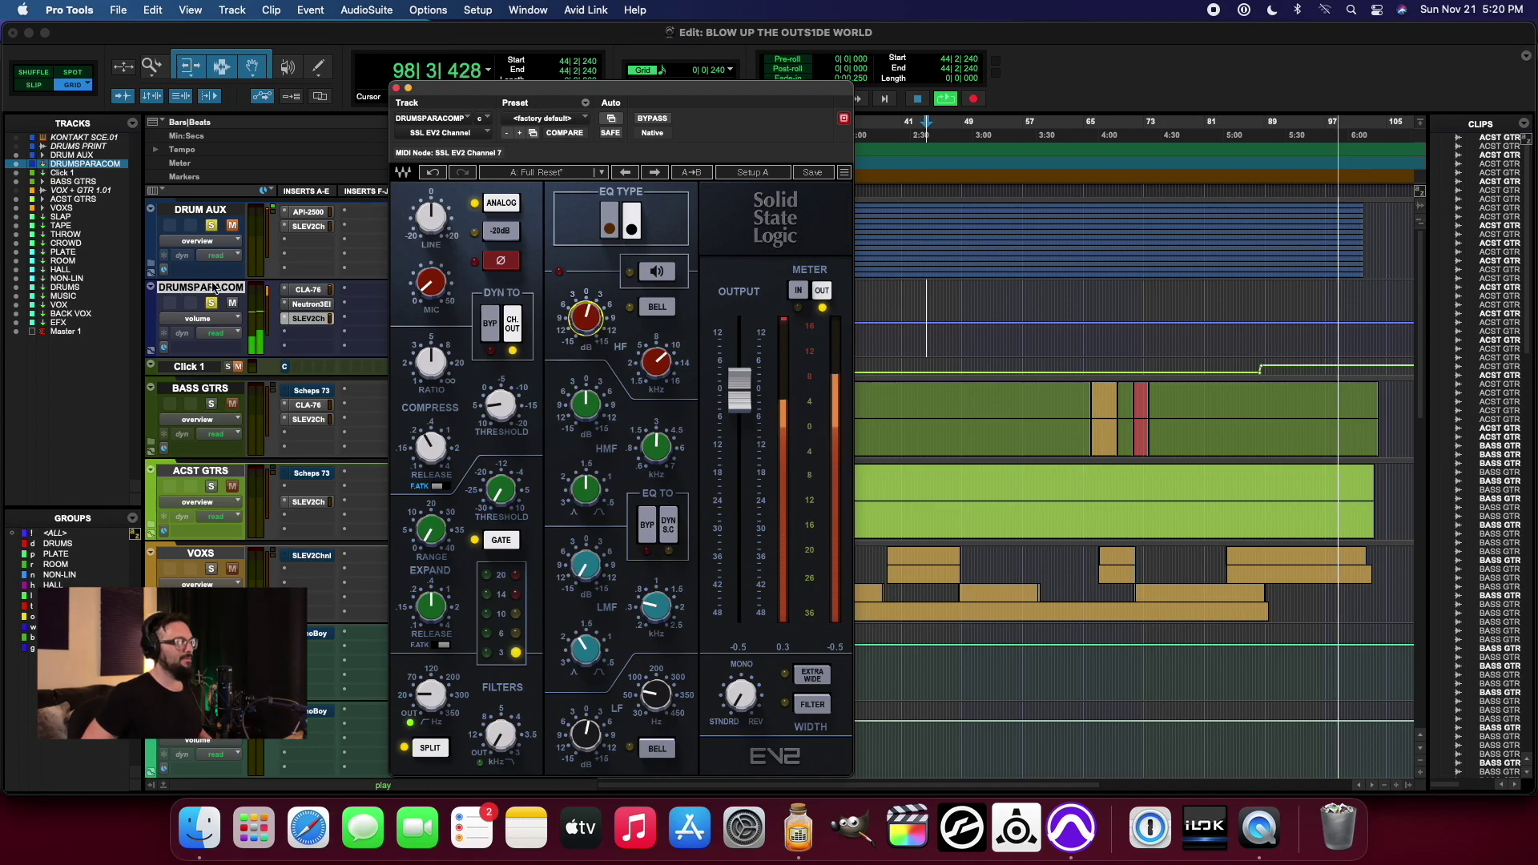
left_click(396, 88)
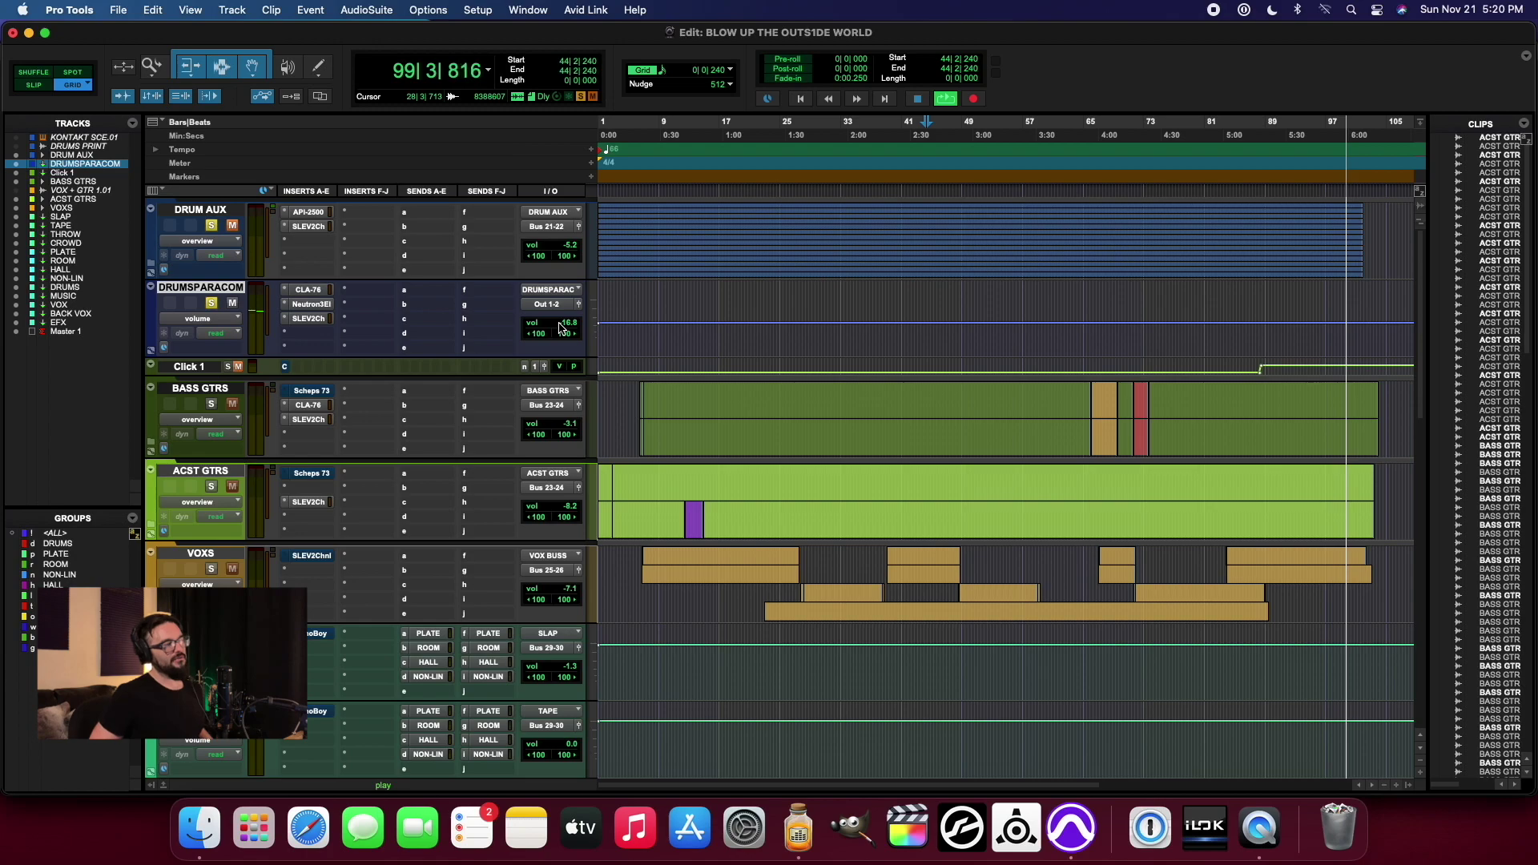
Step: Play the song from bar 73, unmute DRUM AUX, and compare the drums with and without DRUMSPARACOM
left_click(1147, 129)
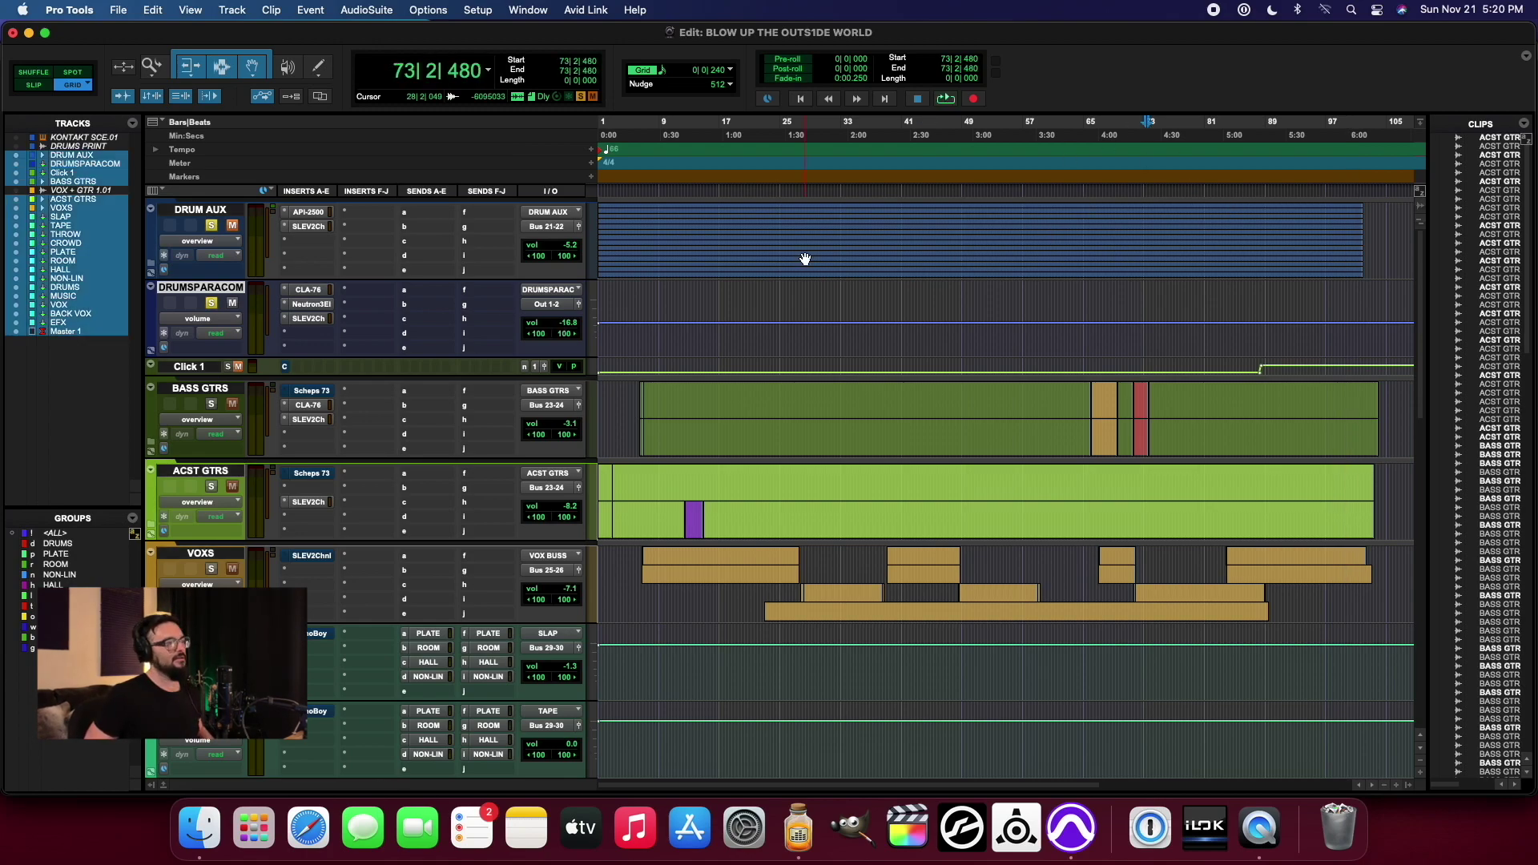
key("space")
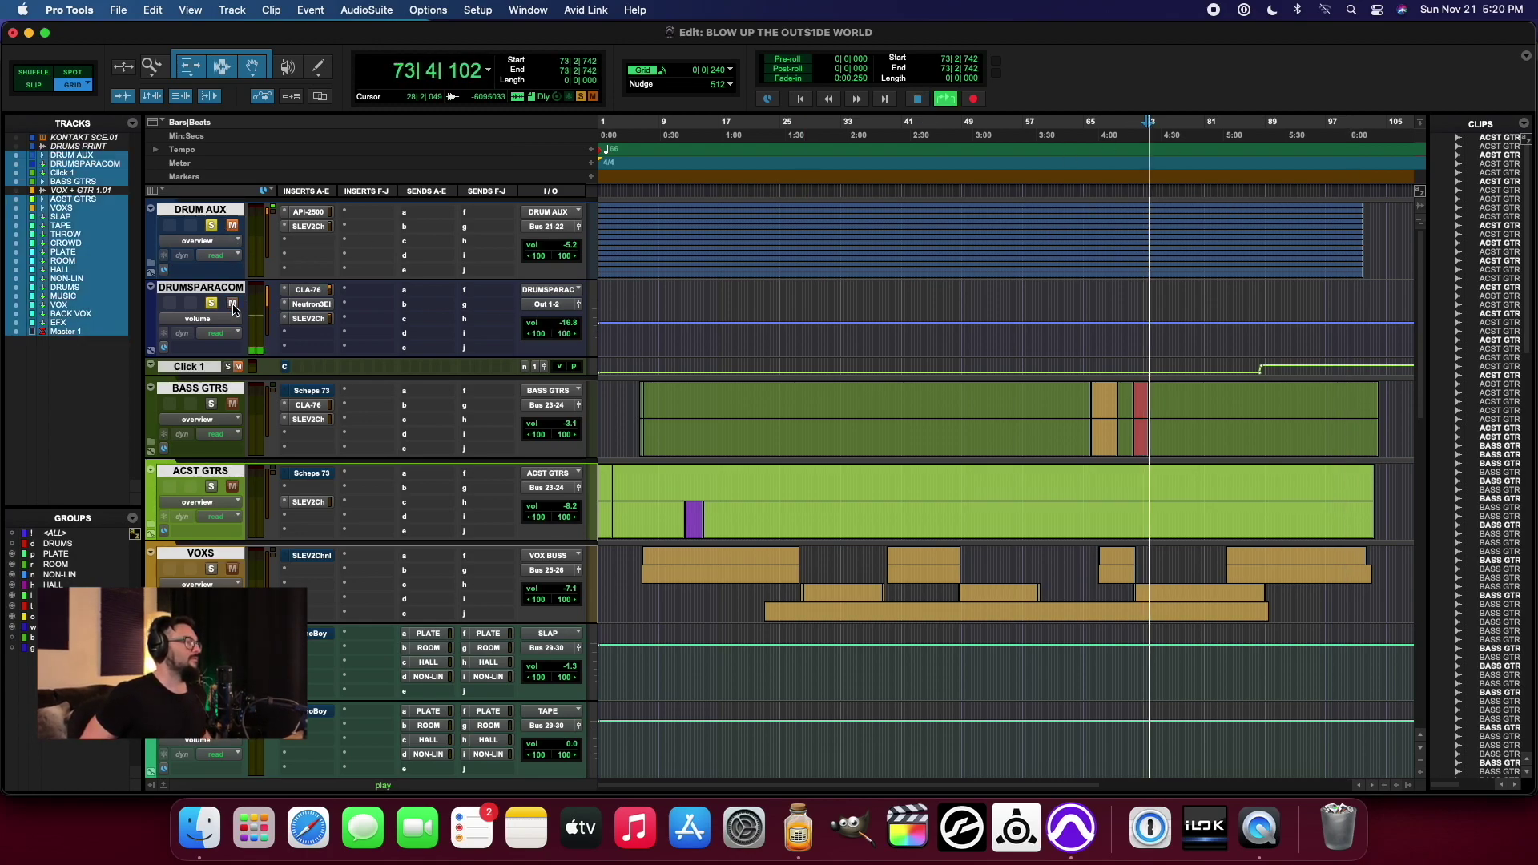
left_click(233, 226)
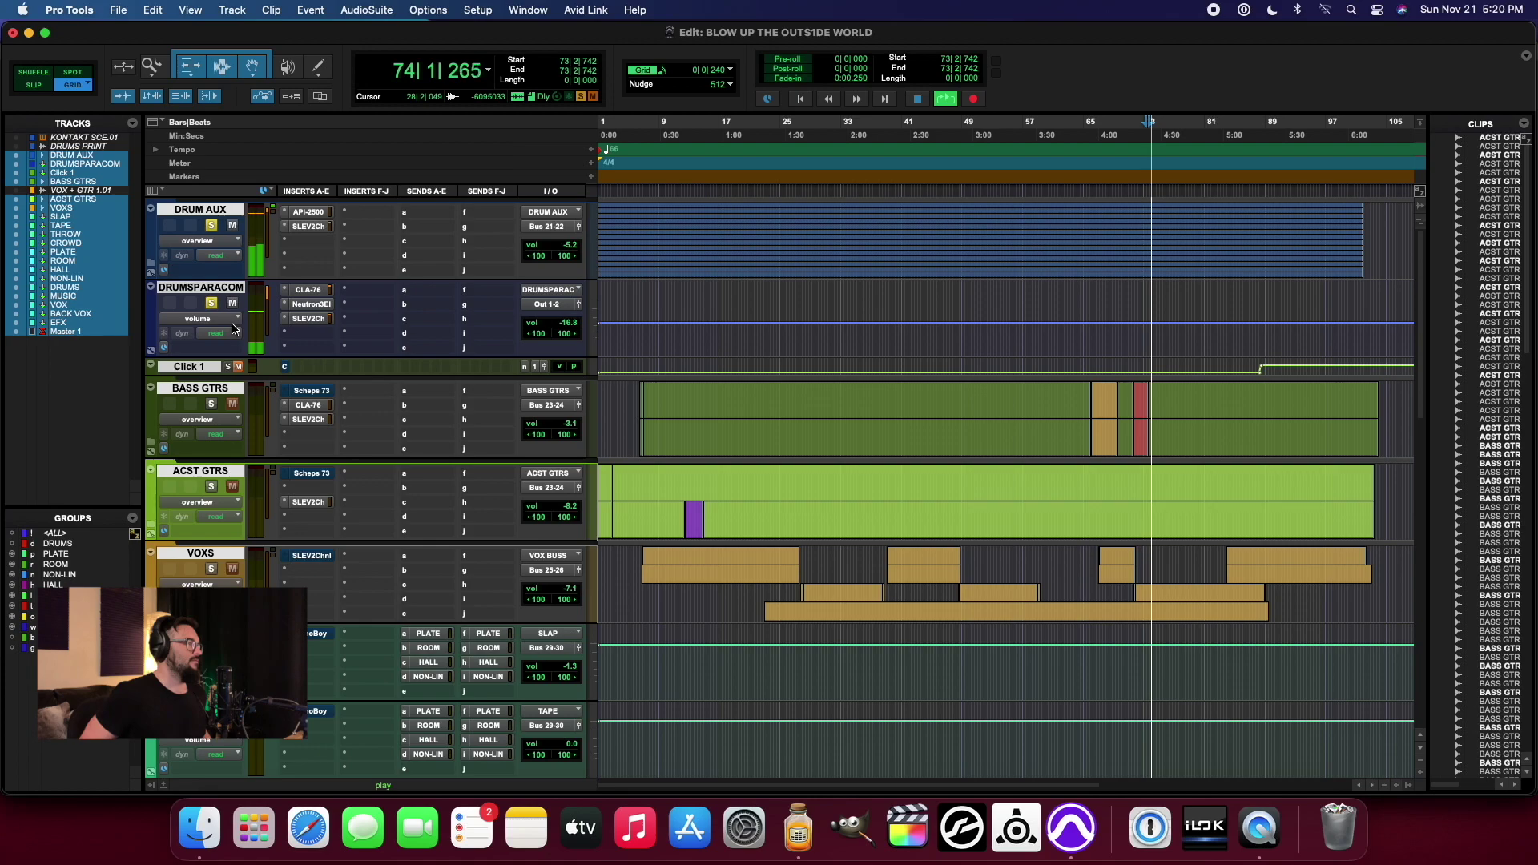
left_click(231, 304)
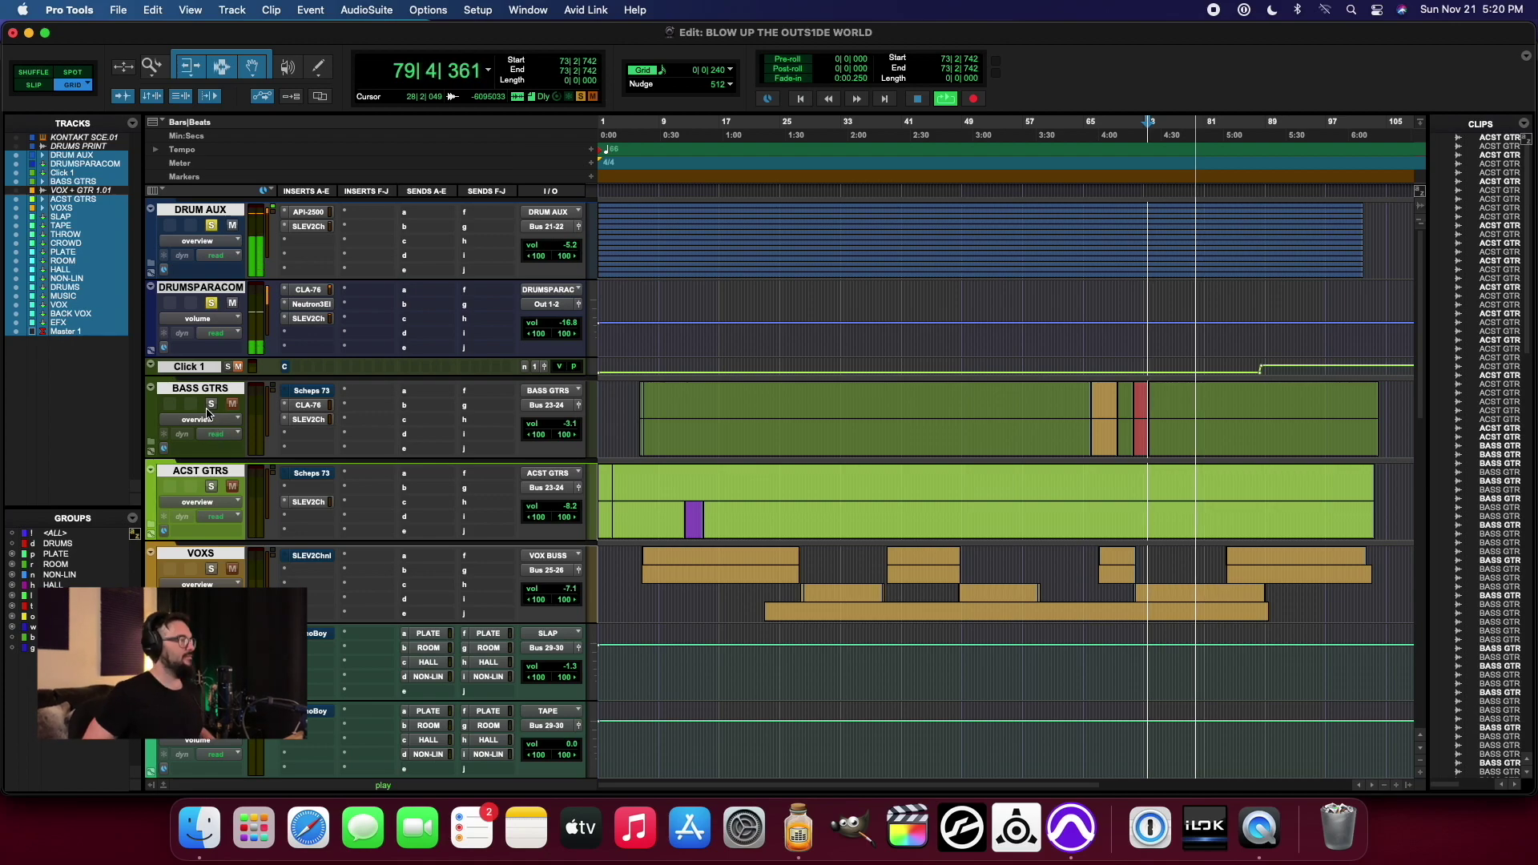
Step: Expand the BASS GTRS and ACST GTRS folders and solo the guitar tracks inside so they play with the drums
left_click(151, 441)
left_click(224, 482)
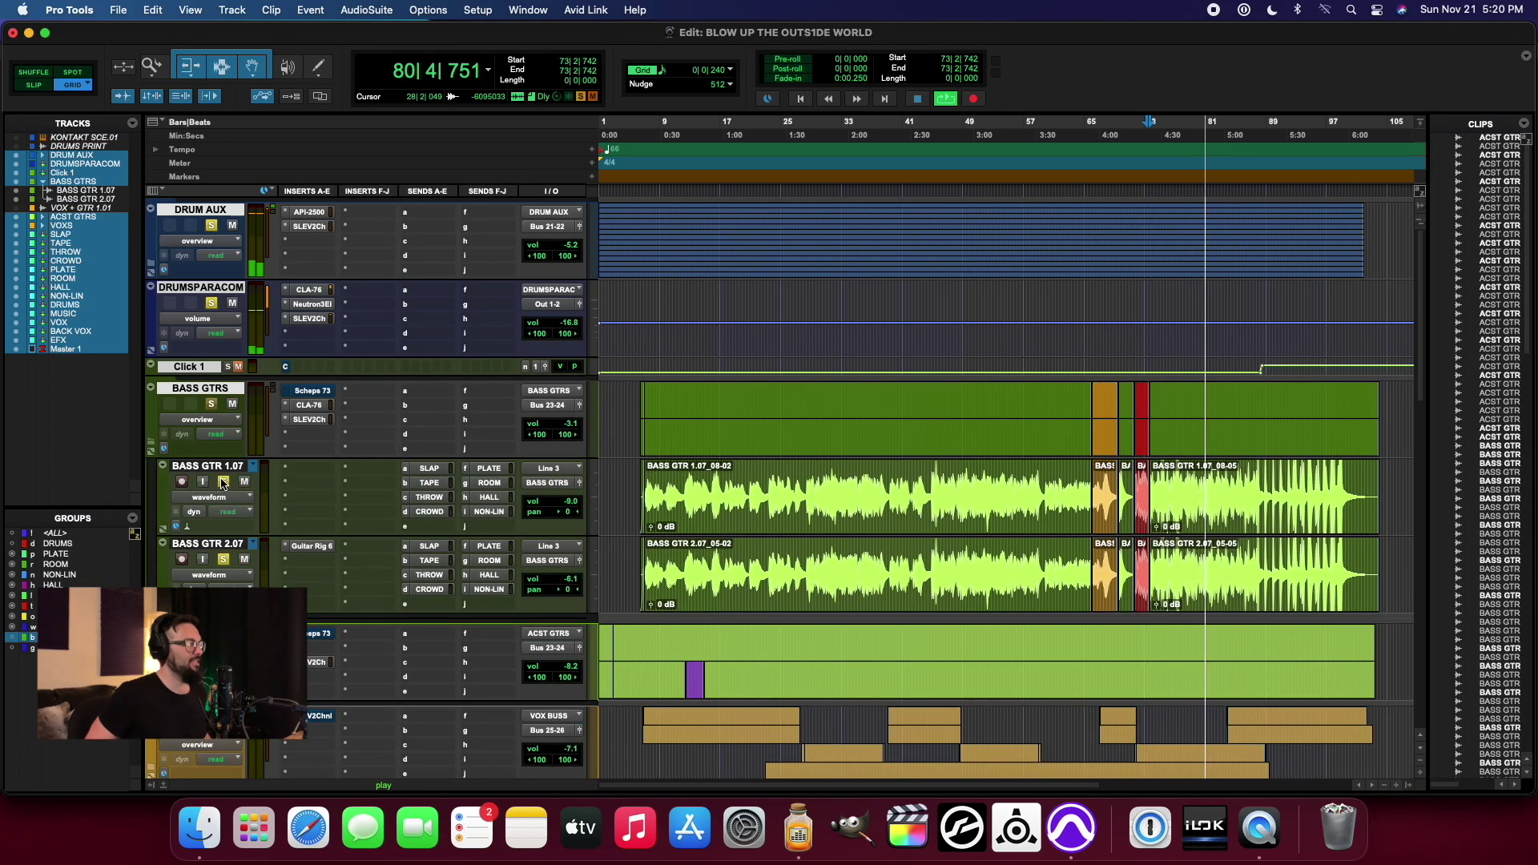
scroll(288, 521, "down", 5)
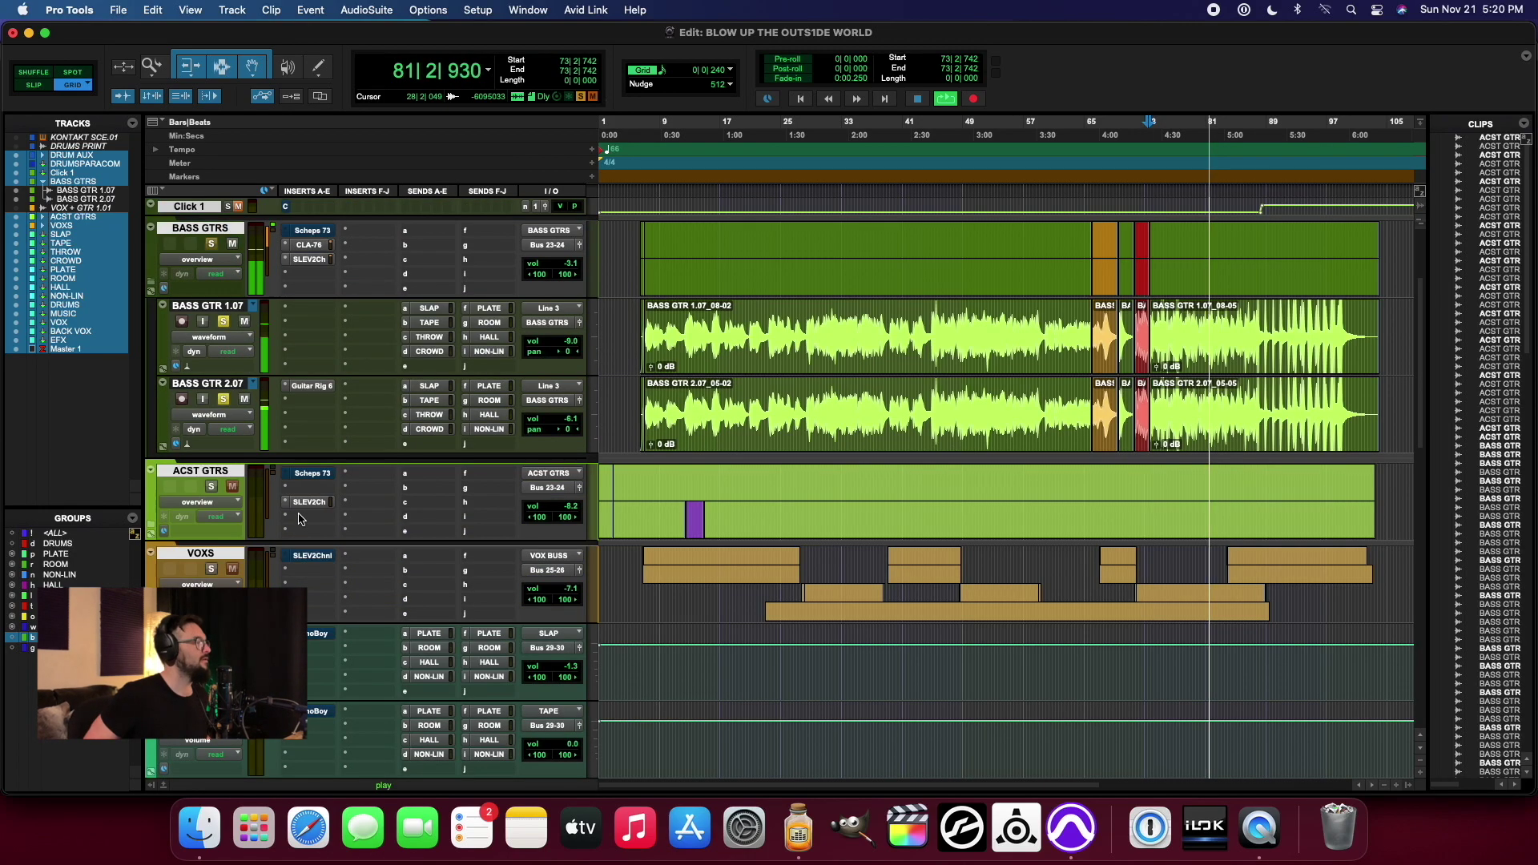
left_click(152, 529)
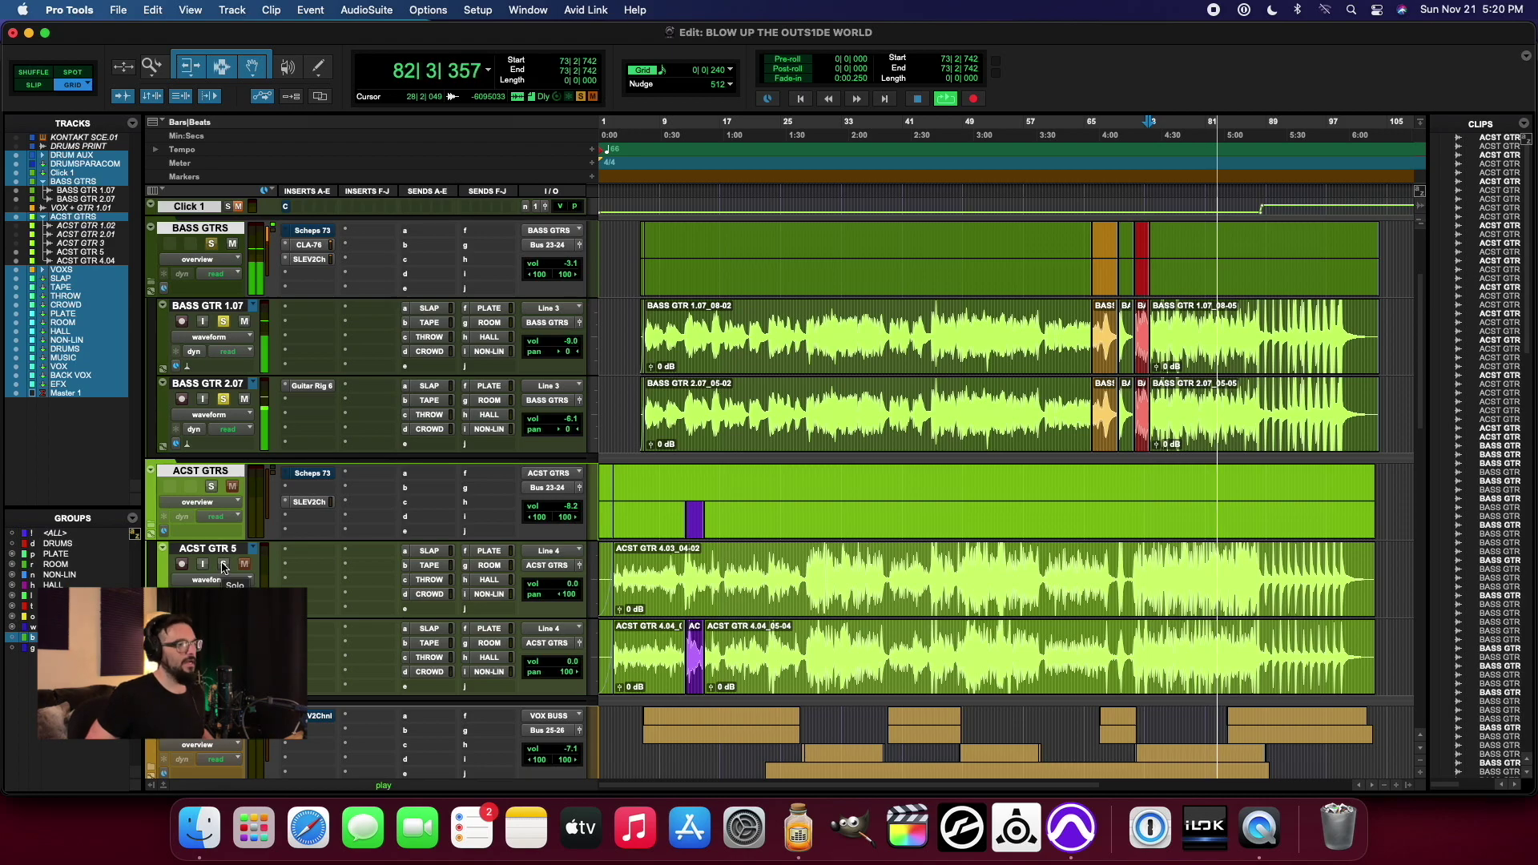
left_click(224, 564)
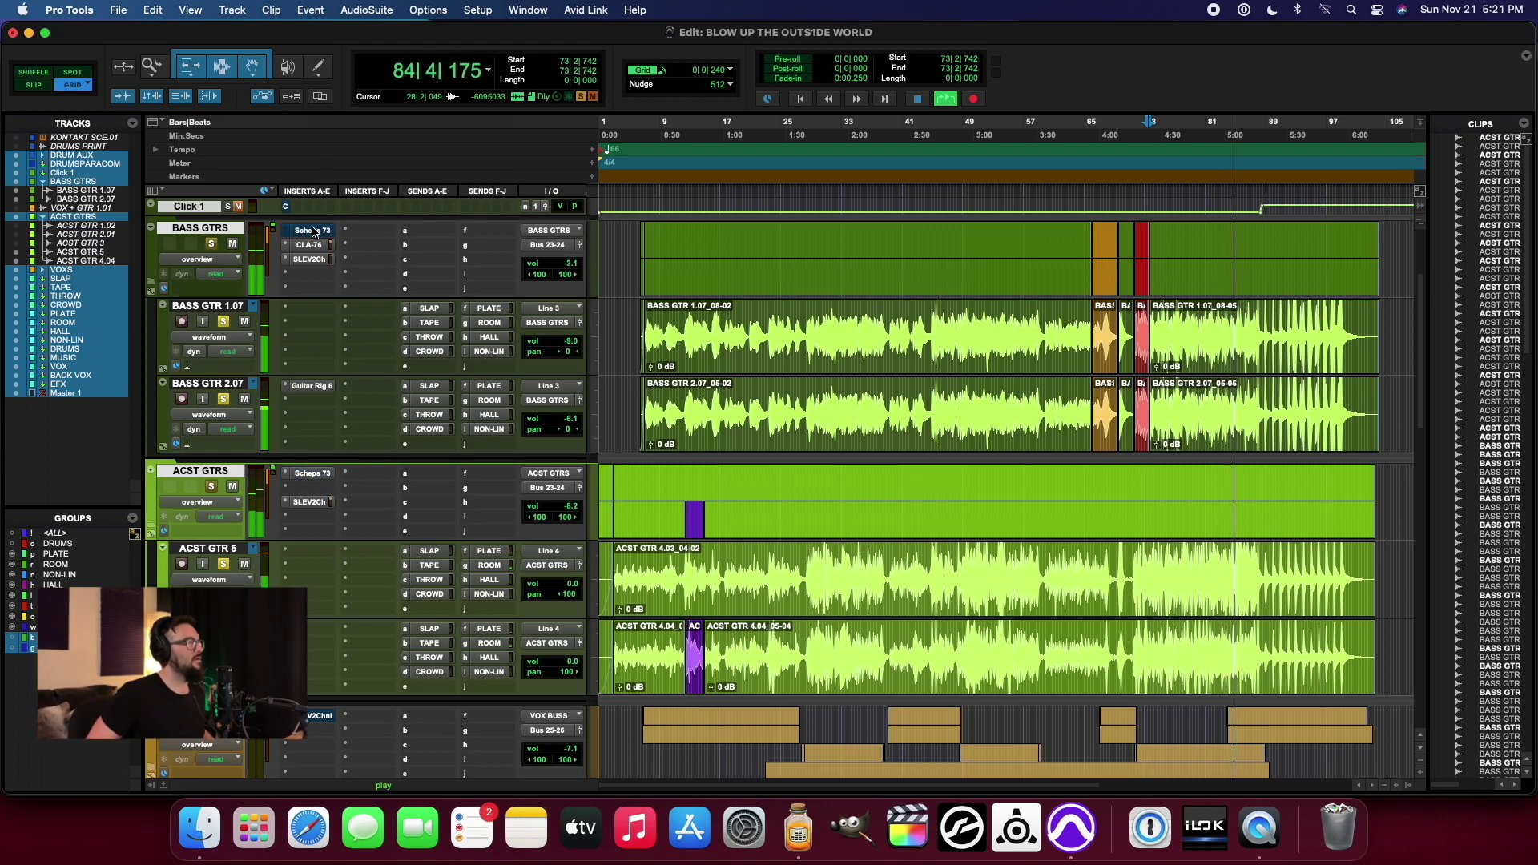
Step: Restart playback from the song's beginning and show the Scheps 73 plug-ins of BASS GTRS and ACST GTRS side by side
scroll(290, 274, "up", 5)
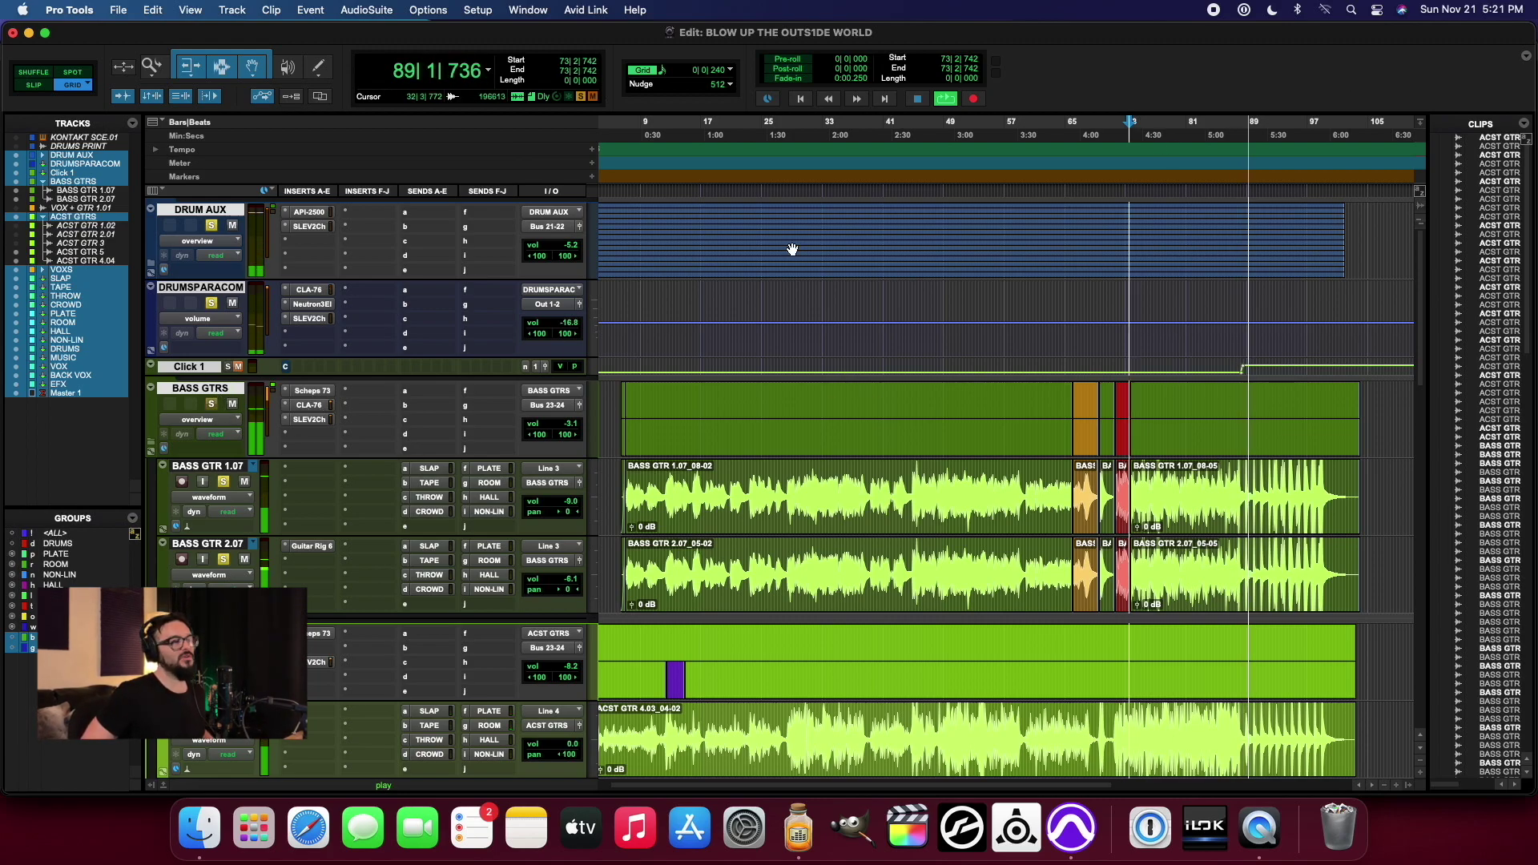
key("Return")
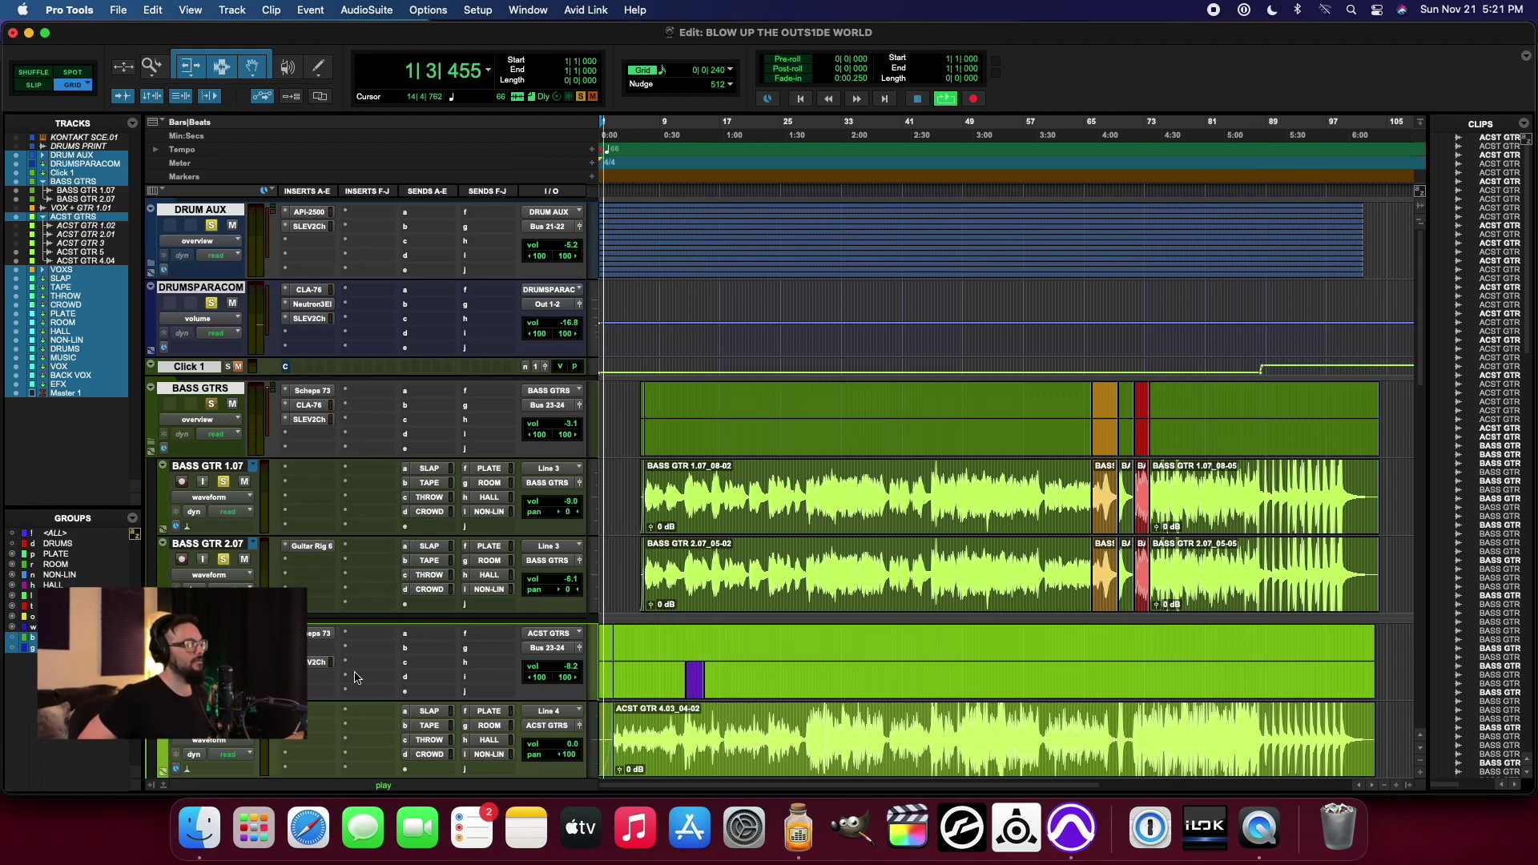
scroll(355, 677, "down", 3)
scroll(355, 677, "up", 1)
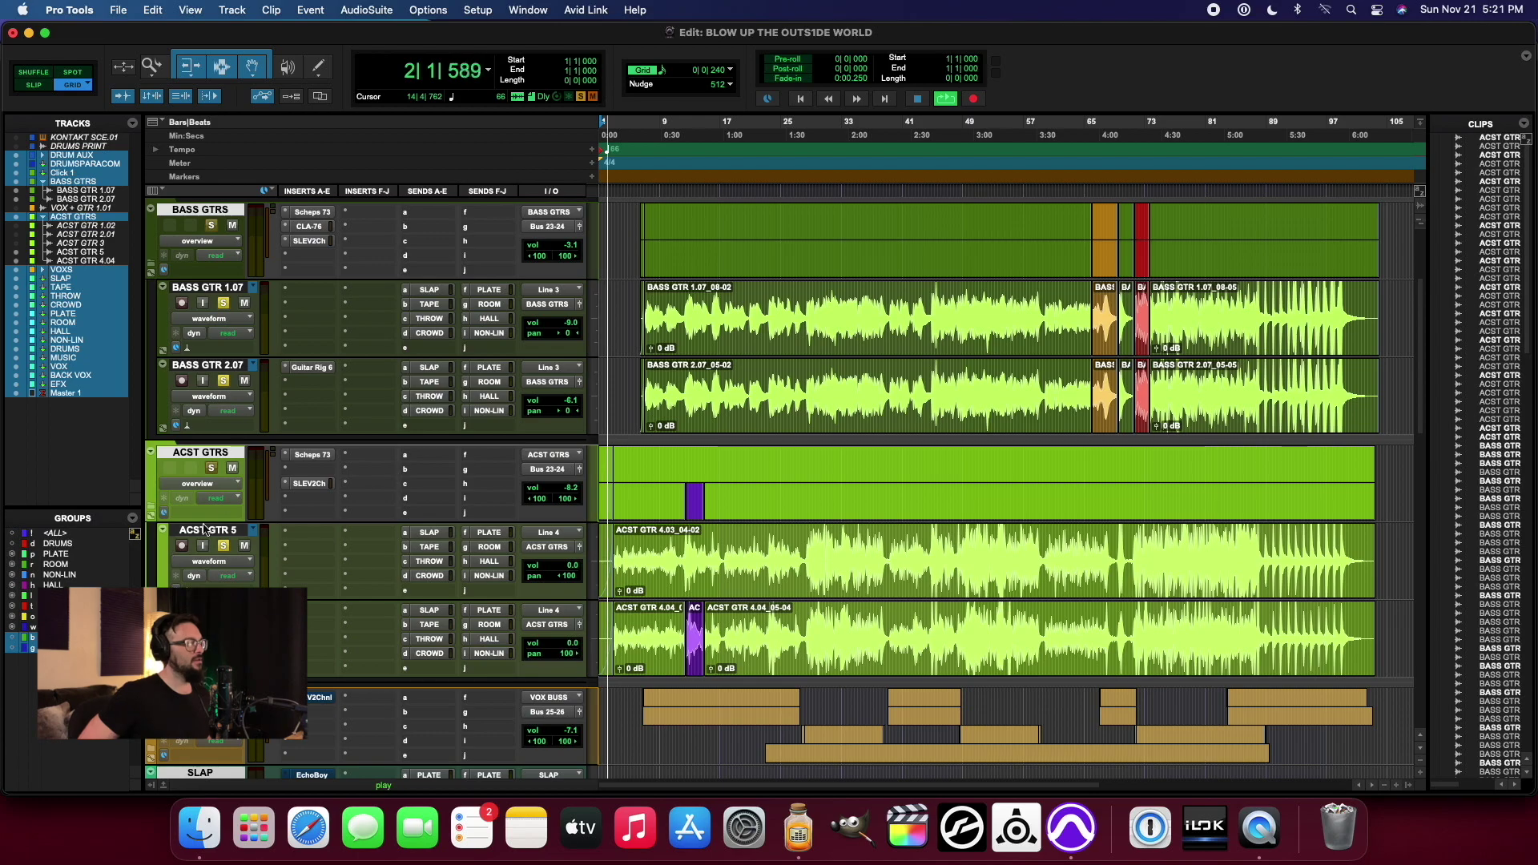
left_click(326, 211)
left_click(314, 455)
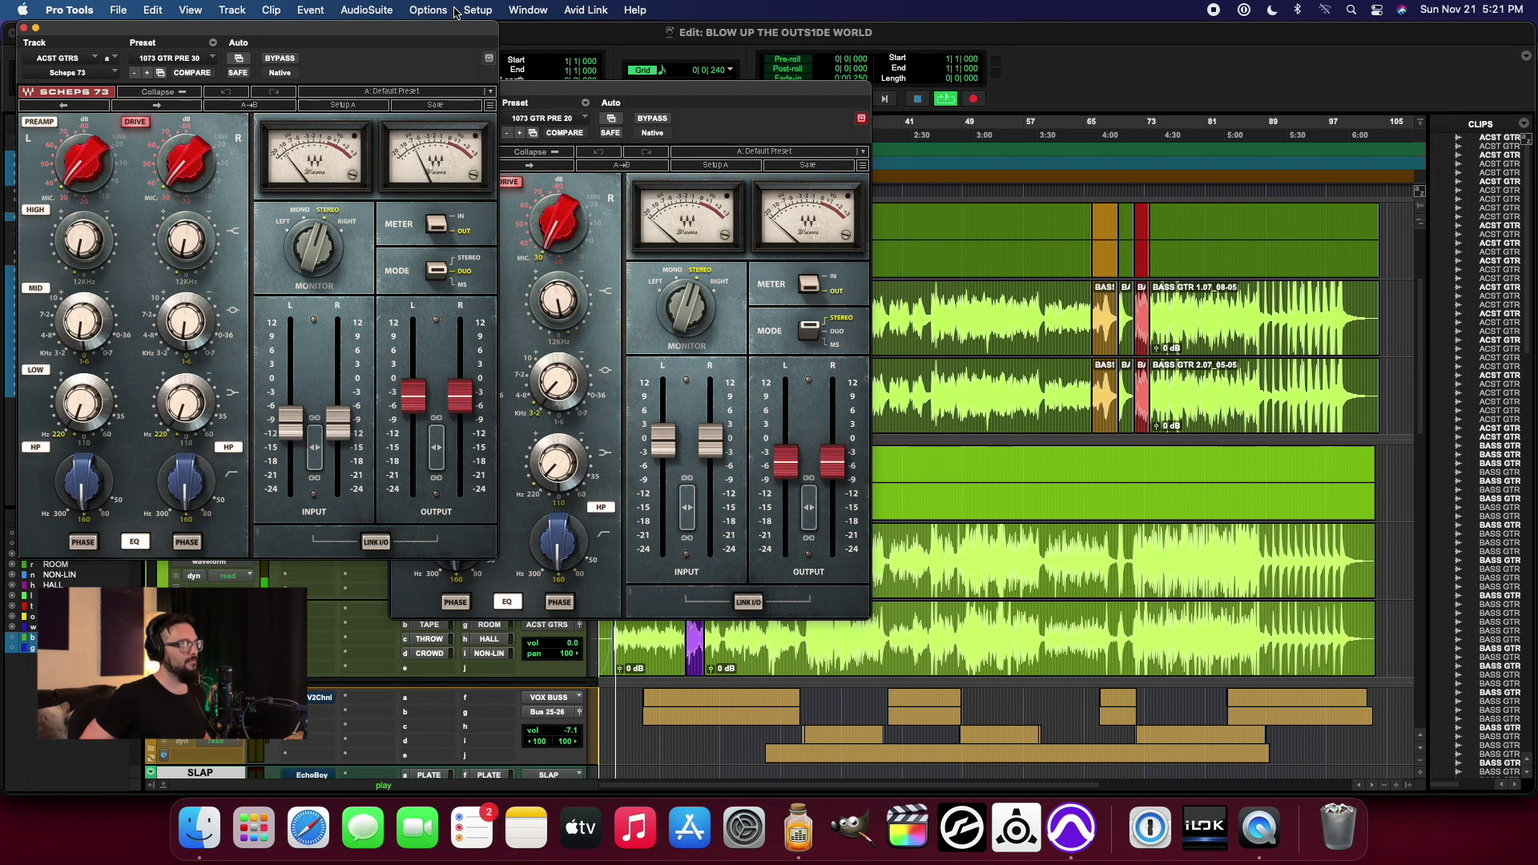
left_click_drag(411, 35, 1277, 94)
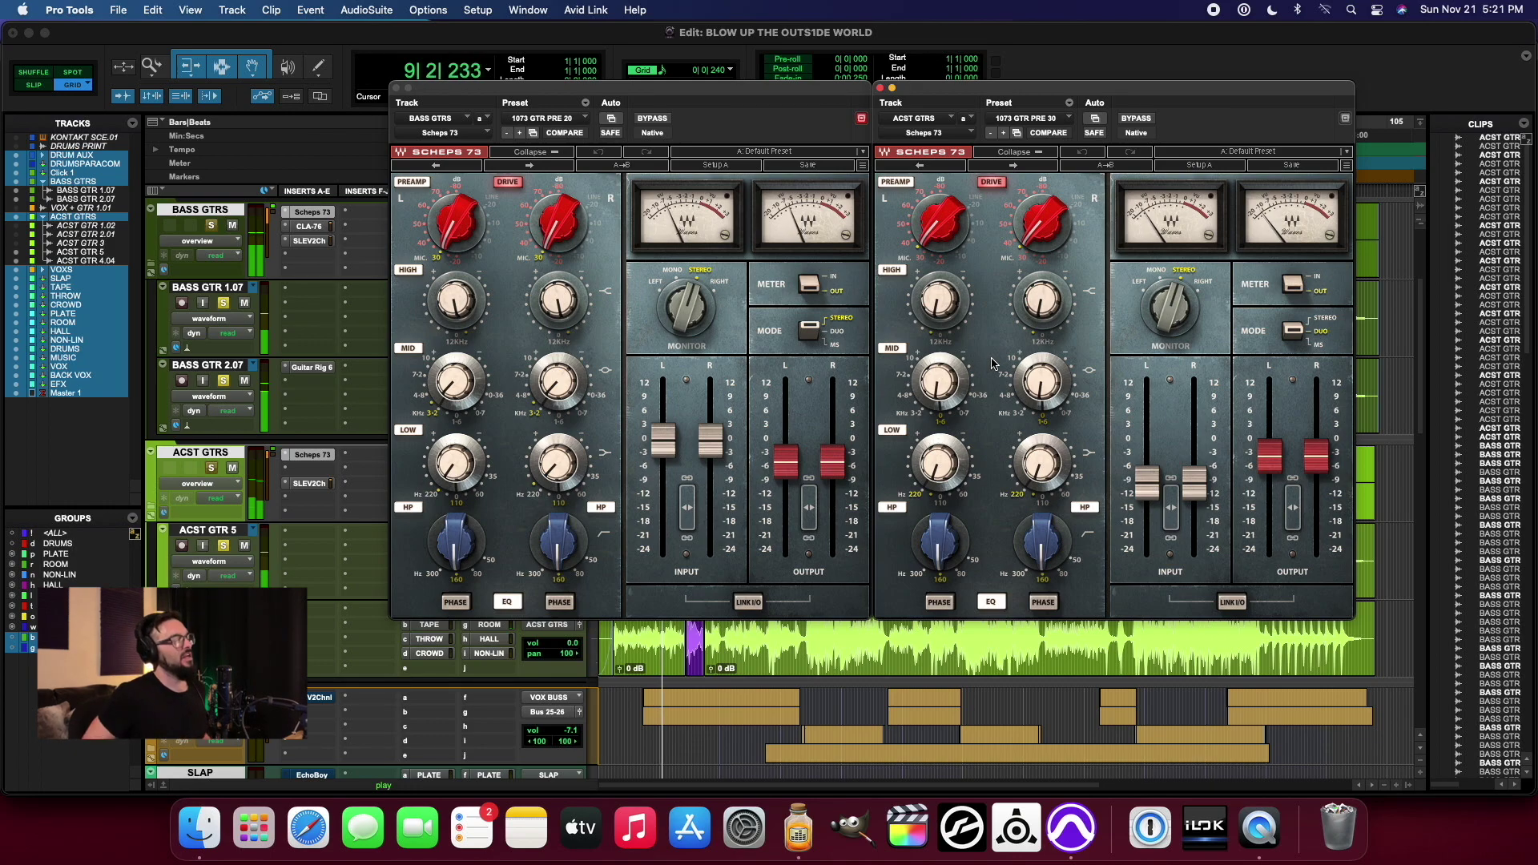
Step: Look at the CLA-76 compressor on BASS GTRS, and close it together with the ACST GTRS Scheps 73
left_click(307, 227)
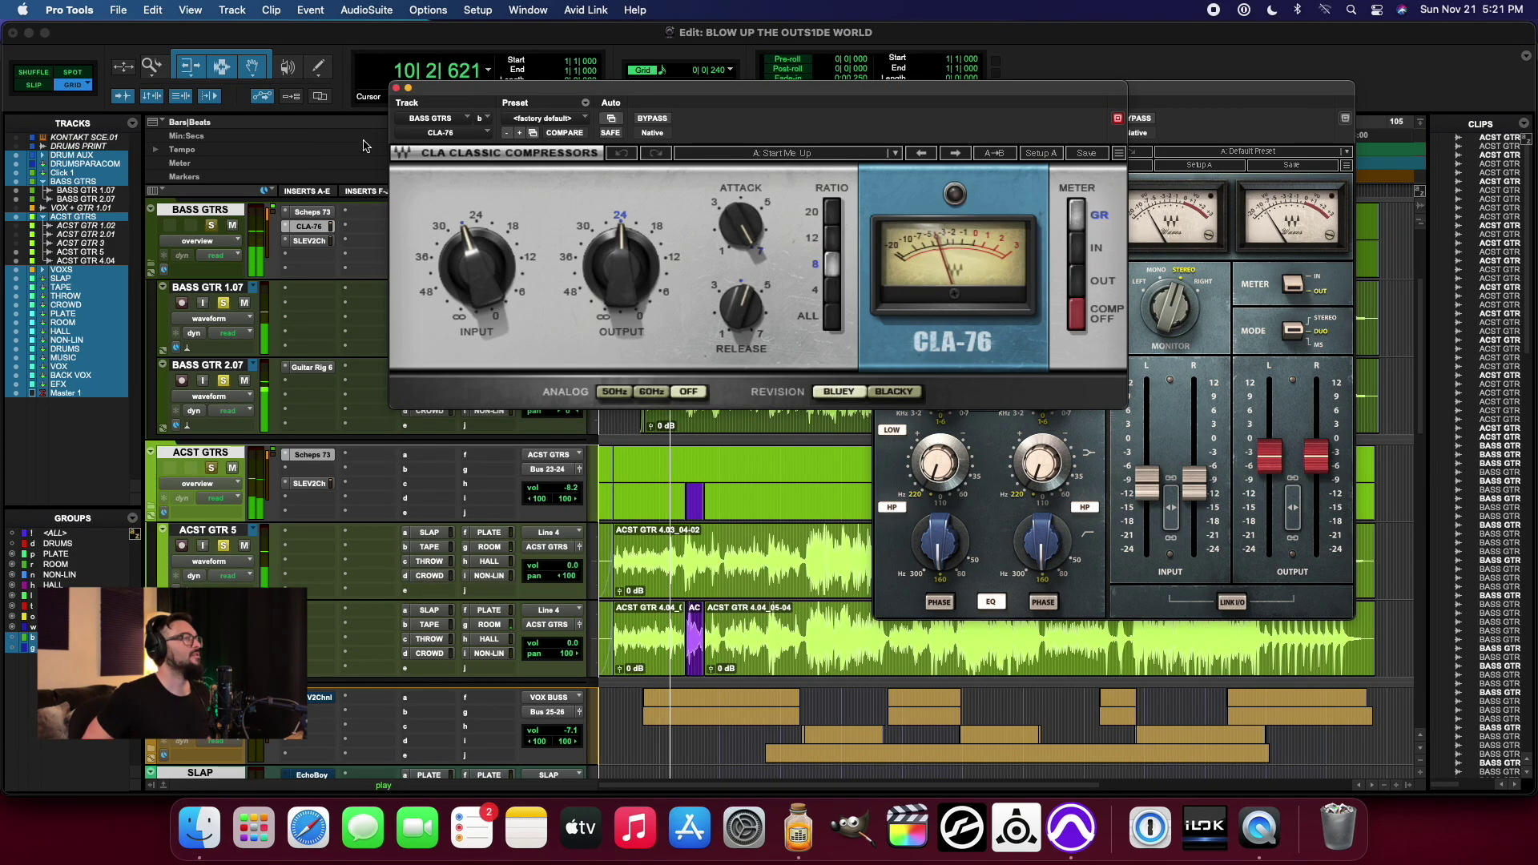
left_click(396, 88)
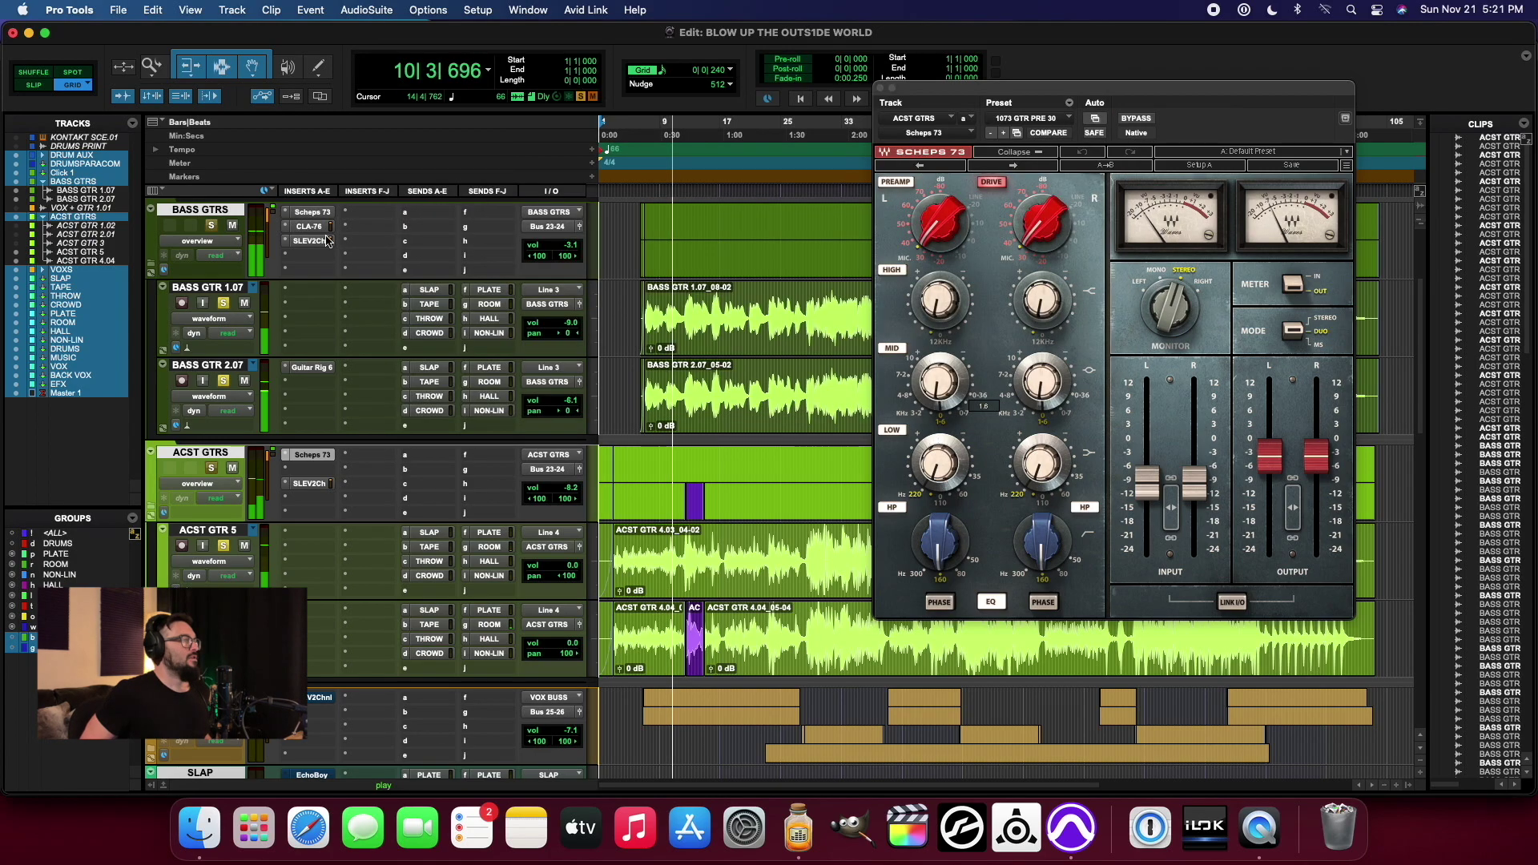
left_click(882, 89)
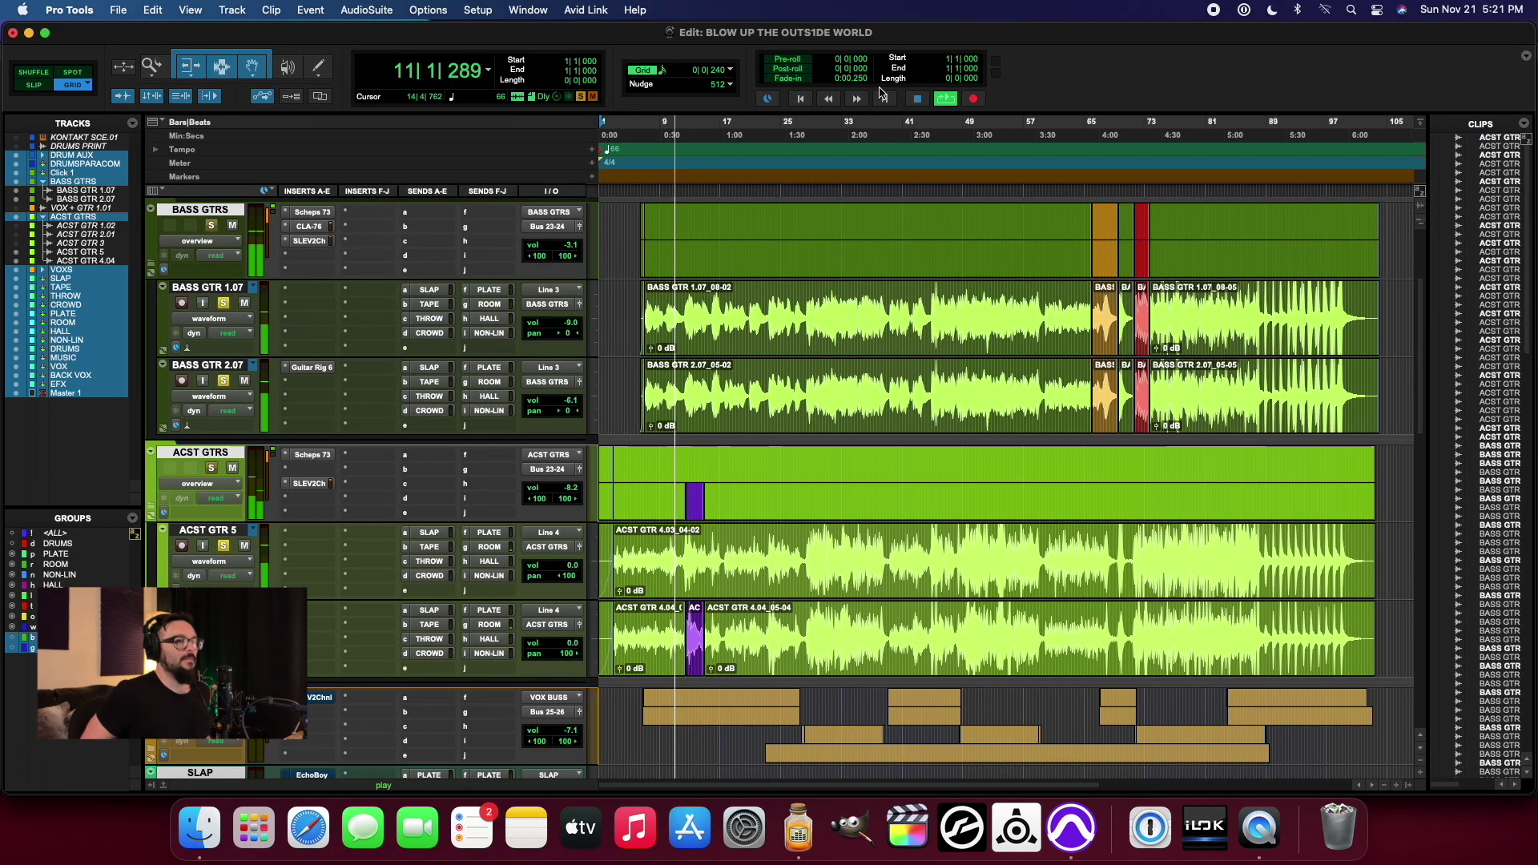
Step: Reopen both Scheps 73 plug-ins side by side and review their high, mid and low EQ settings and mic gains
left_click(313, 211)
left_click(312, 456)
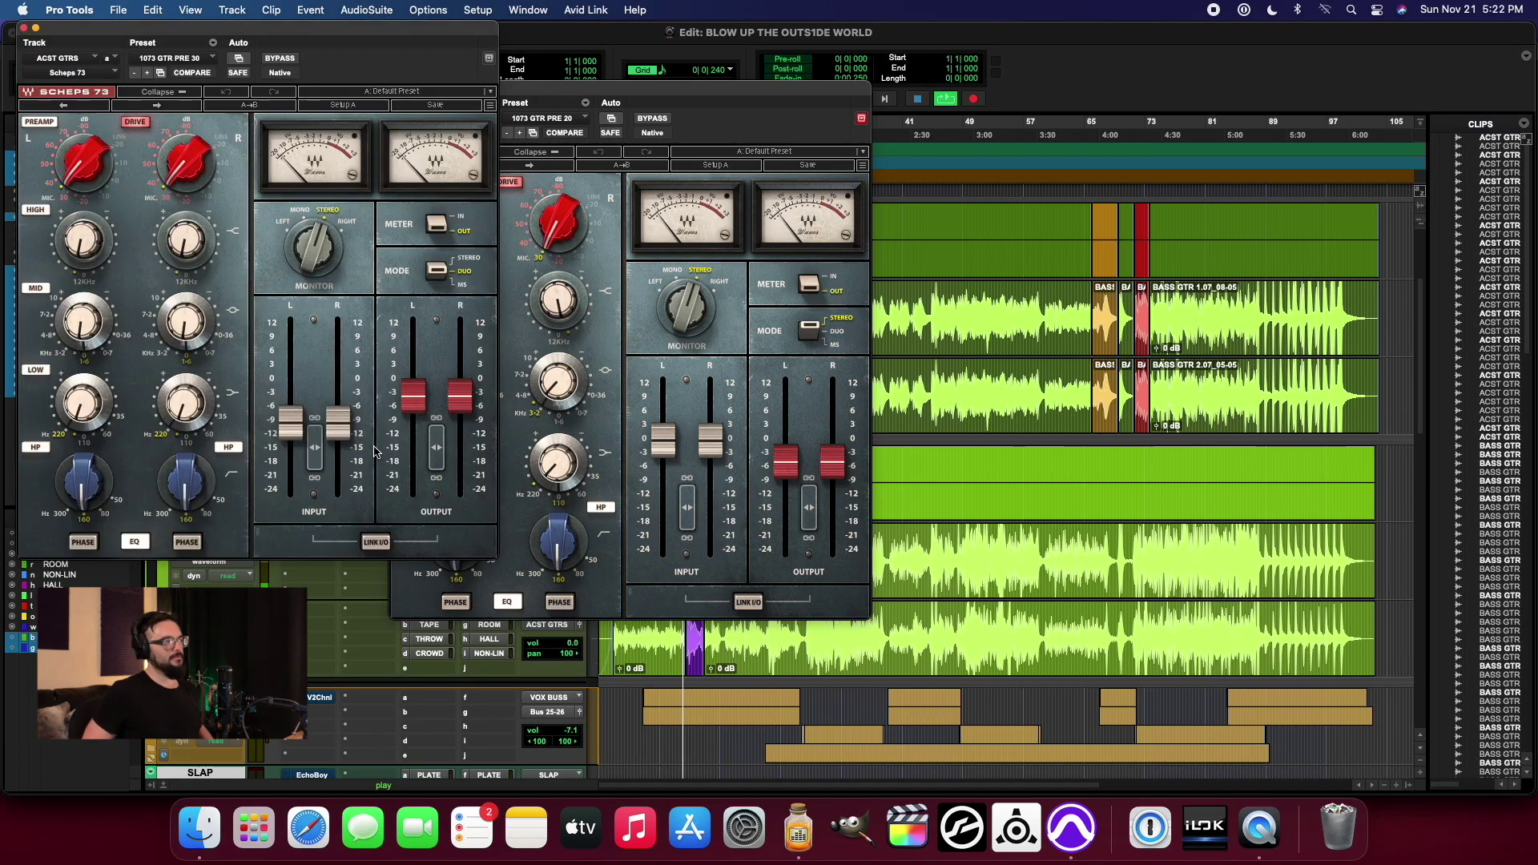
left_click_drag(373, 88, 1241, 91)
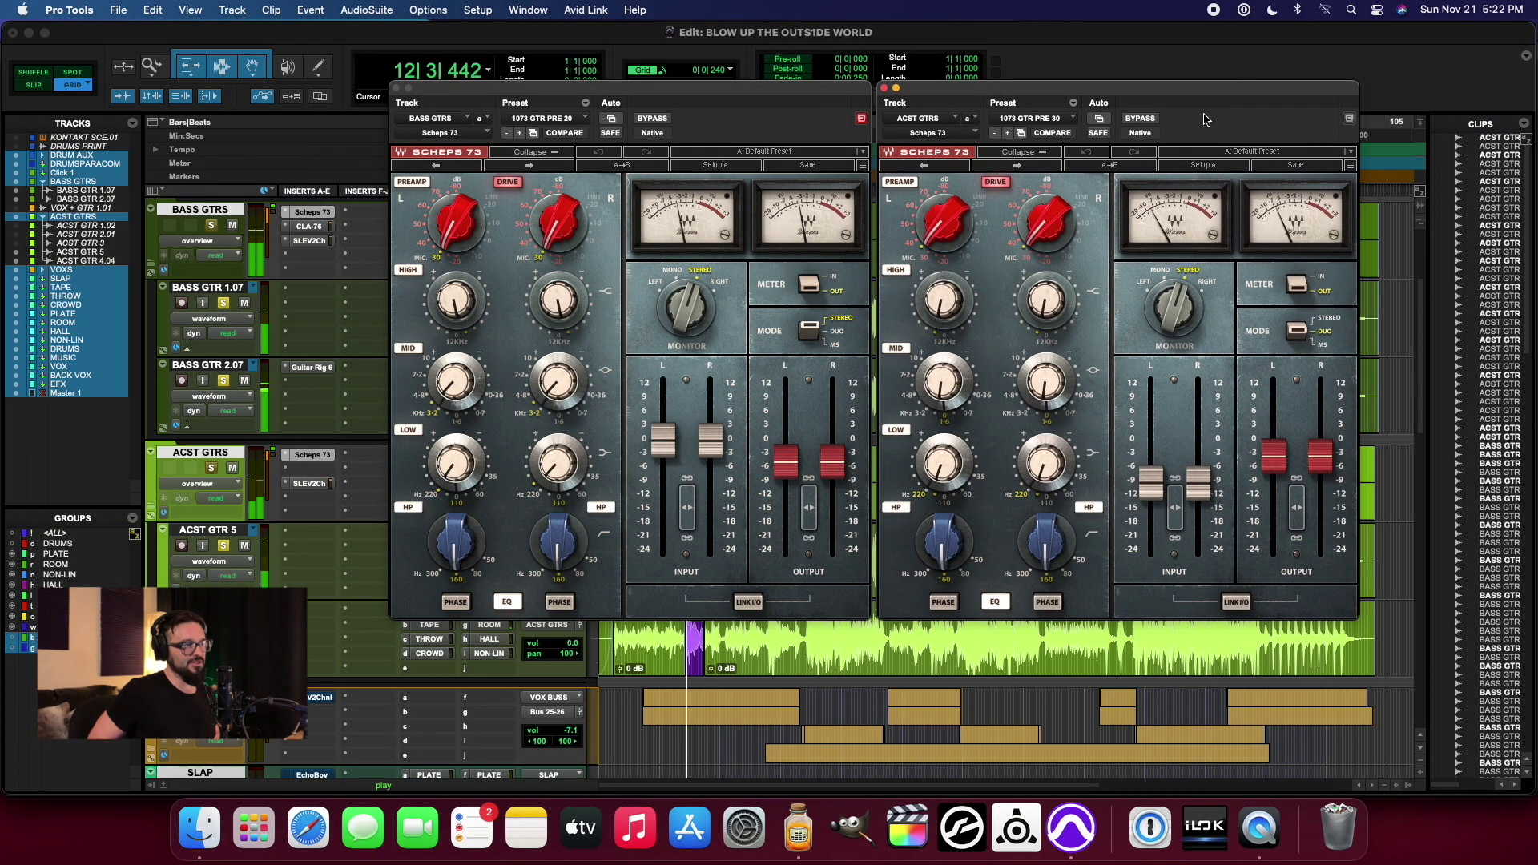
left_click(461, 314)
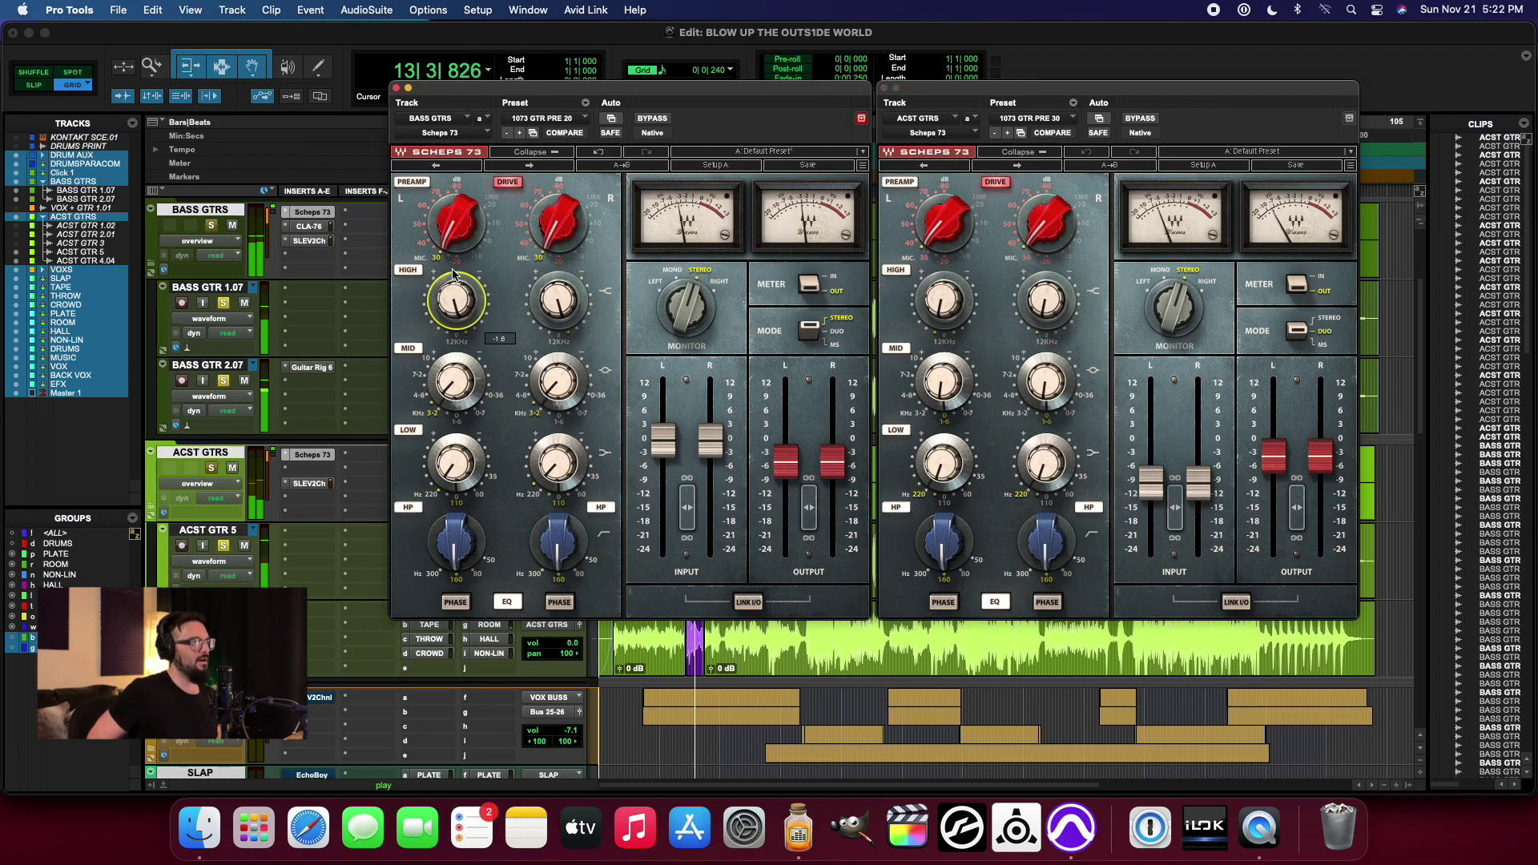
left_click(451, 469)
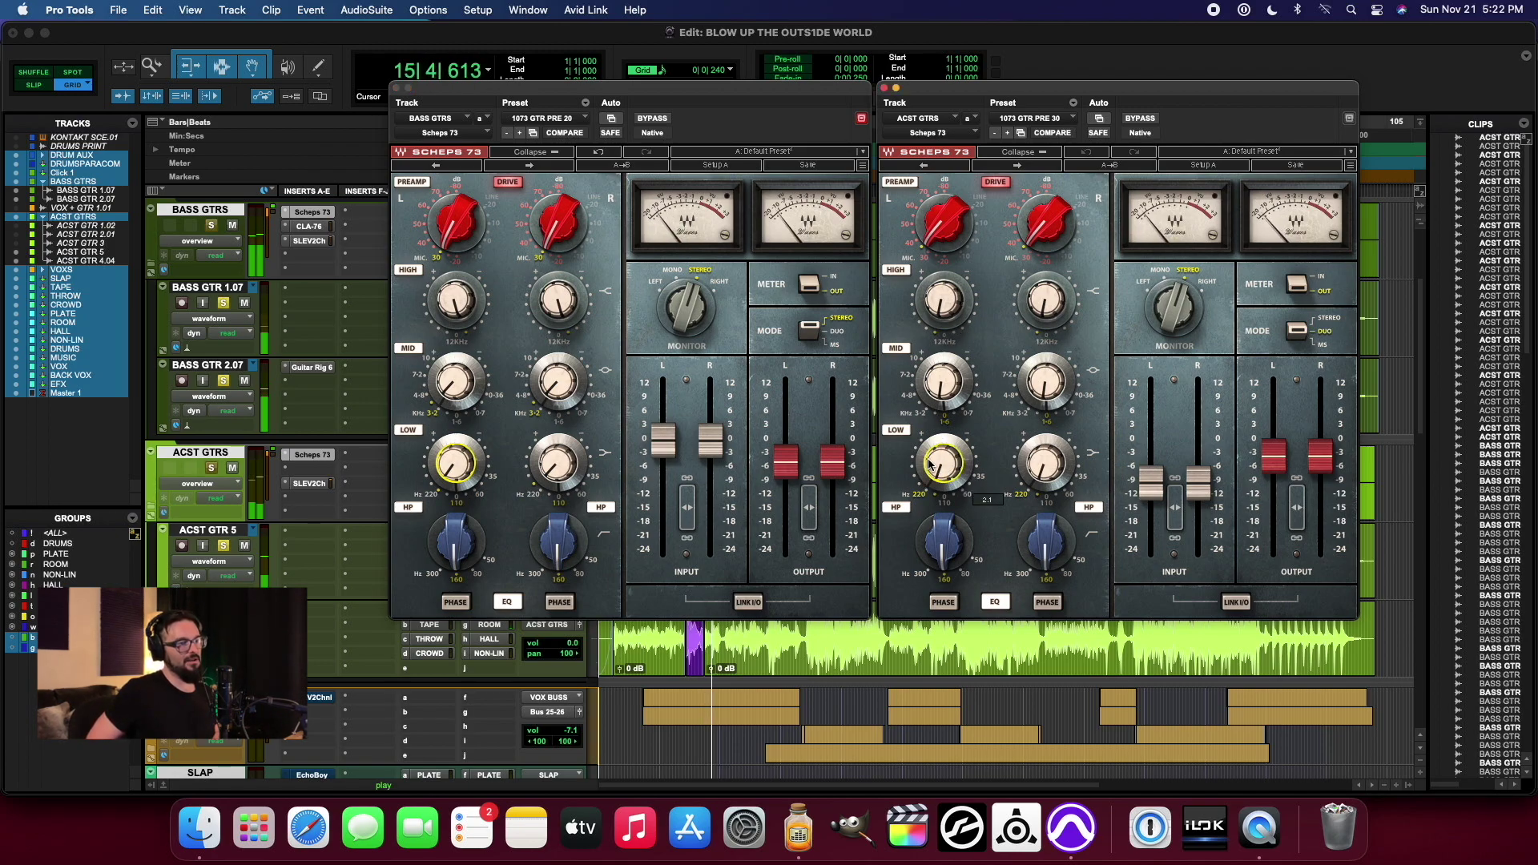
left_click(944, 381)
left_click(944, 320)
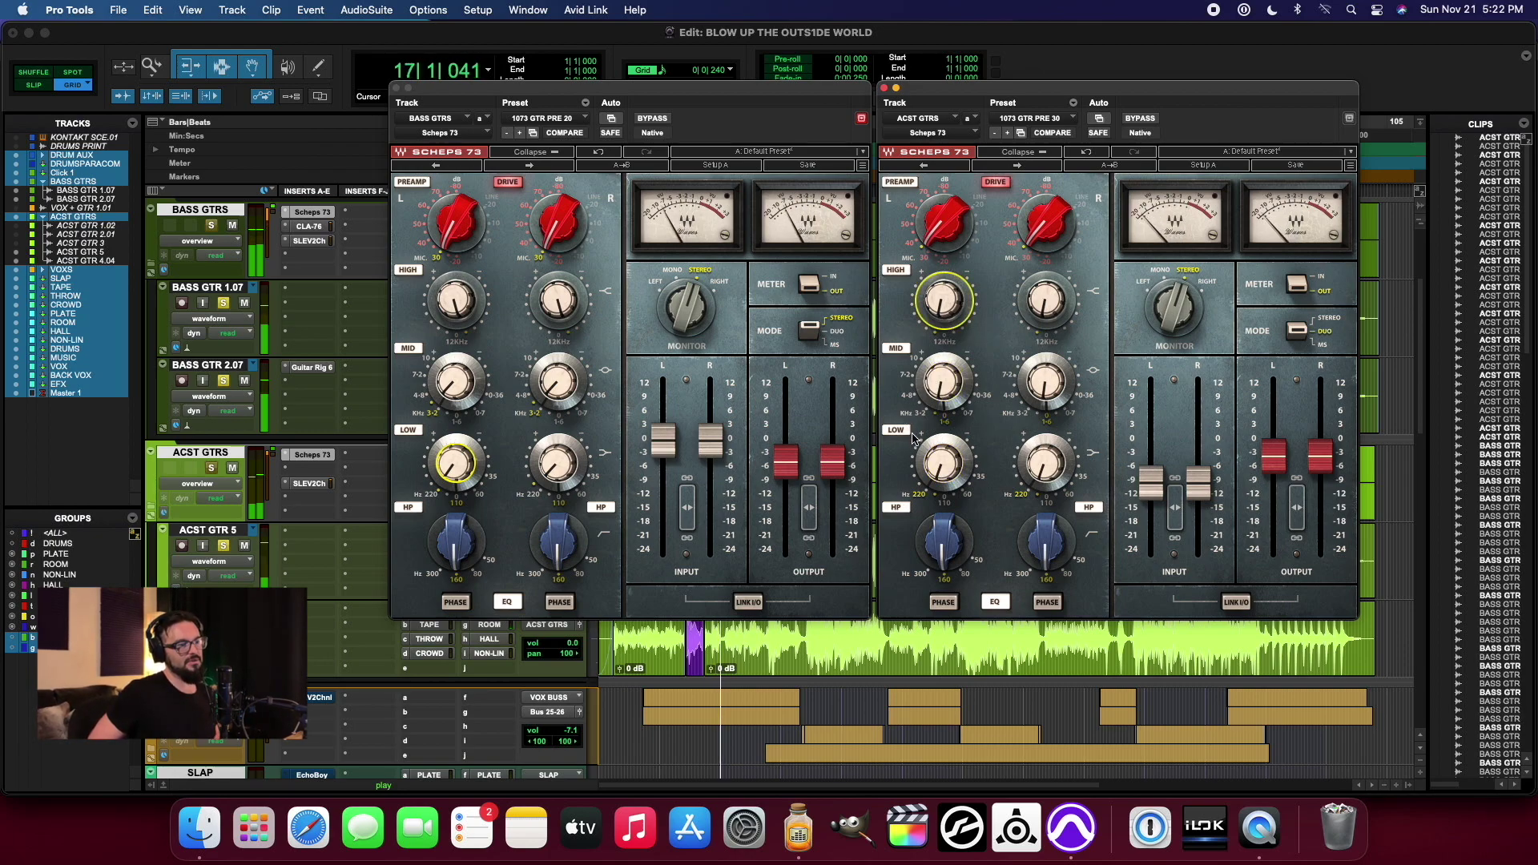
left_click(945, 223)
left_click(558, 224)
Step: Nudge the left output fader of the ACST GTRS Scheps 73 up slightly, and close both Scheps 73 windows
left_click(1277, 461)
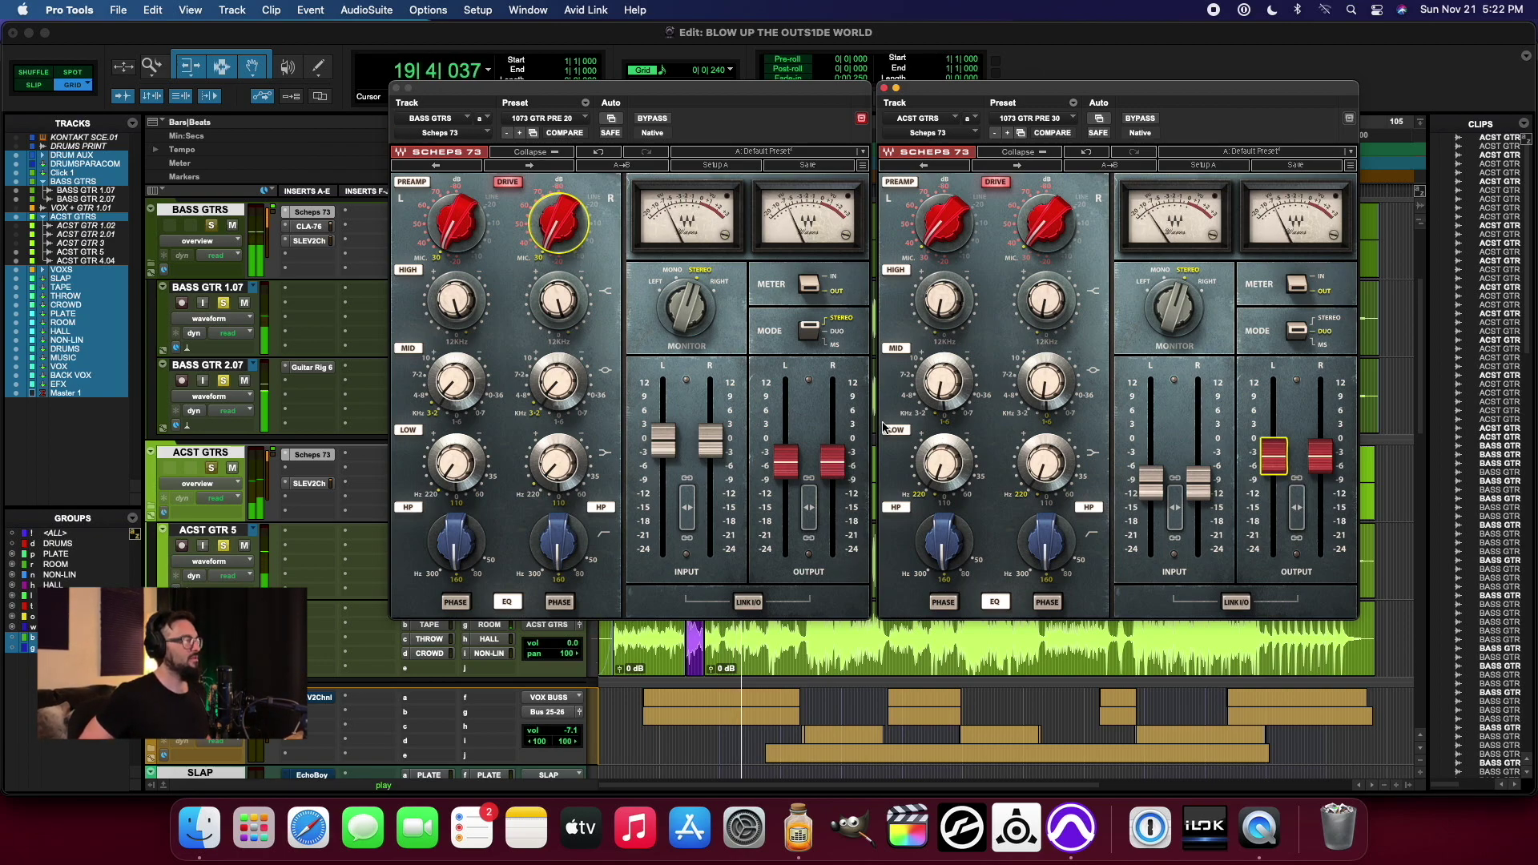
left_click_drag(1292, 451, 1293, 448)
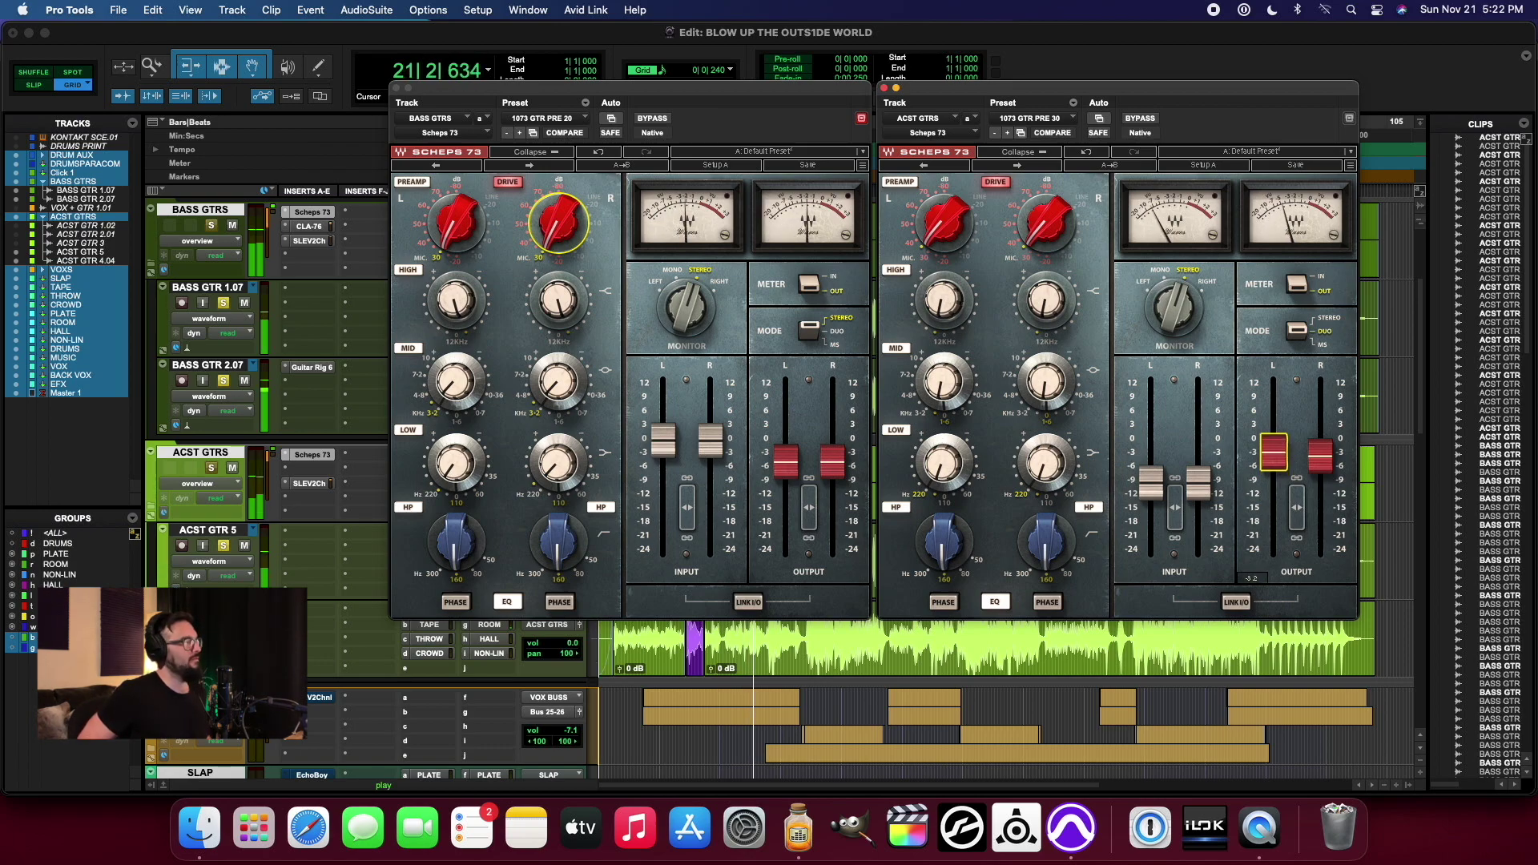
left_click_drag(1274, 452, 1273, 452)
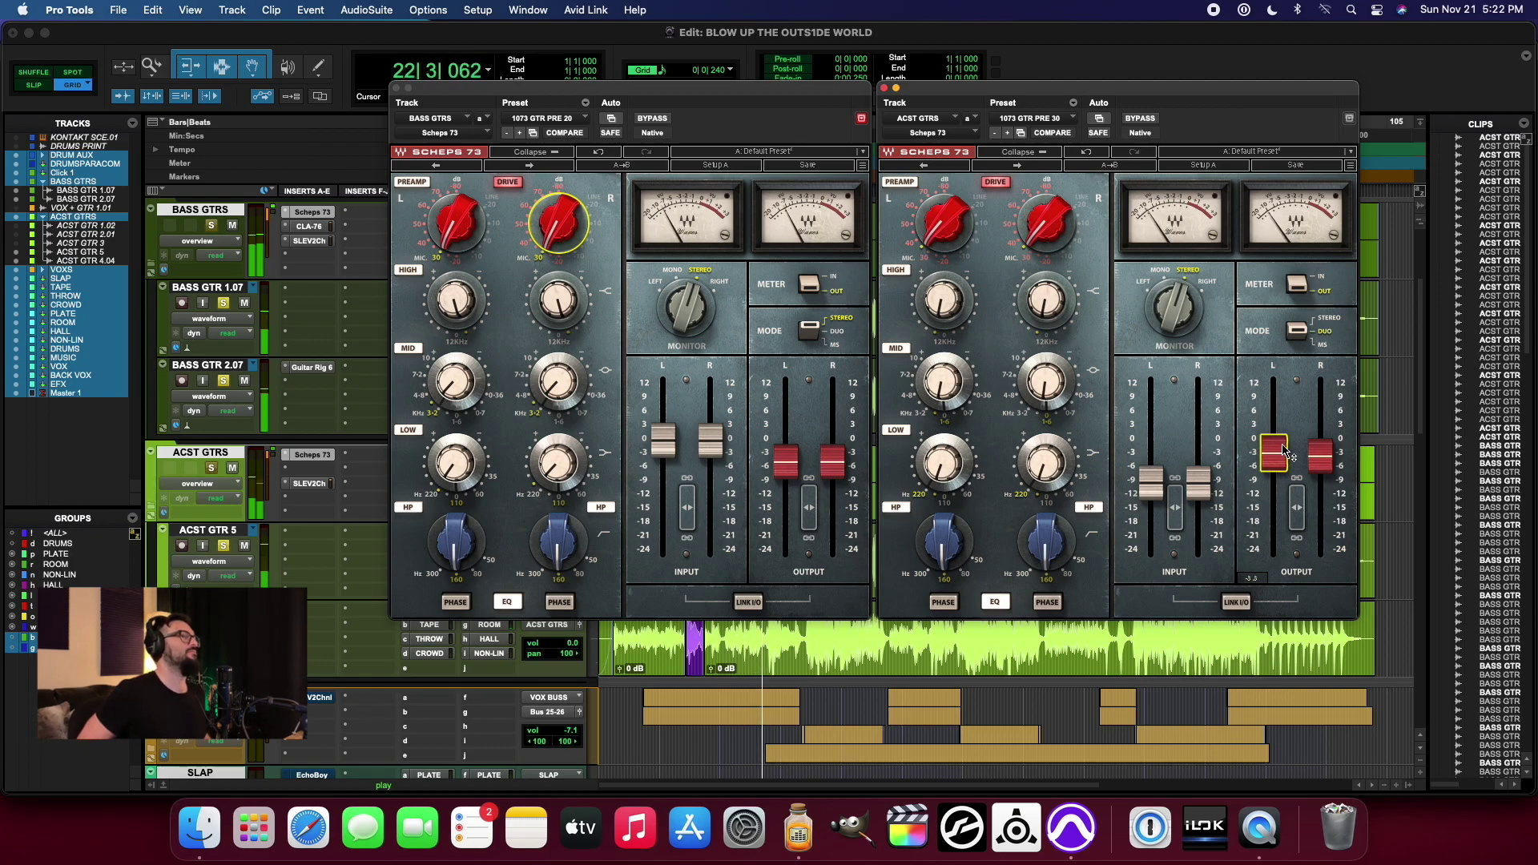
left_click(397, 88)
left_click(885, 88)
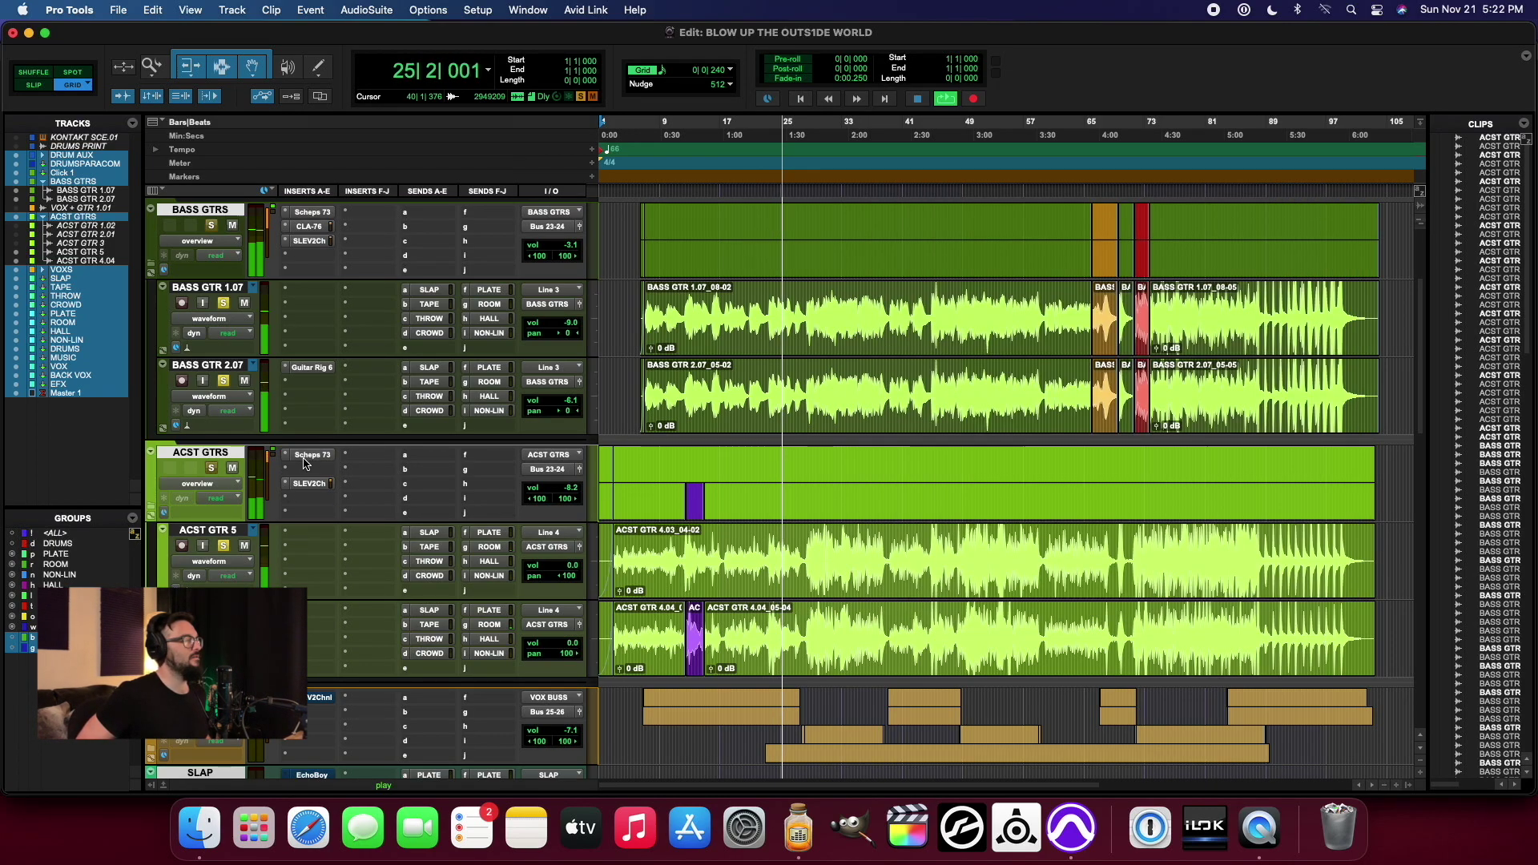
Step: Show the SSL EV2 Channels of BASS GTRS and ACST GTRS side by side and compare their LF gain settings
left_click(309, 243)
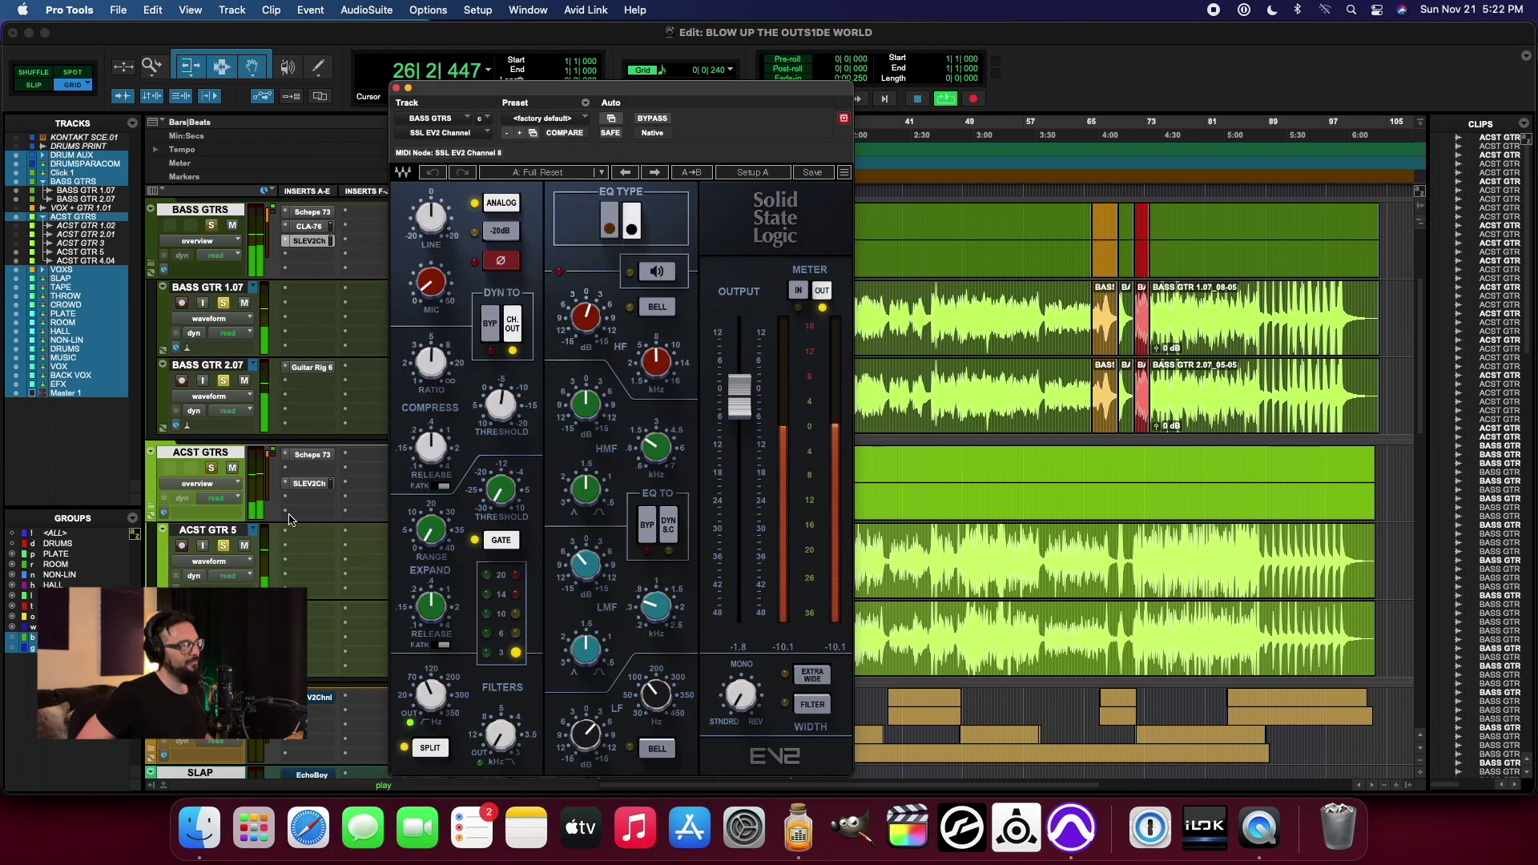
left_click(301, 492)
left_click_drag(392, 101, 1248, 91)
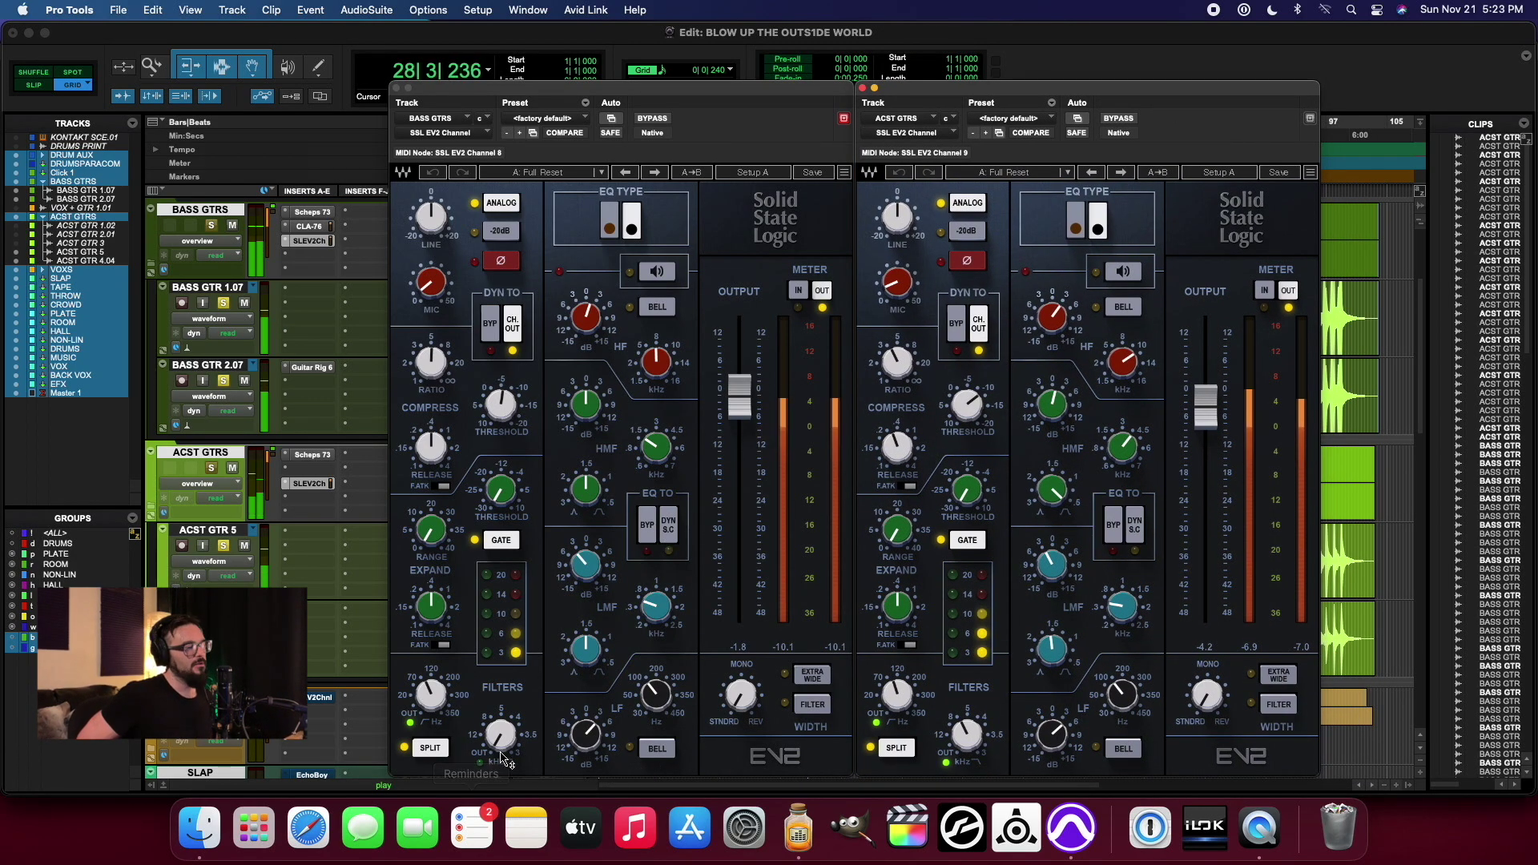
left_click(587, 735)
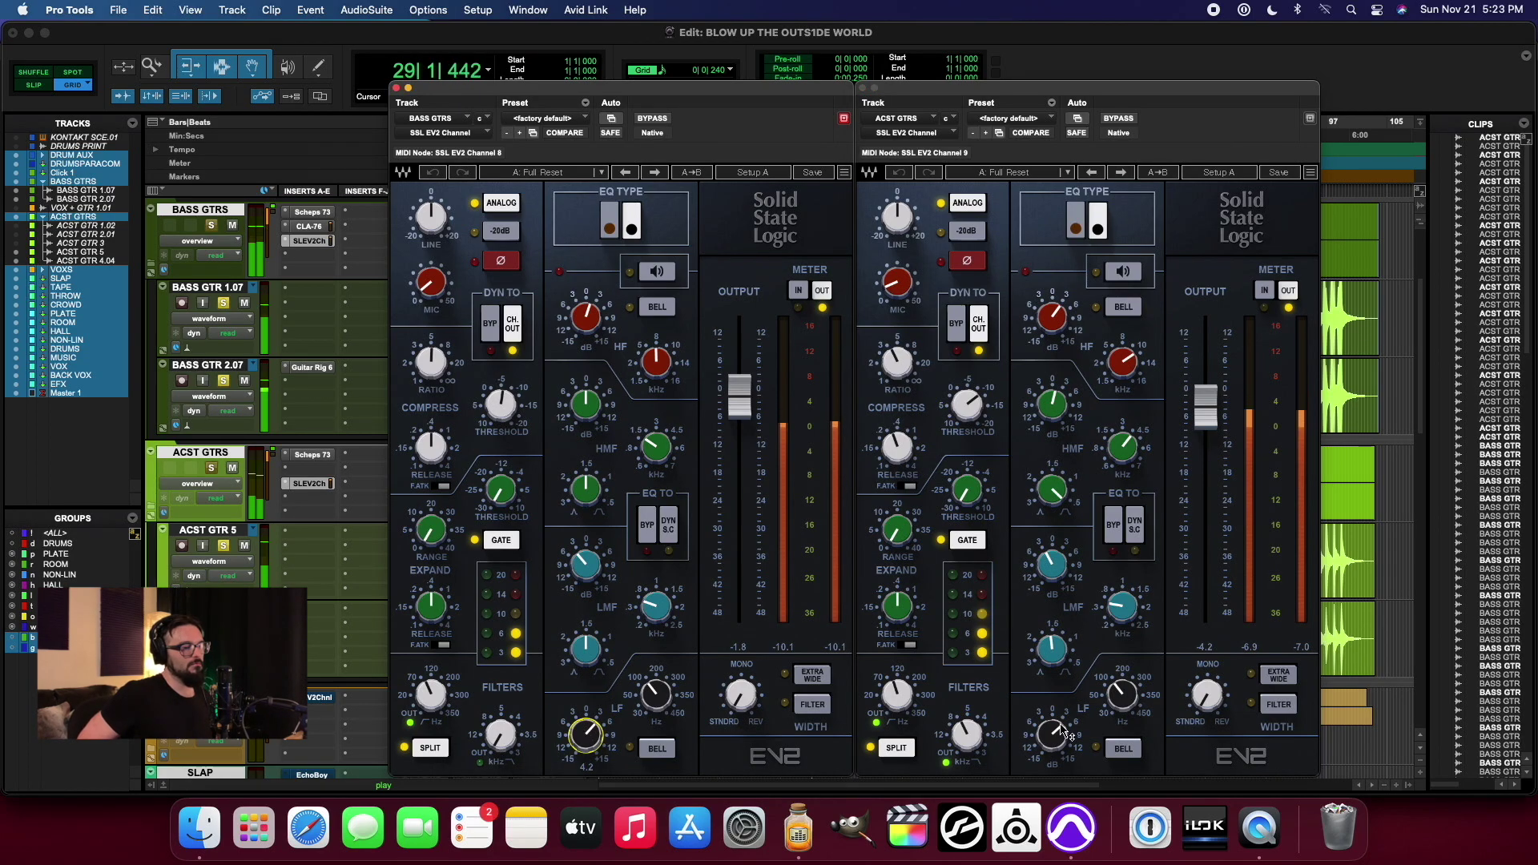
left_click(1043, 736)
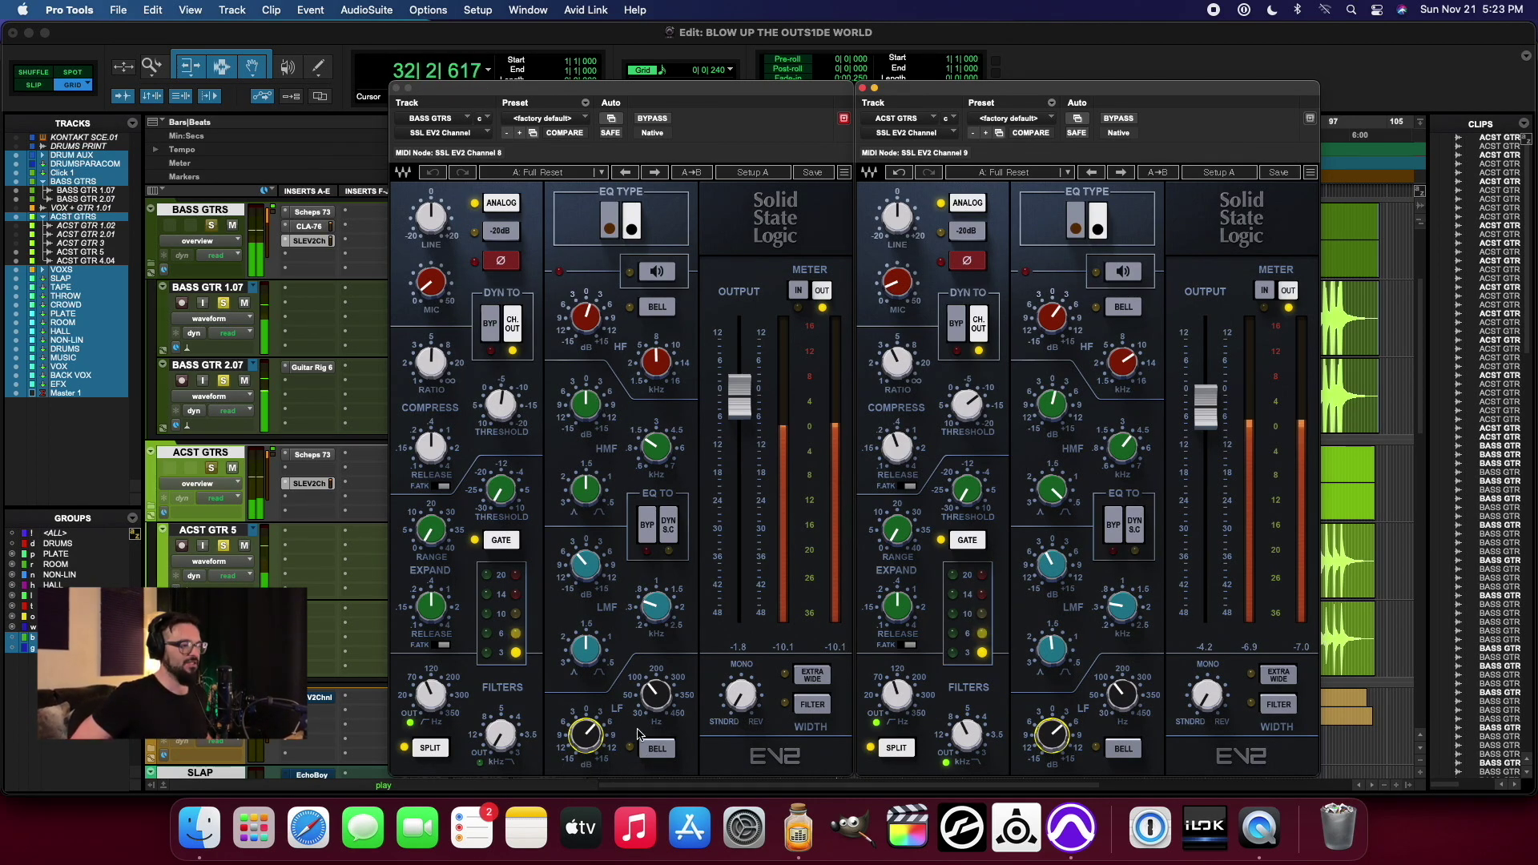
Step: Audition the BASS GTRS EV2 LF band by cutting it to -15 dB, boosting it to 12.3 dB, and restoring its earlier gain
left_click_drag(653, 708, 653, 704)
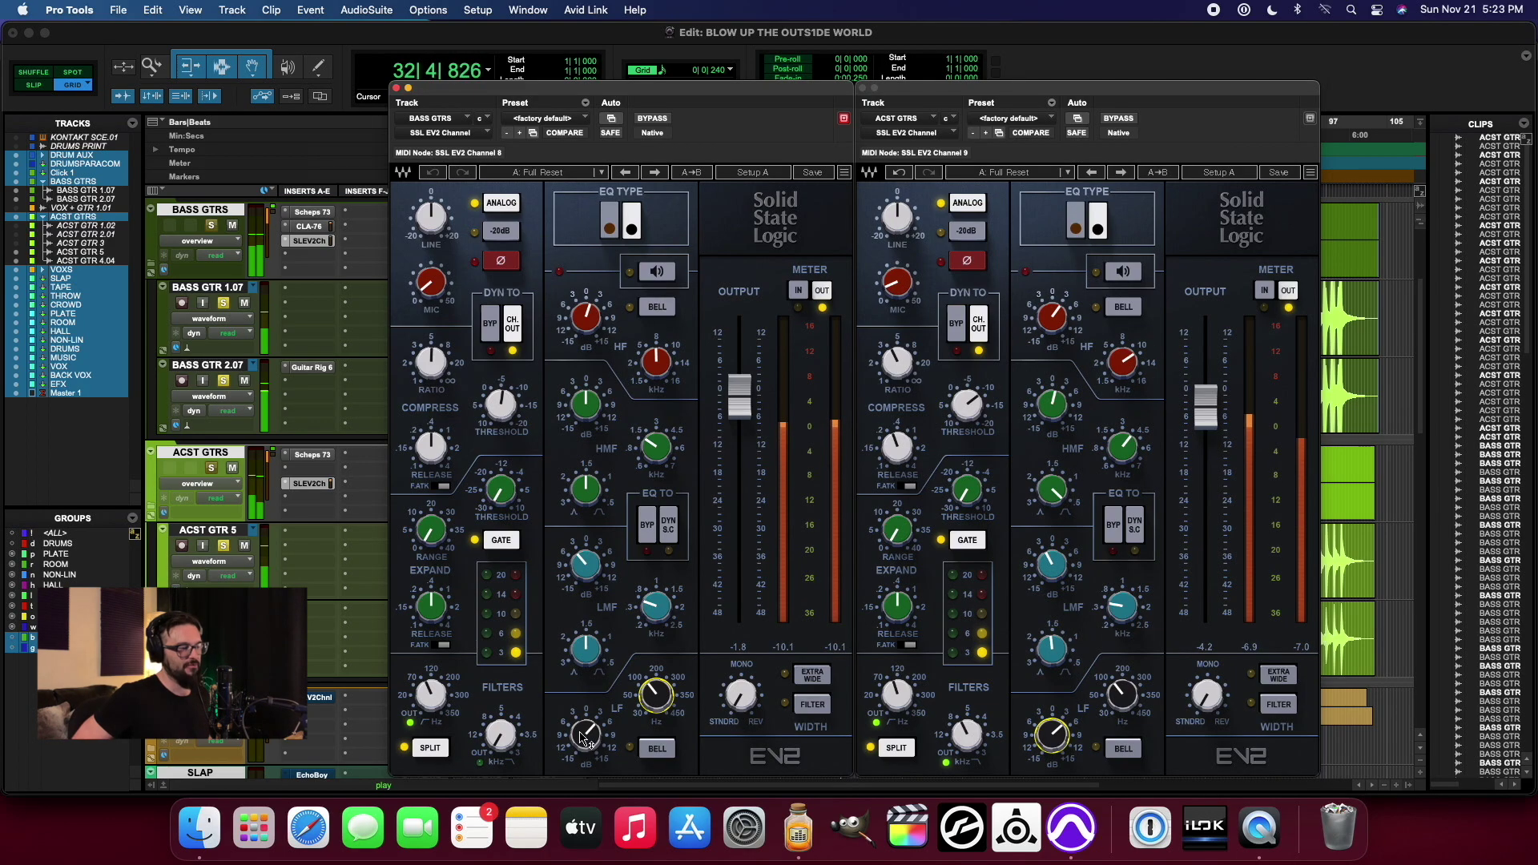
left_click_drag(579, 737, 579, 759)
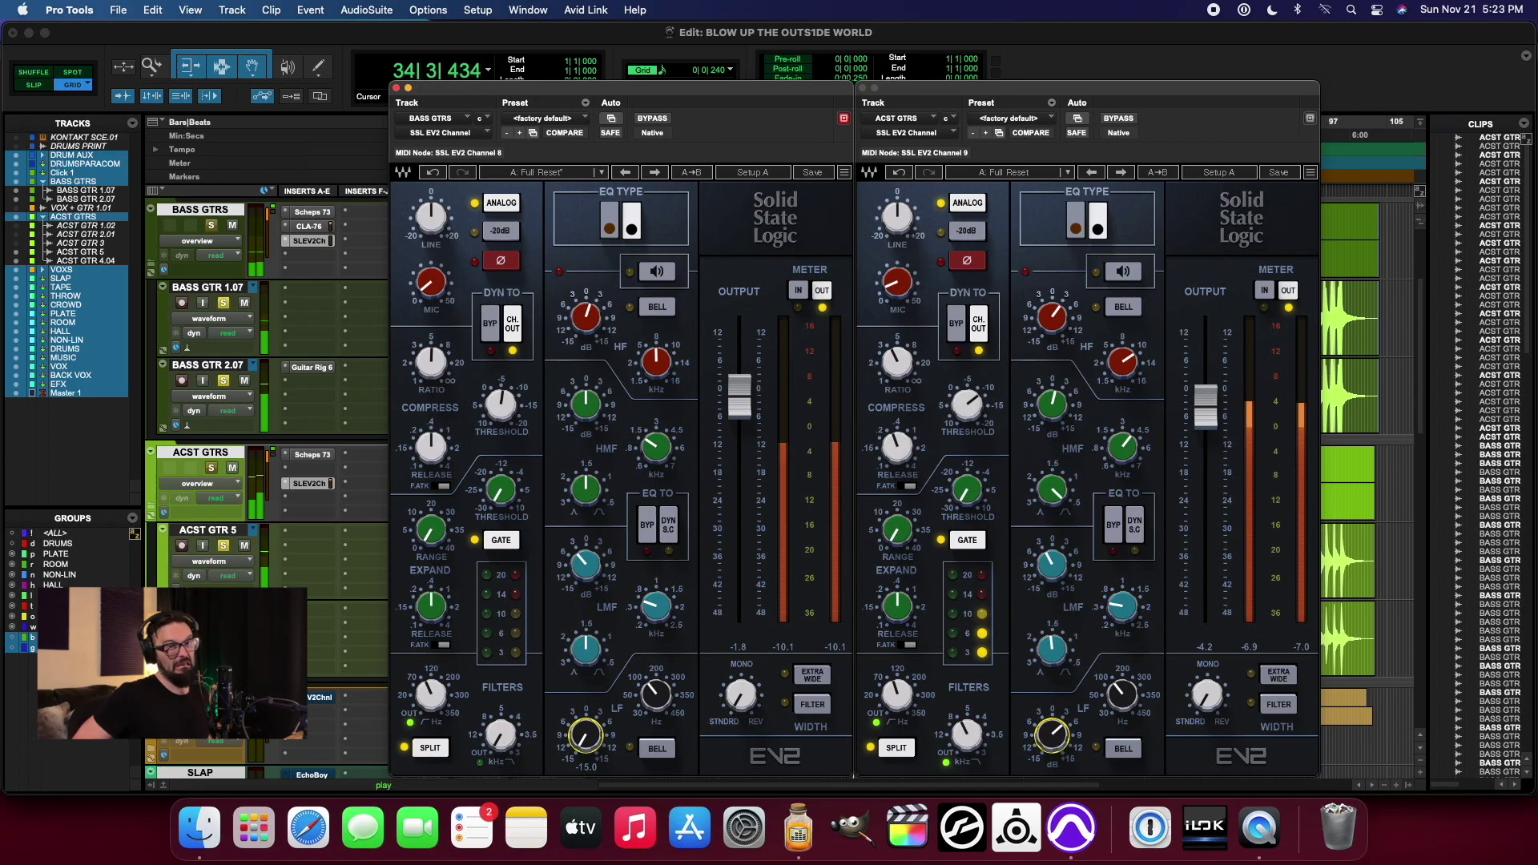
left_click_drag(578, 760, 578, 715)
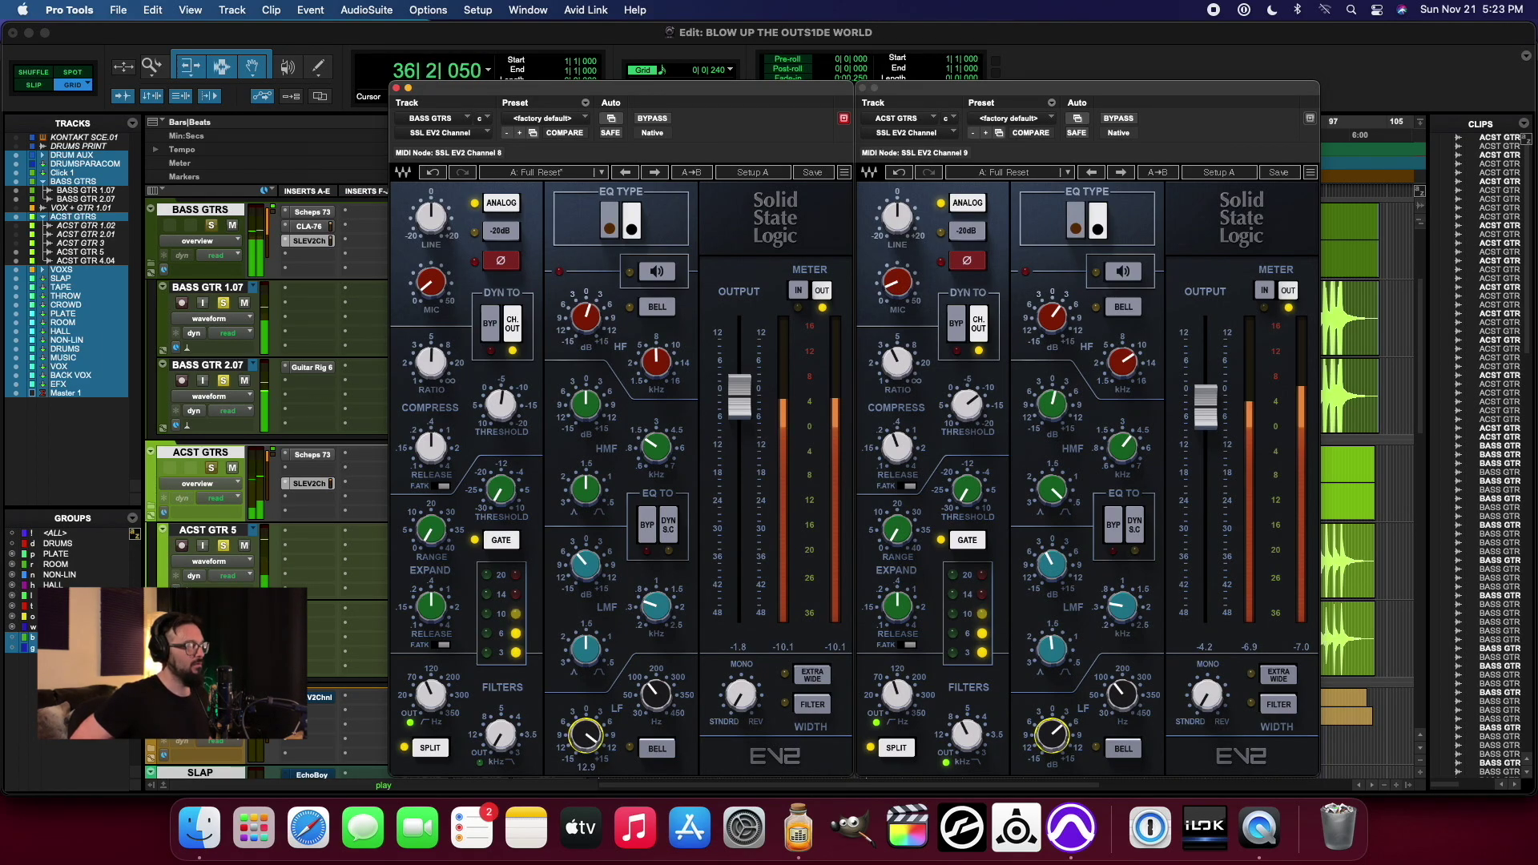
left_click_drag(578, 715, 578, 731)
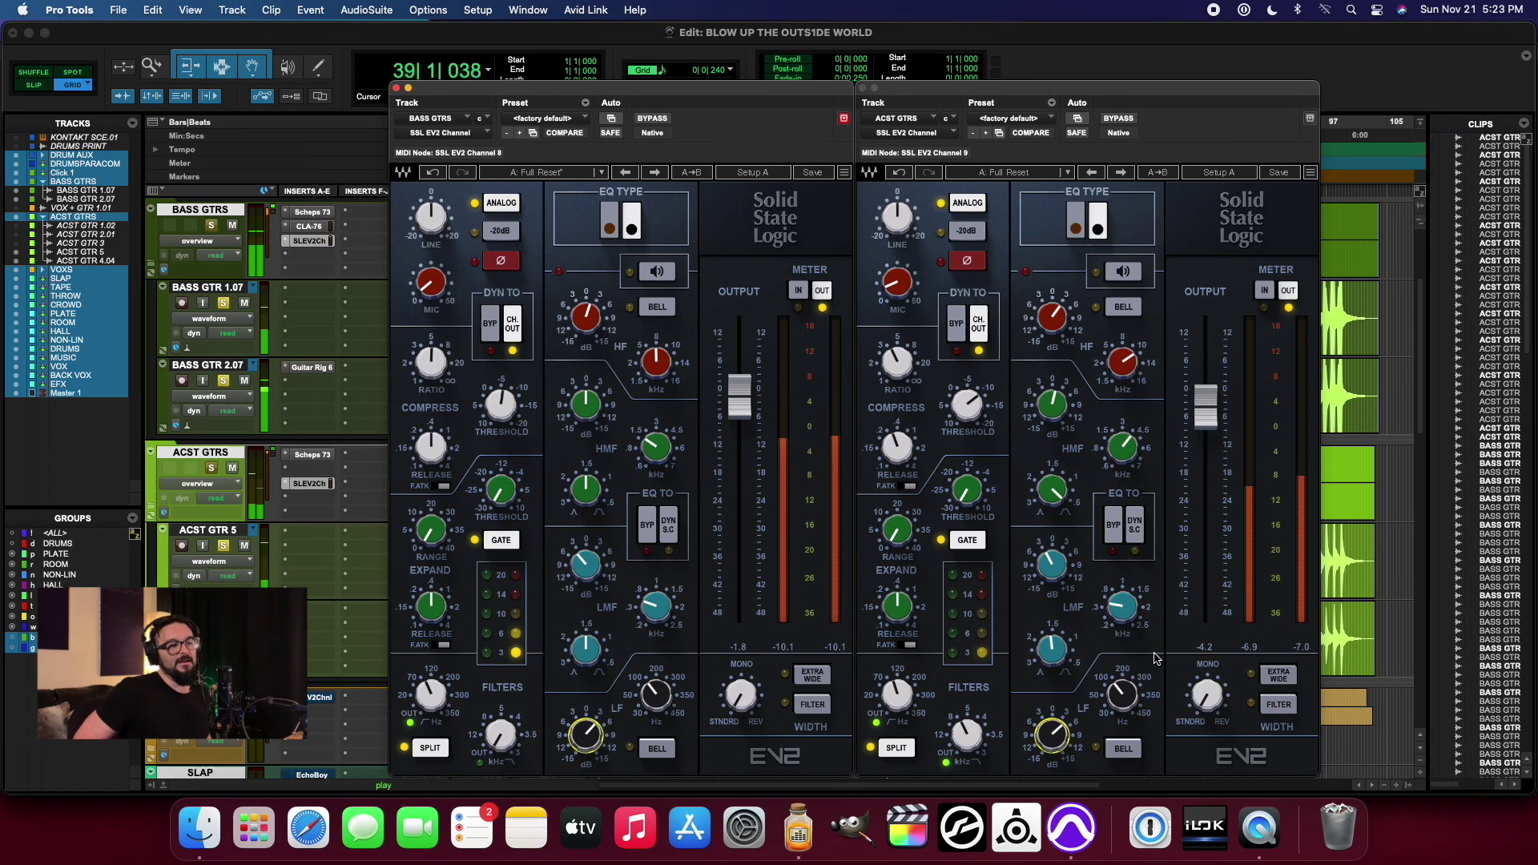
Step: Check the LF frequency and LF gain of the SSL EV2 Channel on ACST GTRS
left_click(1125, 695)
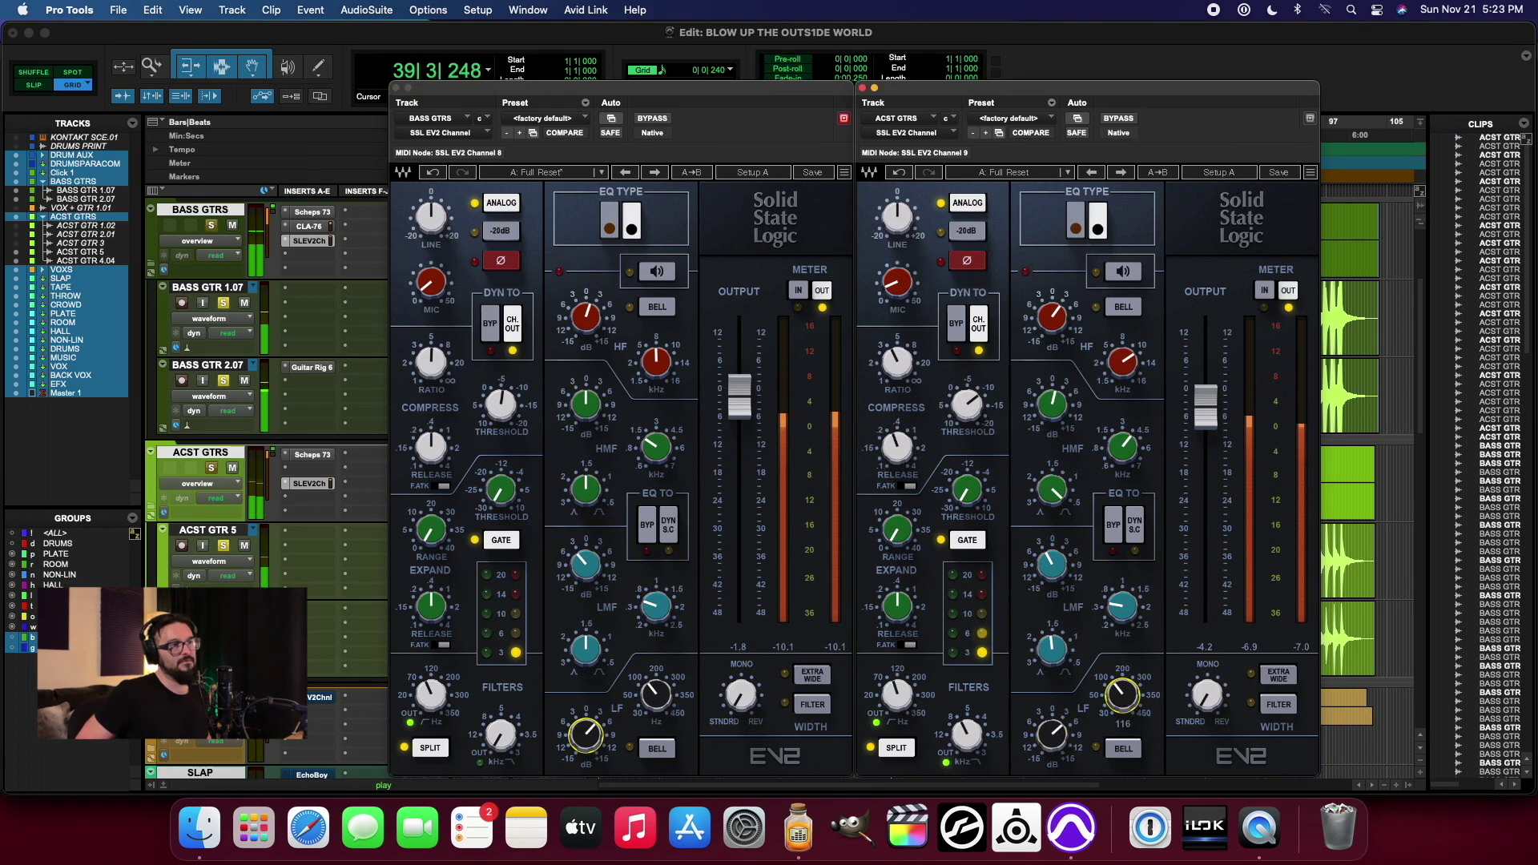
left_click_drag(1125, 696, 1125, 694)
left_click(1053, 736)
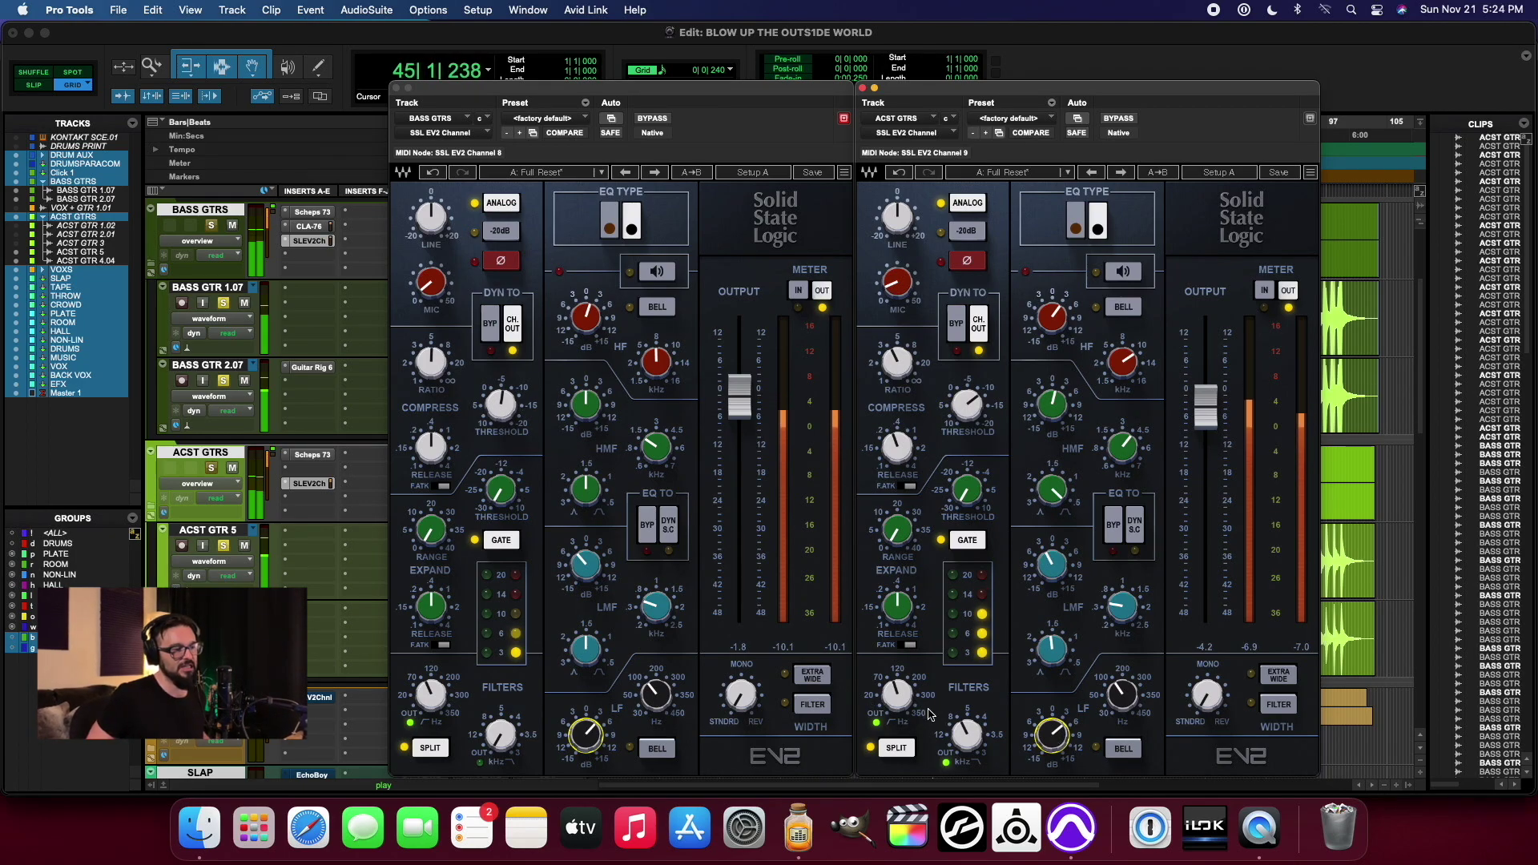
Step: Check the high-pass filter frequency and LF gain of the ACST GTRS SSL EV2 Channel, and close both EV2 windows
left_click_drag(897, 696, 897, 692)
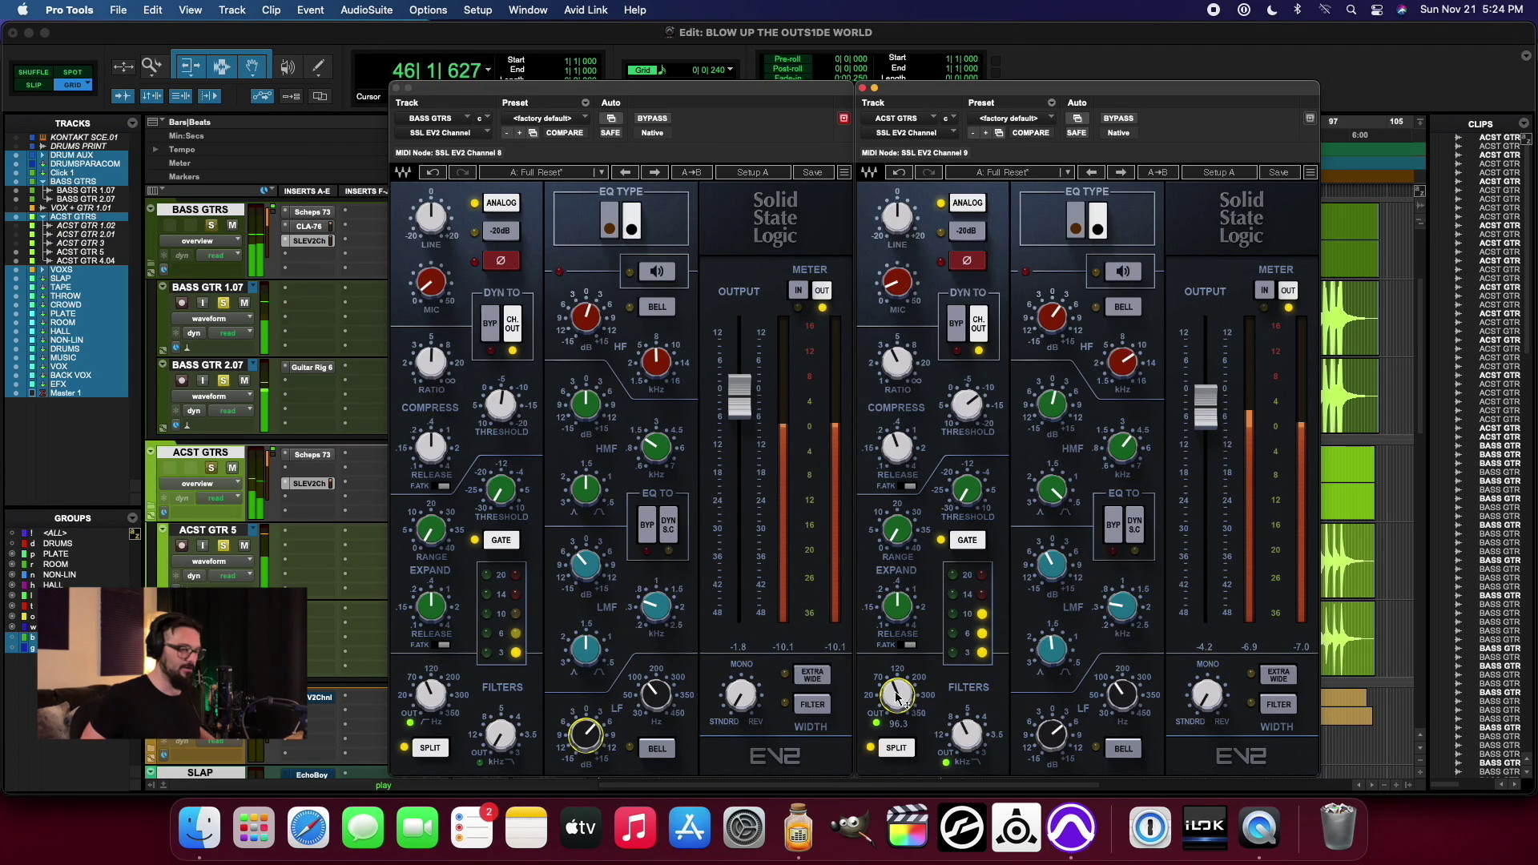
left_click(1047, 739)
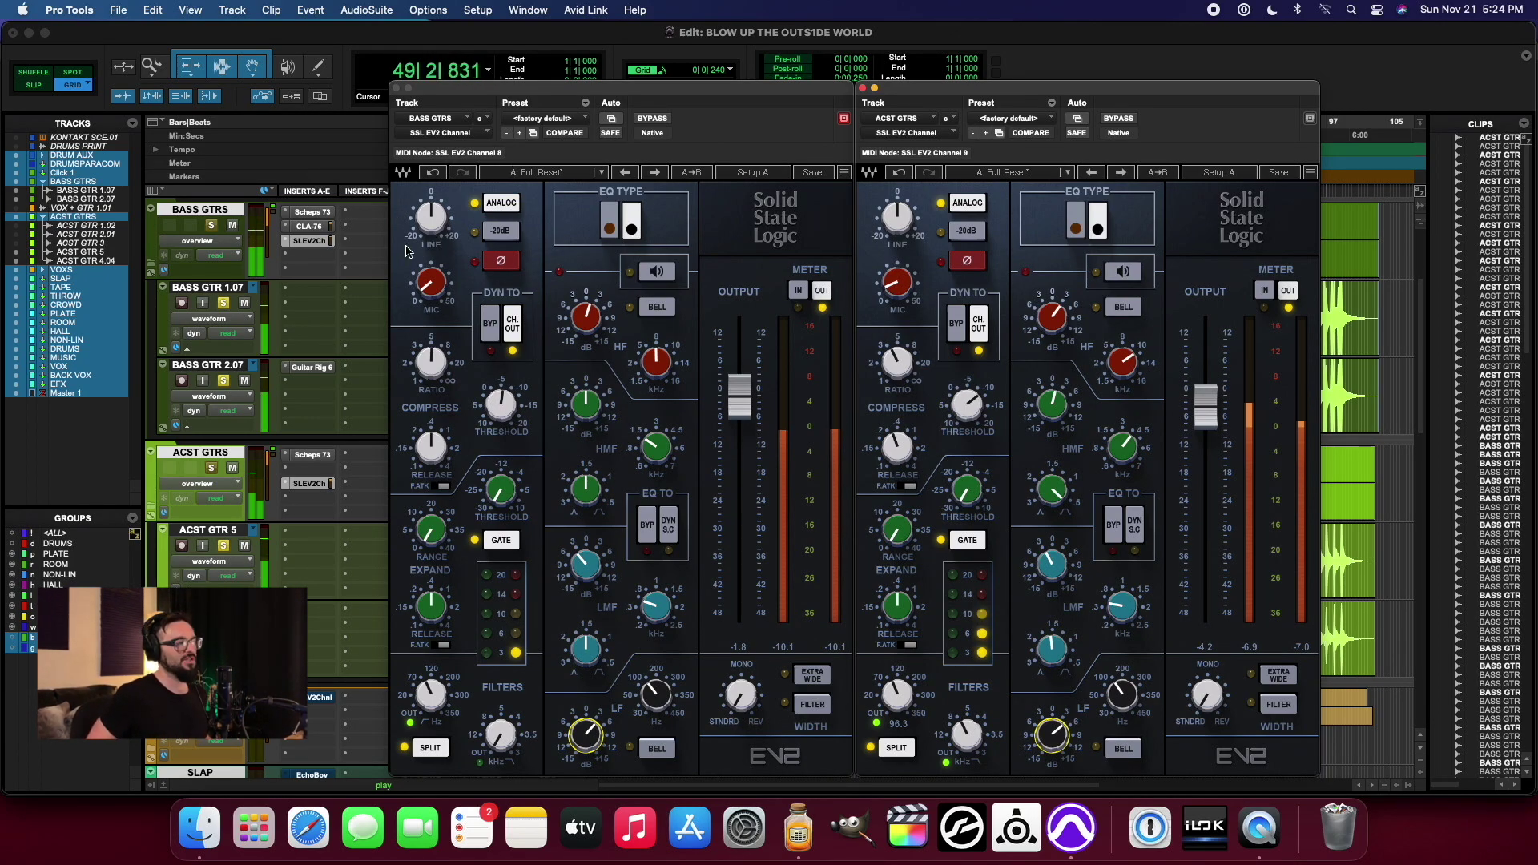
left_click(398, 88)
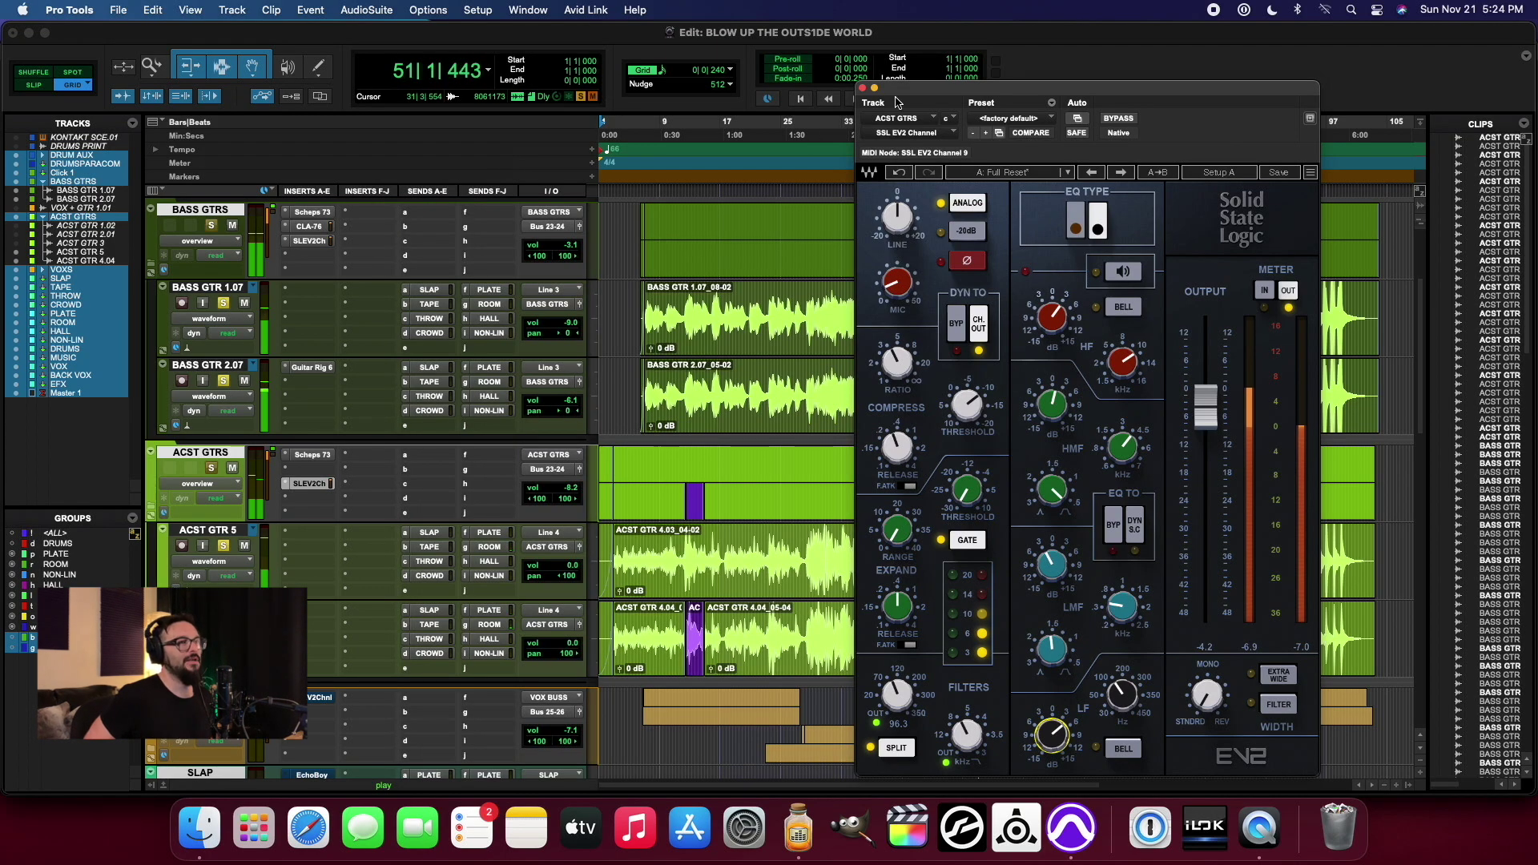
left_click(862, 88)
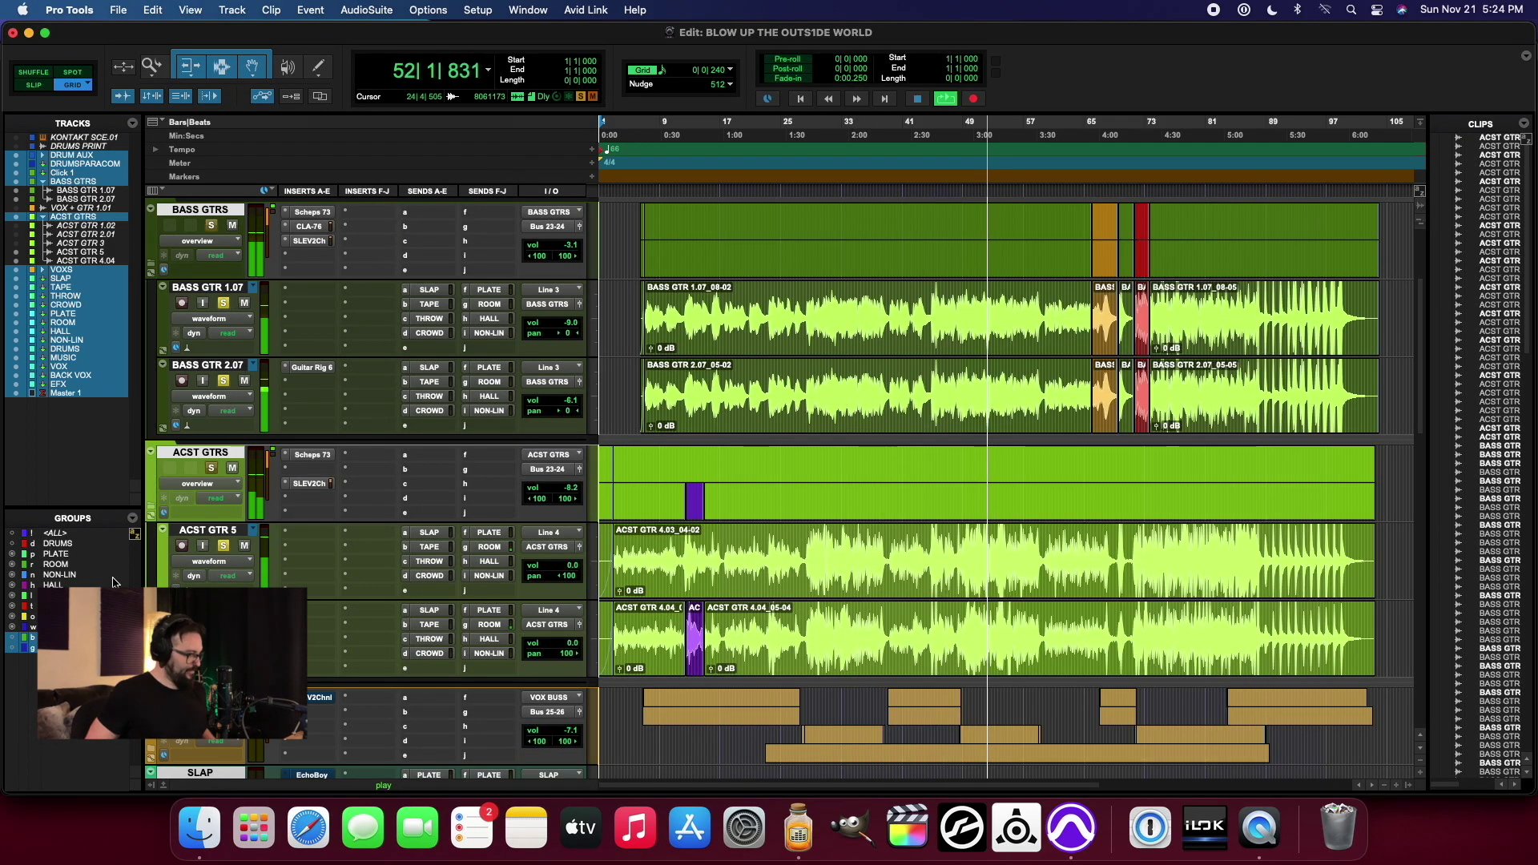
Step: Take the bass guitar tracks out of solo, and switch the active edit group from the guitar groups to DRUMS
left_click(224, 381)
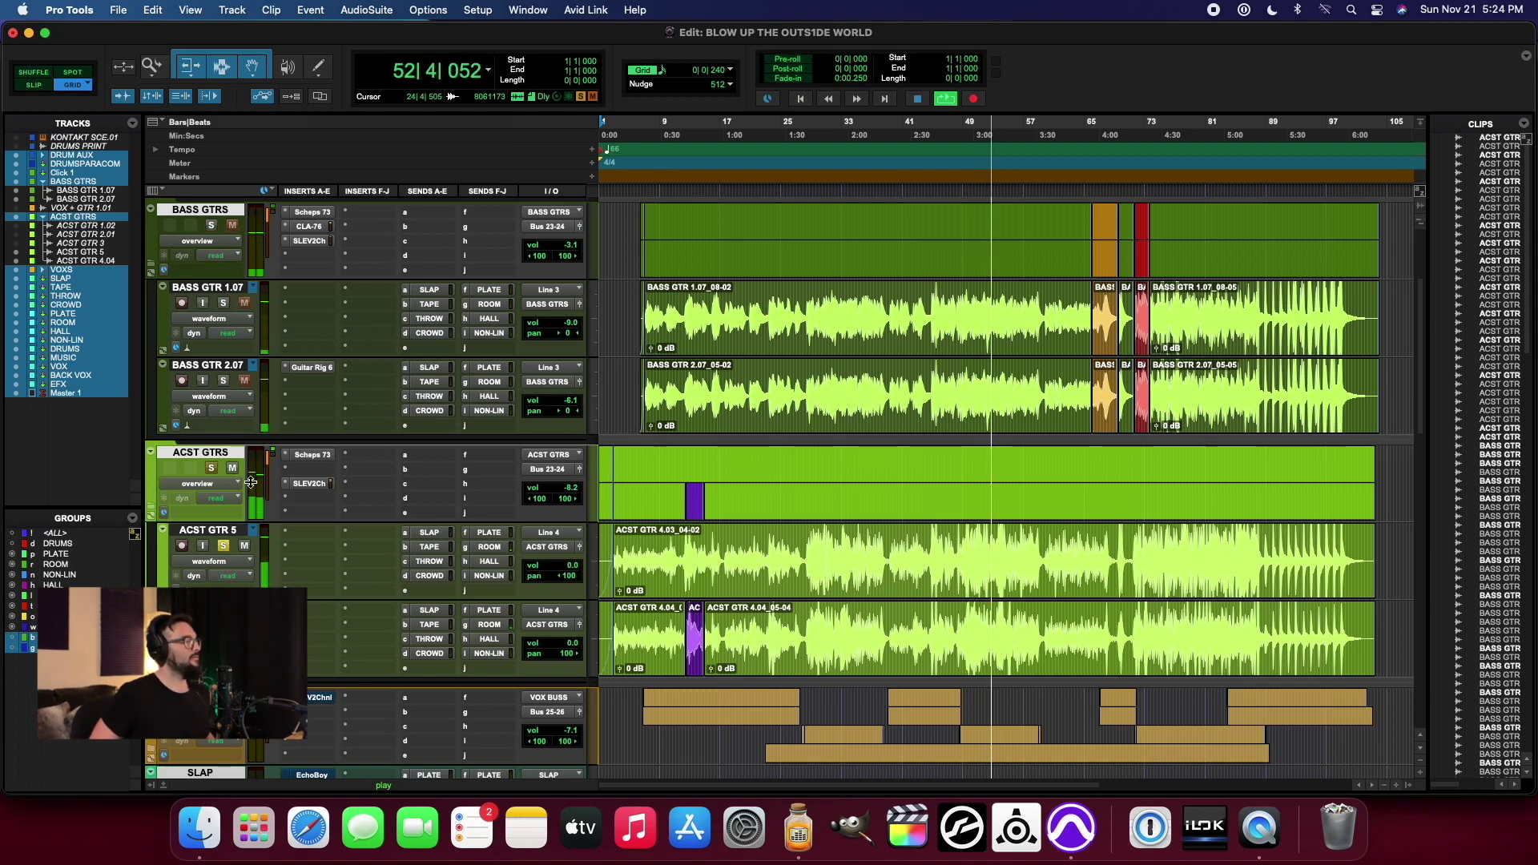
scroll(247, 440, "up", 3)
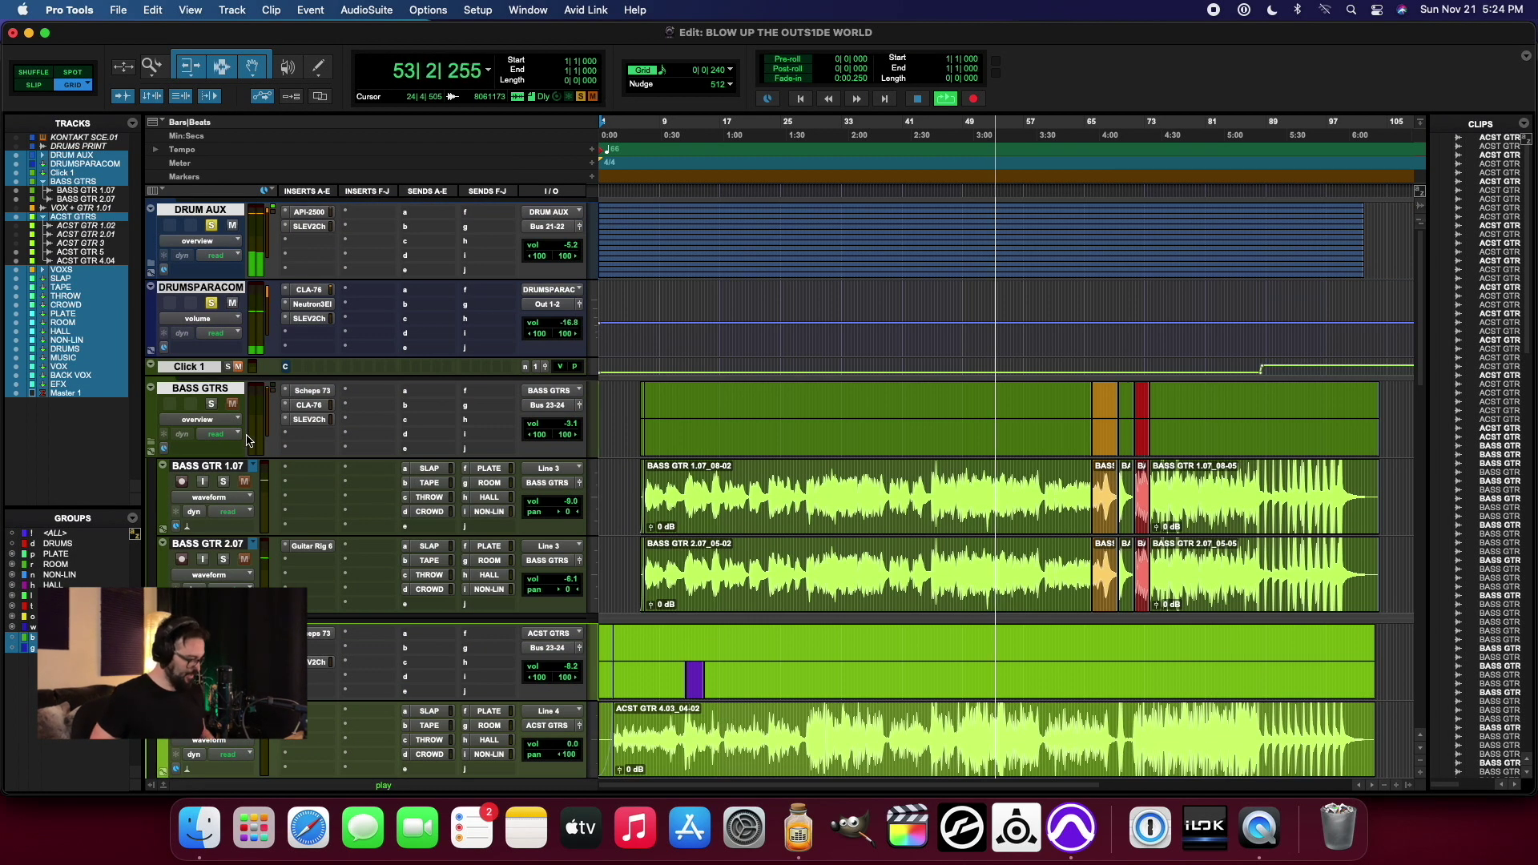
key("b")
key("g")
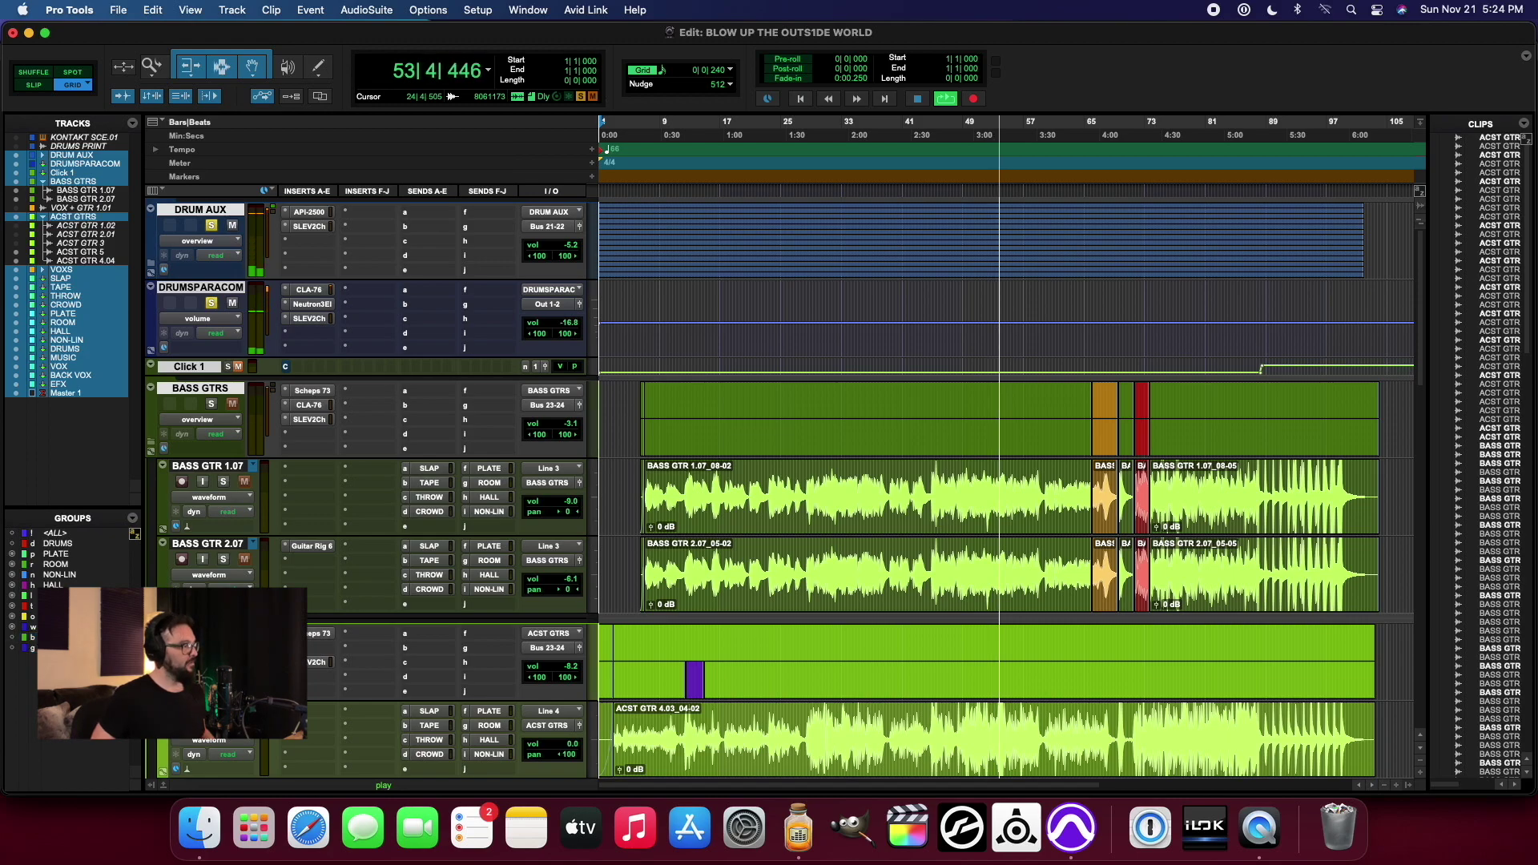
key("d")
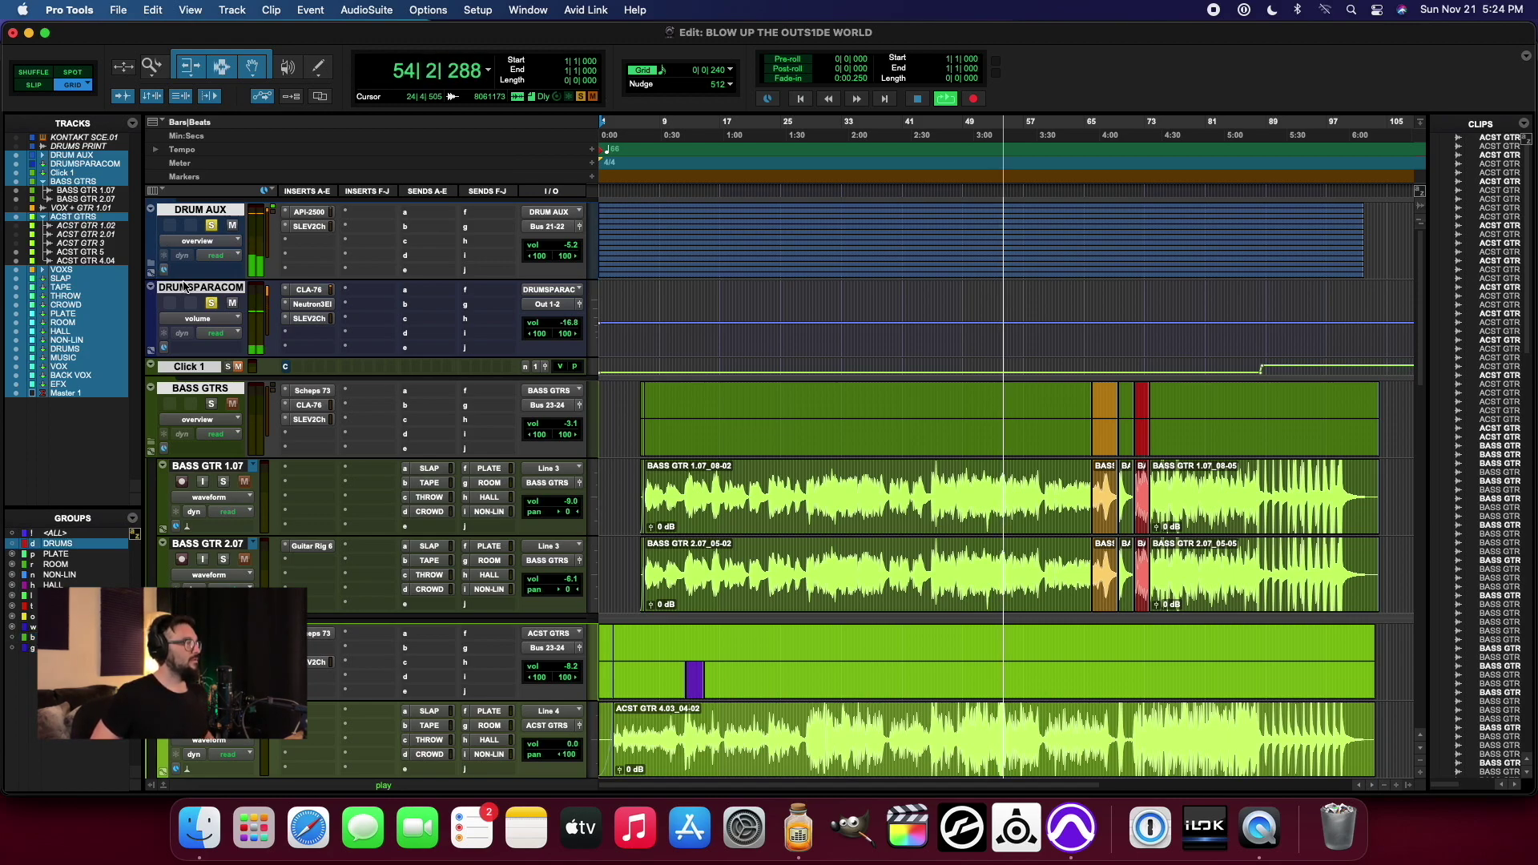
Step: Clear the remaining drum and acoustic guitar solos, and leave the DRUM AUX, BASS GTRS and ACST GTRS folders collapsed
left_click(153, 262)
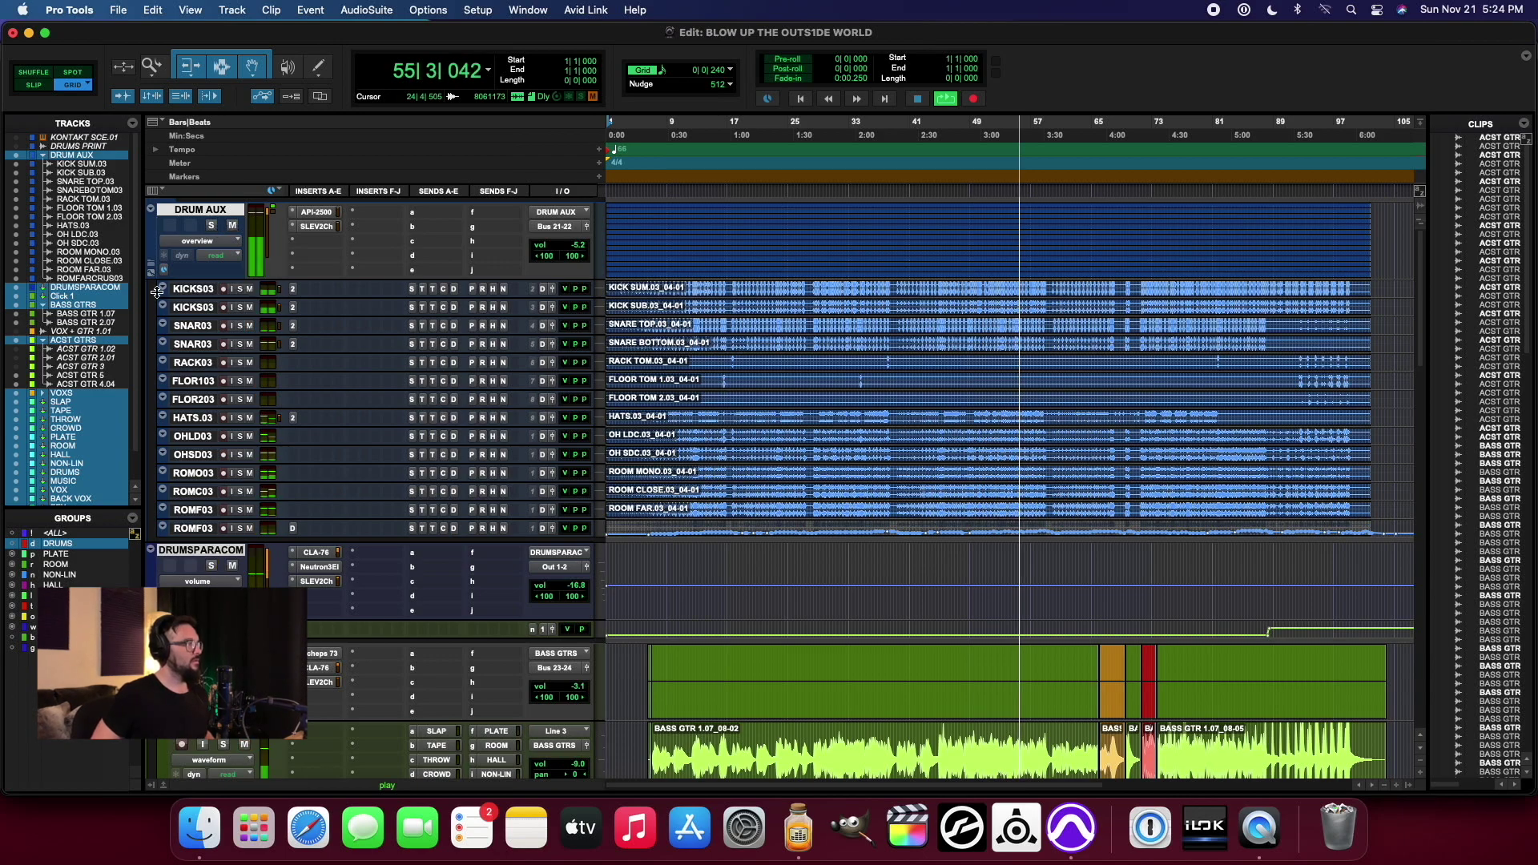
left_click(152, 263)
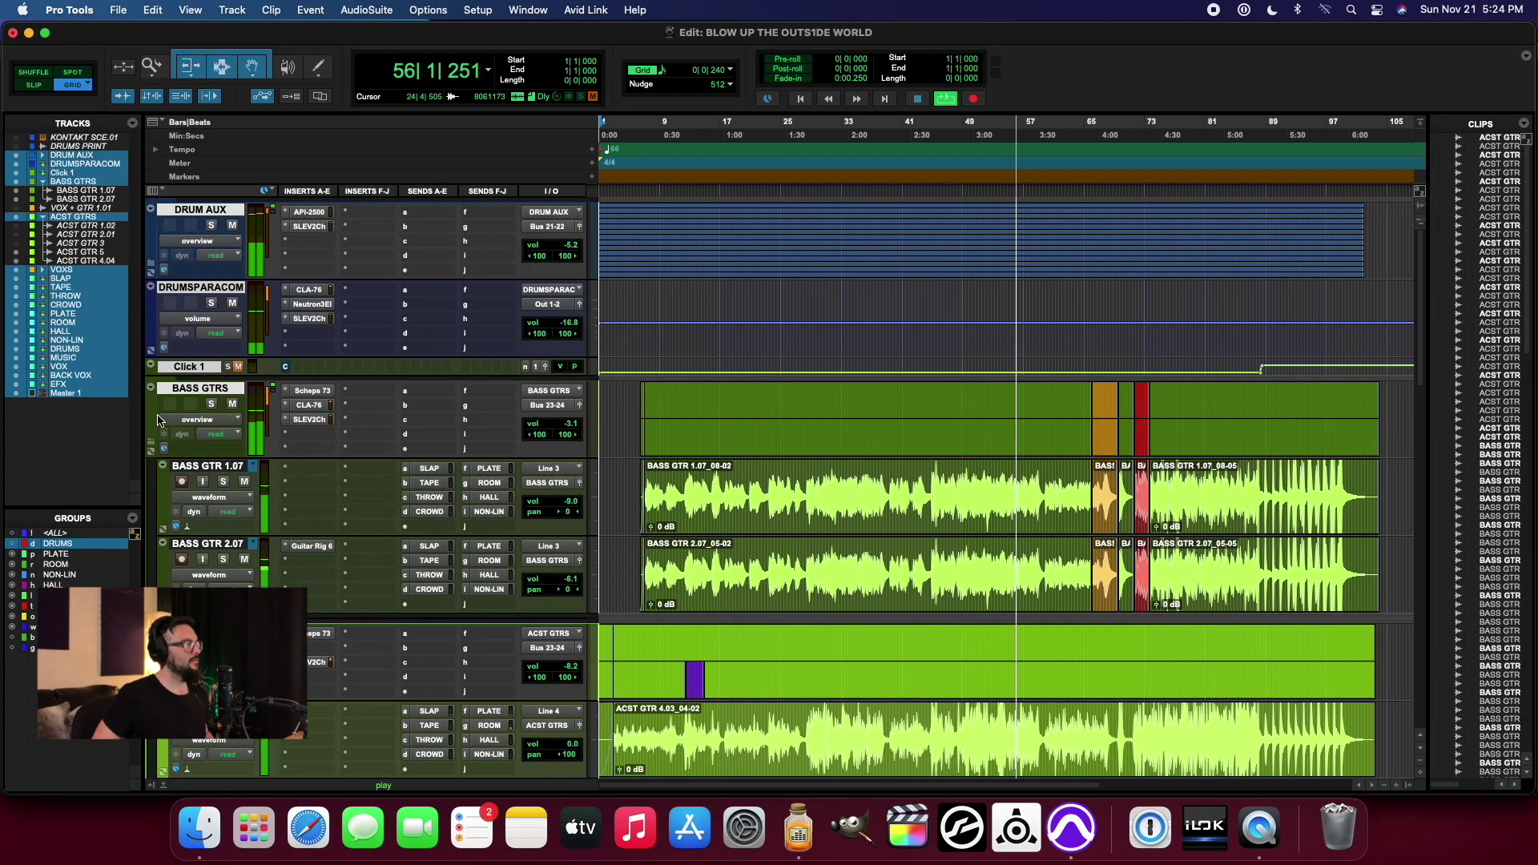
left_click(150, 442)
scroll(545, 518, "down", 10)
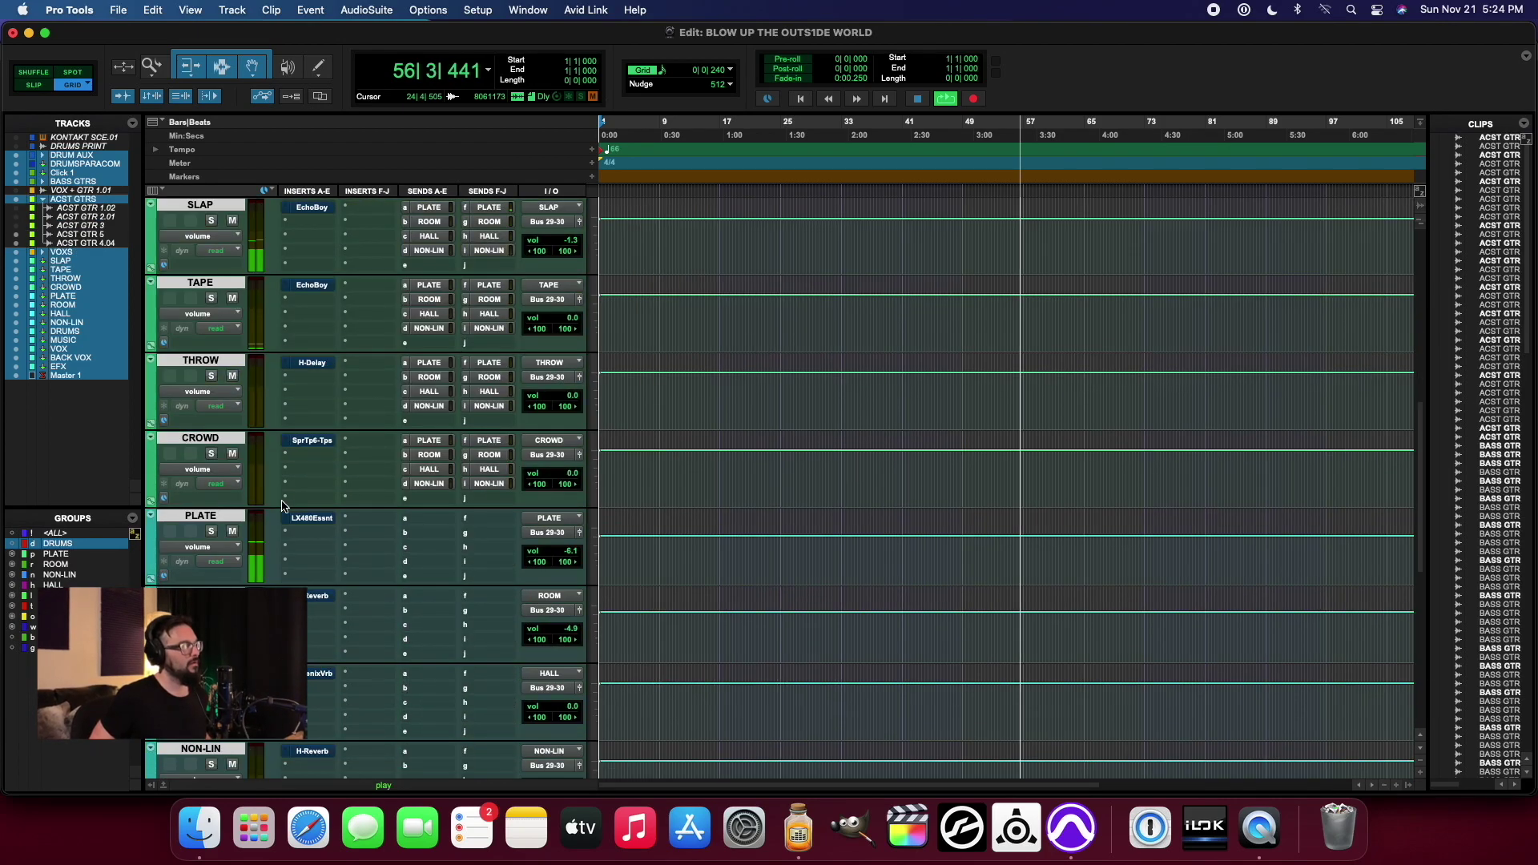
scroll(546, 518, "up", 5)
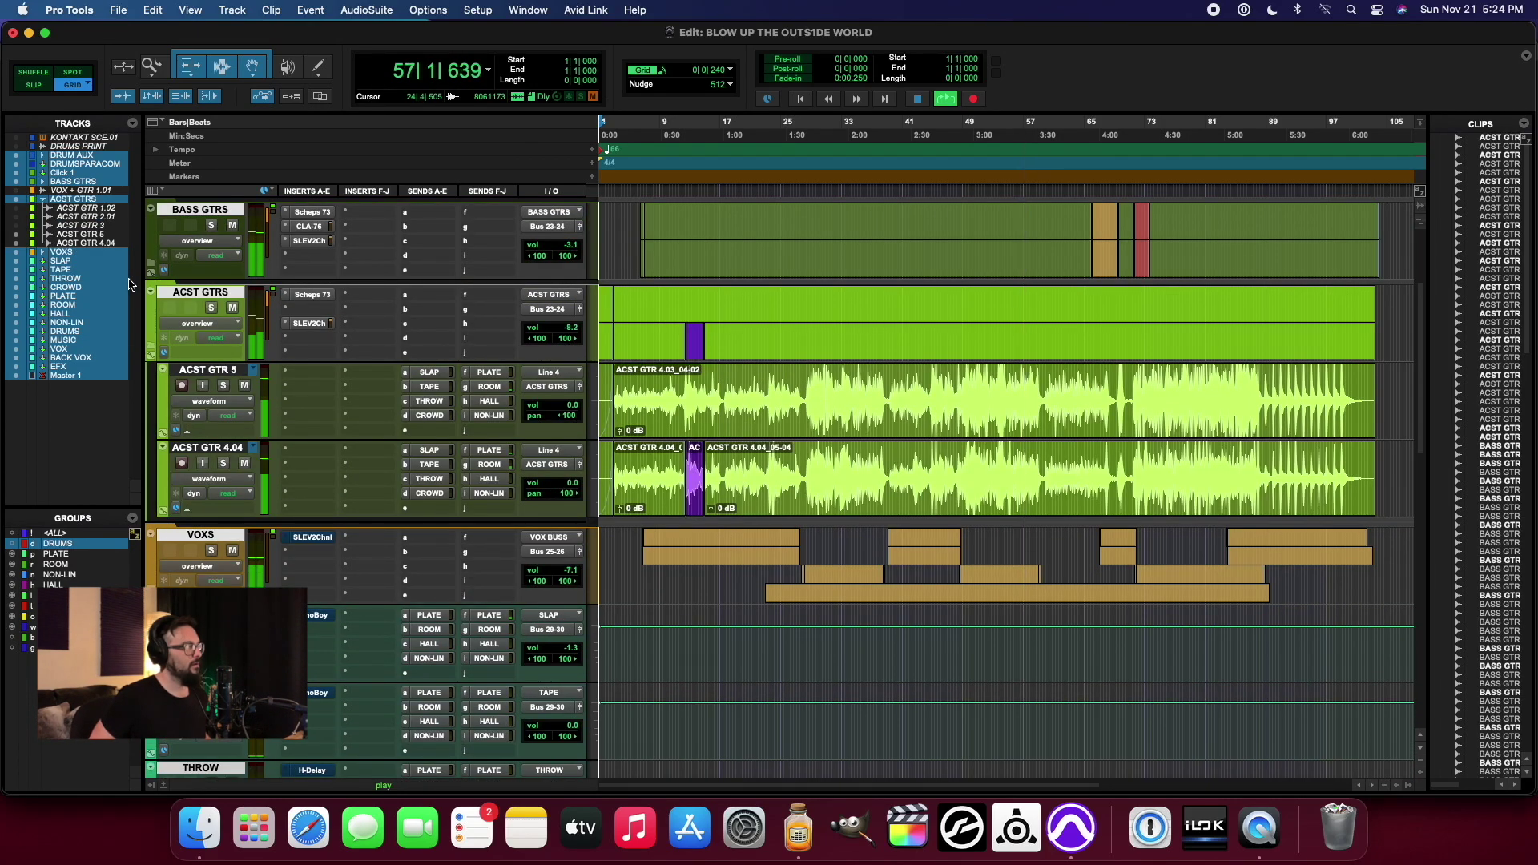
left_click(152, 350)
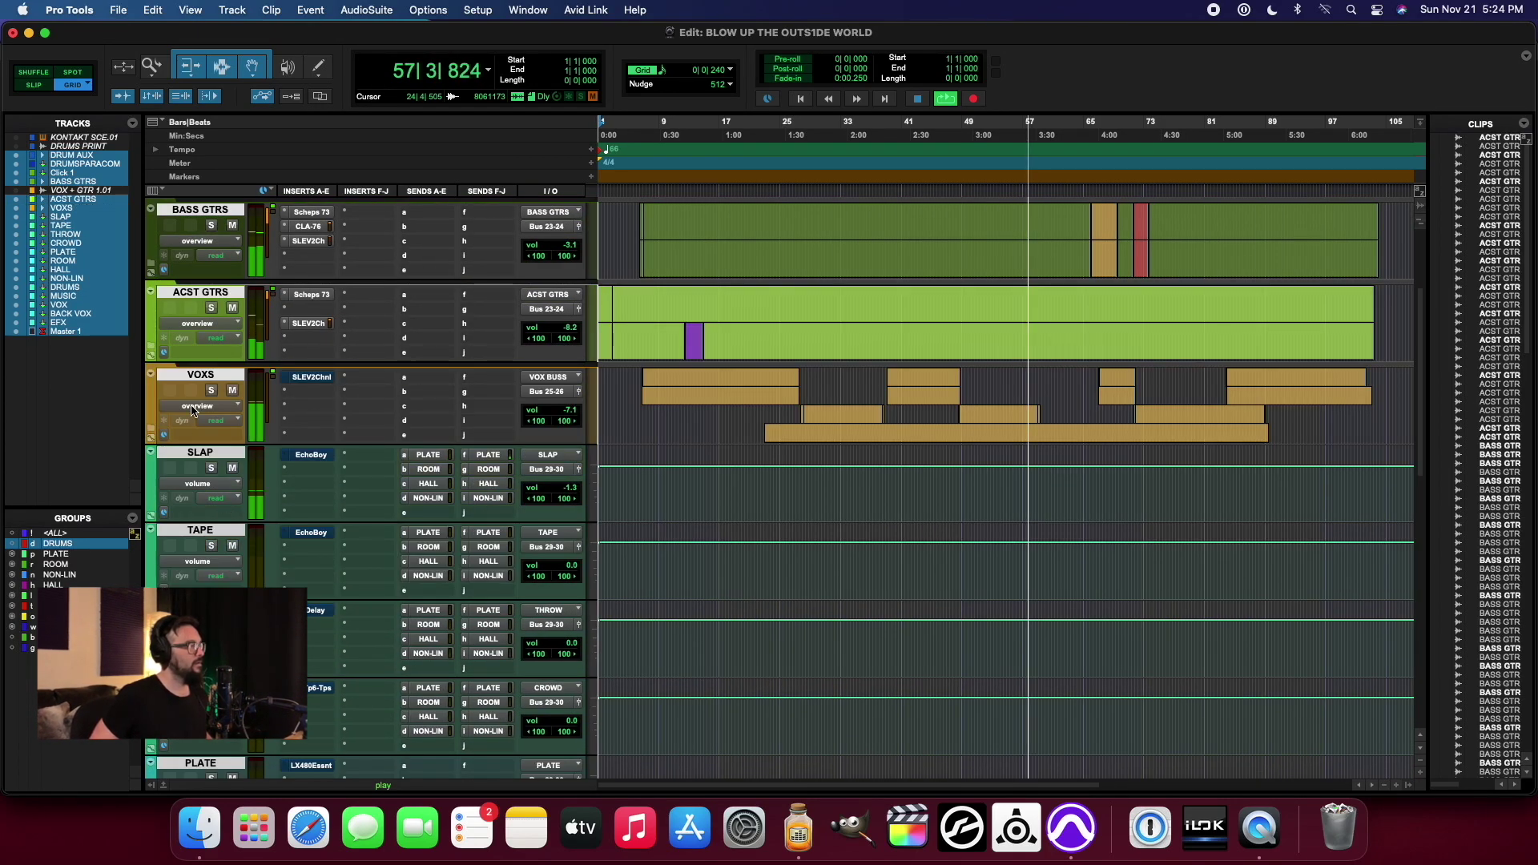
Step: Select all tracks from VOXS through Master 1 and turn their inserts back on
scroll(206, 263, "down", 3)
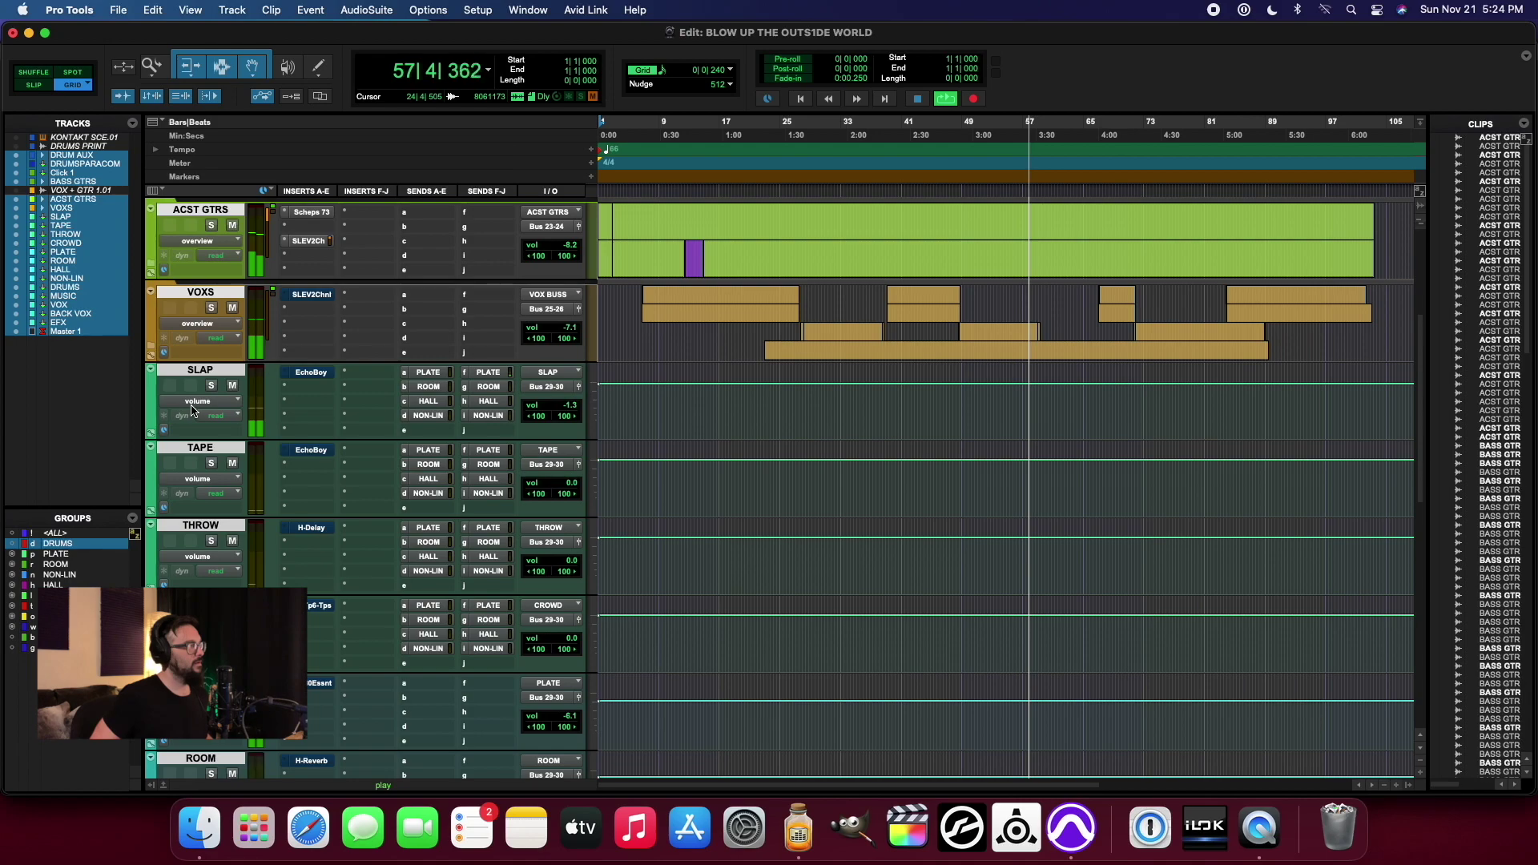
left_click(202, 292)
scroll(198, 763, "down", 15)
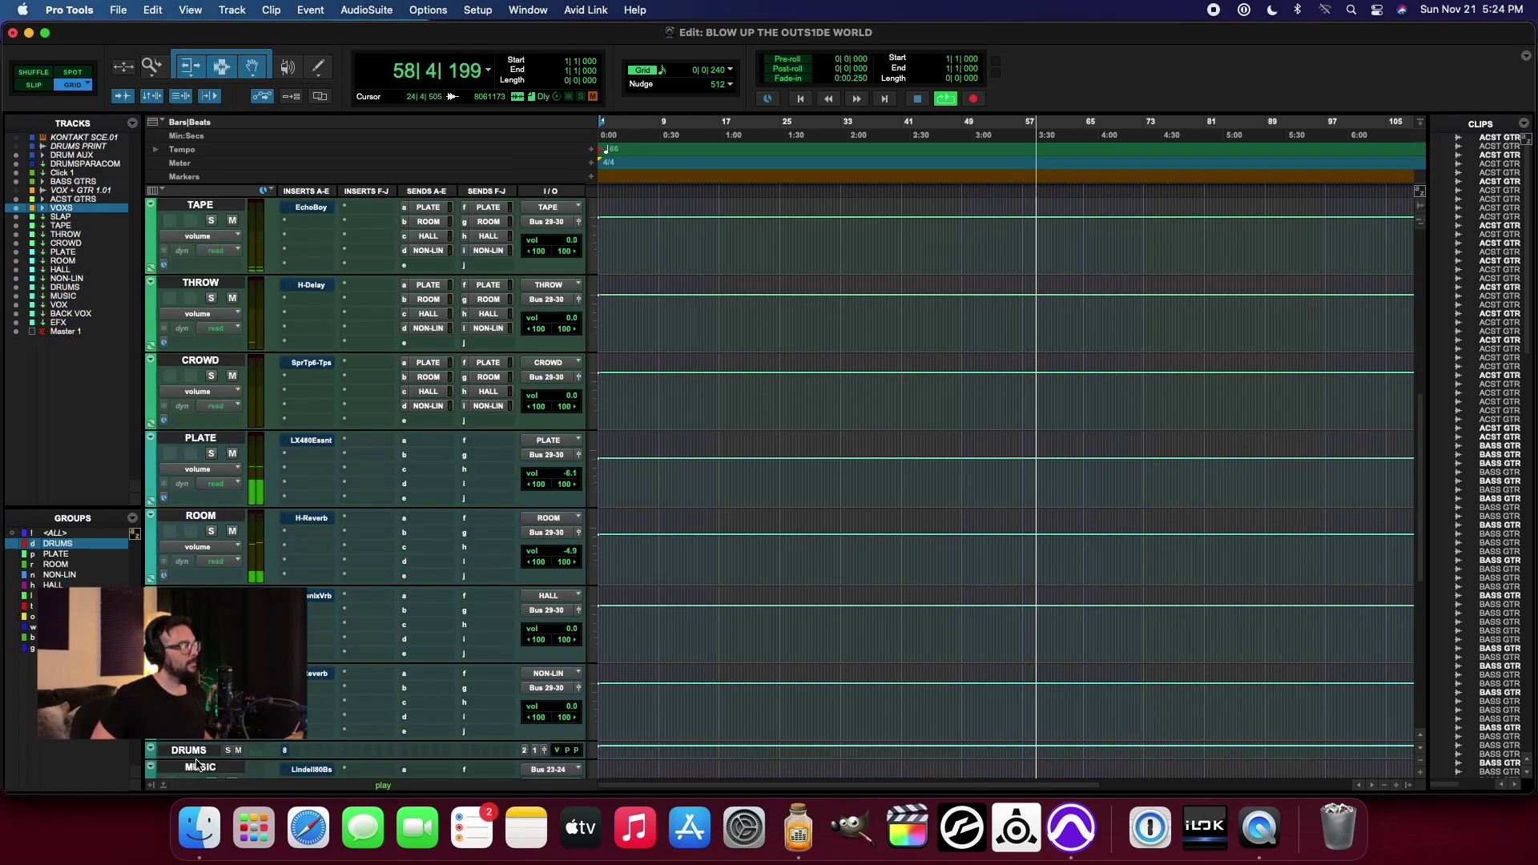
left_click(200, 629, "shift")
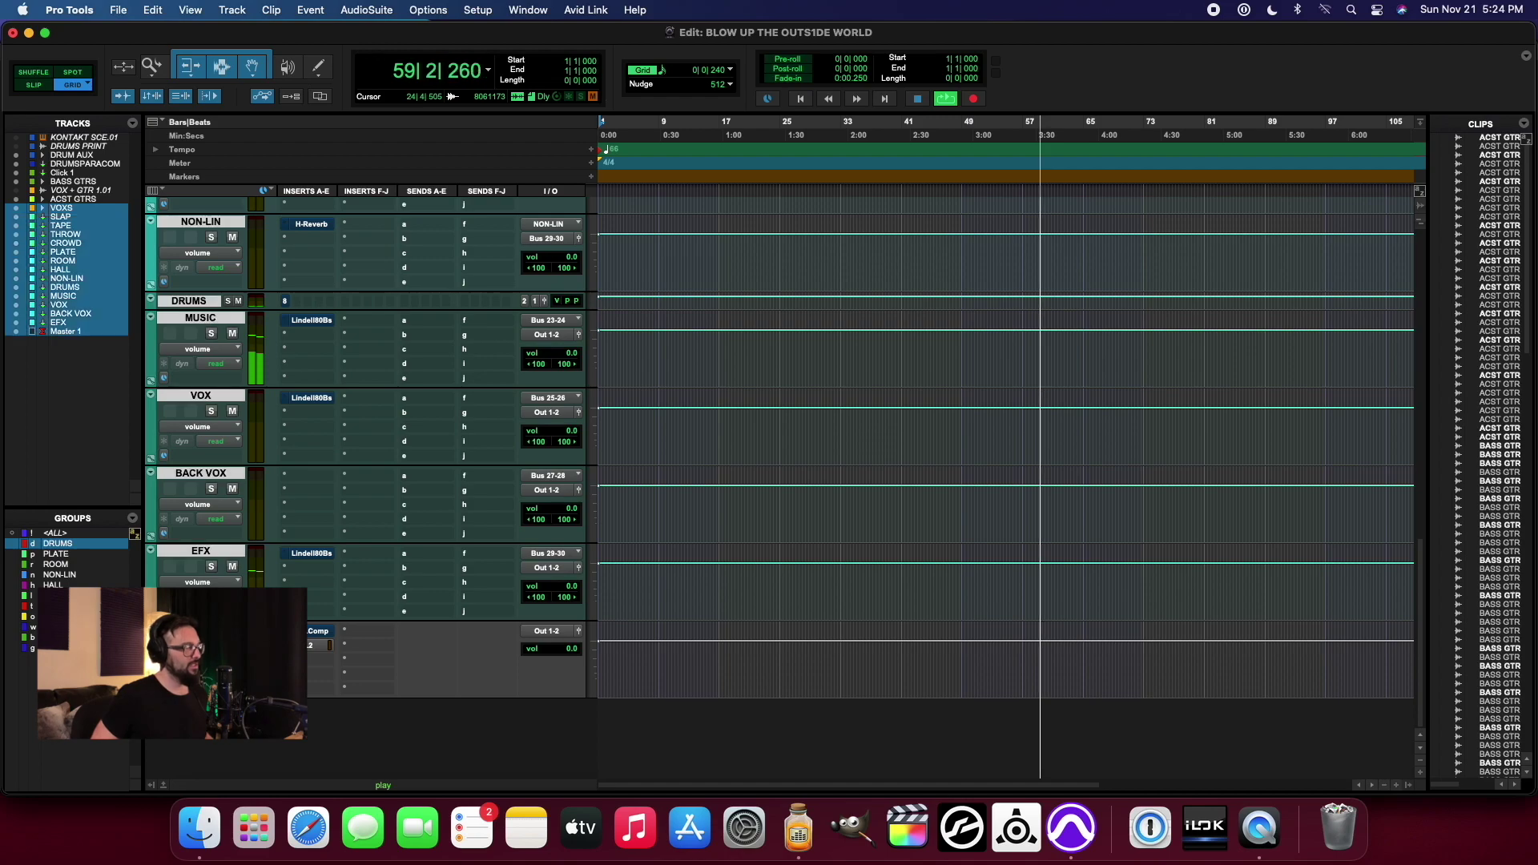
left_click(314, 631)
left_click_drag(90, 28, 230, 29)
left_click(164, 29)
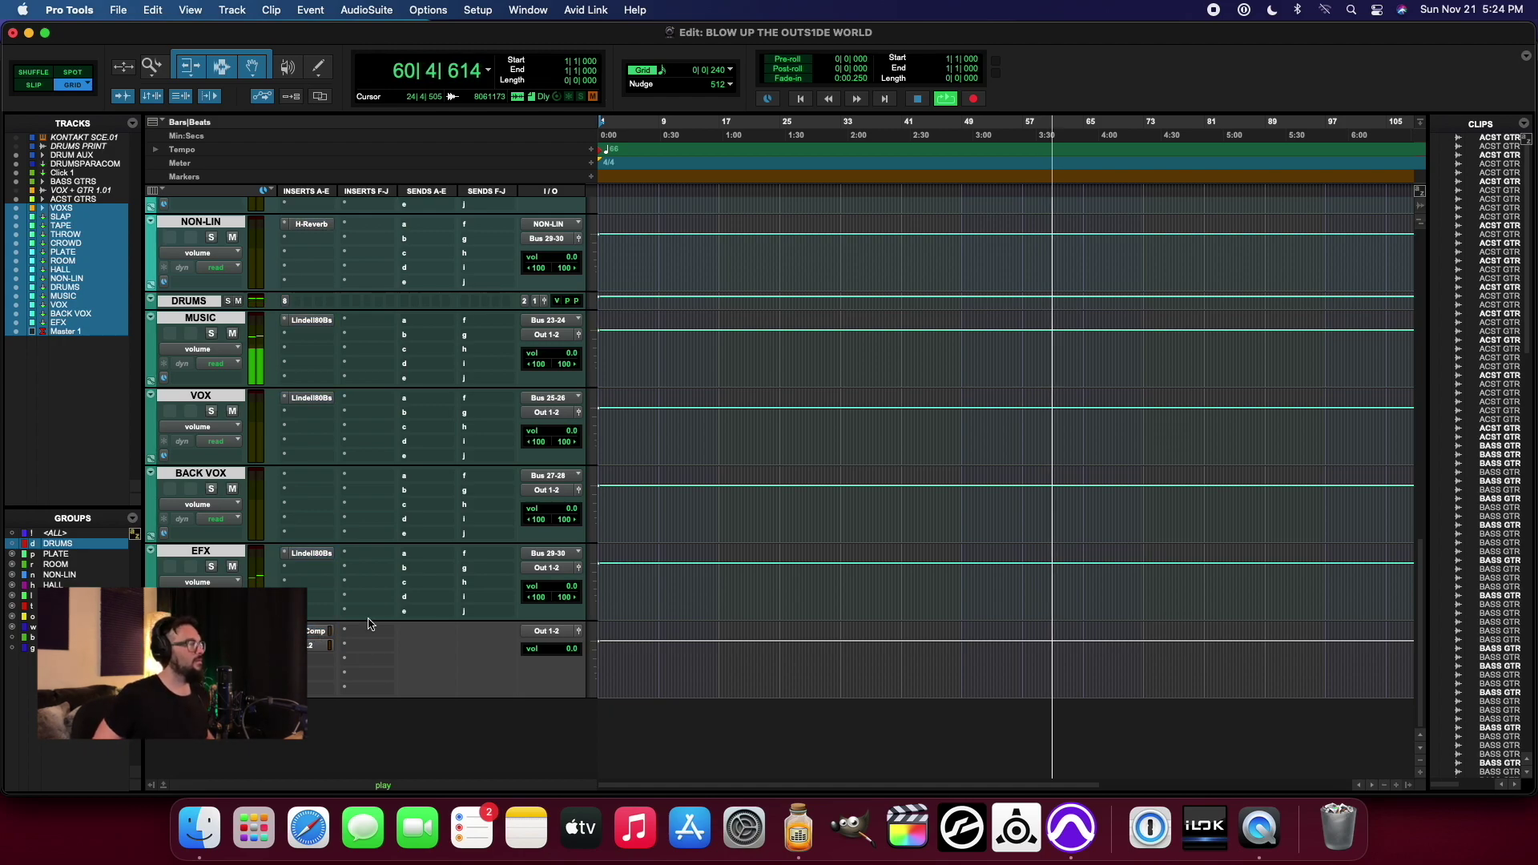
Step: Play the full mix from about bar 49, and lower the volume of the VOXS track alone to -9.1 dB
scroll(325, 513, "up", 15)
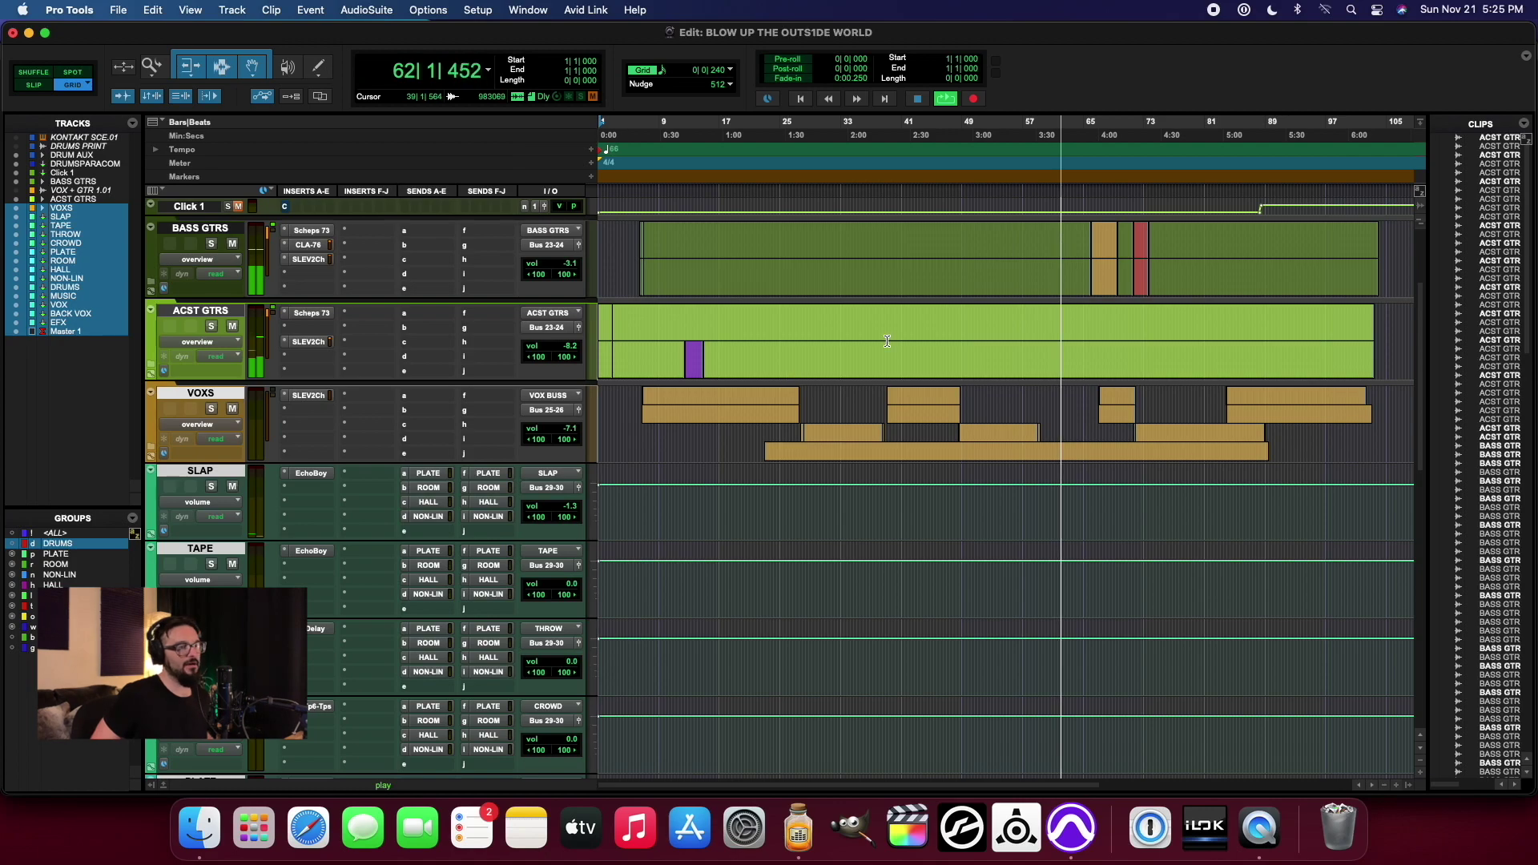
left_click(968, 125)
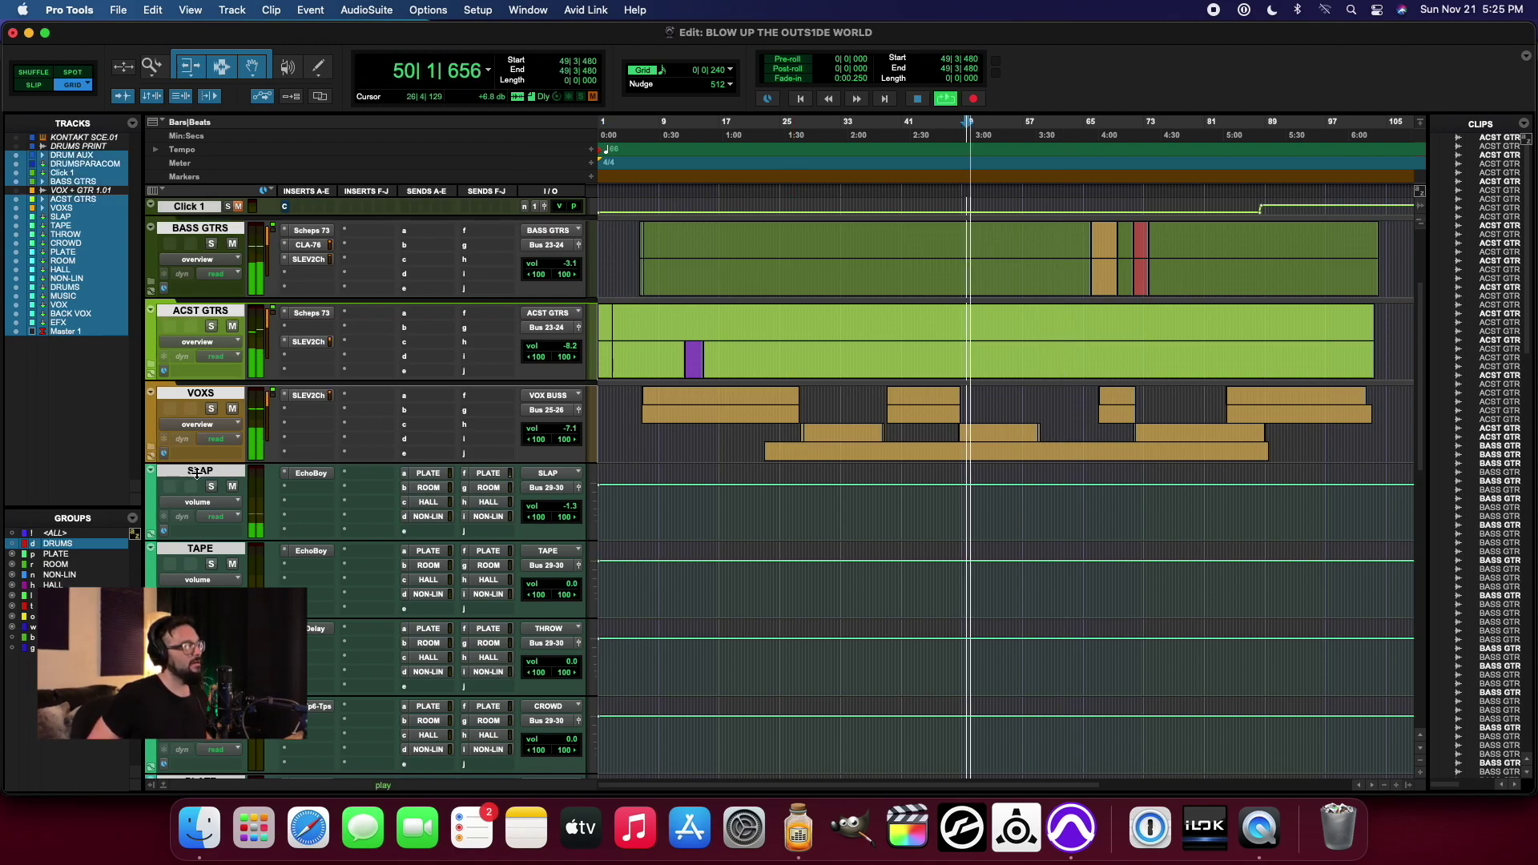
scroll(158, 449, "up", 3)
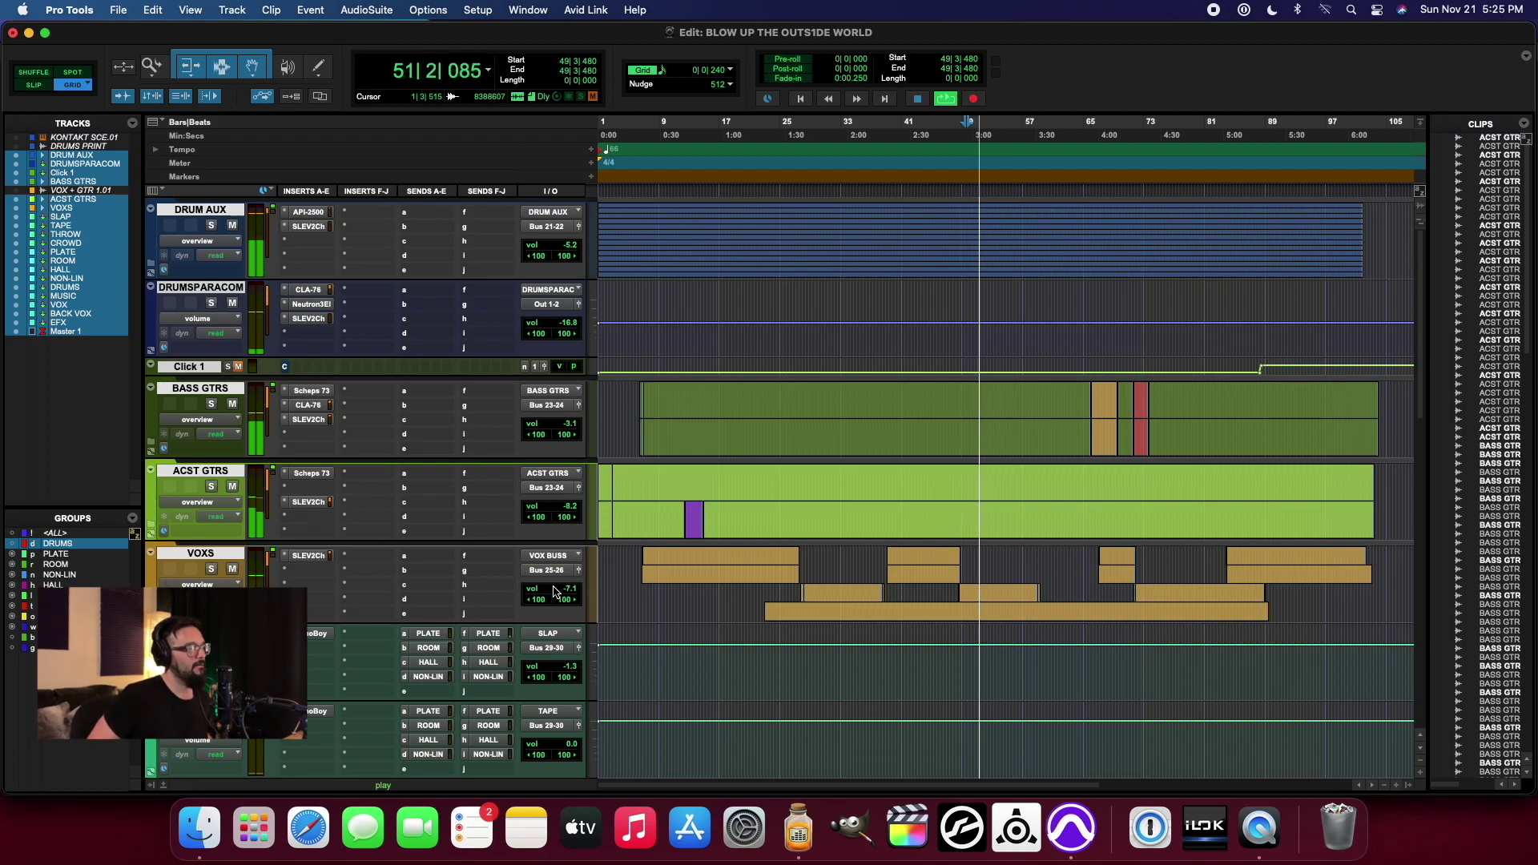
left_click(207, 556, "super")
left_click(202, 553)
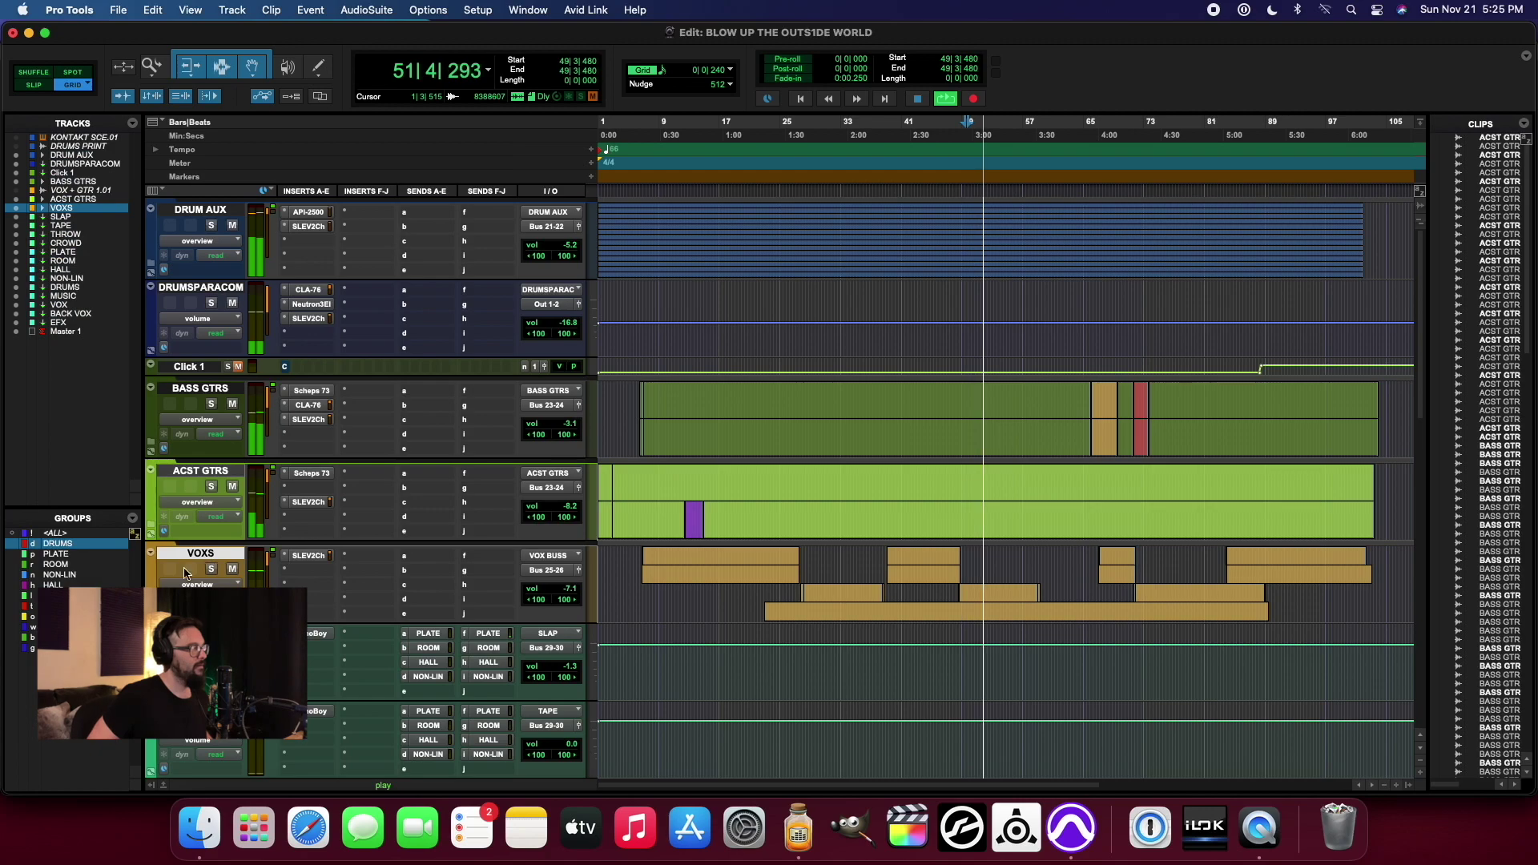
left_click(551, 588)
left_click_drag(551, 590, 551, 593)
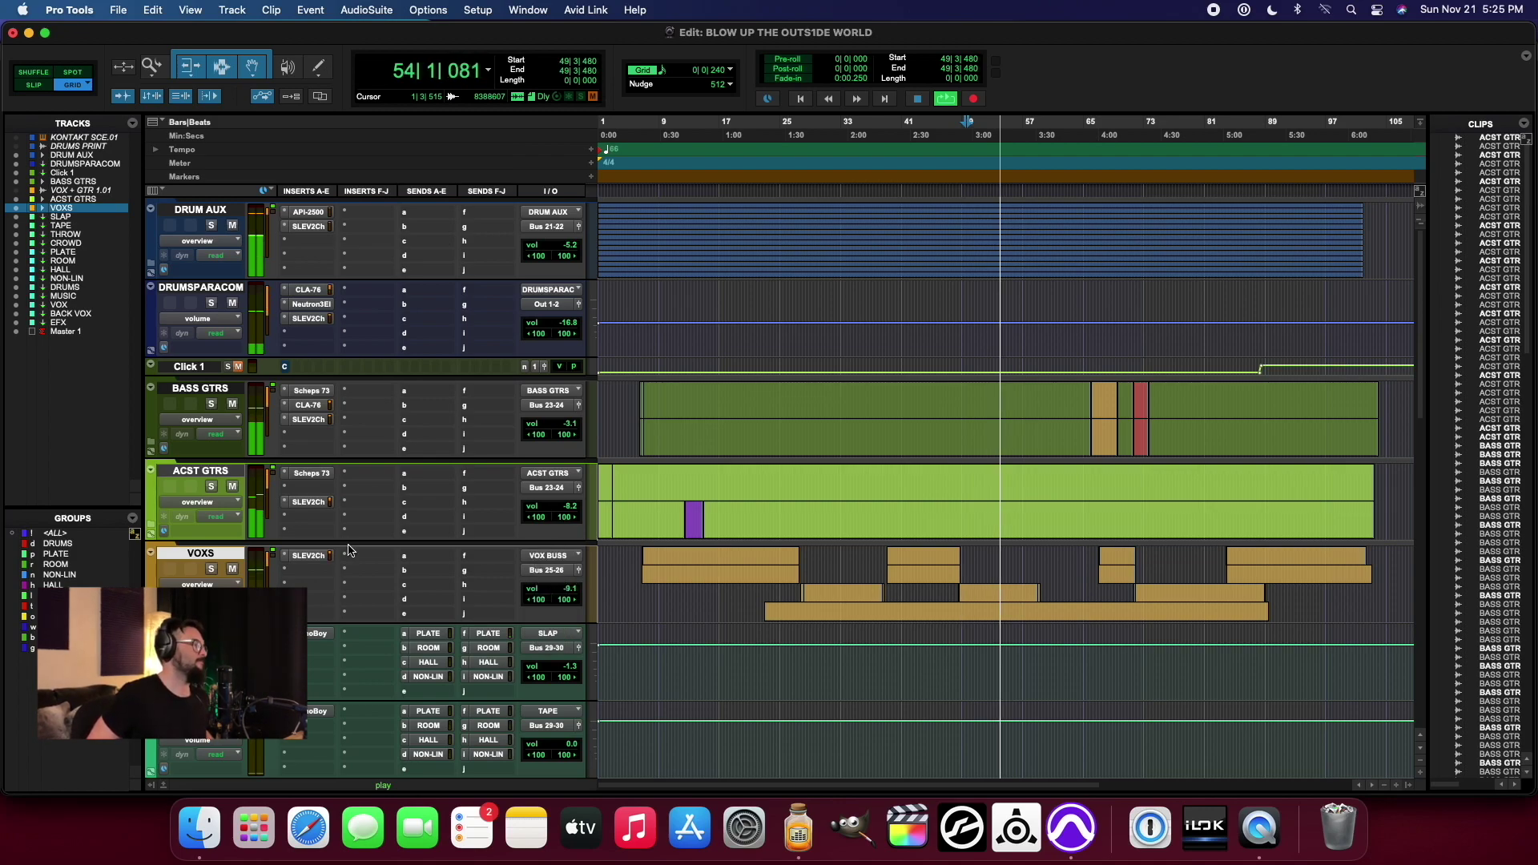
Step: Stop playback and examine the VOXS SSL EV2 Channel's LF band, HF gain, mic gain and high-pass filter, closing its window when done
key("space")
left_click(310, 558)
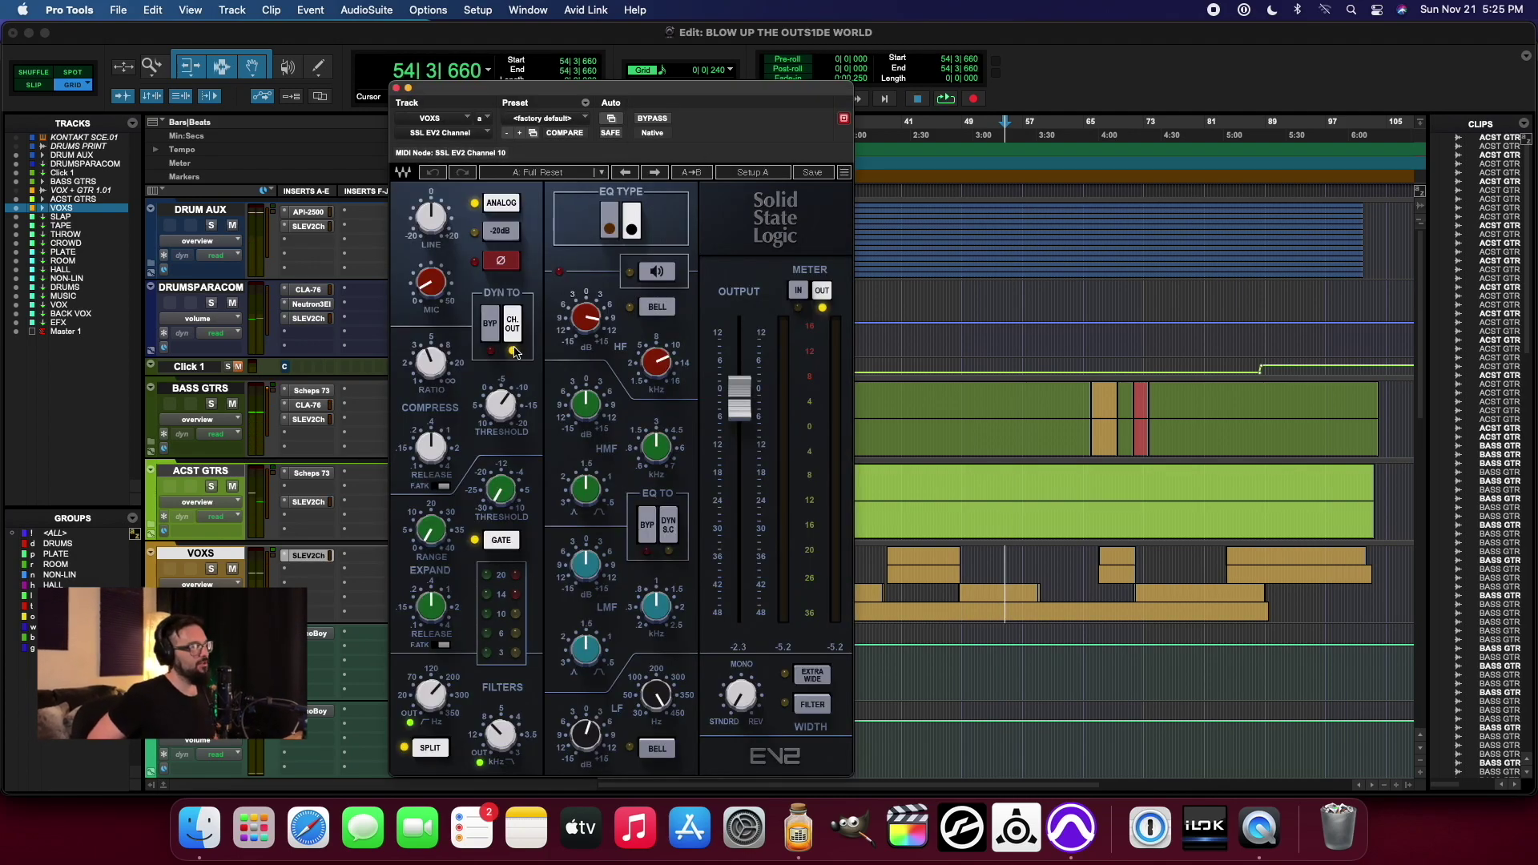
left_click(652, 698)
left_click(582, 742)
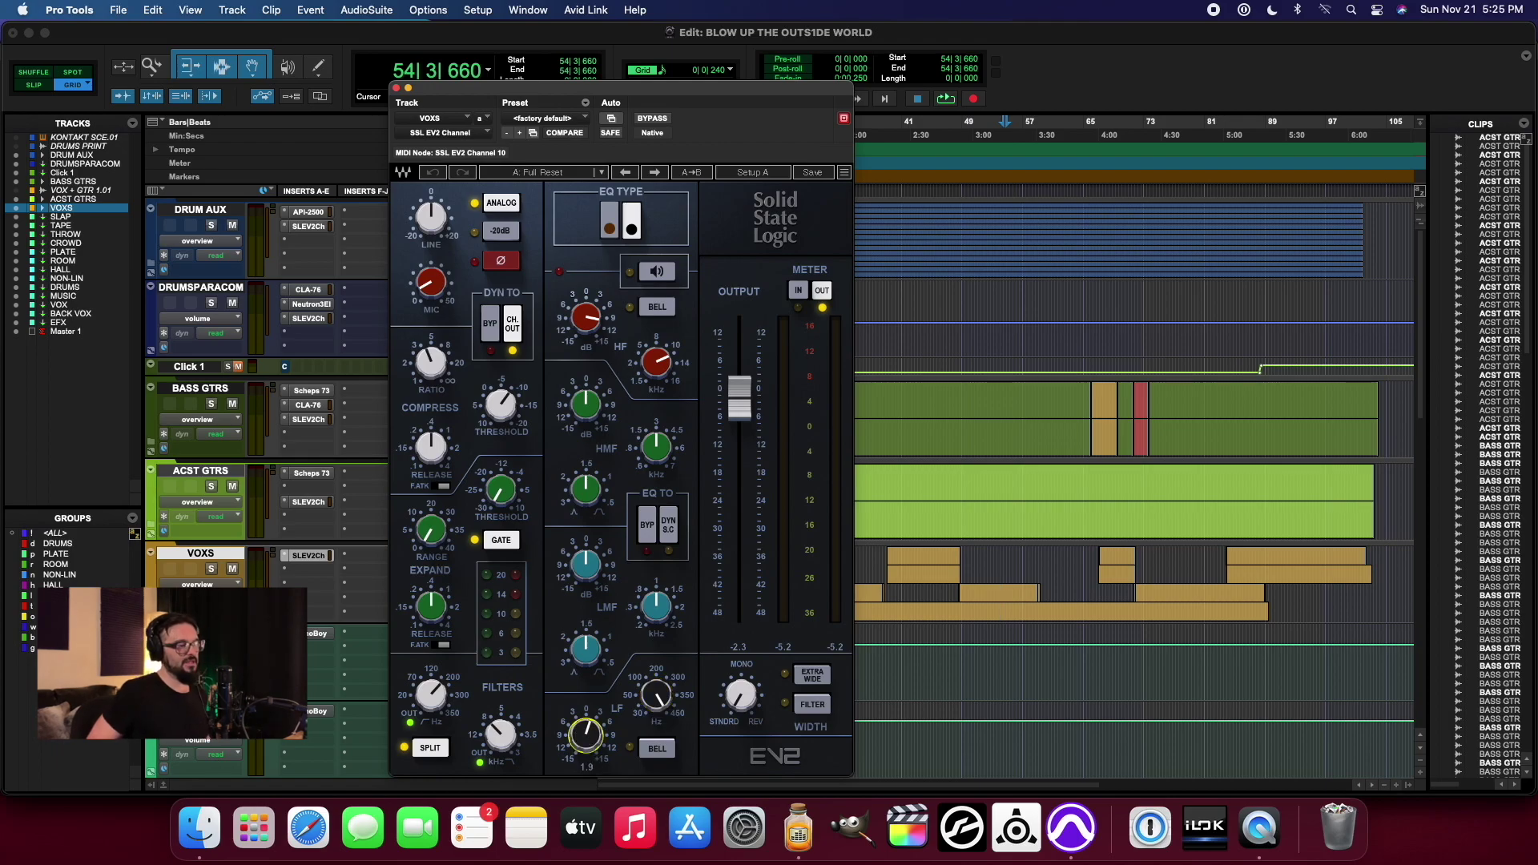
left_click(583, 318)
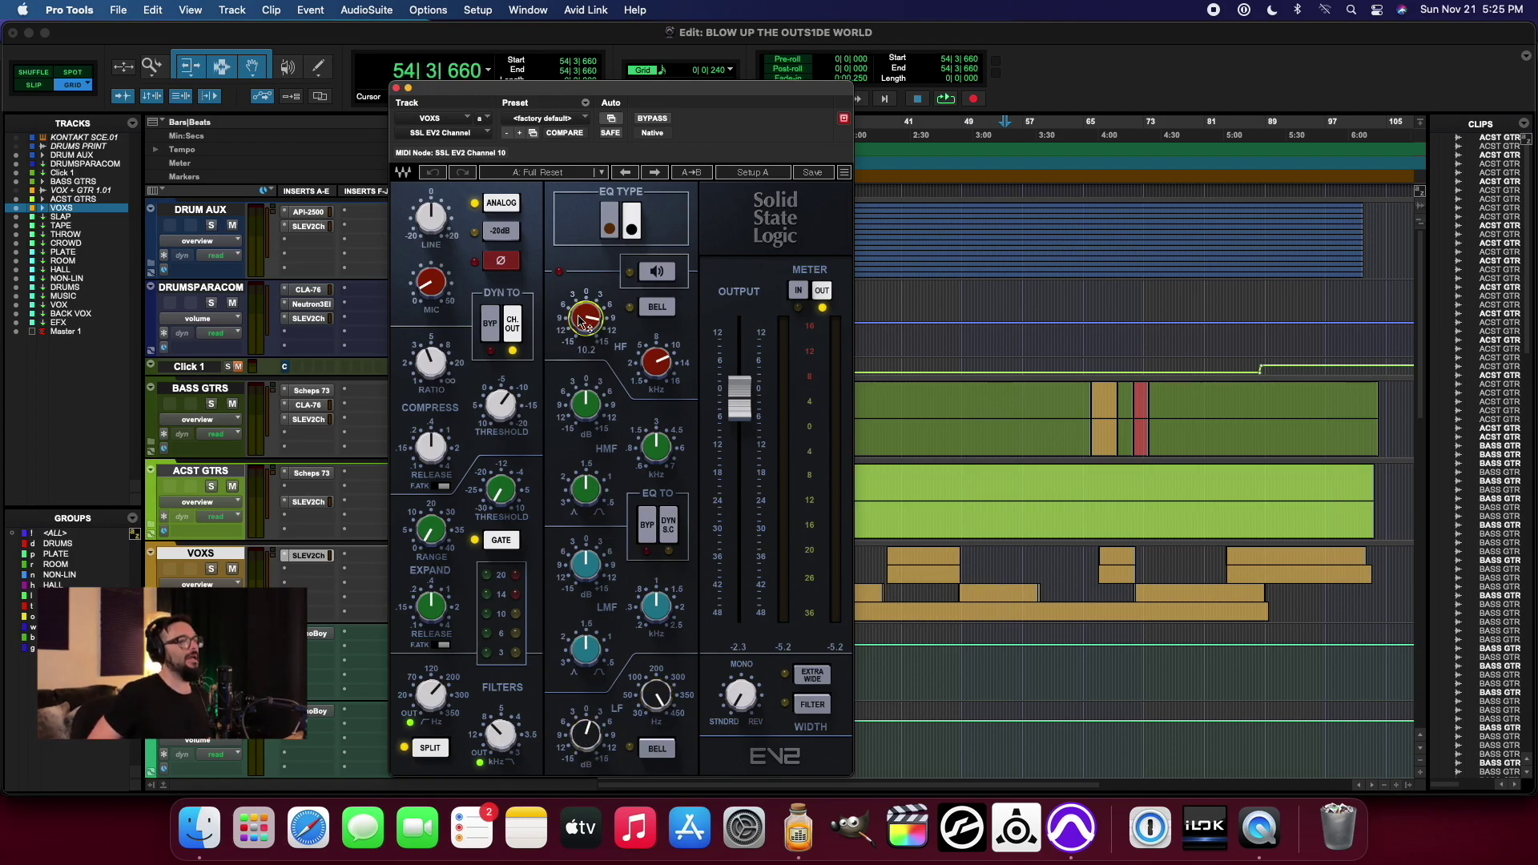
left_click(430, 282)
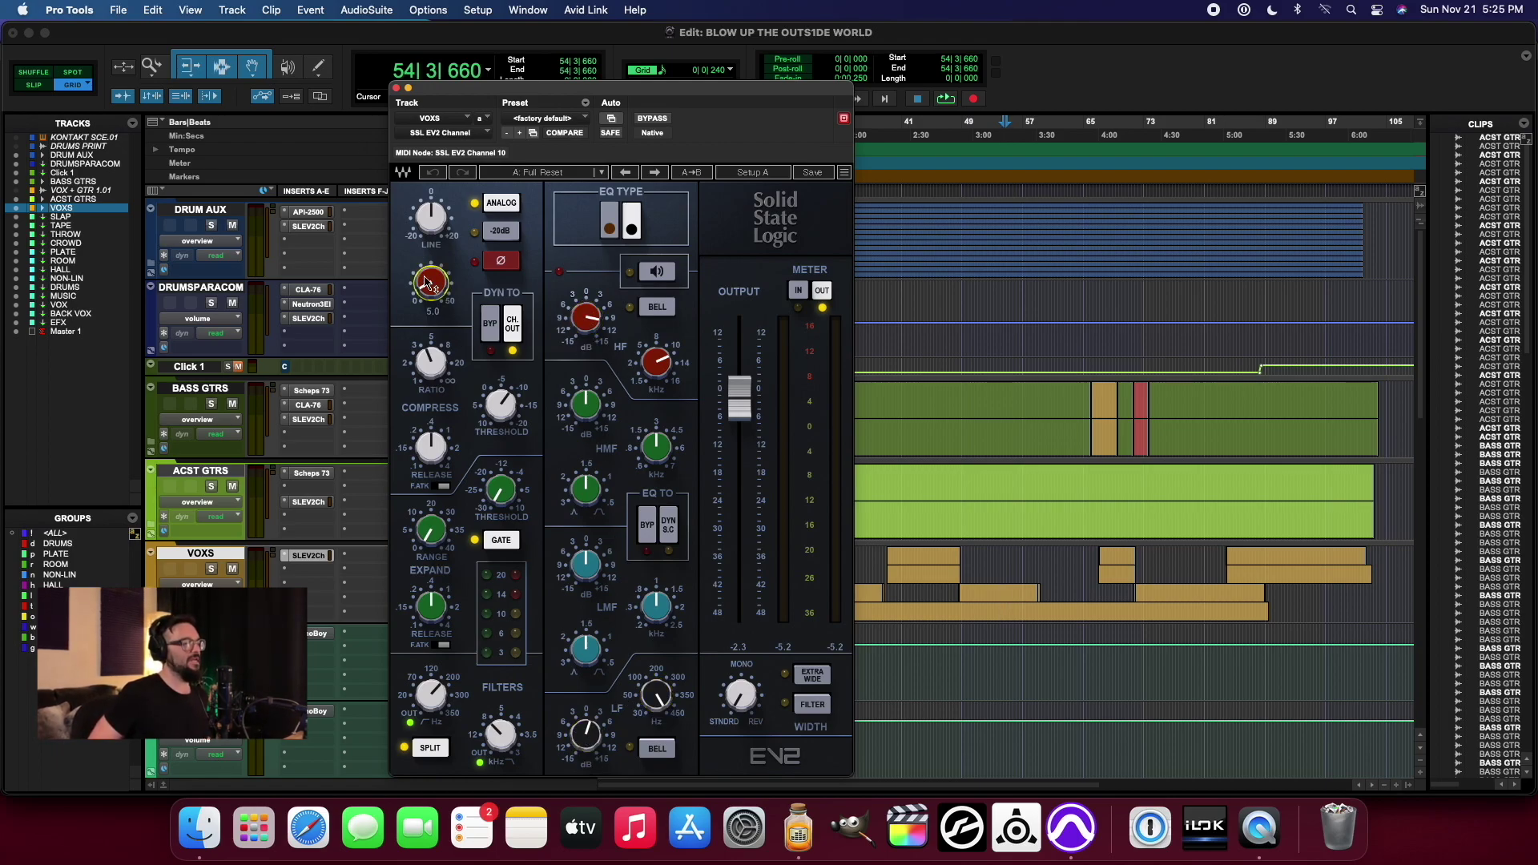
left_click(432, 695)
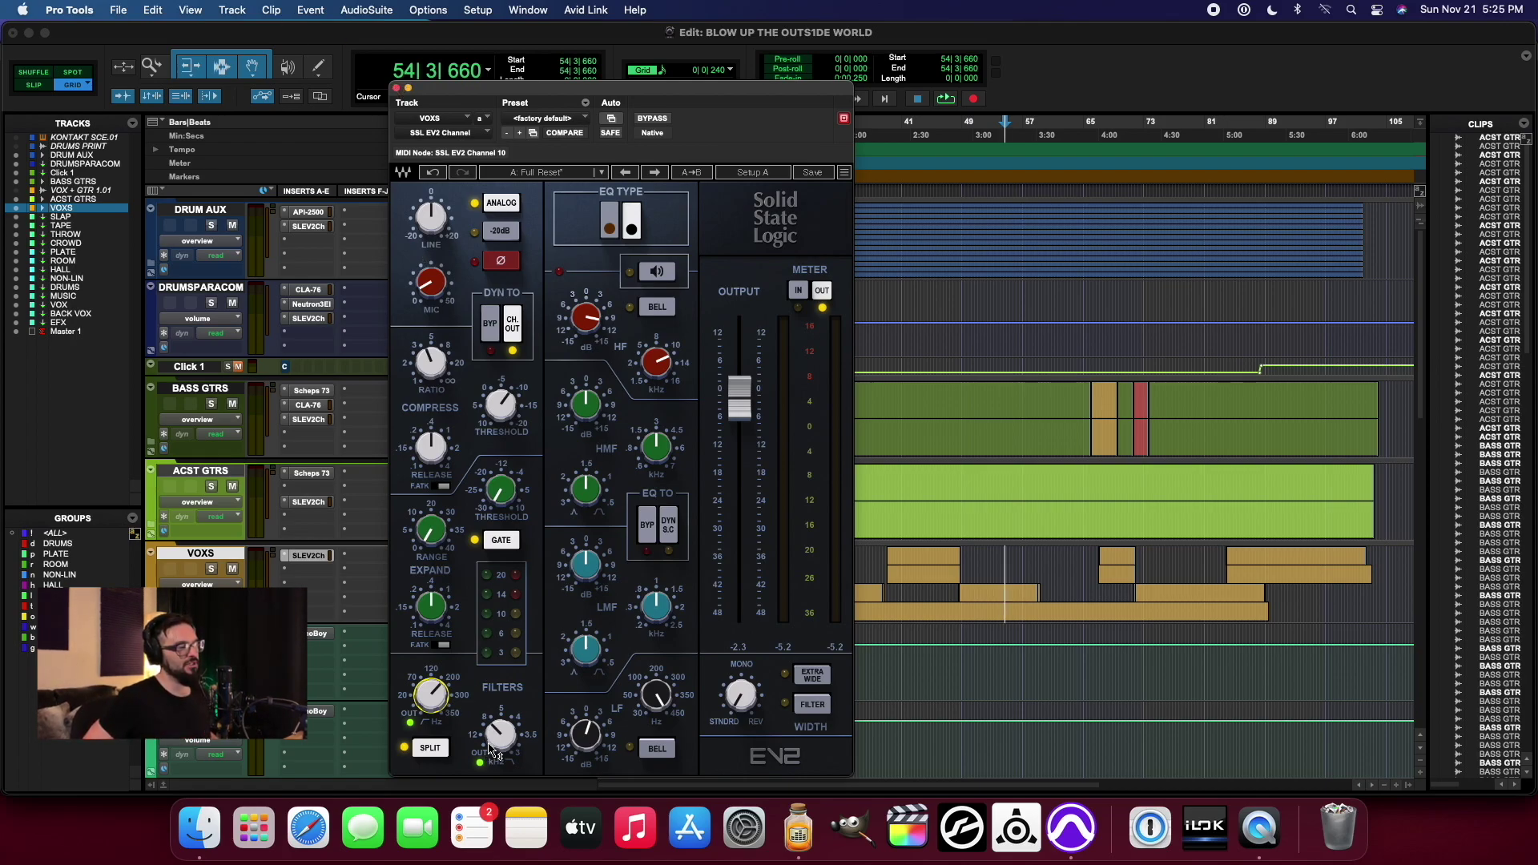
left_click(396, 88)
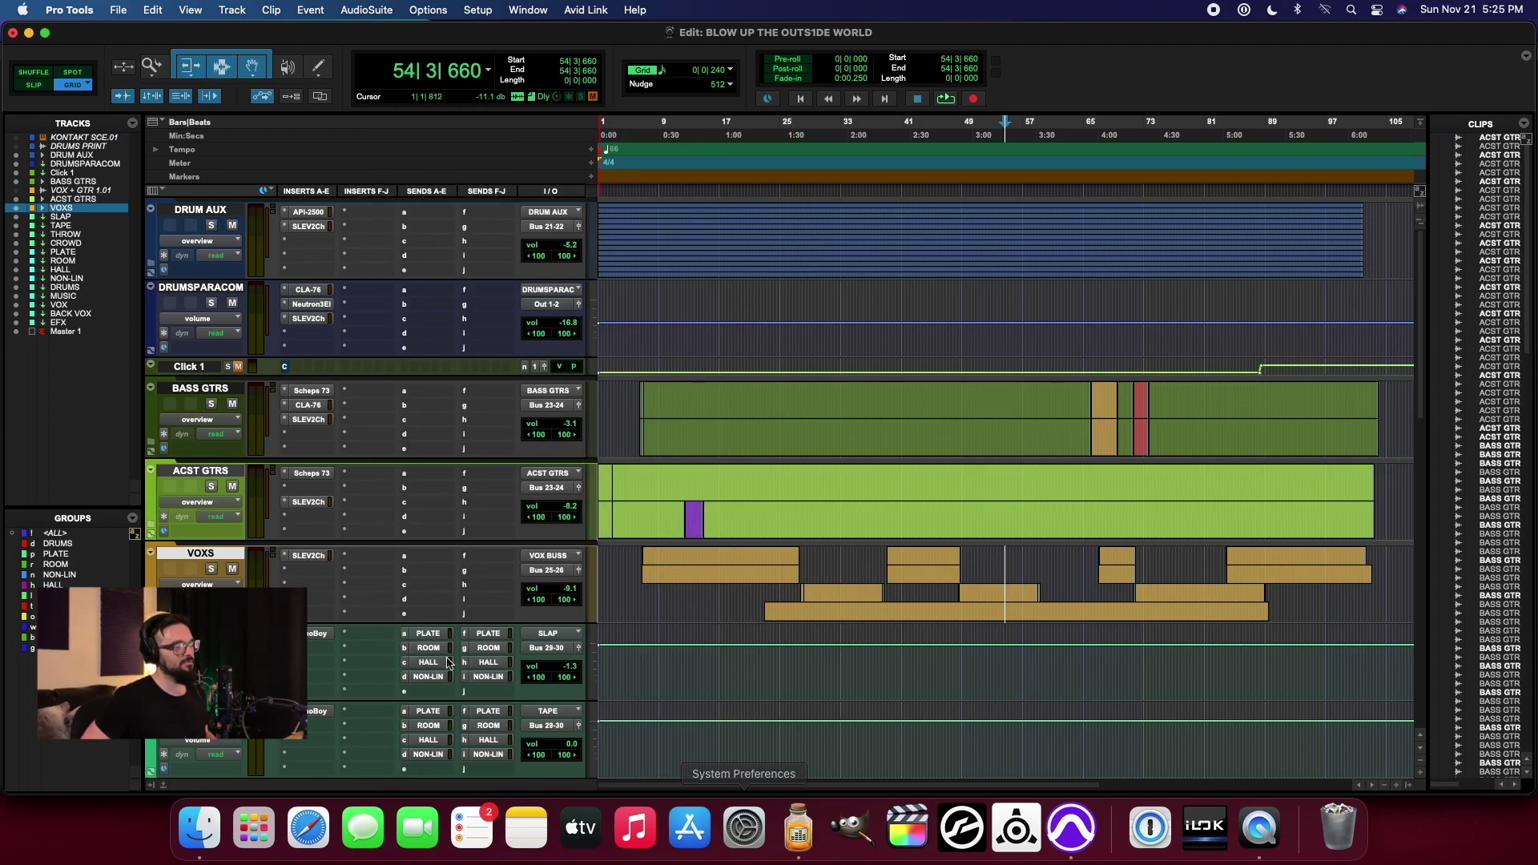
Step: Review the track inserts, reopen the VOXS SSL EV2 Channel beside them for another look, and close it
scroll(1047, 656, "down", 5)
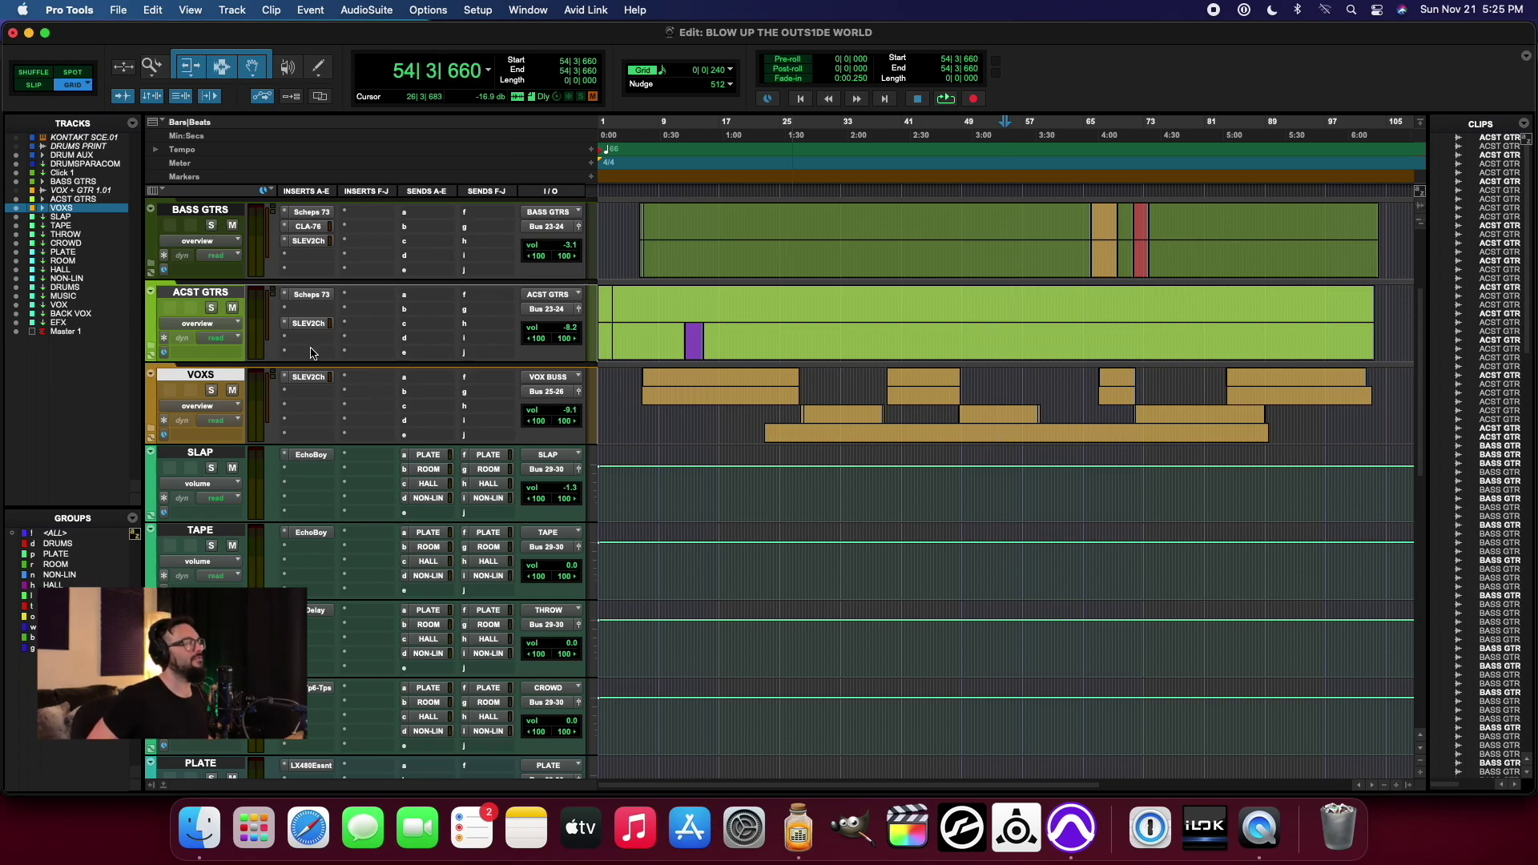
scroll(260, 388, "up", 4)
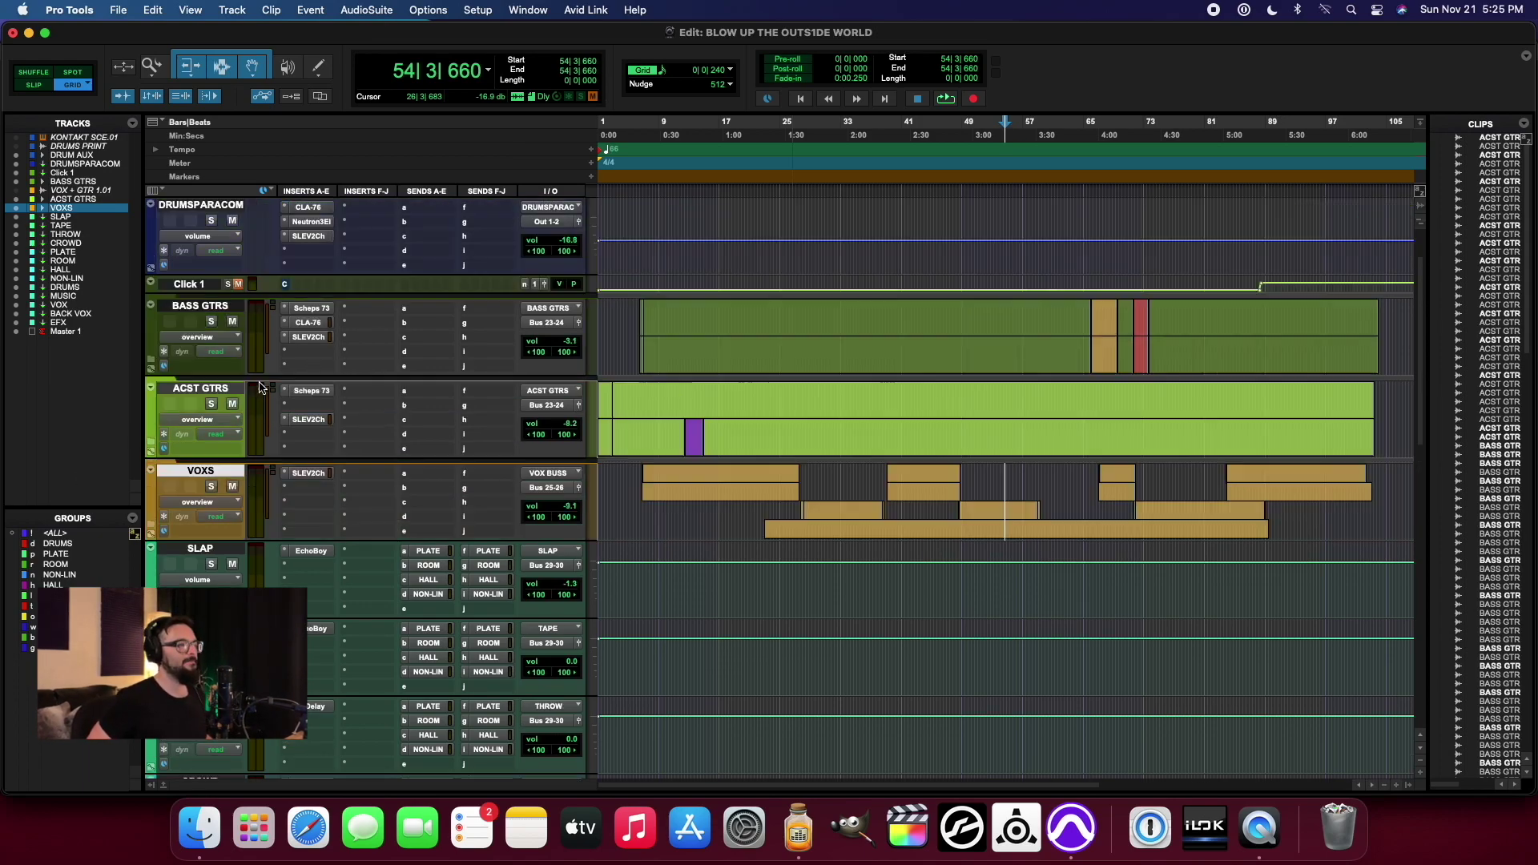
left_click(310, 472)
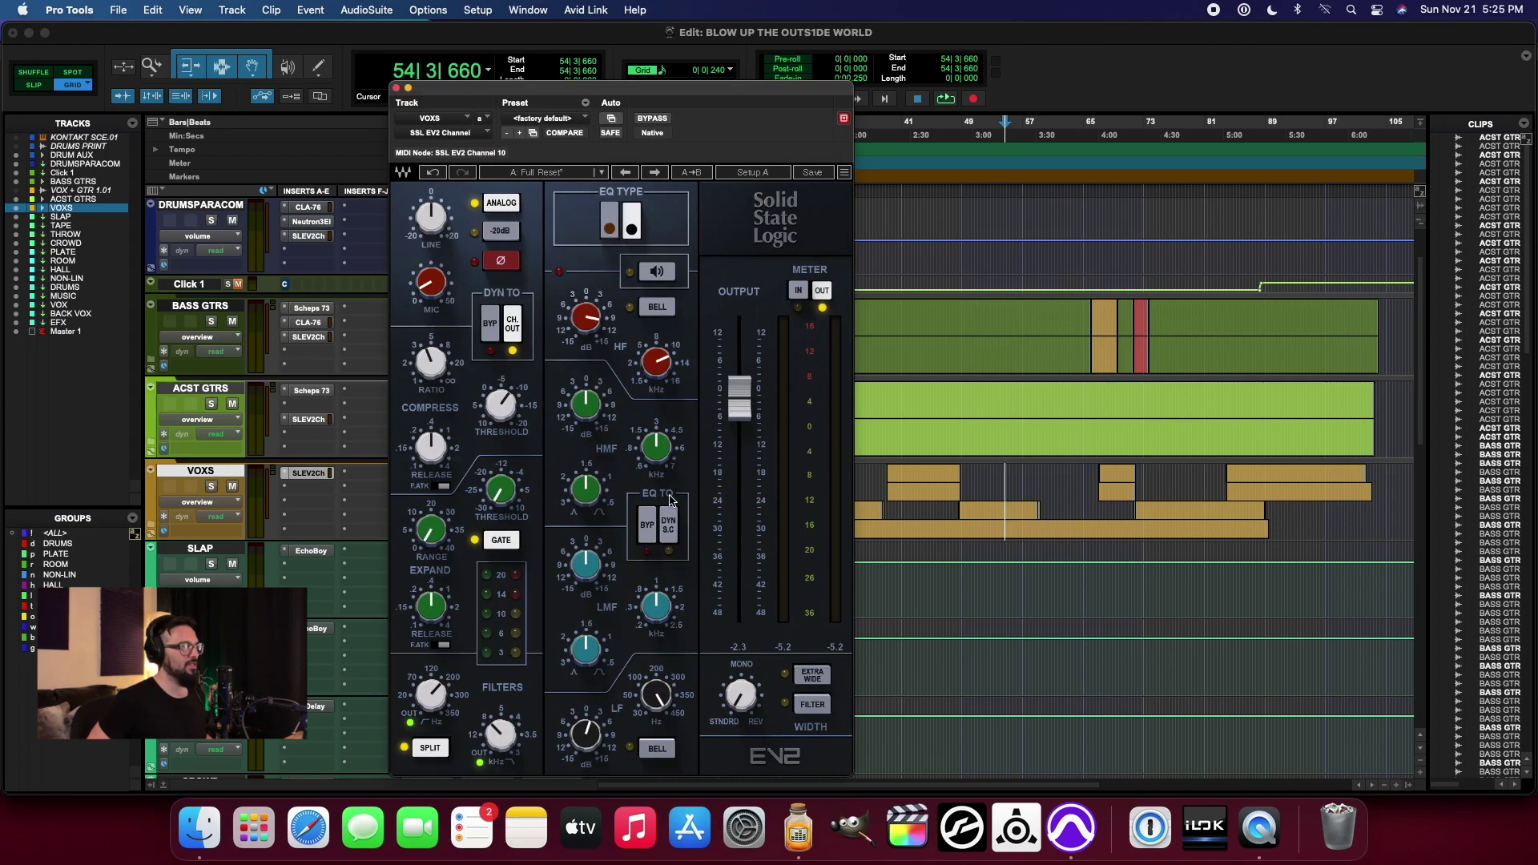
left_click_drag(683, 90, 910, 79)
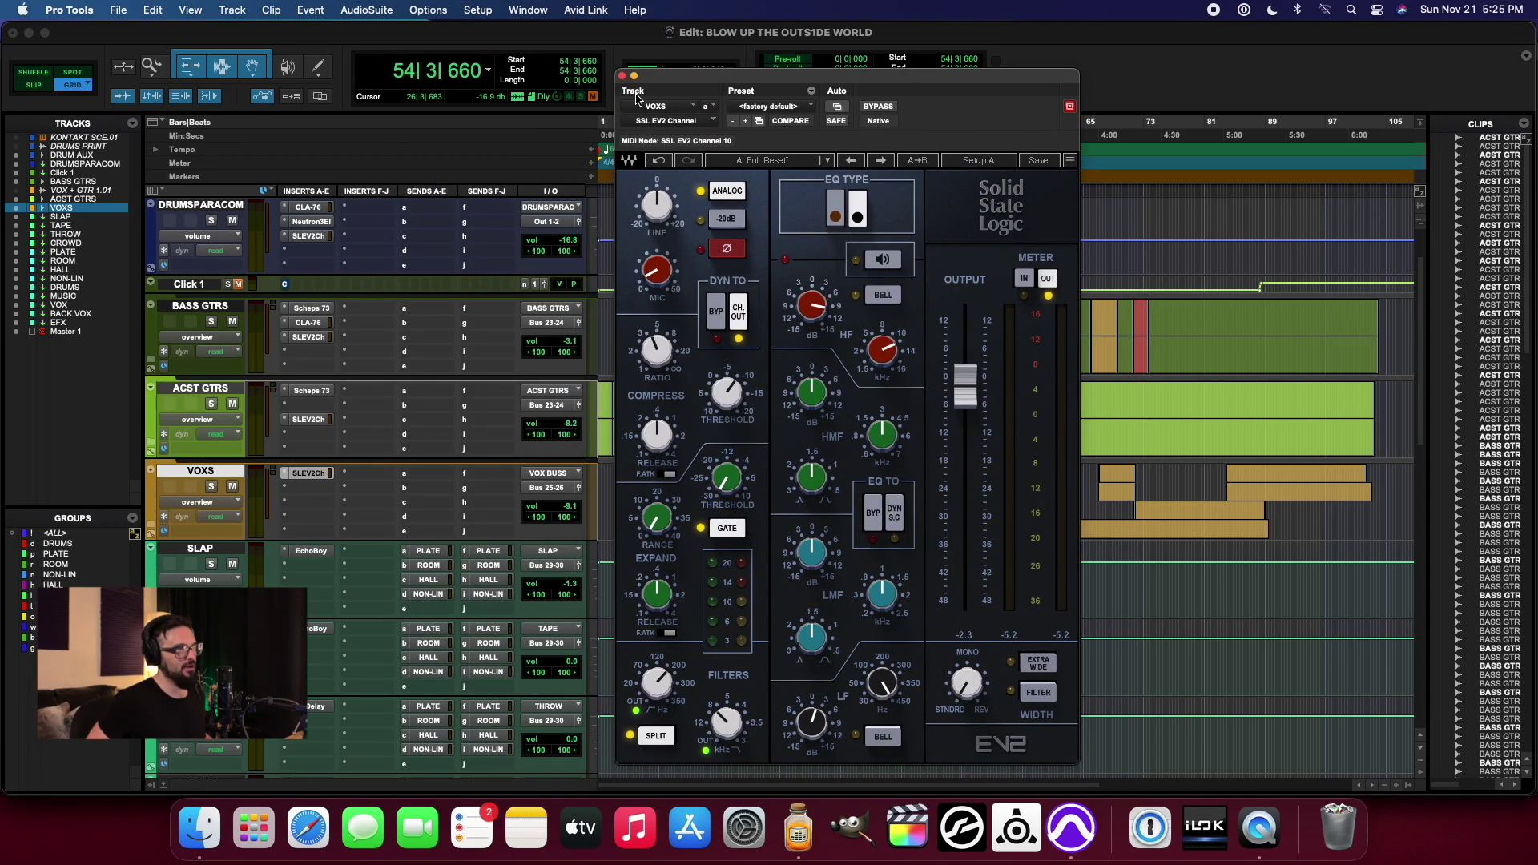
left_click(624, 77)
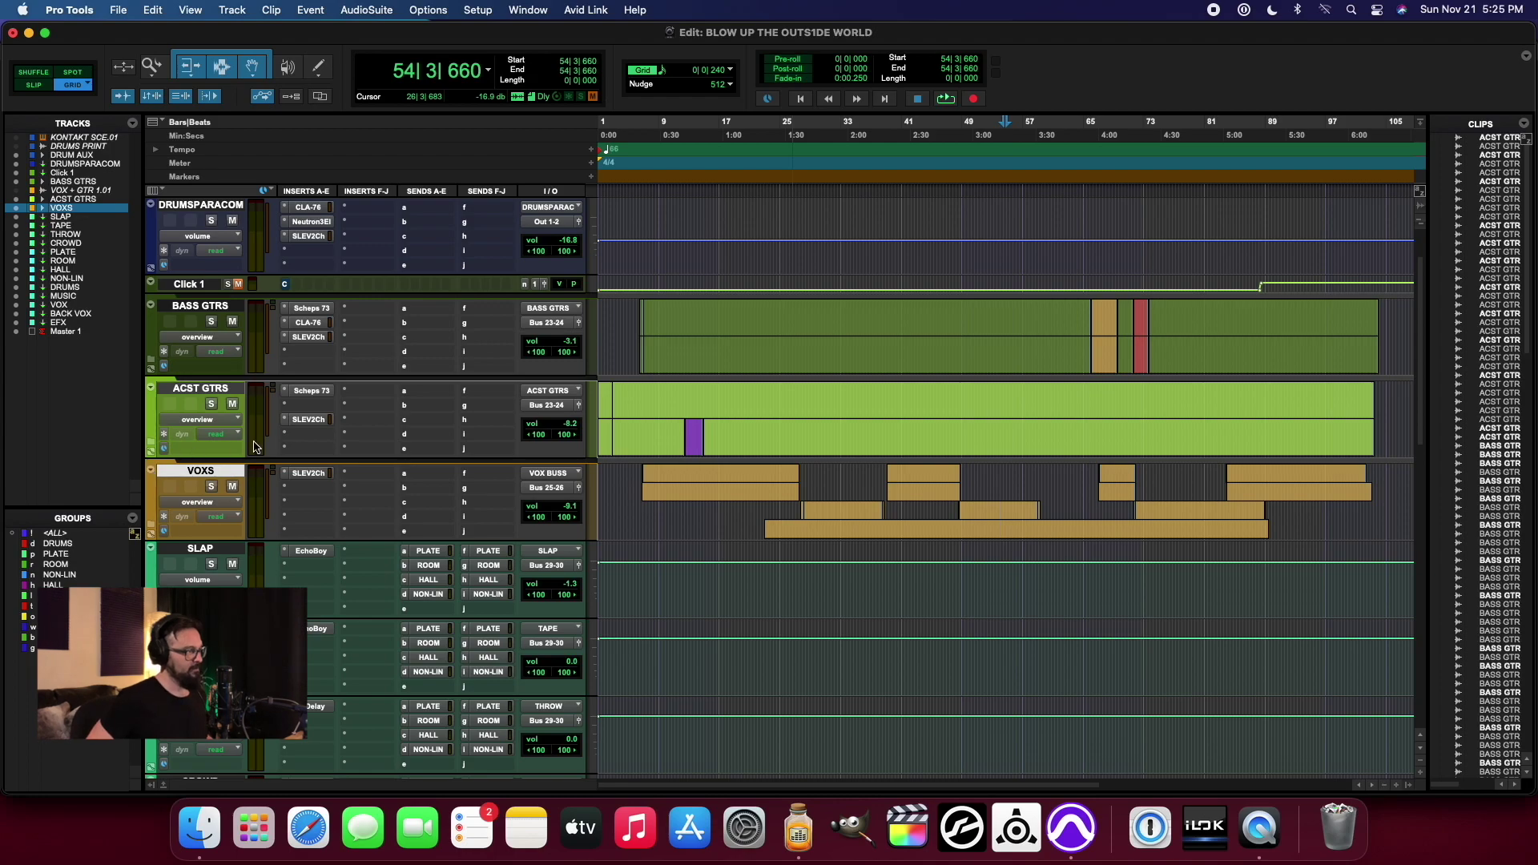
Step: Look inside the ACST GTRS folder and collapse it, and expand the BASS GTRS folder to show its tracks
left_click(150, 447)
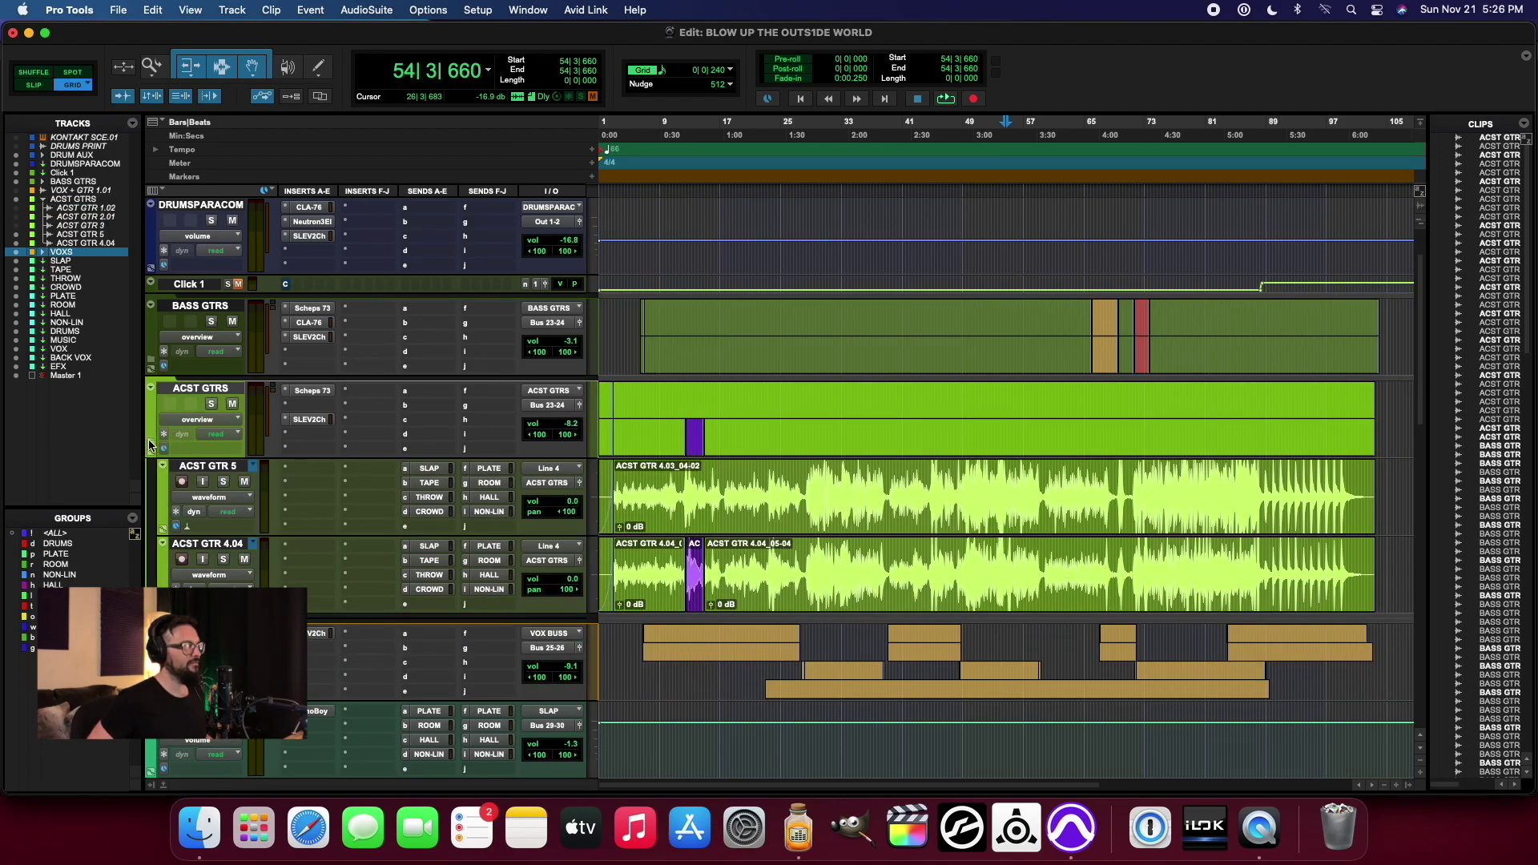
left_click(151, 387)
left_click(151, 362)
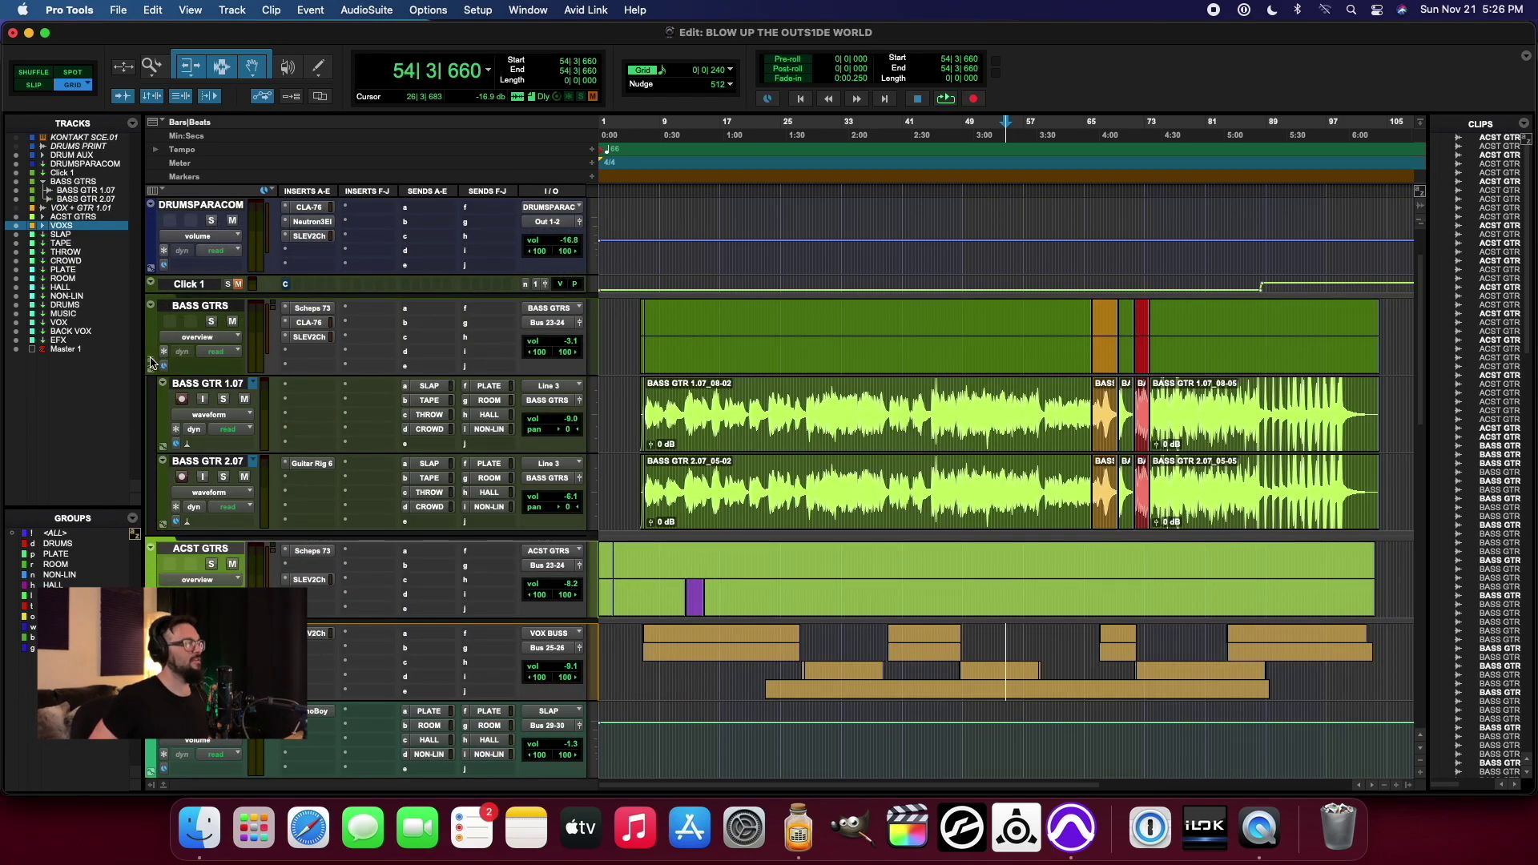
Step: Collapse the BASS GTRS folder, then expand the DRUM AUX folder to look over its drum tracks and collapse it again
left_click(149, 305)
scroll(146, 264, "up", 2)
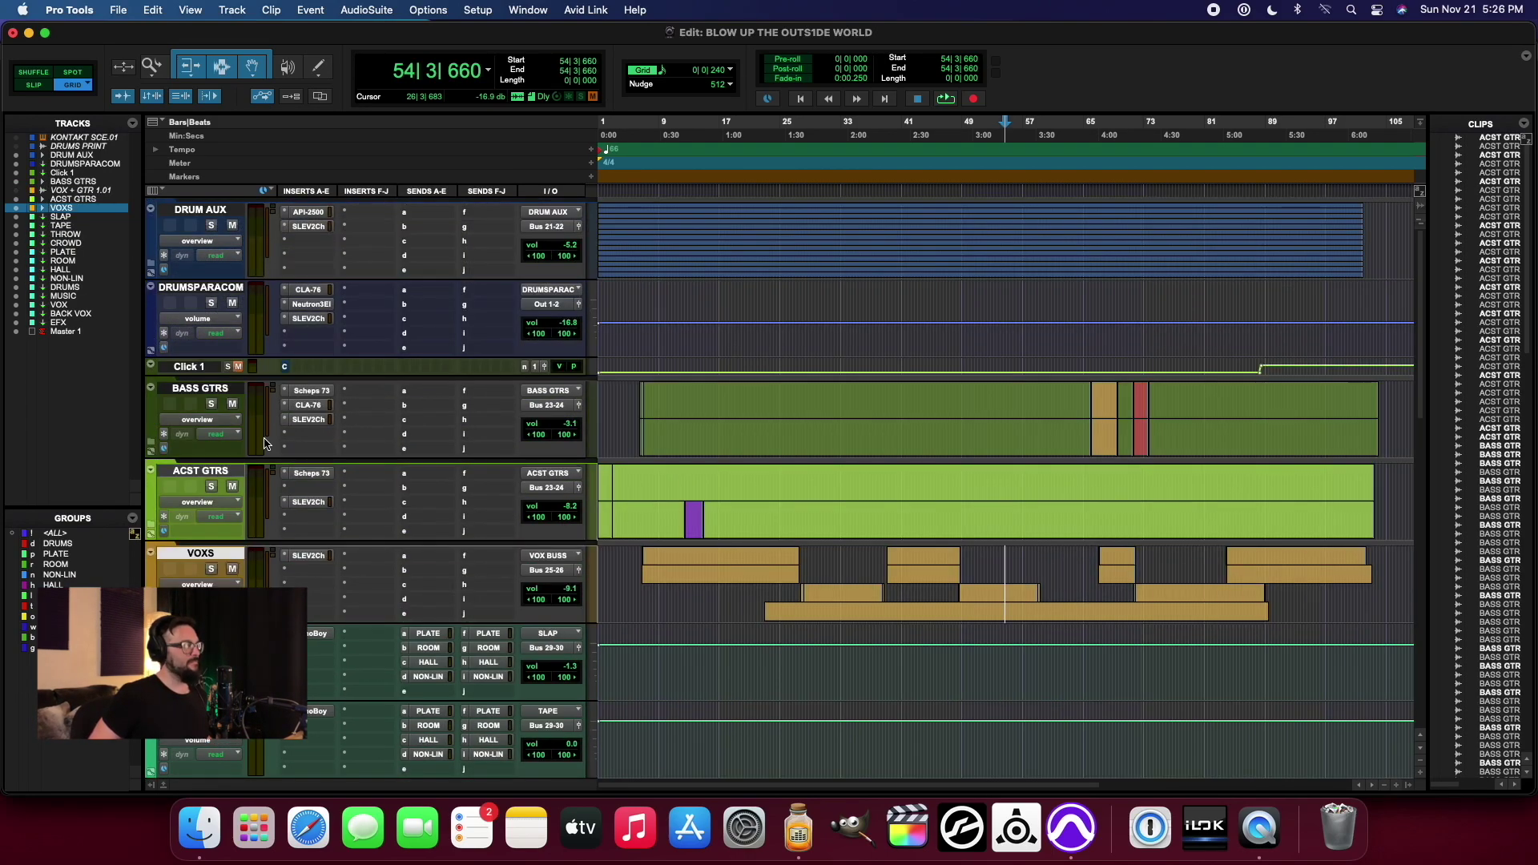
left_click(152, 263)
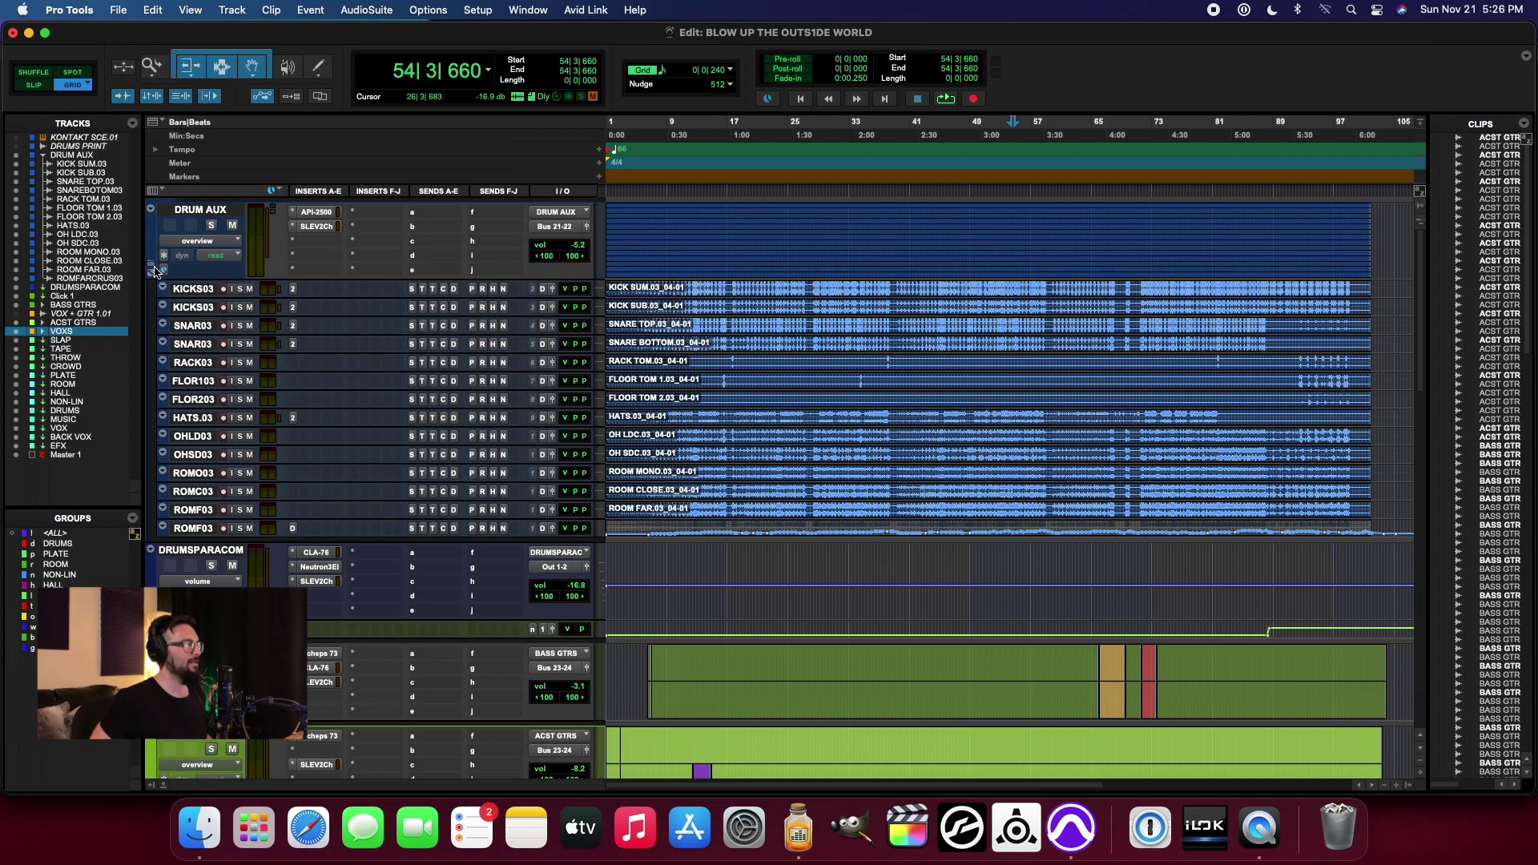
left_click(152, 263)
Step: Review the DRUMS, MUSIC, VOX, BACK VOX and EFX bus tracks, selecting the DRUMS bus
scroll(297, 271, "down", 11)
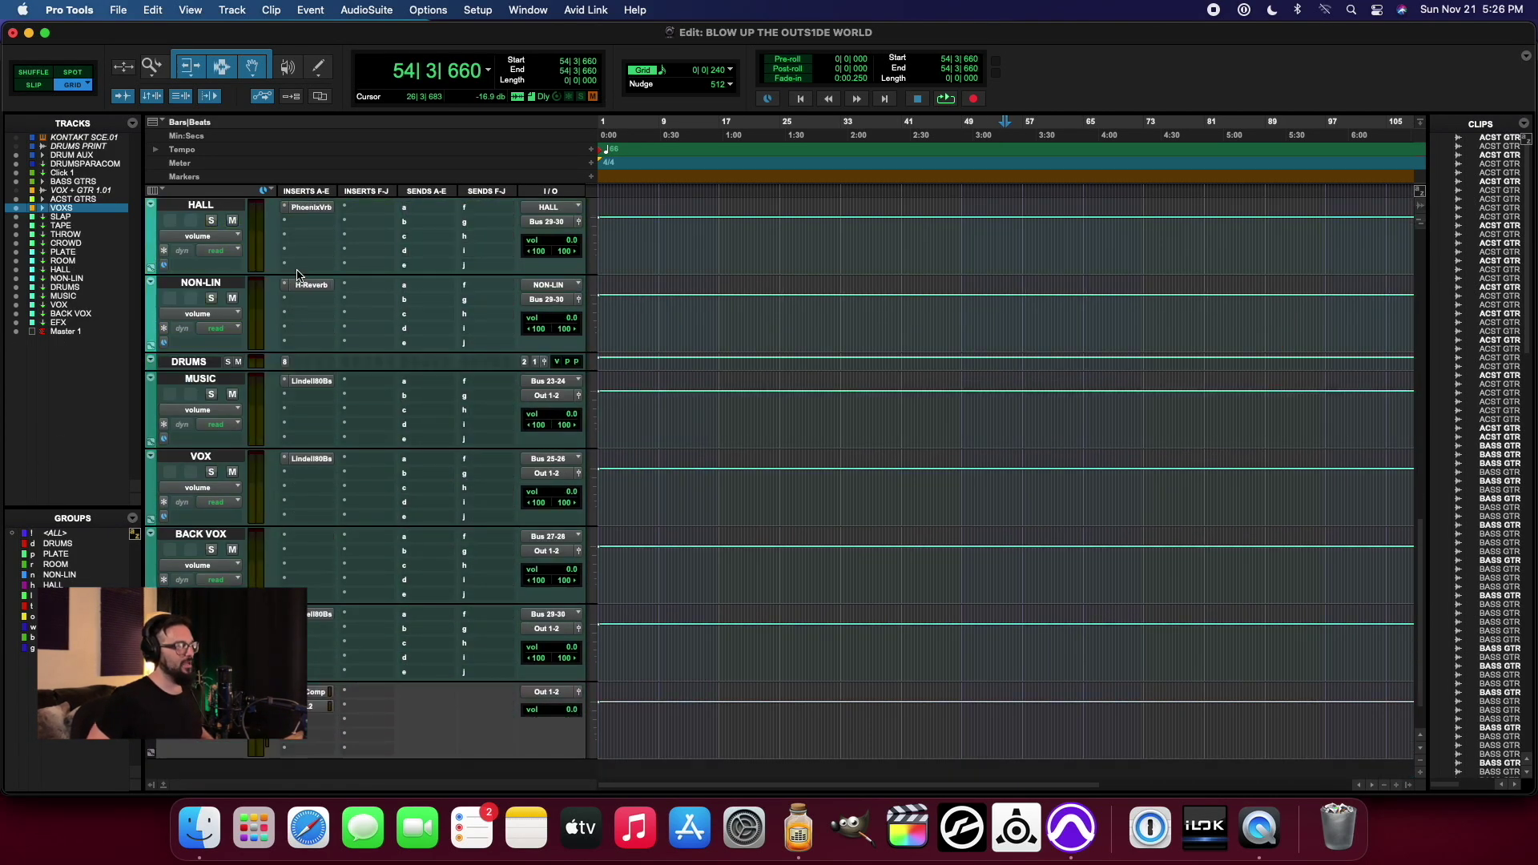
scroll(297, 271, "up", 2)
left_click(188, 519)
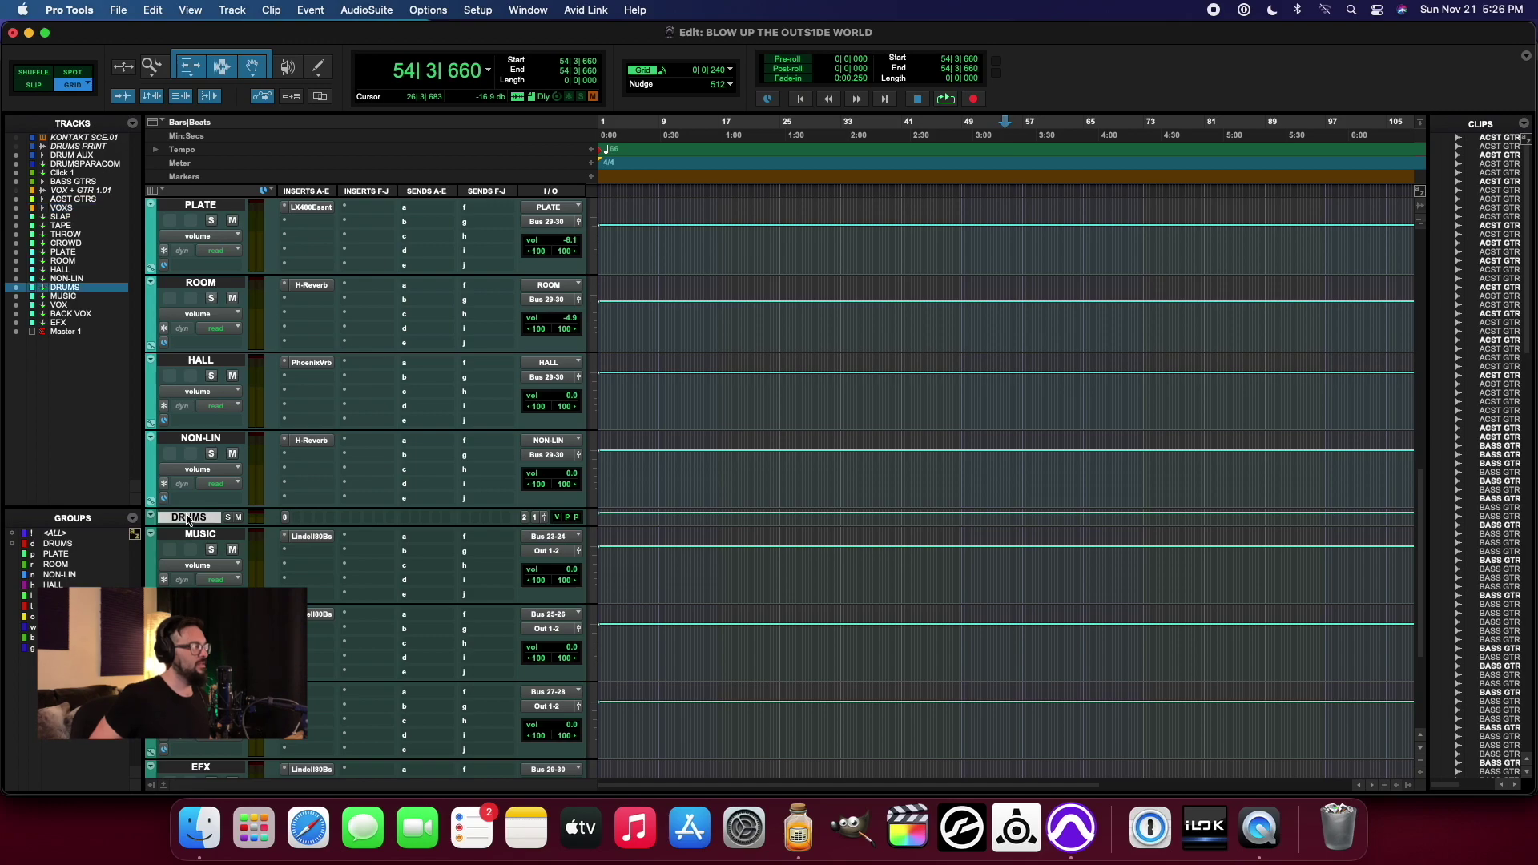
left_click_drag(187, 522, 194, 579)
scroll(286, 530, "up", 8)
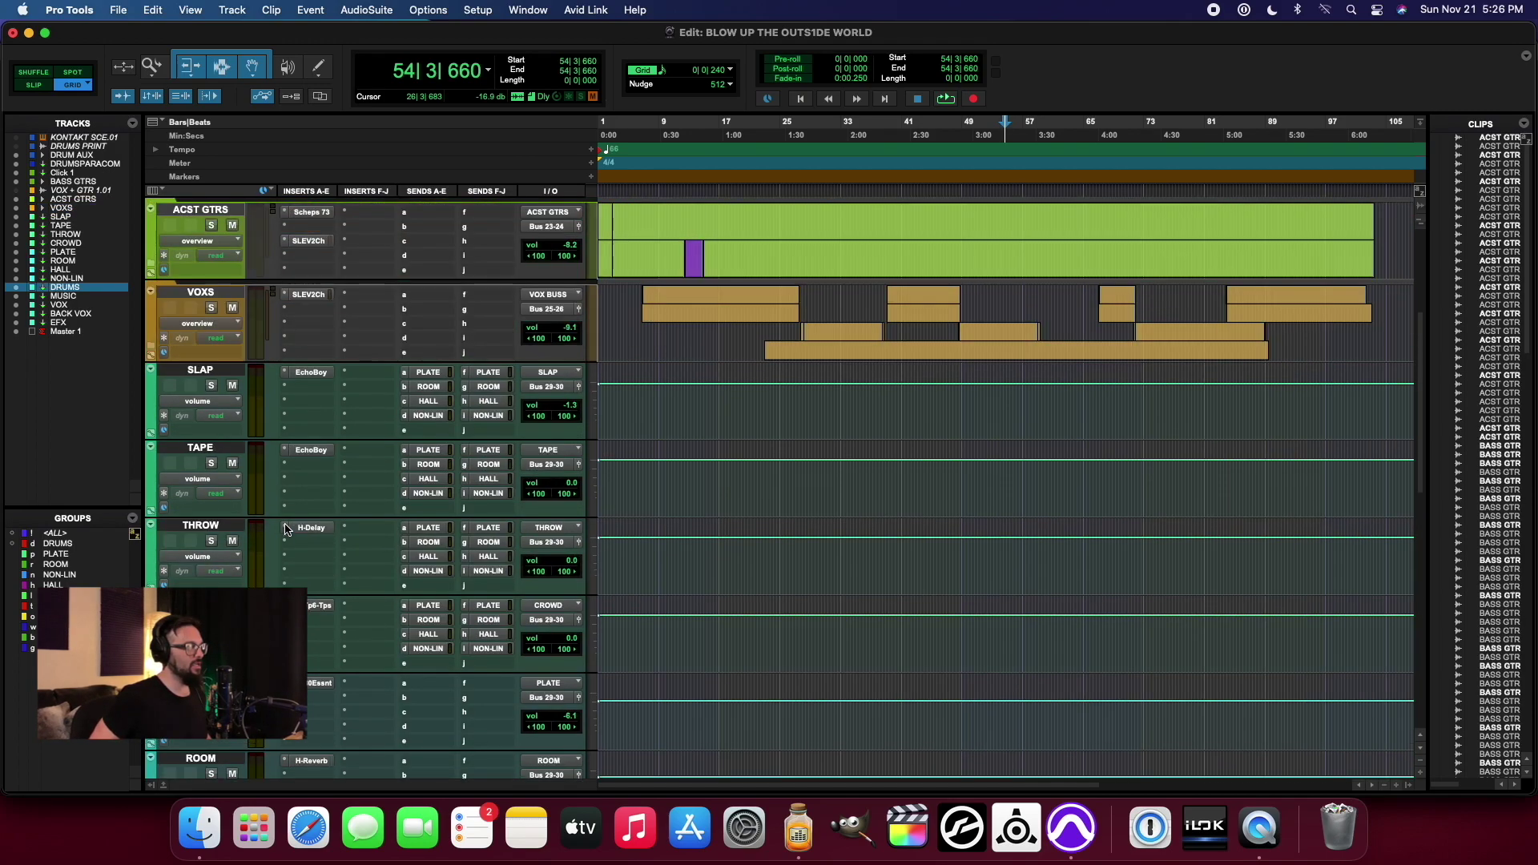
Step: Select the delay tracks from SLAP to CROWD, then the reverb tracks from PLATE to NON-LIN, to review their inserts
left_click(207, 373)
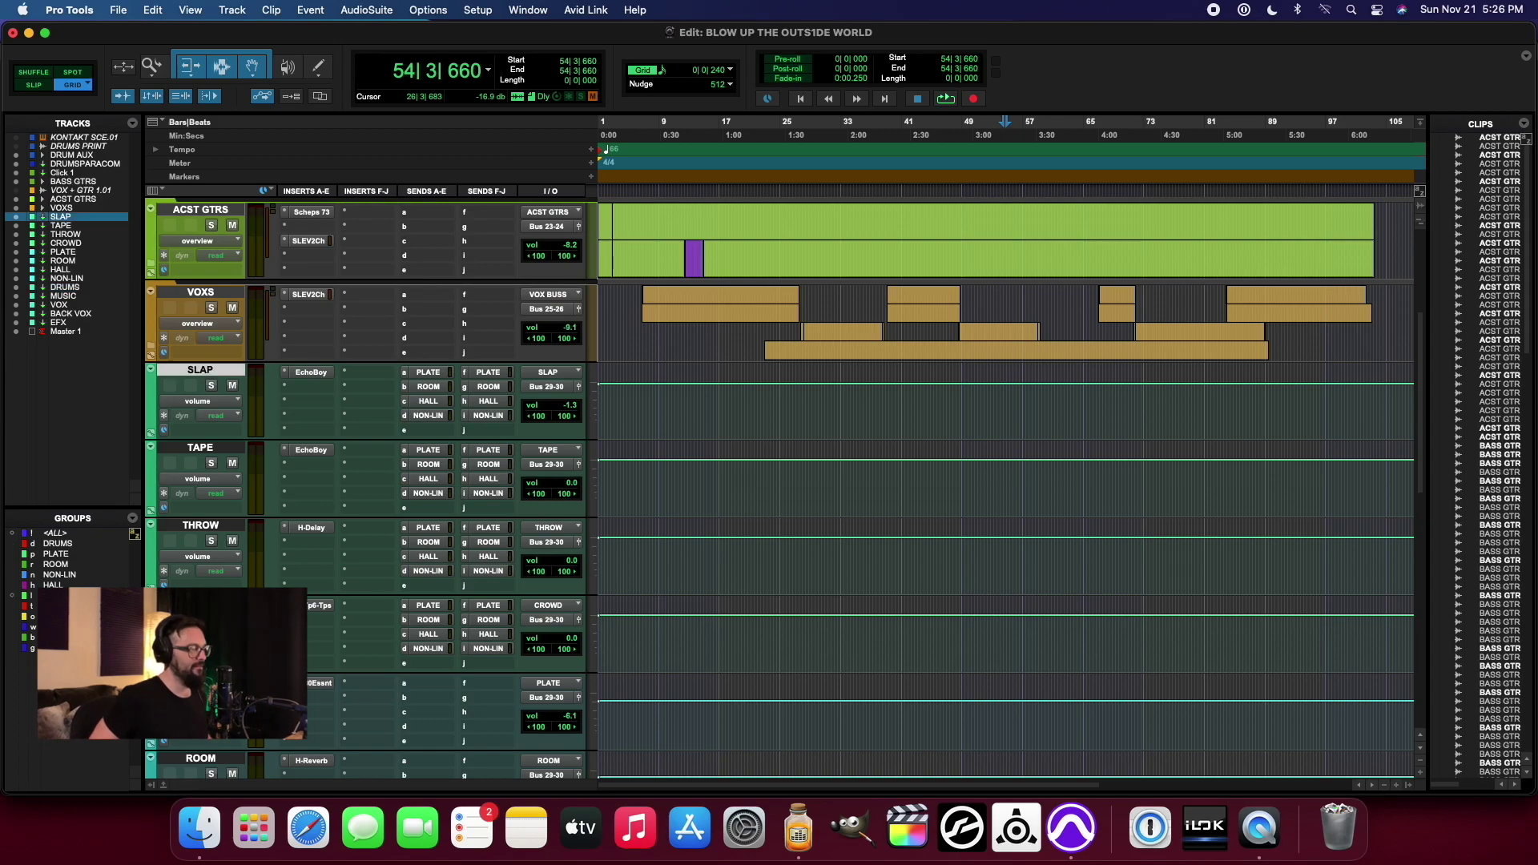
left_click(204, 603, "shift")
scroll(210, 606, "down", 3)
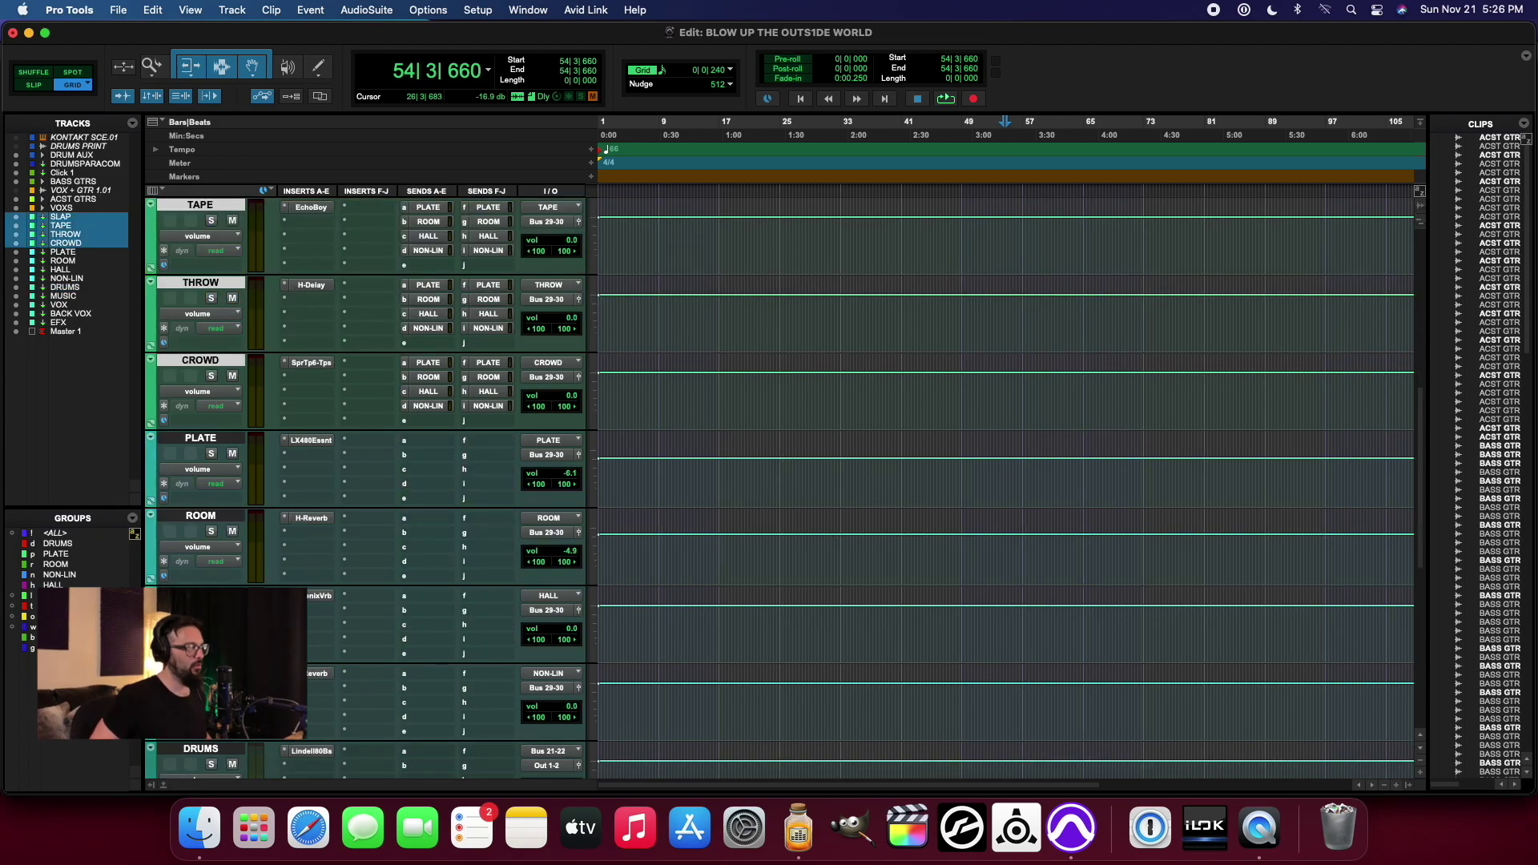
left_click(208, 439)
left_click(200, 670, "shift")
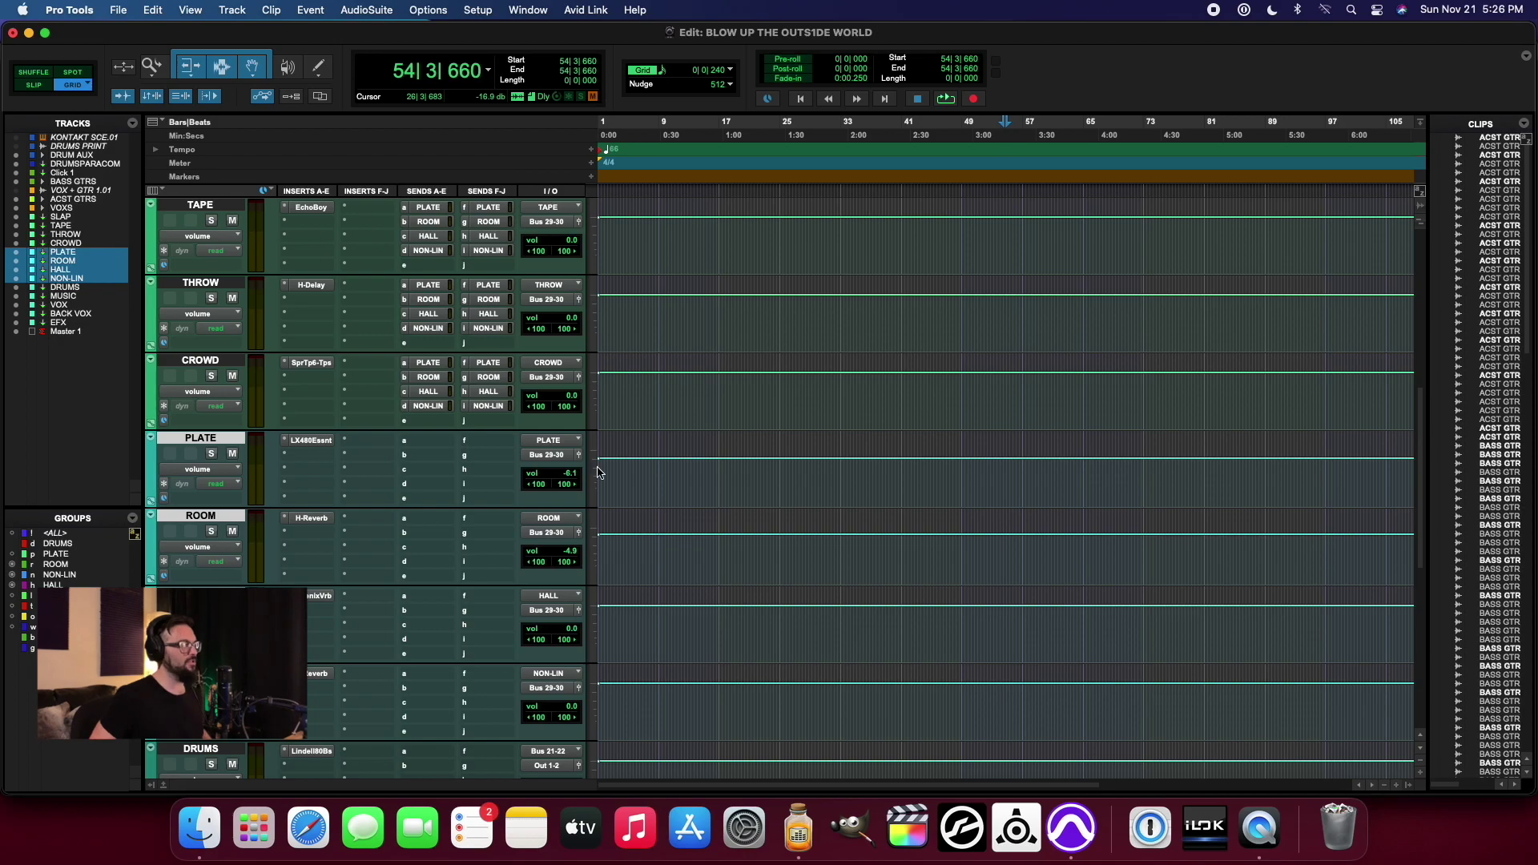
scroll(695, 345, "up", 8)
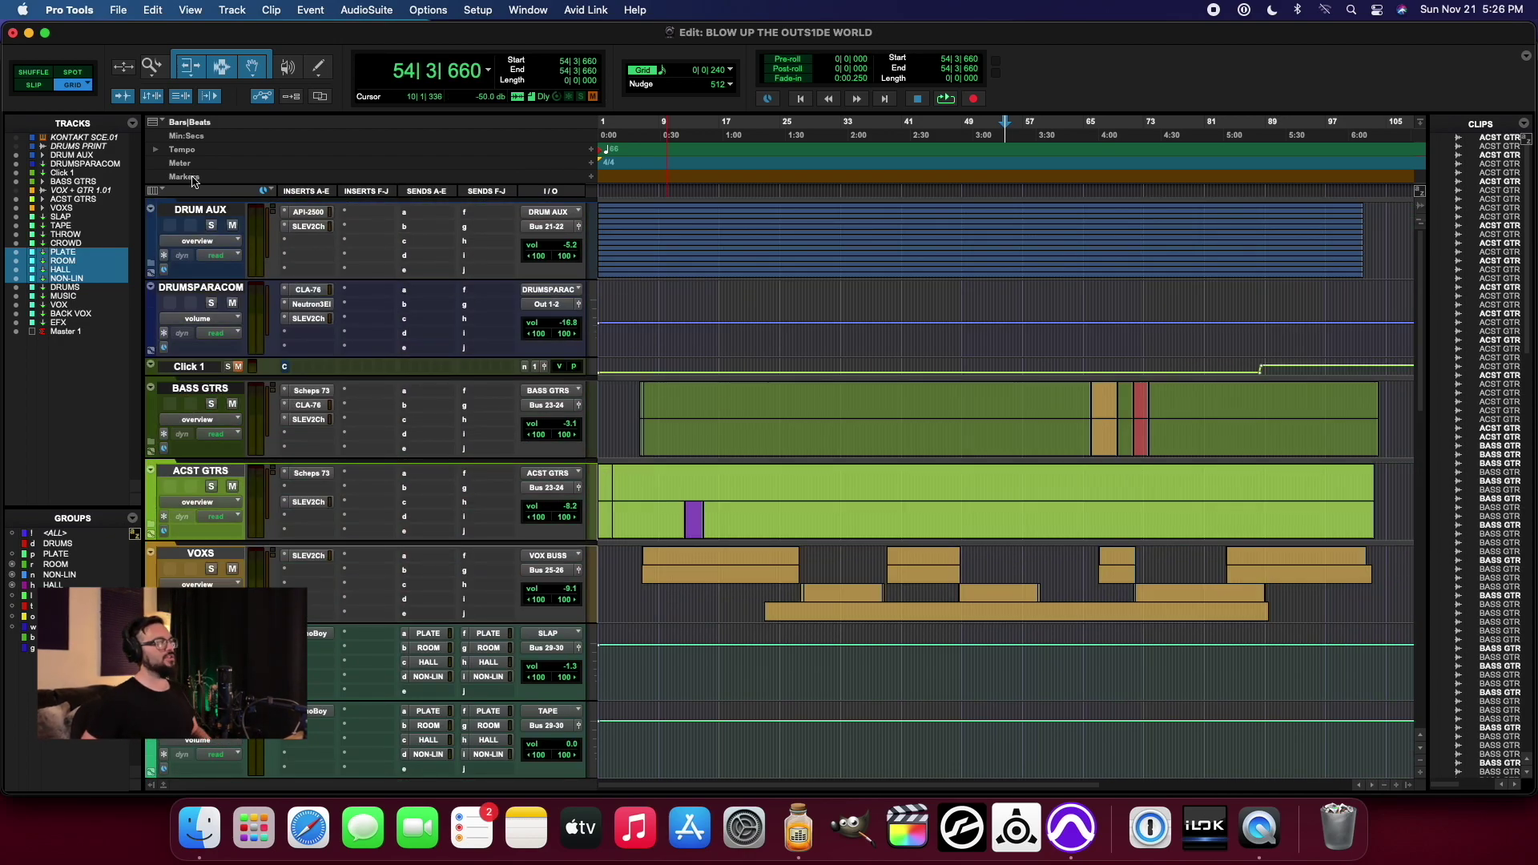
Step: View the SSL EV2 Channel on DRUMSPARACOM, then expand the DRUM AUX folder and view that folder's SSL EV2 Channel
left_click(309, 319)
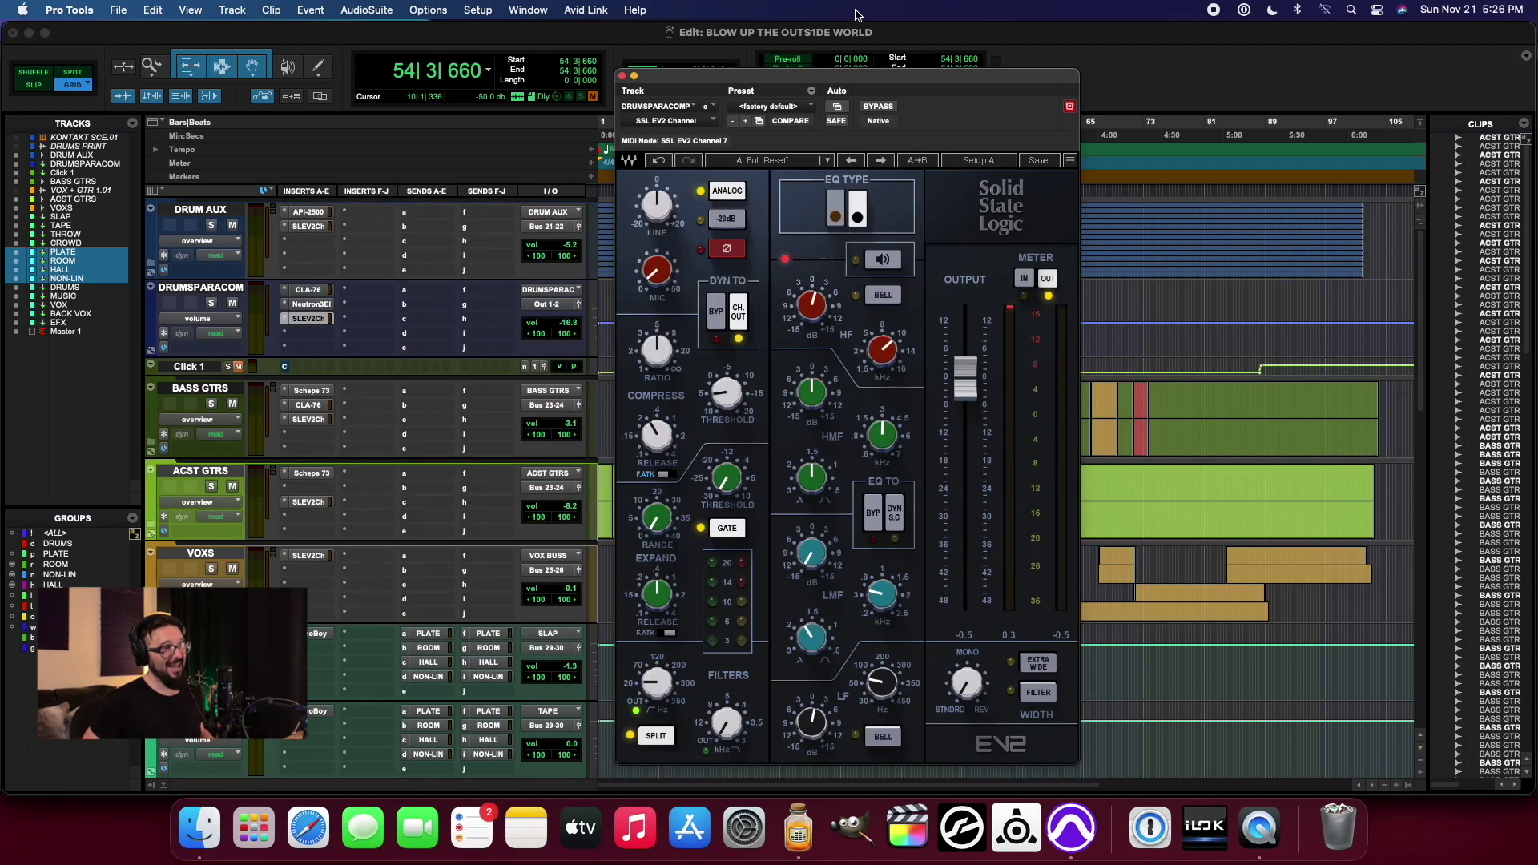
left_click(152, 267)
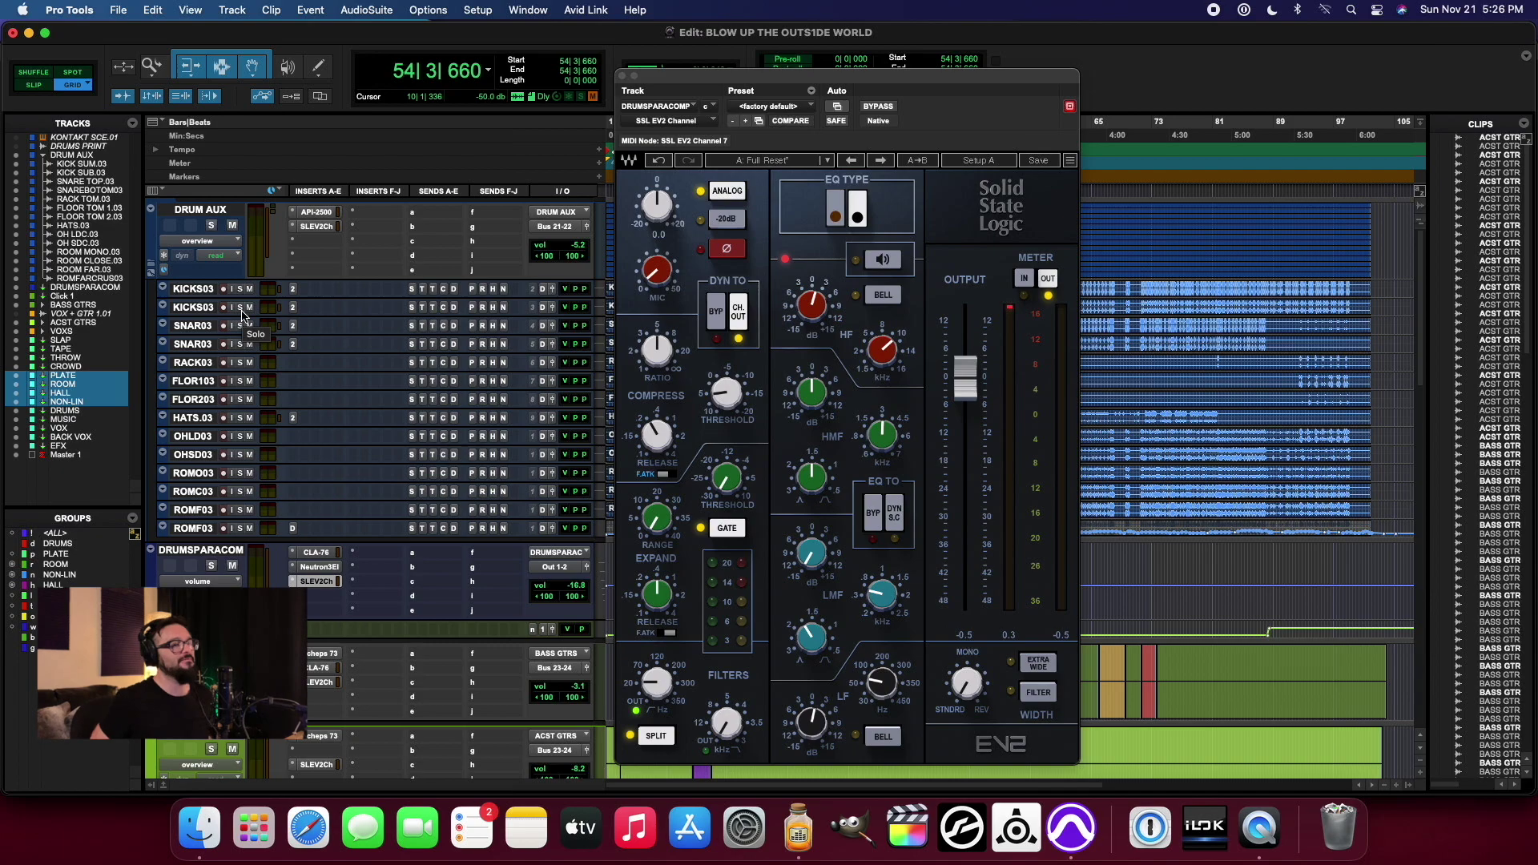
left_click(320, 227)
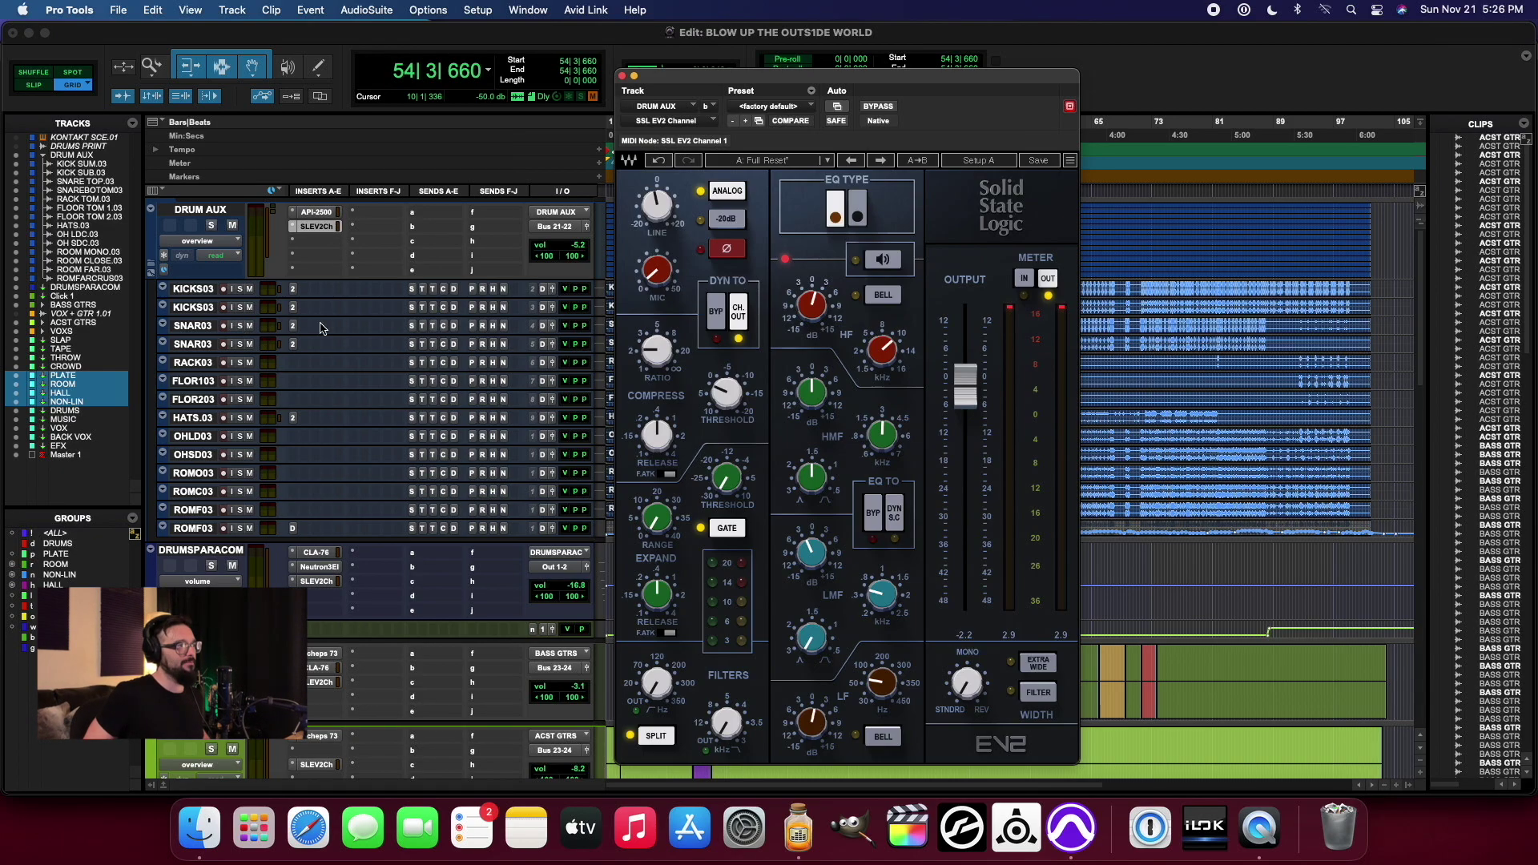
Step: Select the two kick and two snare tracks one after another beside the DRUM AUX SSL EV2 Channel, and close the plug-in window
left_click(199, 289)
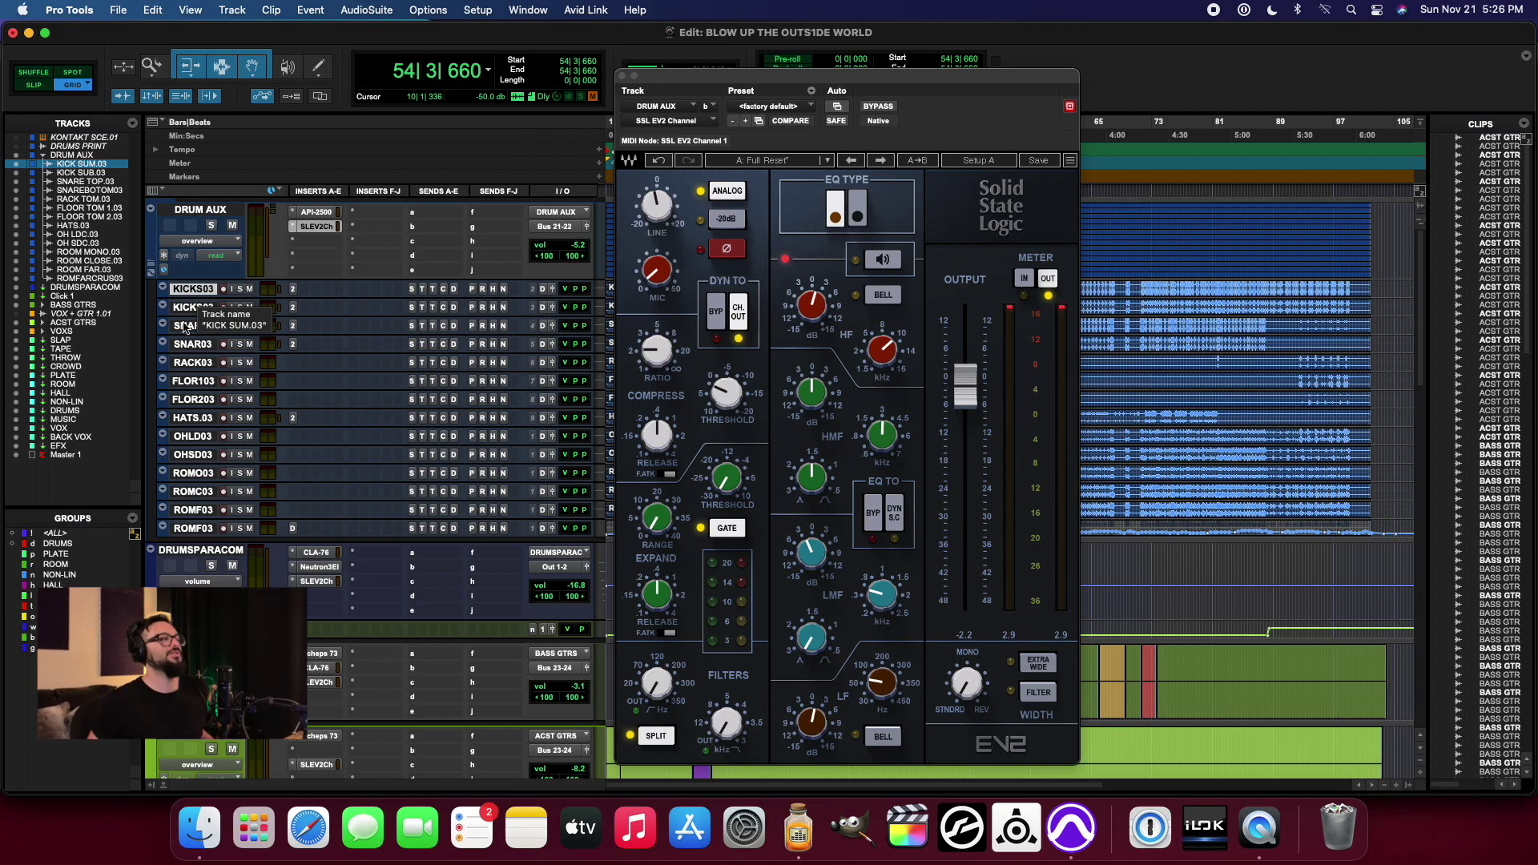
left_click(197, 308)
left_click(199, 326)
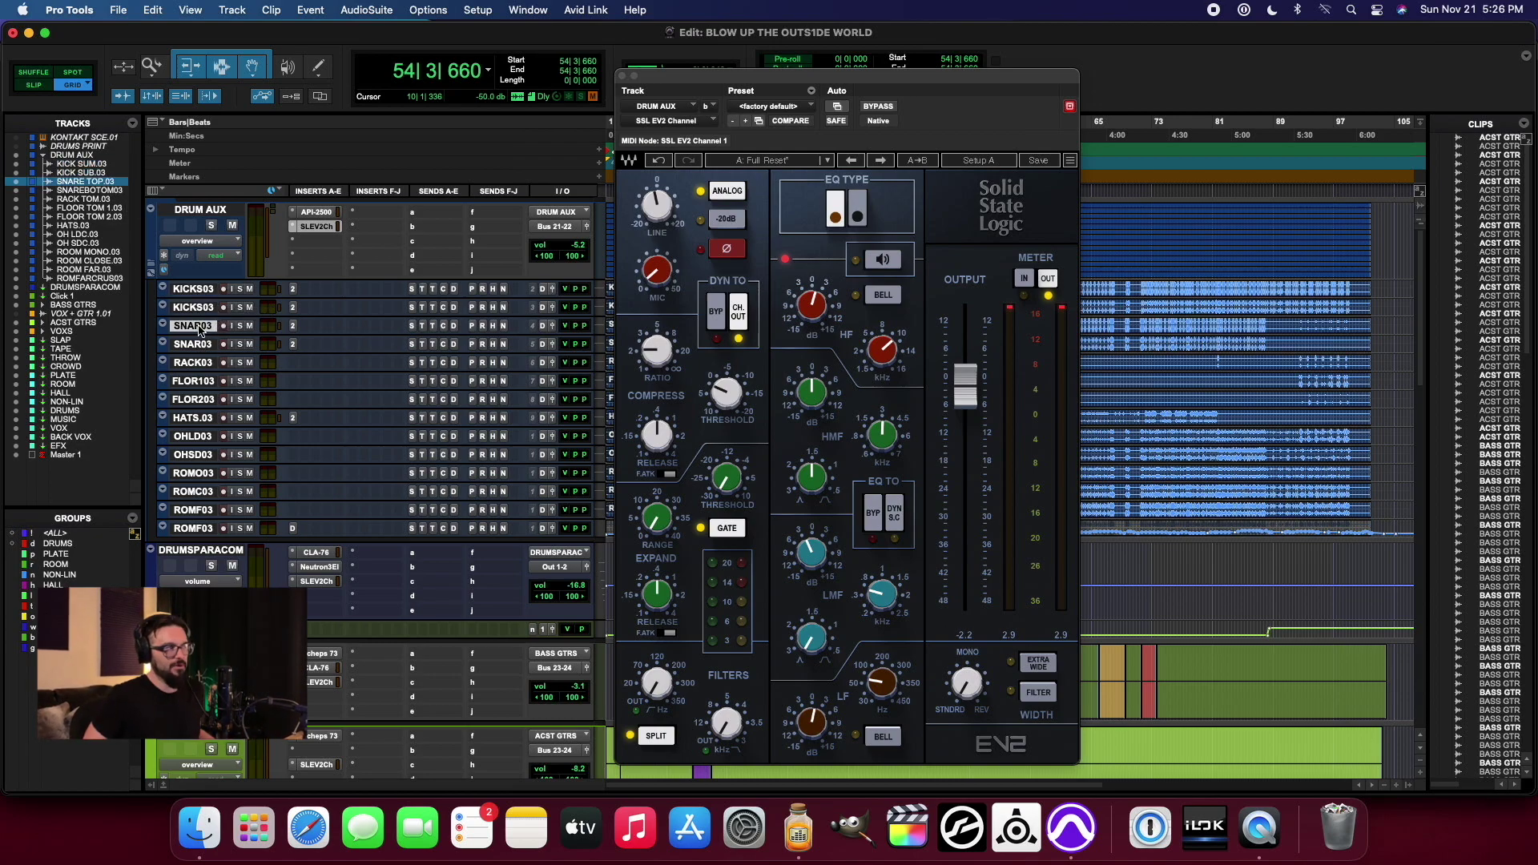
left_click(197, 344)
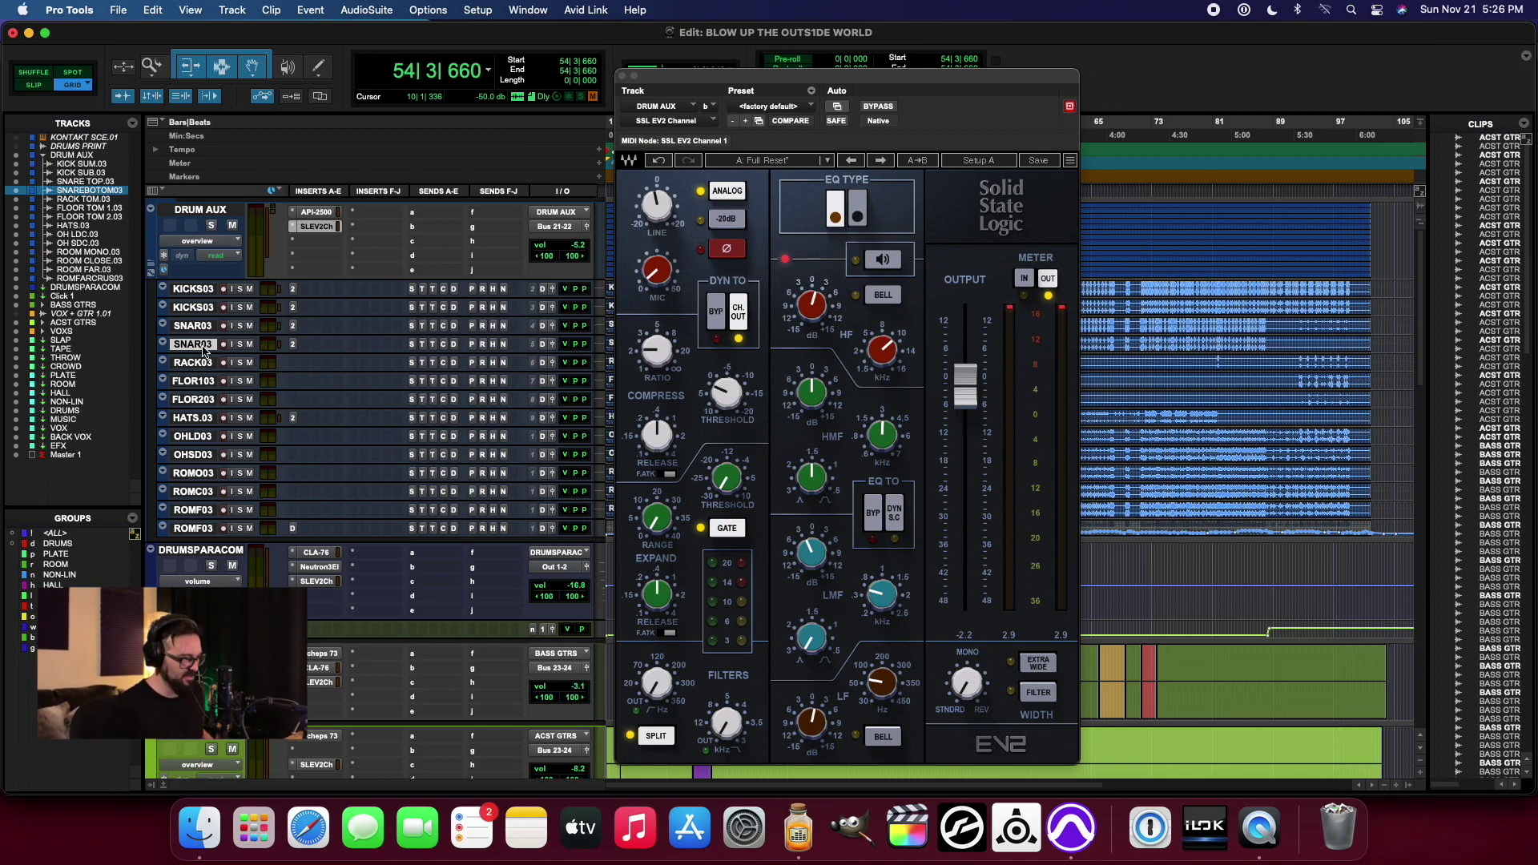
left_click(623, 77)
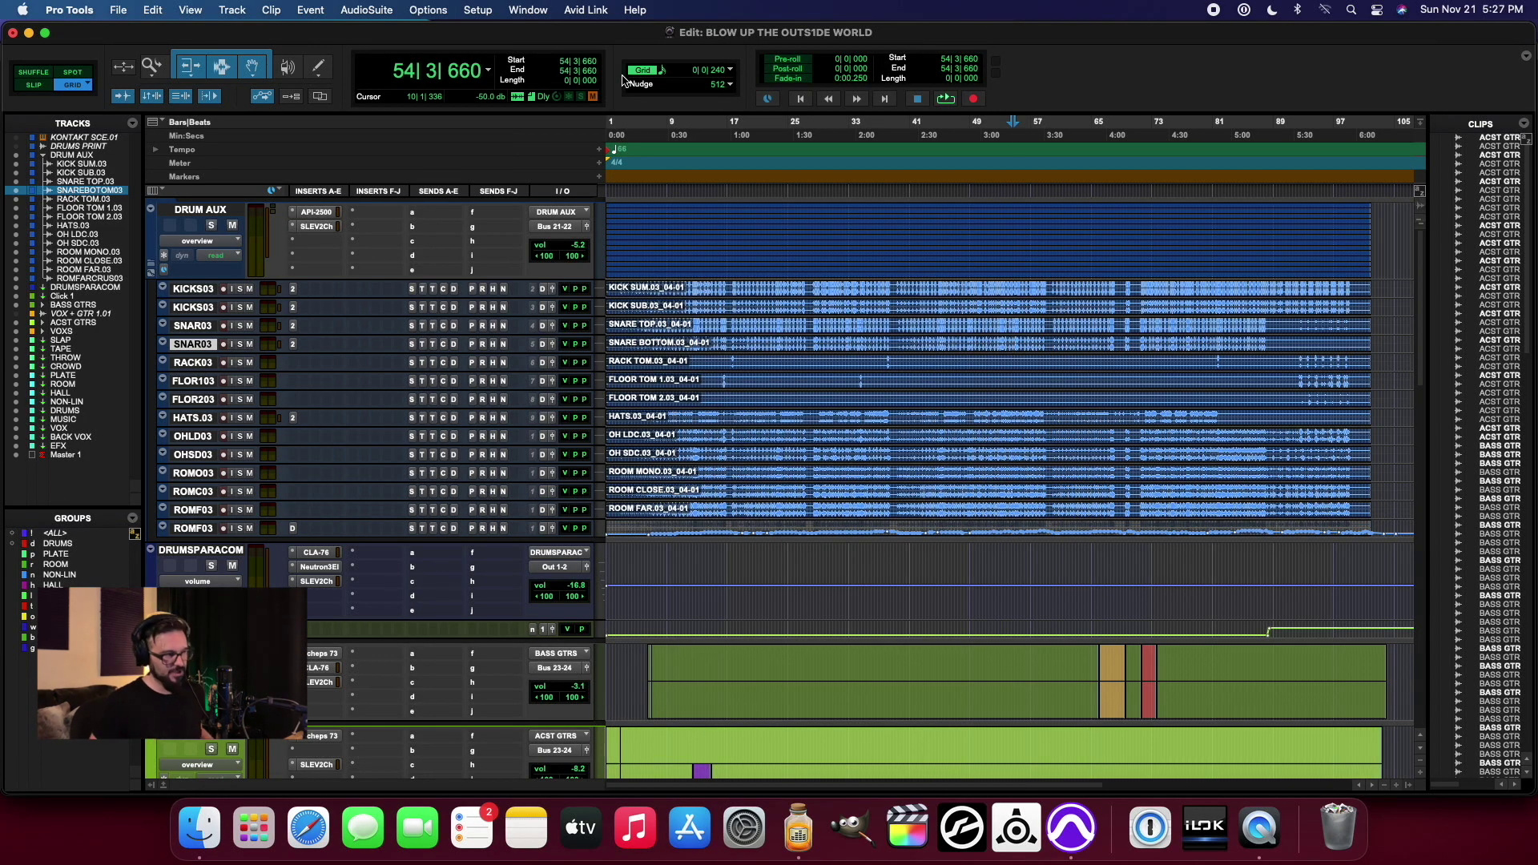
Step: Select the VOXS folder track, expand it to look at its vocal tracks, and collapse it
scroll(455, 372, "down", 10)
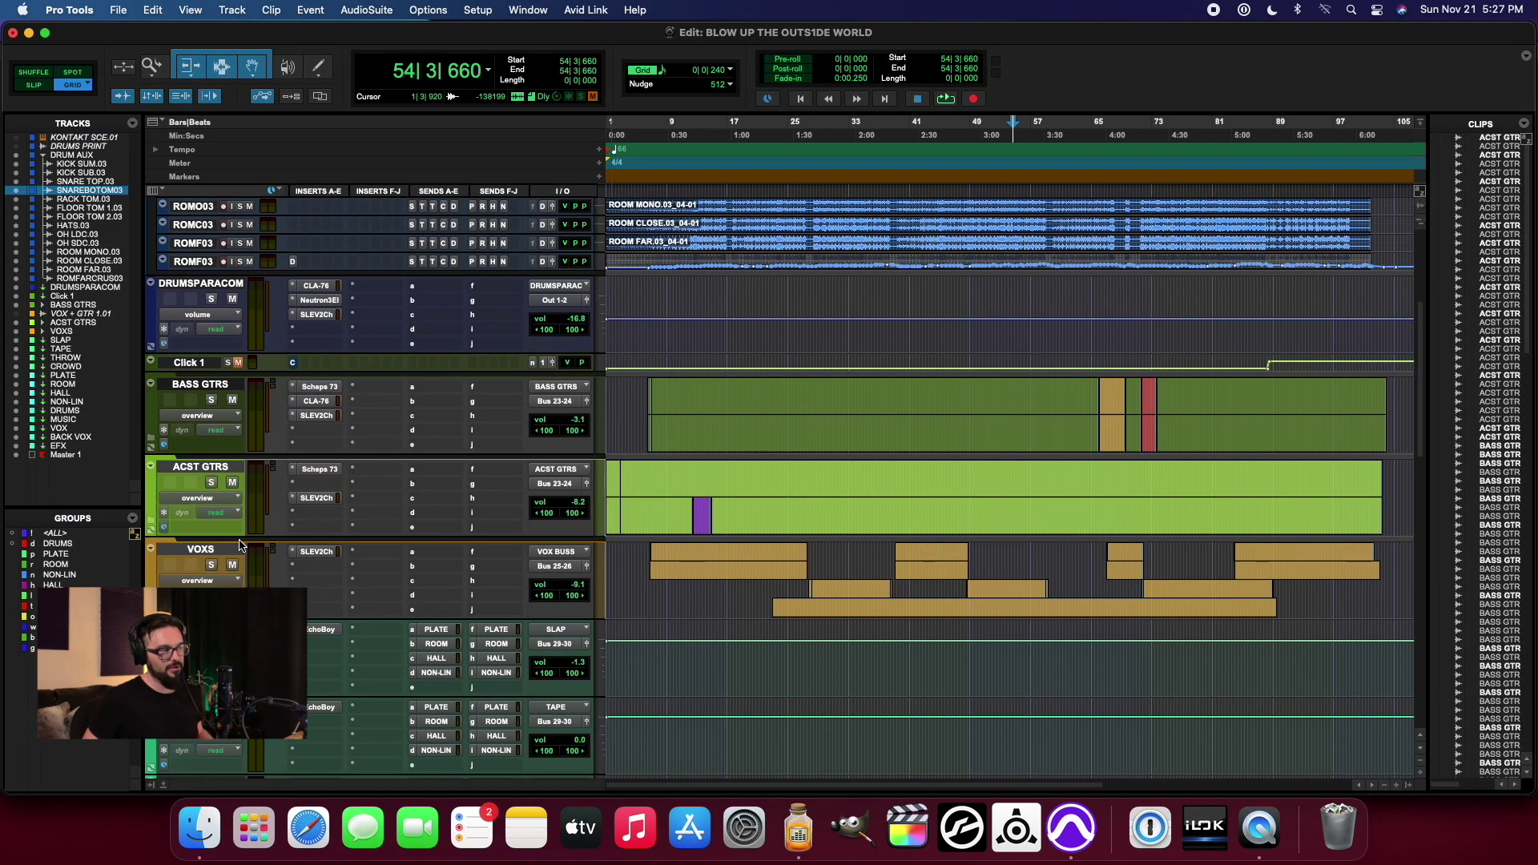
left_click(225, 548)
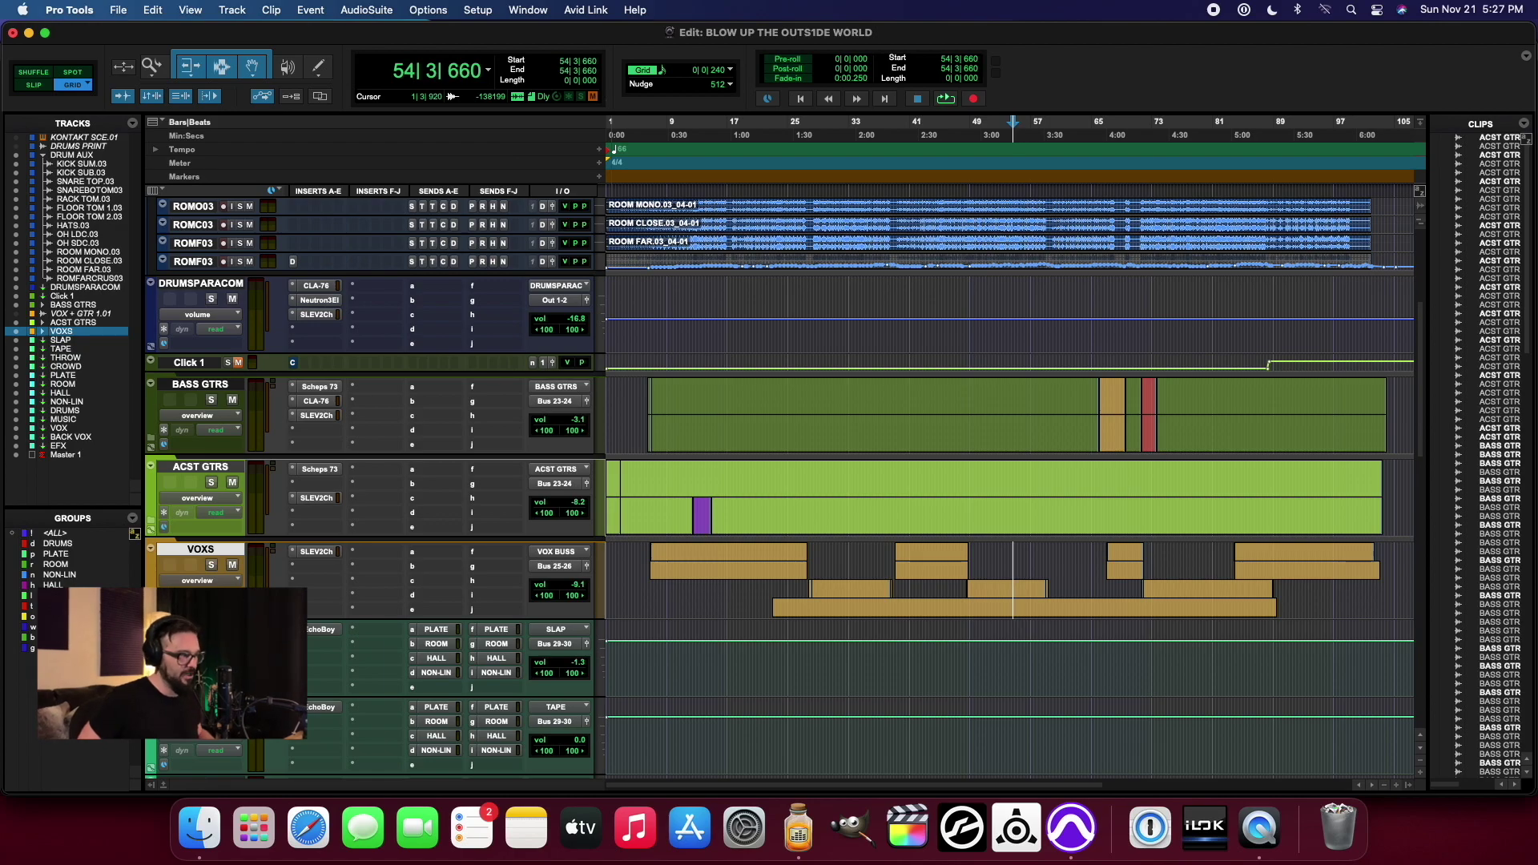
left_click(150, 602)
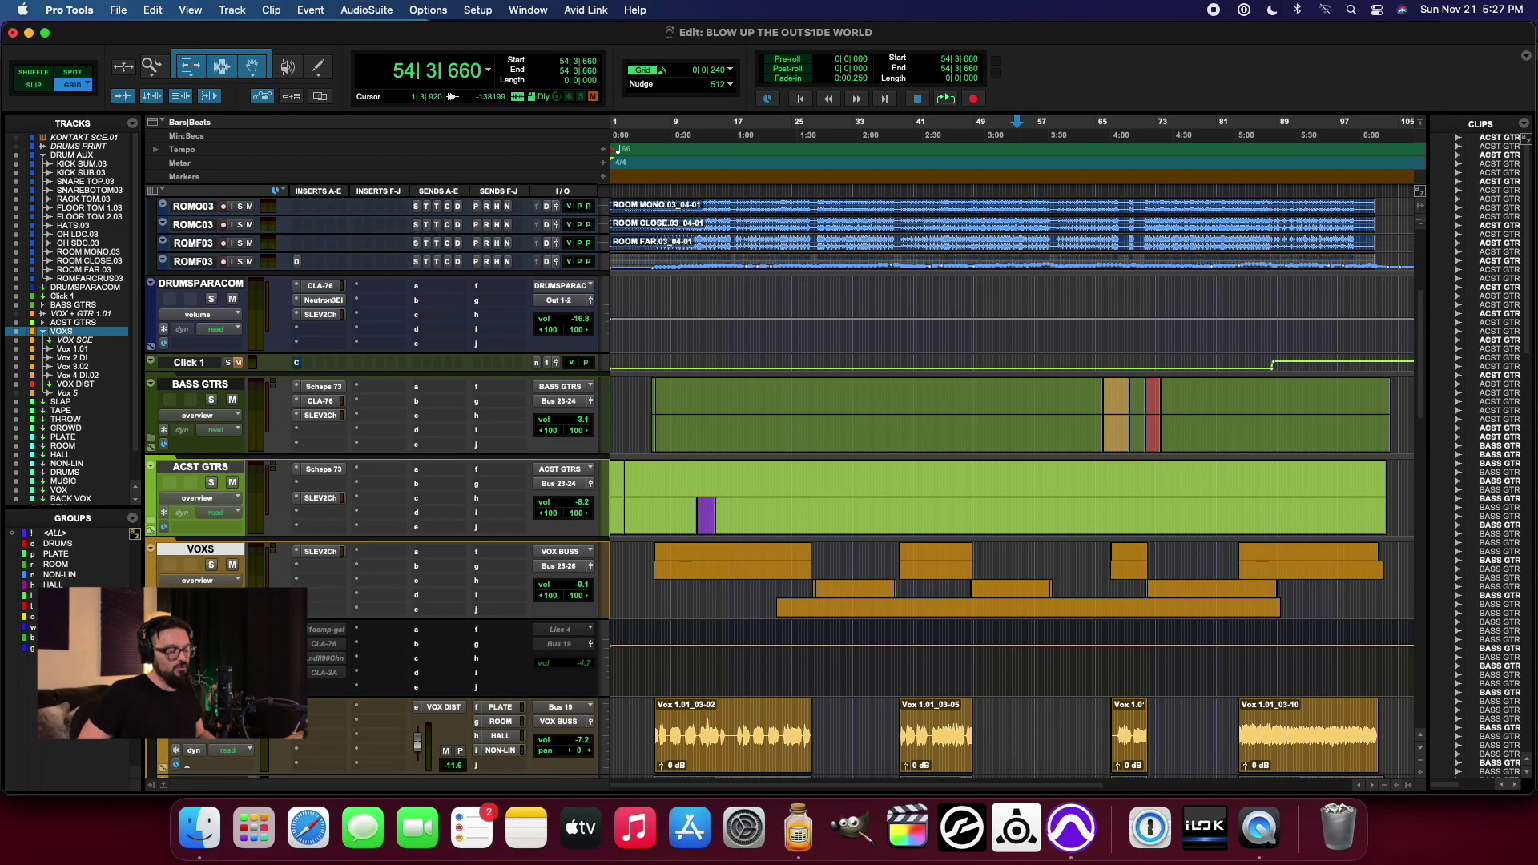
left_click(150, 603)
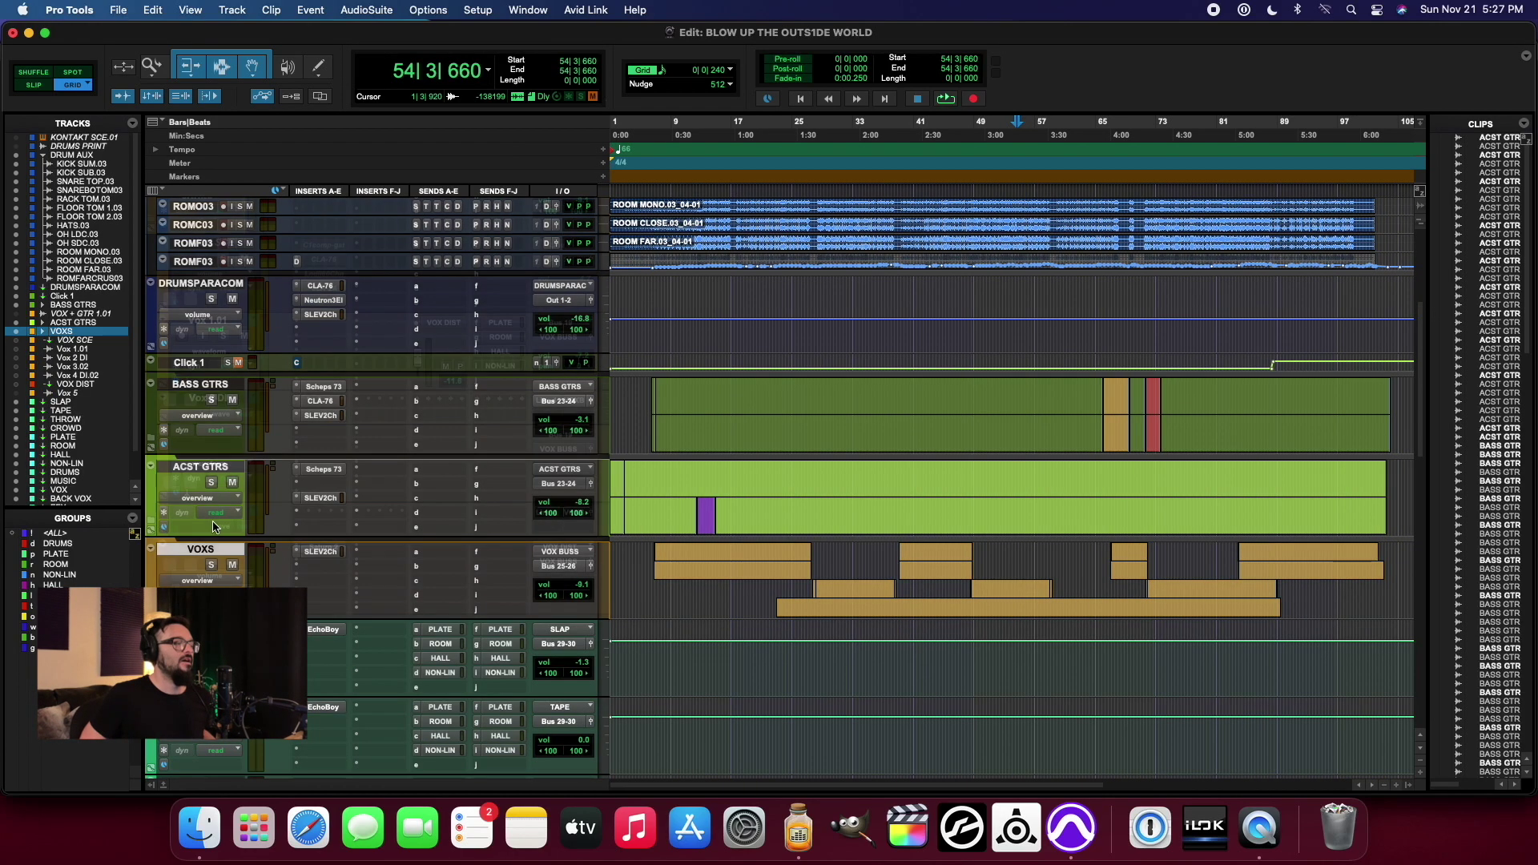
Step: Select the ACST GTRS track and collapse the DRUM AUX folder
left_click(197, 468)
scroll(150, 262, "up", 5)
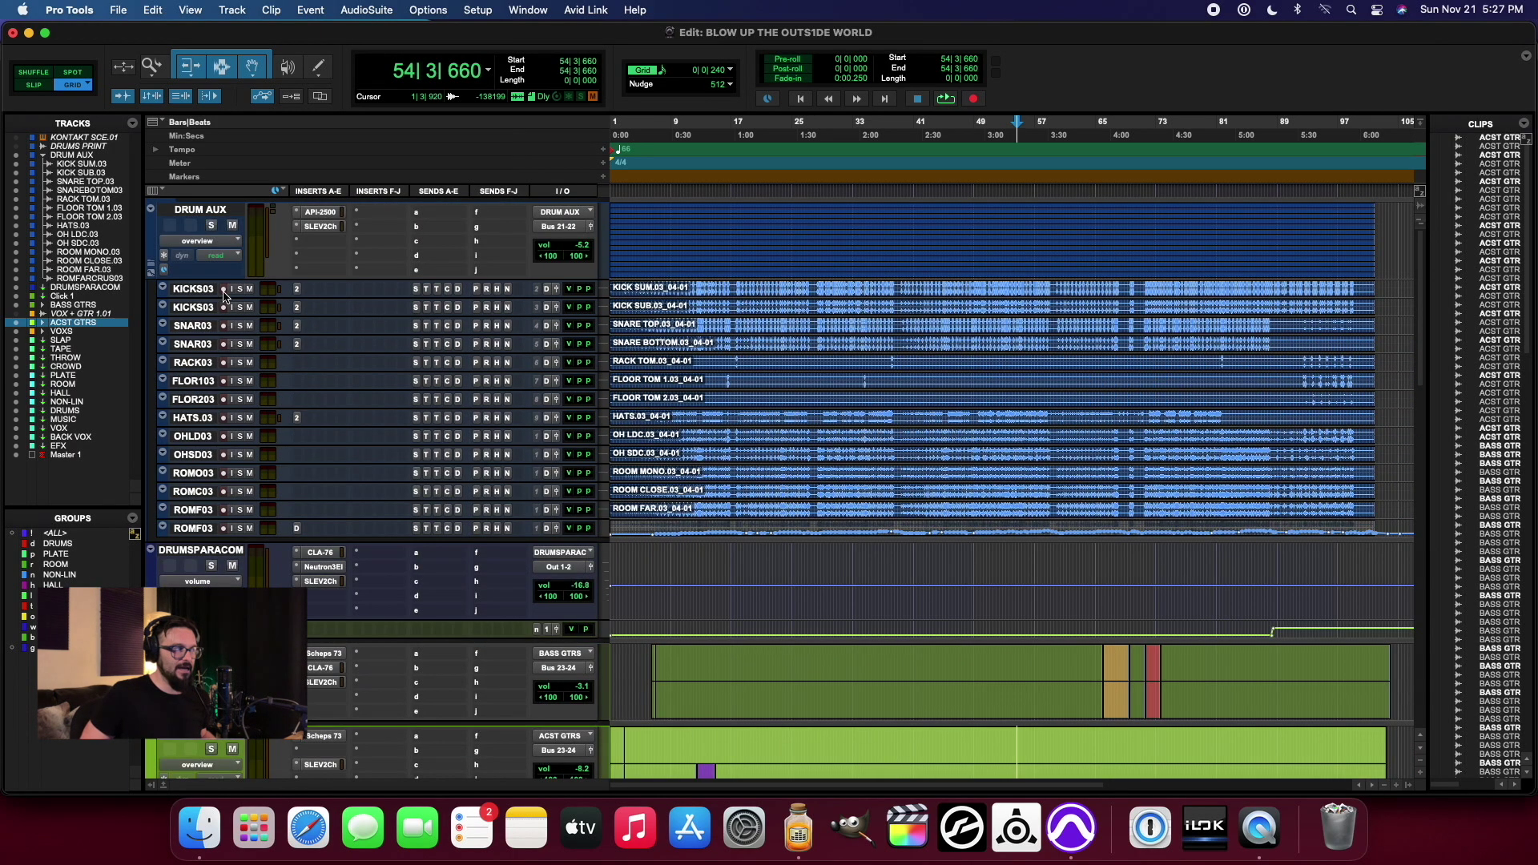
left_click(151, 208)
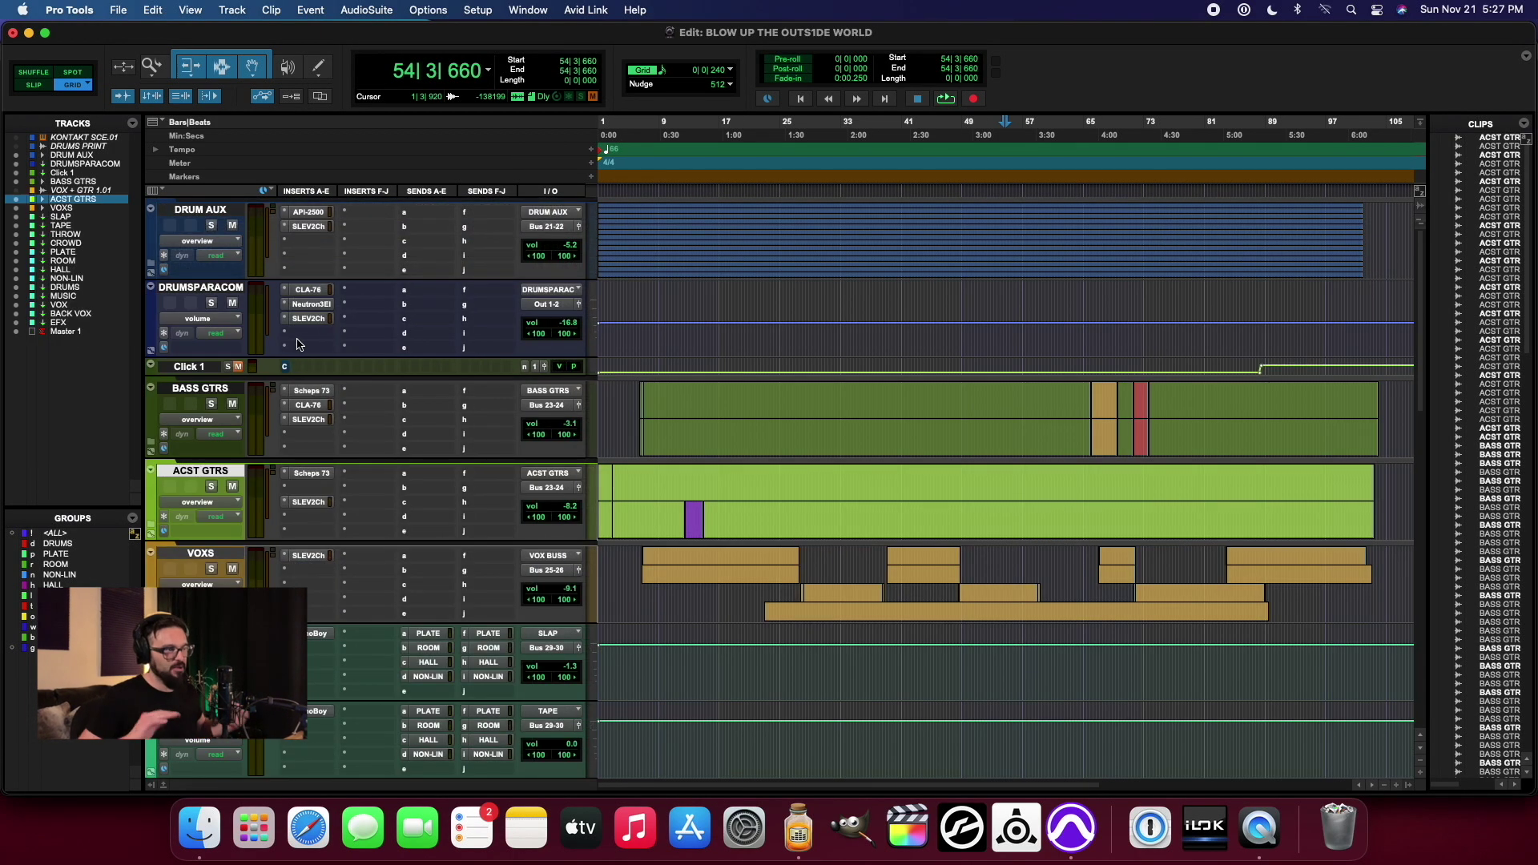
Step: Compare the BASS GTRS and ACST GTRS folder tracks, looking inside ACST GTRS at its acoustic guitar tracks and collapsing it
left_click(231, 387)
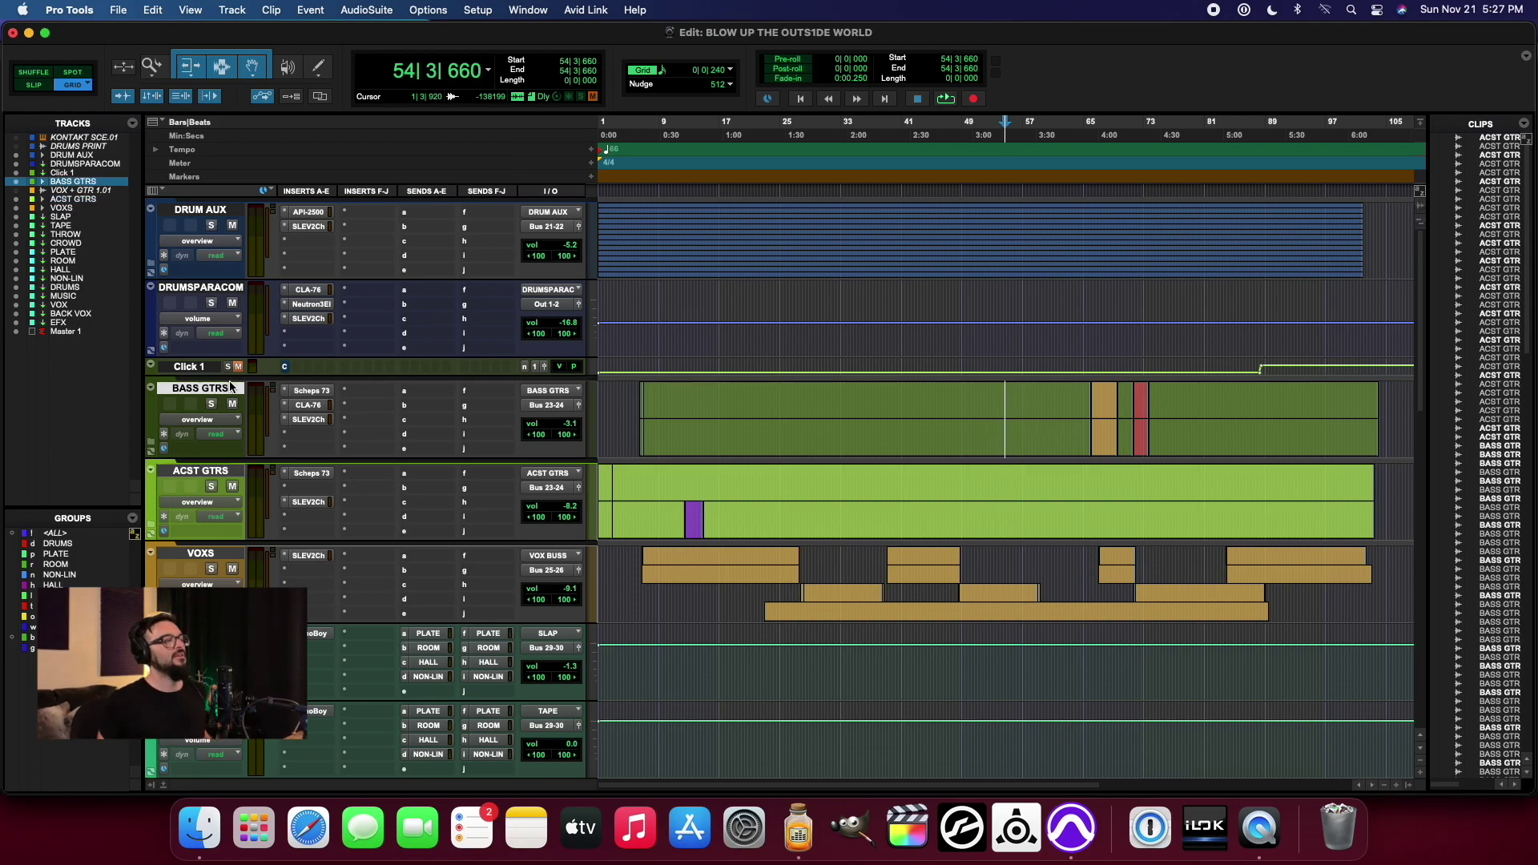
left_click(195, 474)
left_click(205, 389)
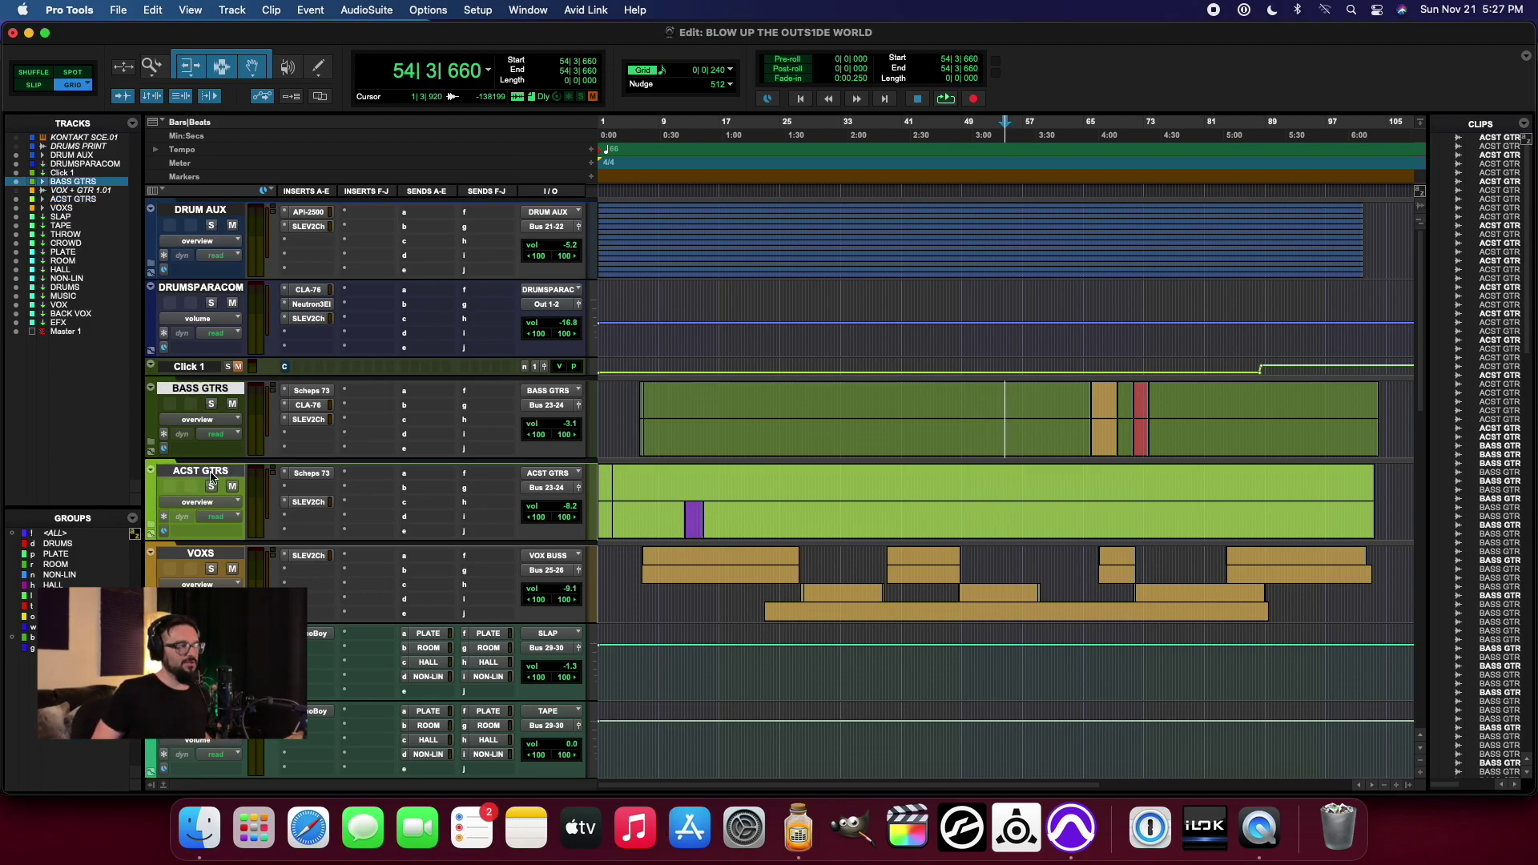
left_click(151, 531)
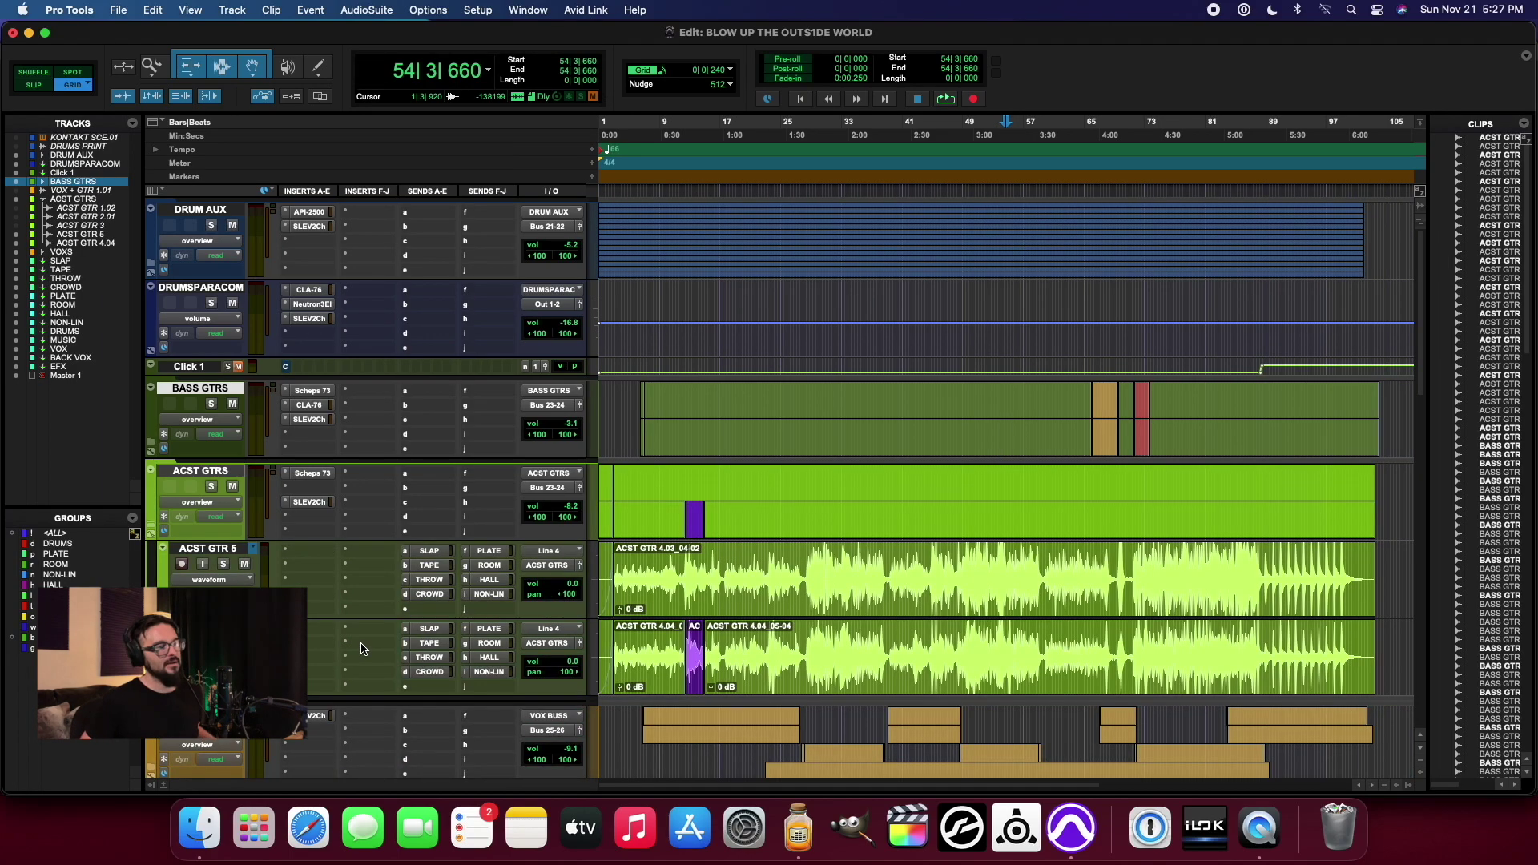
left_click(603, 556)
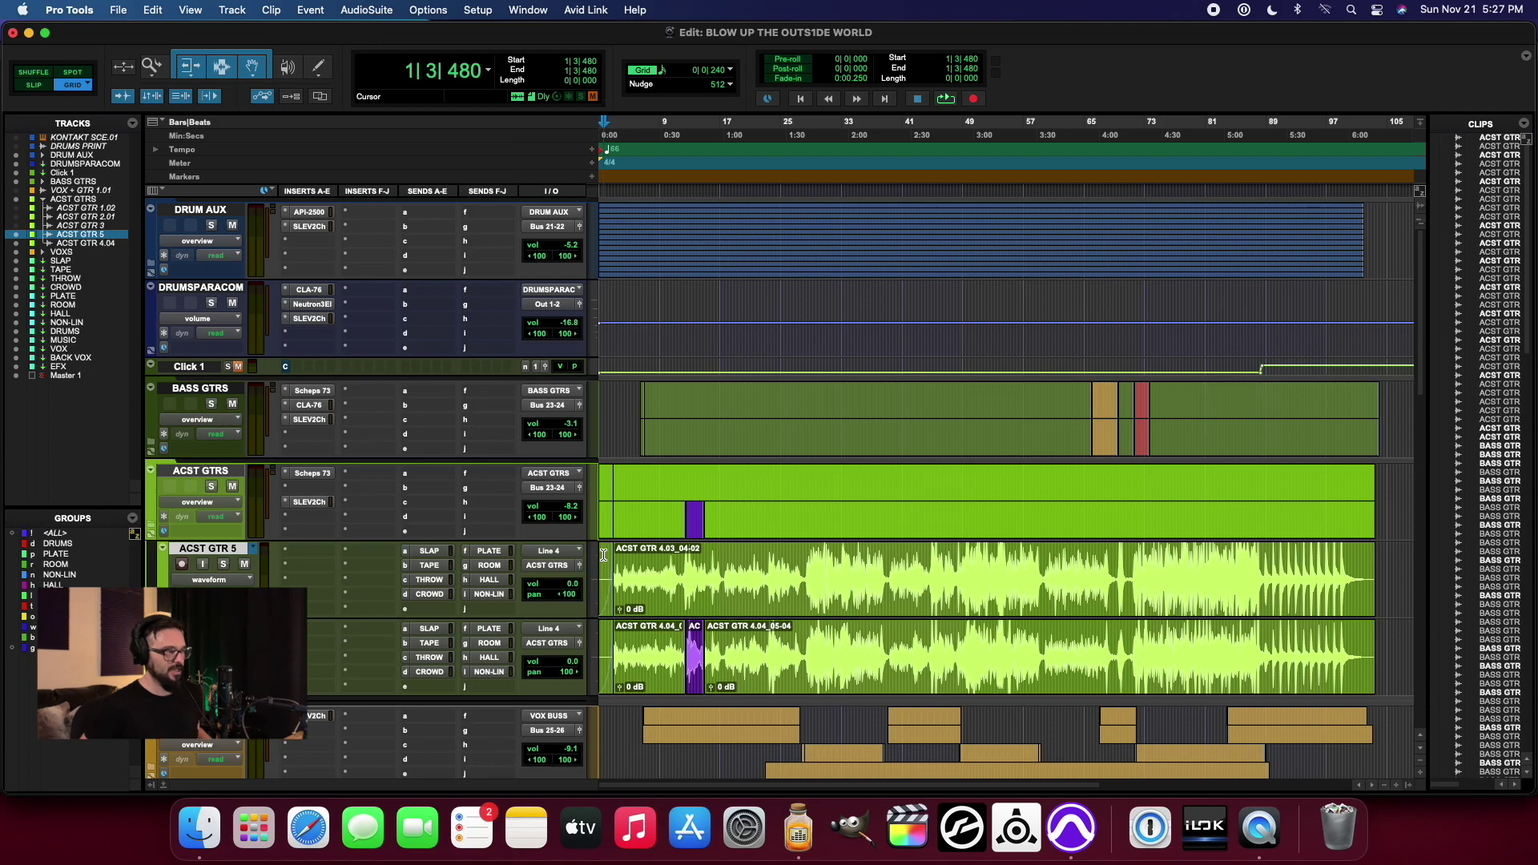
left_click(151, 530)
Step: Expand the BASS GTRS folder and look through the alternate playlists of BASS GTR 1.07 without switching playlist
left_click(151, 447)
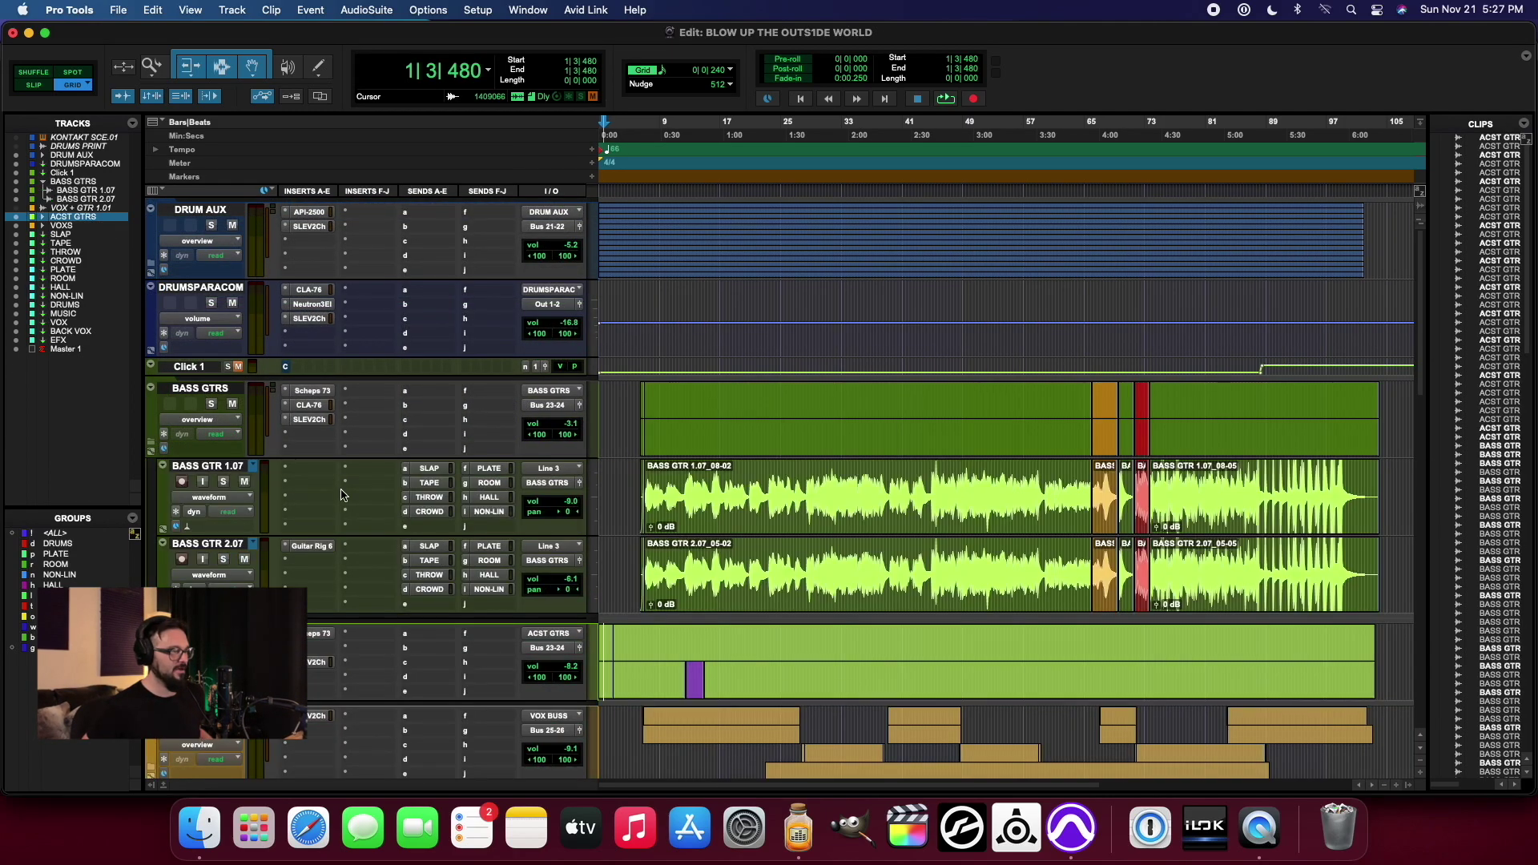
left_click(253, 465)
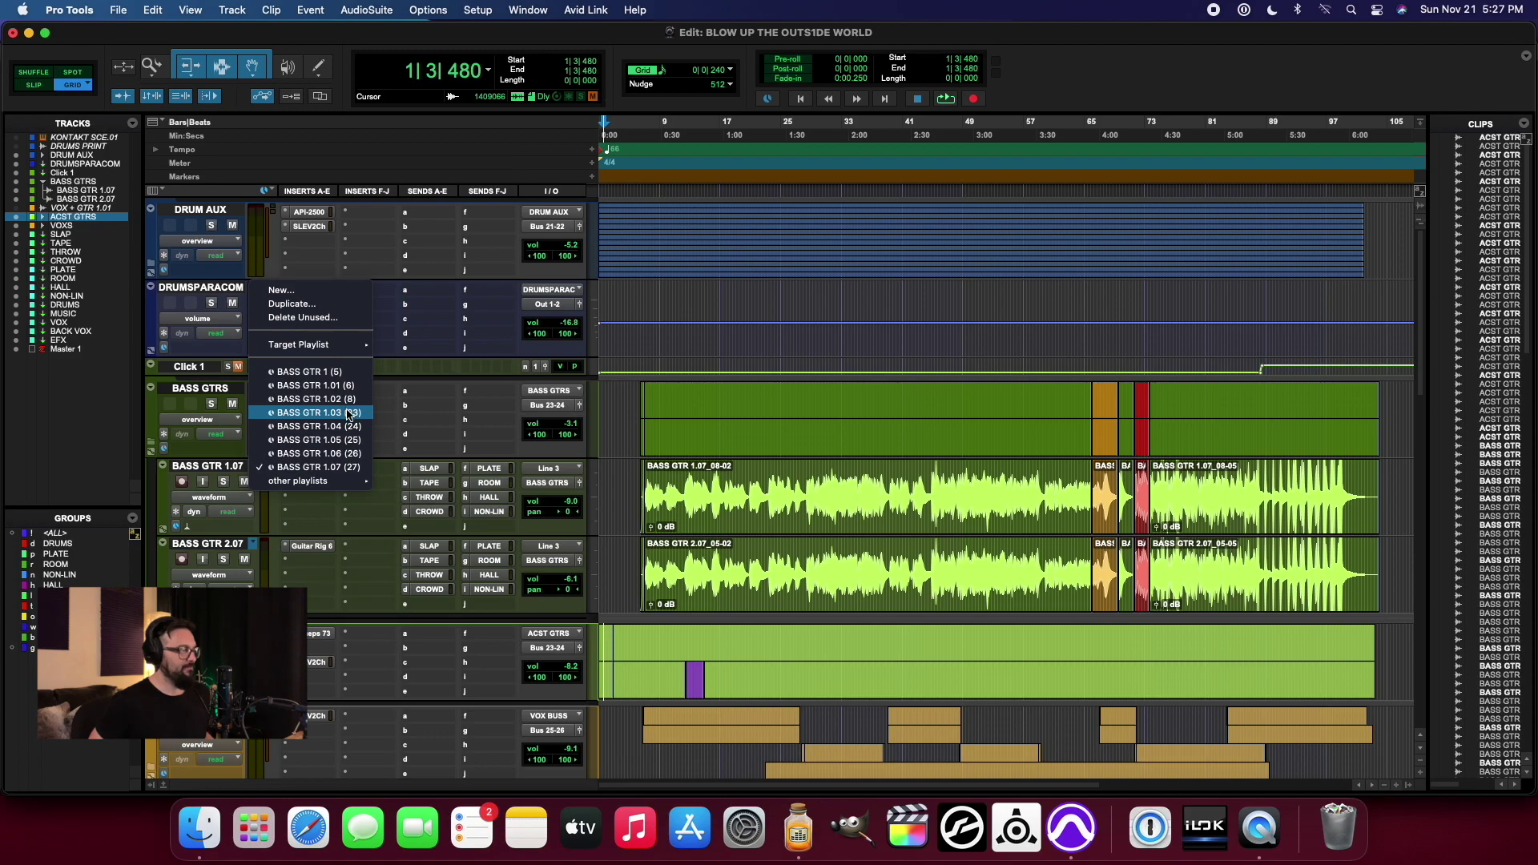
left_click(997, 517)
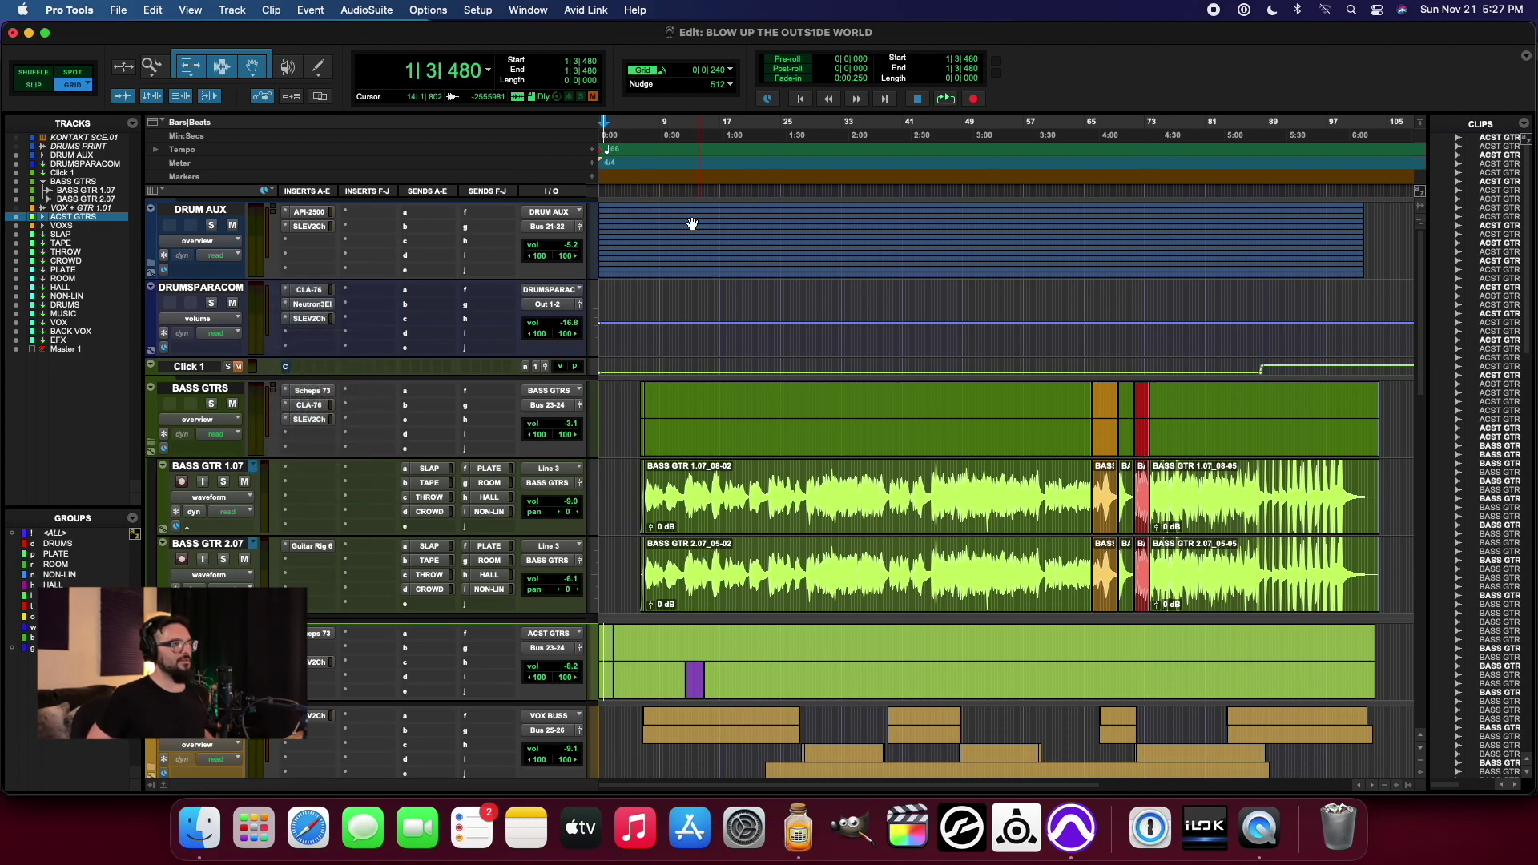
Step: Set the playback position to 4|3|000 across the tracks and collapse the BASS GTRS folder
left_click(628, 126)
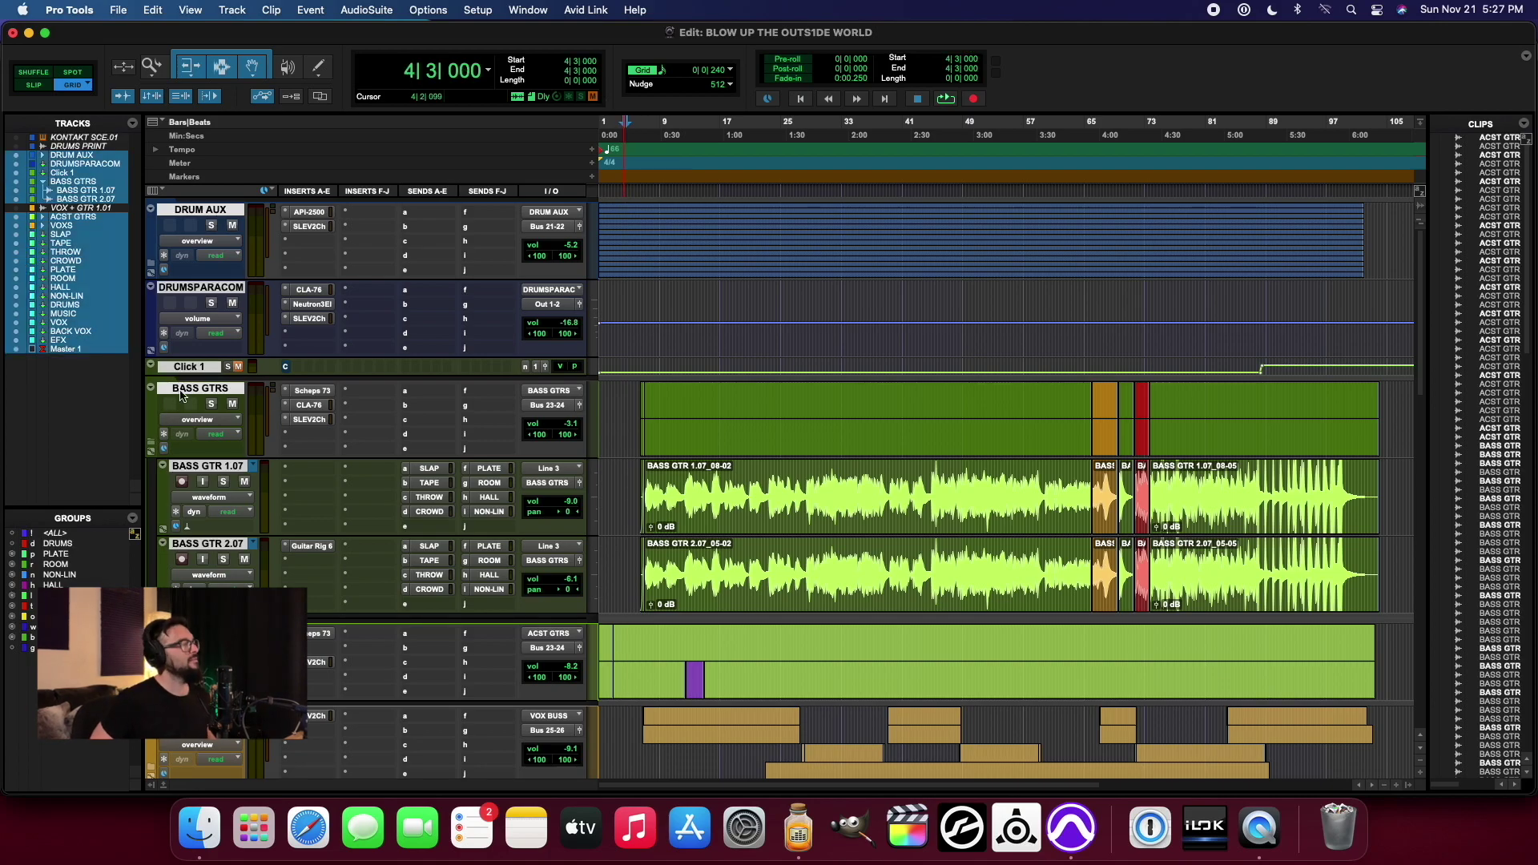
left_click(152, 446)
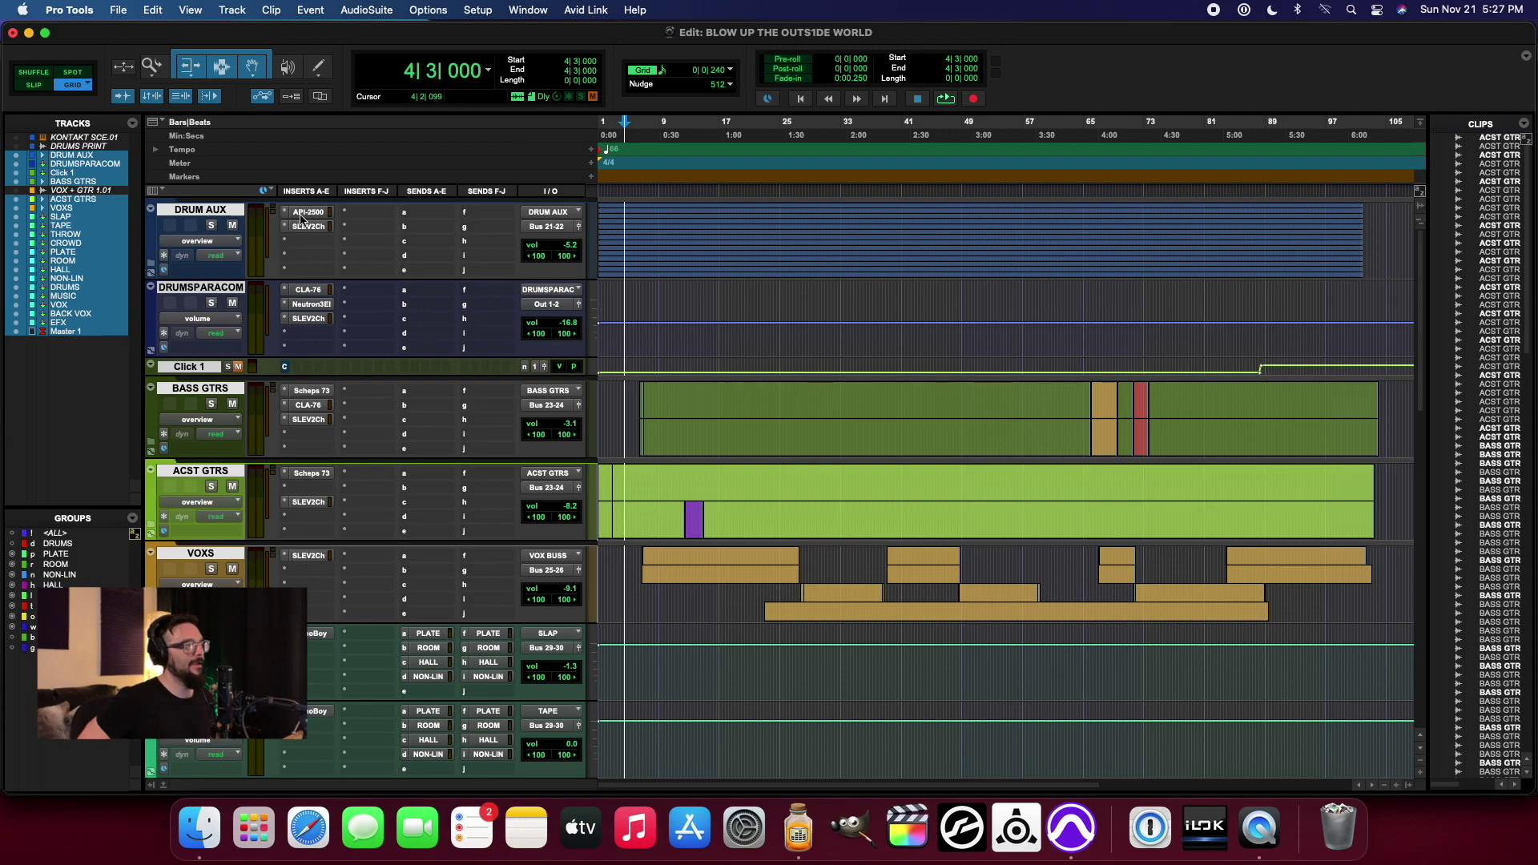
Step: Select only the DRUM AUX track, examine the mic gain in its SSL EV2 Channel, and close the plug-in window
left_click(200, 213, "super")
left_click(201, 212)
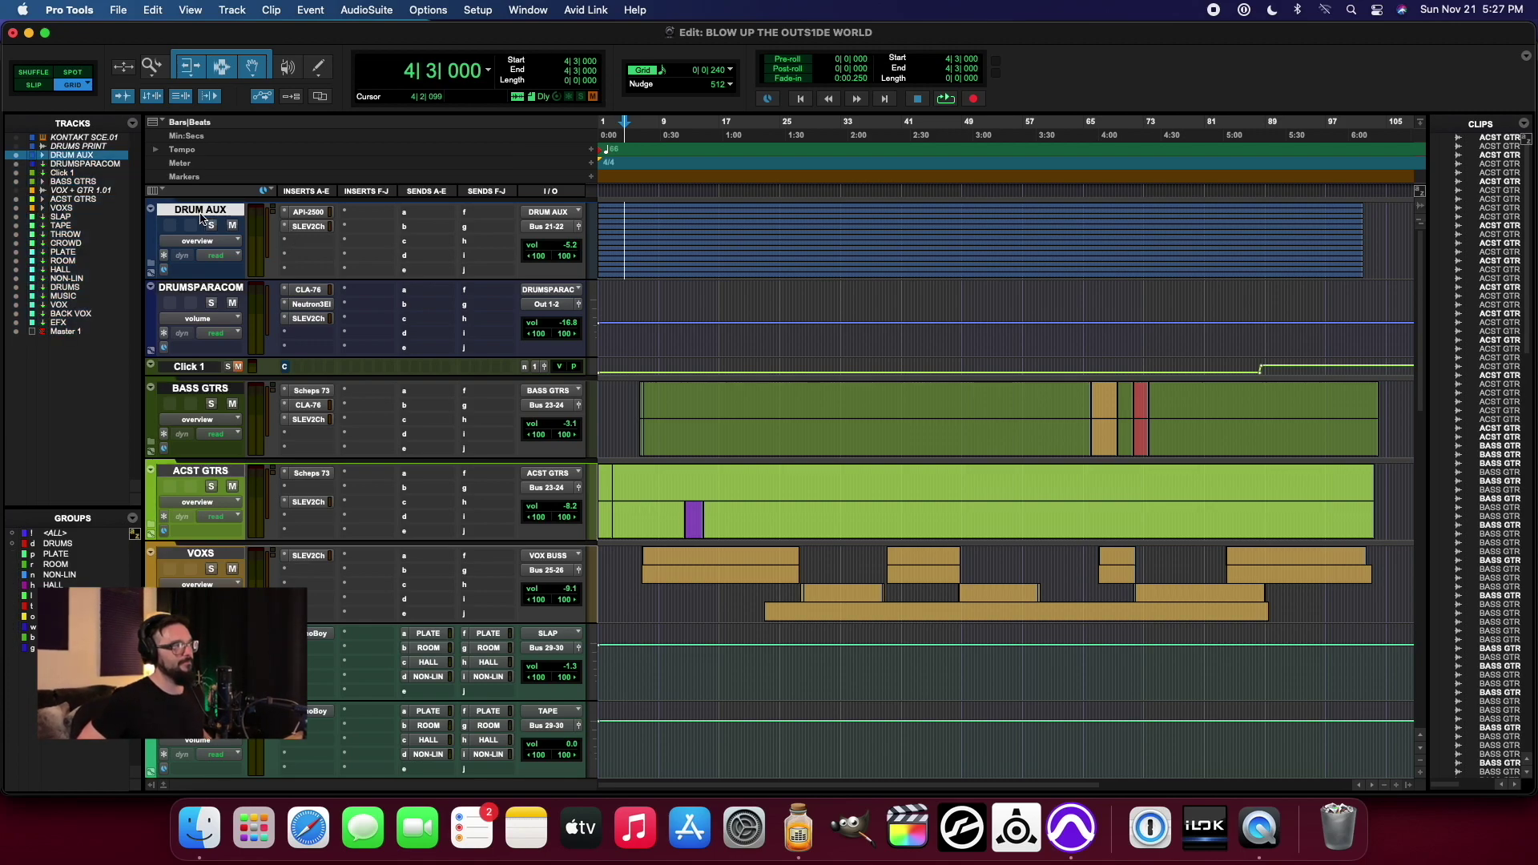
left_click(311, 226)
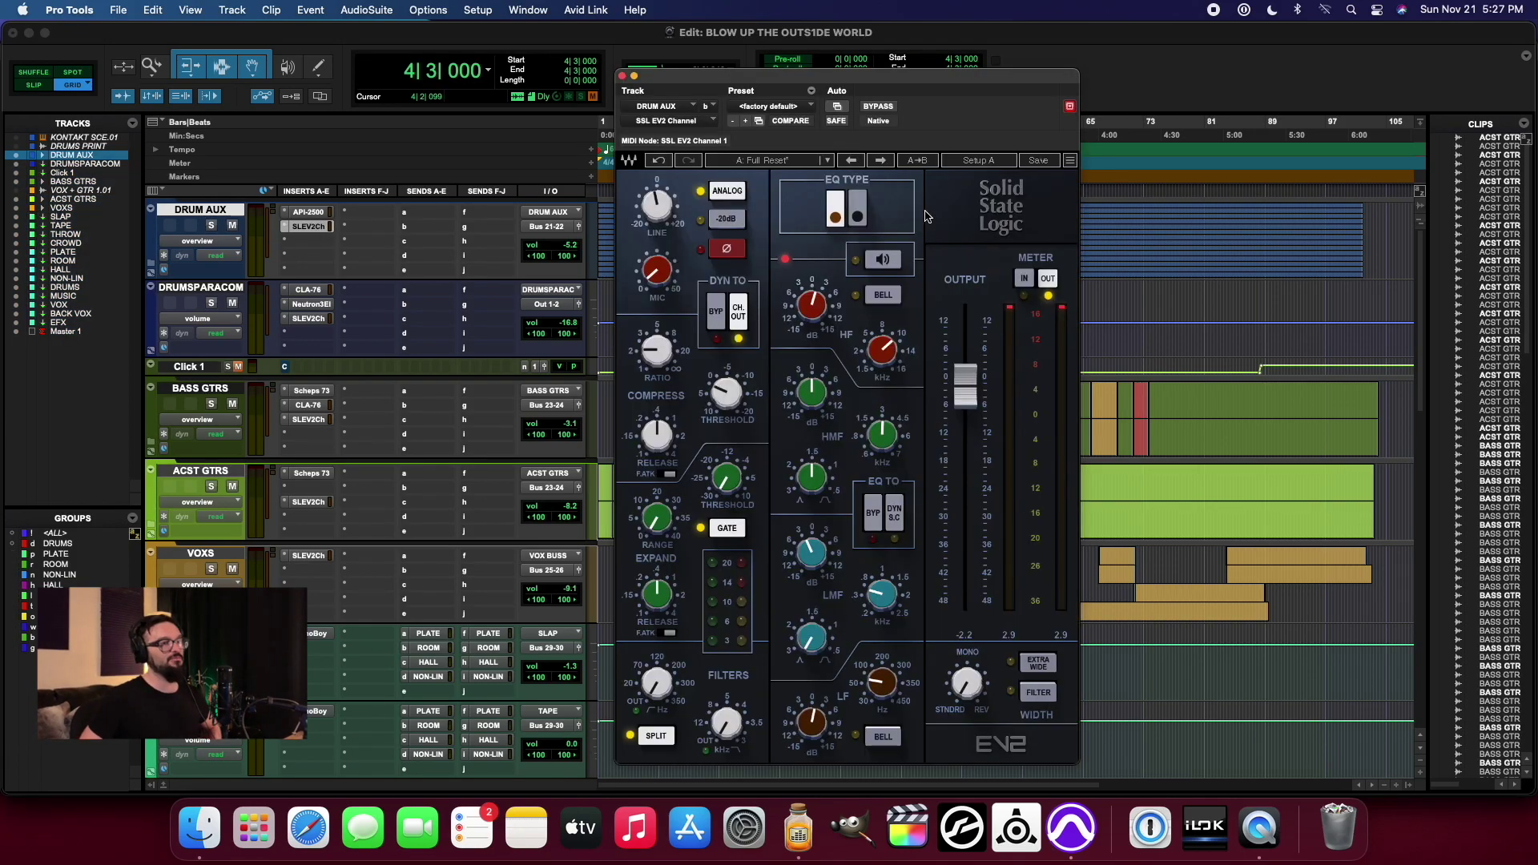
left_click_drag(896, 78, 880, 78)
mouse_move(640, 270)
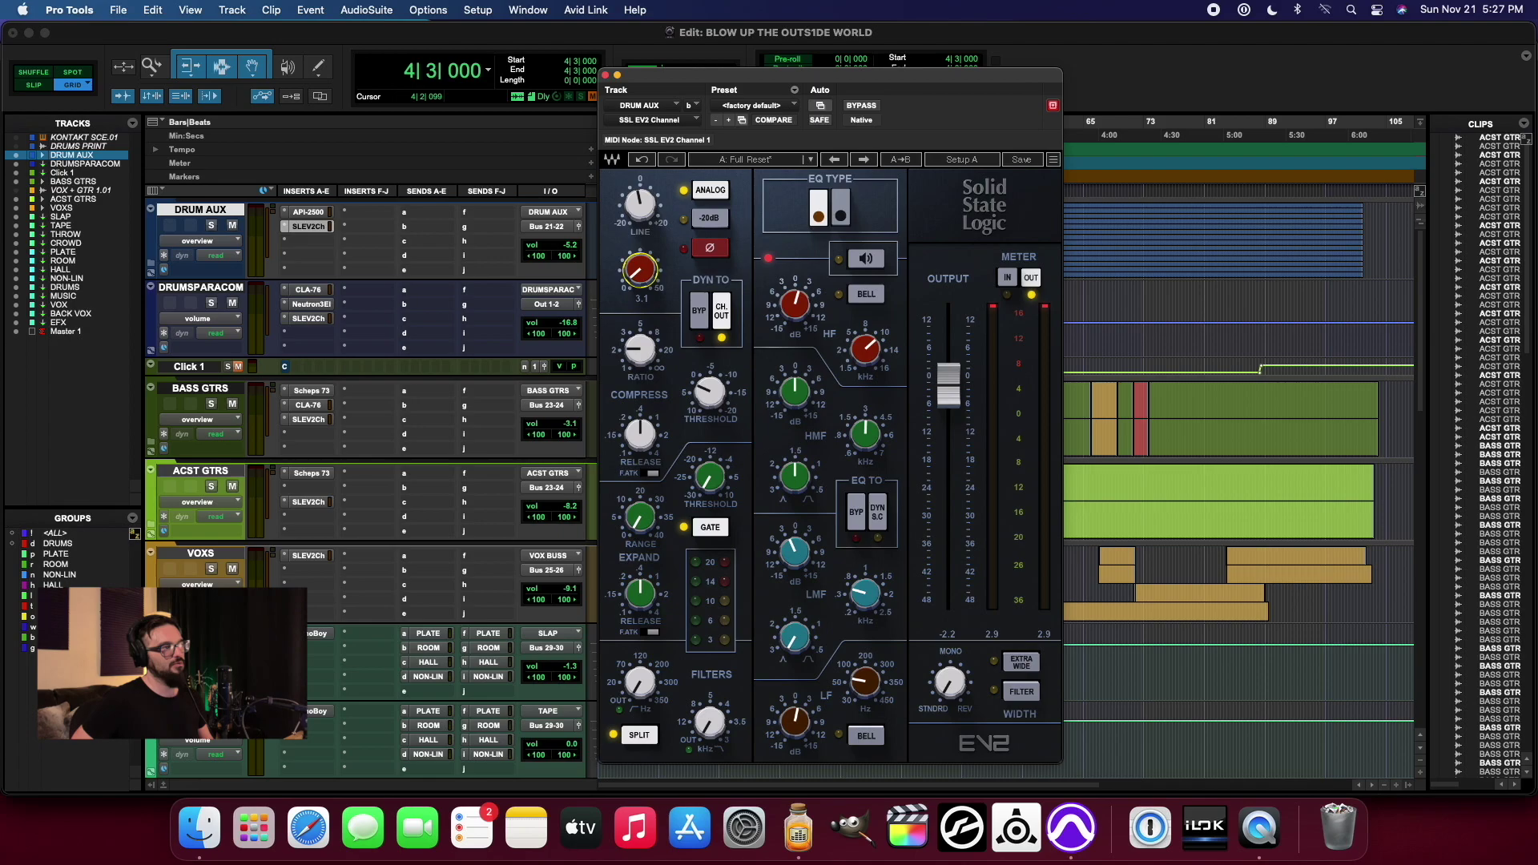
left_click(607, 75)
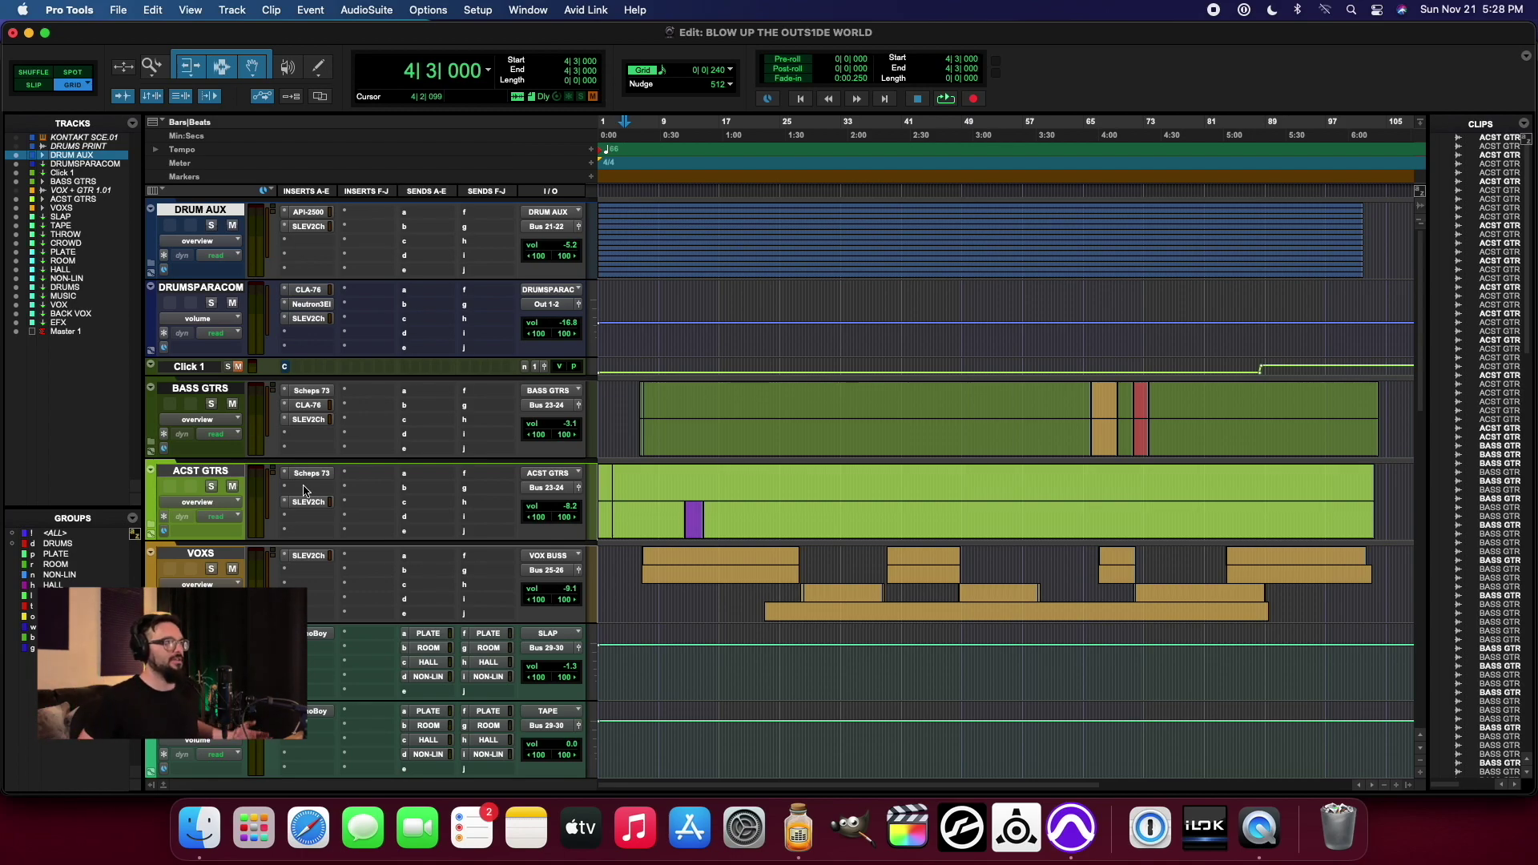
Step: Examine the hardware buffer size choices in the Playback Engine settings and close the dialog without changing them
left_click(478, 9)
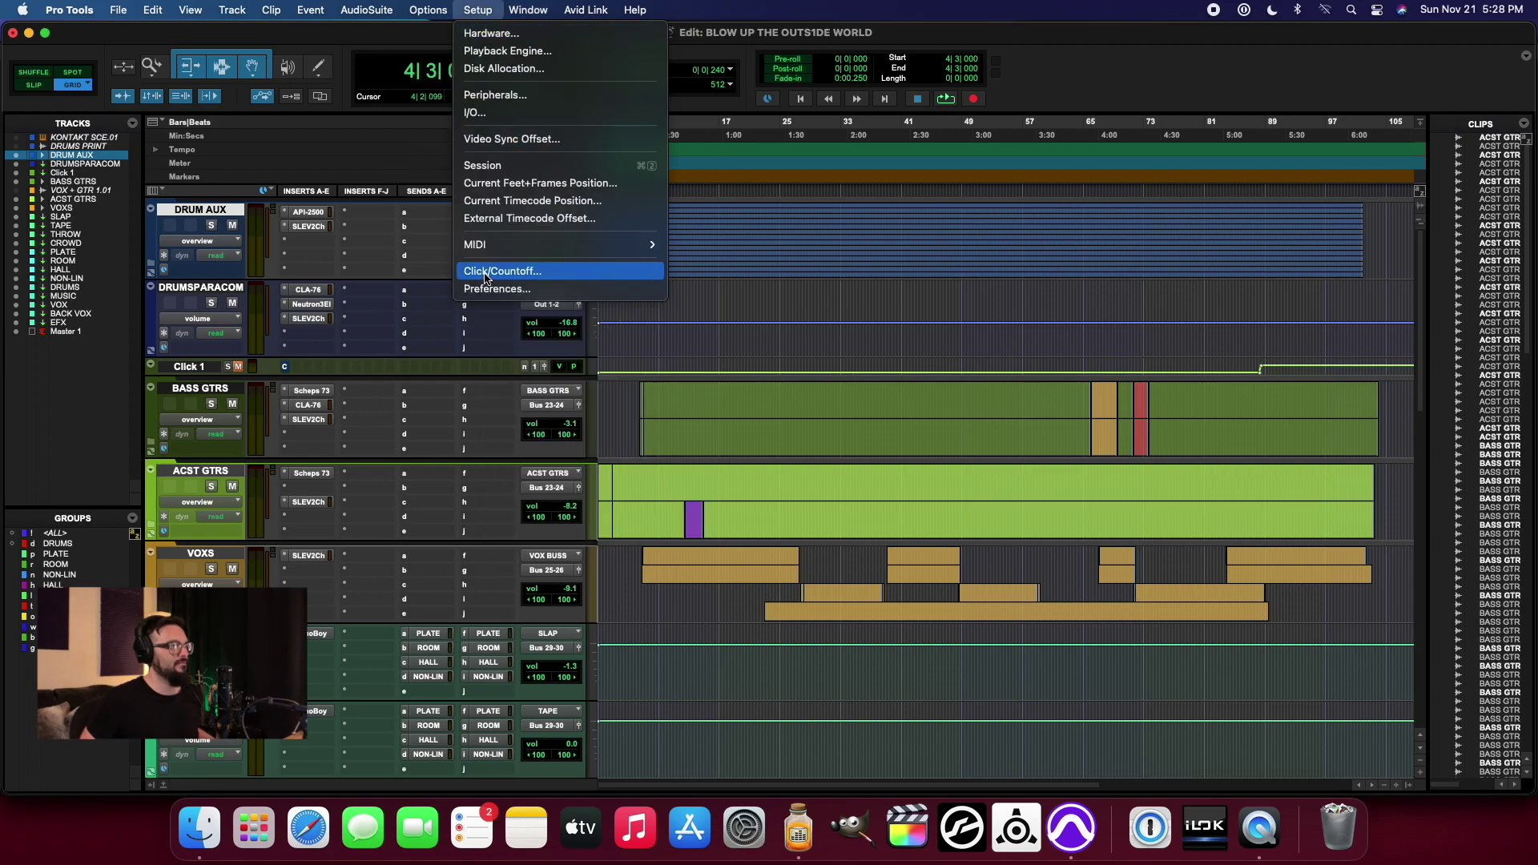
left_click(509, 52)
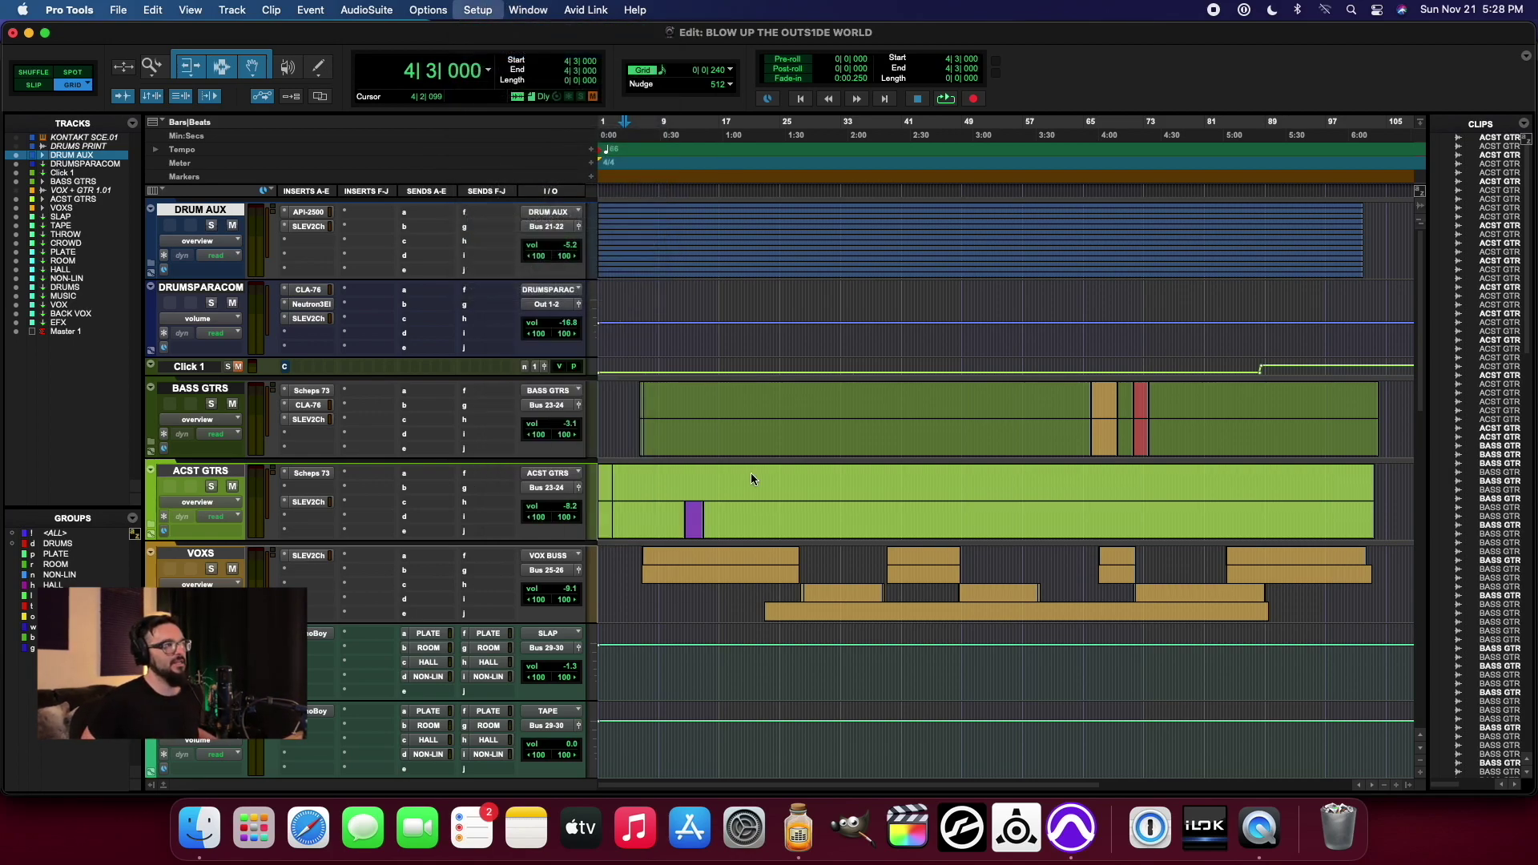
left_click(738, 255)
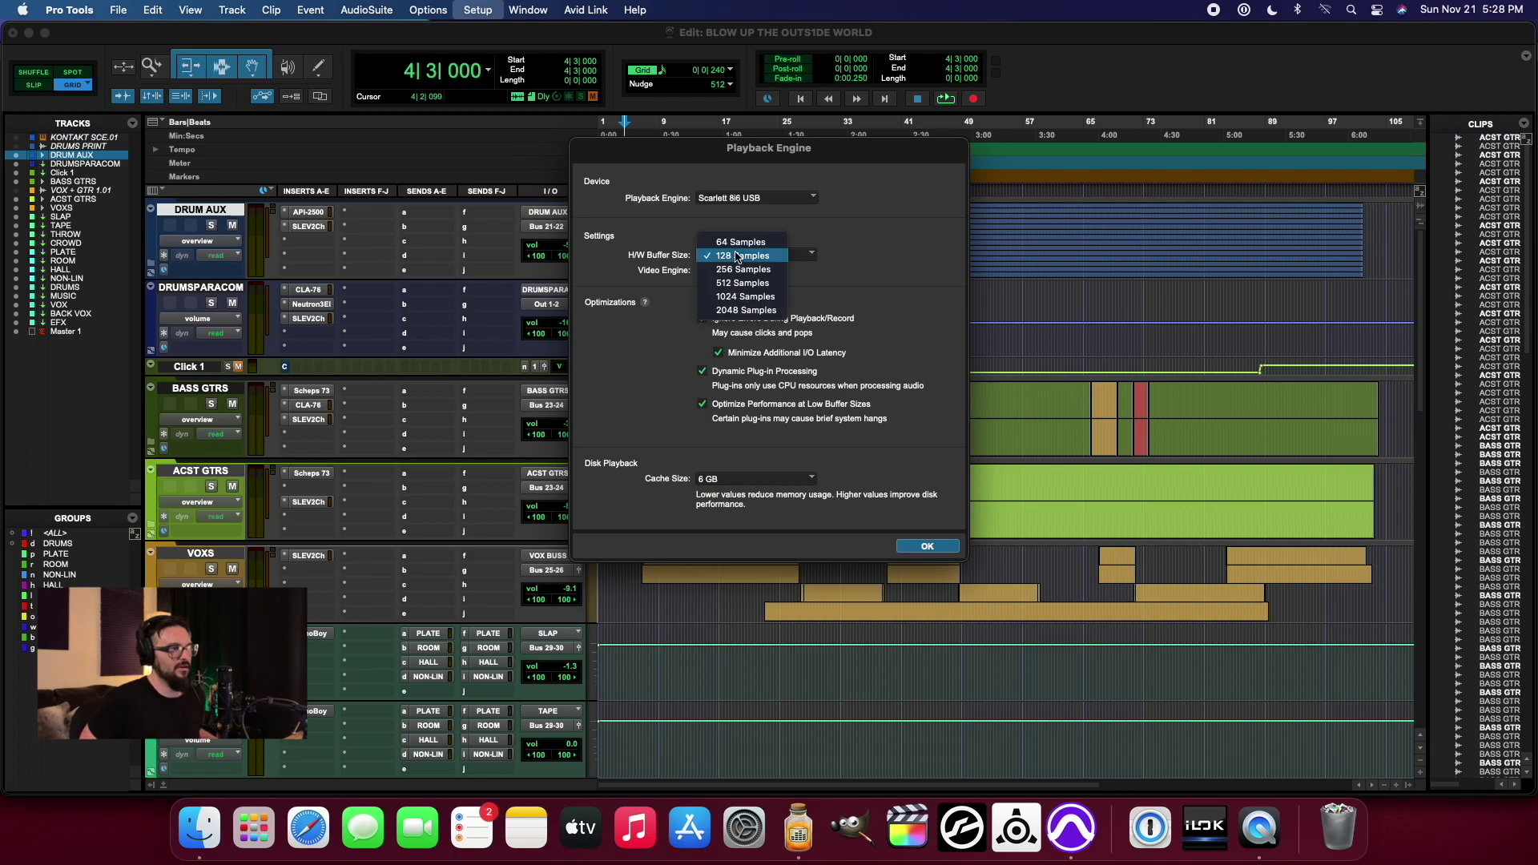
left_click(880, 237)
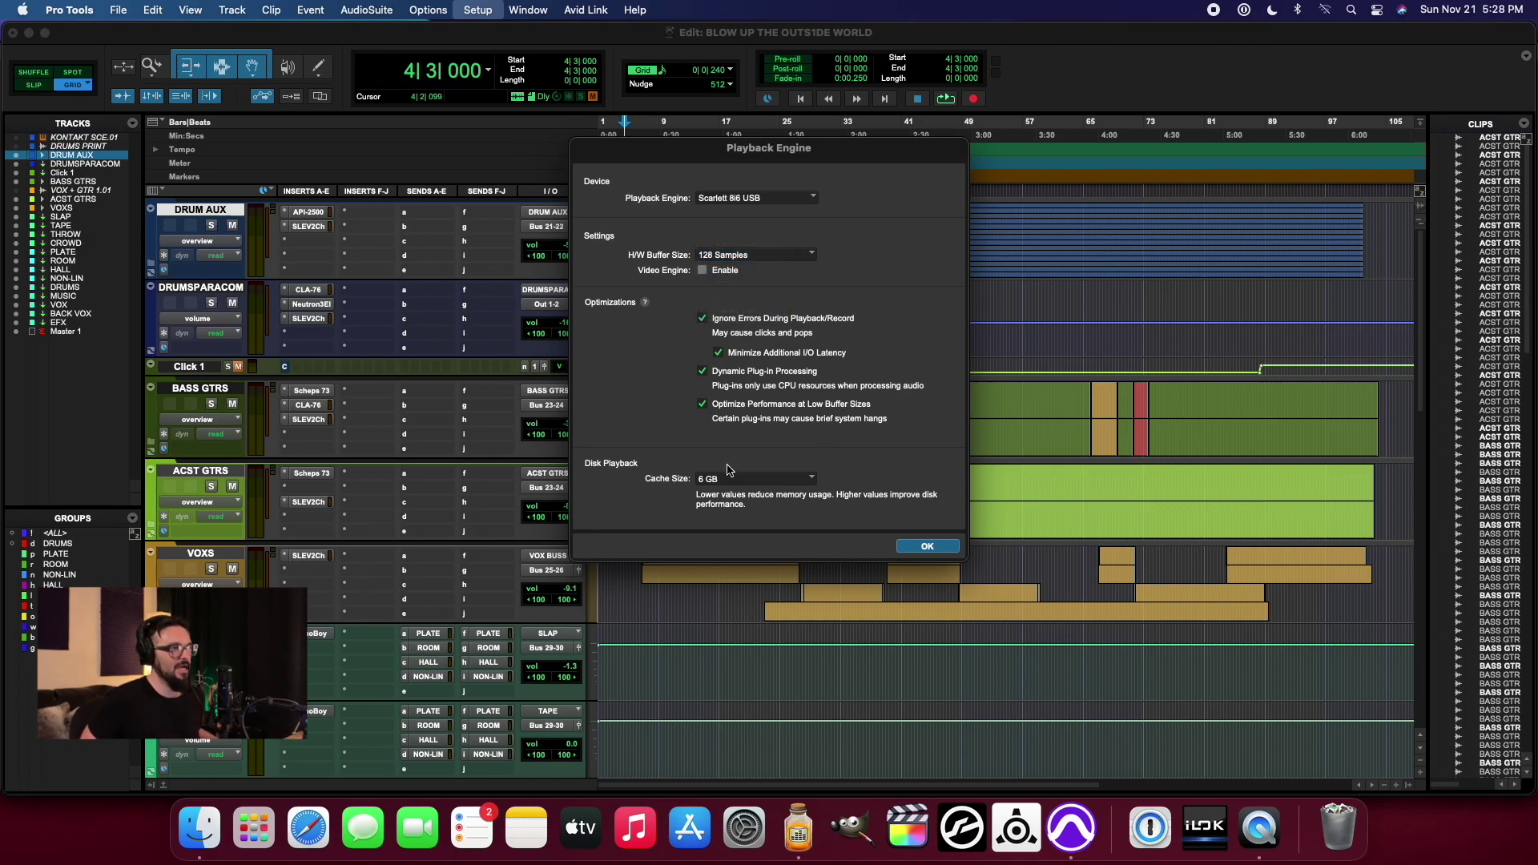
left_click(928, 549)
Step: Reopen the Playback Engine settings, look through the disk playback cache sizes, keep 6 GB selected and accept the dialog
left_click(529, 10)
mouse_move(481, 26)
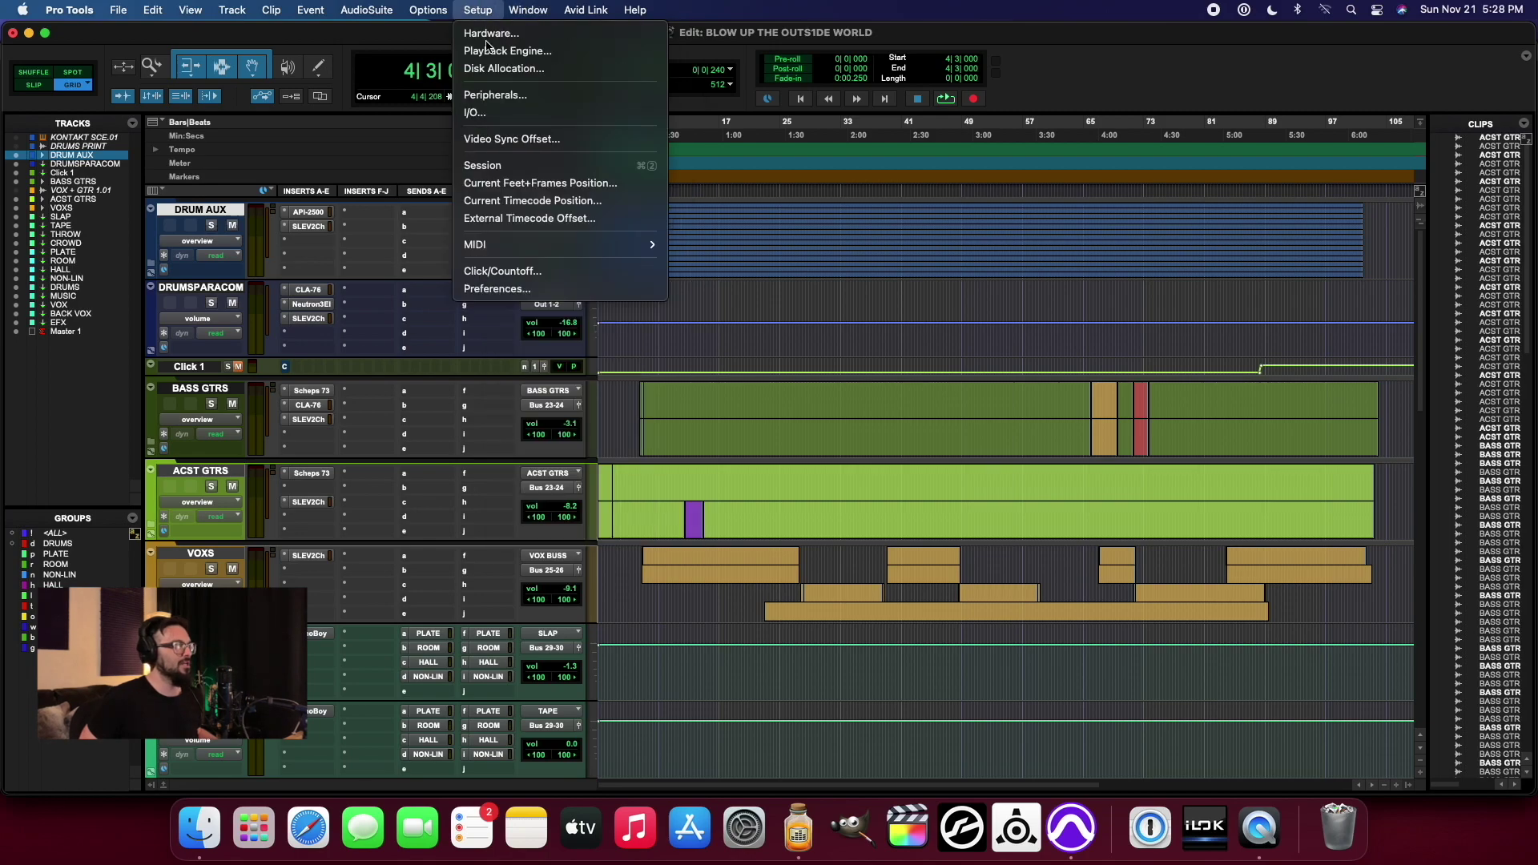
left_click(508, 51)
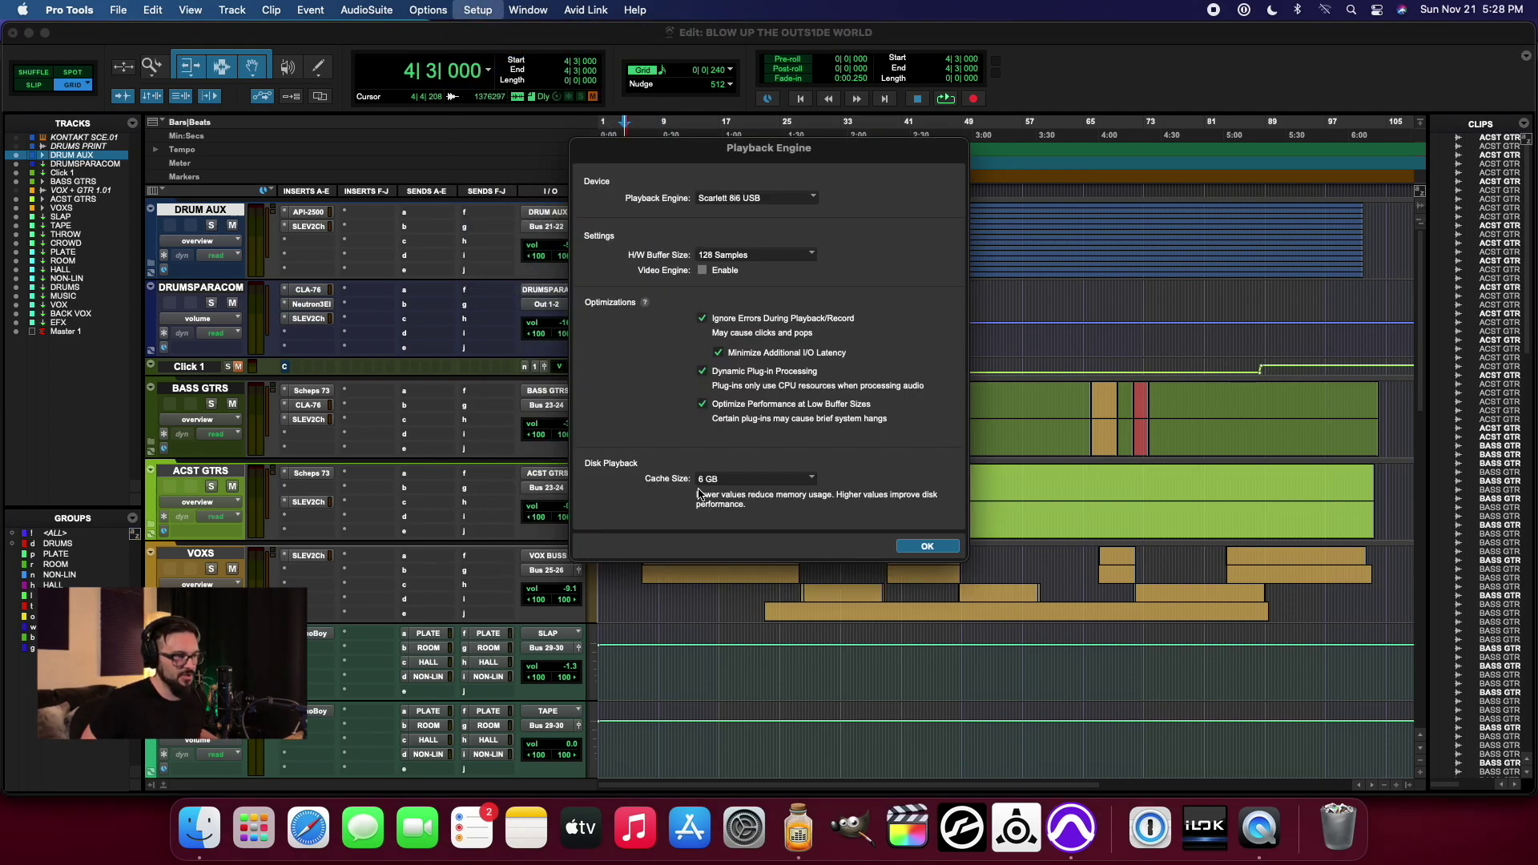
left_click(757, 477)
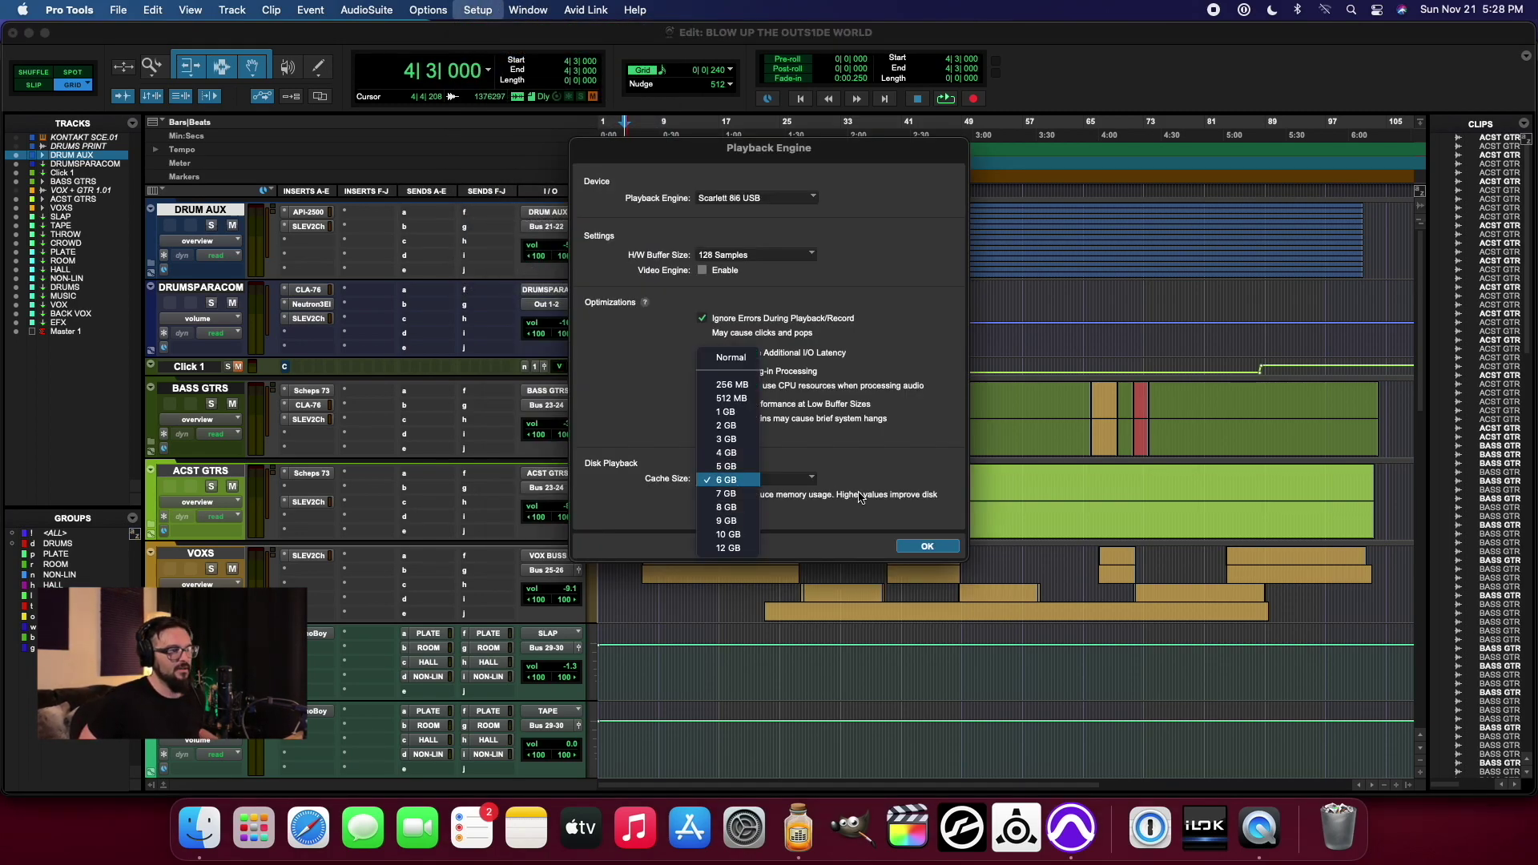
left_click(743, 481)
left_click(925, 547)
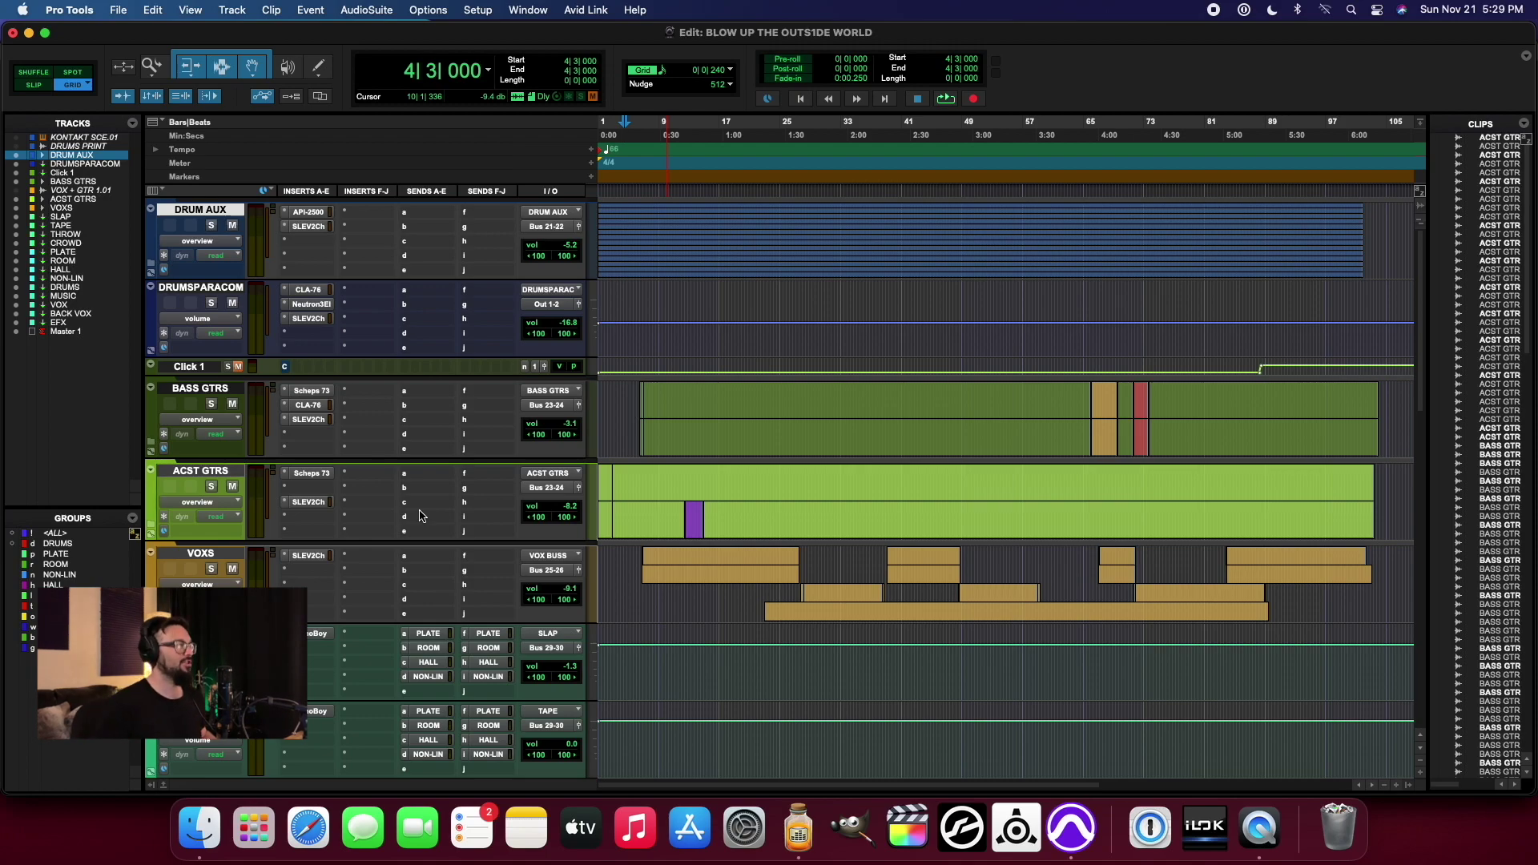
Step: Examine the SSL EV2 Channel settings on the DRUM AUX track and close the plug-in window
left_click(309, 226)
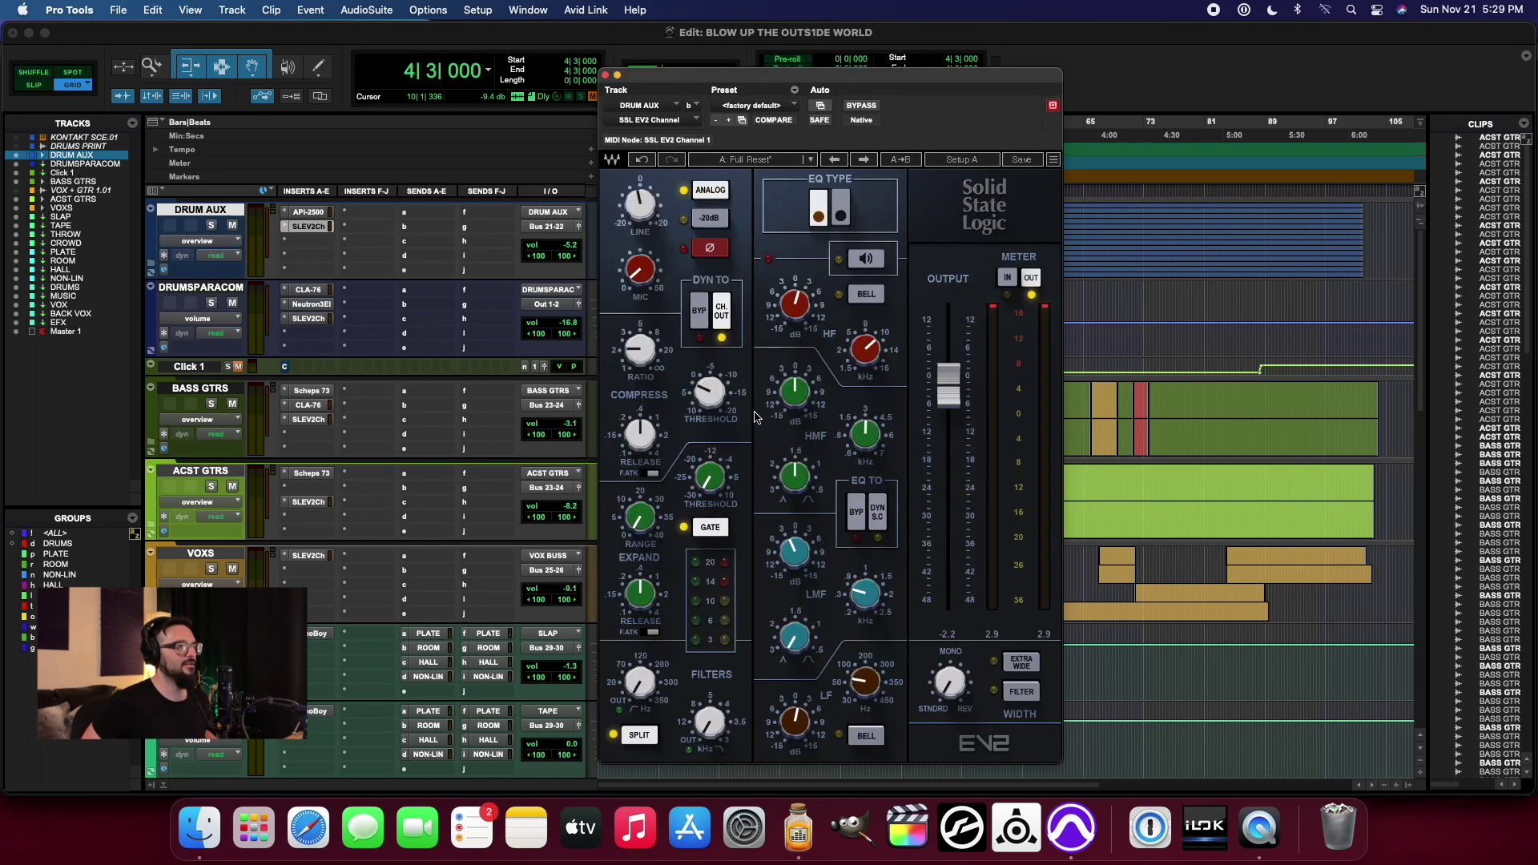
left_click_drag(823, 85, 784, 84)
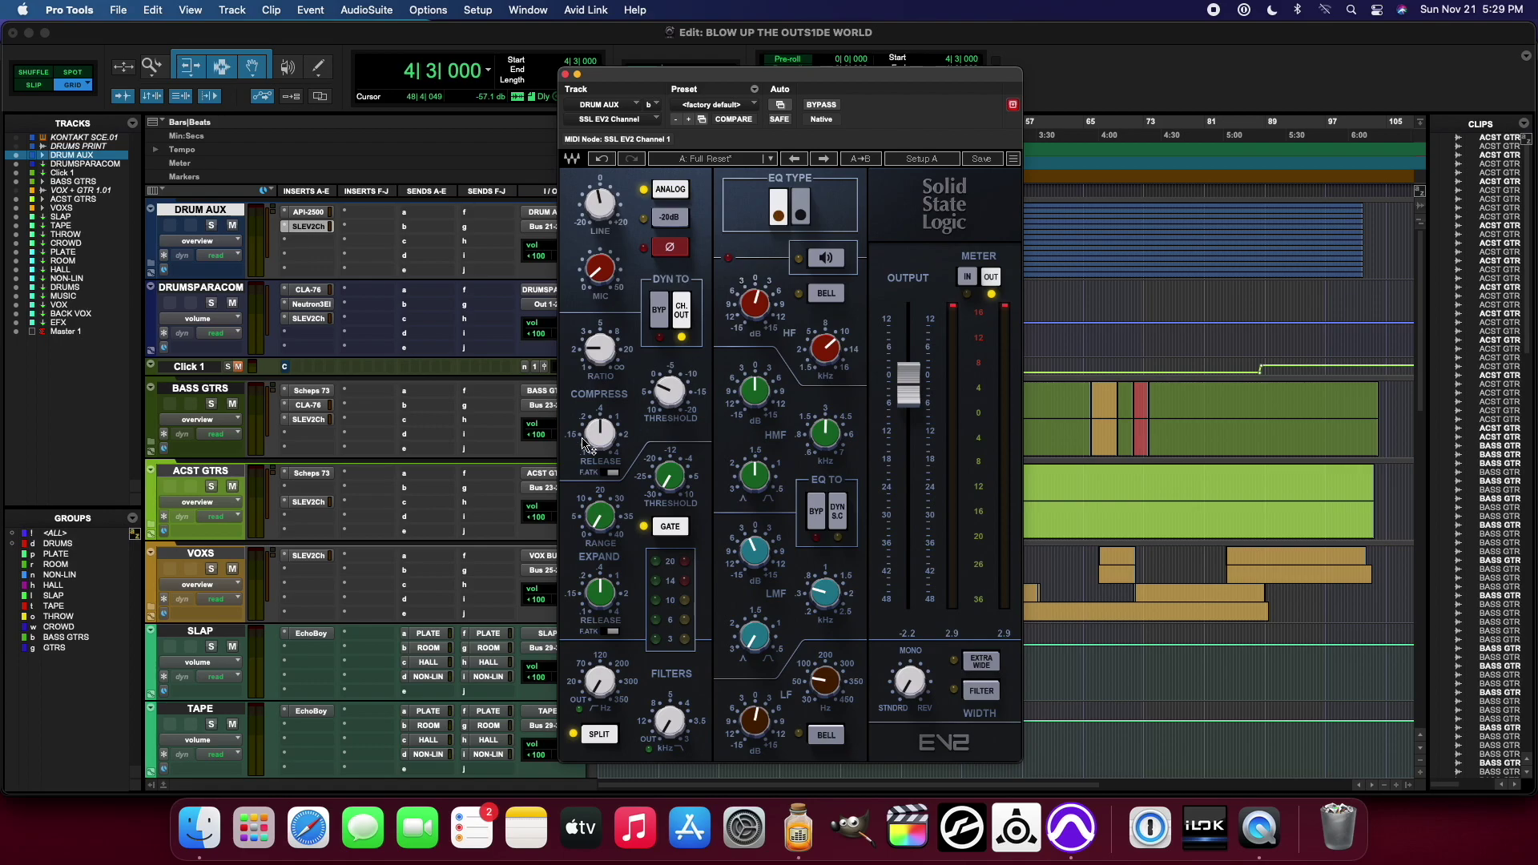
left_click(566, 75)
Step: Play the session from its start and place DRUM AUX's reopened SSL EV2 Channel window clear of the track controls
key("Return")
key("space")
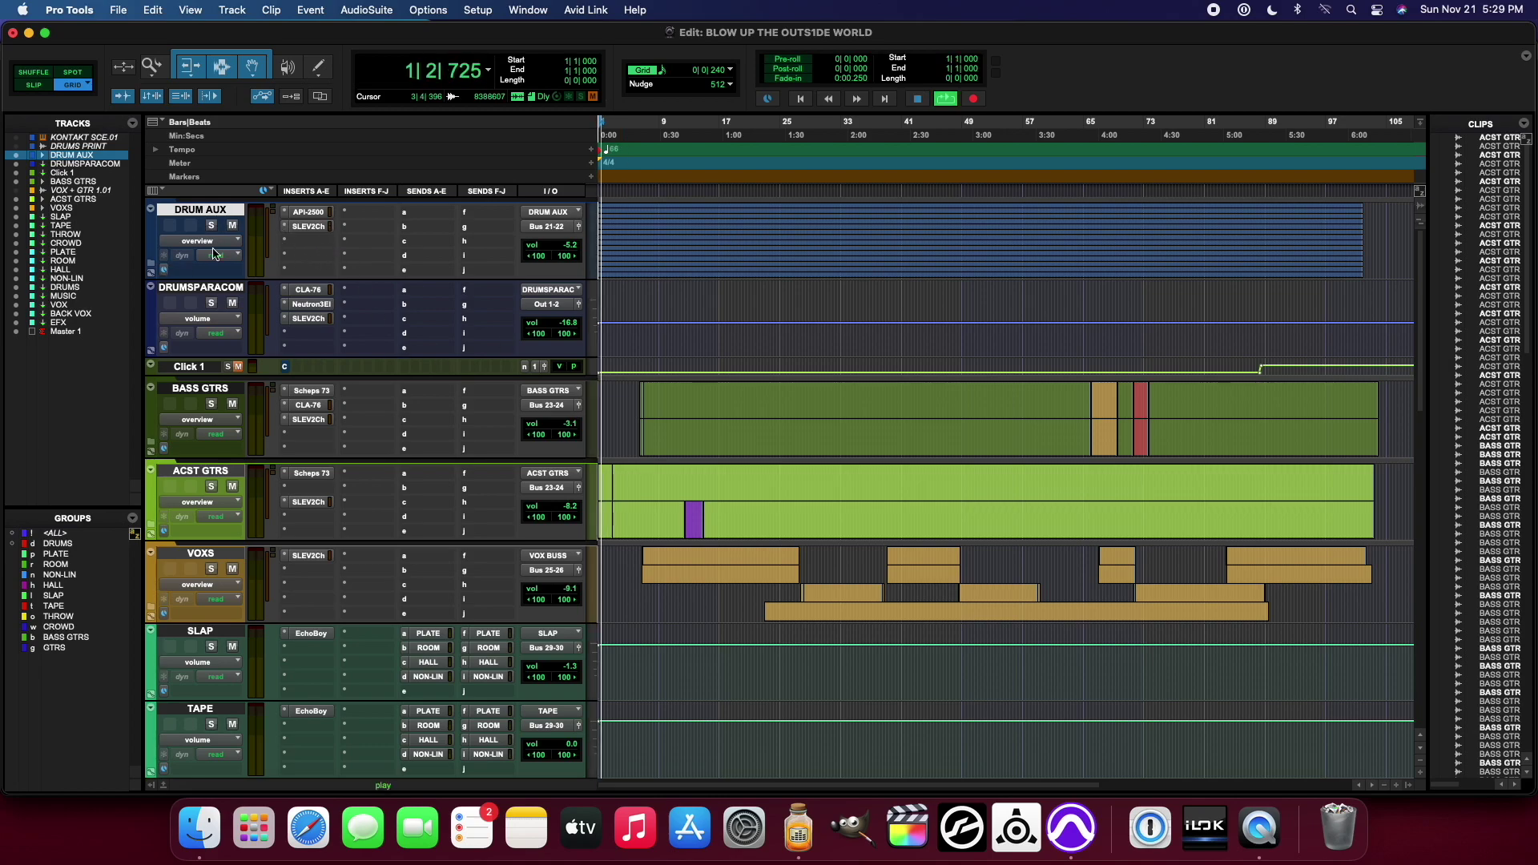
left_click(310, 226)
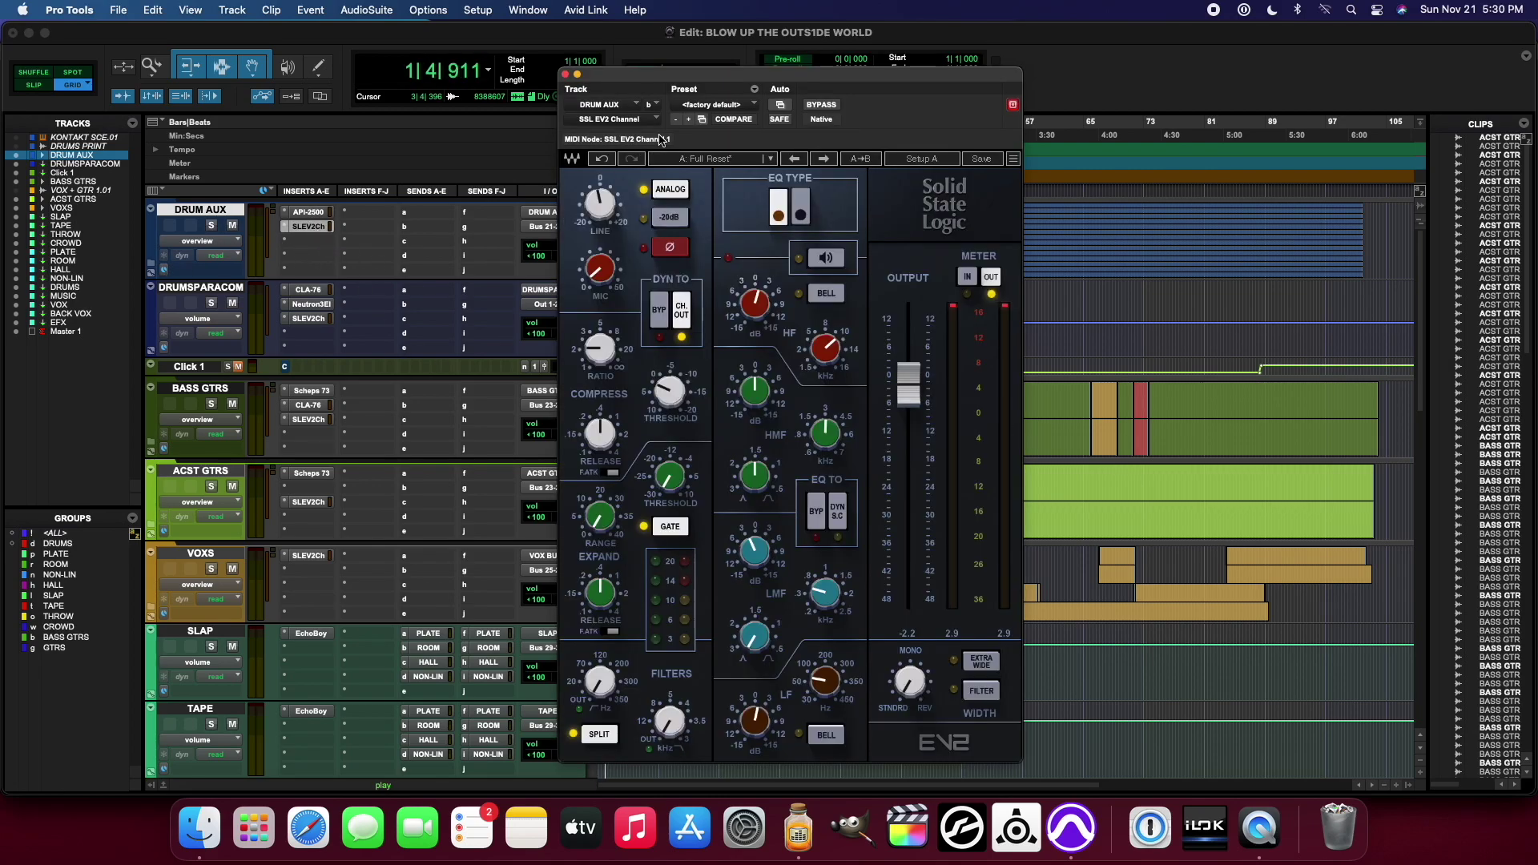
left_click_drag(658, 85, 1134, 90)
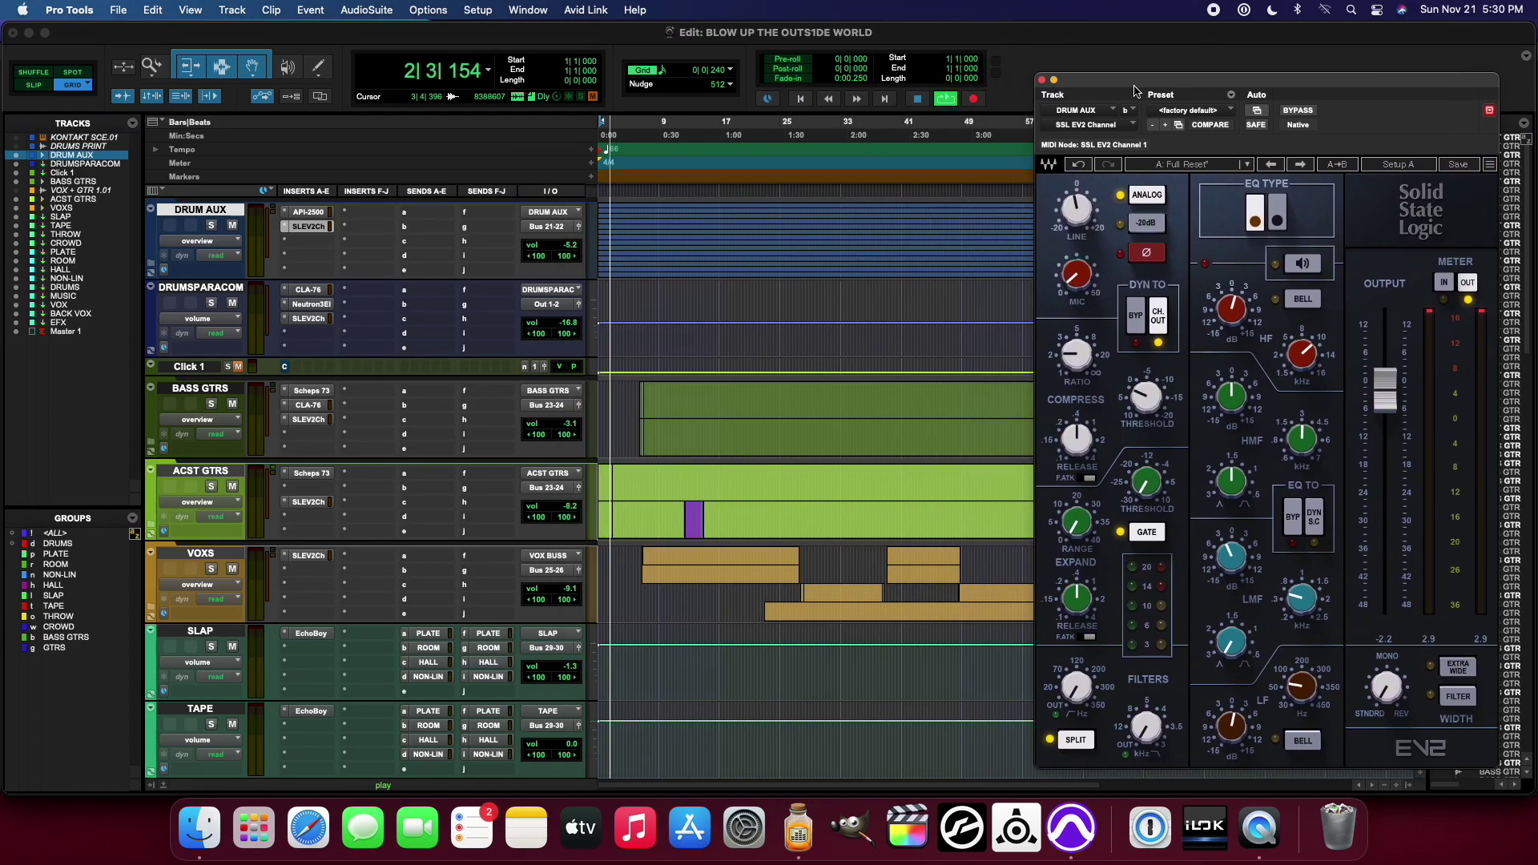
Step: Expand the DRUM AUX folder and show the SSL EV2 Channels of KICK SUM.03 and KICK SUB.03 beside the DRUM AUX one
left_click(151, 261)
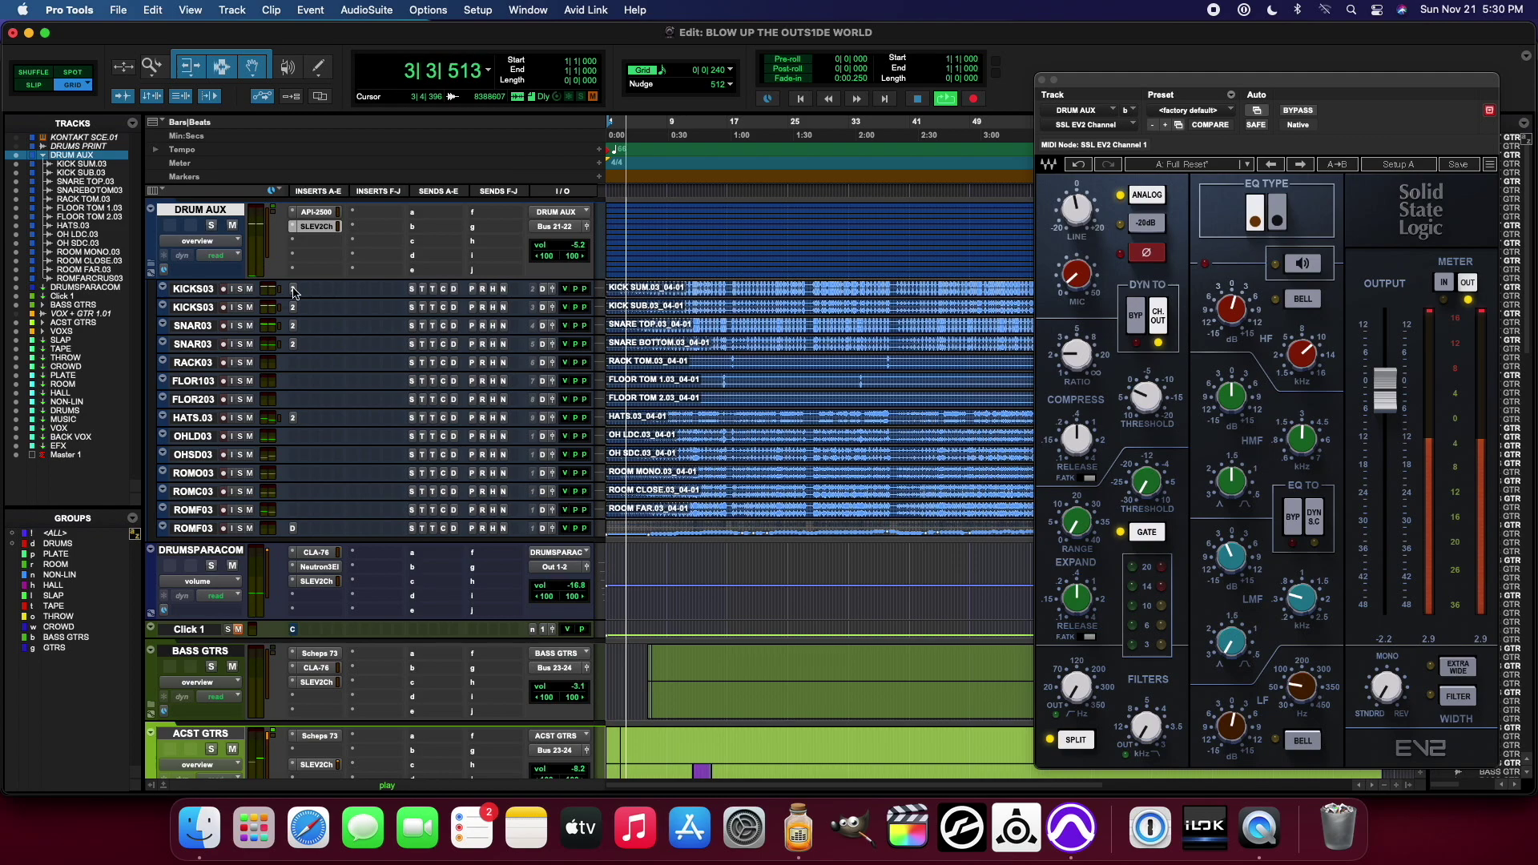
left_click(316, 290)
left_click_drag(358, 24, 295, 319)
left_click(293, 307)
left_click_drag(390, 28, 947, 82)
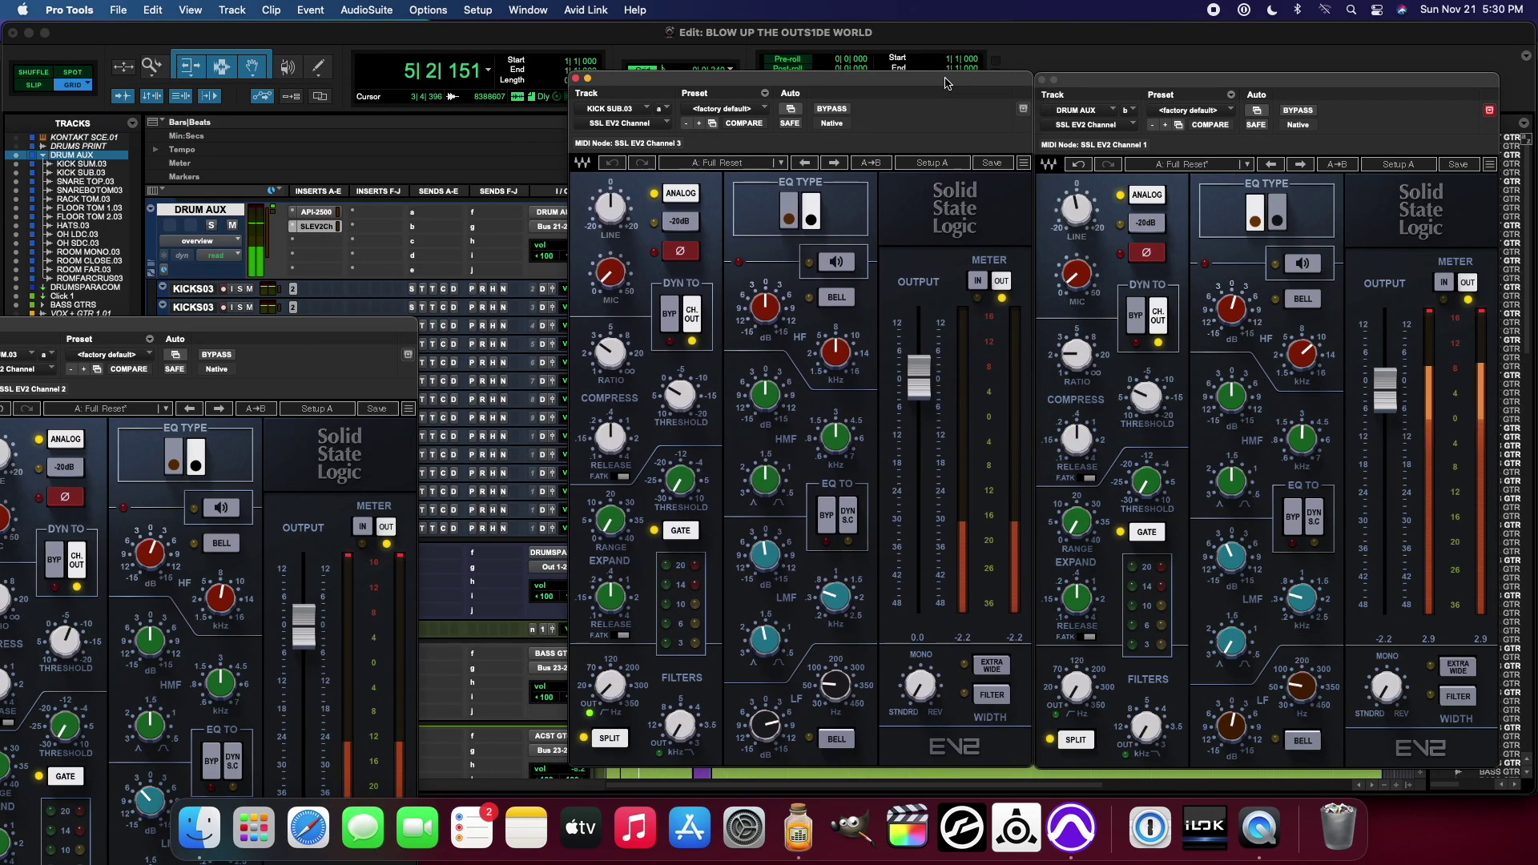
left_click_drag(371, 326, 496, 72)
left_click_drag(633, 85, 613, 77)
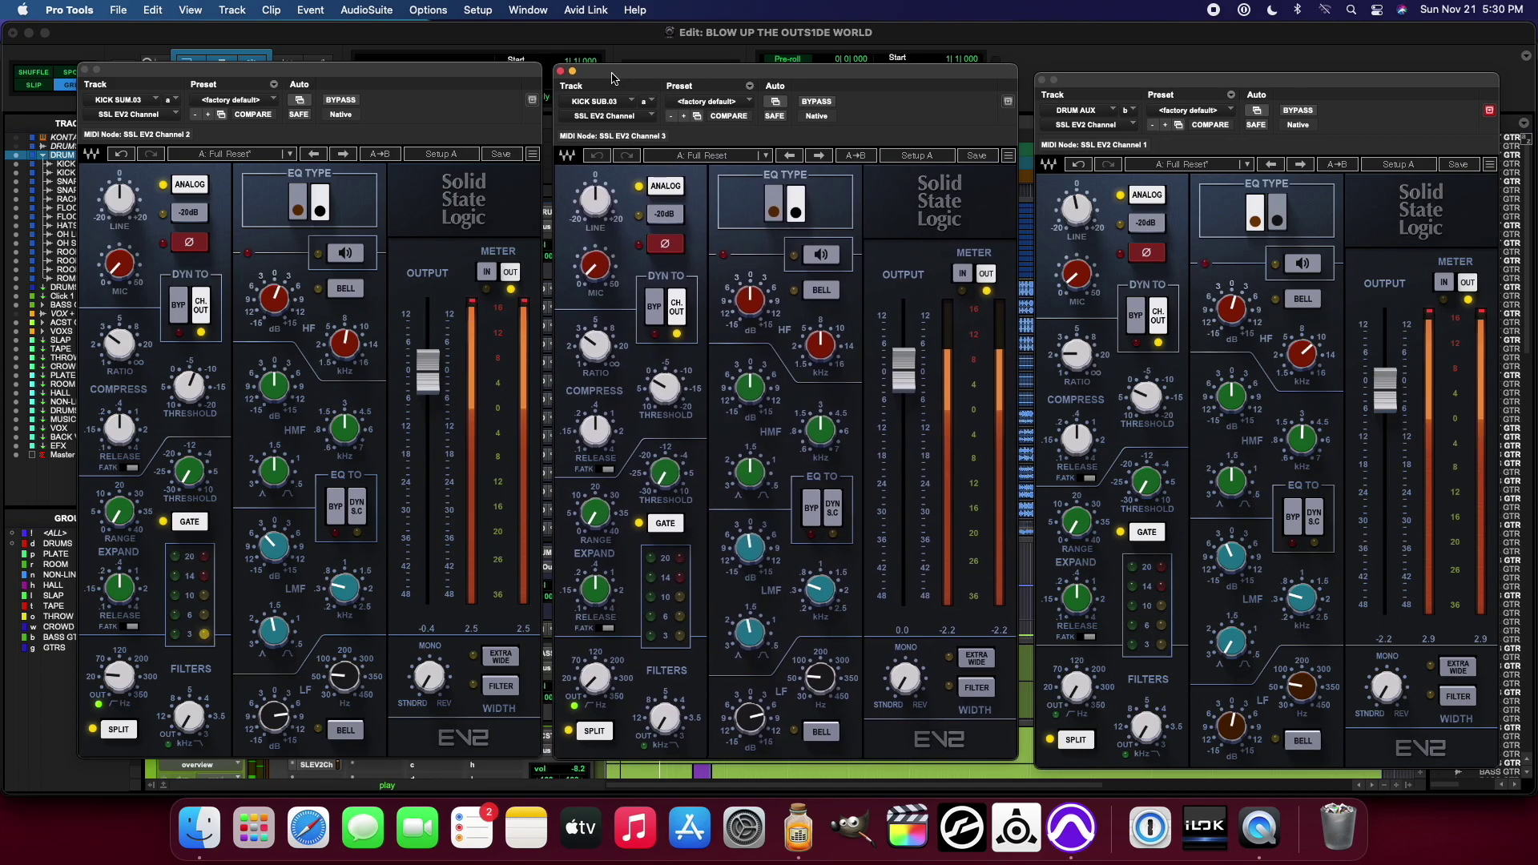
Step: Line up the KICK SUM.03, KICK SUB.03 and DRUM AUX plug-in windows evenly and compare their settings during playback
left_click_drag(1085, 87, 1081, 77)
left_click_drag(613, 74, 613, 73)
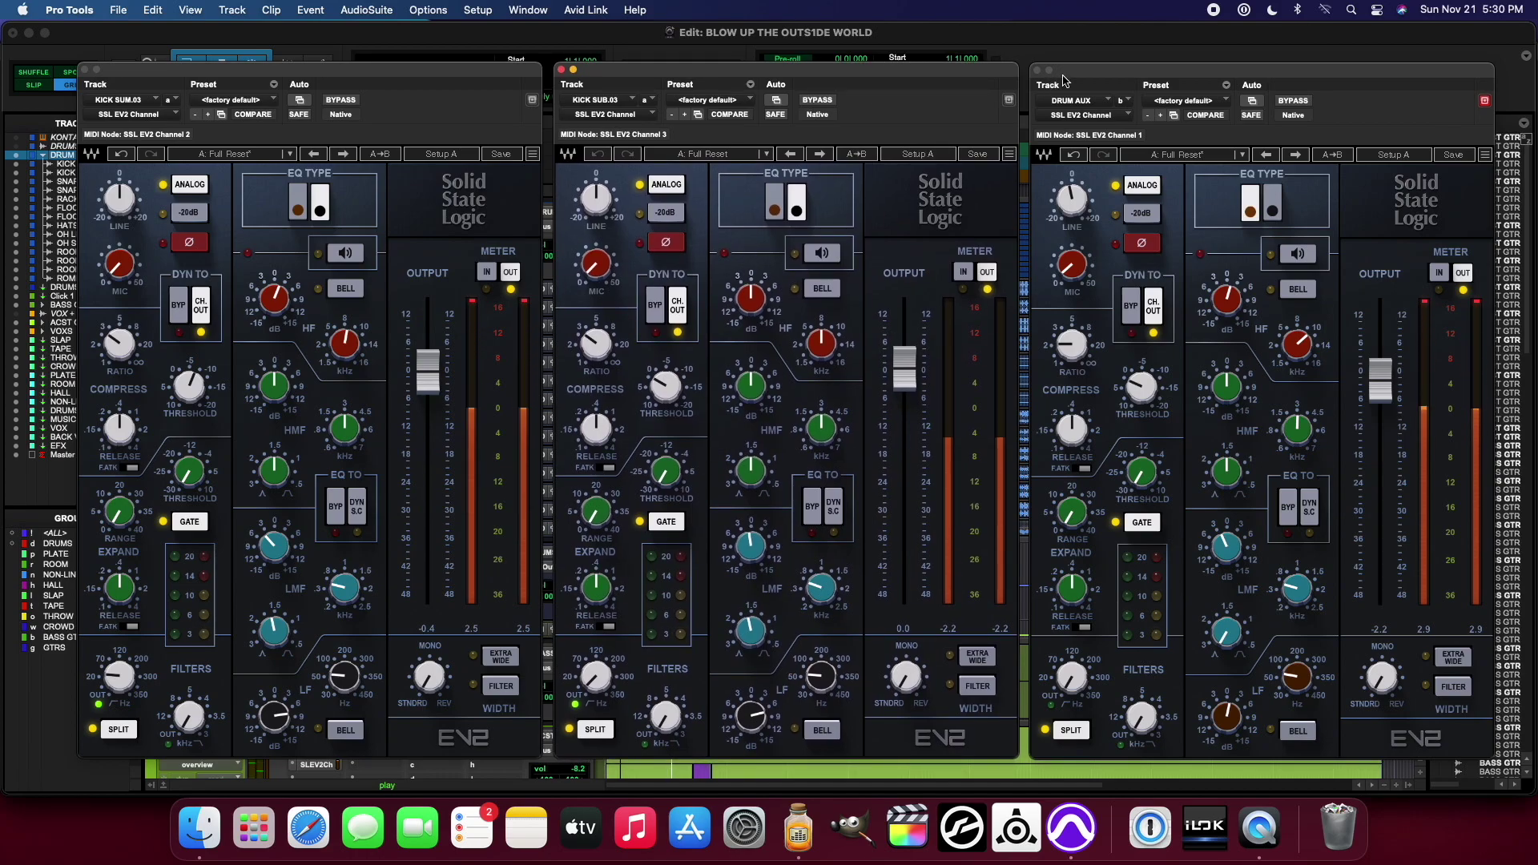
left_click_drag(1076, 75, 1075, 74)
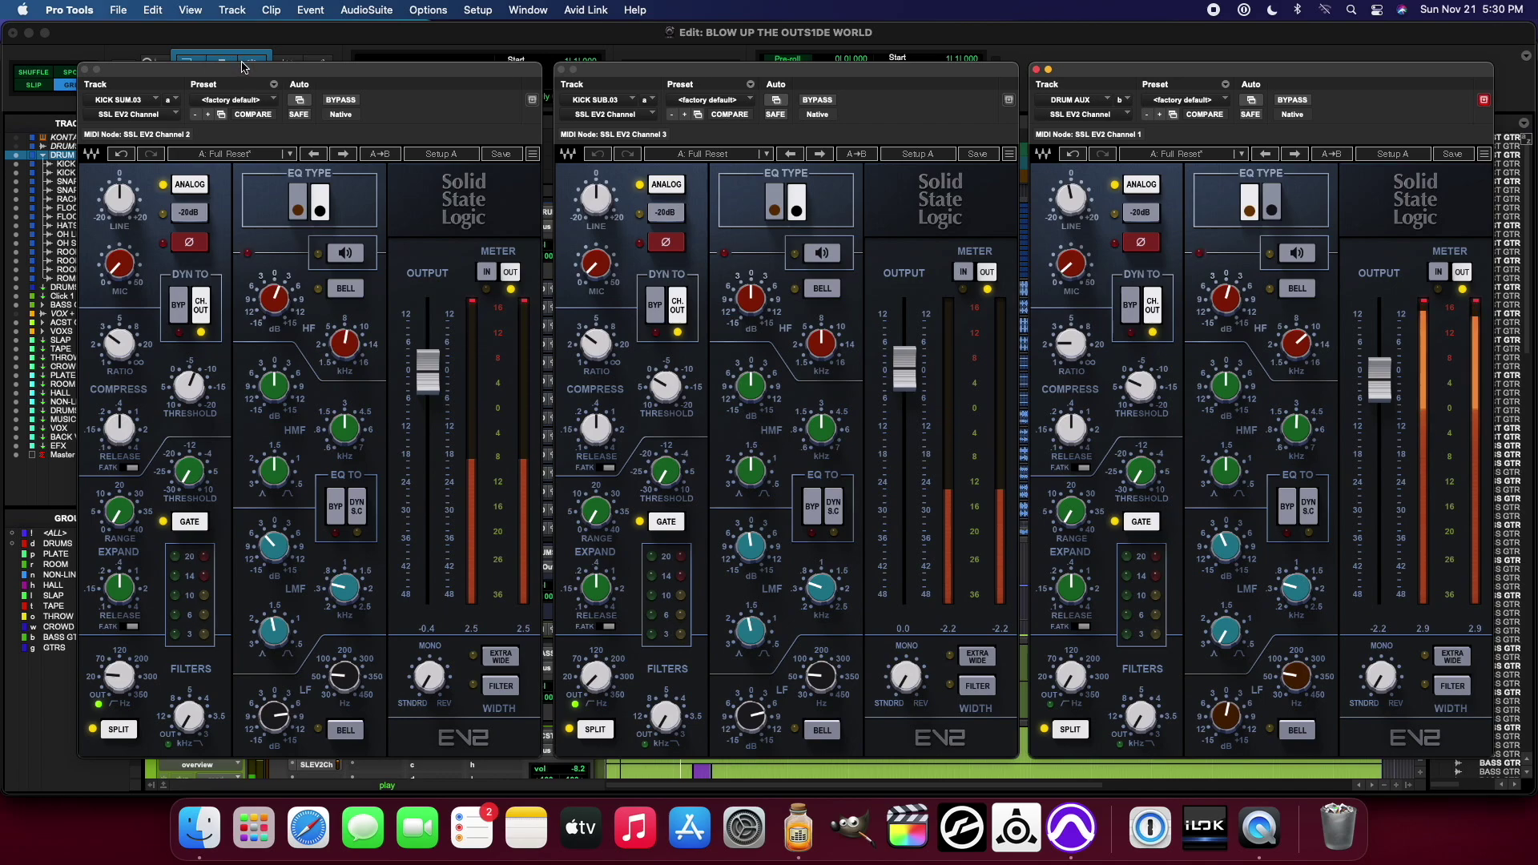
left_click_drag(250, 74, 234, 76)
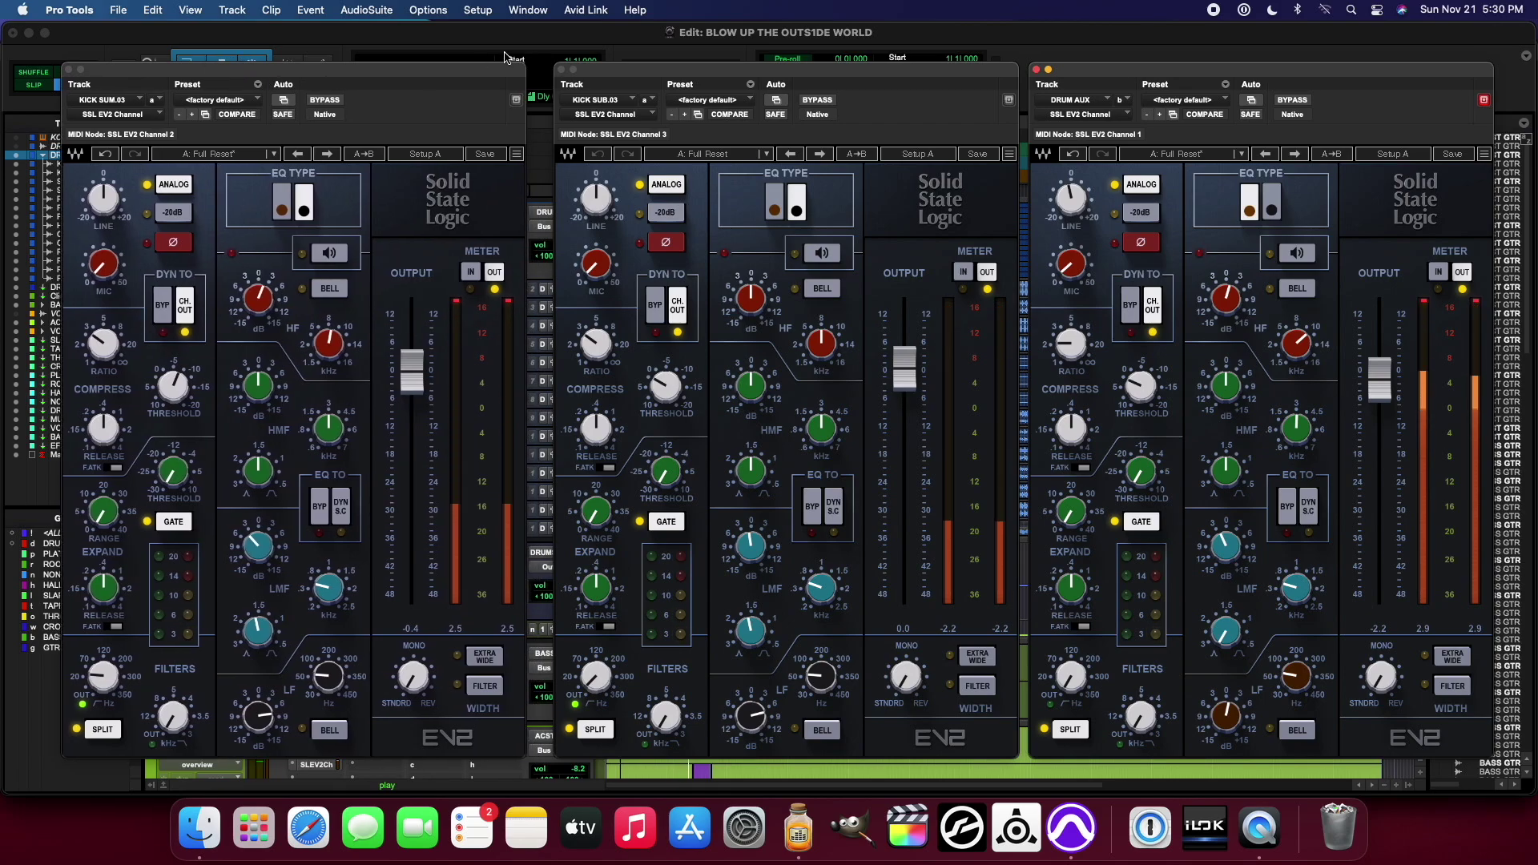
left_click_drag(664, 77, 657, 78)
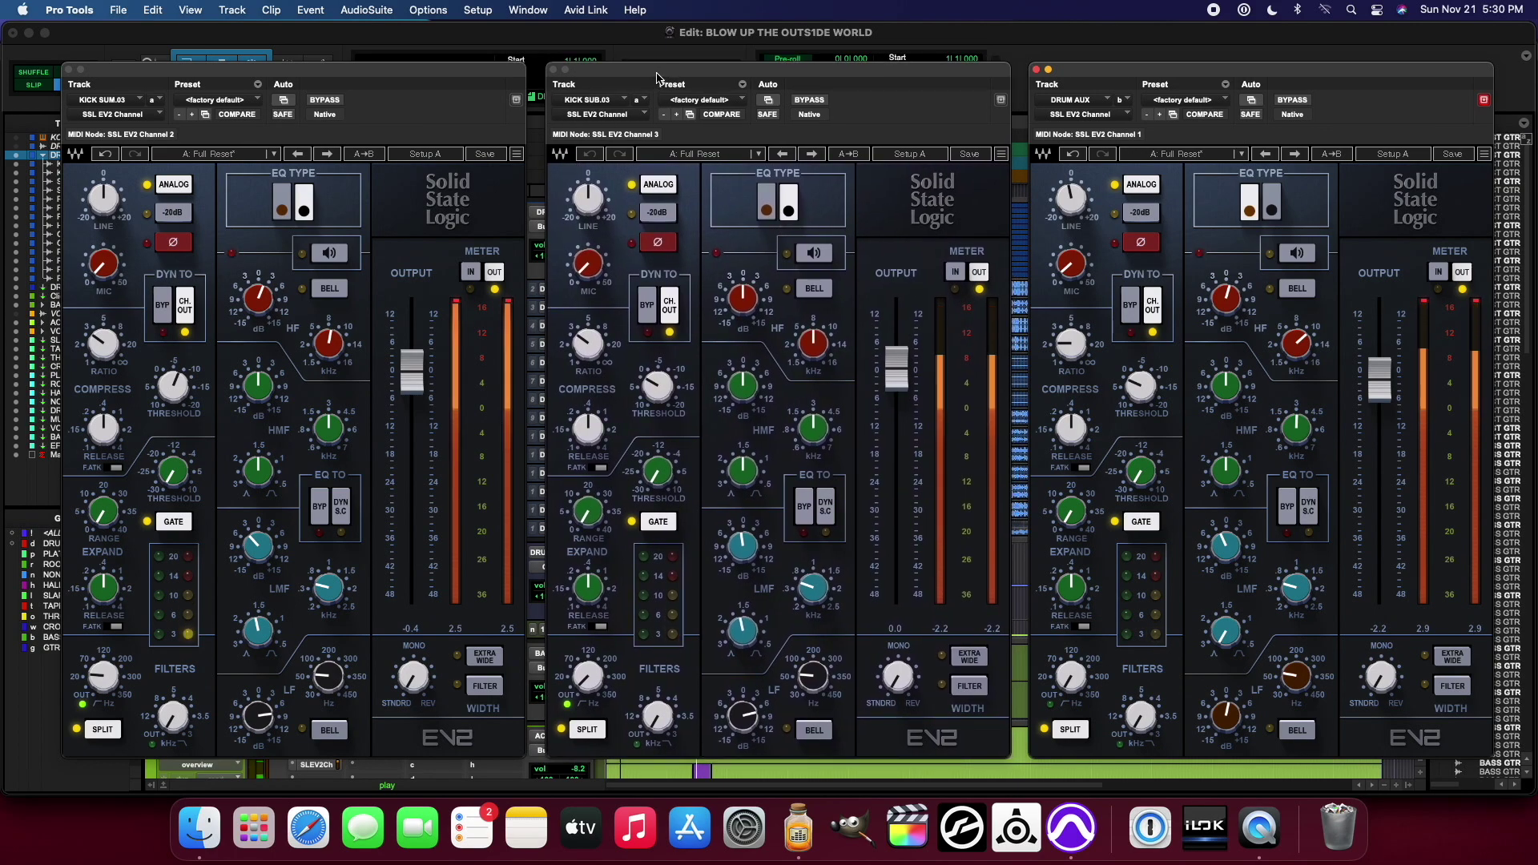
left_click(270, 81)
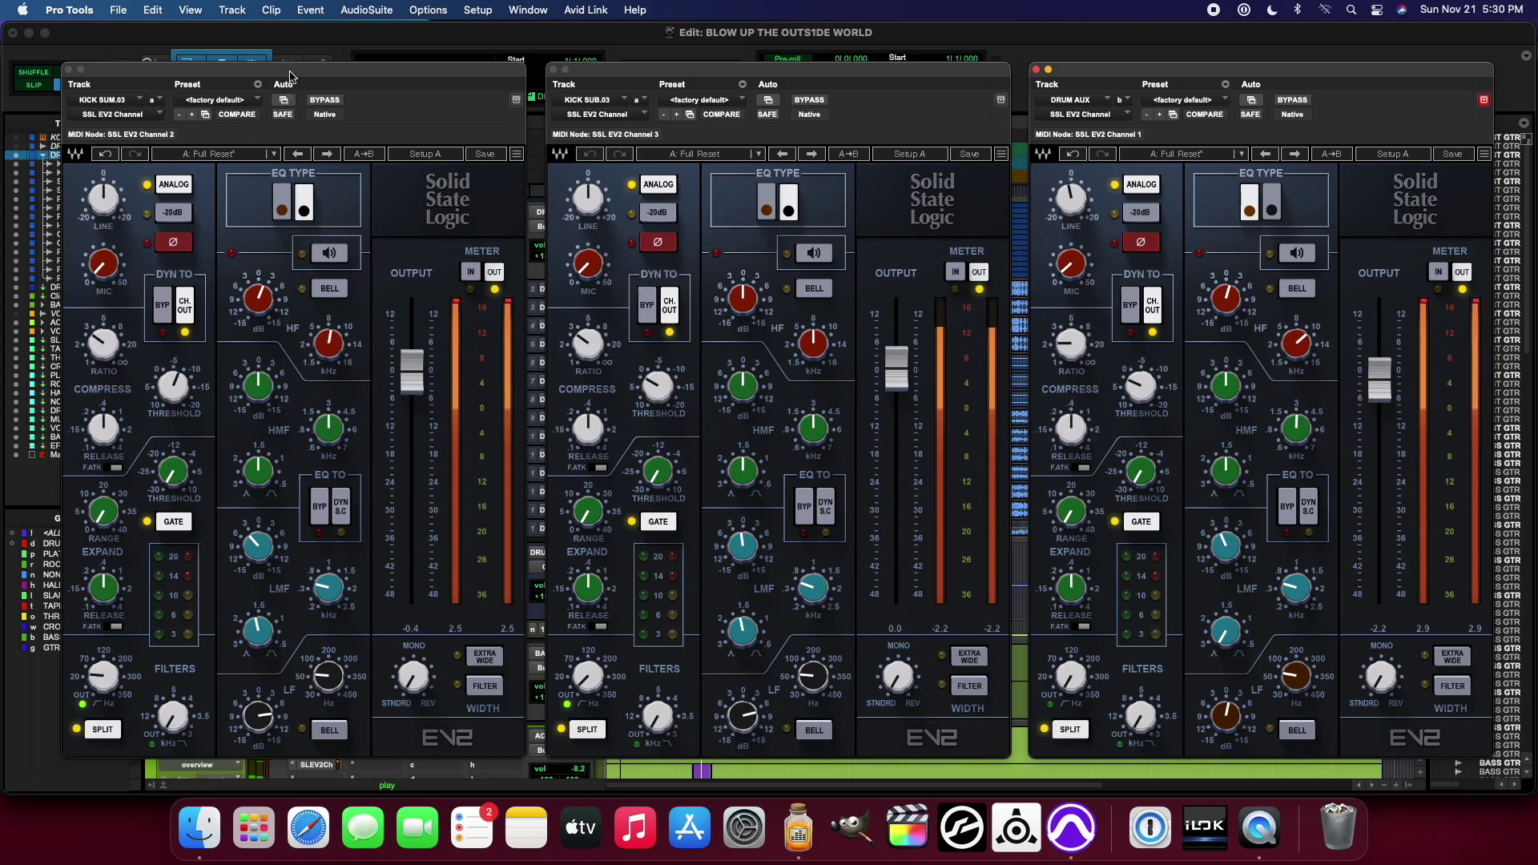
left_click_drag(867, 75, 862, 75)
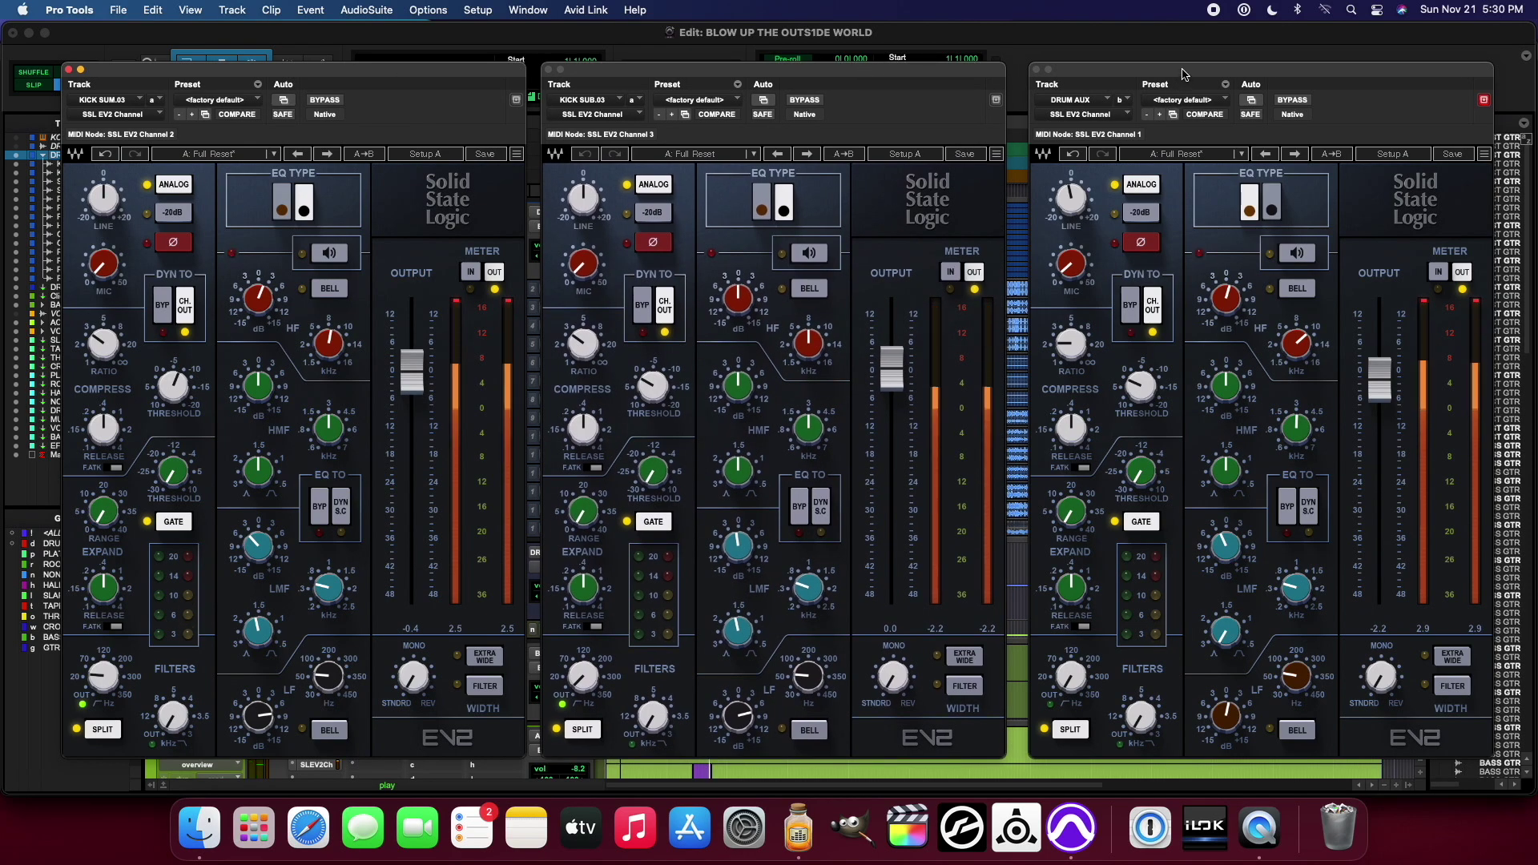
left_click_drag(1173, 75, 1168, 75)
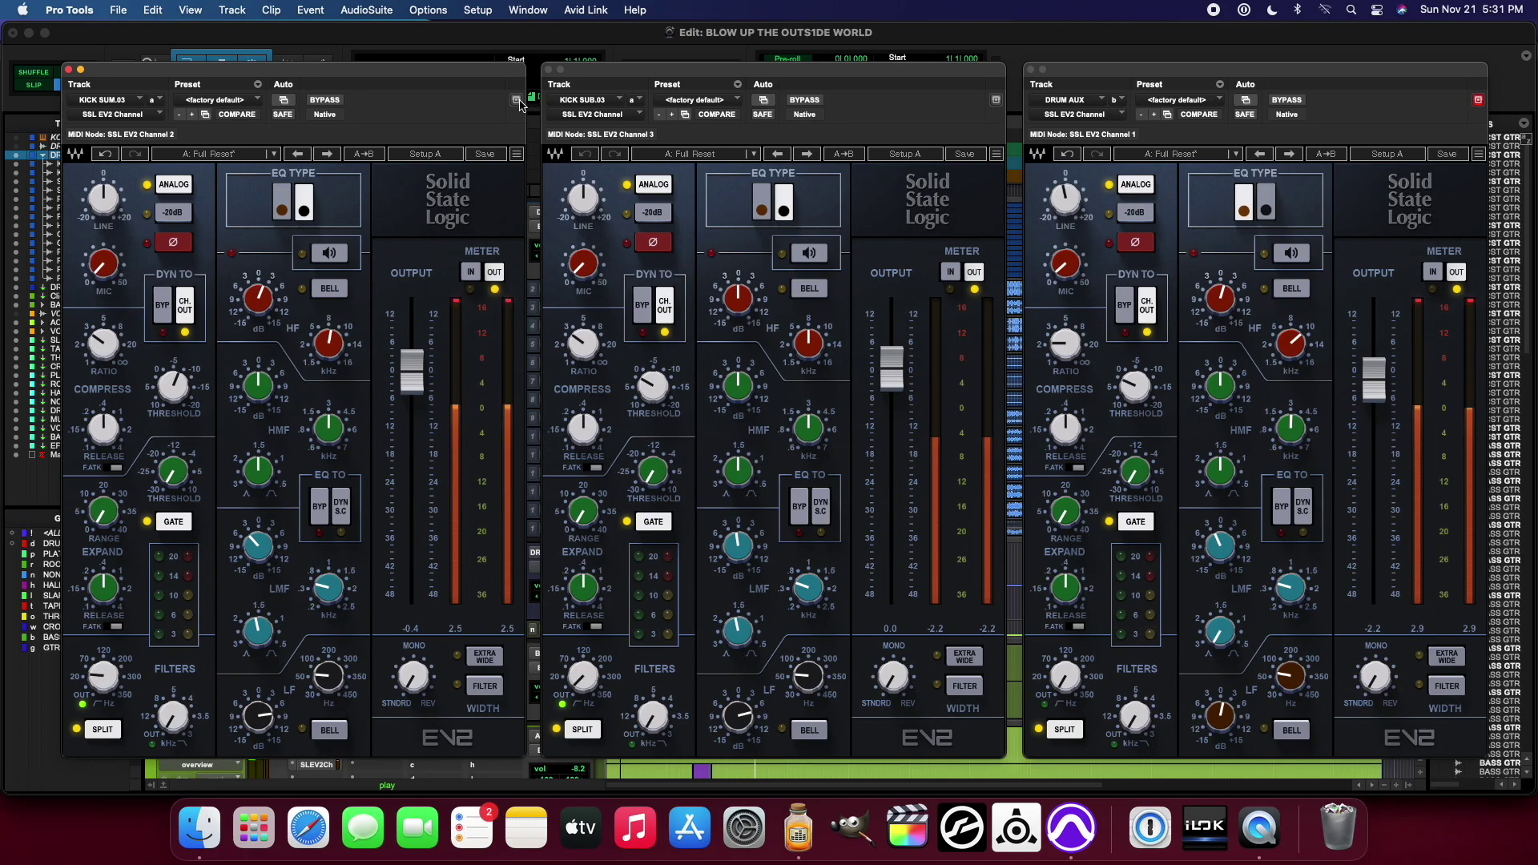
Step: Replace KICK SUB.03's SSL EV2 Channel window with SNARE TOP.03's, compare it beside KICK SUM.03 and DRUM AUX, and close all three
left_click(549, 70)
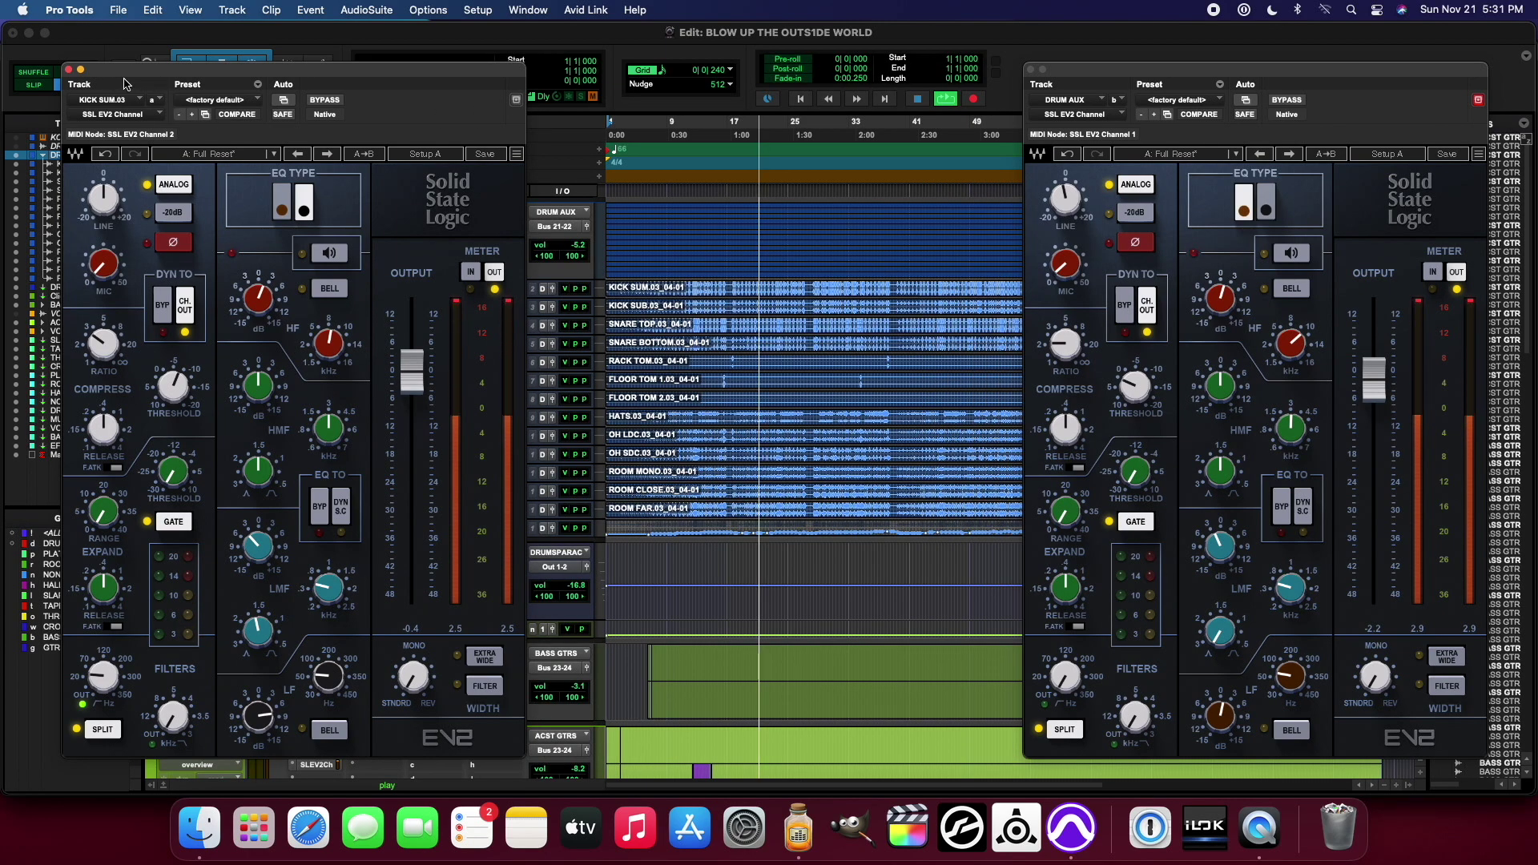
left_click(70, 70)
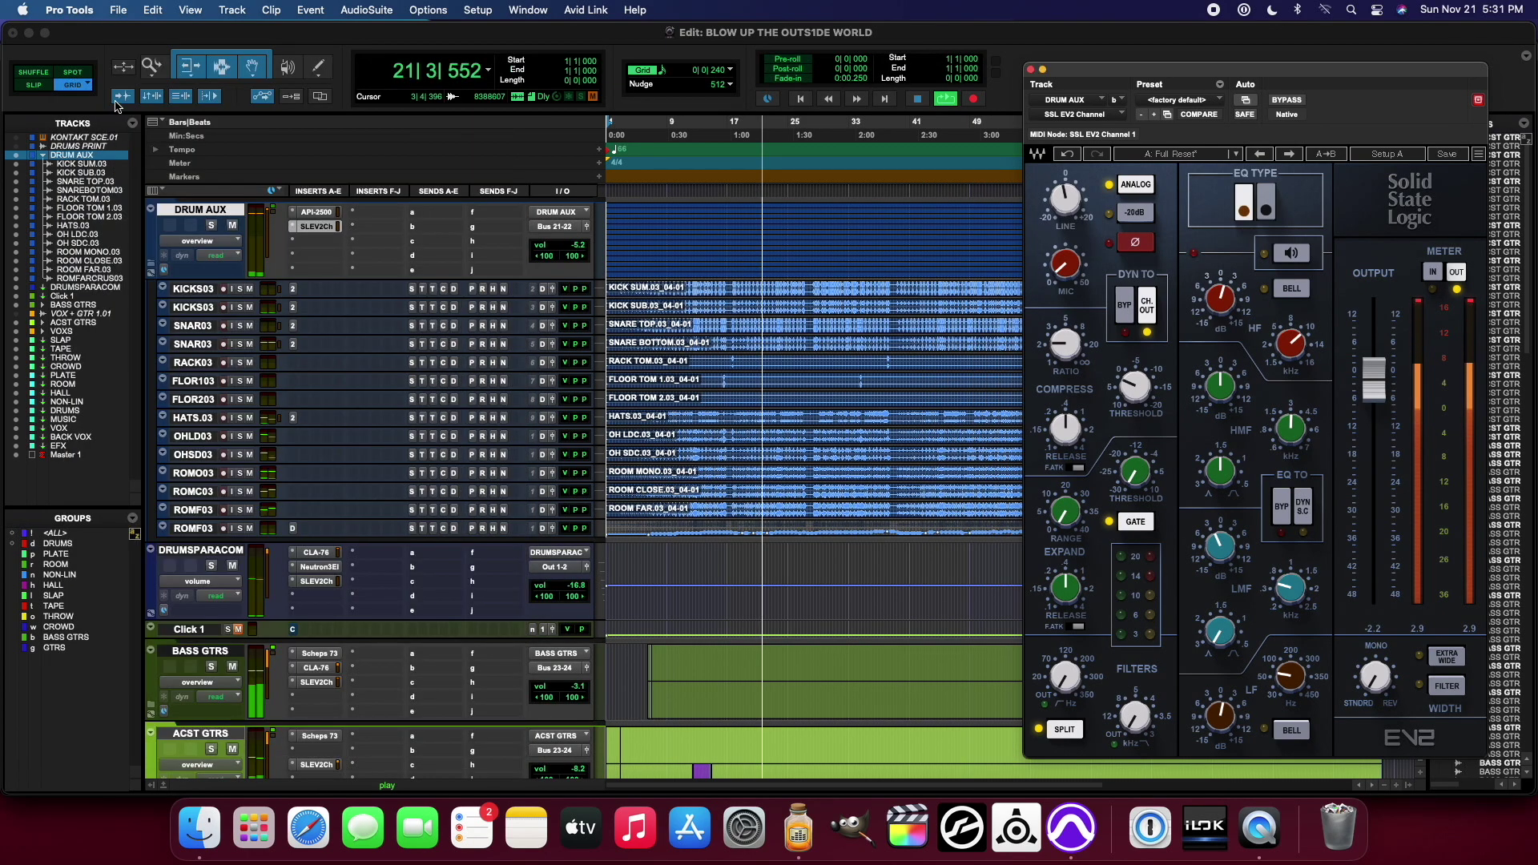
left_click(293, 289)
left_click_drag(240, 28, 289, 393)
left_click(294, 327)
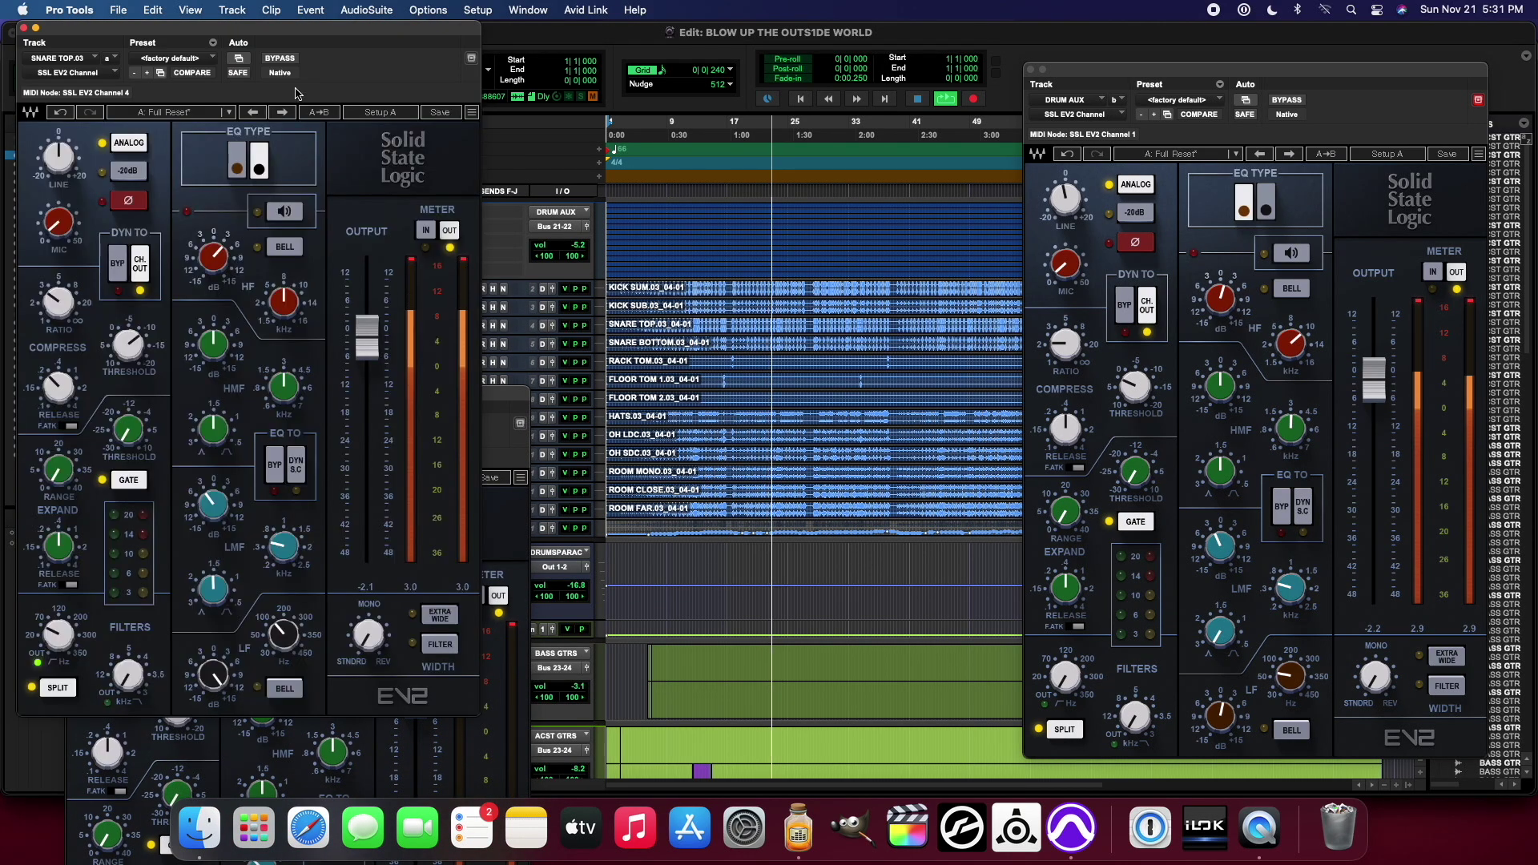
left_click_drag(319, 27, 849, 69)
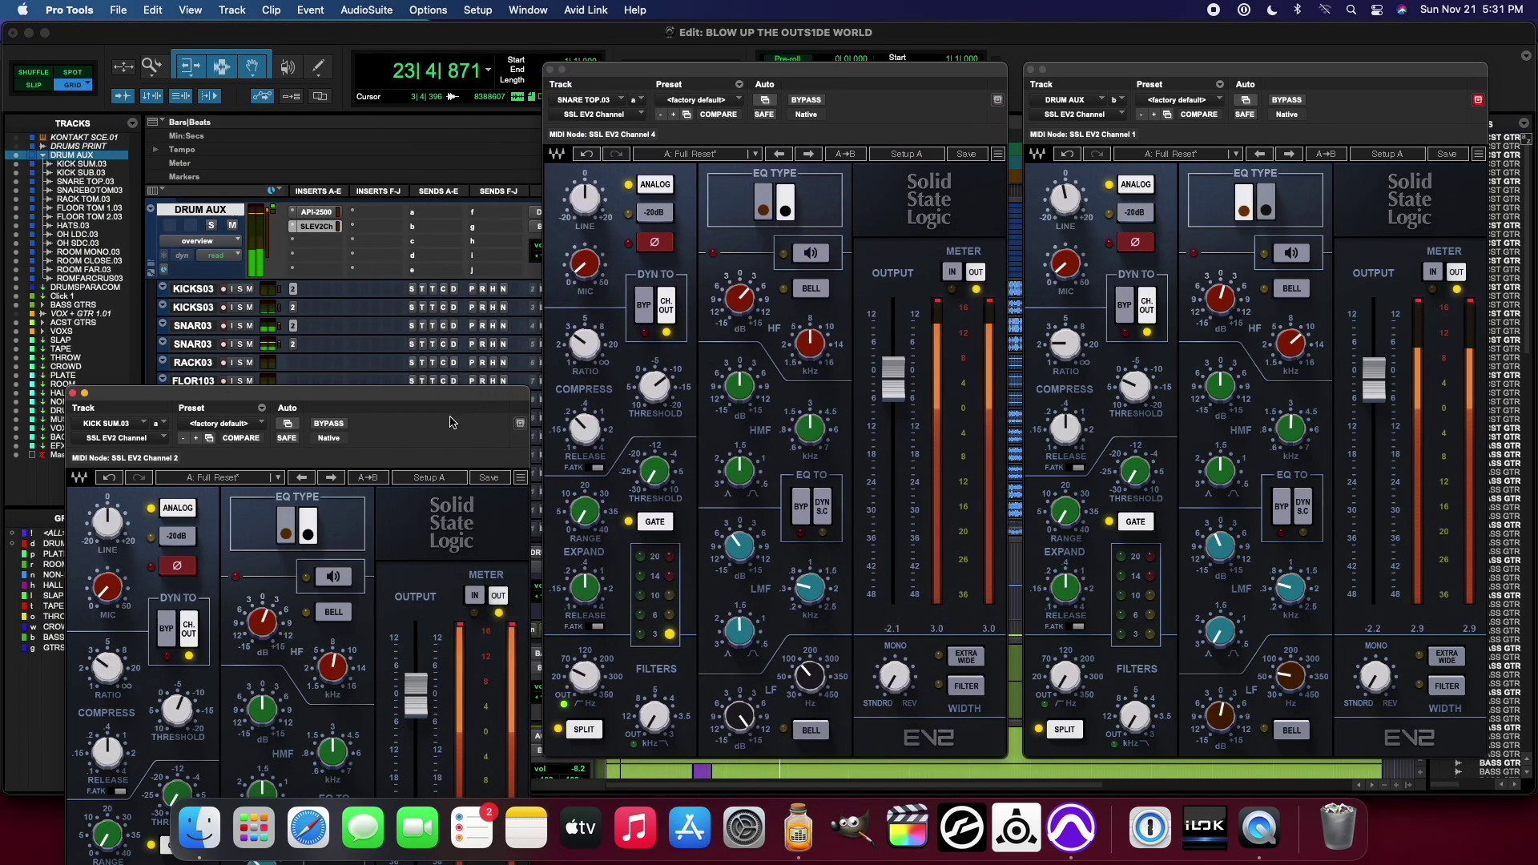
left_click_drag(417, 396, 412, 75)
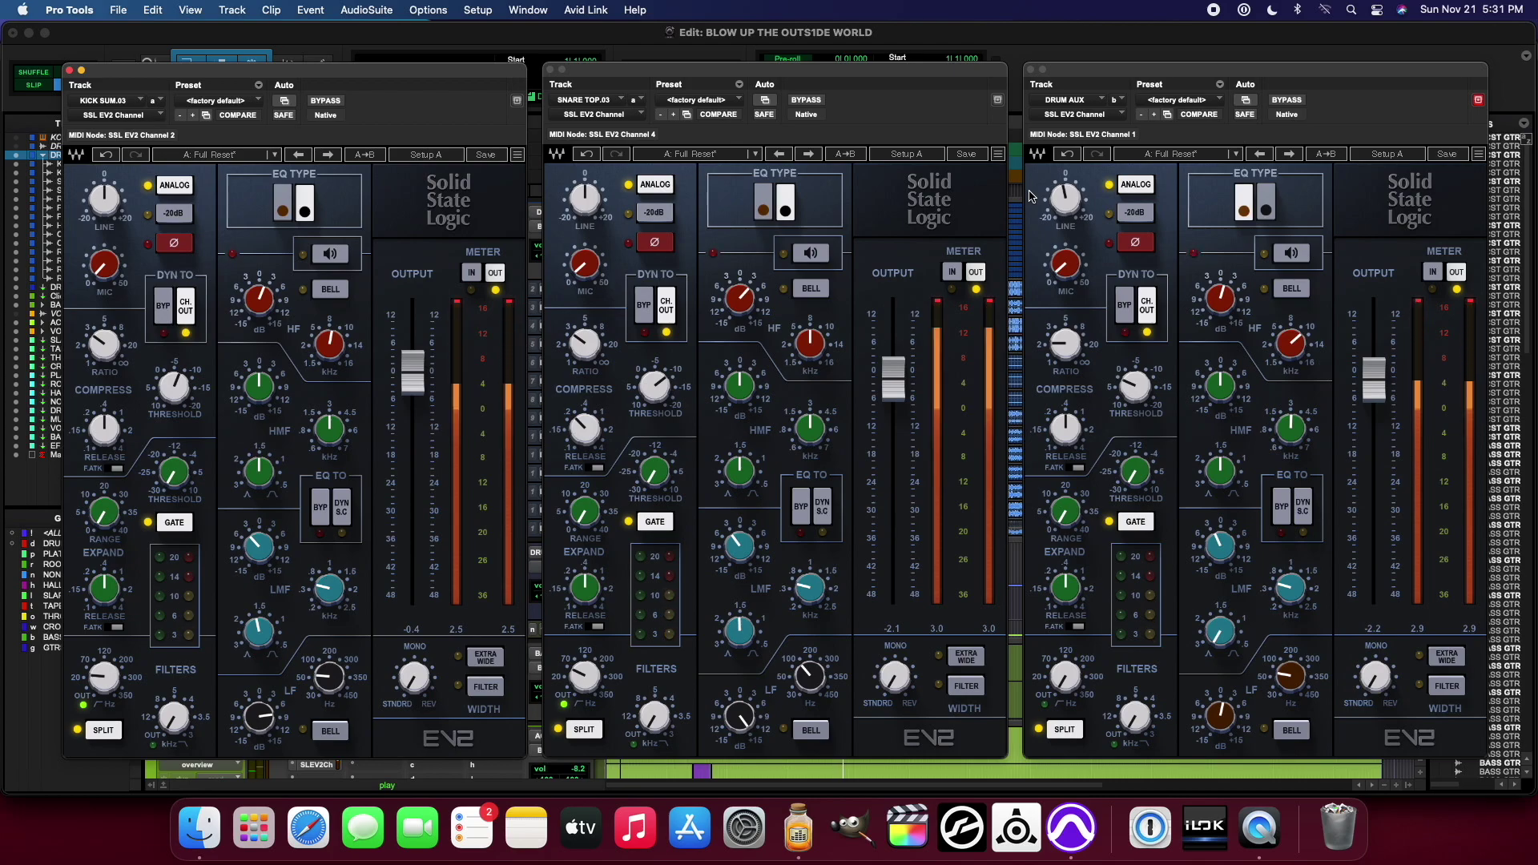
left_click(69, 70)
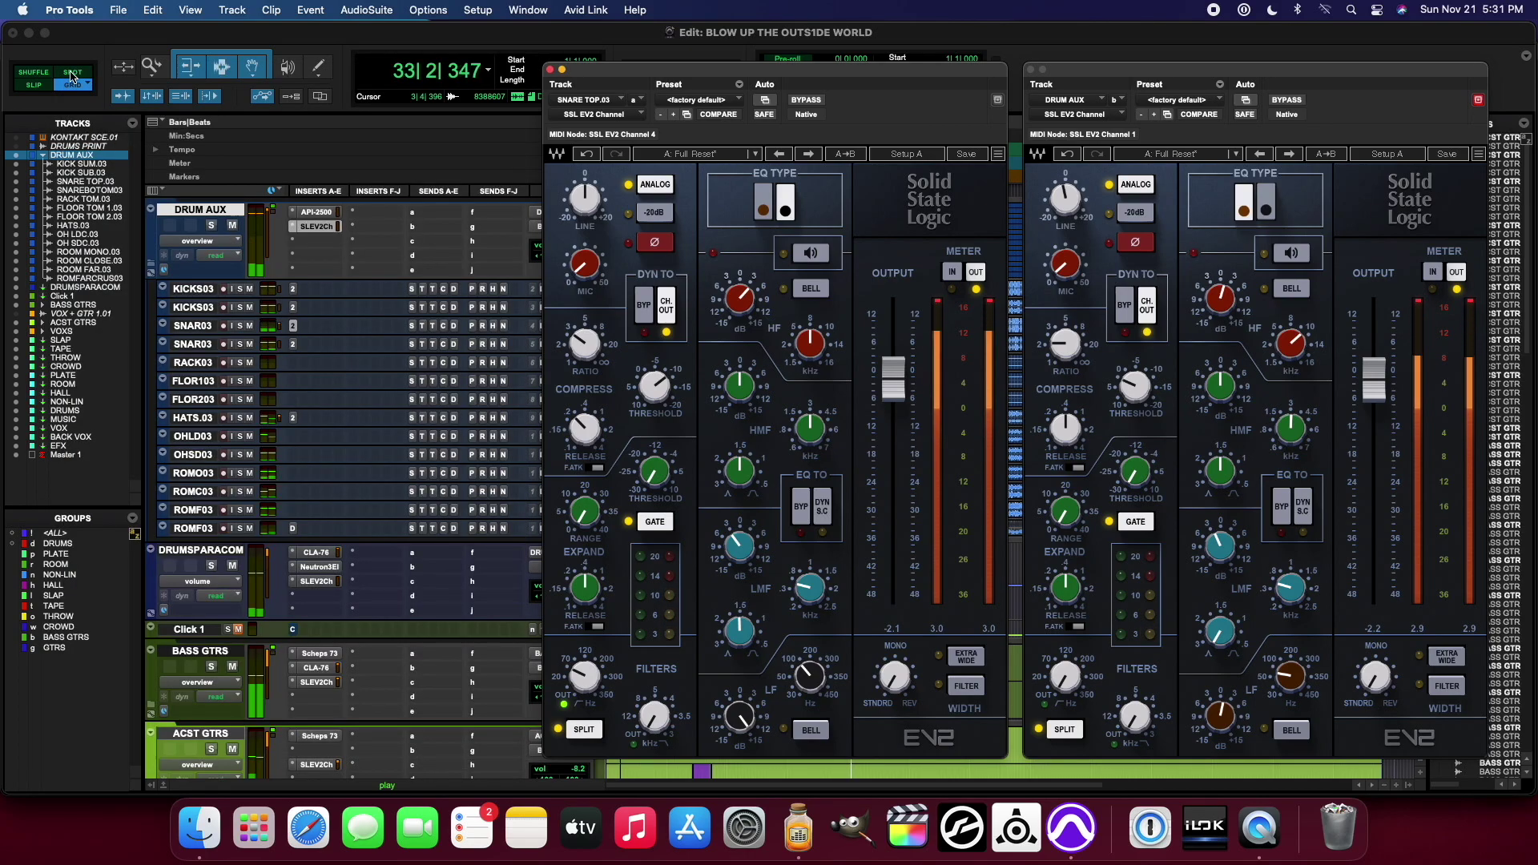
left_click(549, 70)
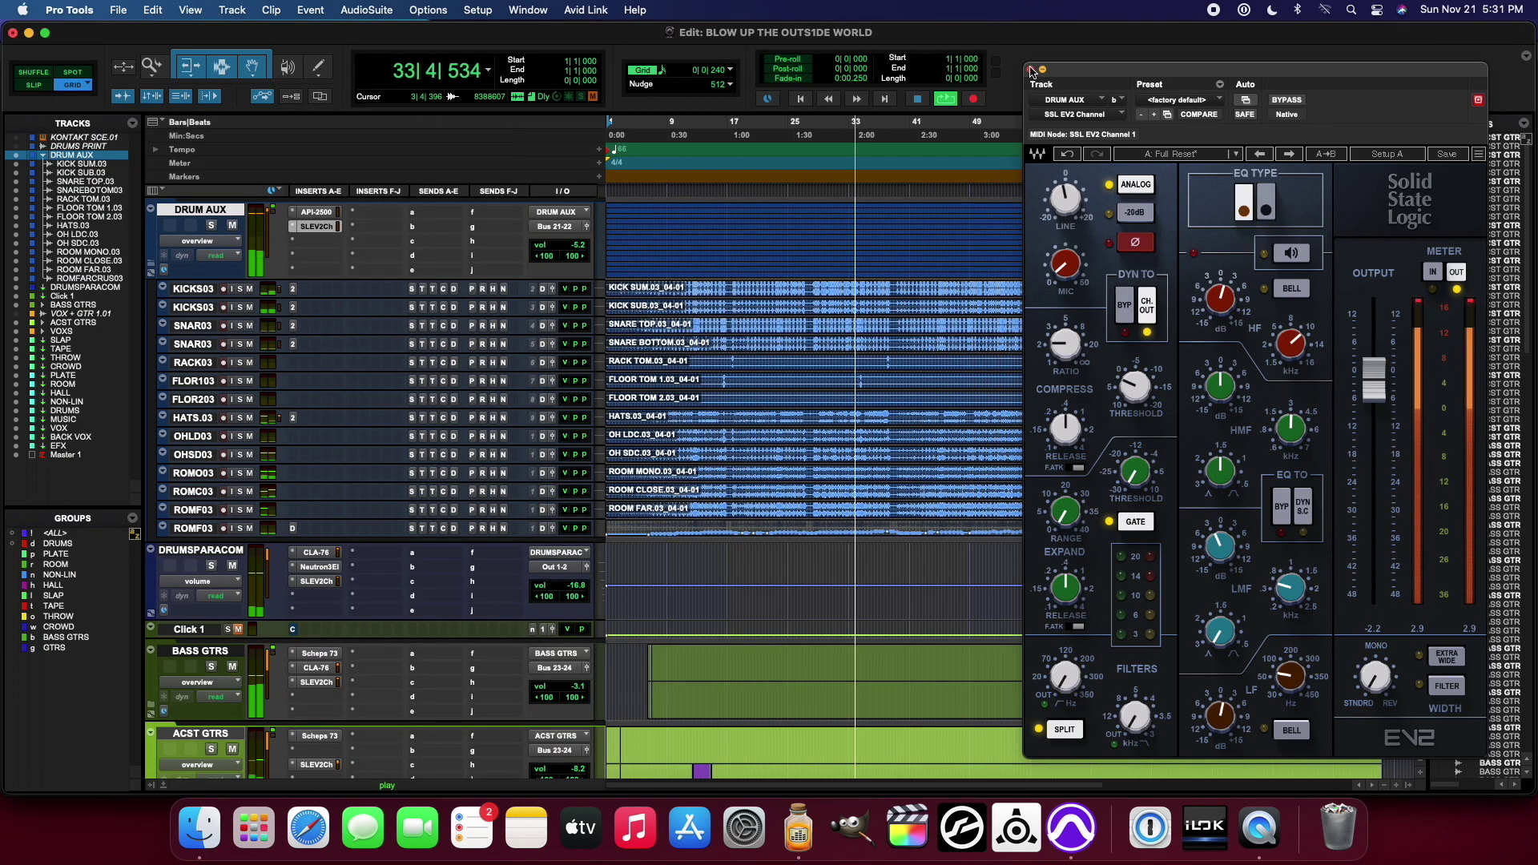
left_click(1031, 71)
Step: Expand the VOXS folder and set the VOX DIST track's volume to -4.7 dB during playback
scroll(234, 390, "down", 5)
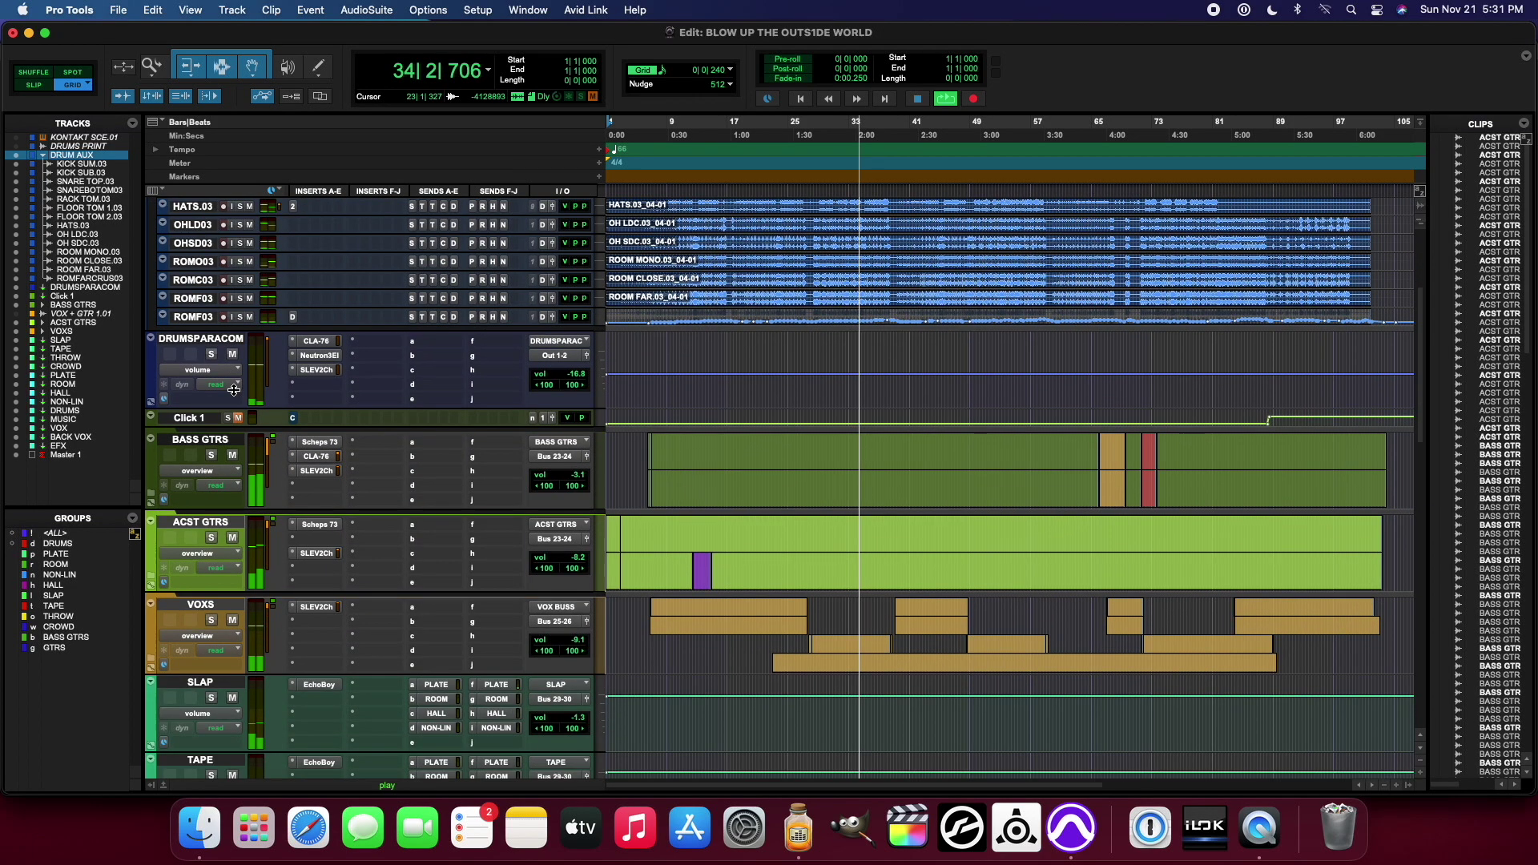
scroll(234, 391, "down", 2)
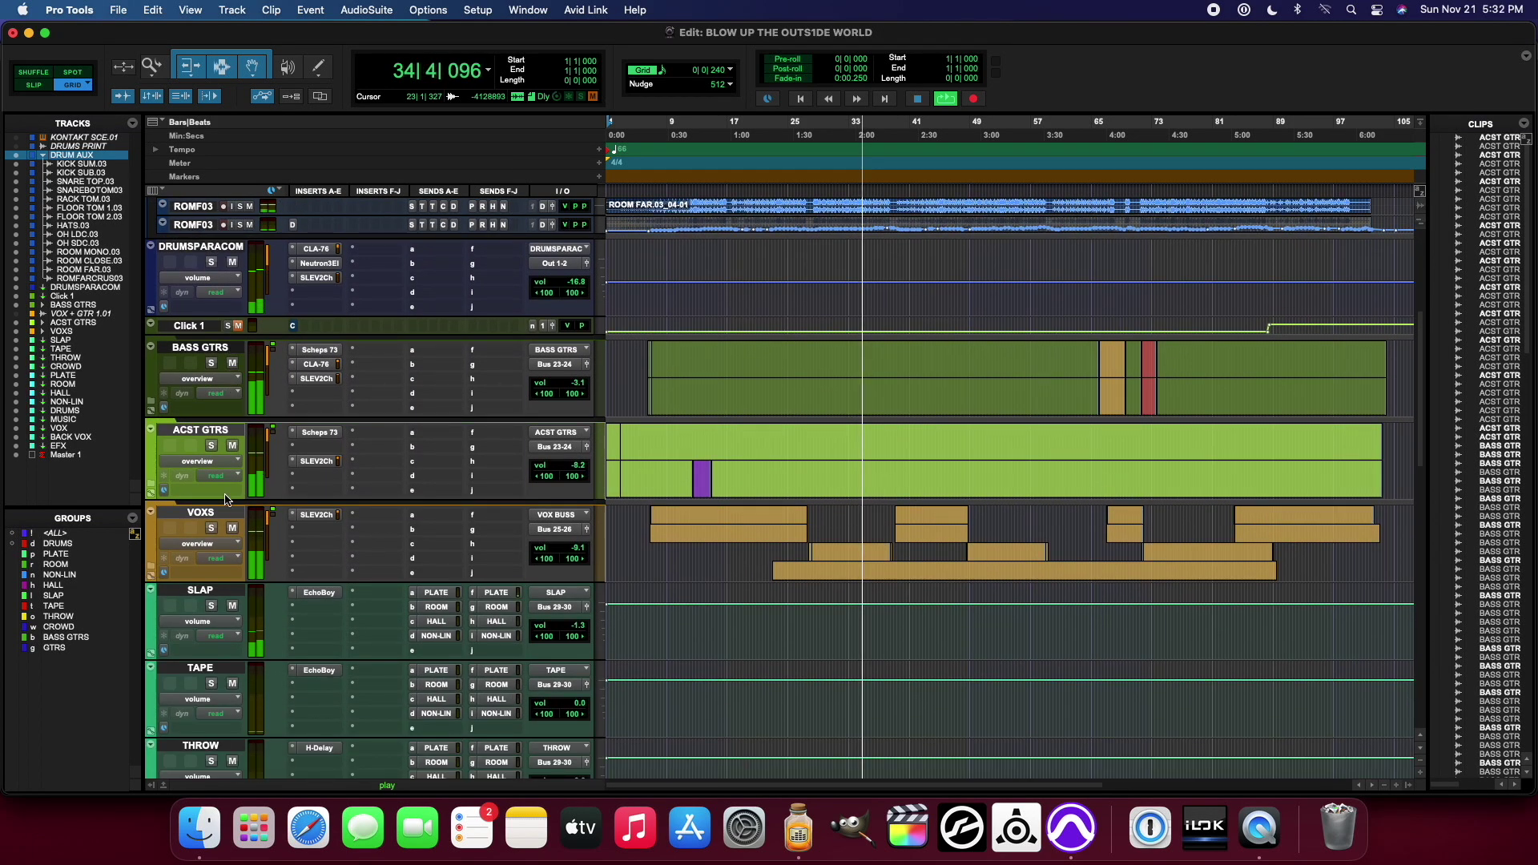
left_click(151, 566)
scroll(332, 420, "down", 7)
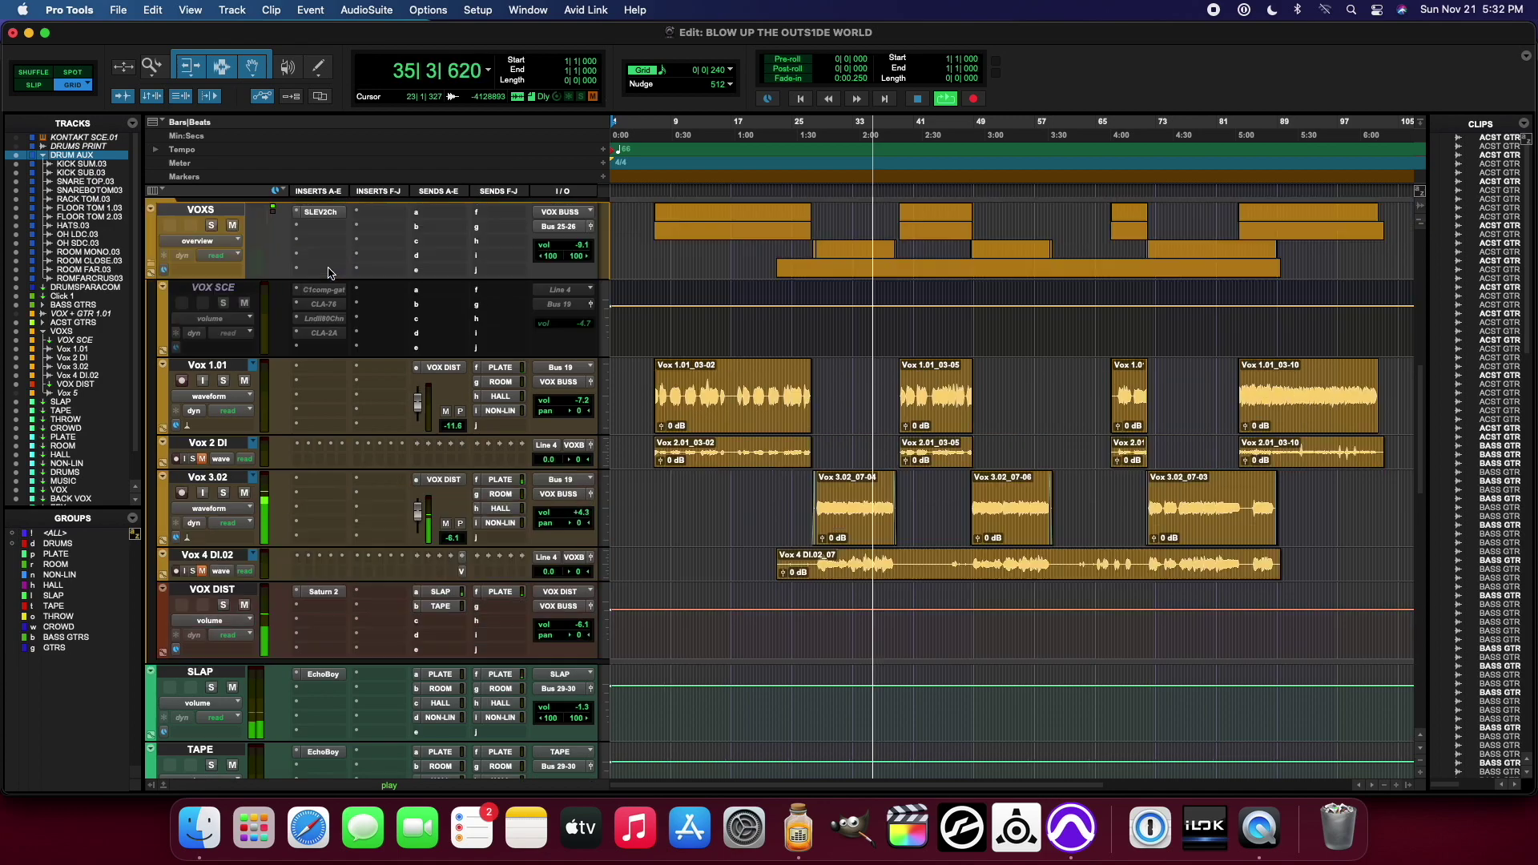
scroll(332, 420, "up", 2)
left_click_drag(574, 625, 575, 621)
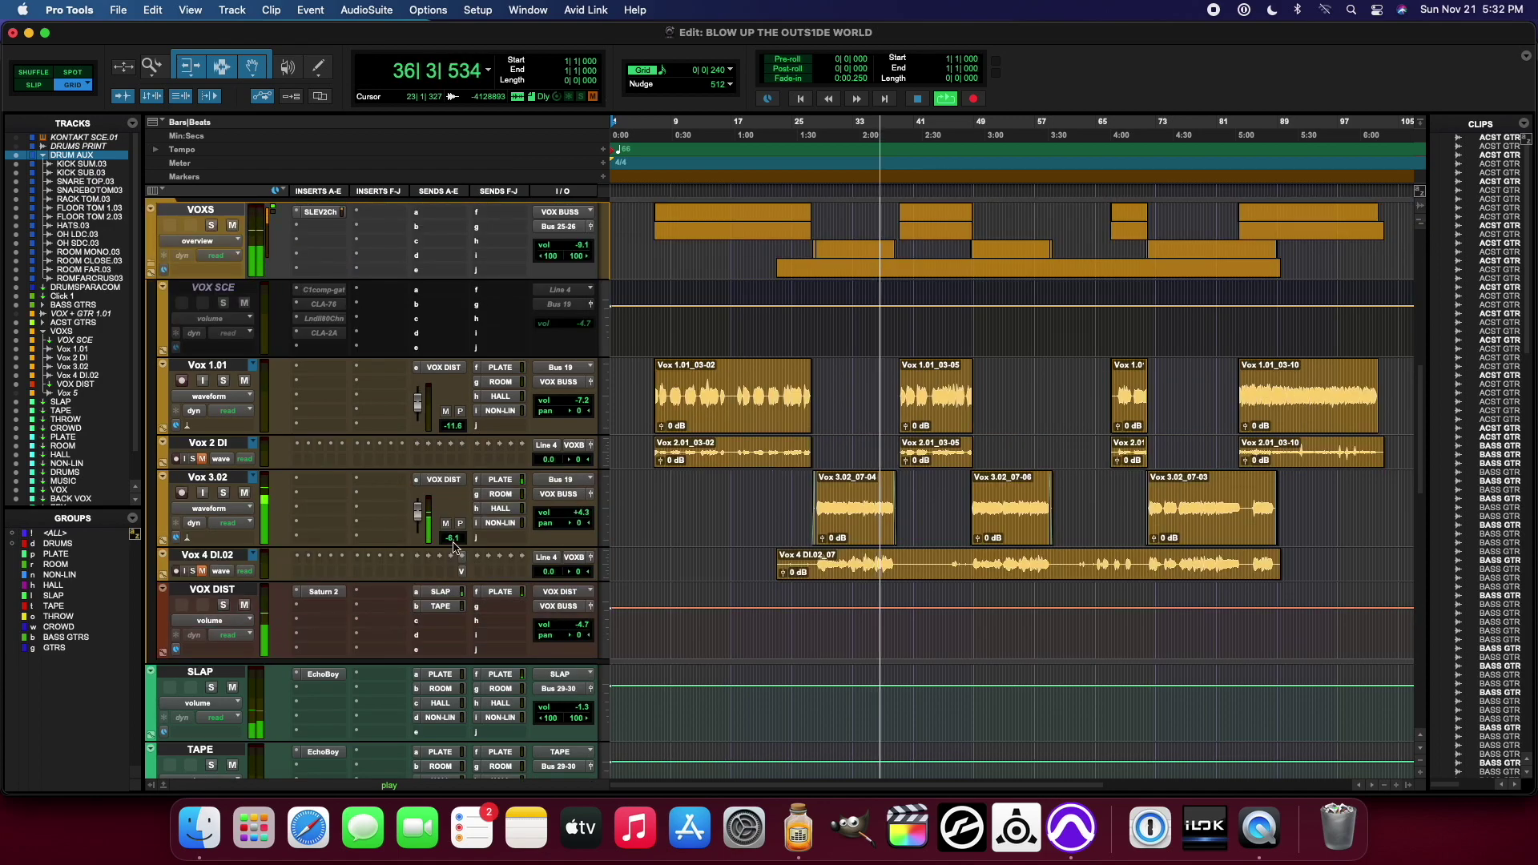
scroll(454, 547, "up", 2)
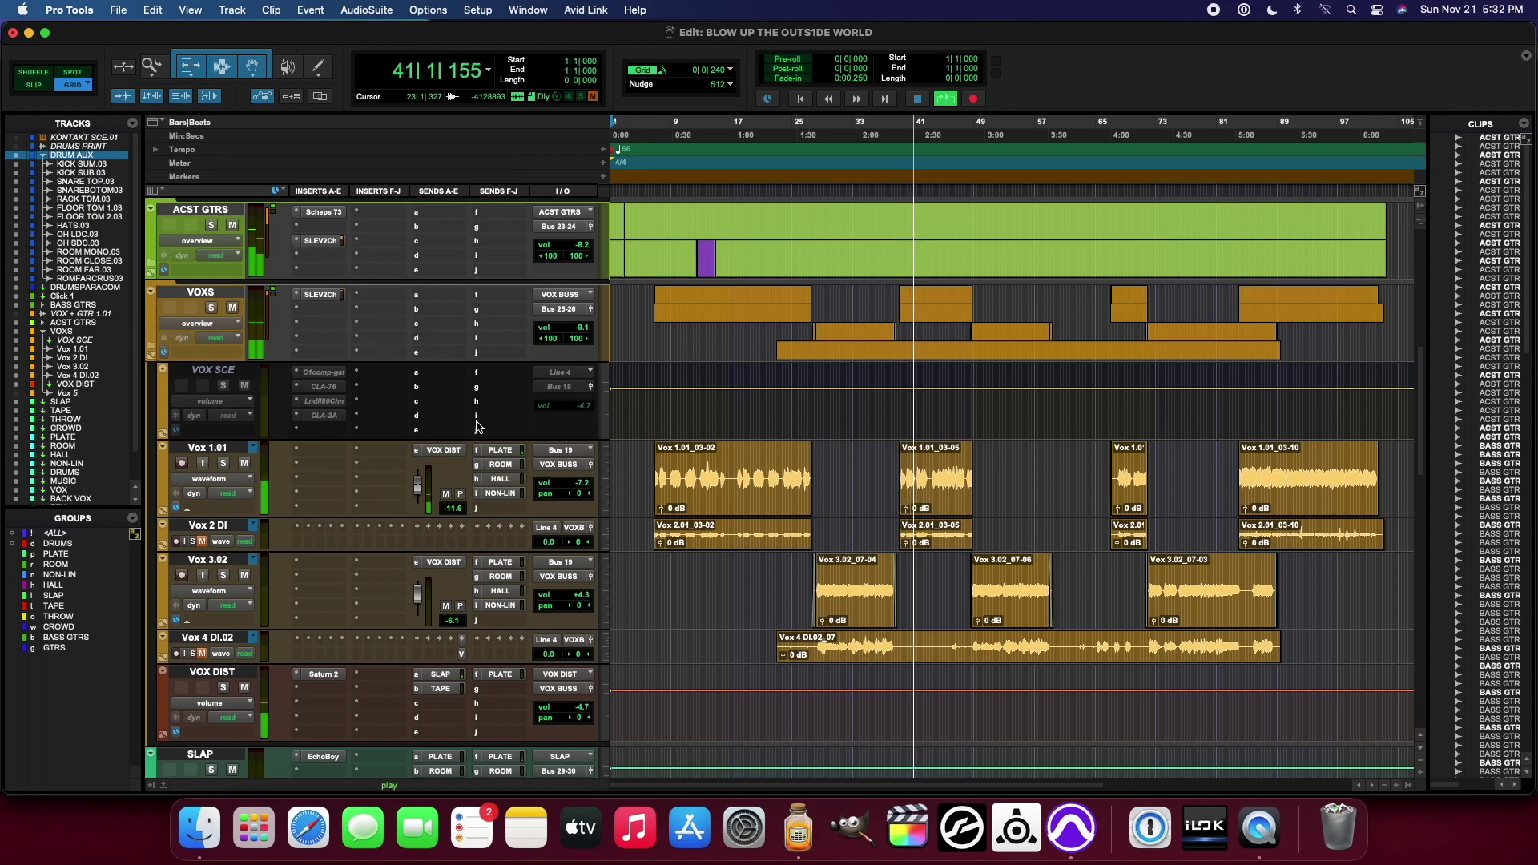
Step: Set the VOX DIST track's volume to -4.5 dB and check its SLAP send level during playback
left_click(569, 711)
left_click_drag(568, 710, 569, 711)
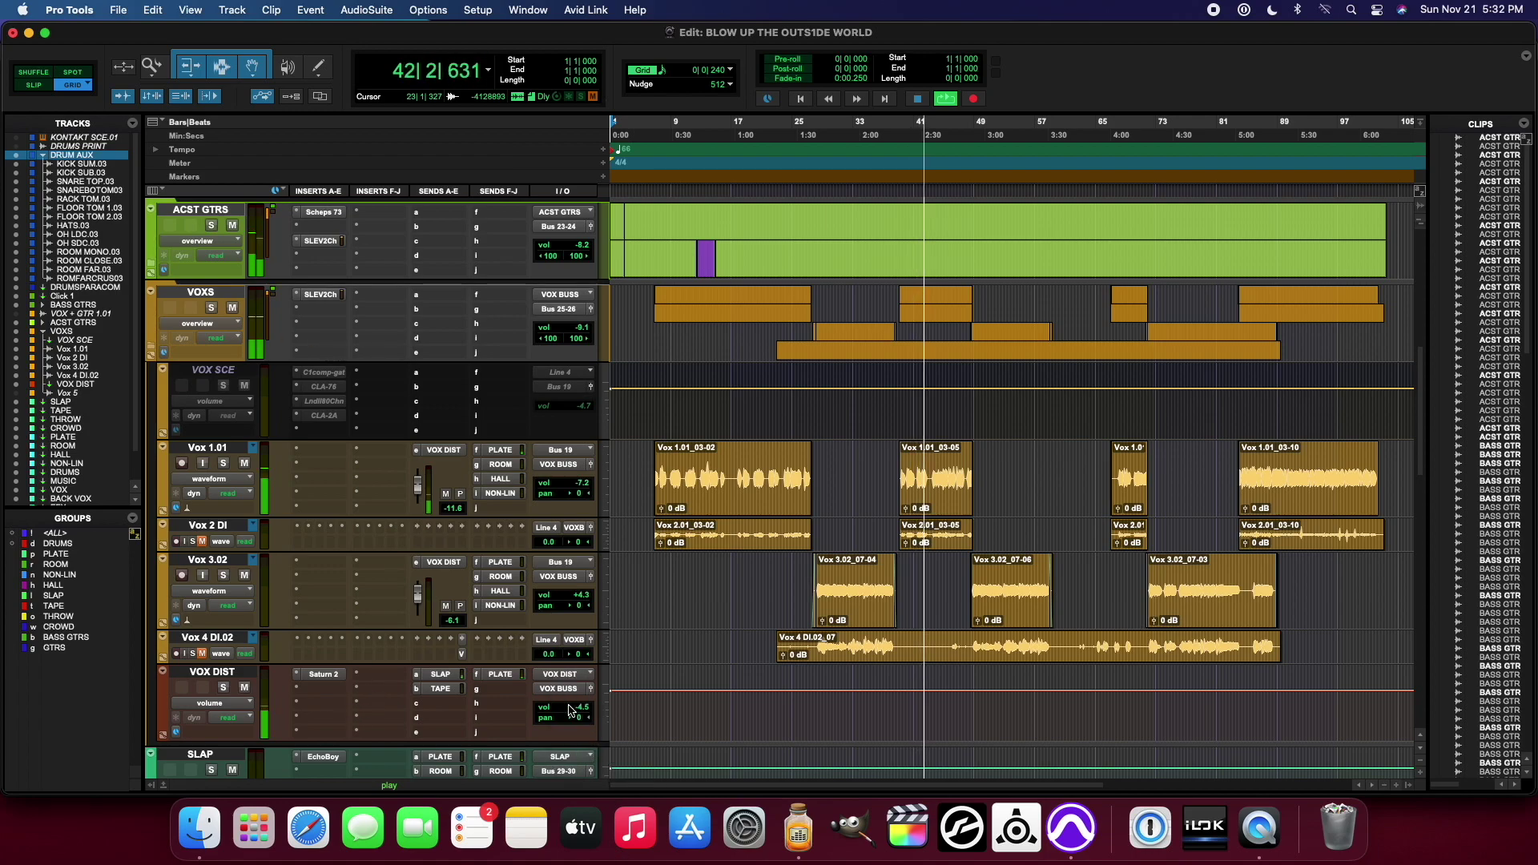
left_click(444, 676)
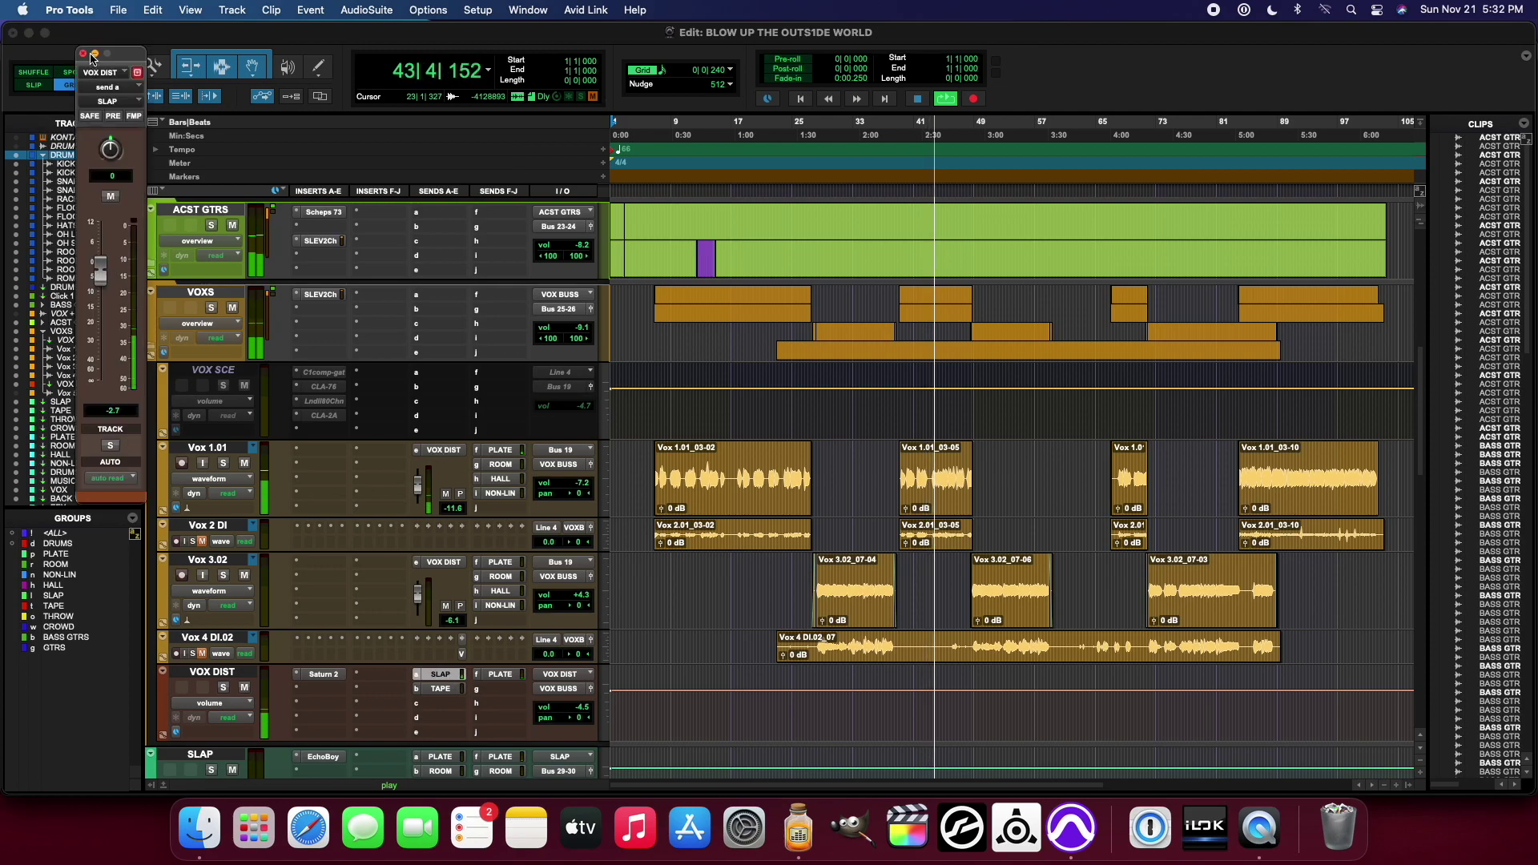
left_click(83, 54)
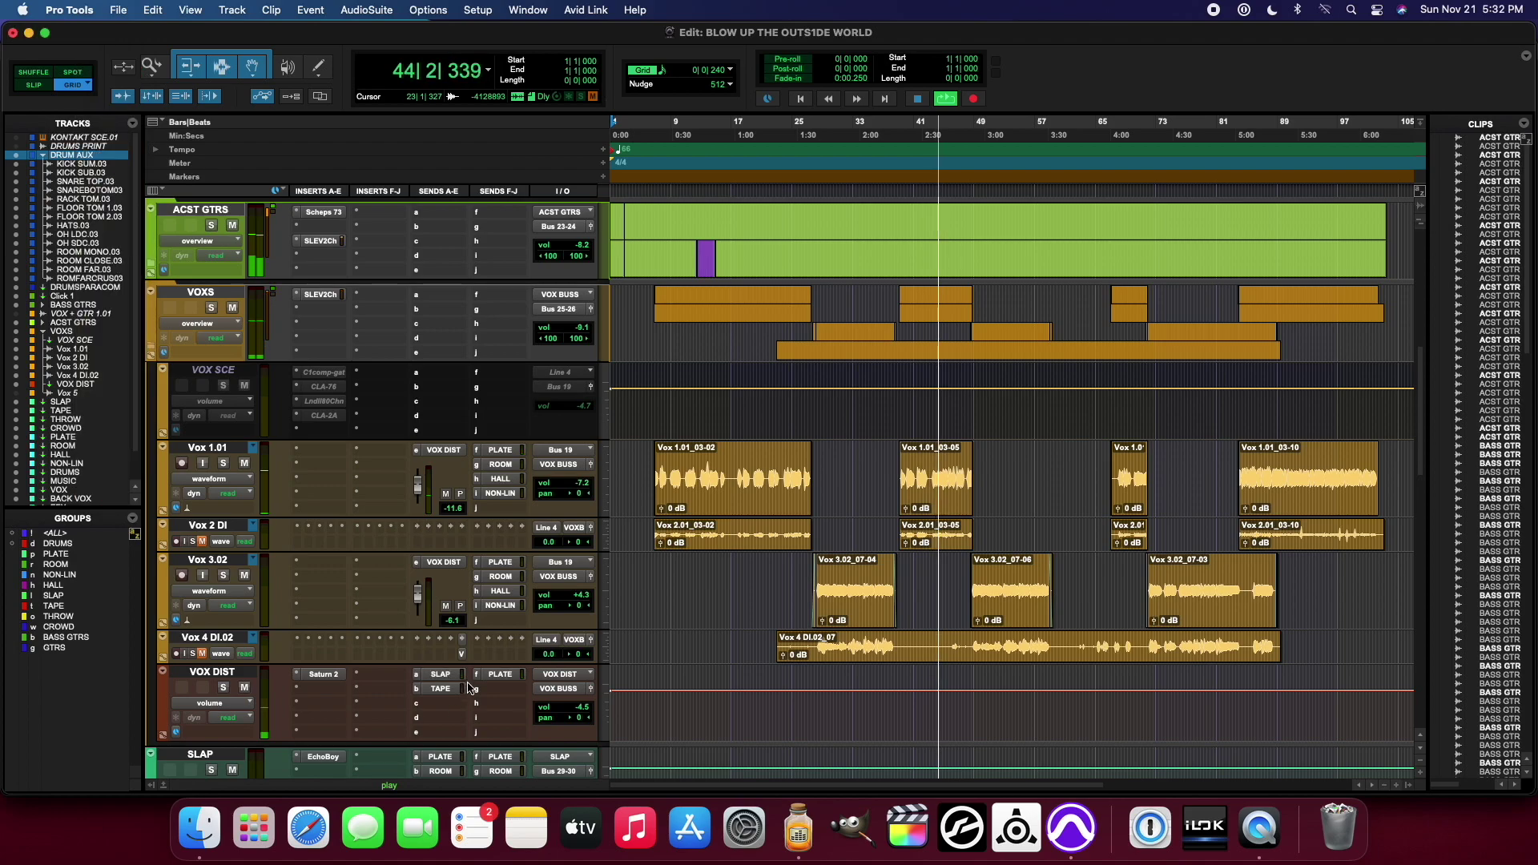
Step: Set the VOX DIST track's PLATE send level to -14.5 dB and close the send window
left_click(503, 675)
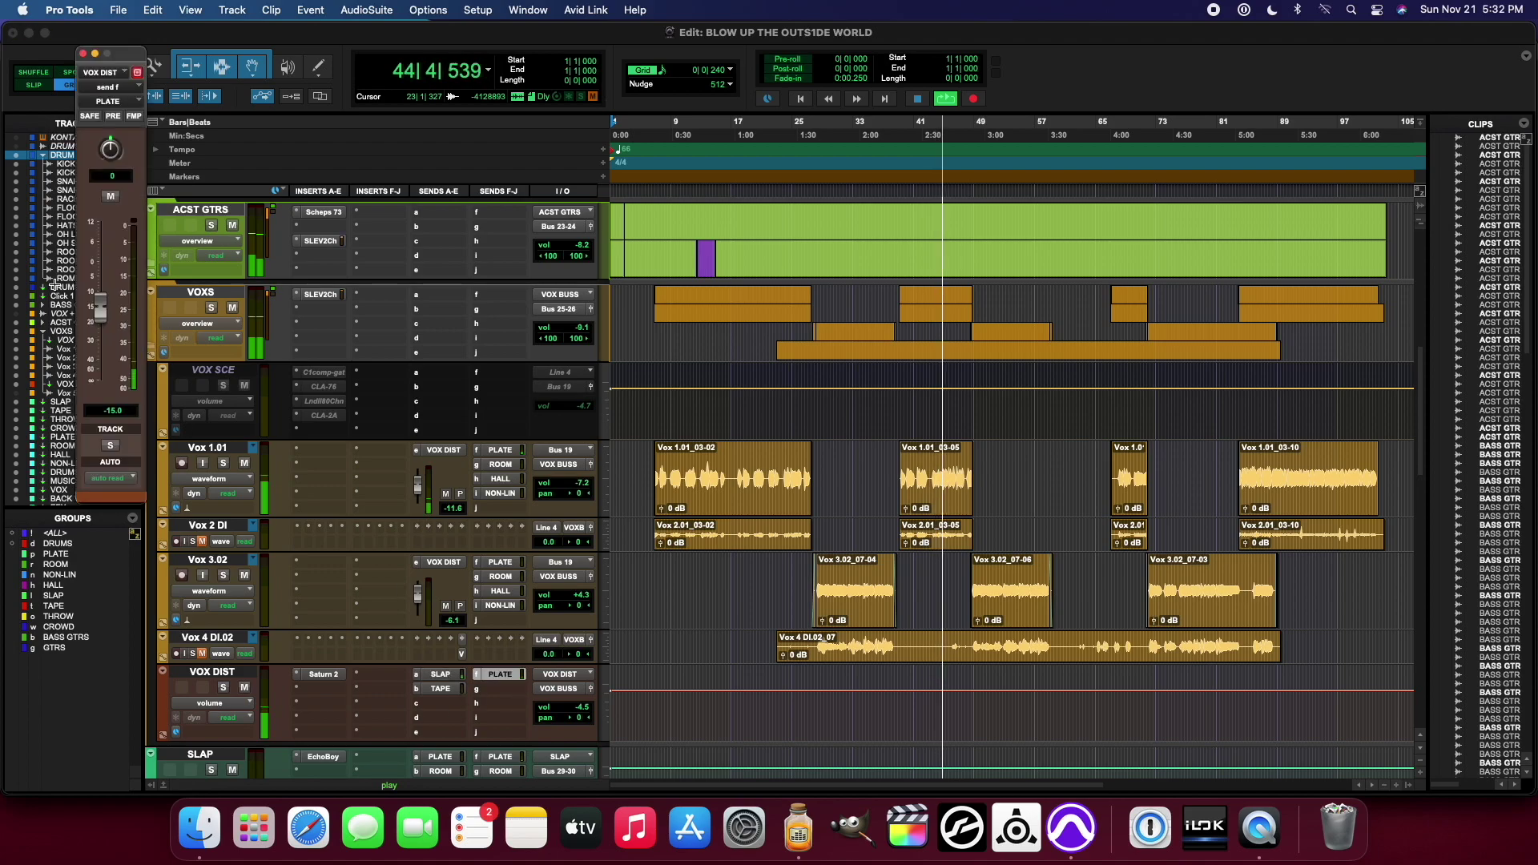
left_click_drag(102, 311, 102, 310)
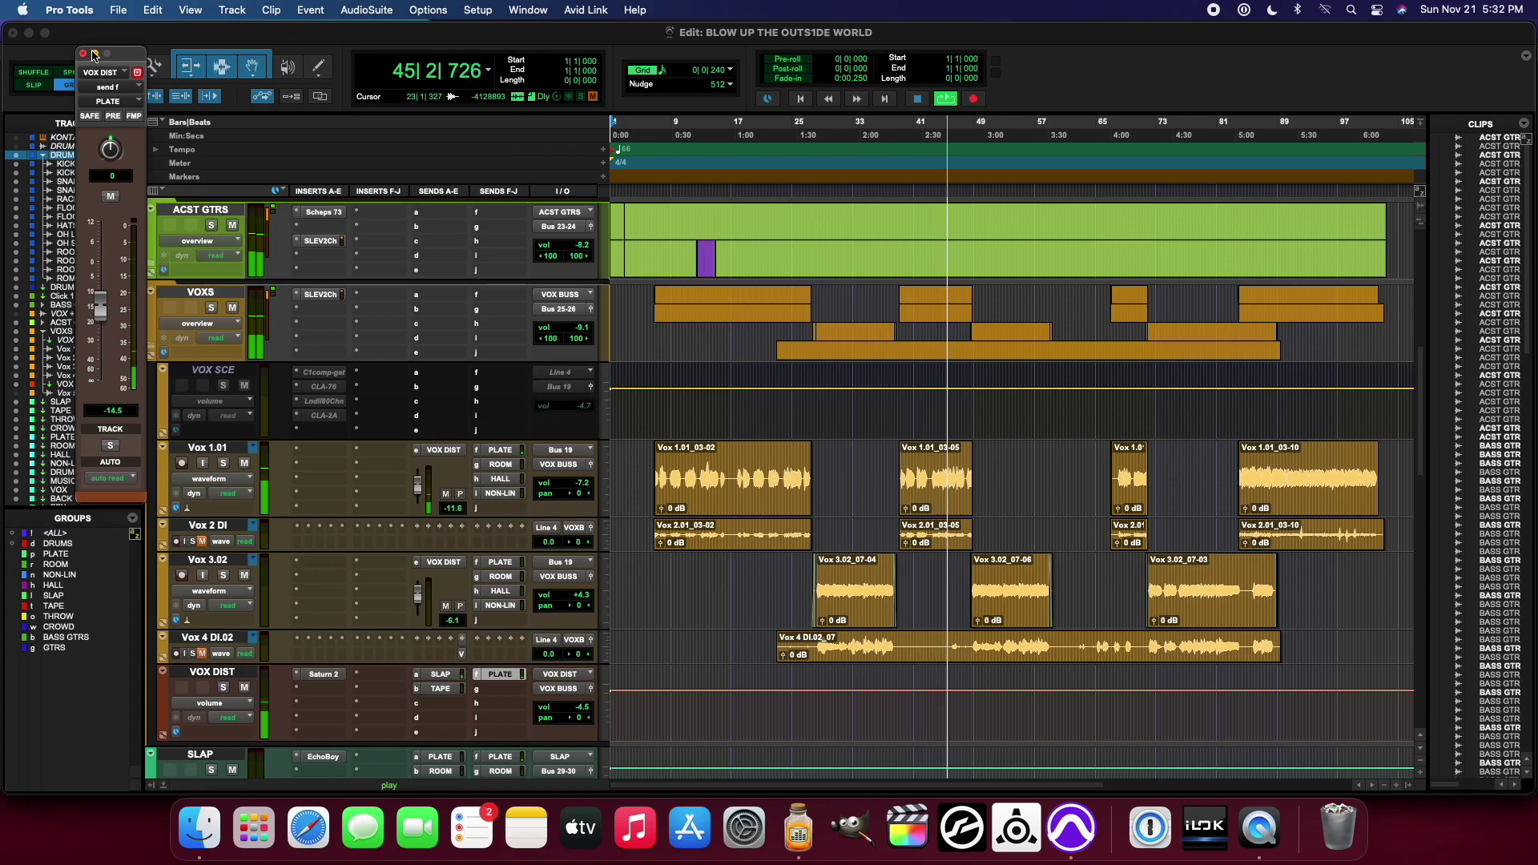
left_click(83, 54)
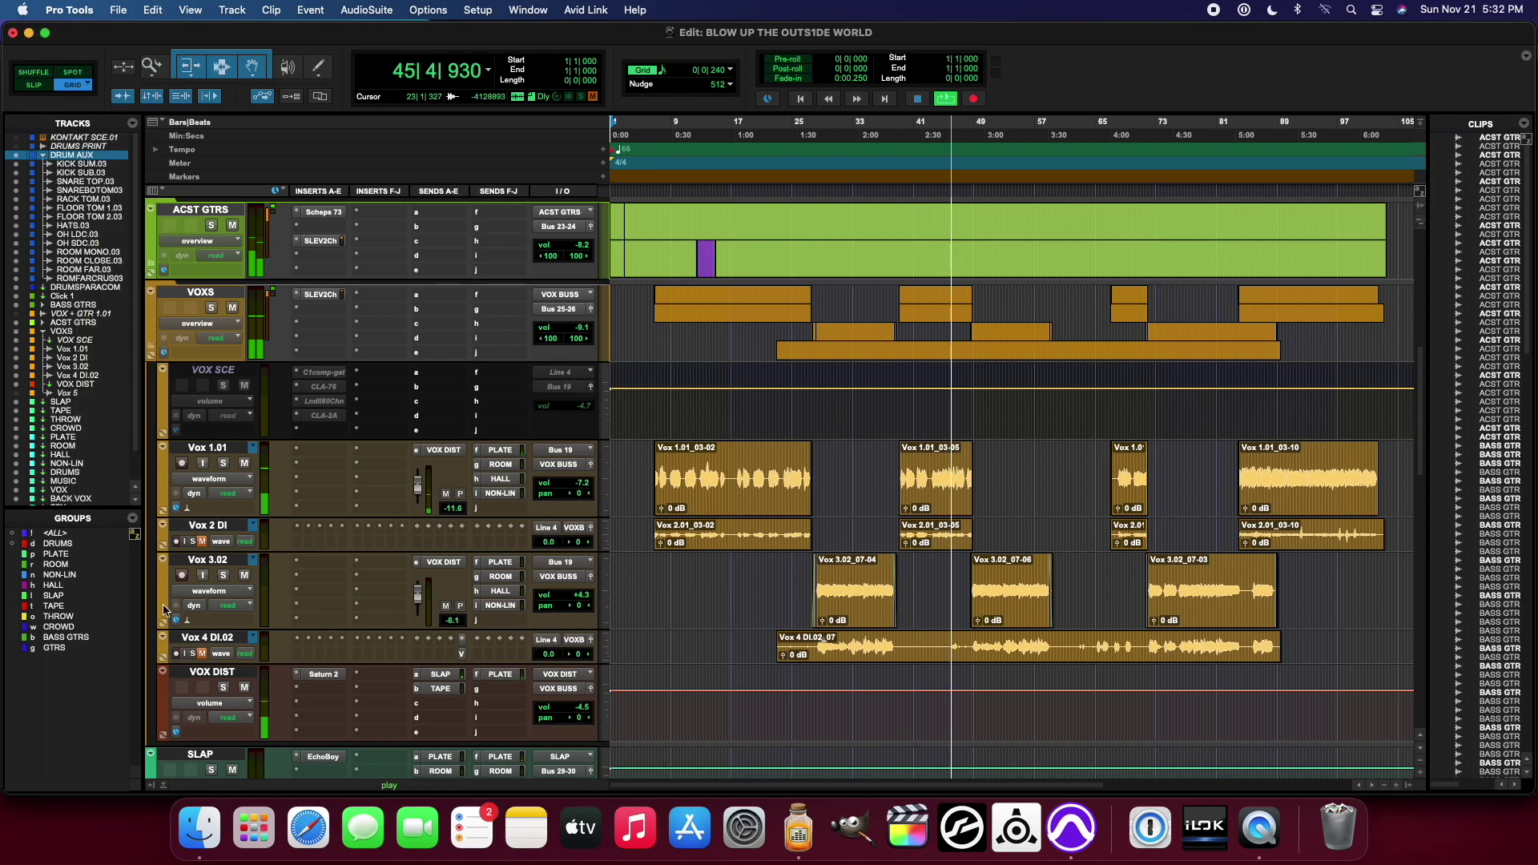
Step: Show the SSL EV2 Channels of ACST GTRS, BASS GTRS and VOXS side by side, evenly lined up, and compare their settings during playback
left_click(325, 294)
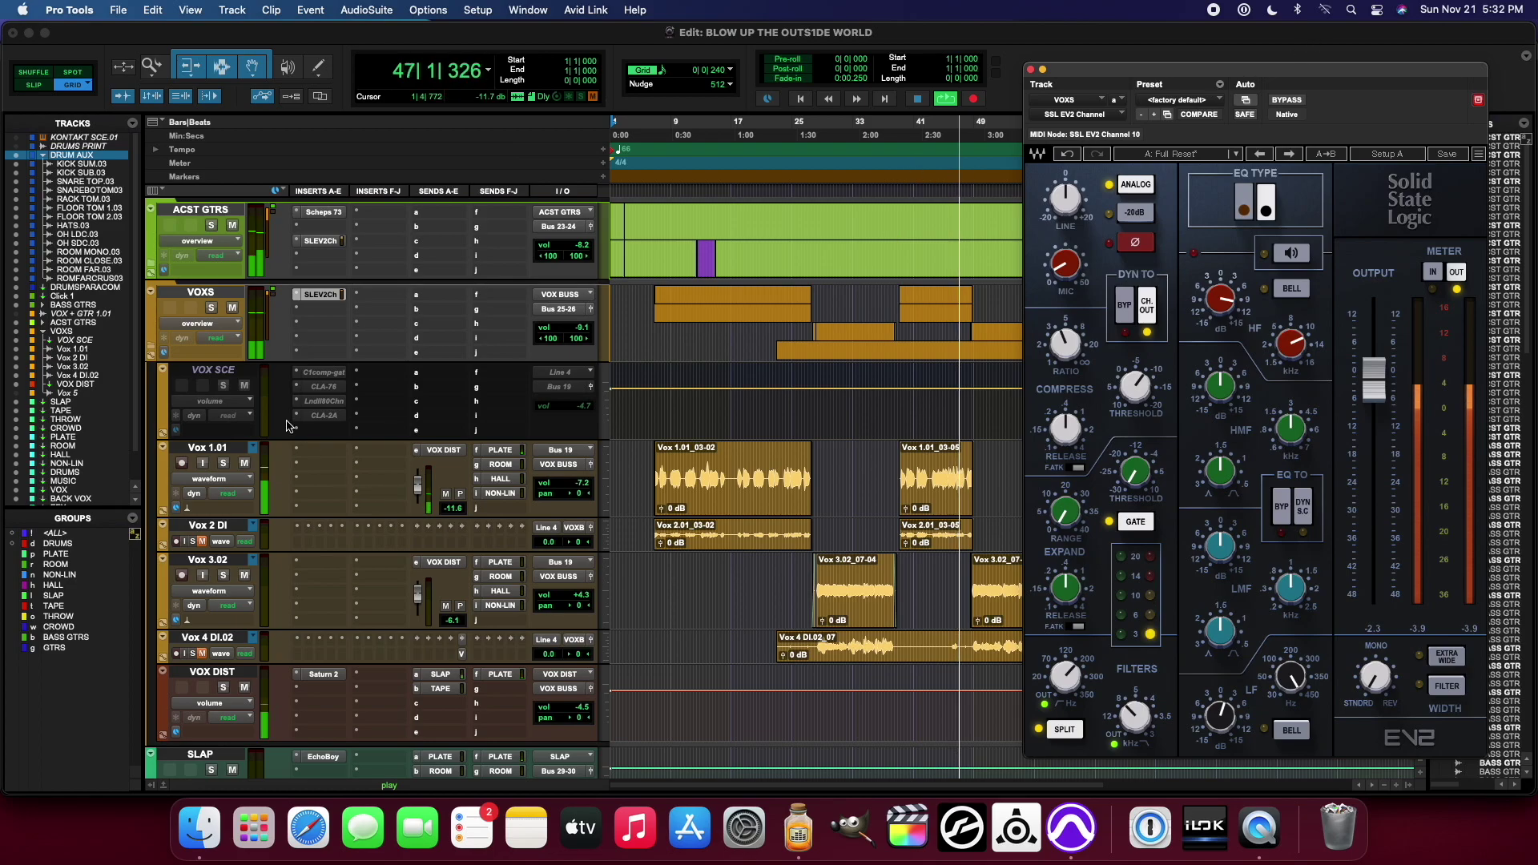
scroll(288, 425, "up", 3)
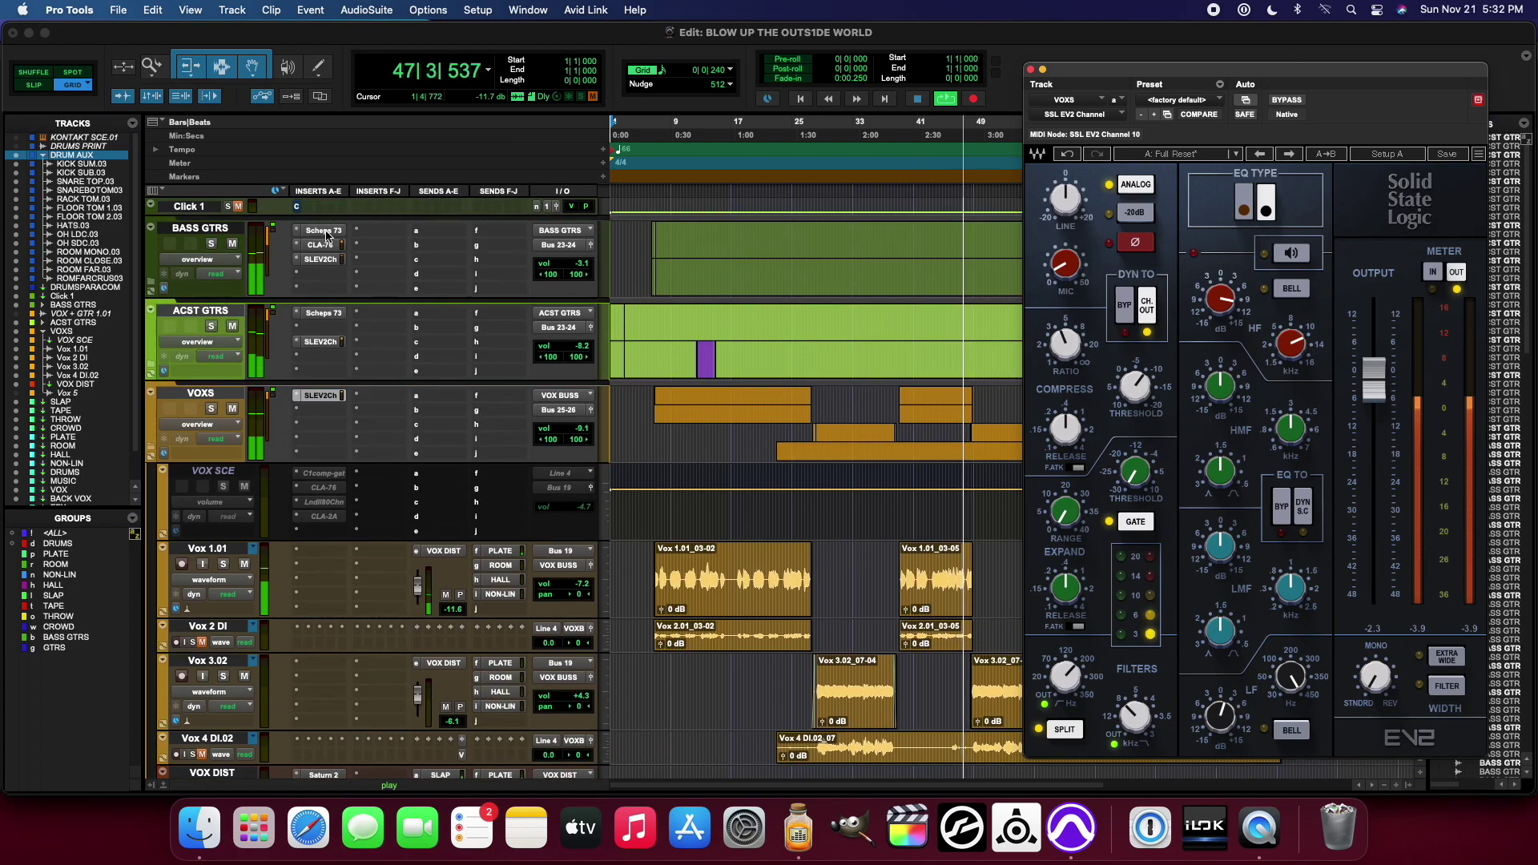
left_click(322, 259)
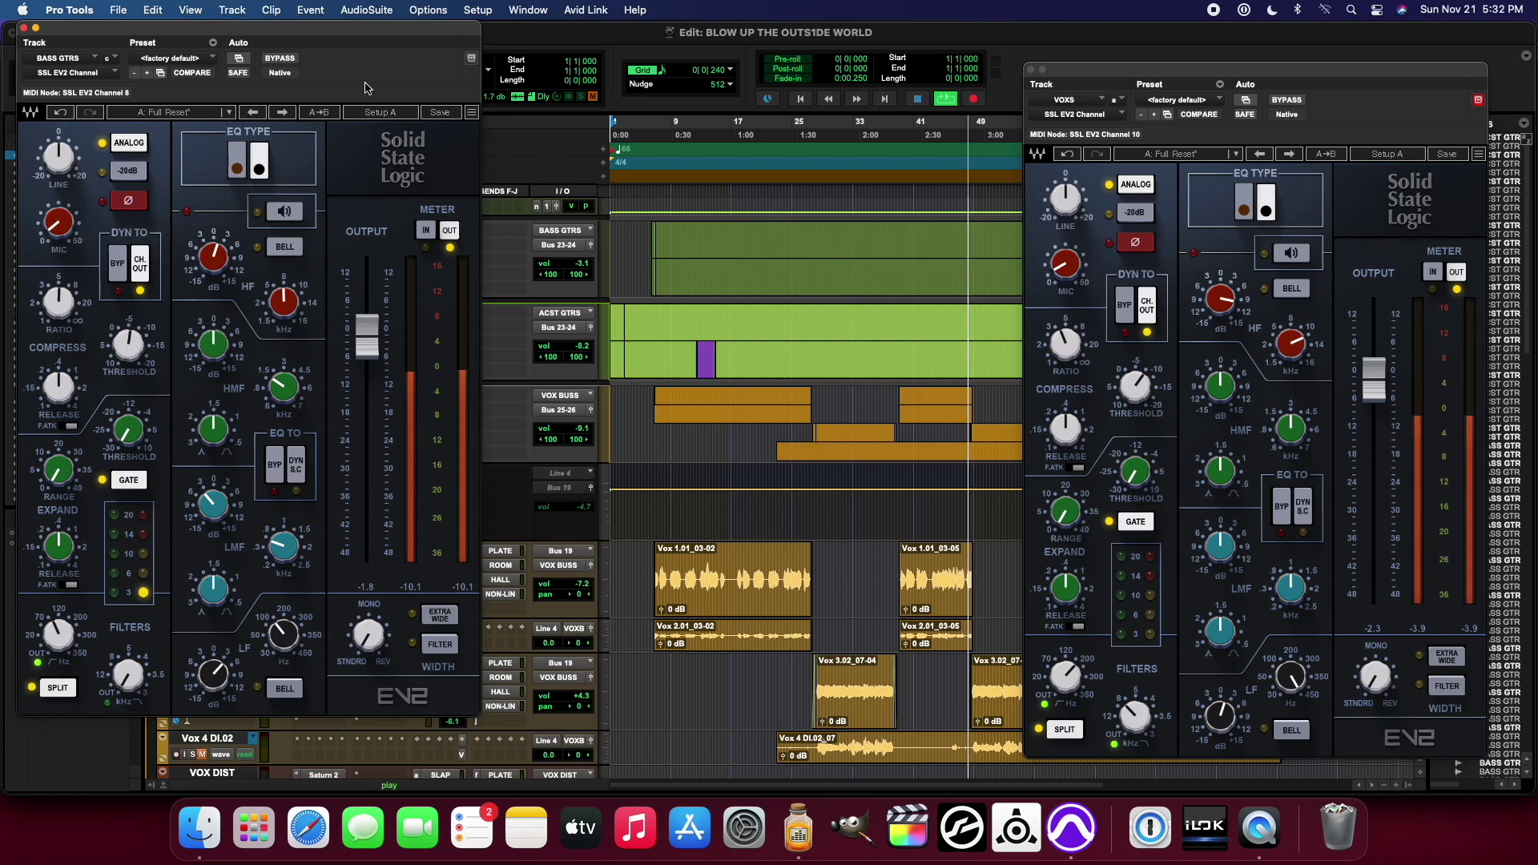
left_click_drag(346, 40, 863, 82)
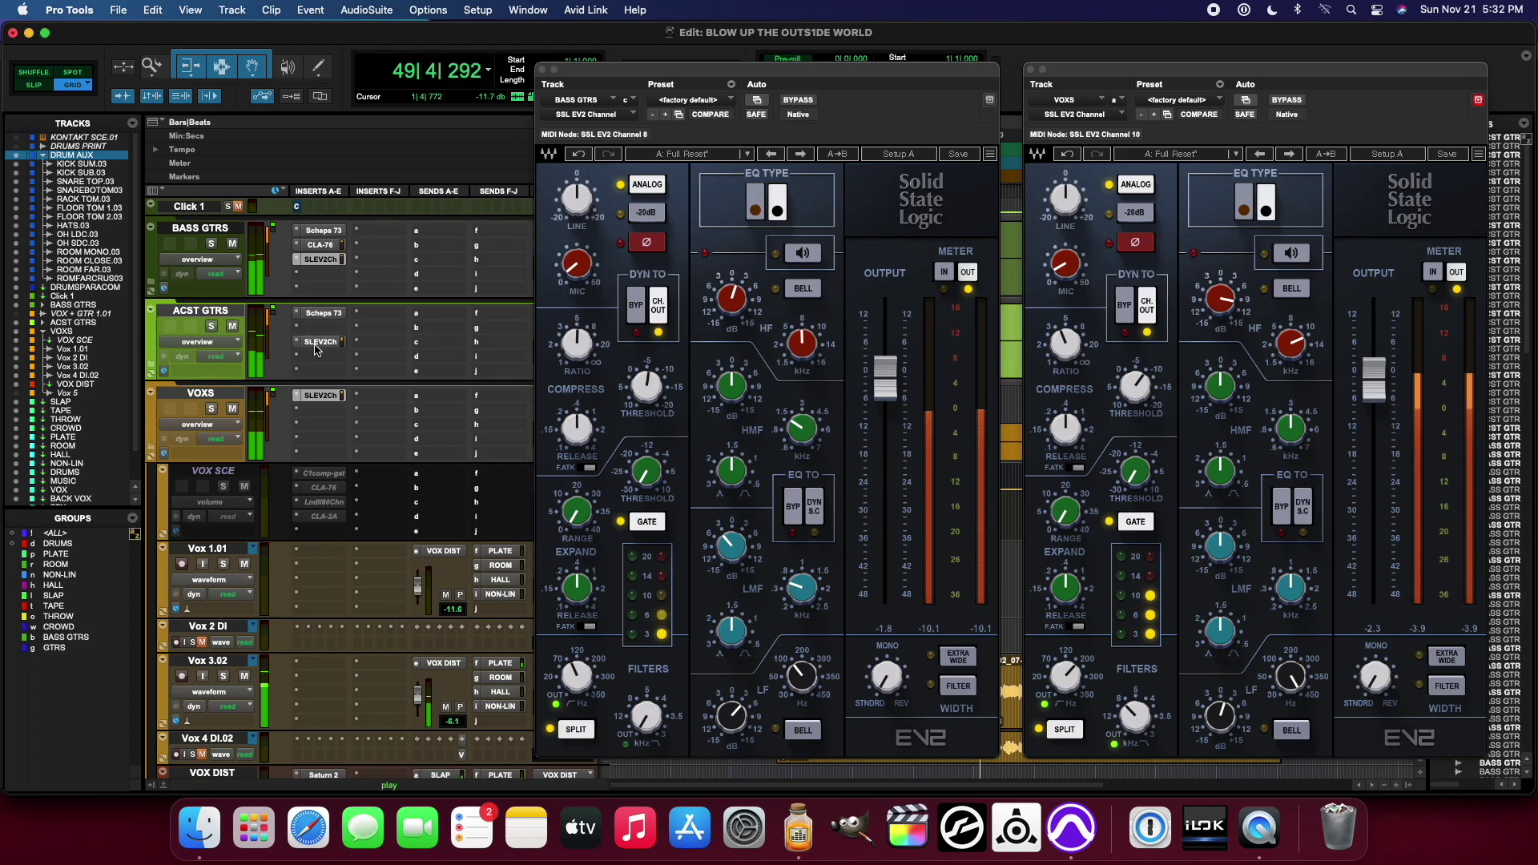
left_click(316, 350)
left_click_drag(346, 29, 385, 66)
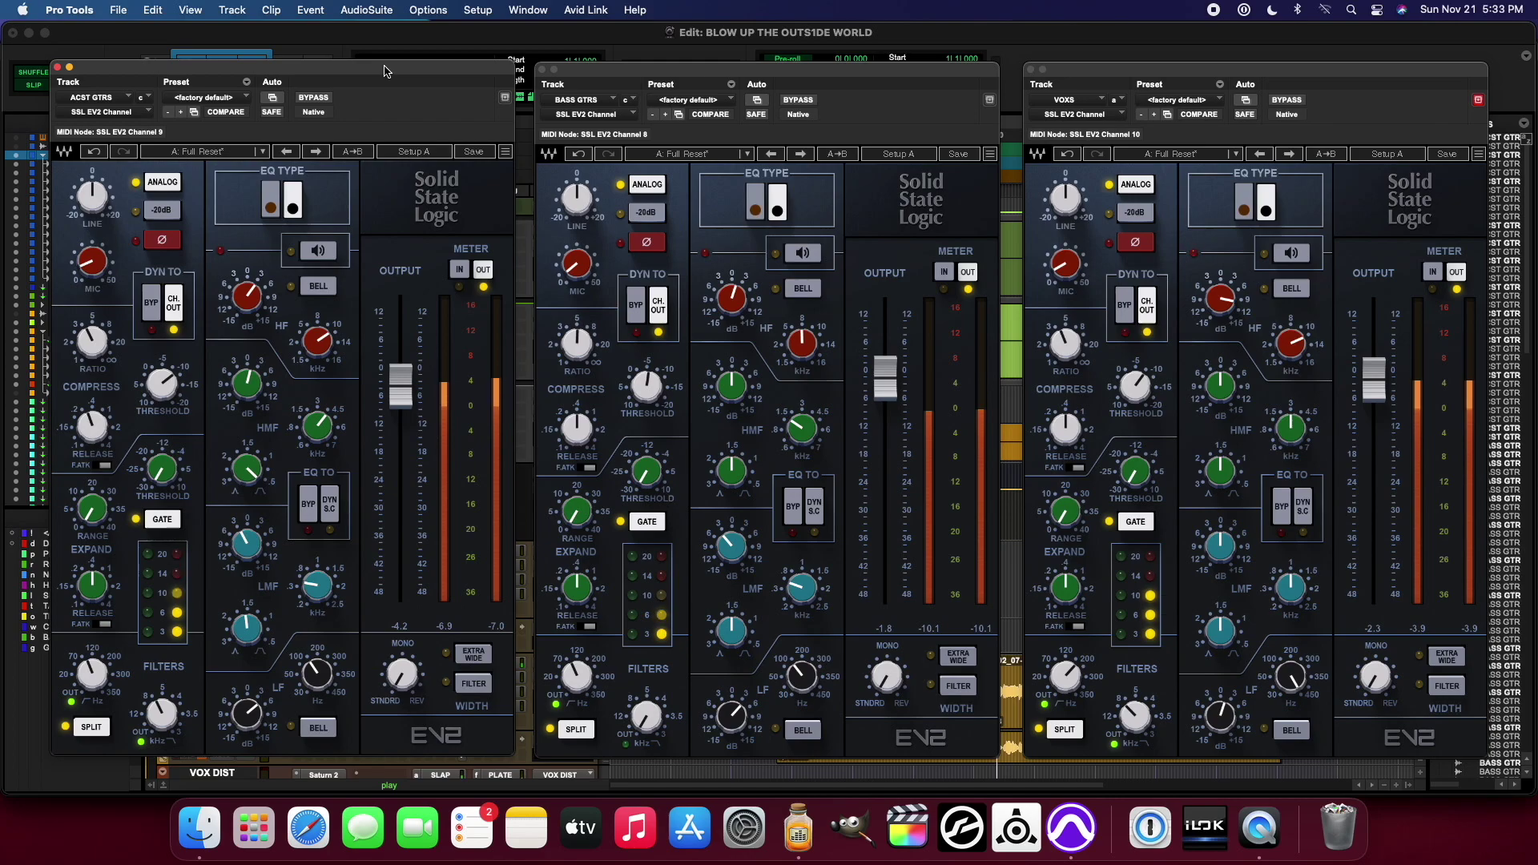
left_click_drag(688, 76, 689, 76)
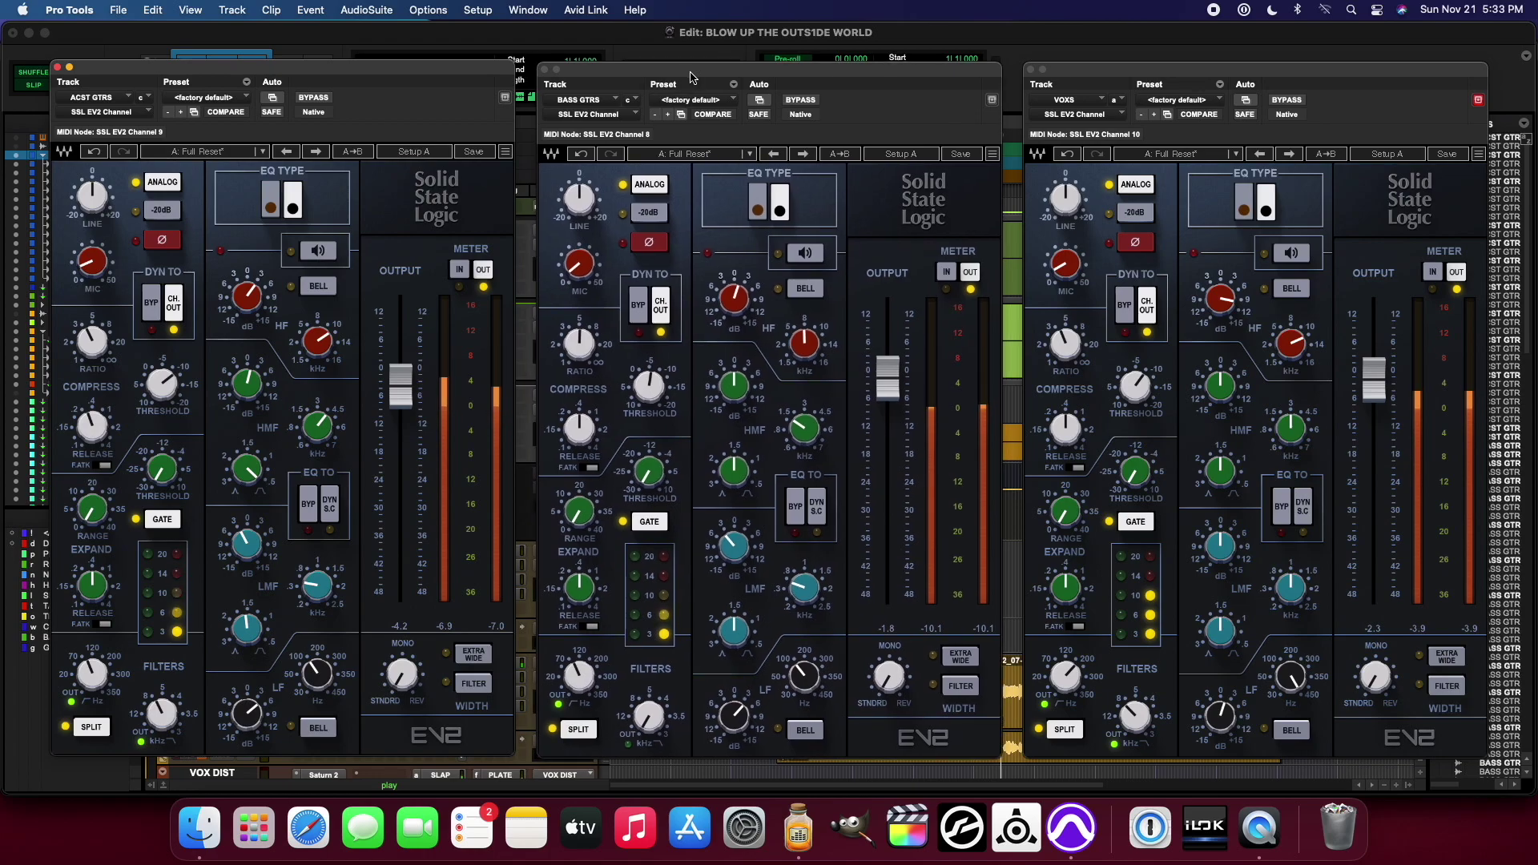
left_click_drag(439, 72, 441, 74)
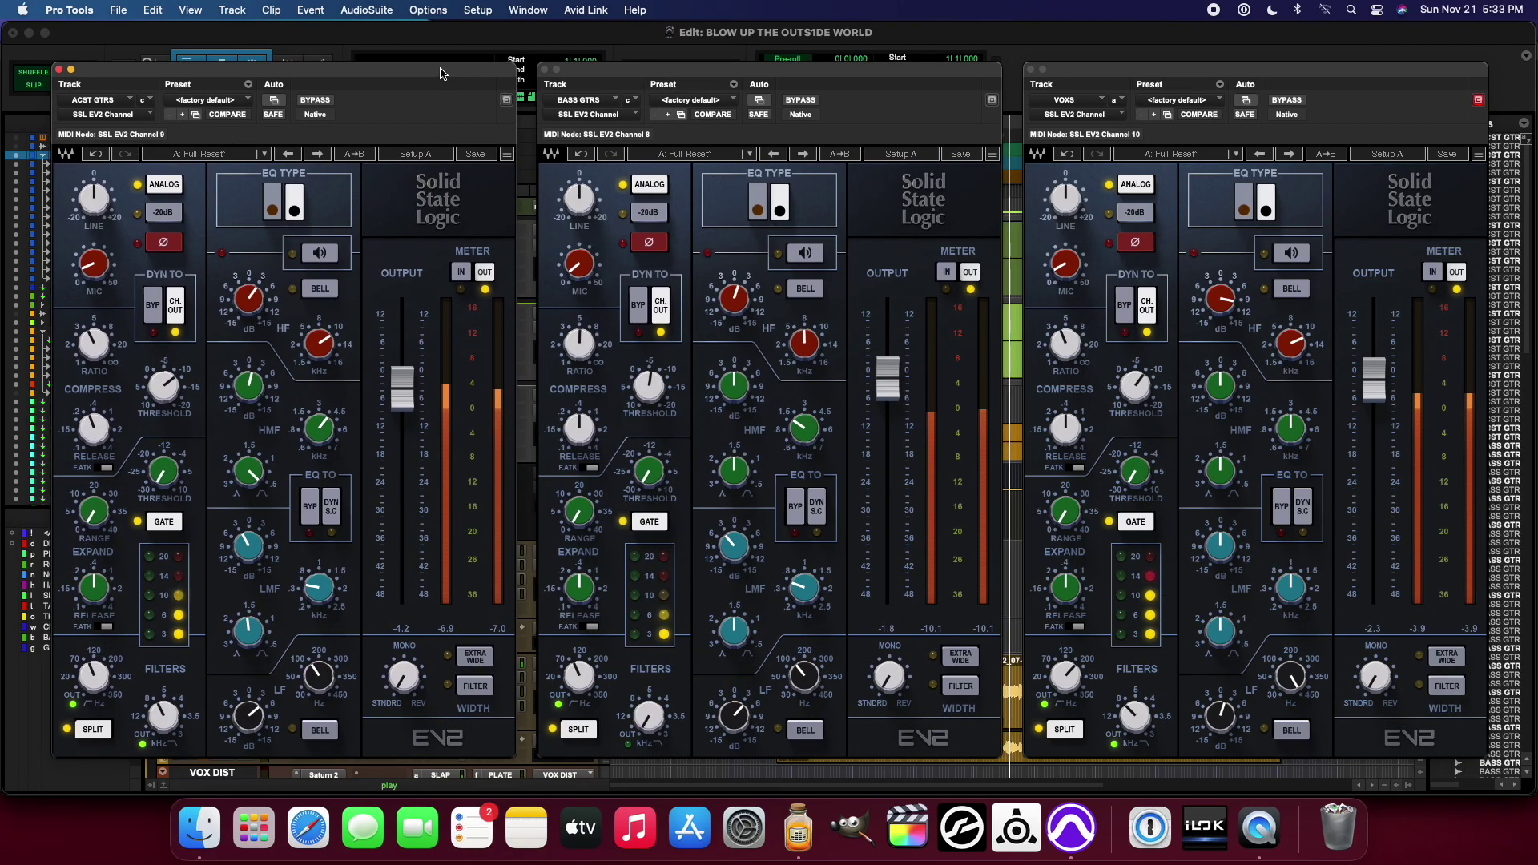
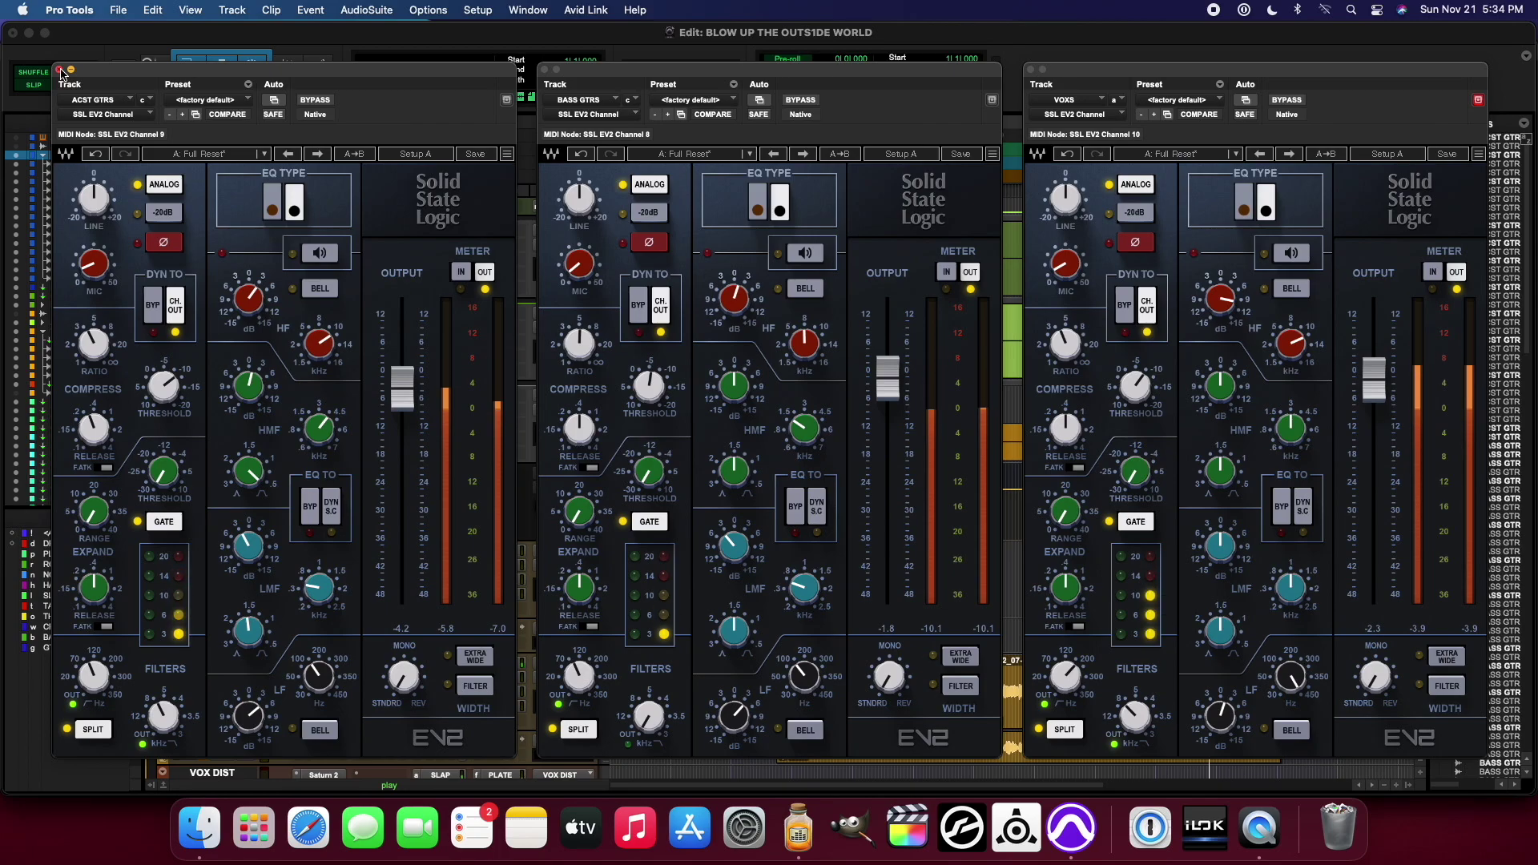
Step: Check the filter frequencies on the BASS GTRS SSL EV2 Channel and bring the ACST GTRS one into focus
left_click(648, 716)
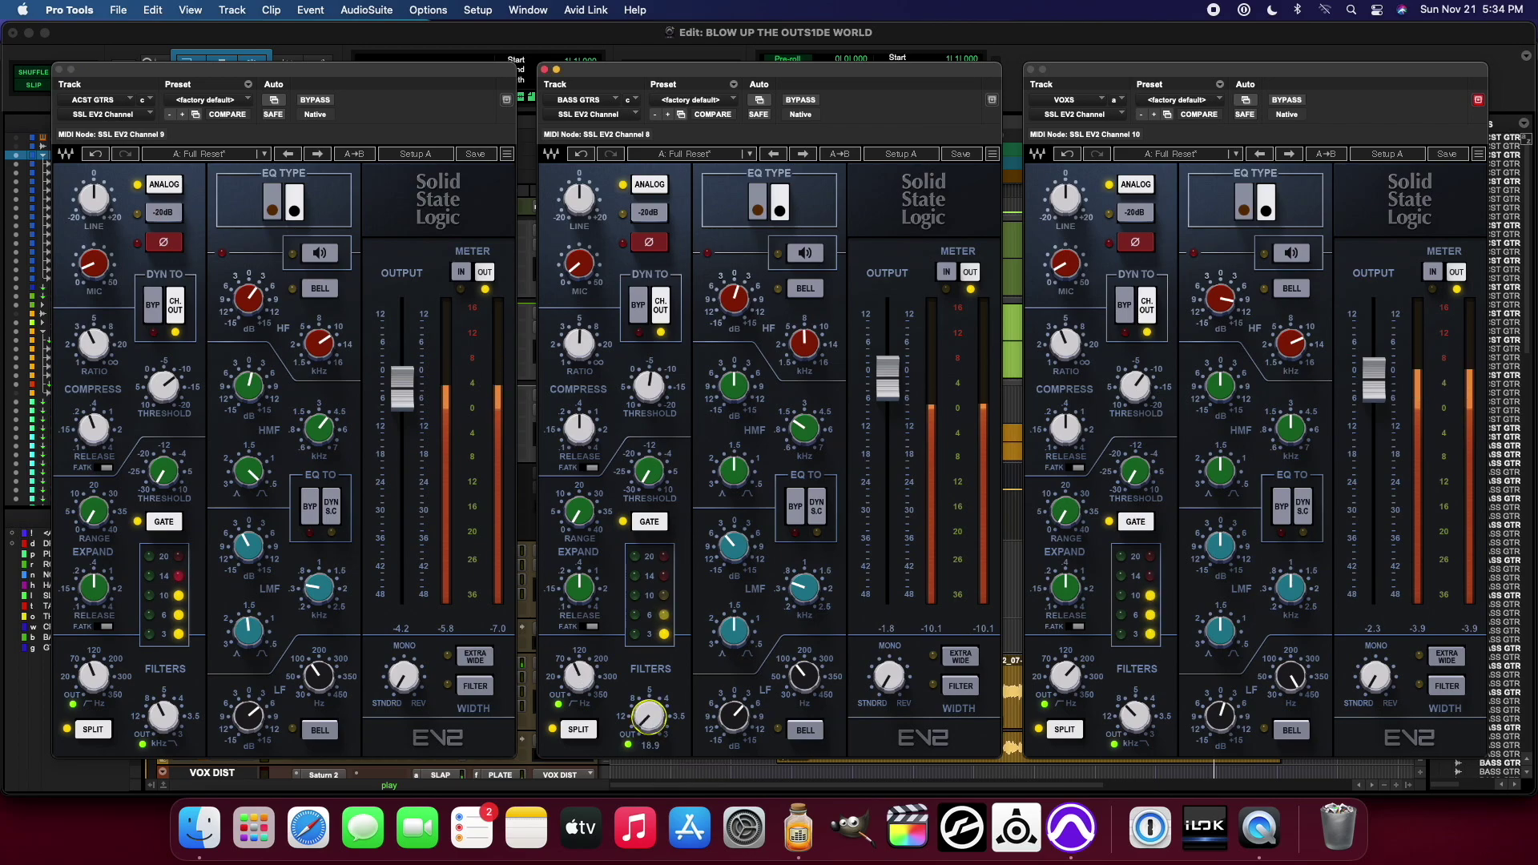
left_click_drag(648, 715, 648, 705)
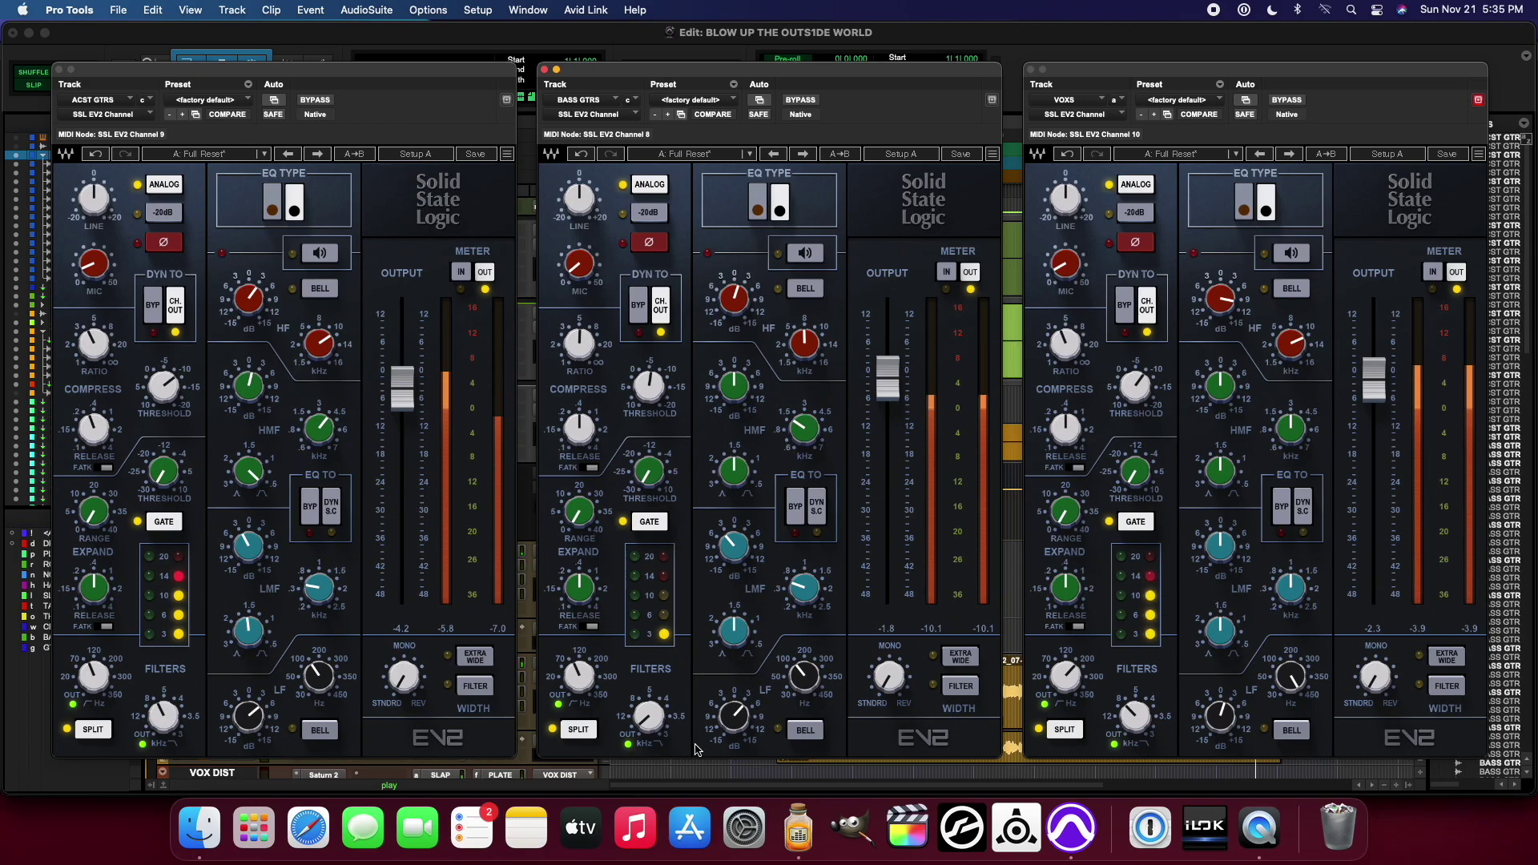
left_click(444, 212)
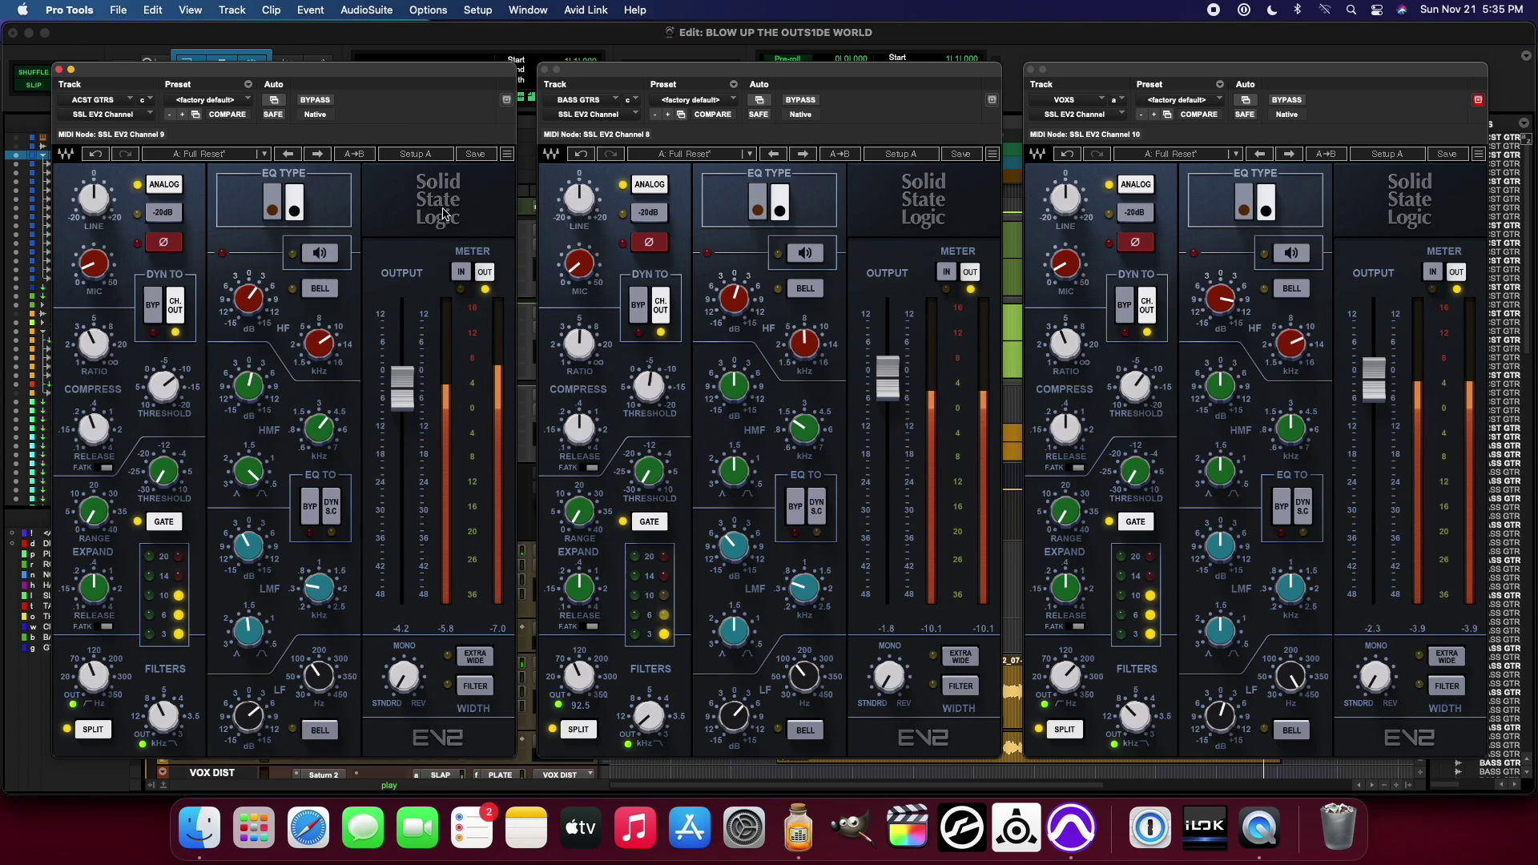